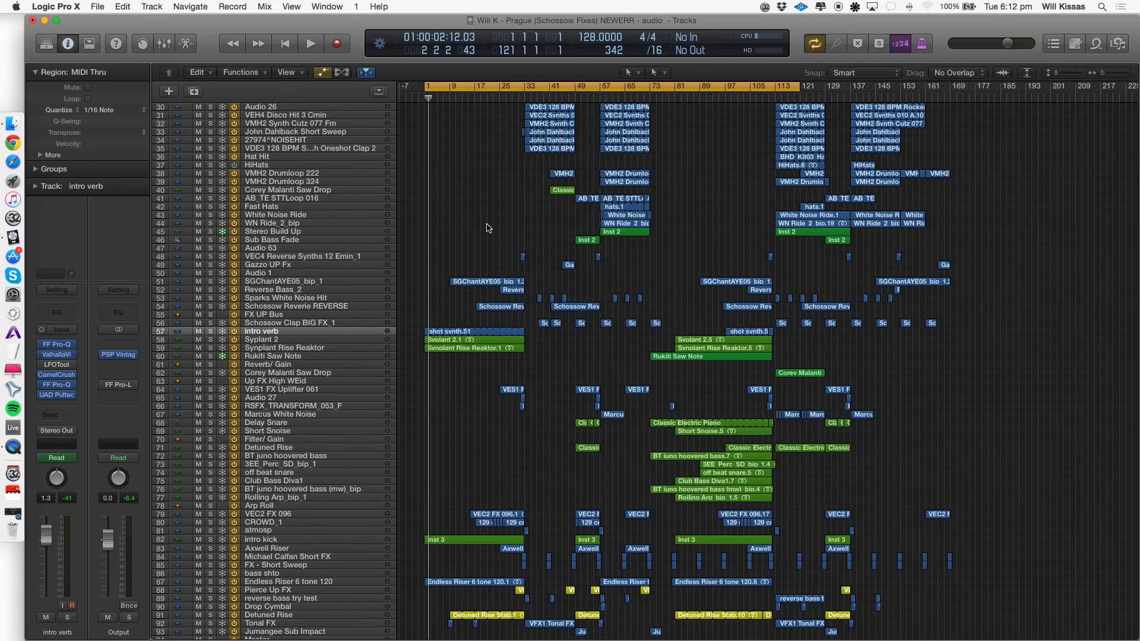
Examine the full arrangement's track list and regions, from the LowKick track down through the effects tracks.
scroll(487, 228, "up", 10)
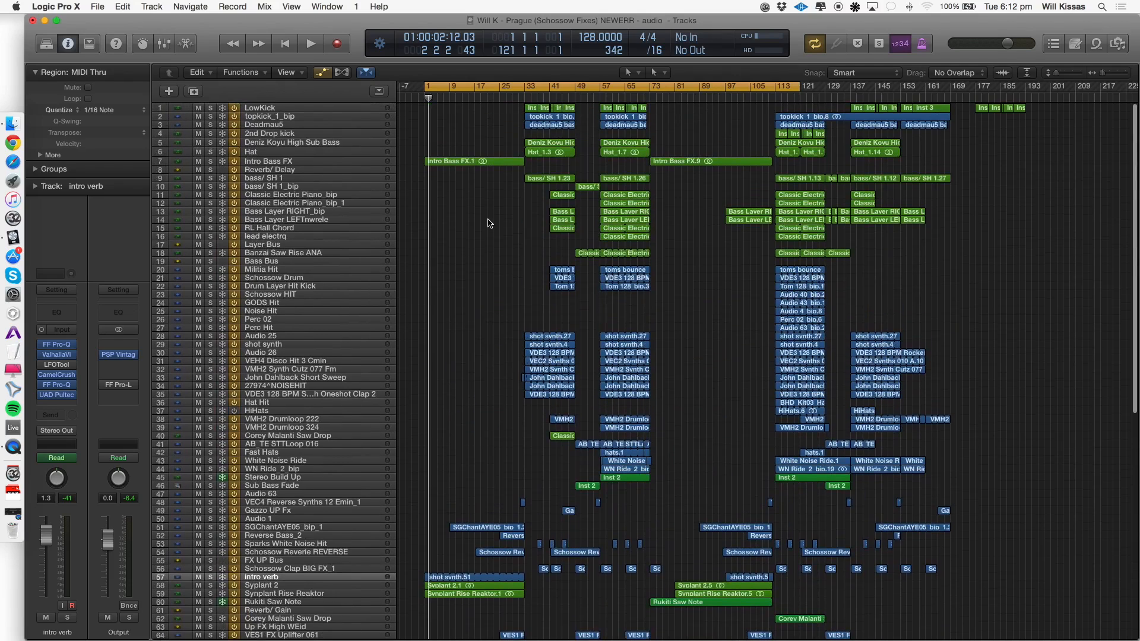
scroll(488, 224, "up", 4)
scroll(508, 253, "down", 3)
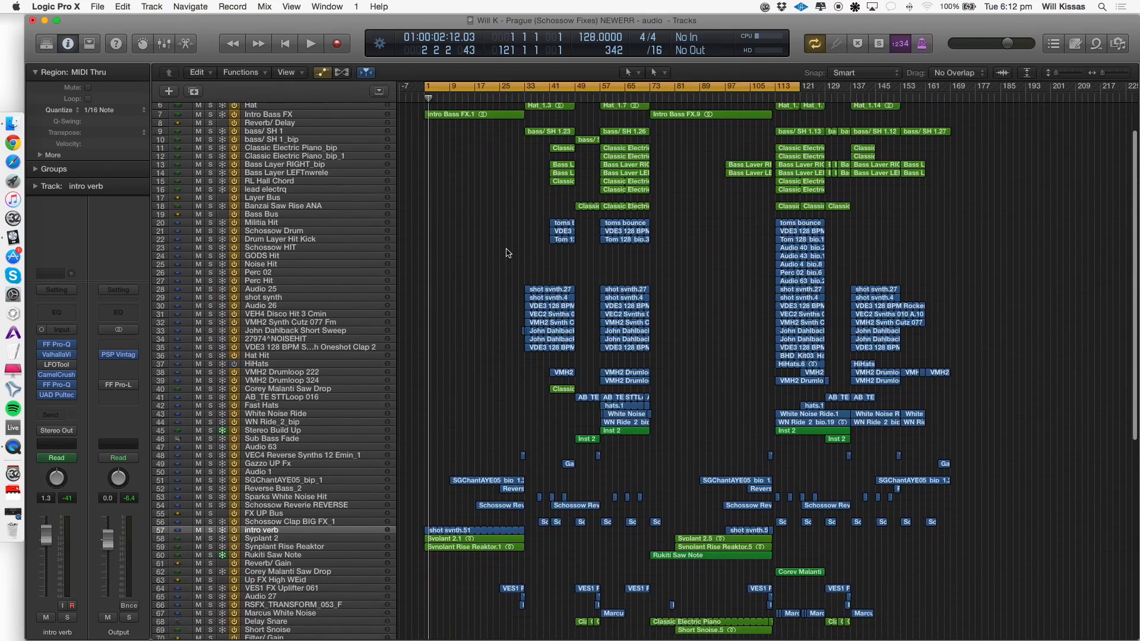
scroll(507, 250, "down", 8)
scroll(501, 246, "up", 15)
left_click(347, 204)
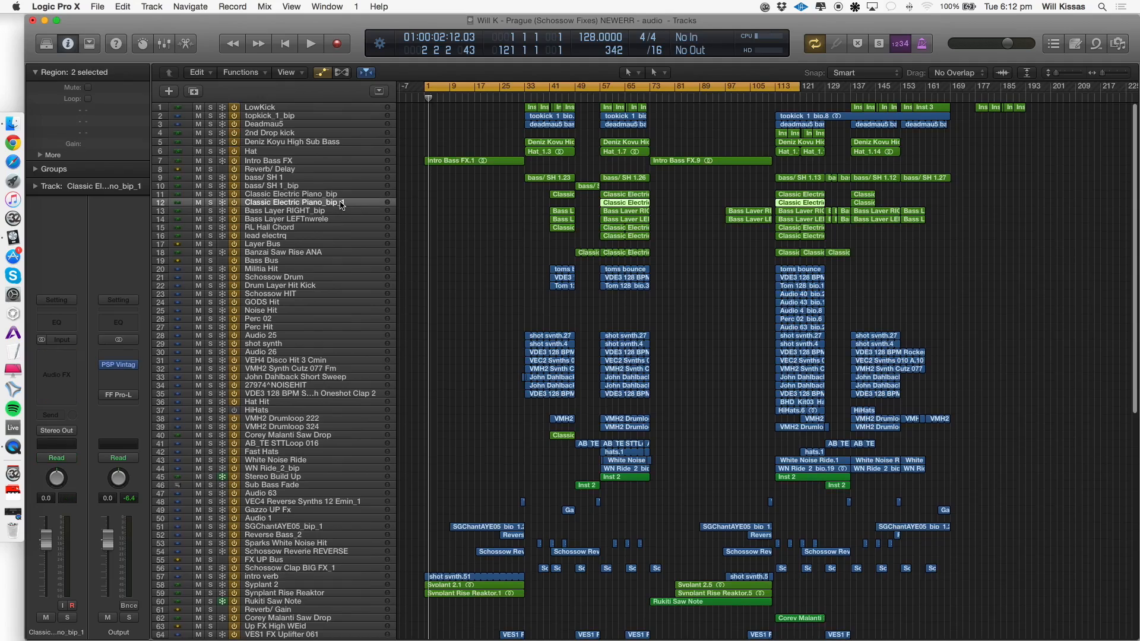
scroll(455, 275, "down", 14)
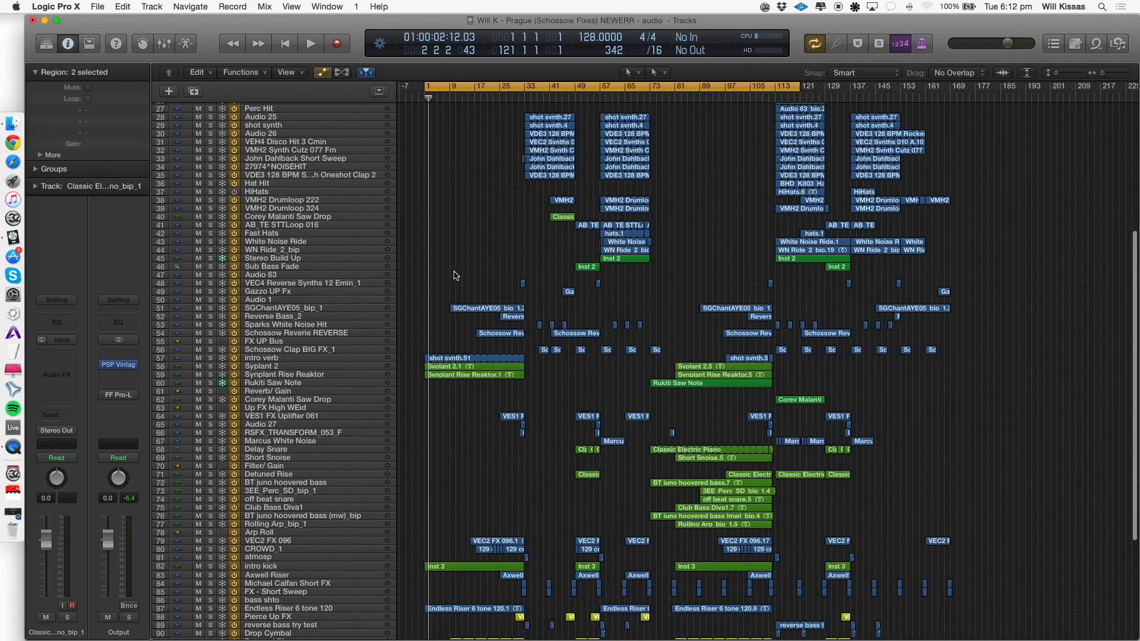
scroll(455, 269, "up", 14)
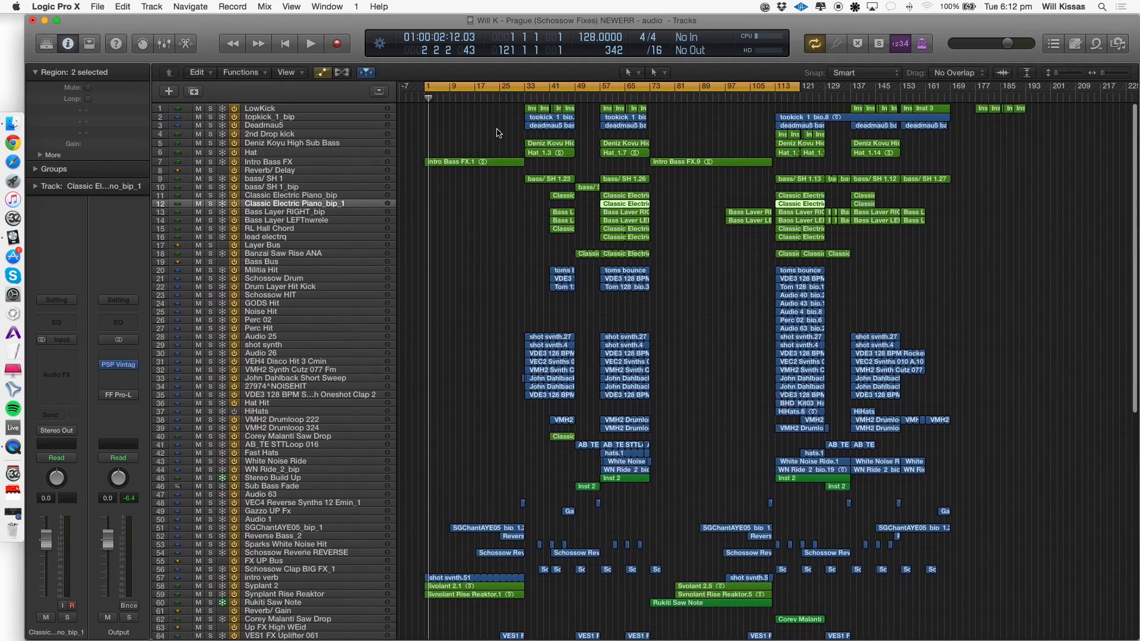
Set the cycle range over the drop section from bar 33 to bar 49.
left_click(524, 84)
left_click_drag(524, 83, 575, 109)
key("super+Right")
key("super+Right")
scroll(557, 150, "left", 5)
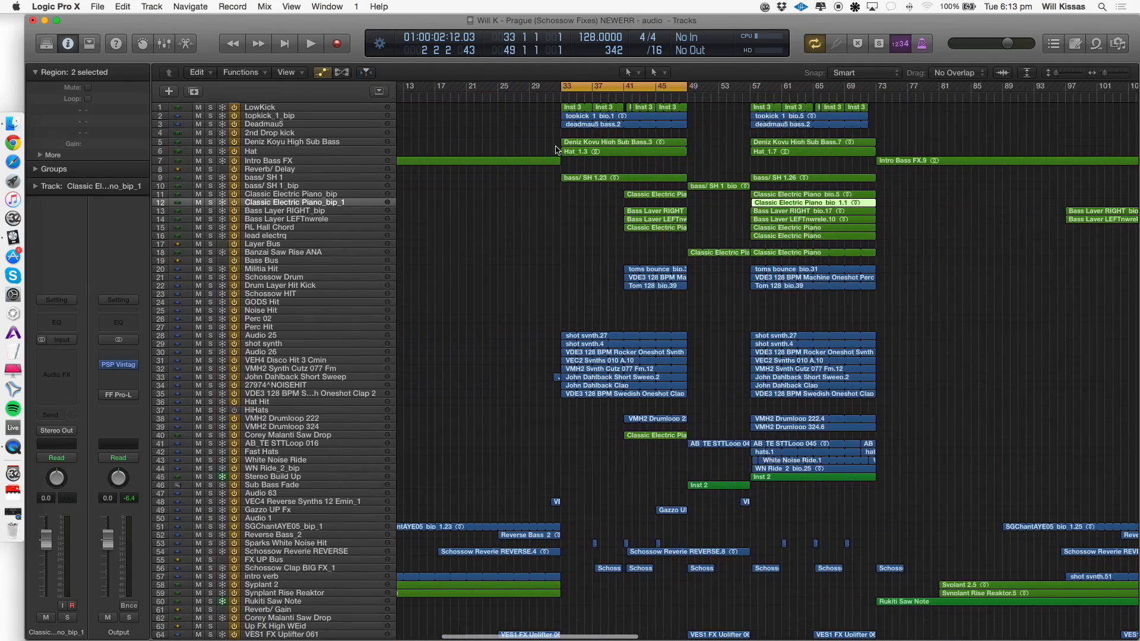
key("super+Down")
key("super+Down")
scroll(557, 151, "up", 3)
scroll(557, 150, "down", 1)
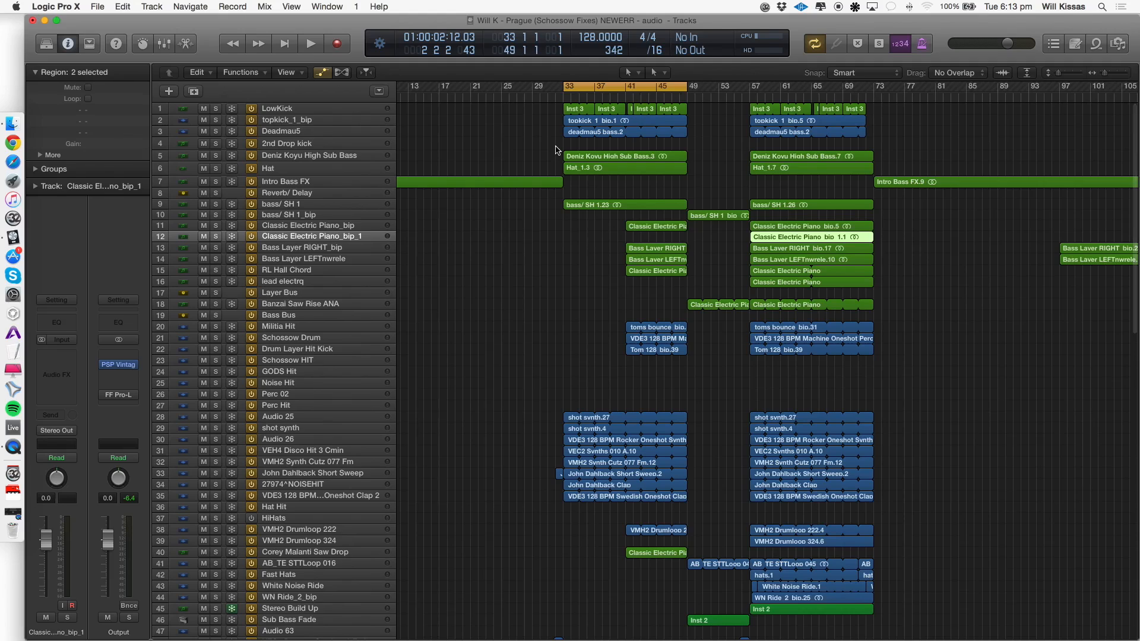
scroll(557, 150, "left", 2)
key("super+Up")
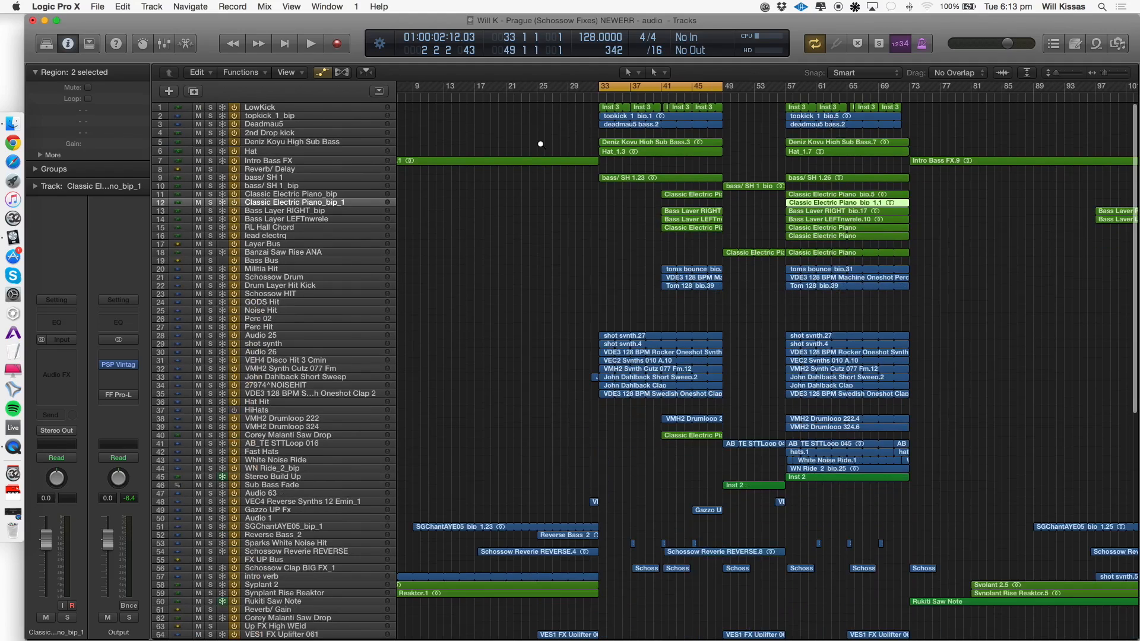
Set the cycle range over the intro from bar 1 to bar 43 and leave cycle mode on.
scroll(541, 148, "left", 6)
left_click_drag(483, 85, 743, 86)
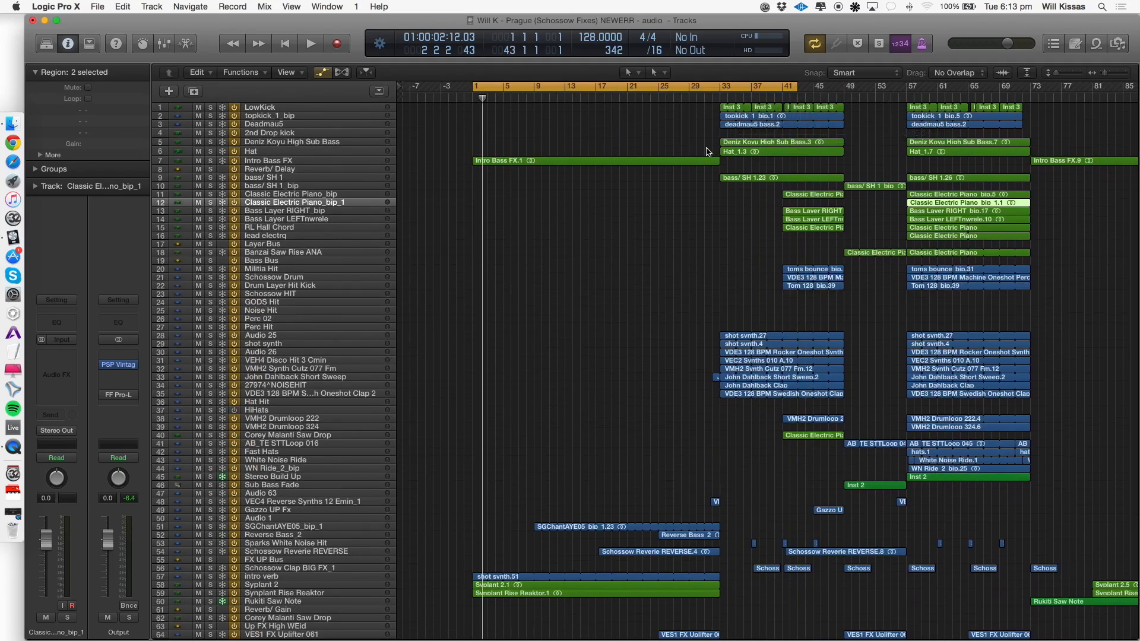
scroll(509, 336, "down", 5)
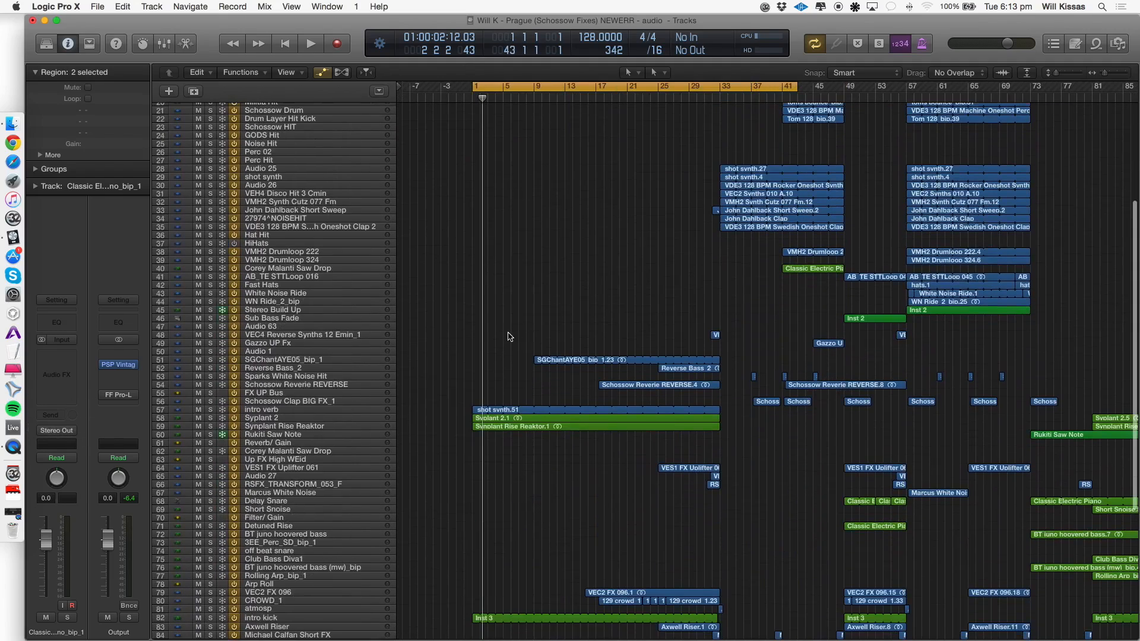
left_click(502, 88)
scroll(509, 140, "down", 6)
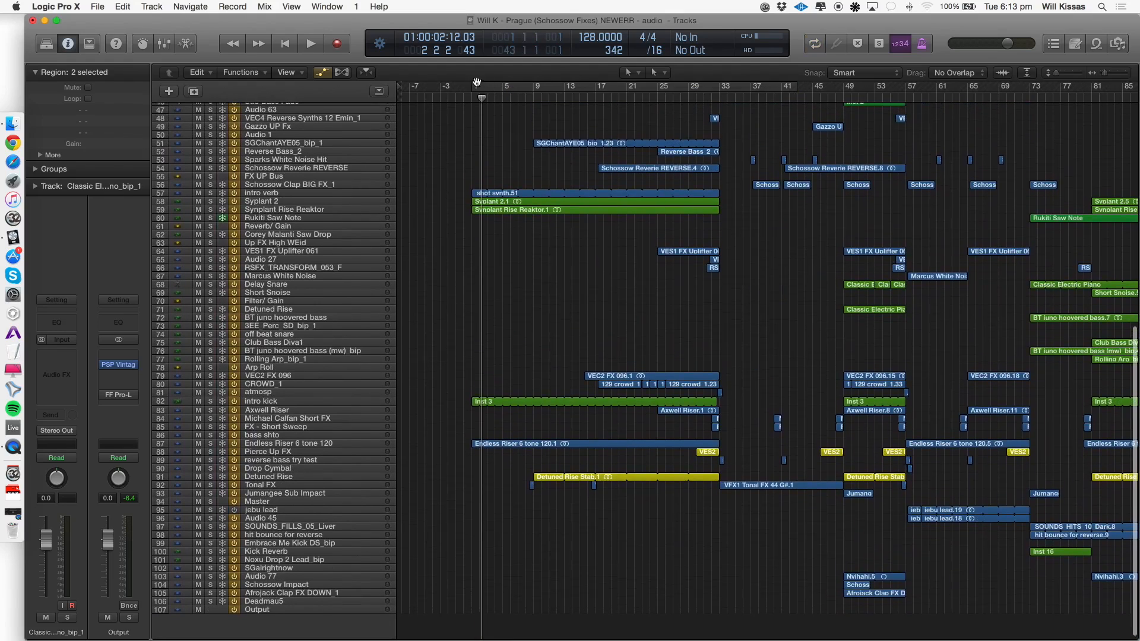
left_click(476, 82)
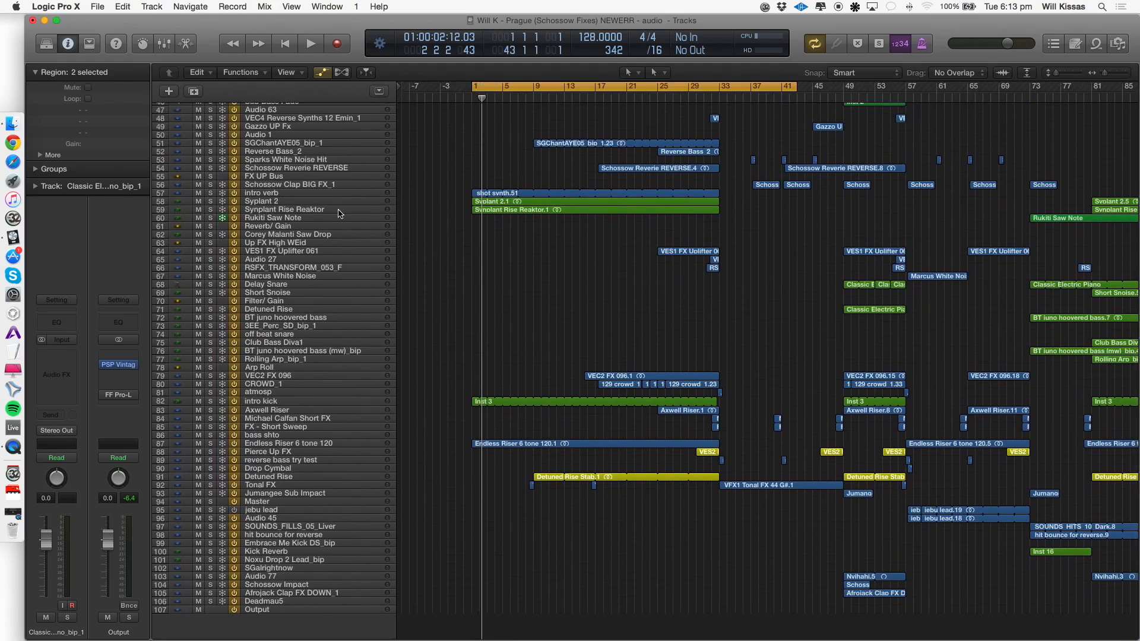
Inspect the channel strips of the Synplant Rise Reaktor, intro kick and Endless Riser 6 tone 120 tracks.
left_click(339, 214)
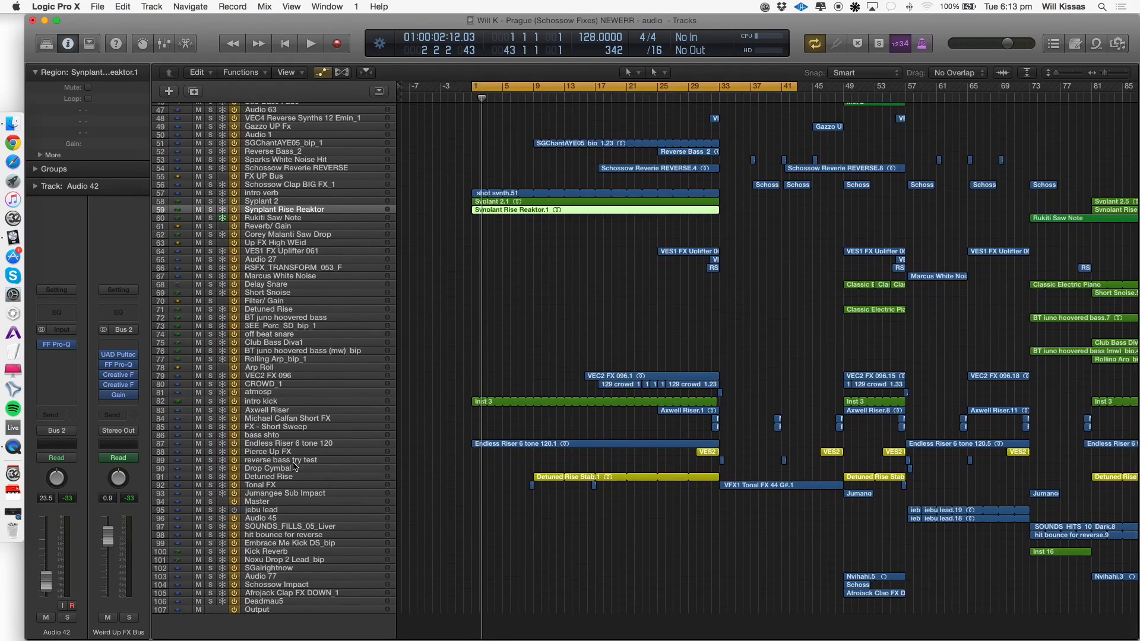
left_click(283, 400)
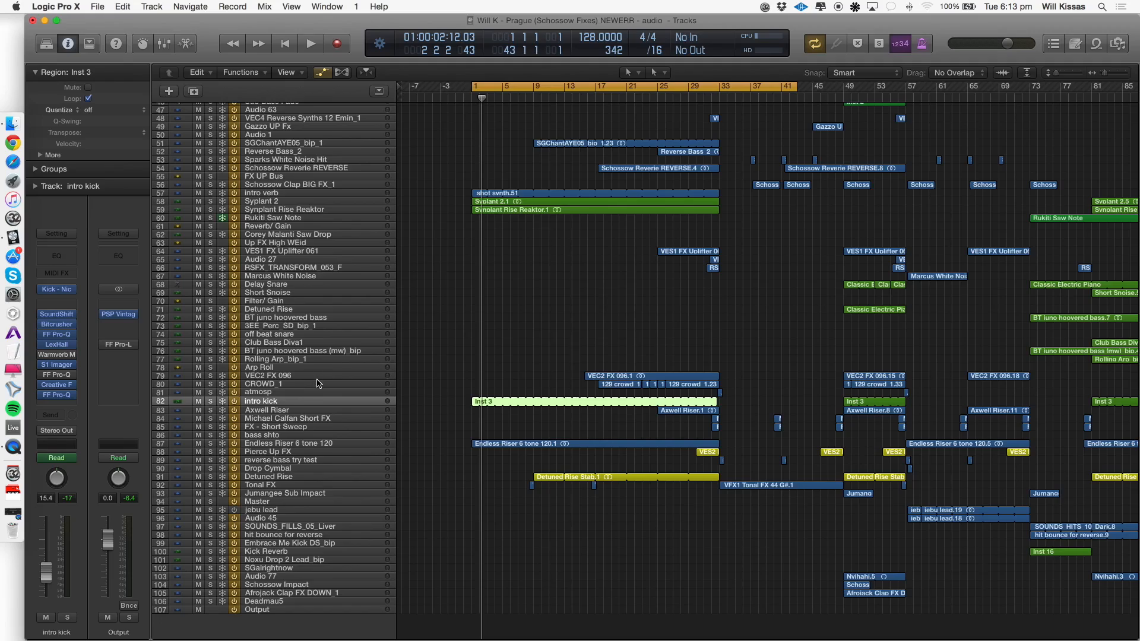
left_click(277, 443)
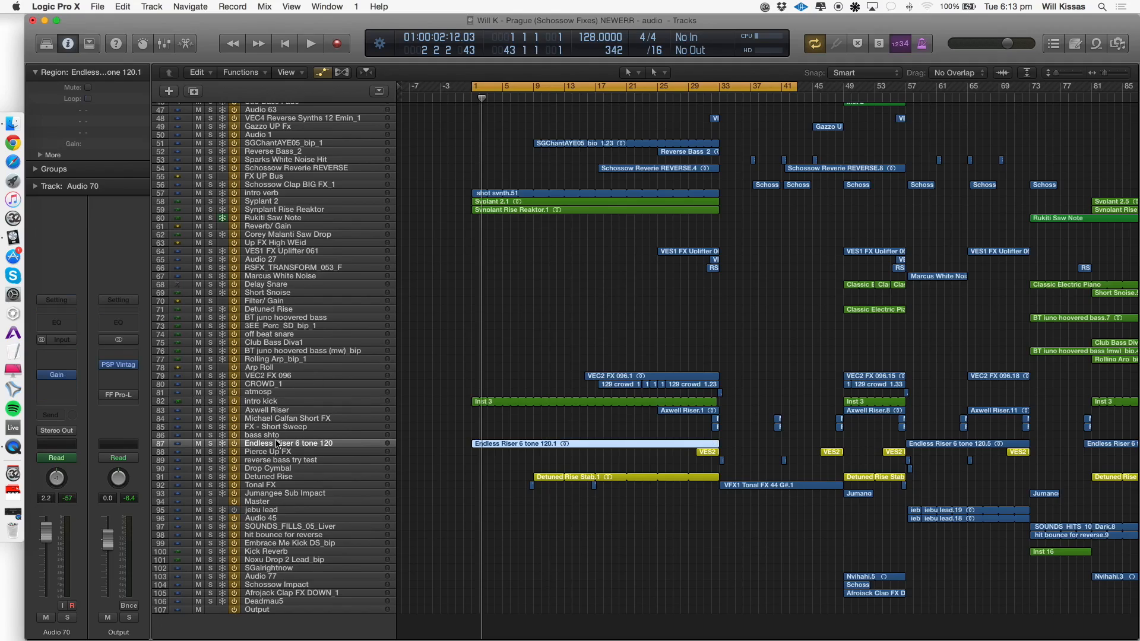
key("super+Down")
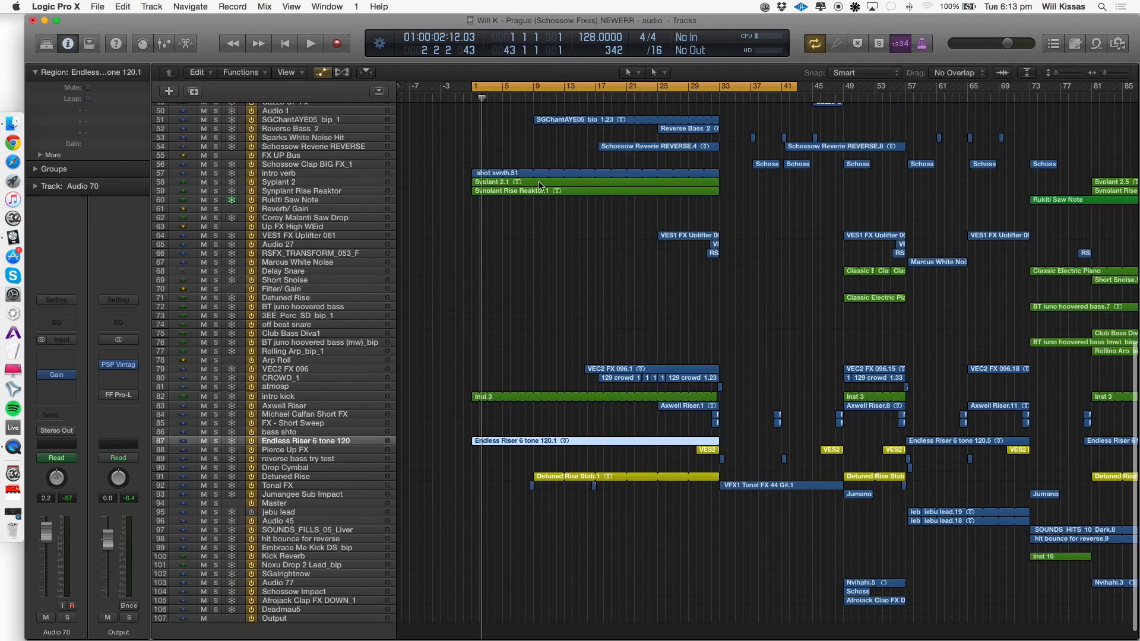
Audition the intro from bar 1 and raise the system volume during playback.
key("shift+space")
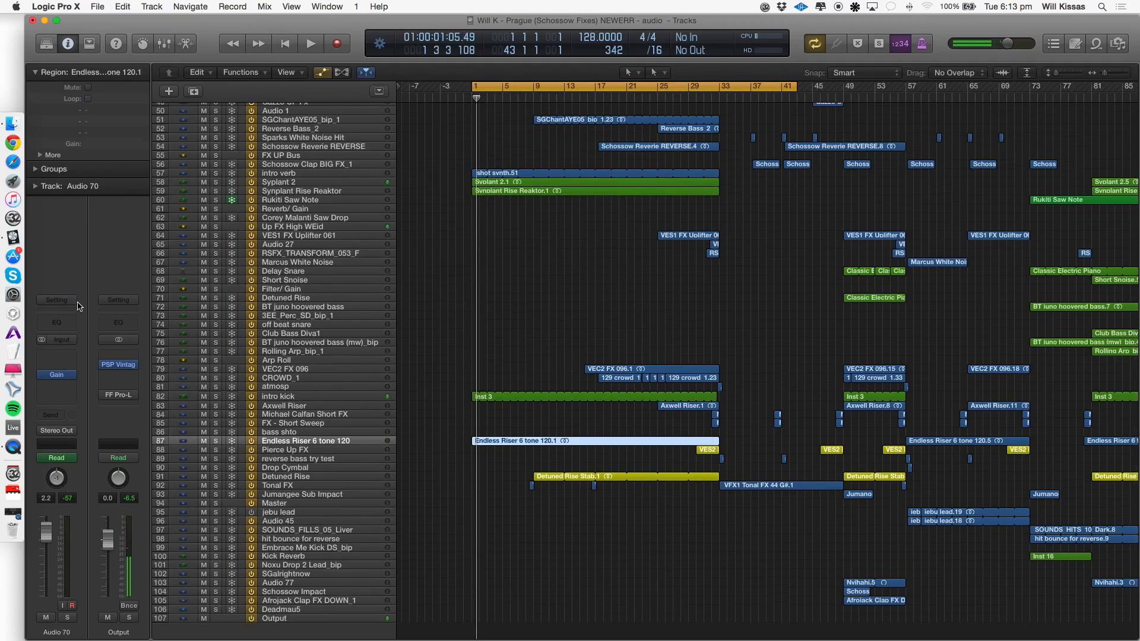
key("XF86AudioLowerVolume")
key("space")
key("XF86AudioRaiseVolume")
key("XF86AudioRaiseVolume")
key("XF86AudioRaiseVolume")
key("XF86AudioRaiseVolume")
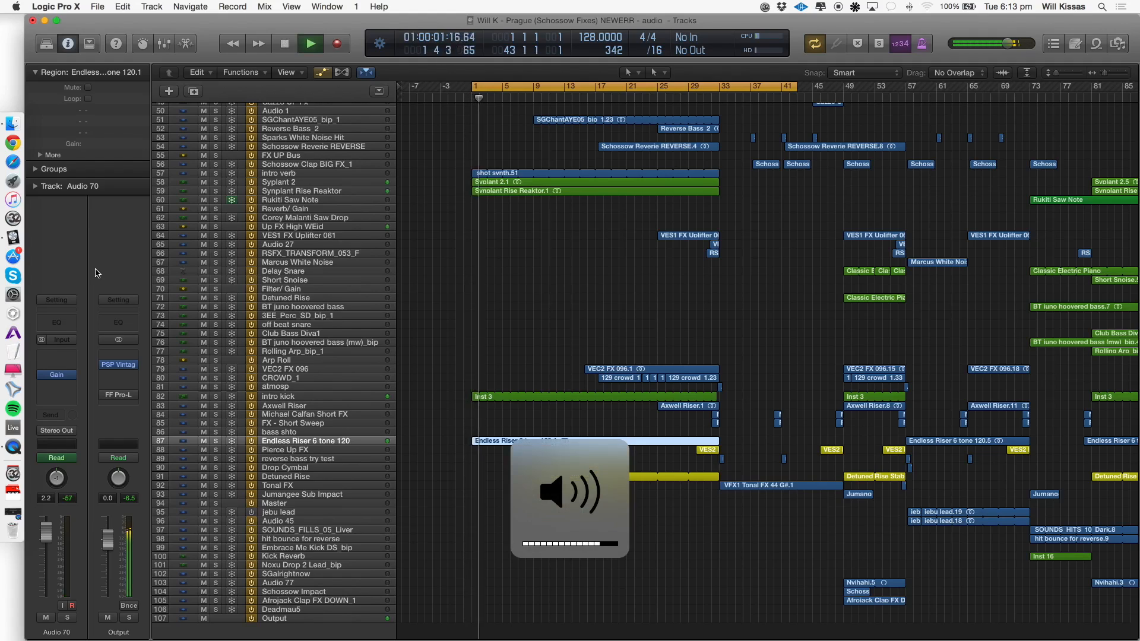
key("super+Right")
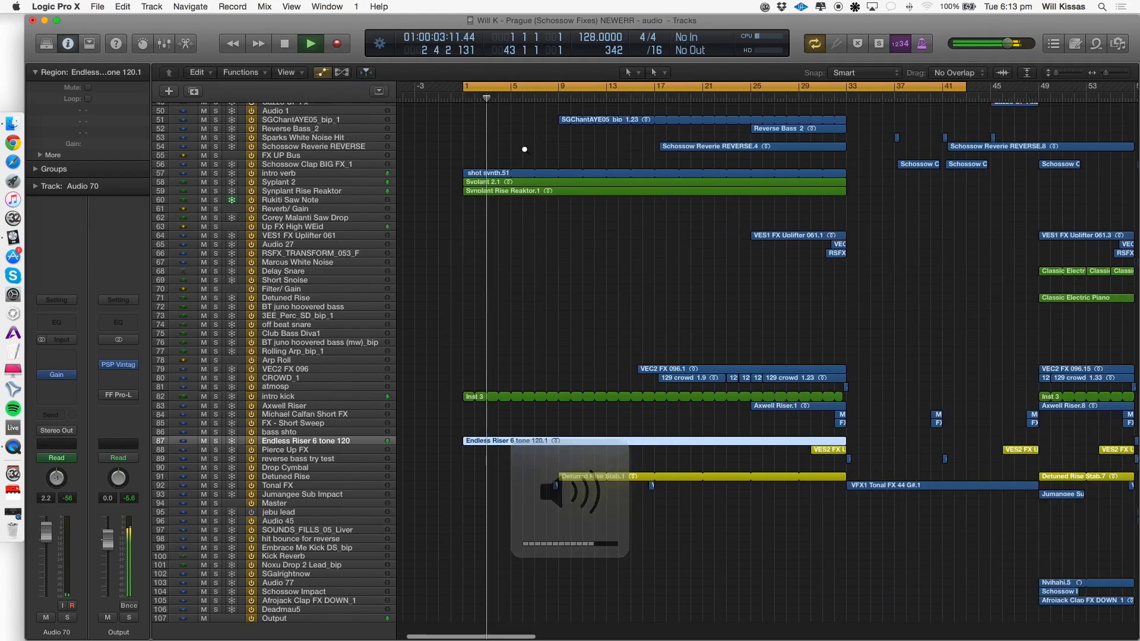
scroll(382, 332, "up", 5)
key("space")
Select the intro verb track to inspect its channel strip and plug-ins.
left_click(321, 312)
left_click(320, 303)
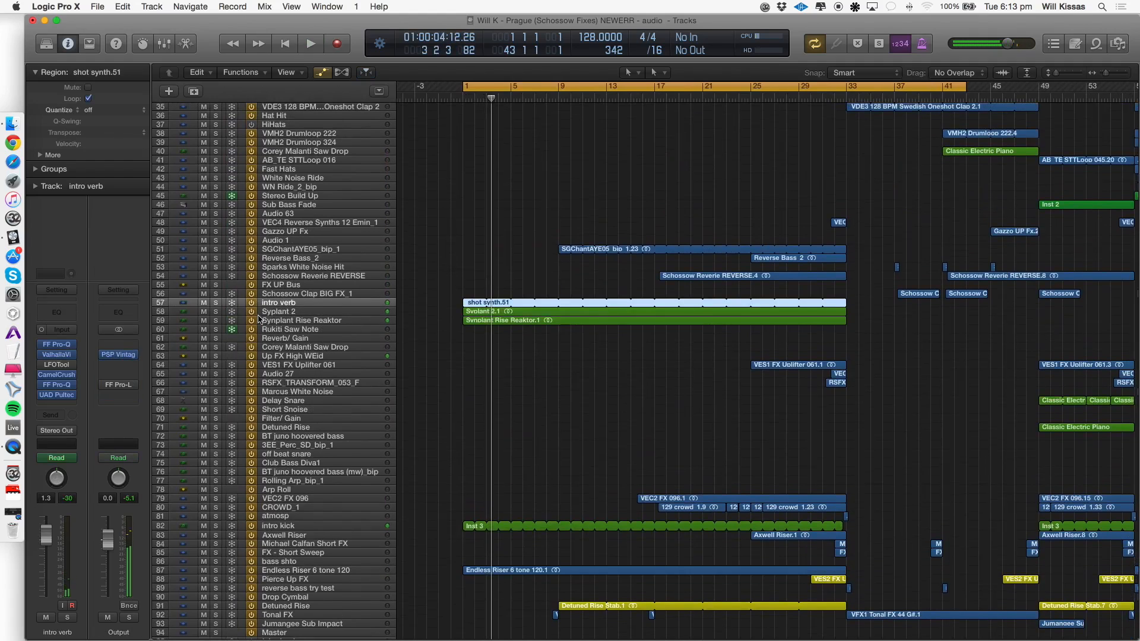
scroll(297, 220, "up", 10)
scroll(330, 273, "down", 9)
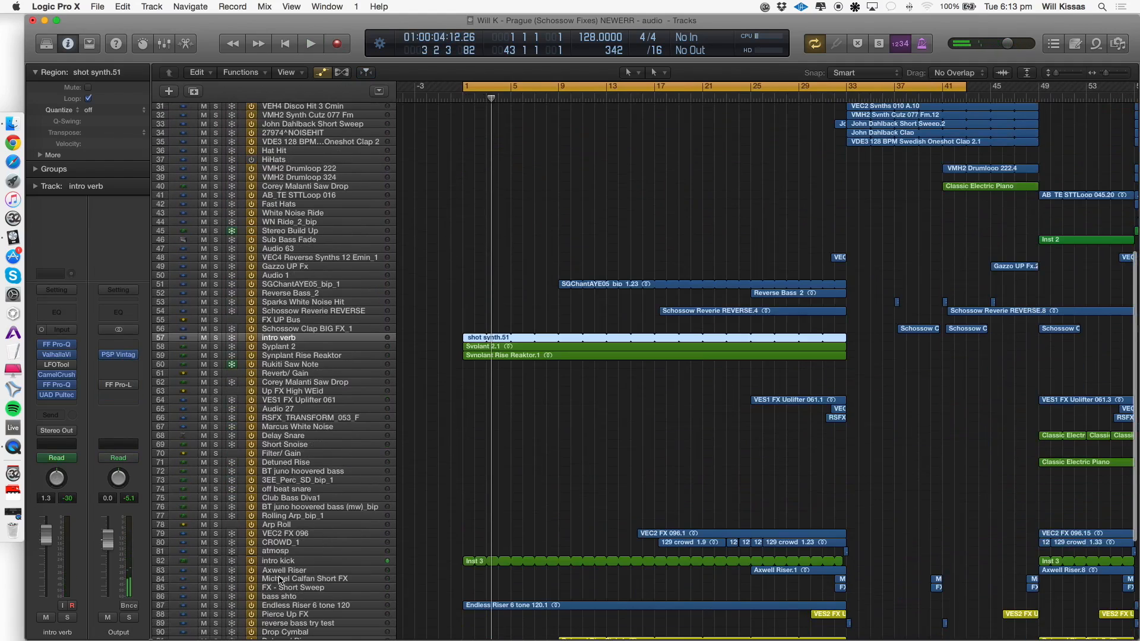
Solo the intro kick track and audition it from the start of the cycle range.
left_click(287, 561)
left_click(216, 561)
key("space")
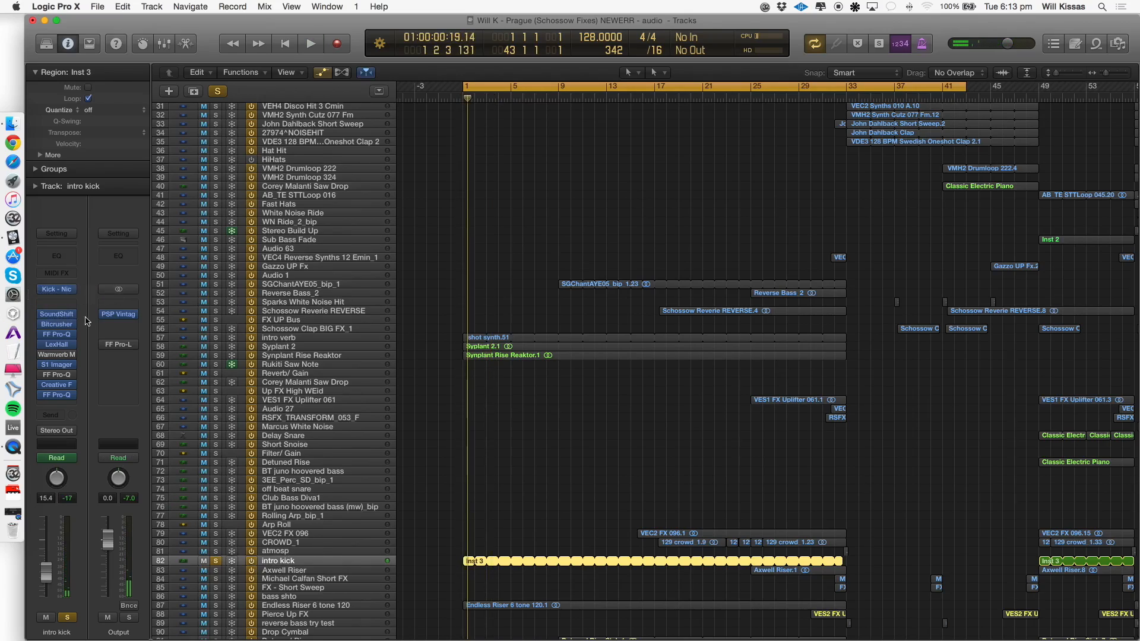
scroll(382, 463, "down", 1)
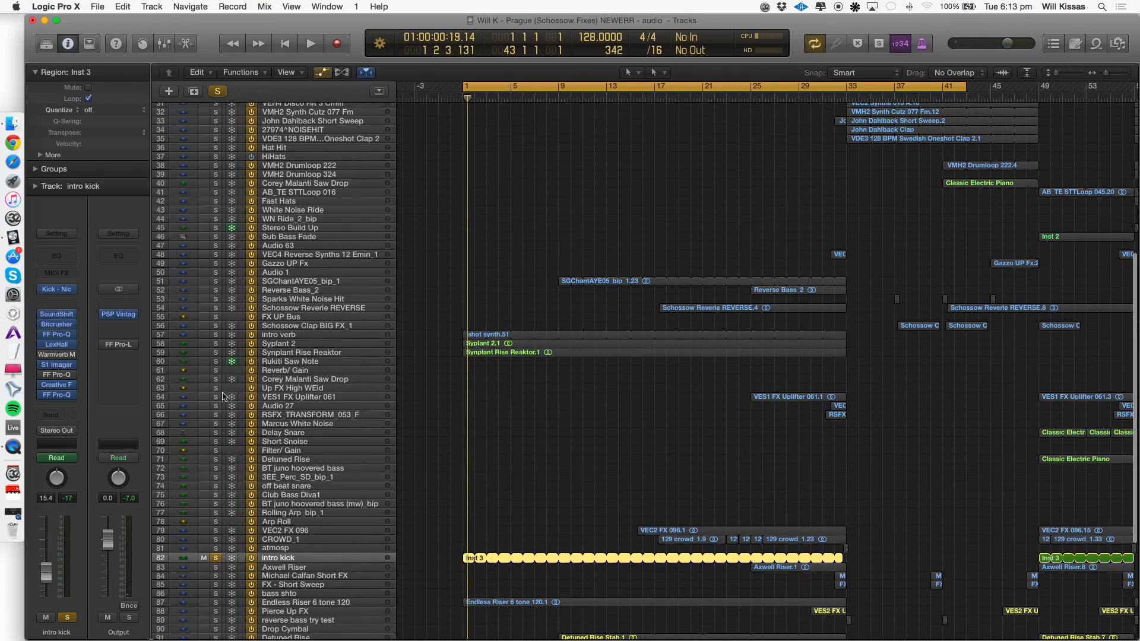
scroll(338, 401, "down", 5)
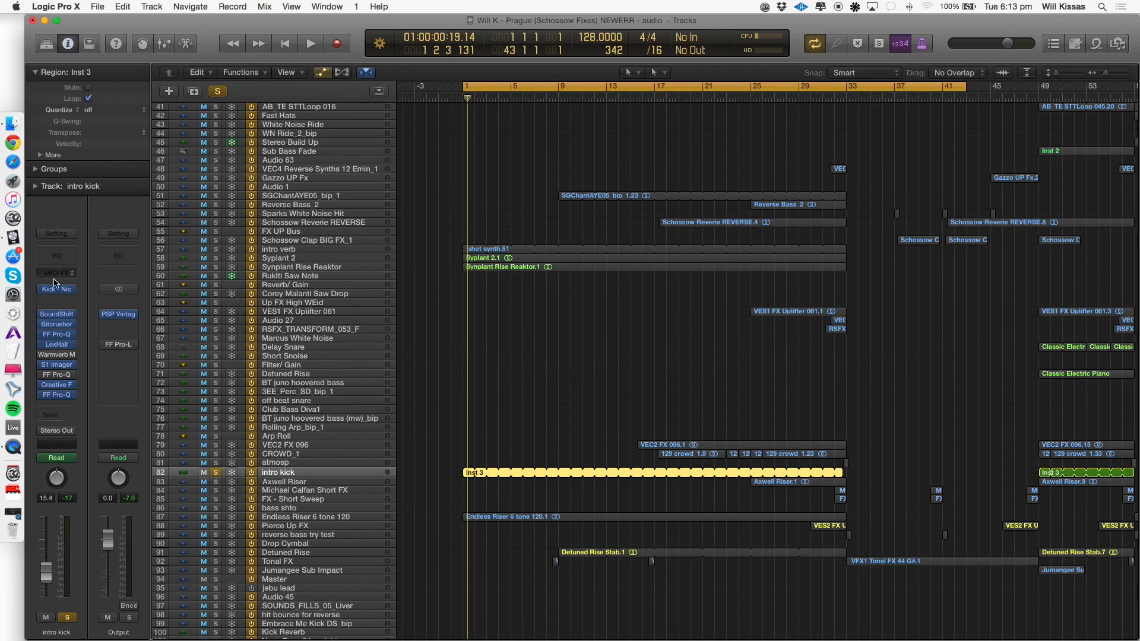
Open the Kick - Nicky Romero instrument on the intro kick track, listen to its sound, and close the plug-in window.
left_click(56, 289)
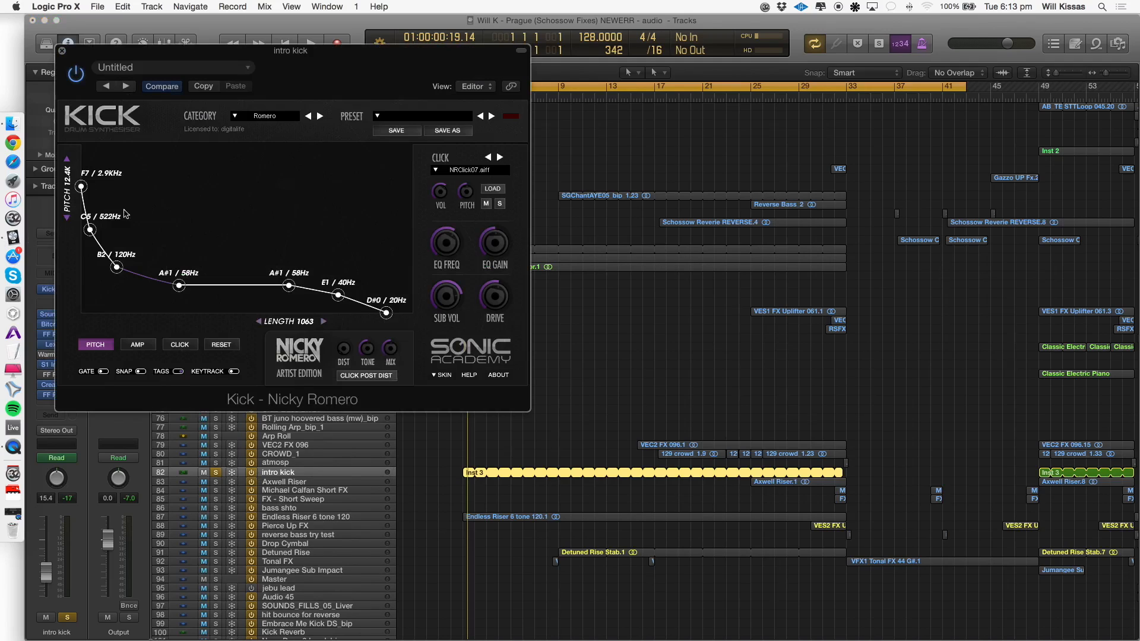
key("space")
left_click_drag(127, 51, 614, 79)
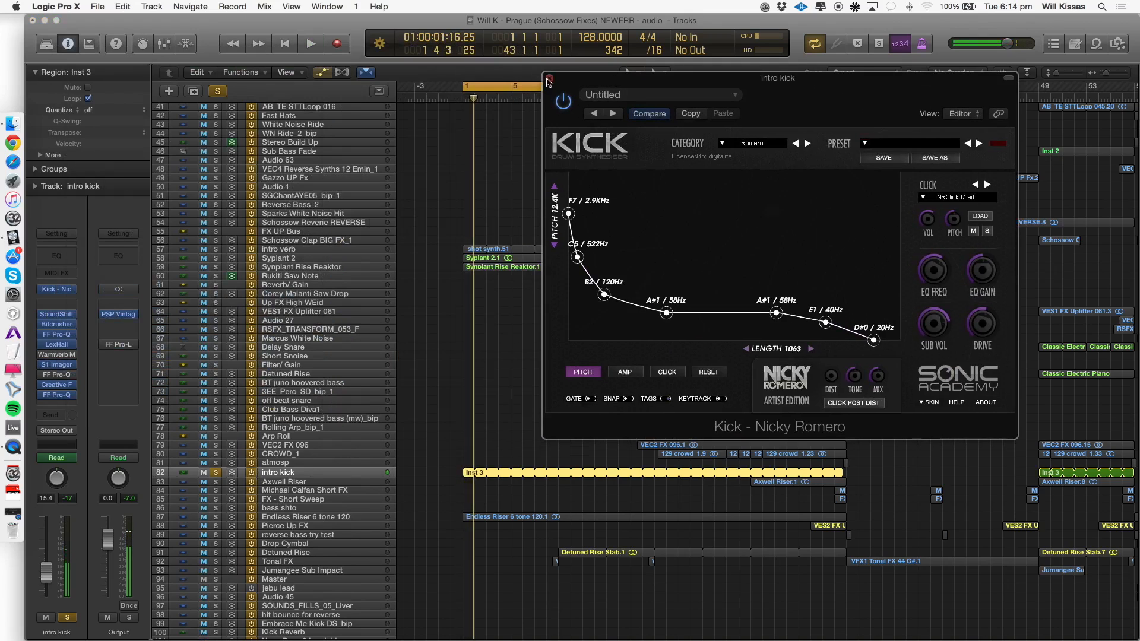
left_click(549, 79)
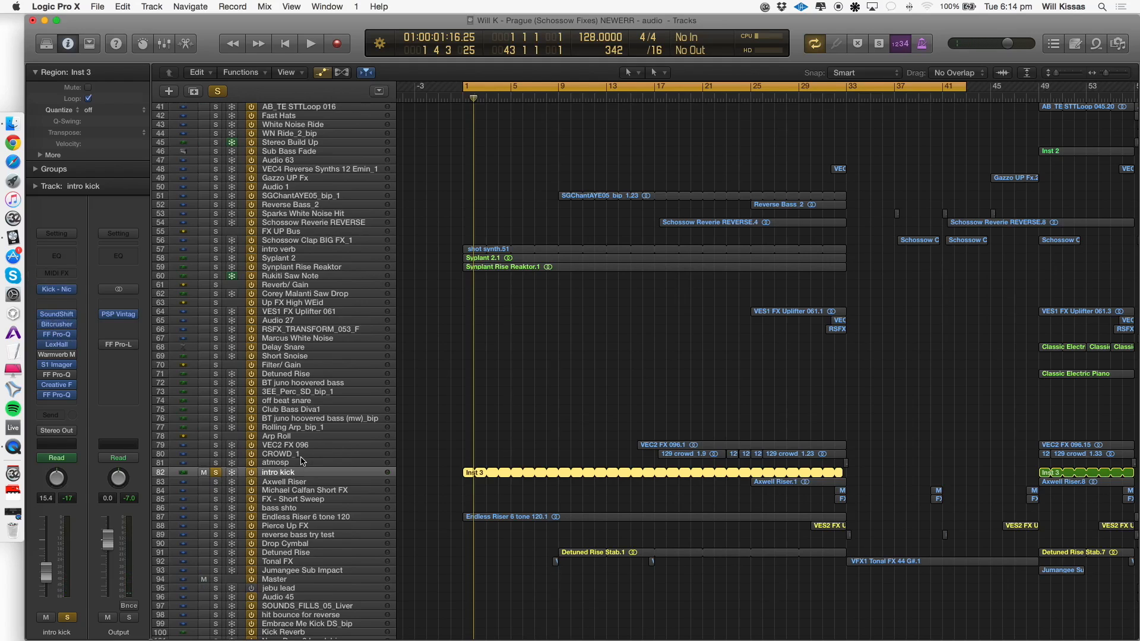
Show track automation in the arrangement, with the view zoomed to the intro kick region.
key("z")
key("a")
key("z")
key("a")
key("a")
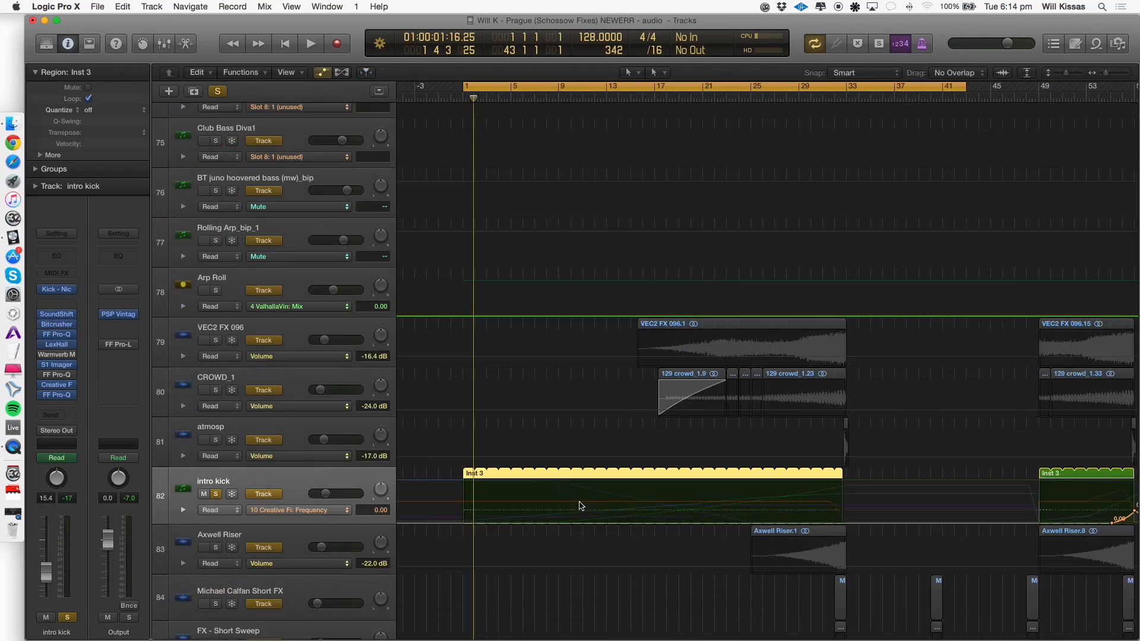
Expand all automation lanes of the intro kick track, from Creative Filter Frequency down to S1 Imager Width.
key("super+Down")
key("super+Down")
key("super+Down")
key("super+Down")
left_click(183, 490)
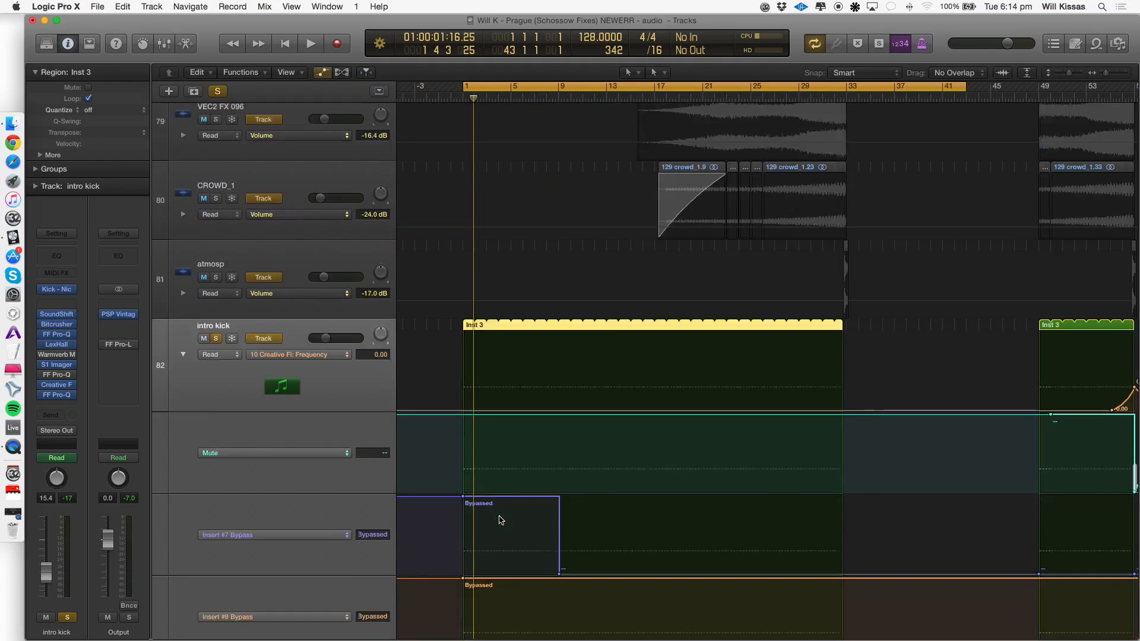
scroll(502, 516, "down", 5)
scroll(502, 518, "down", 5)
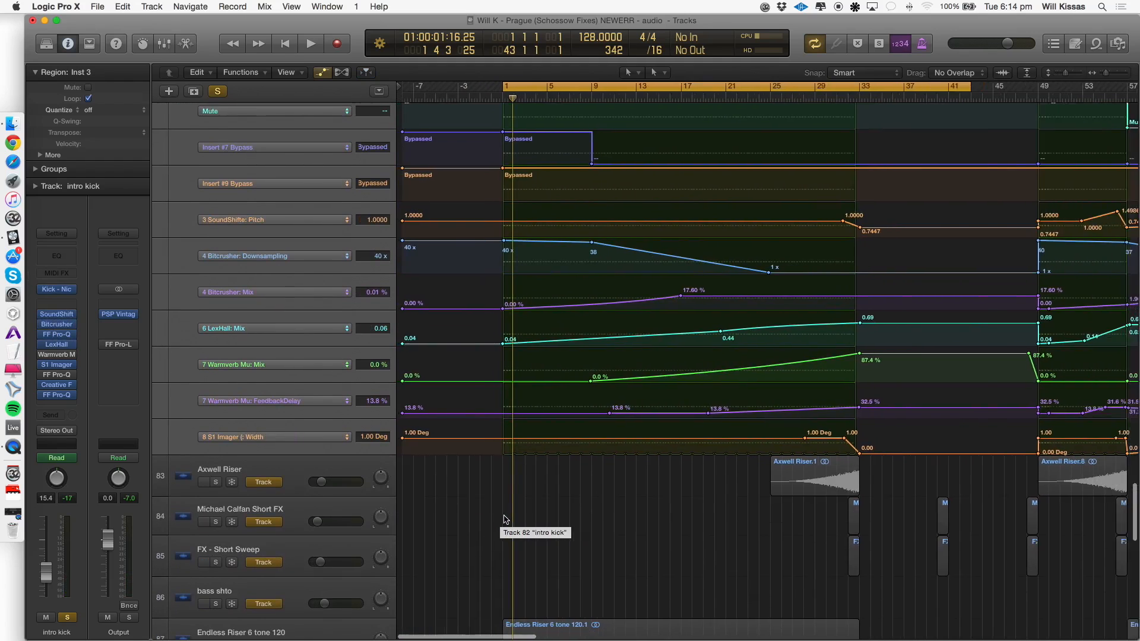
key("super+Left")
scroll(499, 515, "up", 3)
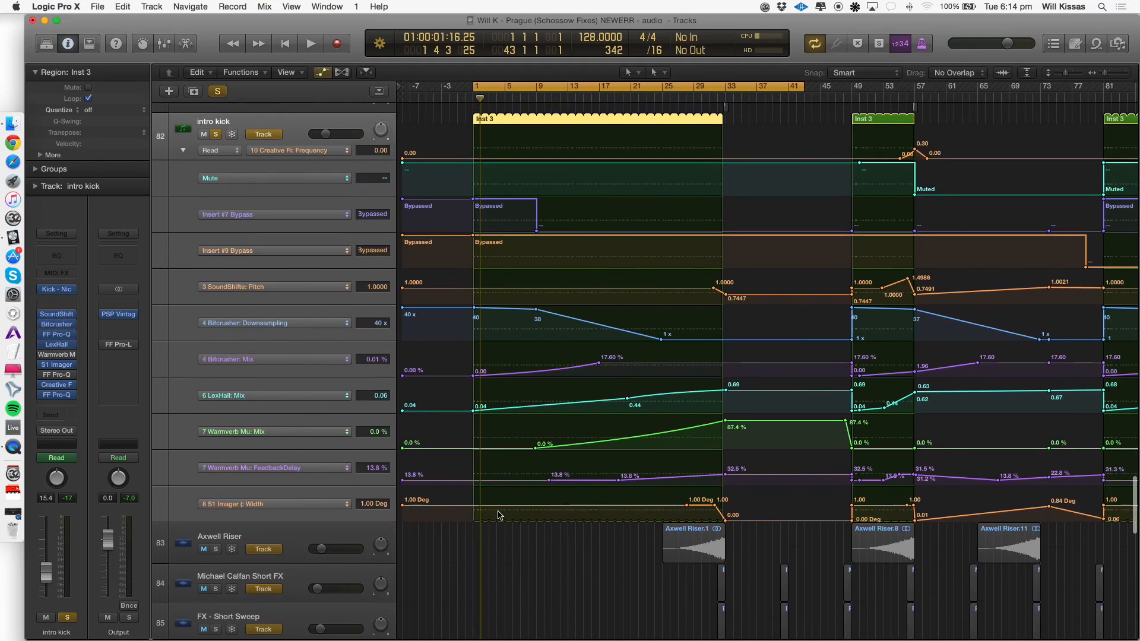
Open the intro kick track's Bitcrusher and listen to its automated downsampling from the intro's start, around bar 9 and around bar 21.
left_click(58, 327)
key("space")
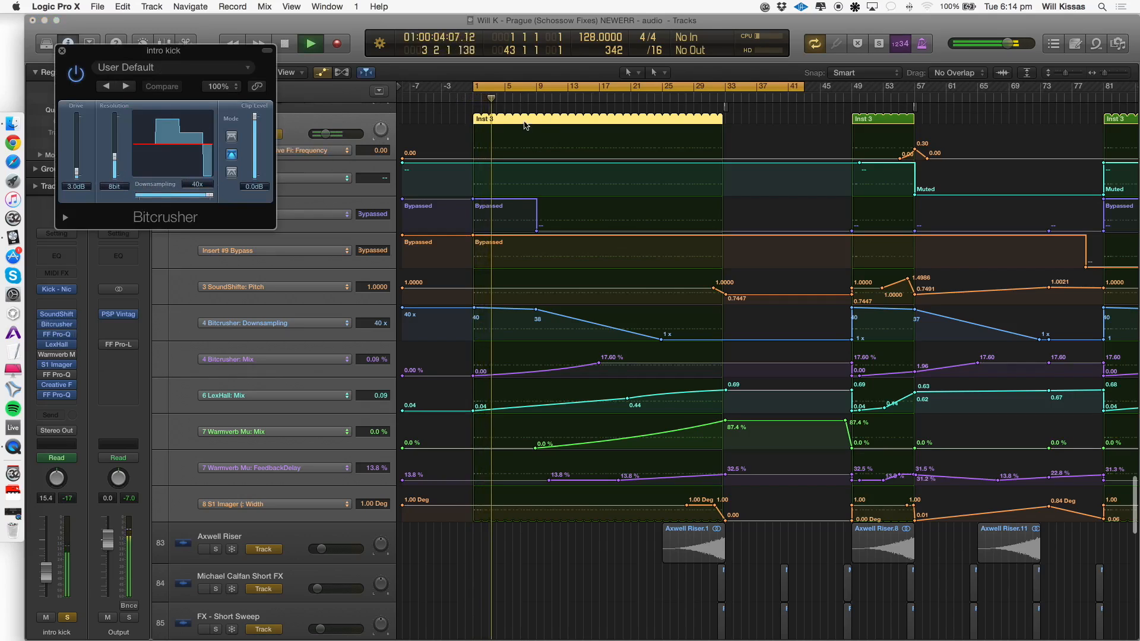
left_click(535, 99)
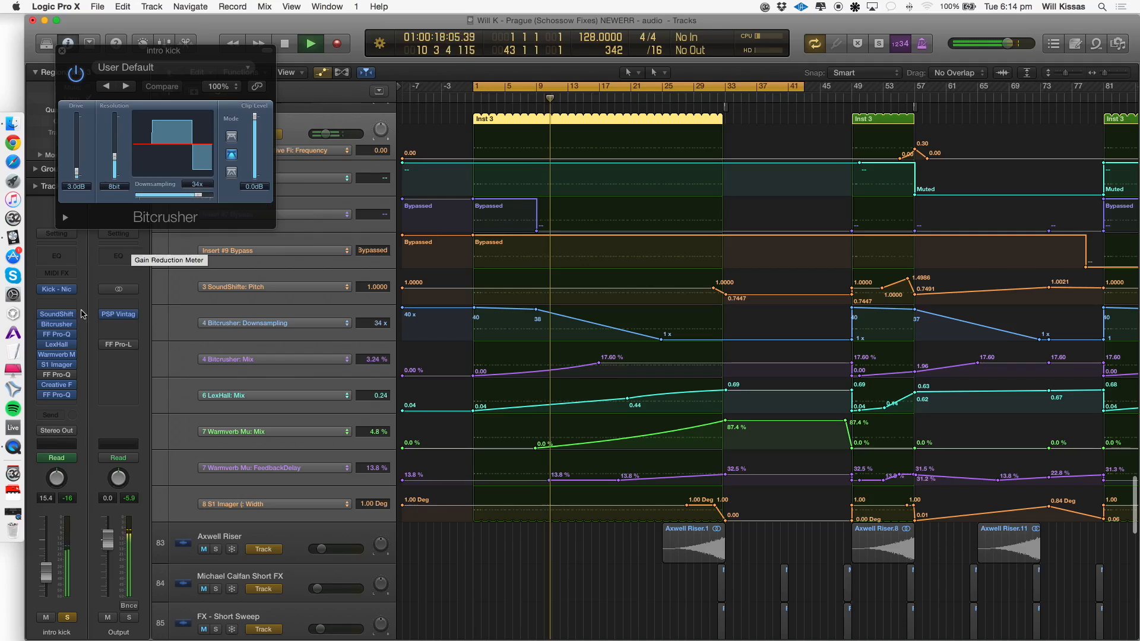
left_click(96, 93)
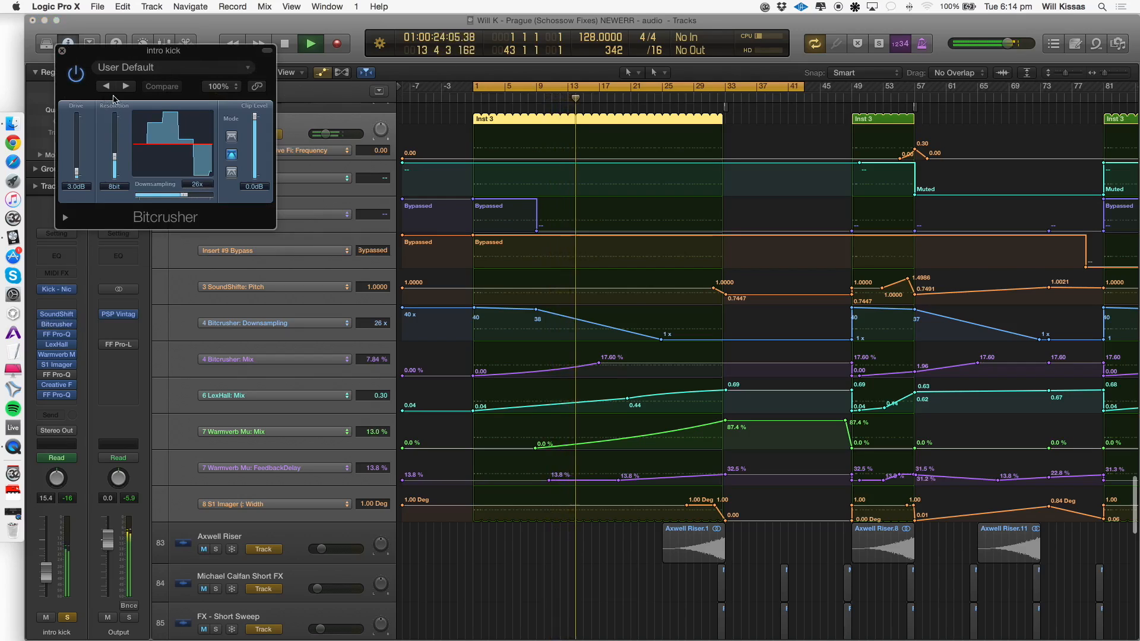
left_click(634, 104)
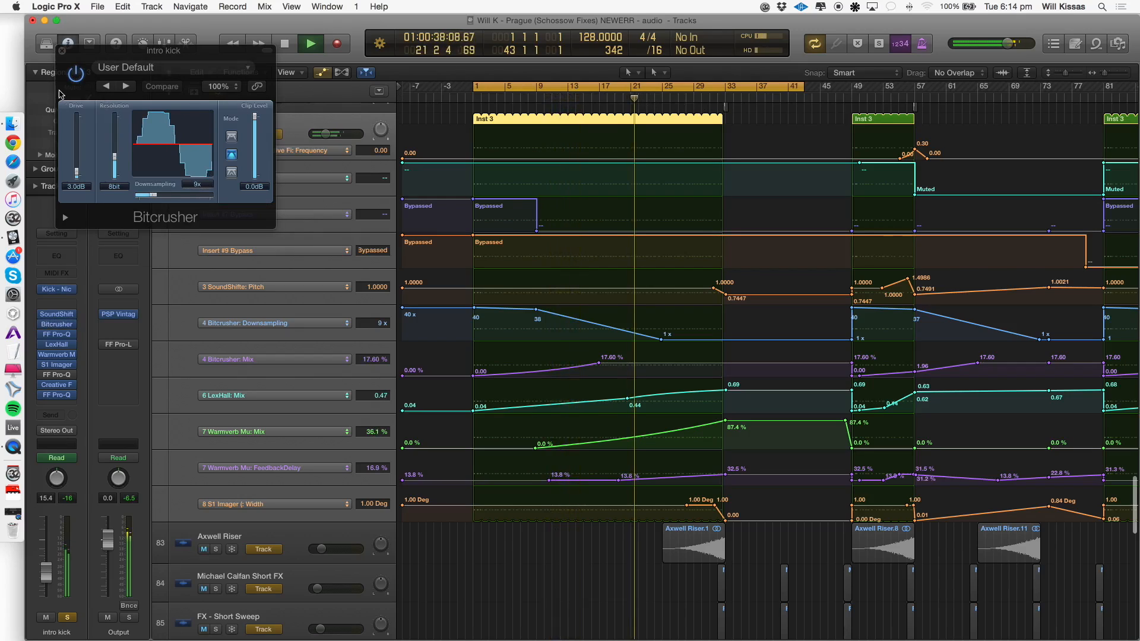
Stop playback around bar 24 and close the intro kick's Bitcrusher window.
left_click(76, 75)
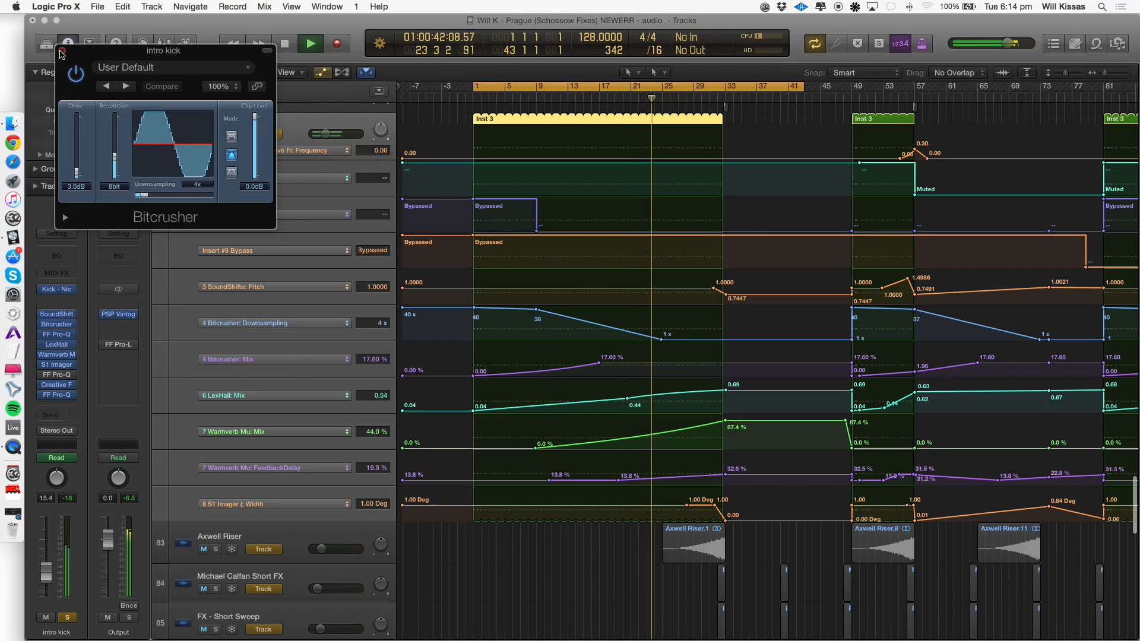
key("space")
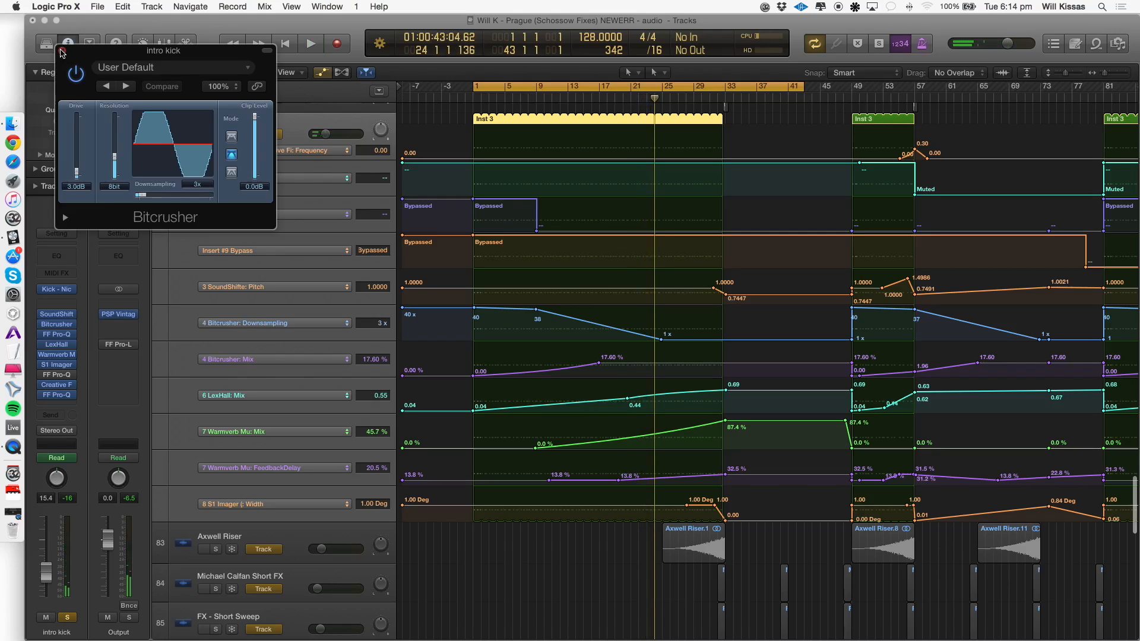
left_click(63, 53)
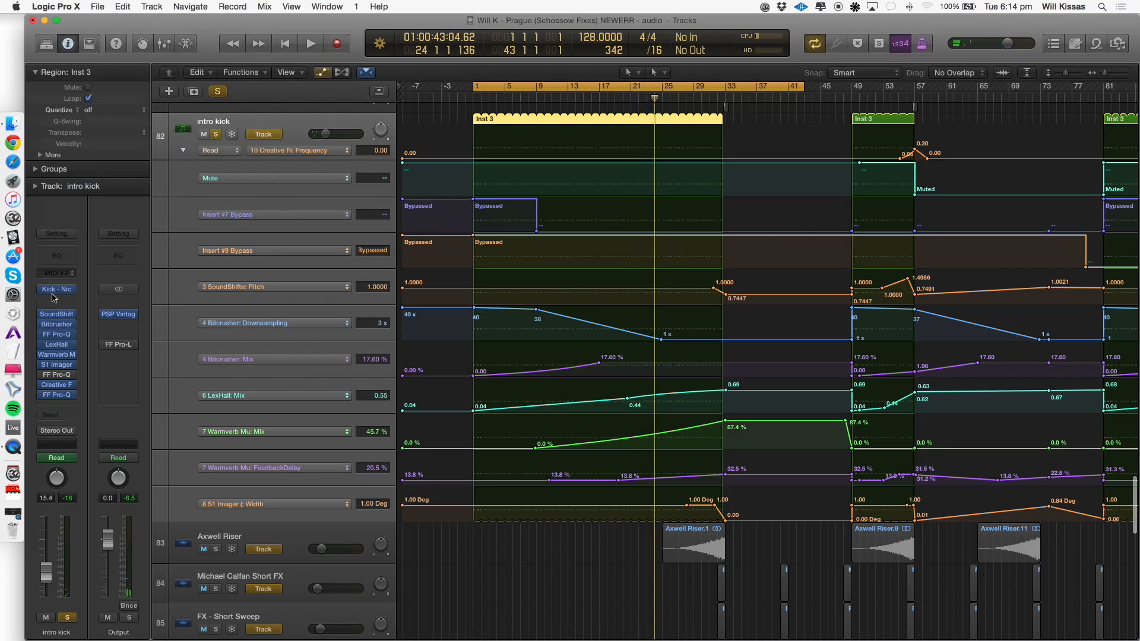
Open LexHall on the intro kick, listen to its automated reverb mix around bars 20 and 27, and close the plug-in window.
left_click(58, 334)
left_click(62, 51)
key("space")
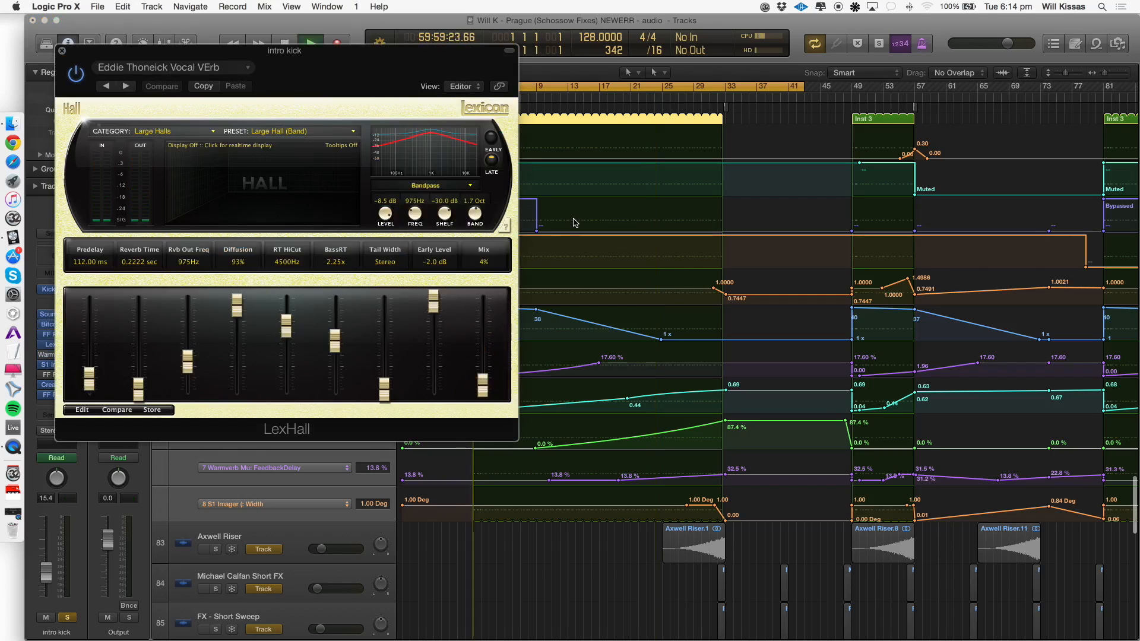
left_click(623, 99)
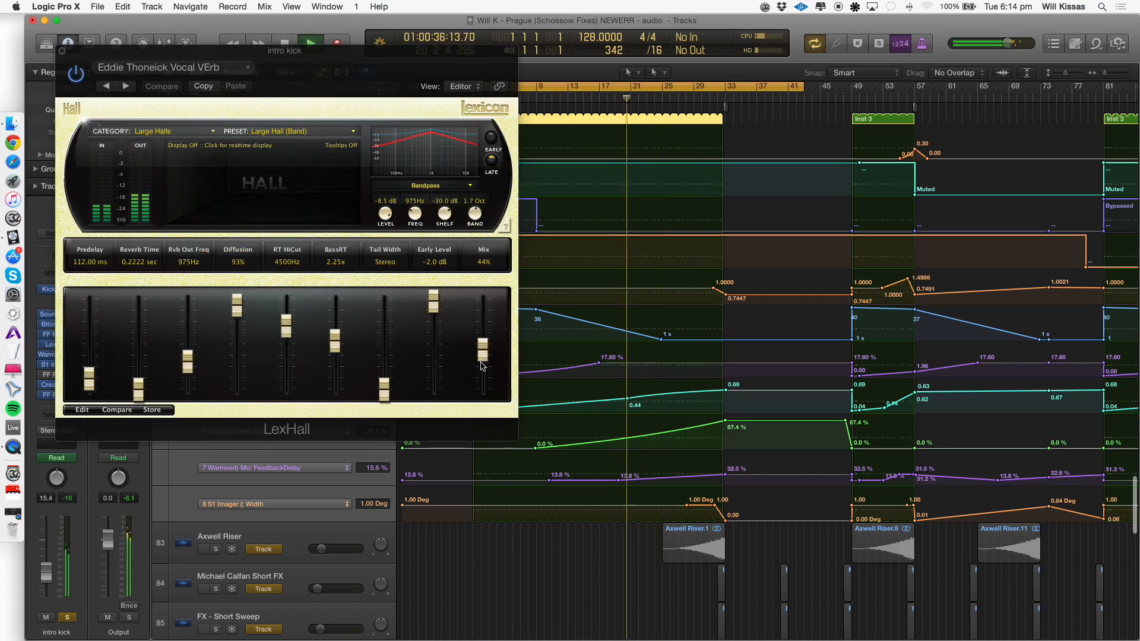
left_click_drag(484, 353, 484, 349)
left_click(678, 99)
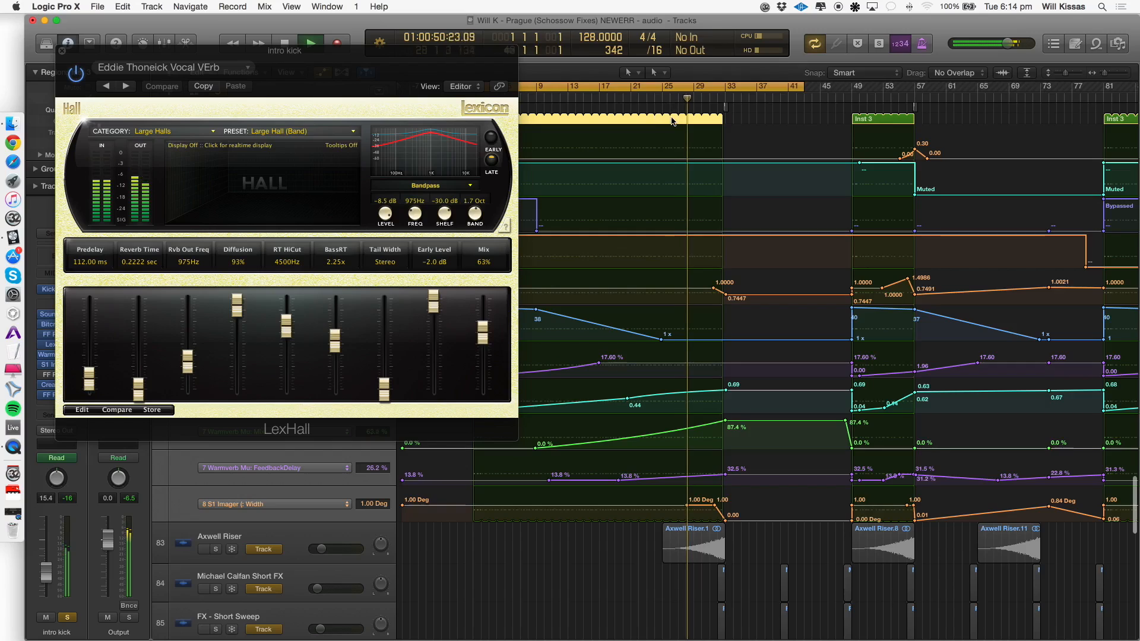
key("space")
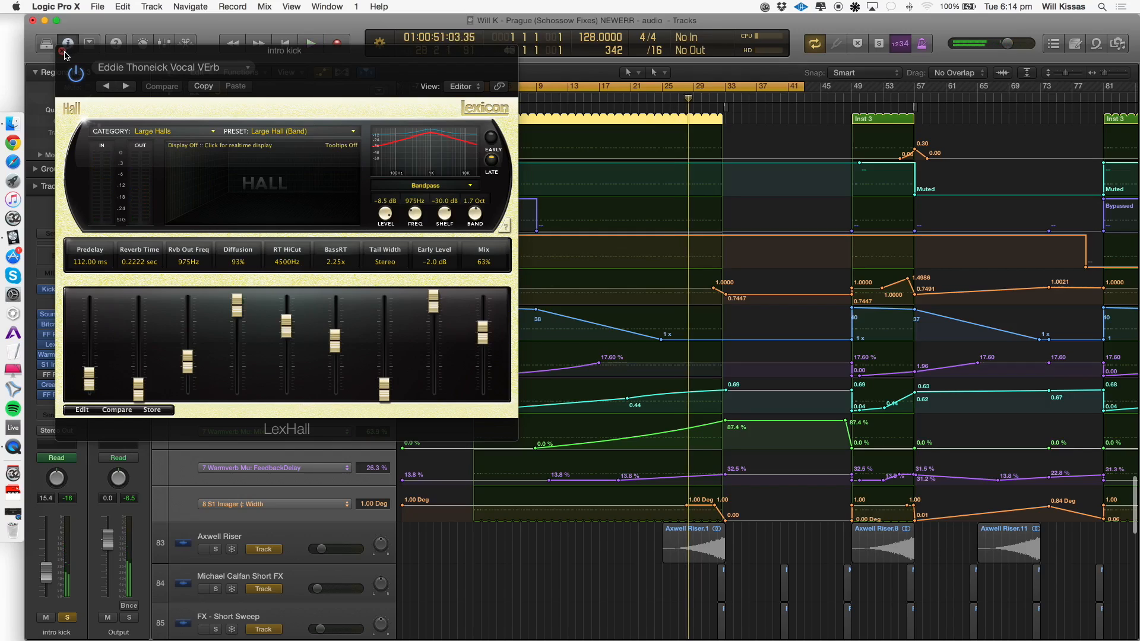
left_click(63, 54)
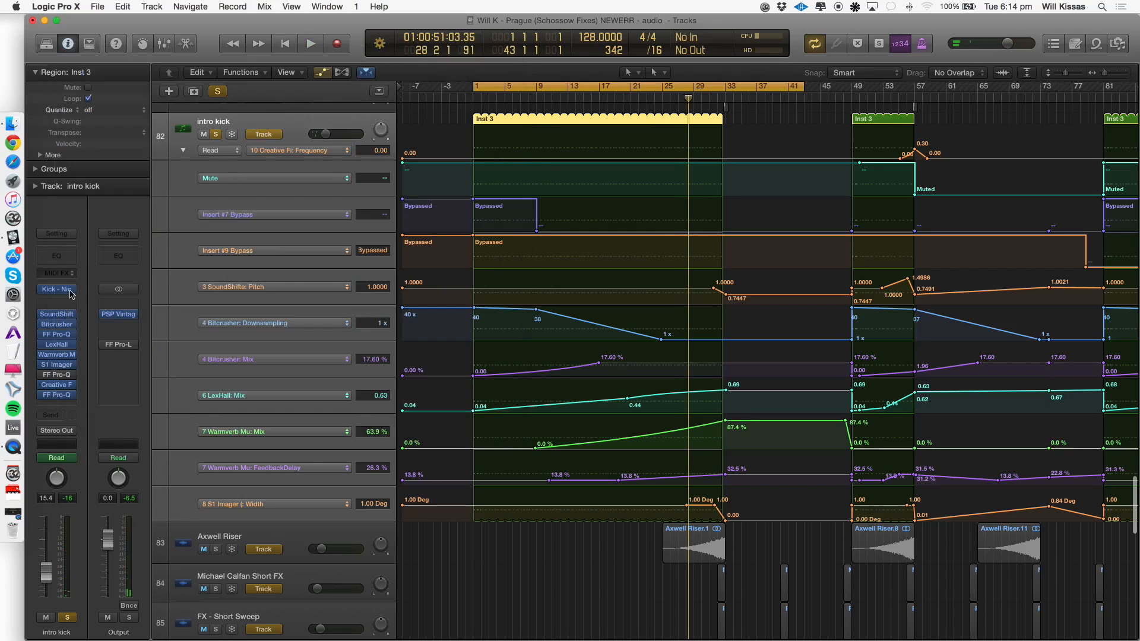
Open the intro kick's Warmverb Multi-FX and play the track with the cycle range set from bar 17 to bar 57.
left_click(57, 356)
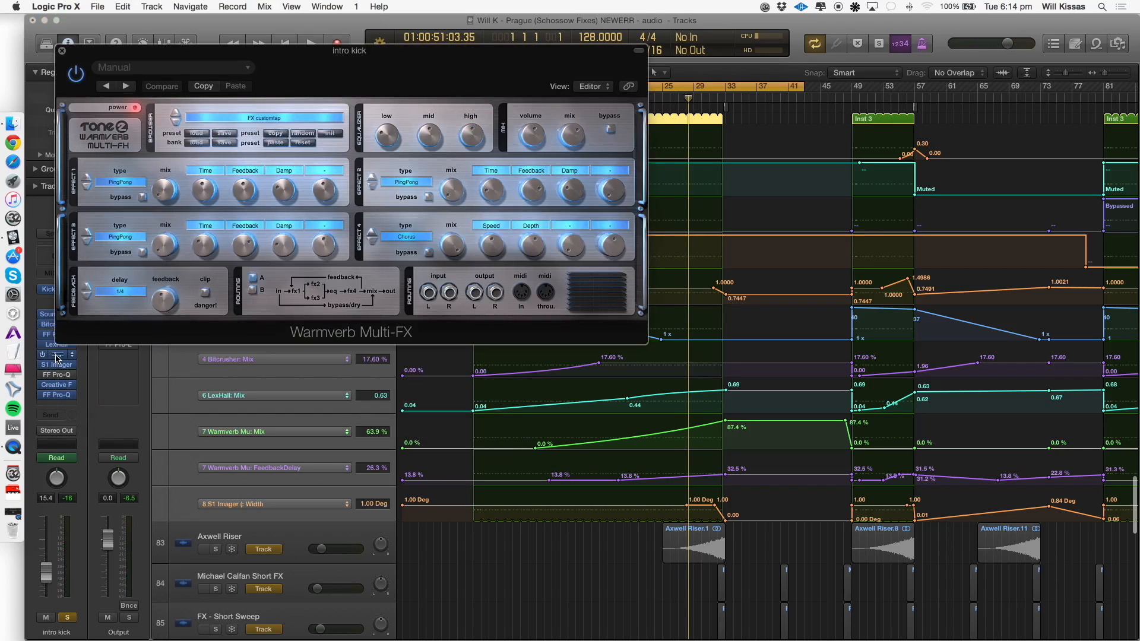
left_click_drag(167, 63, 624, 360)
left_click_drag(590, 94, 914, 93)
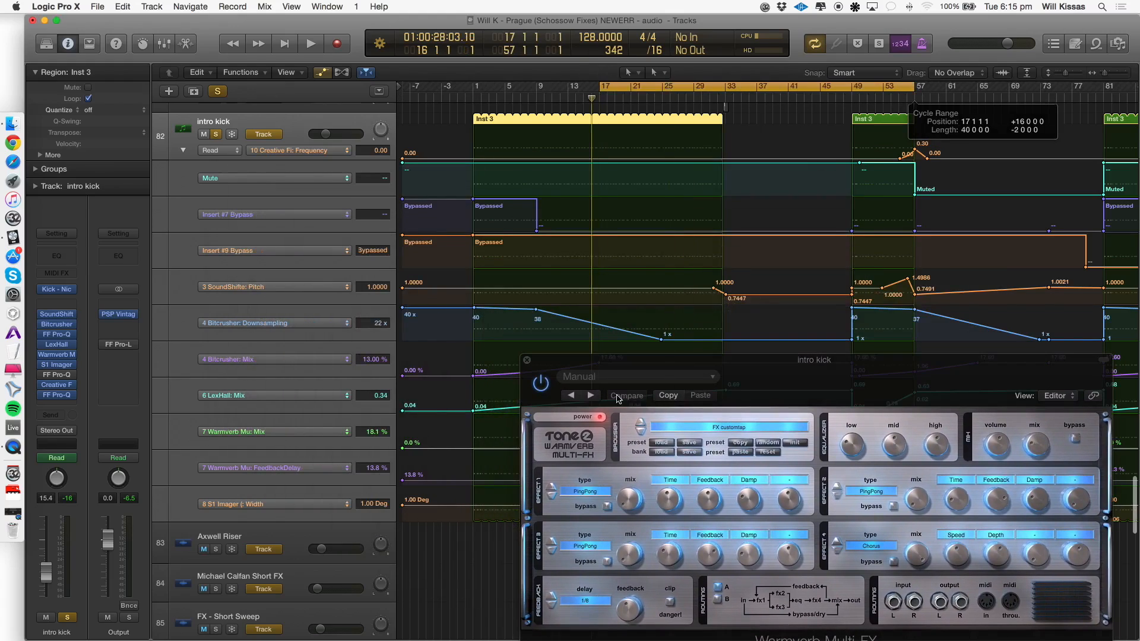
key("space")
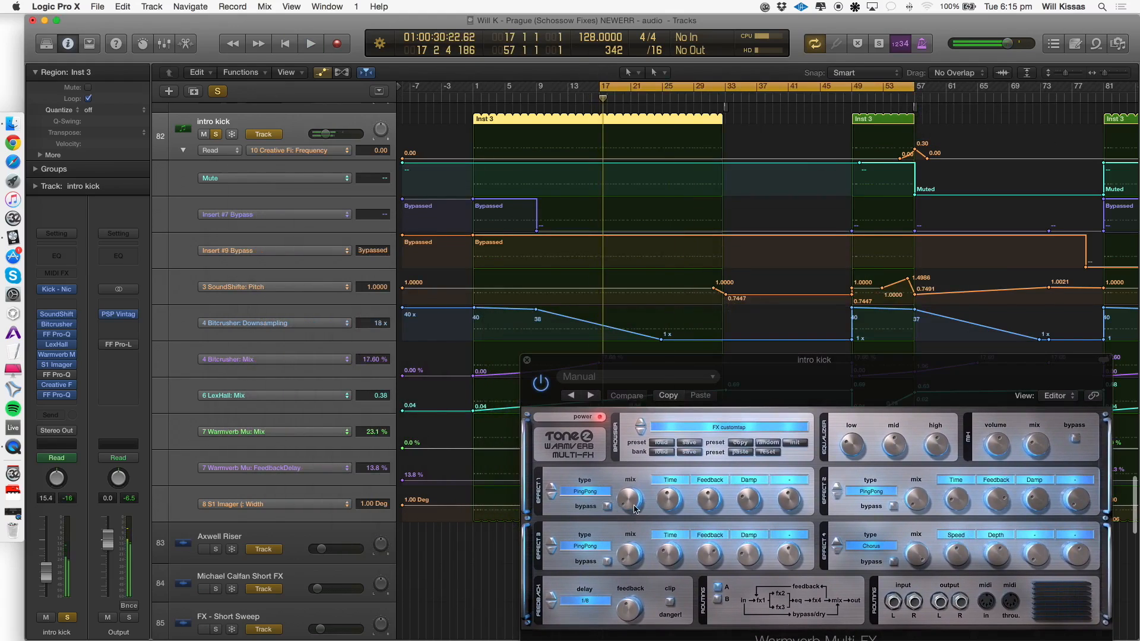
key("space")
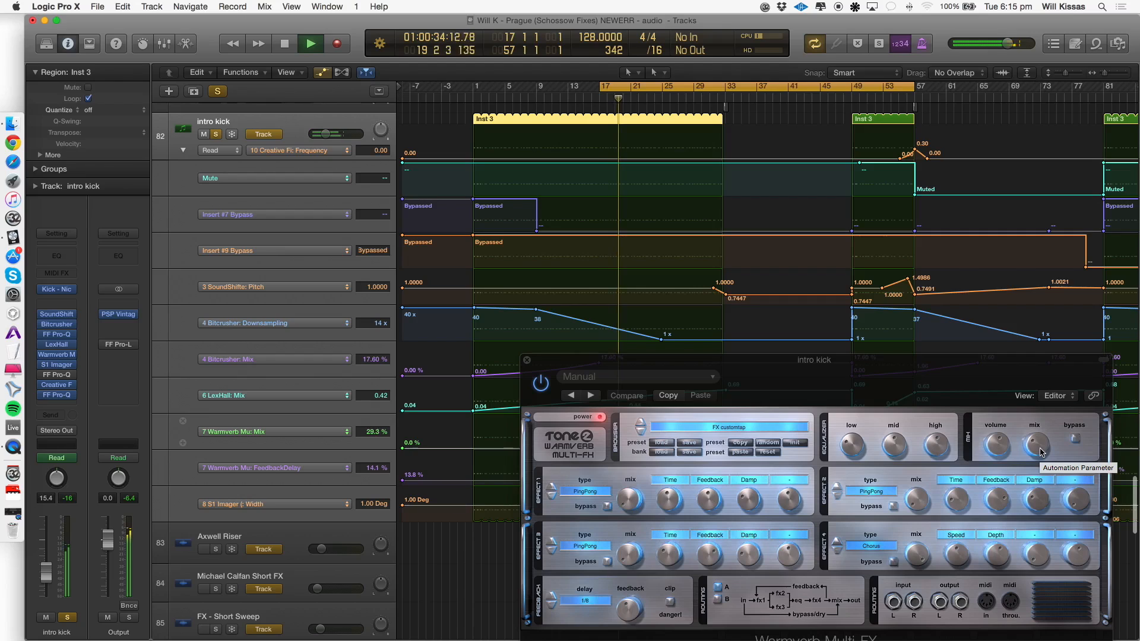
Follow the Warmverb mix and feedback delay automation during playback to about bar 32, and close the plug-in window.
left_click_drag(600, 364, 796, 224)
scroll(615, 372, "up", 3)
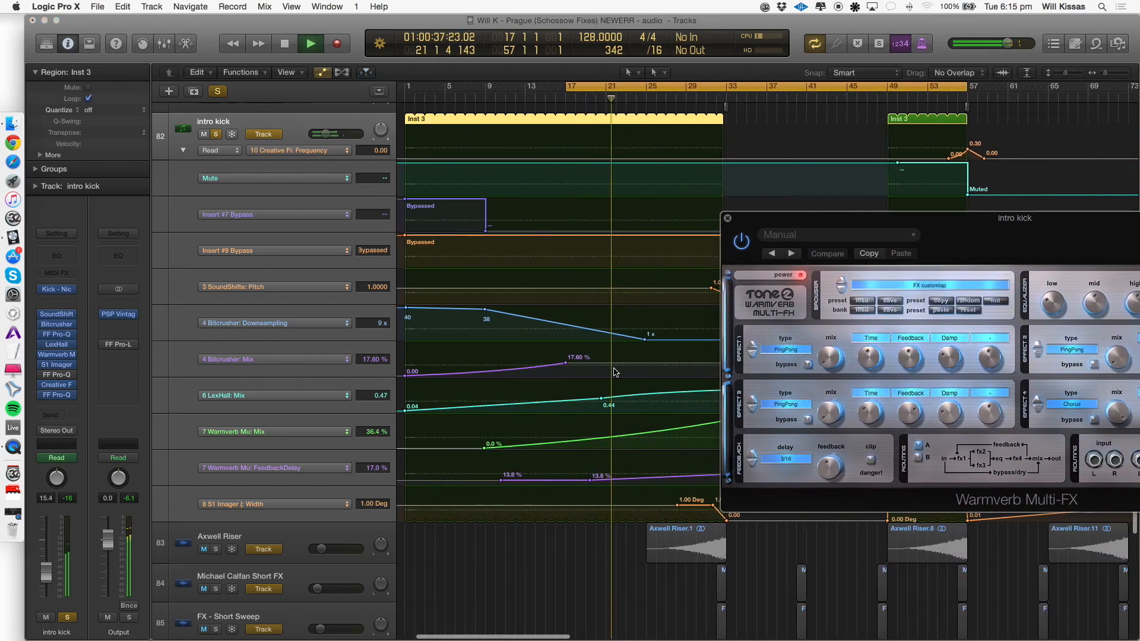
scroll(614, 373, "up", 3)
scroll(614, 372, "right", 6)
scroll(614, 372, "left", 2)
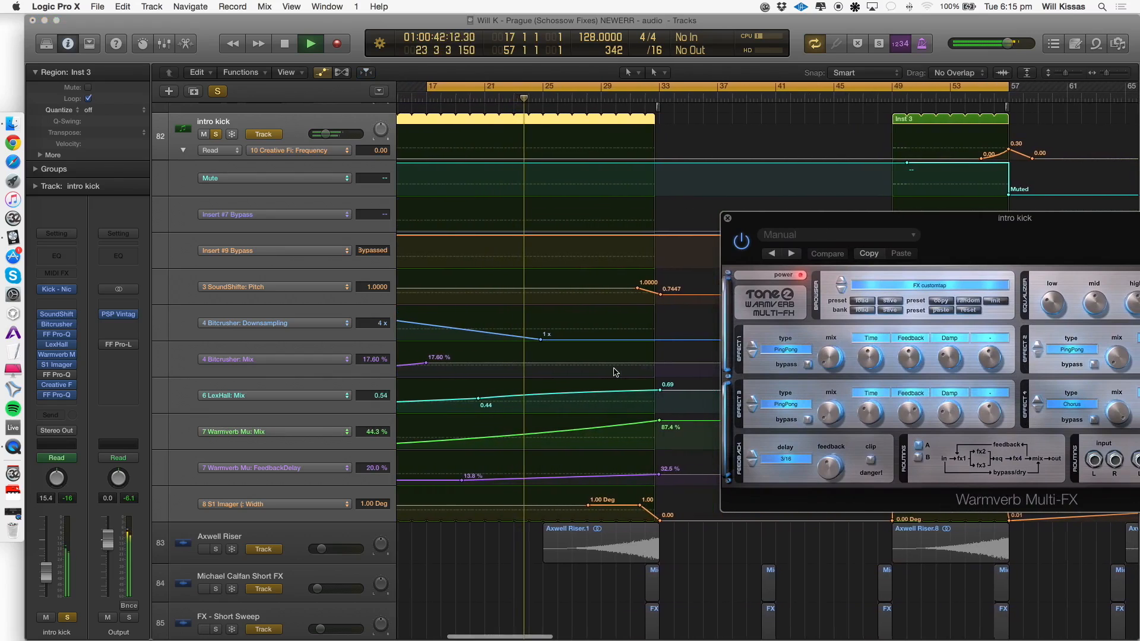
scroll(614, 372, "right", 1)
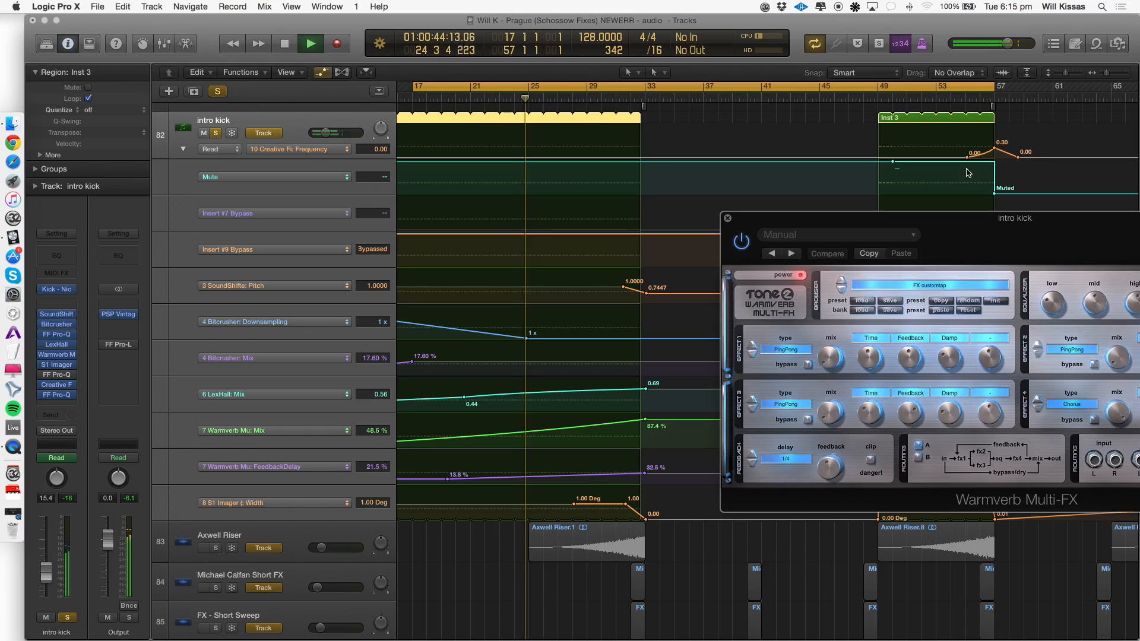
left_click_drag(926, 219, 818, 183)
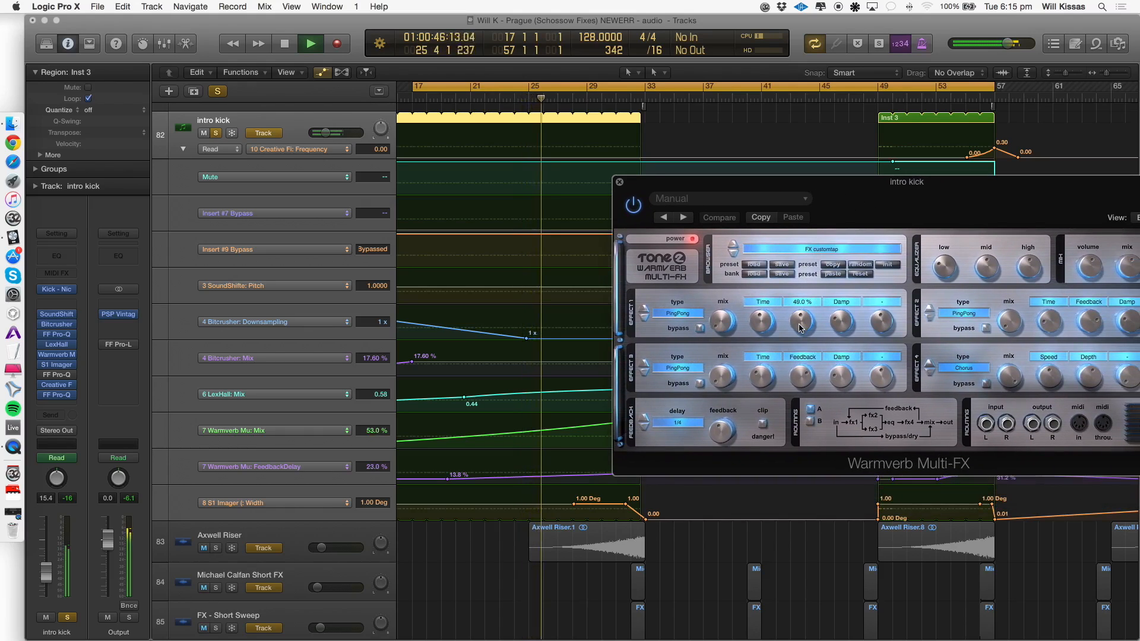
left_click_drag(899, 175, 836, 163)
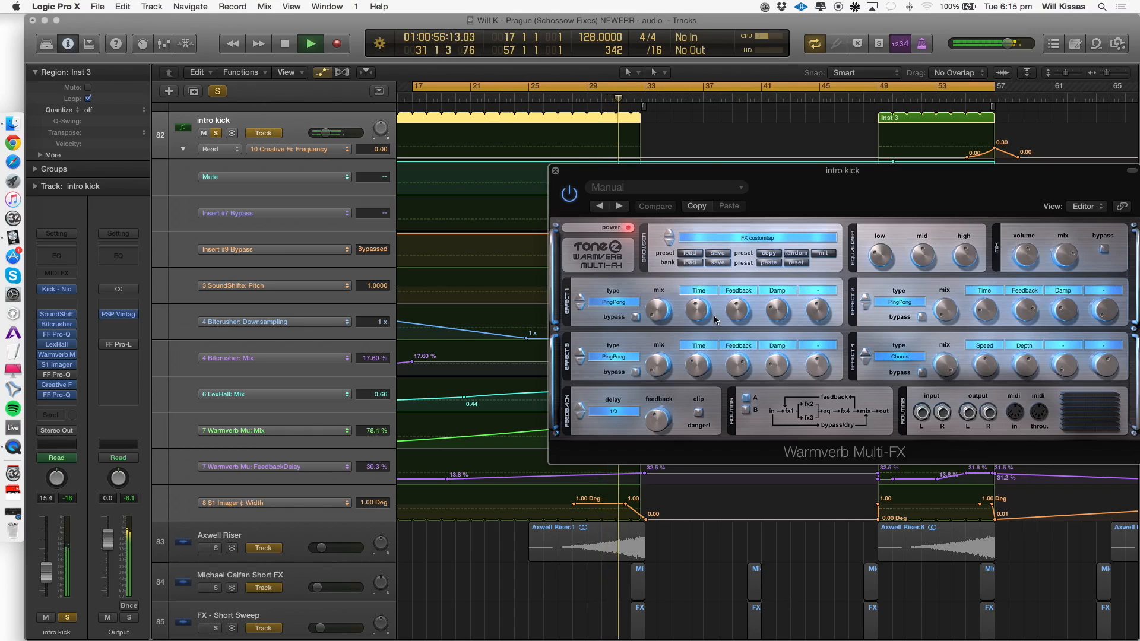
key("space")
left_click(556, 172)
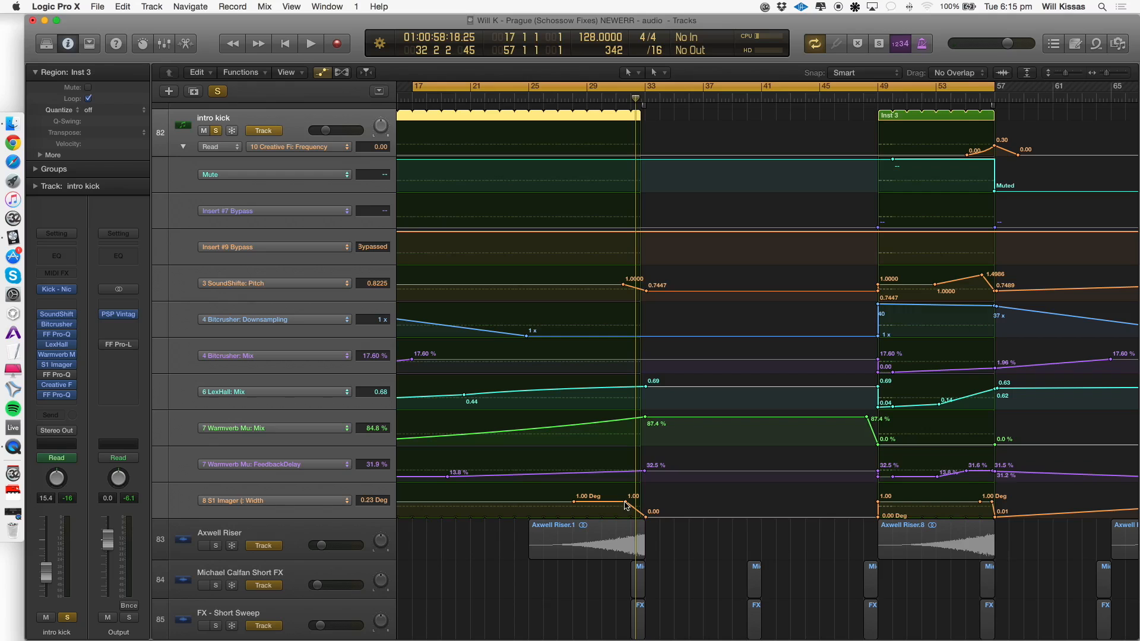
Examine the S1 Imager Width automation around bar 32, and hide the track automation with the whole arrangement in view.
scroll(649, 505, "up", 5)
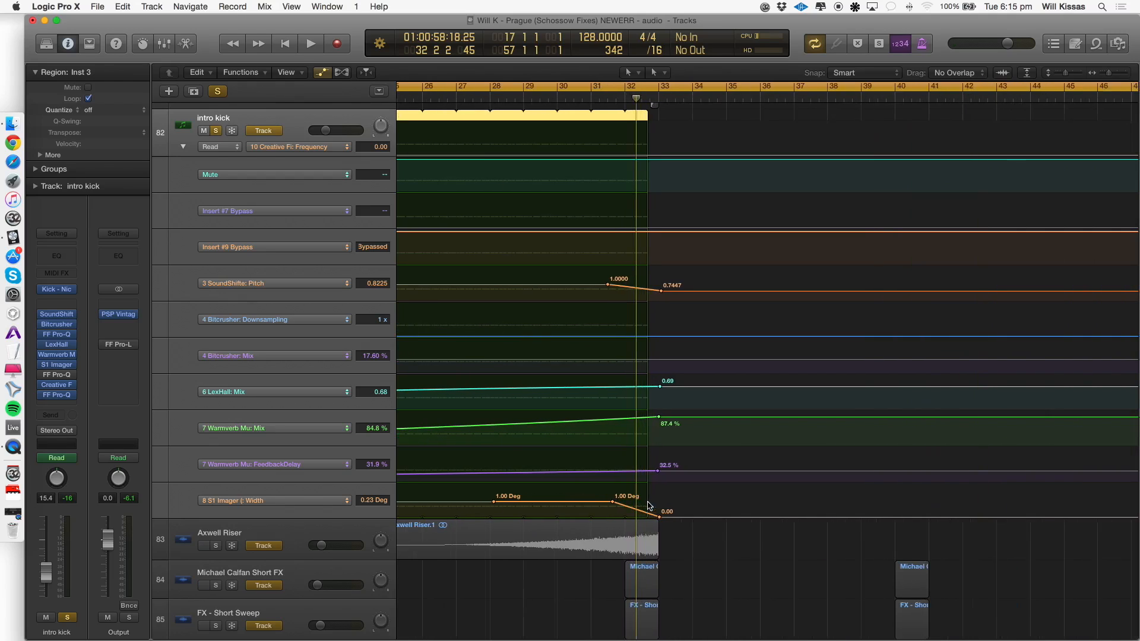
key("z")
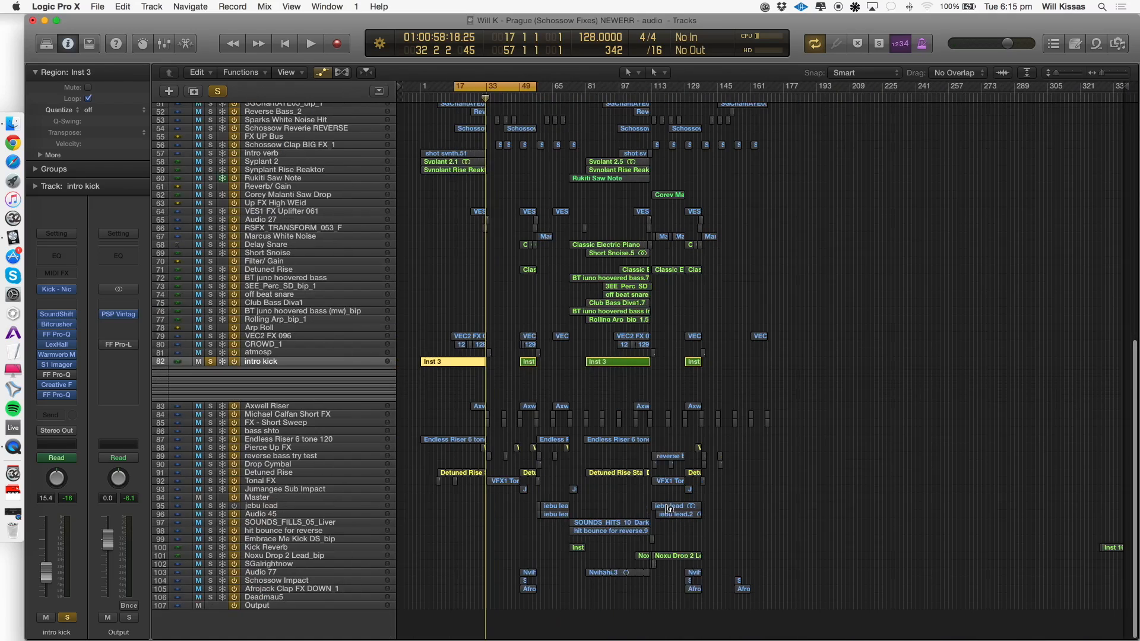
key("a")
left_click(440, 461)
scroll(439, 454, "up", 5)
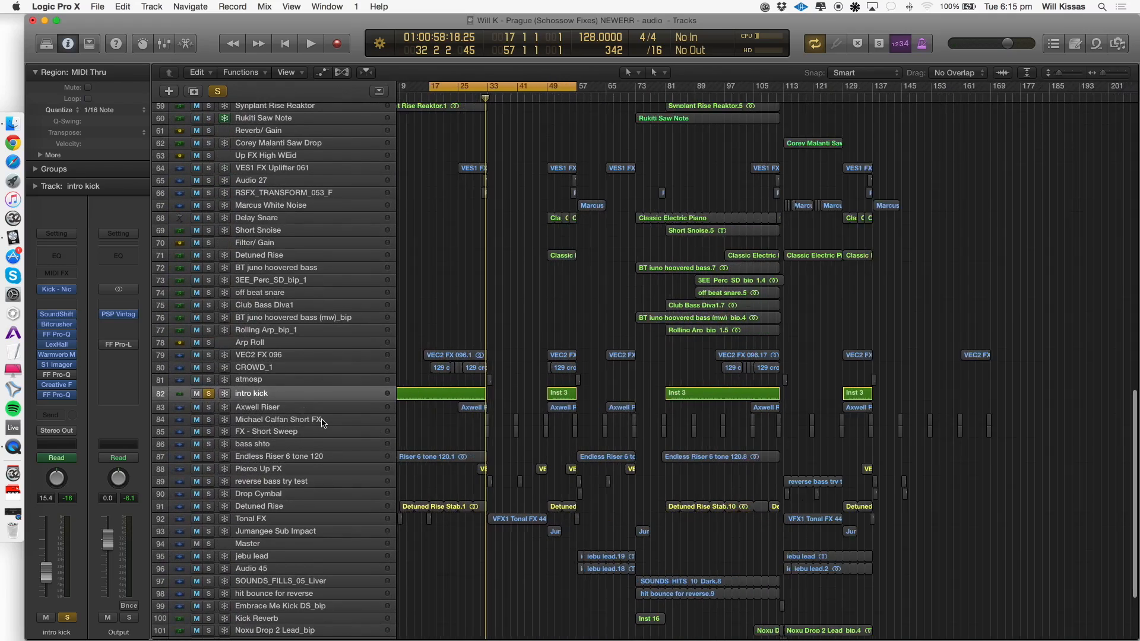
Unsolo the intro kick track and play the full mix from bar 17.
left_click(209, 394)
left_click(261, 370)
left_click(267, 393)
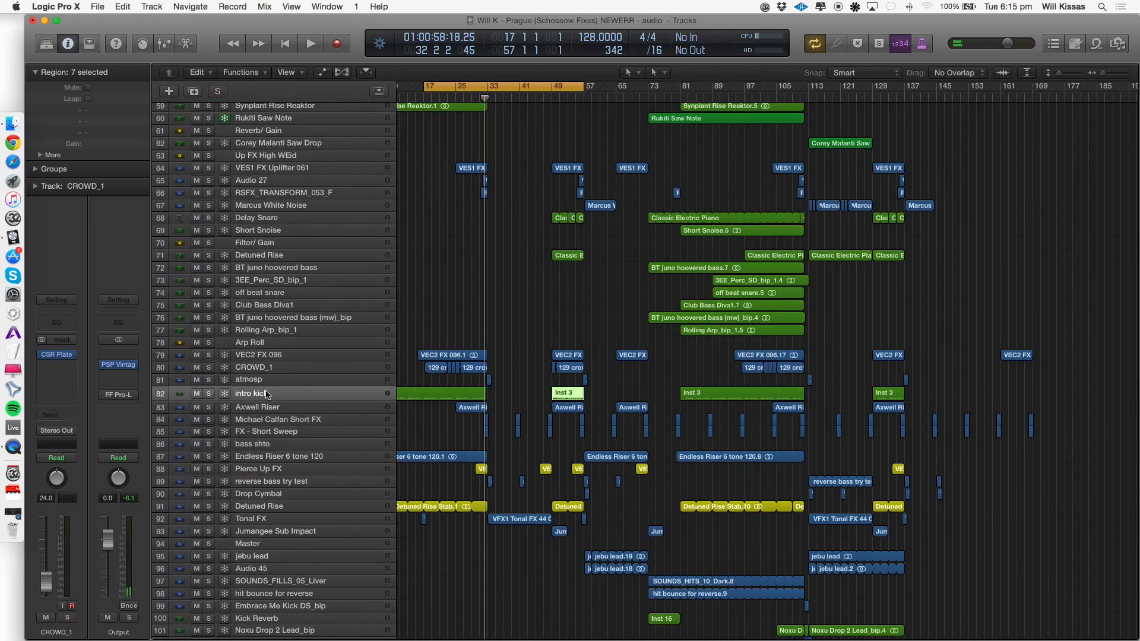
key("space")
scroll(343, 419, "left", 2)
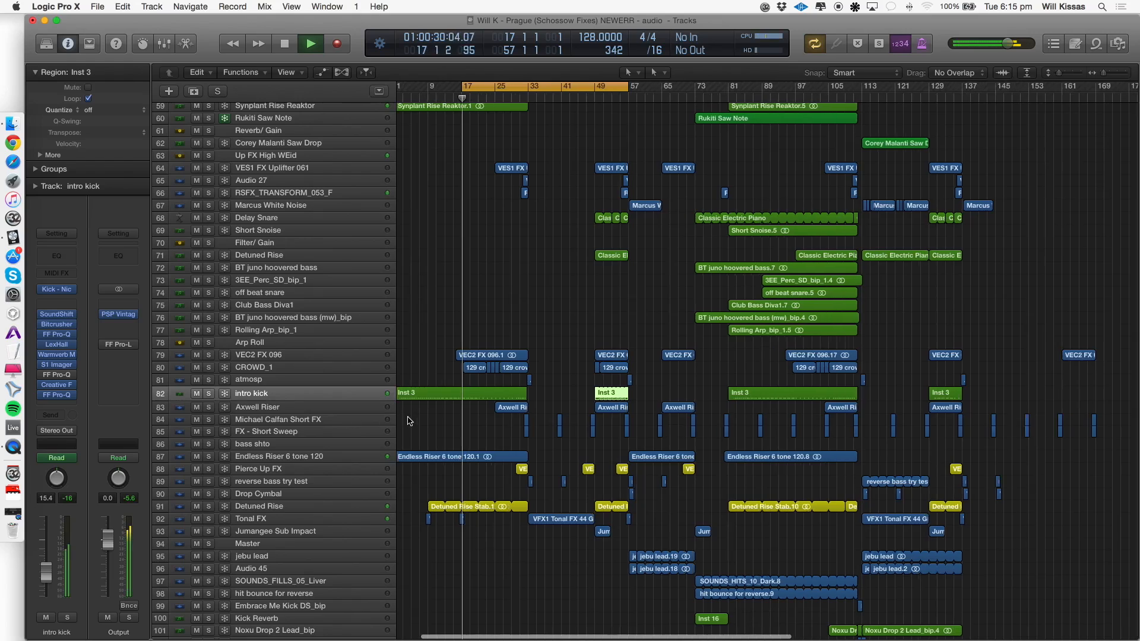
scroll(408, 420, "up", 5)
scroll(403, 415, "left", 6)
scroll(402, 415, "up", 2)
key("space")
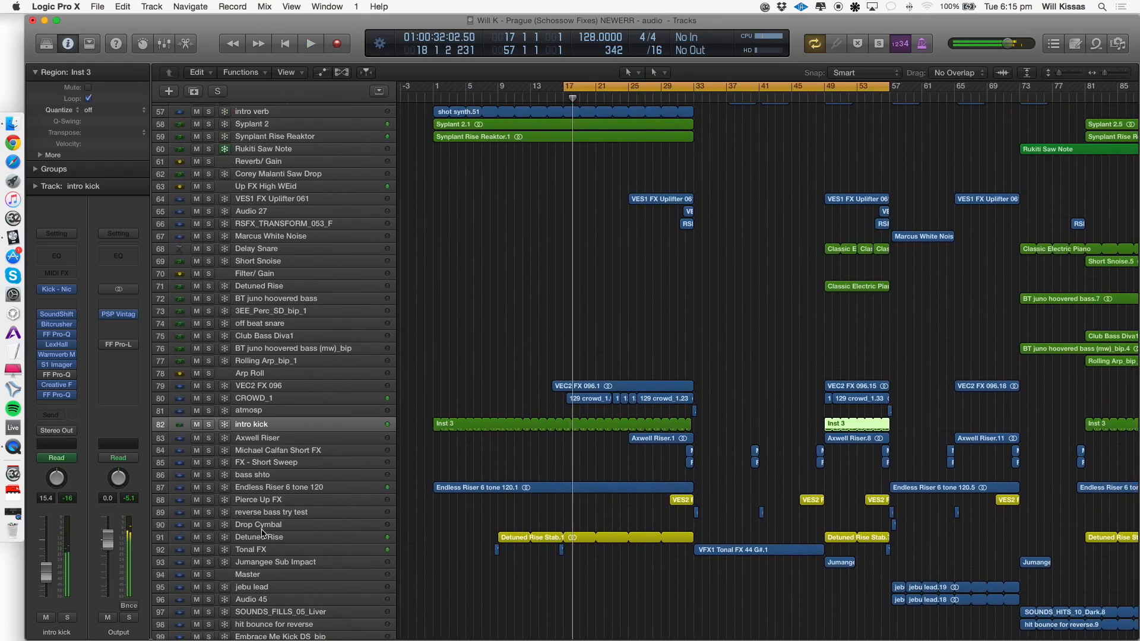
Solo the yellow Detuned Rise track, listen to it from bar 17, and unsolo it.
left_click(213, 539)
left_click(209, 537)
key("space")
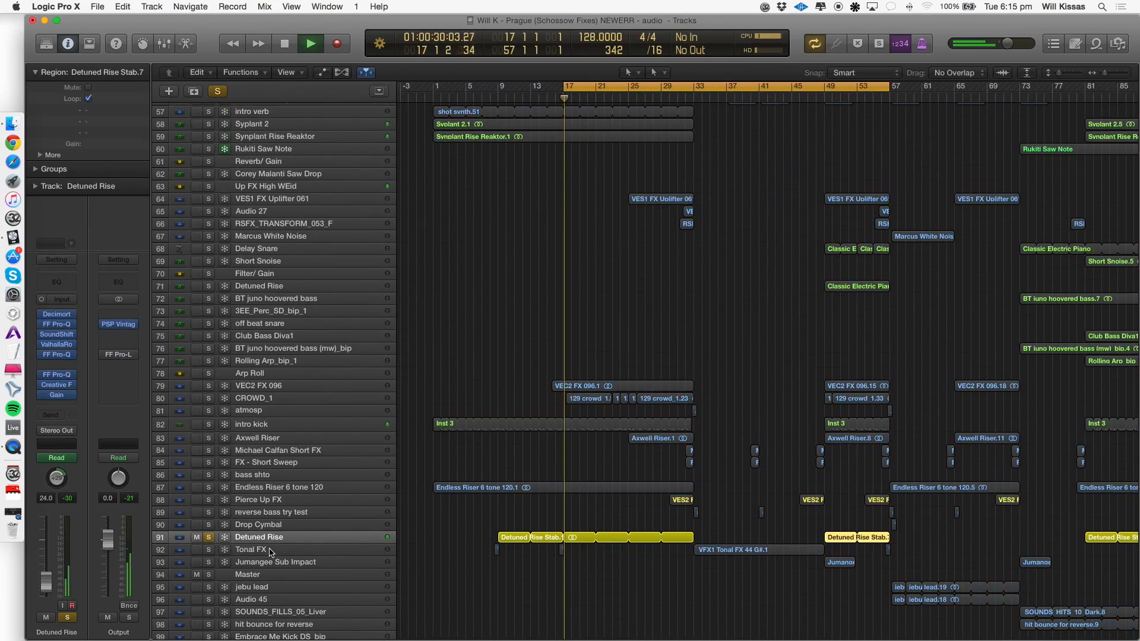
scroll(333, 463, "down", 1)
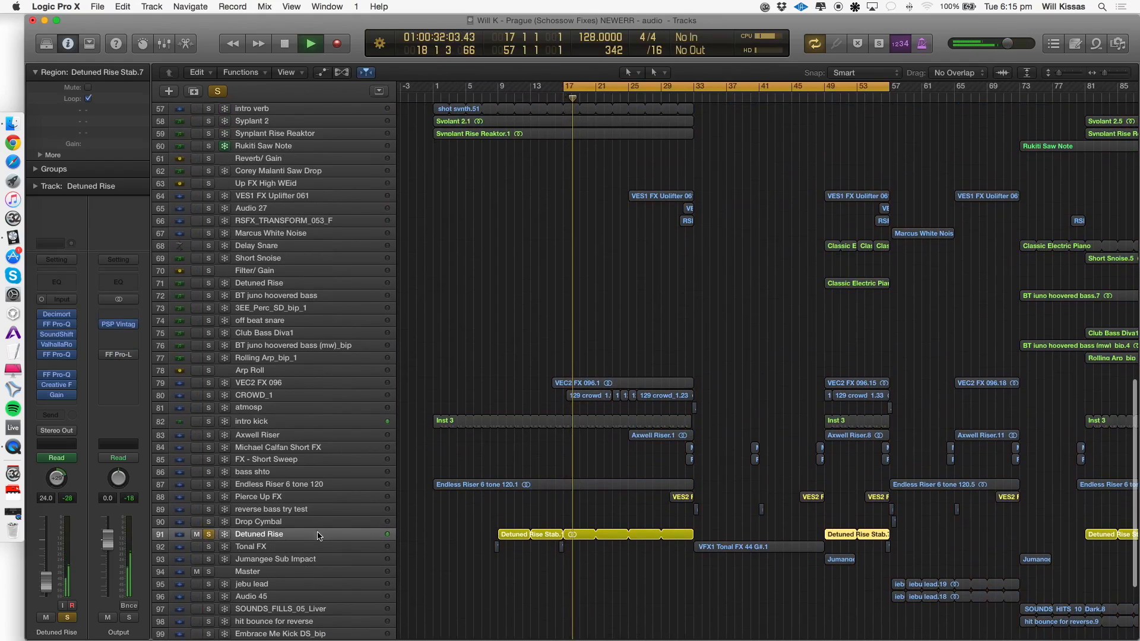
mouse_move(47, 333)
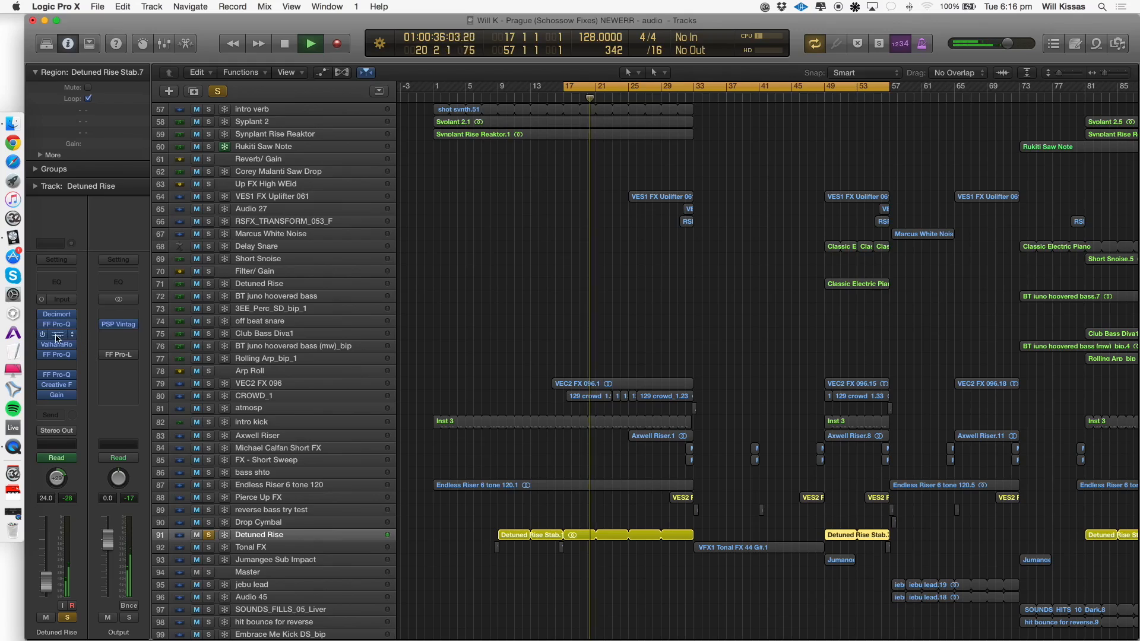
left_click(208, 534)
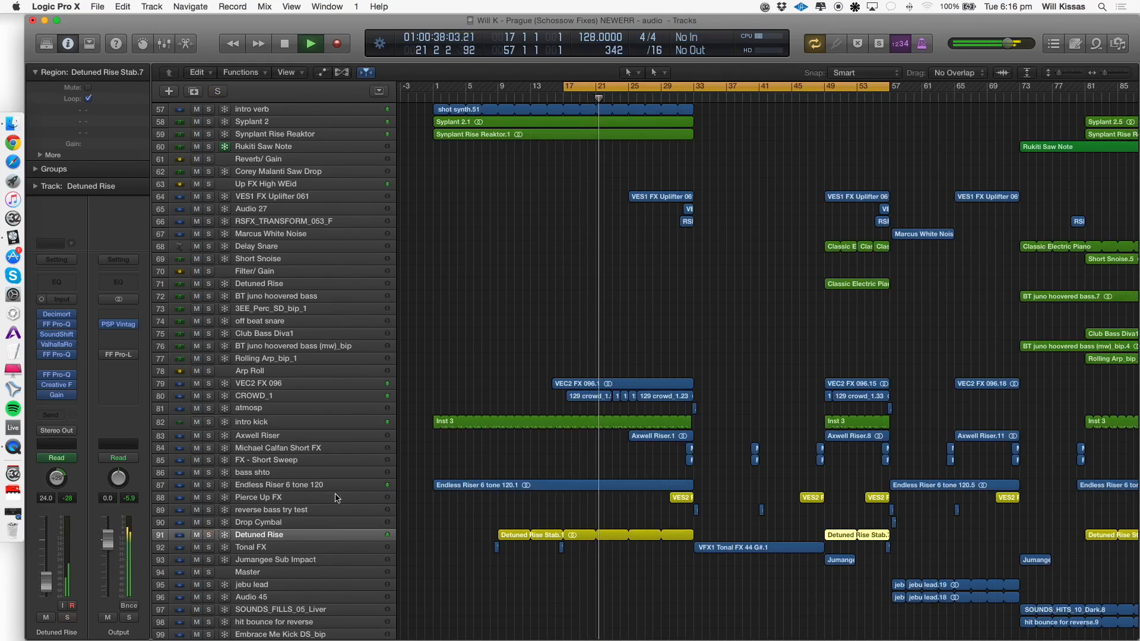
Solo the Syplant 2 and Synplant Rise Reaktor tracks and play them together from bar 17.
left_click(276, 485)
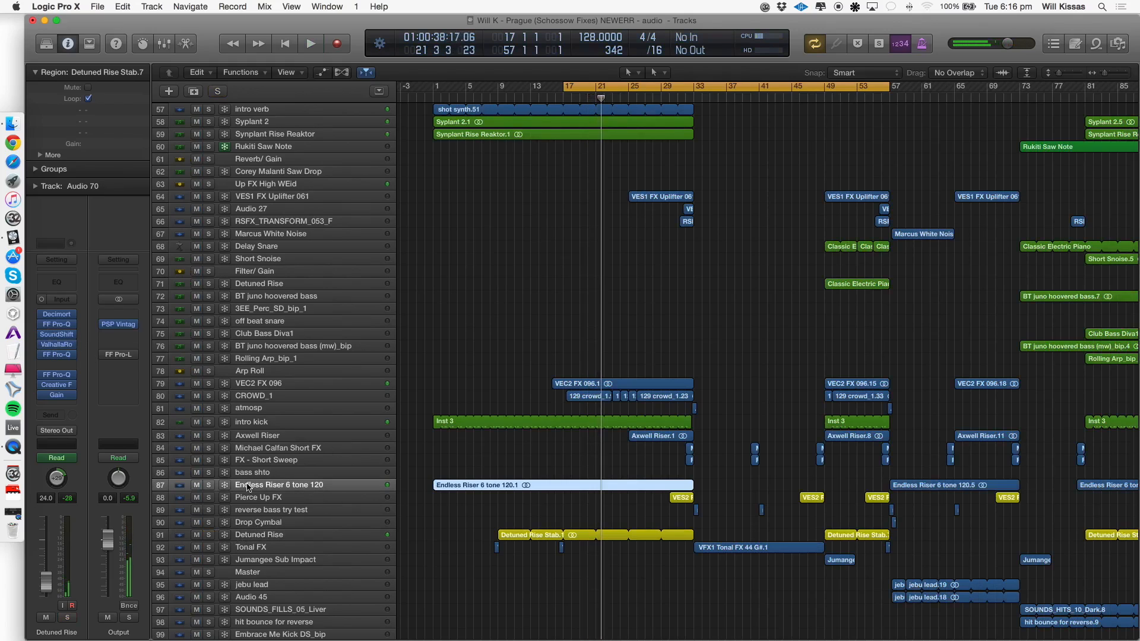
scroll(333, 451, "up", 3)
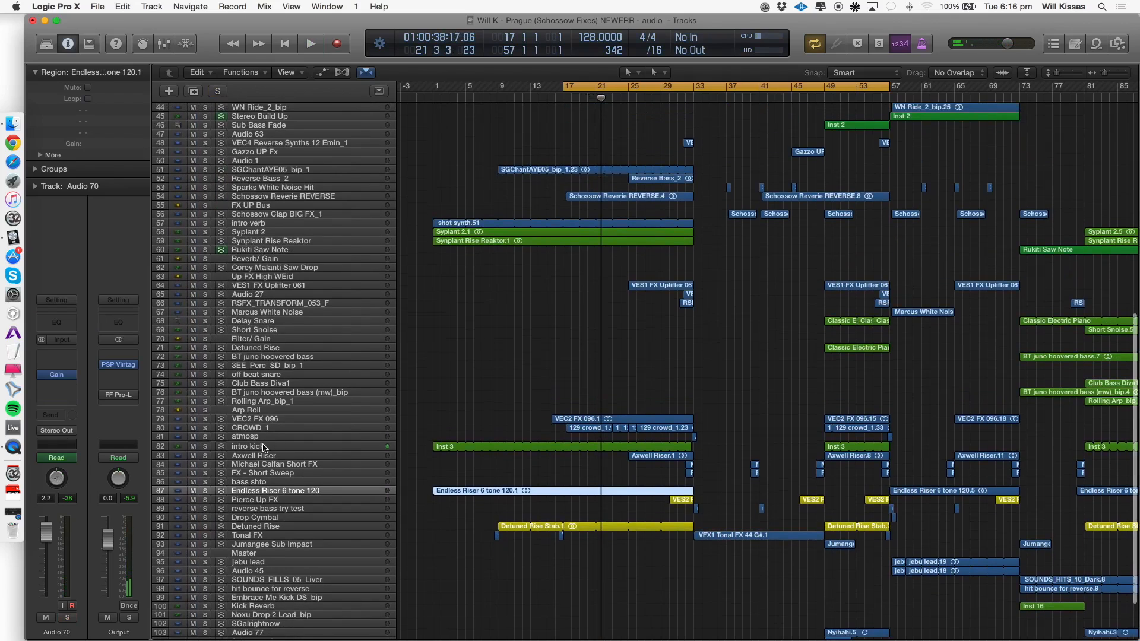
left_click(297, 449)
scroll(267, 416, "up", 8)
left_click(226, 383)
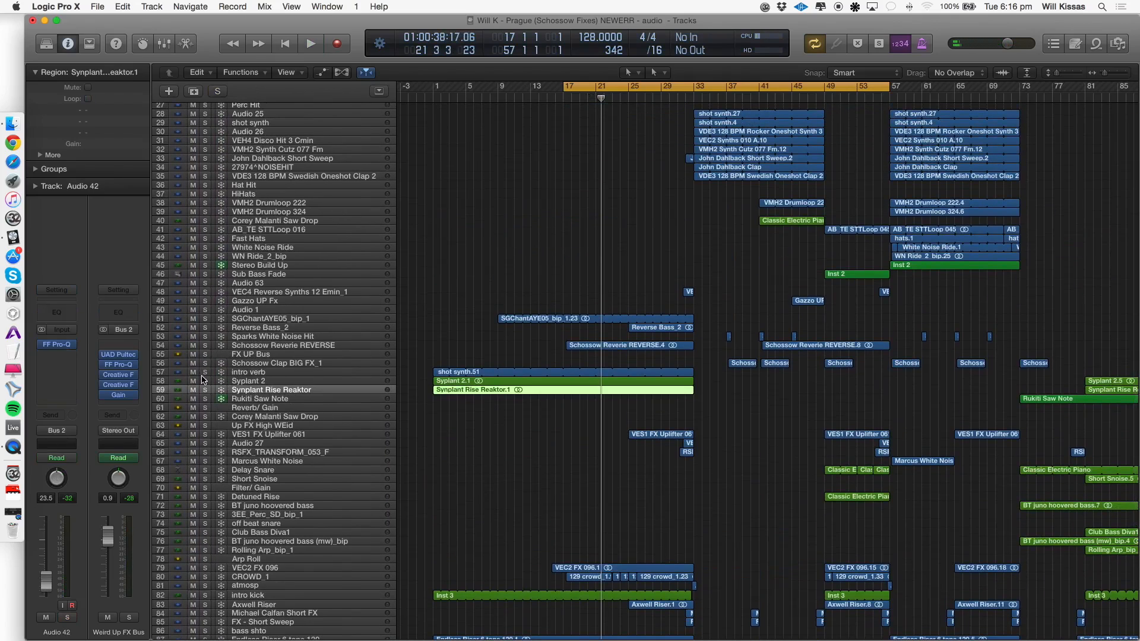
left_click_drag(204, 372, 206, 389)
key("space")
left_click(209, 372)
left_click(209, 372)
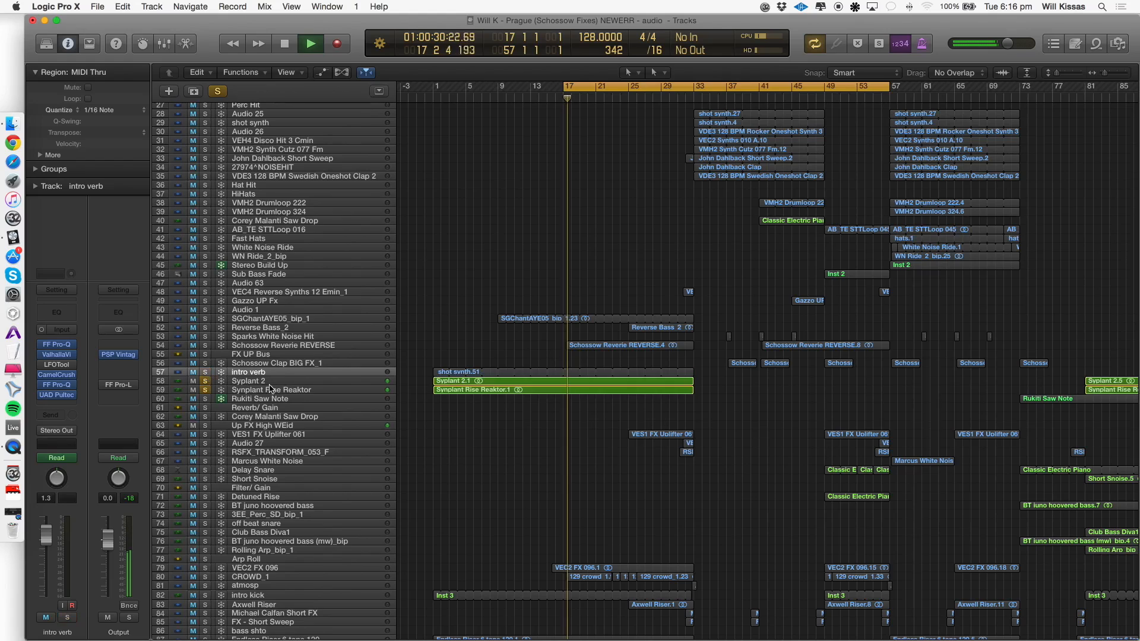
Select the Syplant 2 intro region in an enlarged track view and unsolo Synplant Rise Reaktor to hear Syplant 2 alone.
left_click(457, 380)
key("super+Down")
key("super+Down")
key("super+Left")
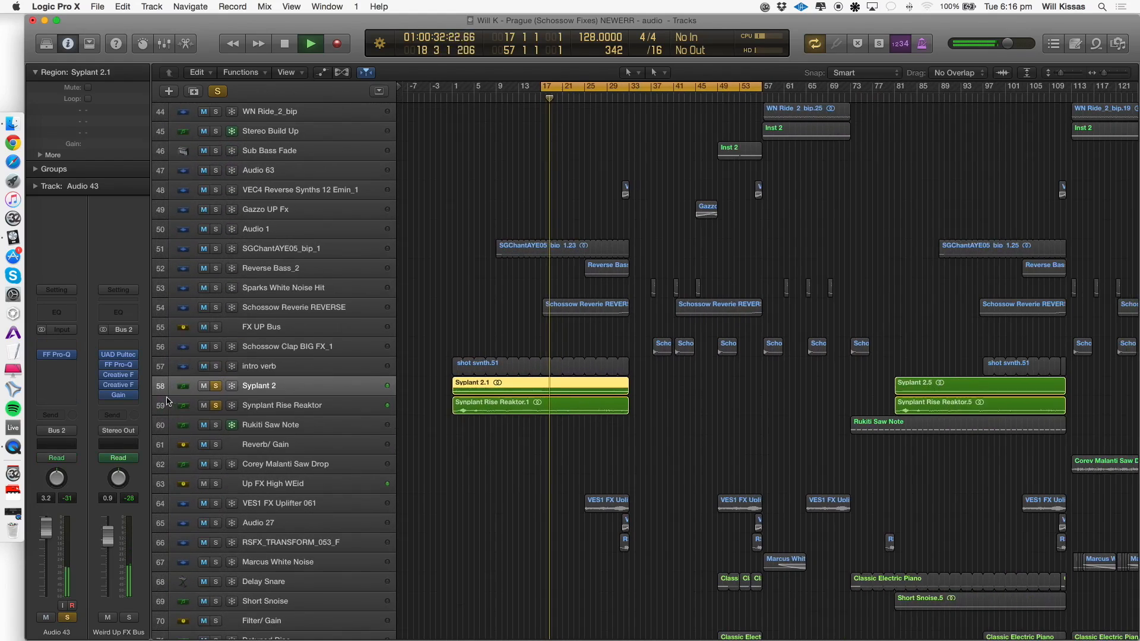
left_click(216, 405)
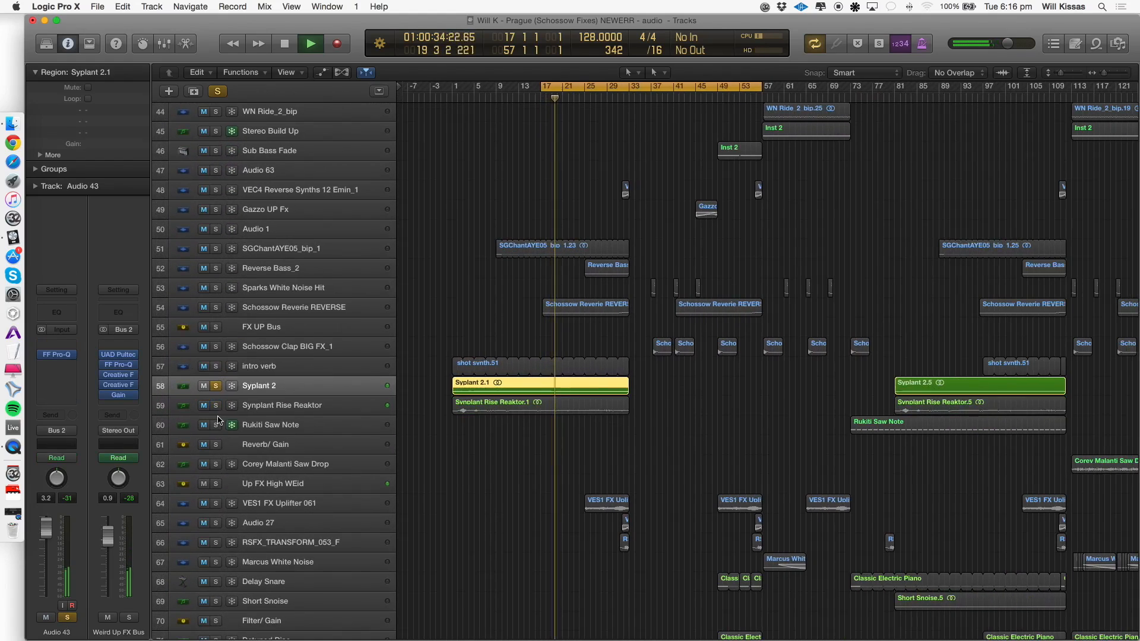
Solo Synplant Rise Reaktor instead of Syplant 2 and select its track.
left_click(216, 406)
left_click(215, 387)
key("Down")
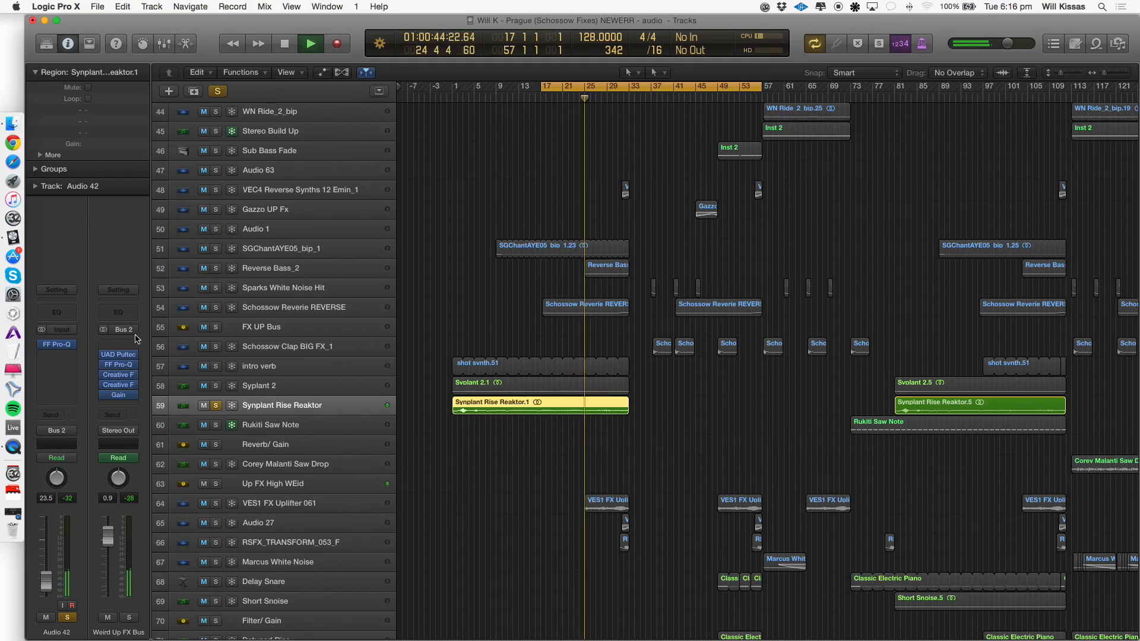
Solo Syplant 2 alongside Synplant Rise Reaktor, and unsolo both tracks.
scroll(217, 390, "right", 1)
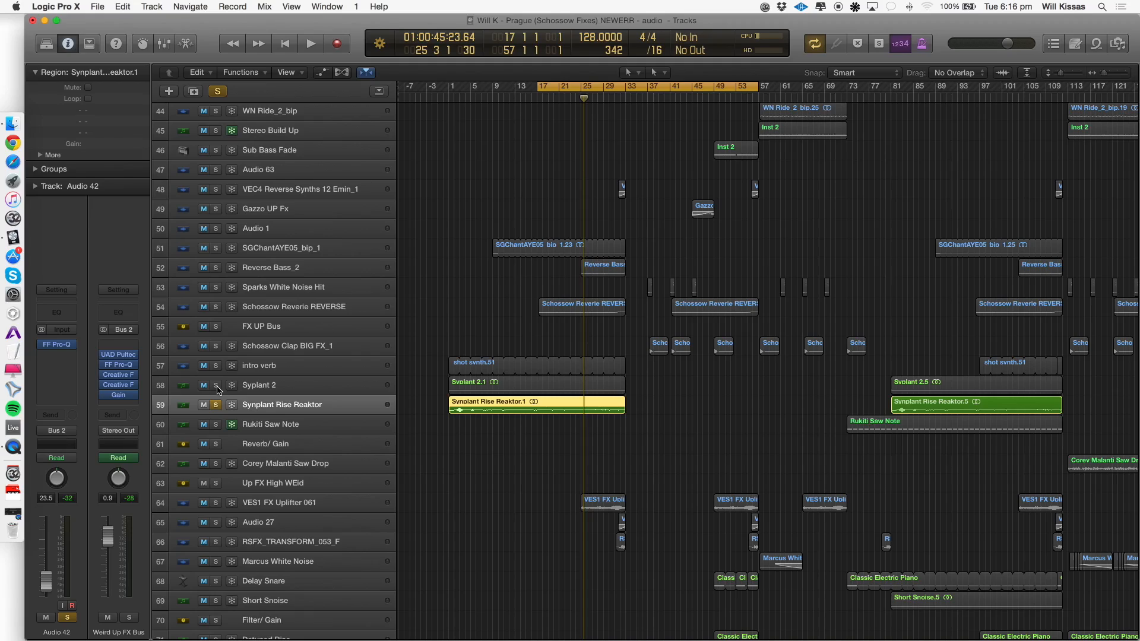
left_click(217, 387)
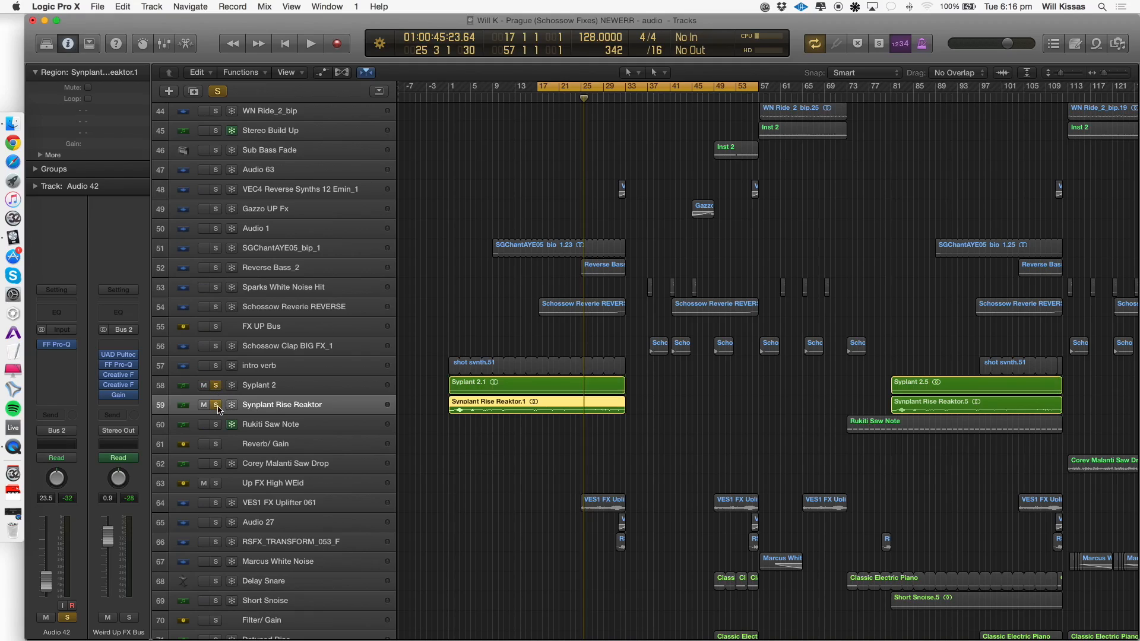
left_click(215, 385)
left_click(215, 404)
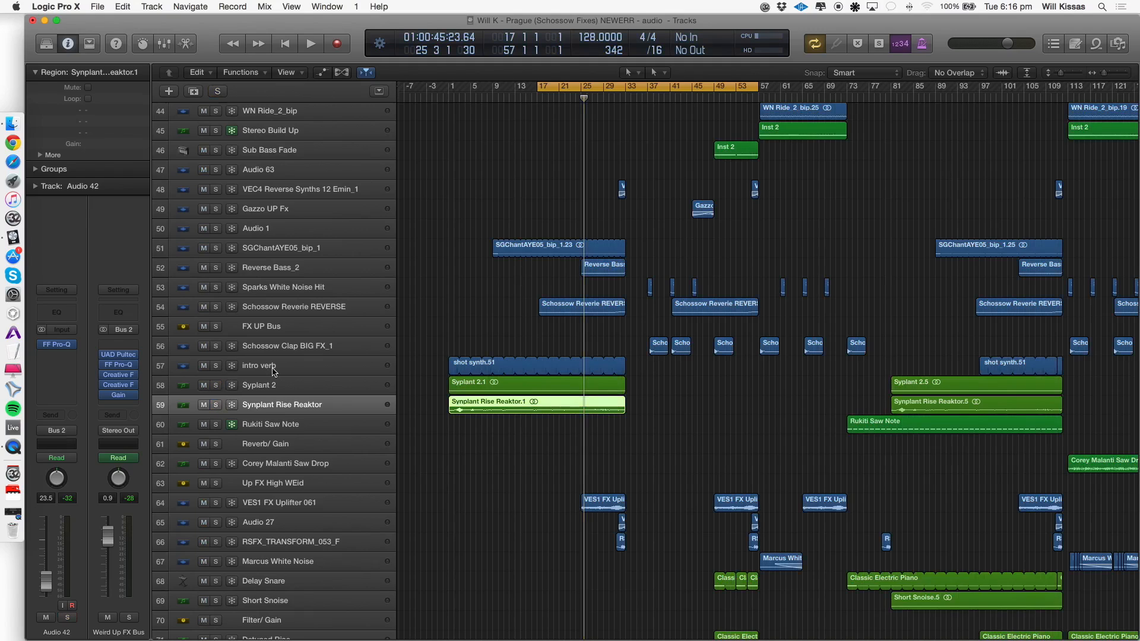
Solo the intro verb track, play it with the cycle range set from bar 1 to 61, and unsolo it.
left_click(273, 366)
left_click(215, 366)
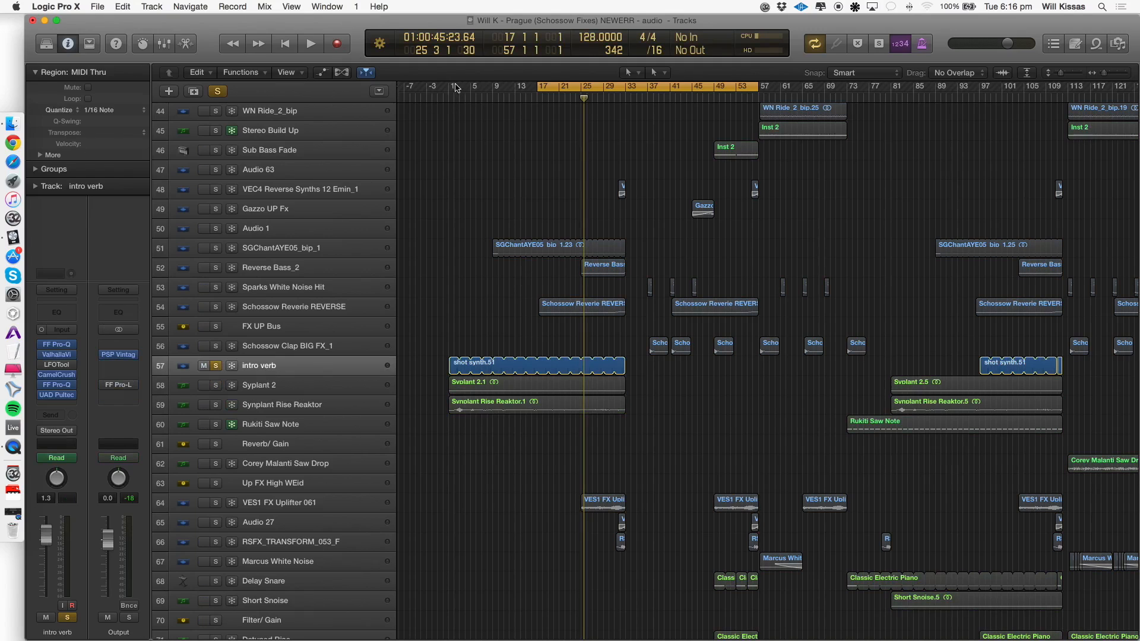
left_click_drag(453, 88, 788, 88)
left_click_drag(475, 89, 470, 90)
key("space")
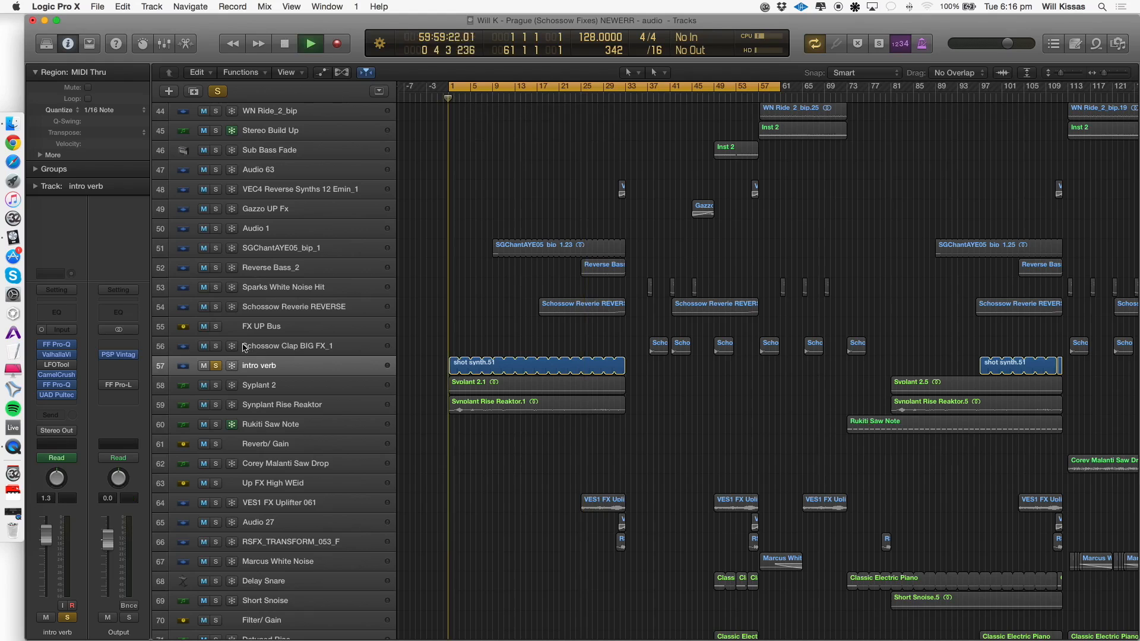
left_click(215, 365)
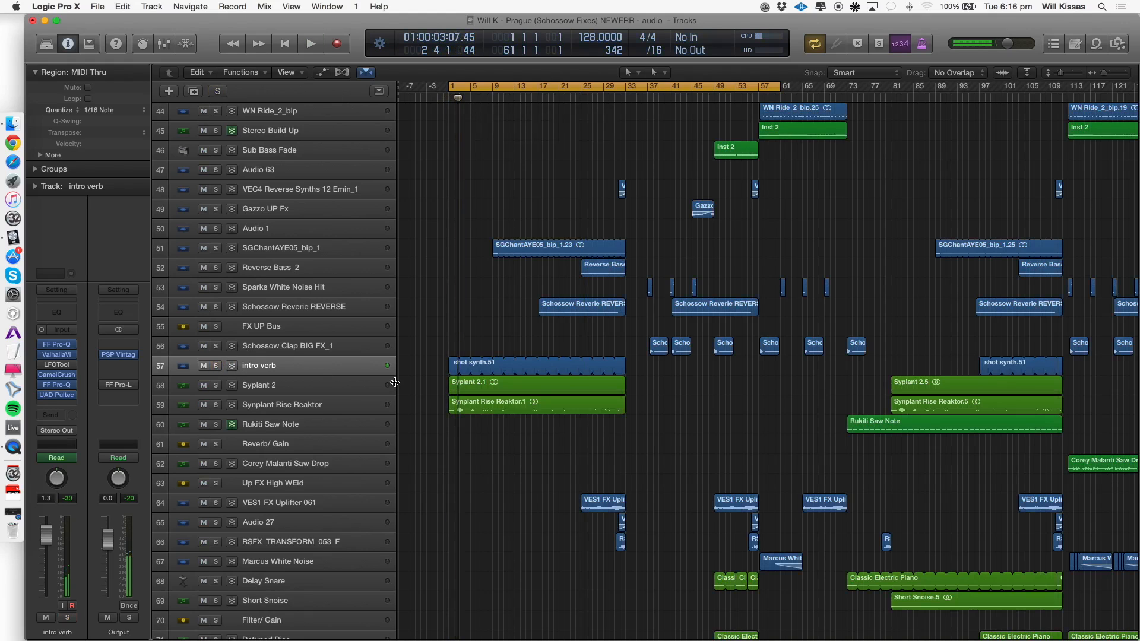
Solo the Intro Bass FX track, listen to it from bar 1 and from bar 13 with a cycle to bar 41, and unsolo it.
key("super+Up")
scroll(356, 374, "up", 5)
left_click(348, 377)
scroll(350, 380, "up", 5)
scroll(360, 296, "up", 8)
left_click(200, 190)
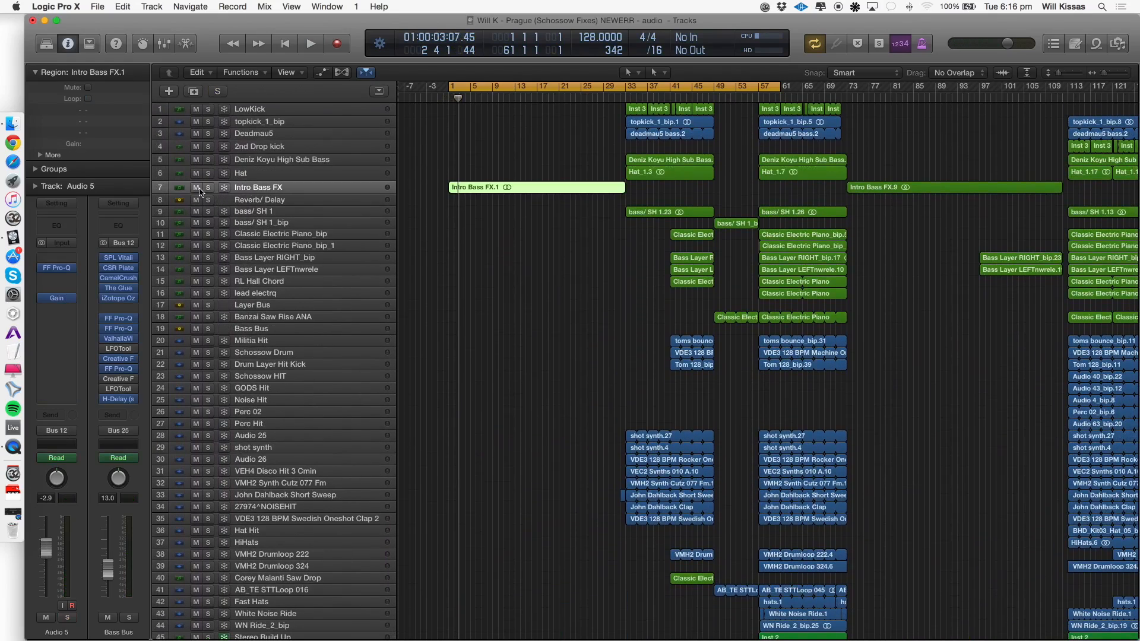
left_click(207, 188)
key("space")
key("super+Up")
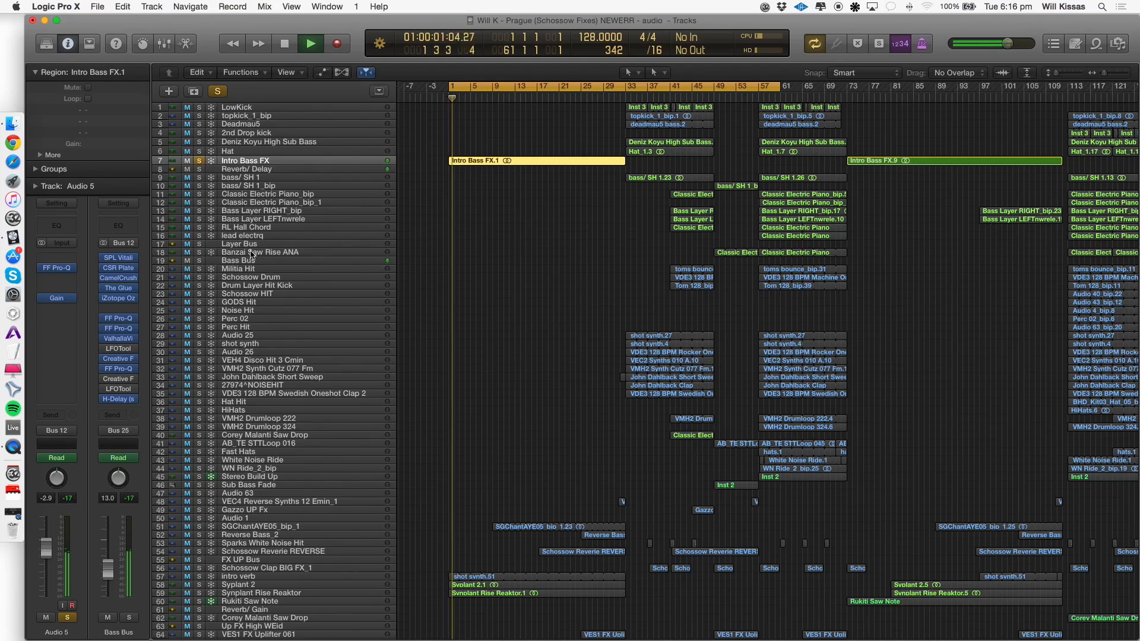
left_click_drag(516, 88, 670, 88)
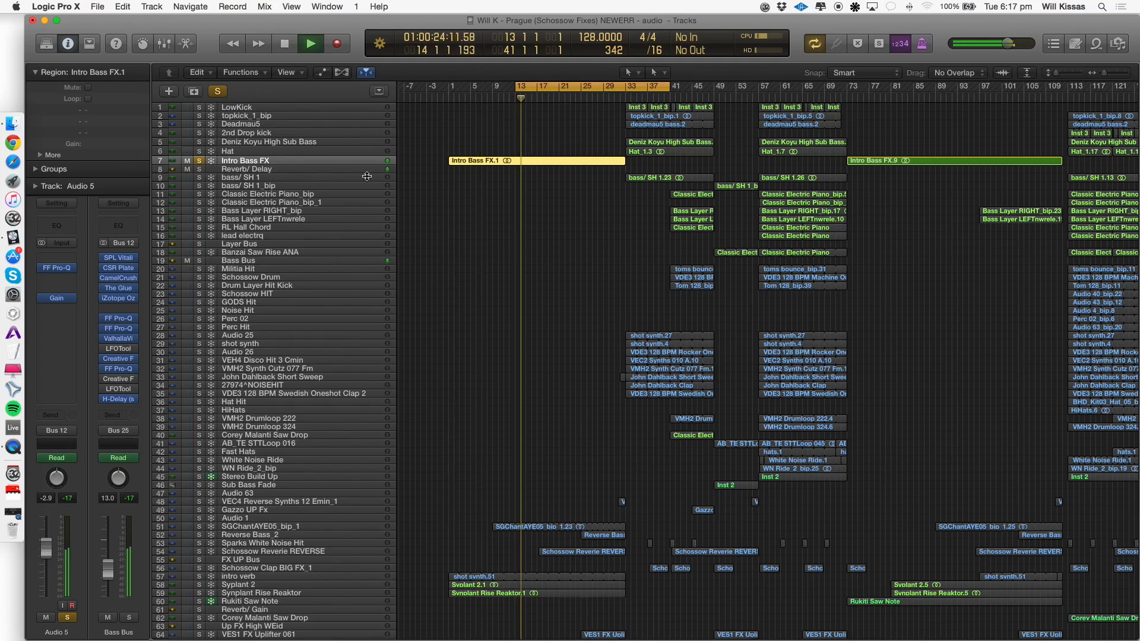
left_click(199, 162)
Examine the intro's effect, riser and synth tracks up to bar 33 in an enlarged timeline while the full mix plays.
scroll(504, 281, "down", 10)
key("super+Right")
key("super+Right")
scroll(504, 283, "down", 2)
key("super+Down")
scroll(504, 283, "down", 5)
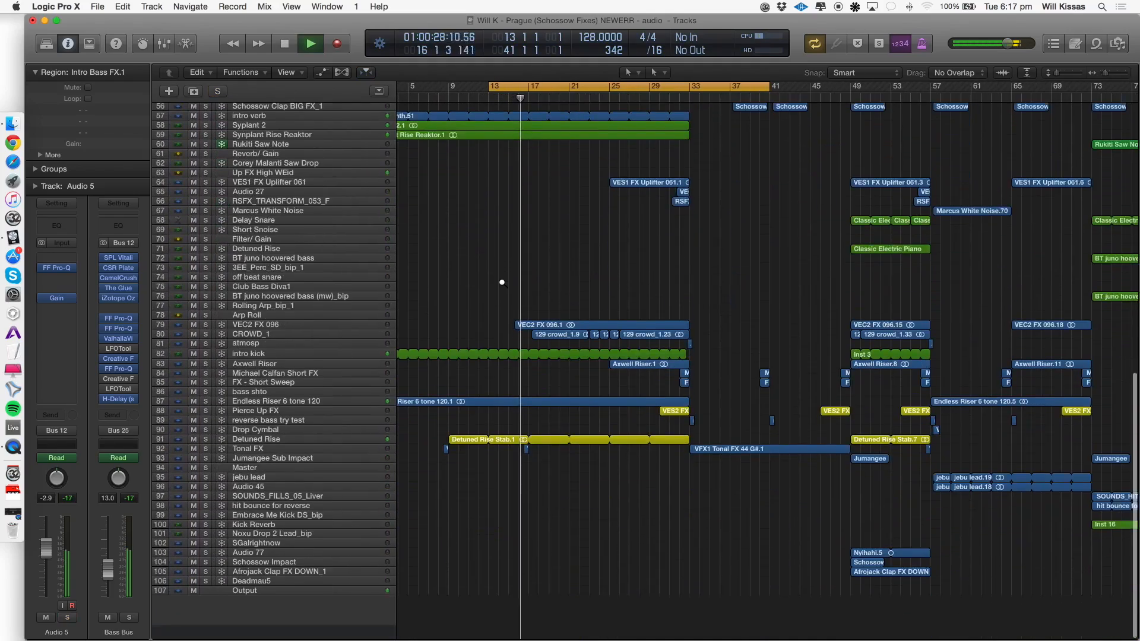
key("super+Right")
key("super+Right")
scroll(416, 315, "up", 15)
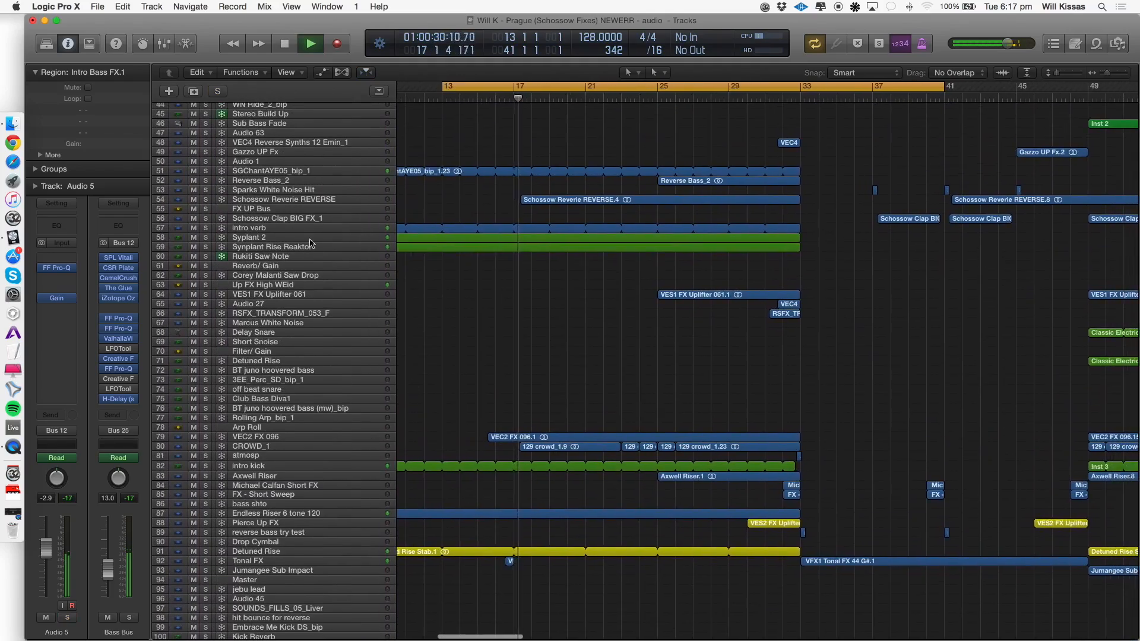
scroll(365, 283, "down", 9)
scroll(303, 383, "up", 10)
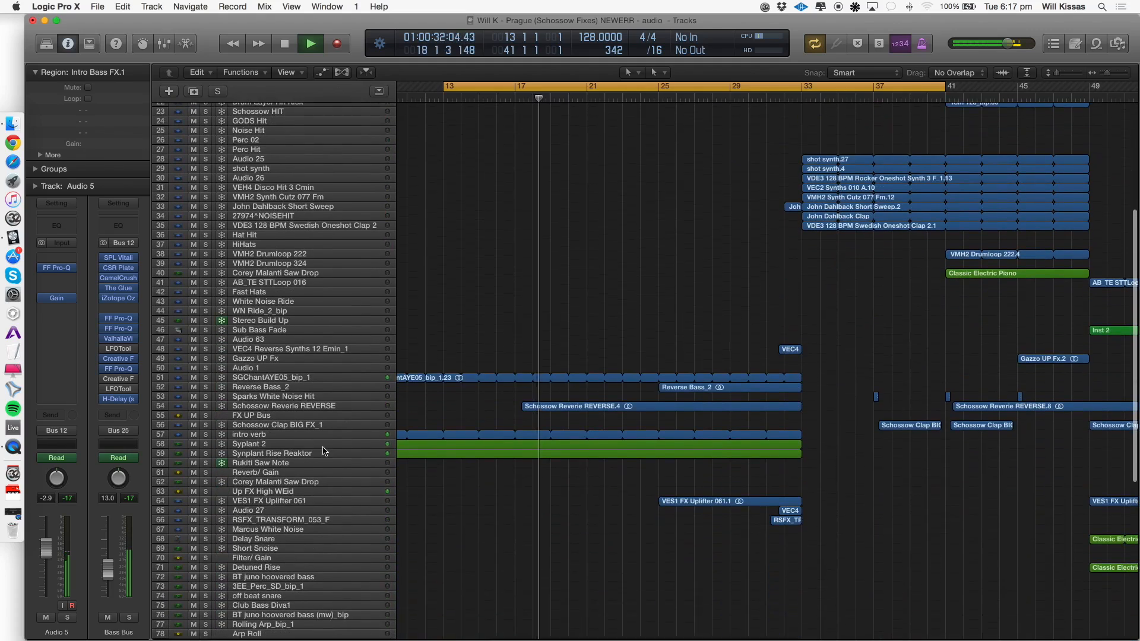
Solo the SGChantAYE05_bip_1 track, listen to it with the cycle range set from bar 17 to 38, and unsolo it.
left_click(300, 371)
left_click(206, 371)
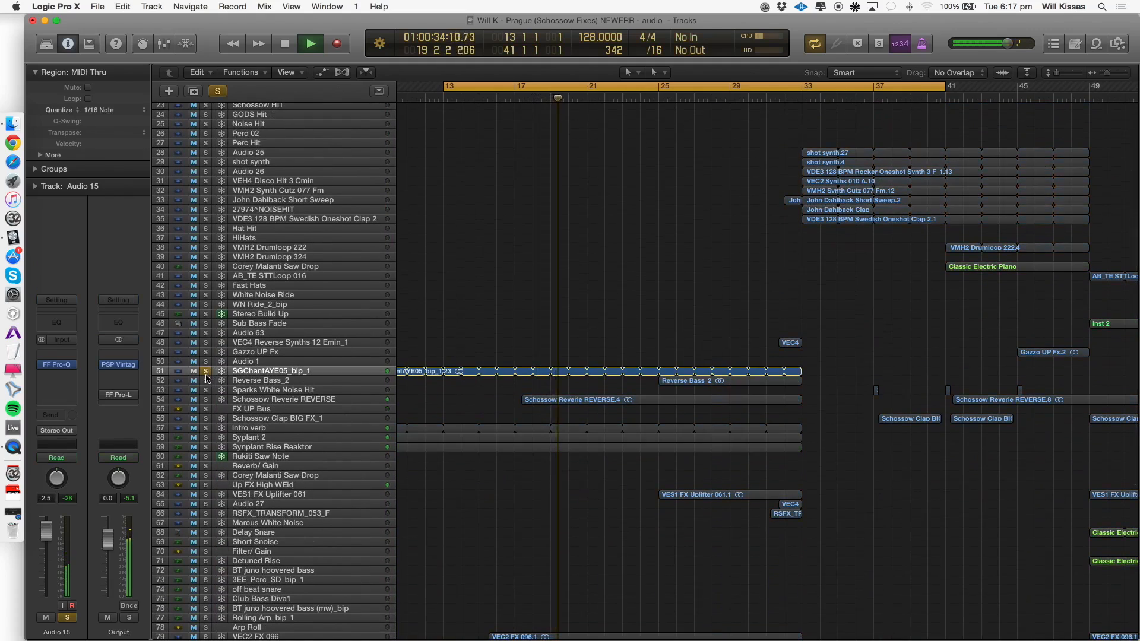
left_click_drag(515, 86, 890, 83)
key("space")
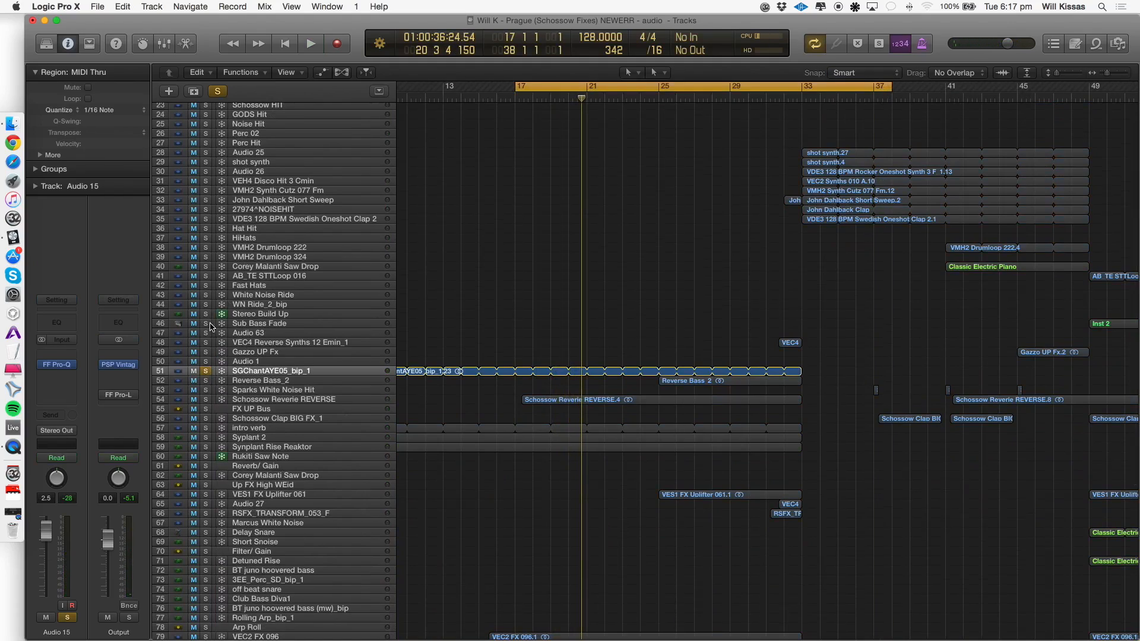
key("space")
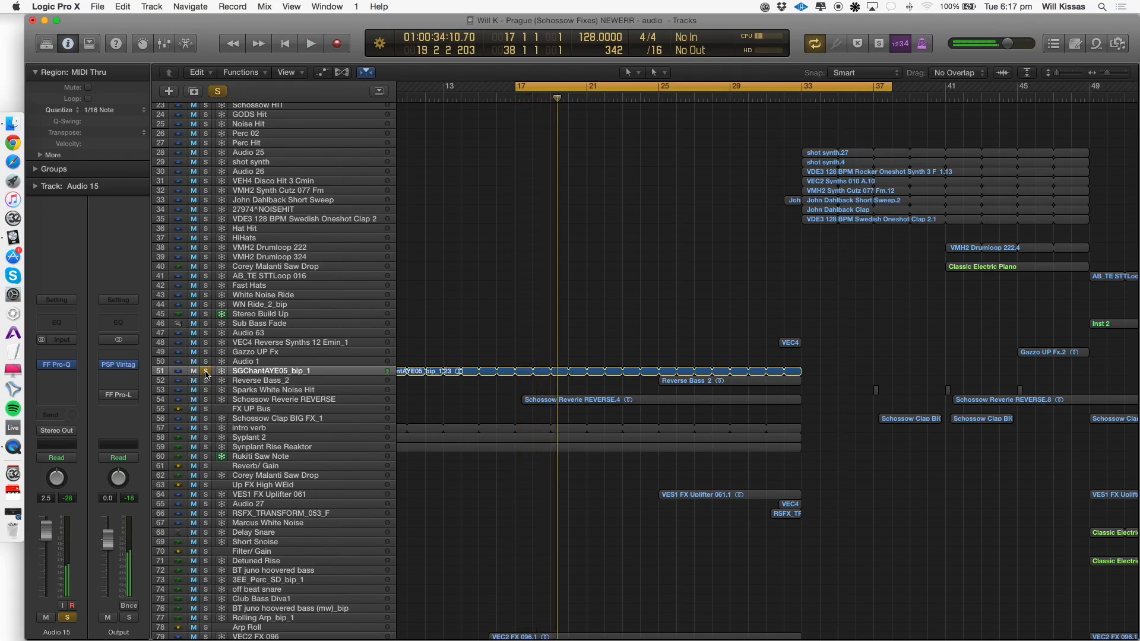
left_click(206, 371)
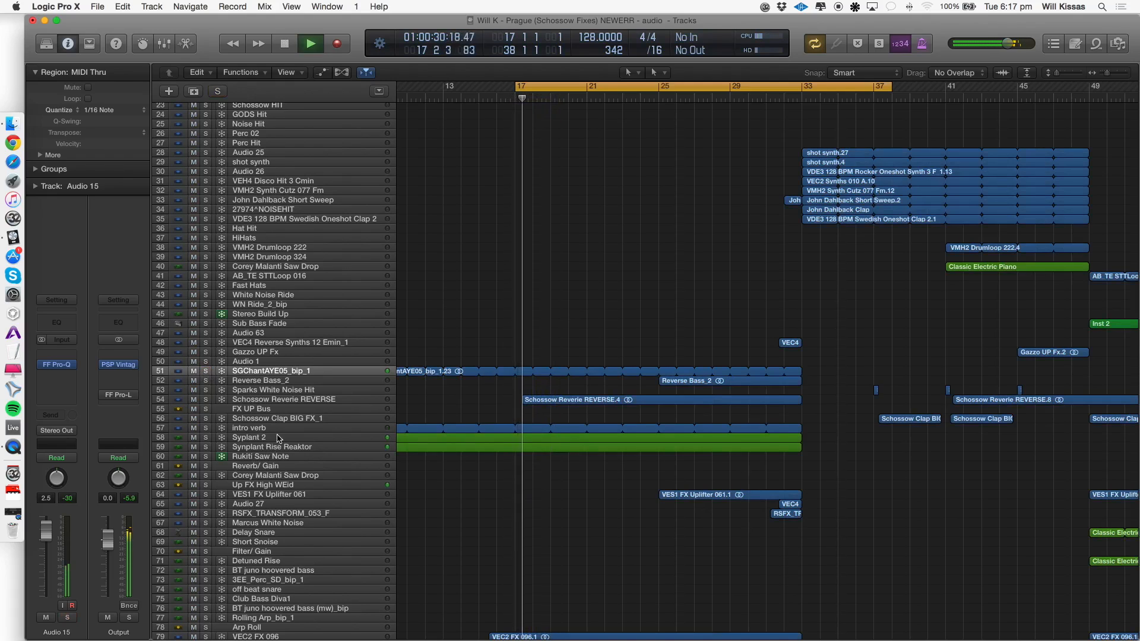
Select the Syplant 2 track, move playback ahead to about bar 25, and turn the cycle range off.
left_click(277, 440)
key("super+Down")
left_click(652, 99)
key("z")
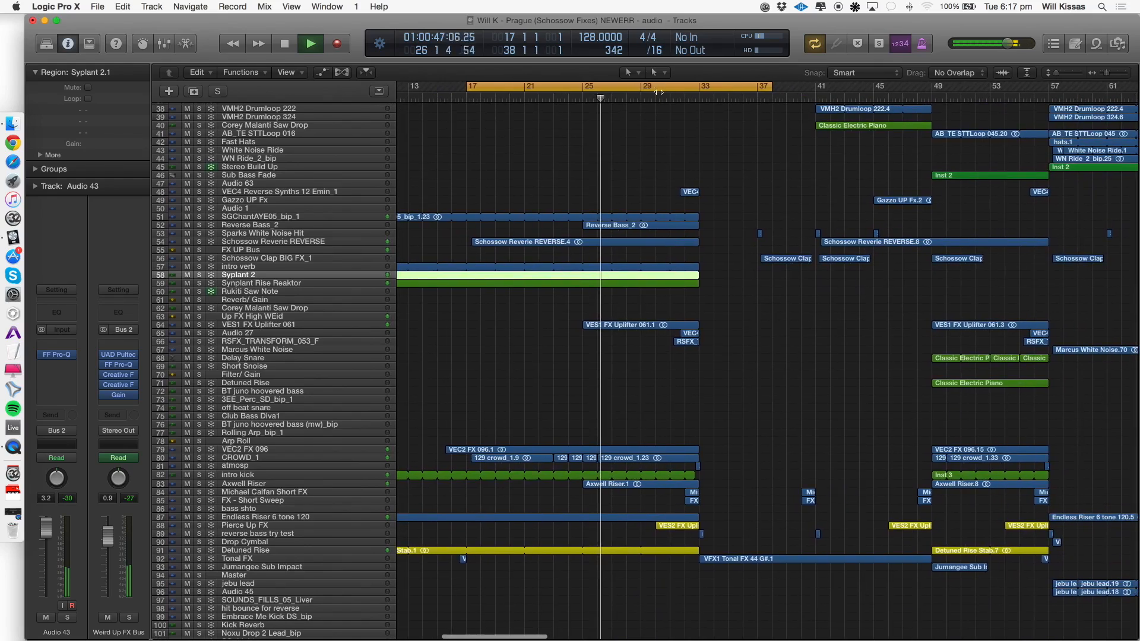
key("c")
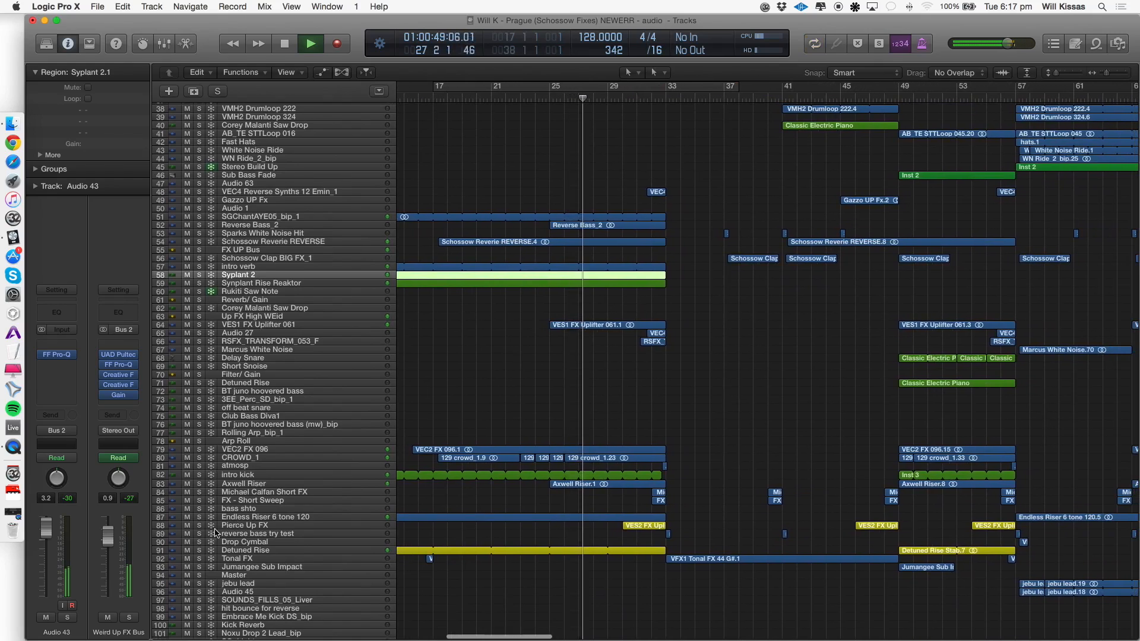
Follow the full mix through the intro's final risers into bar 33 and view the upper drum and bass tracks there.
scroll(371, 447, "down", 5)
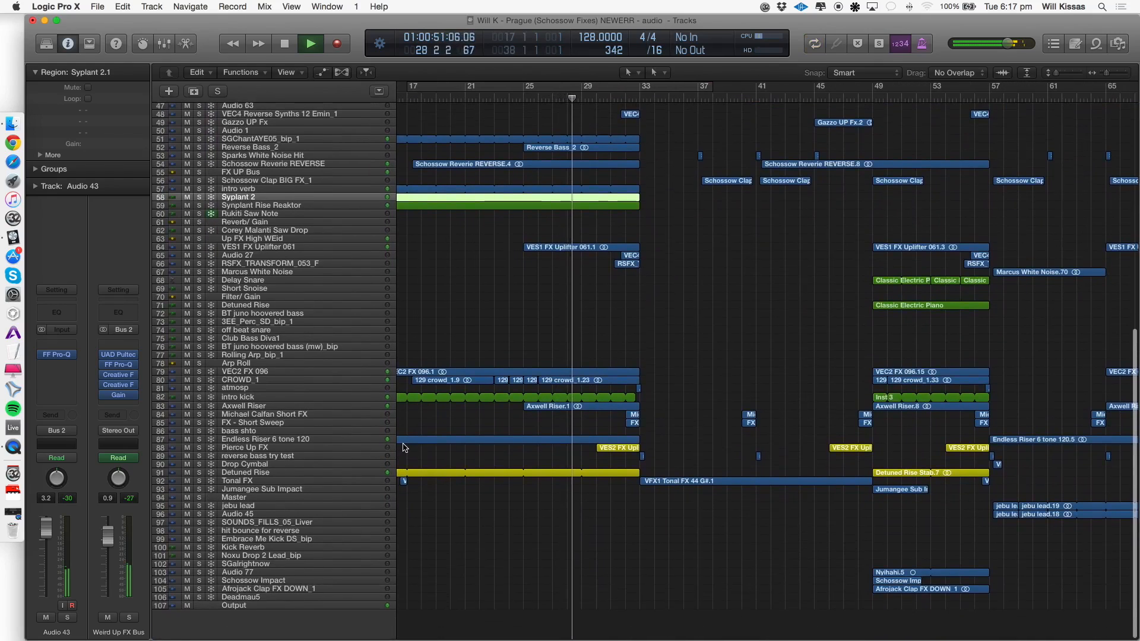
scroll(404, 454, "right", 3)
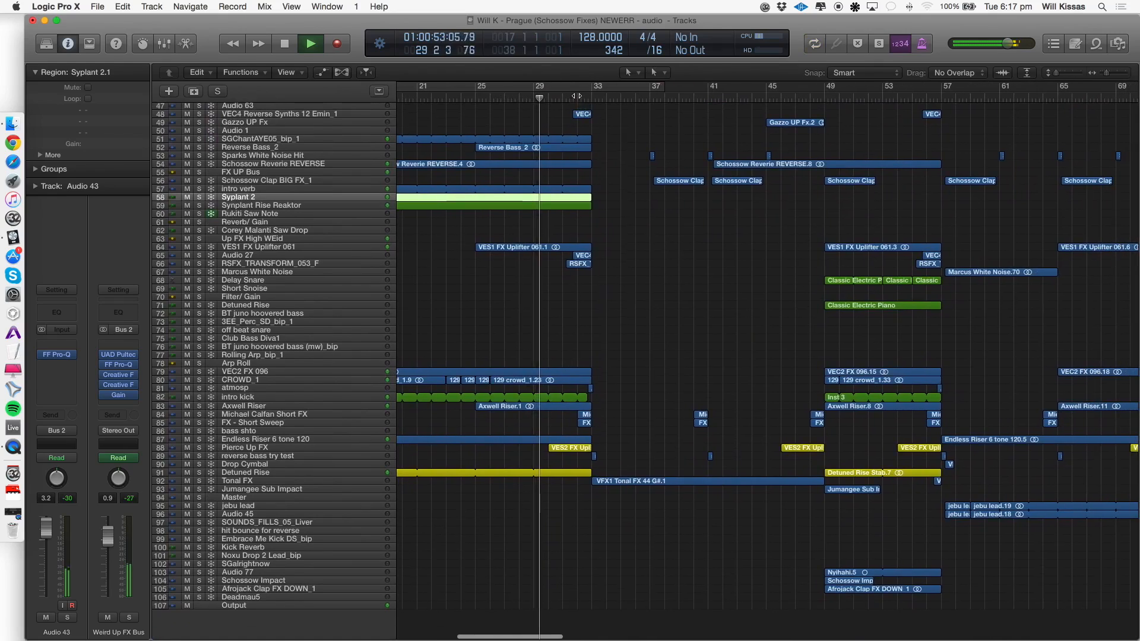
scroll(574, 158, "right", 4)
scroll(574, 158, "up", 1)
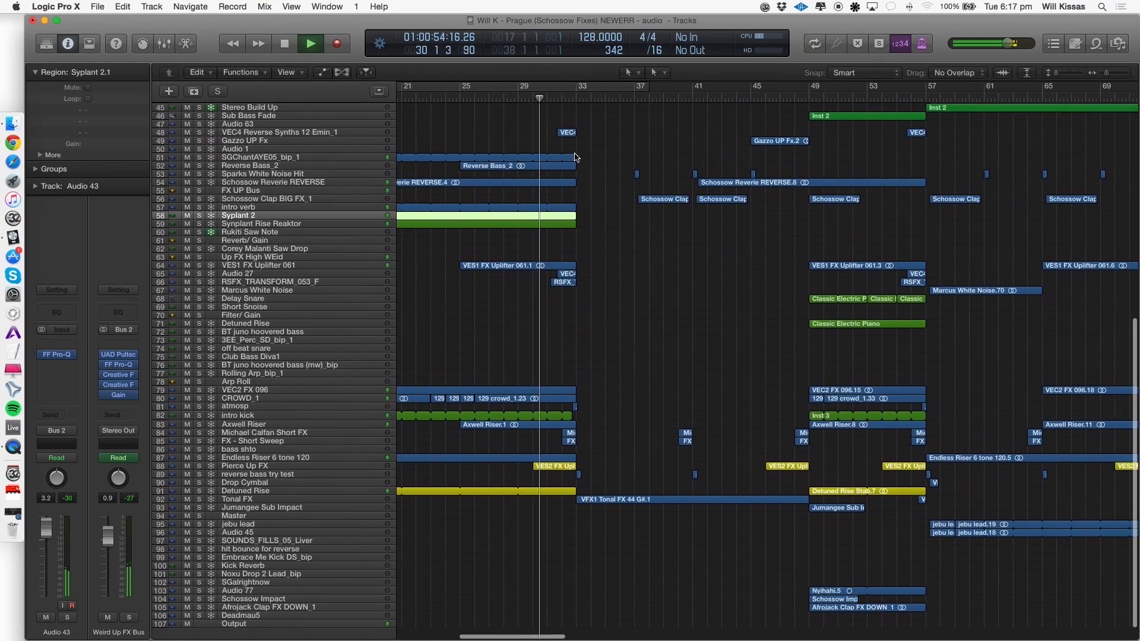
scroll(574, 157, "right", 2)
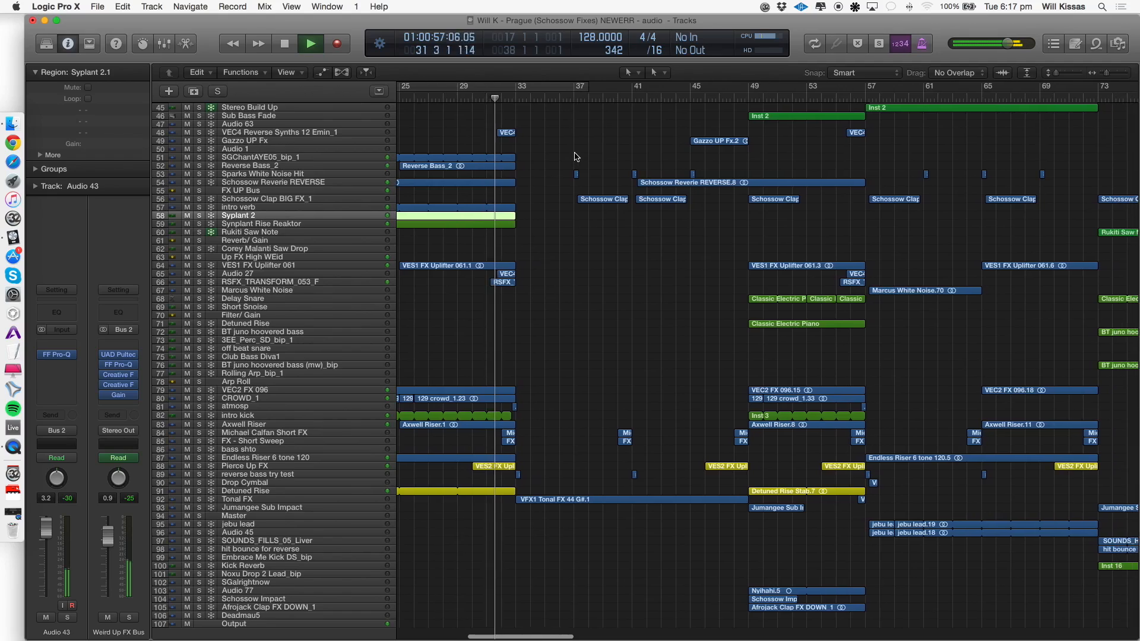
scroll(574, 157, "up", 1)
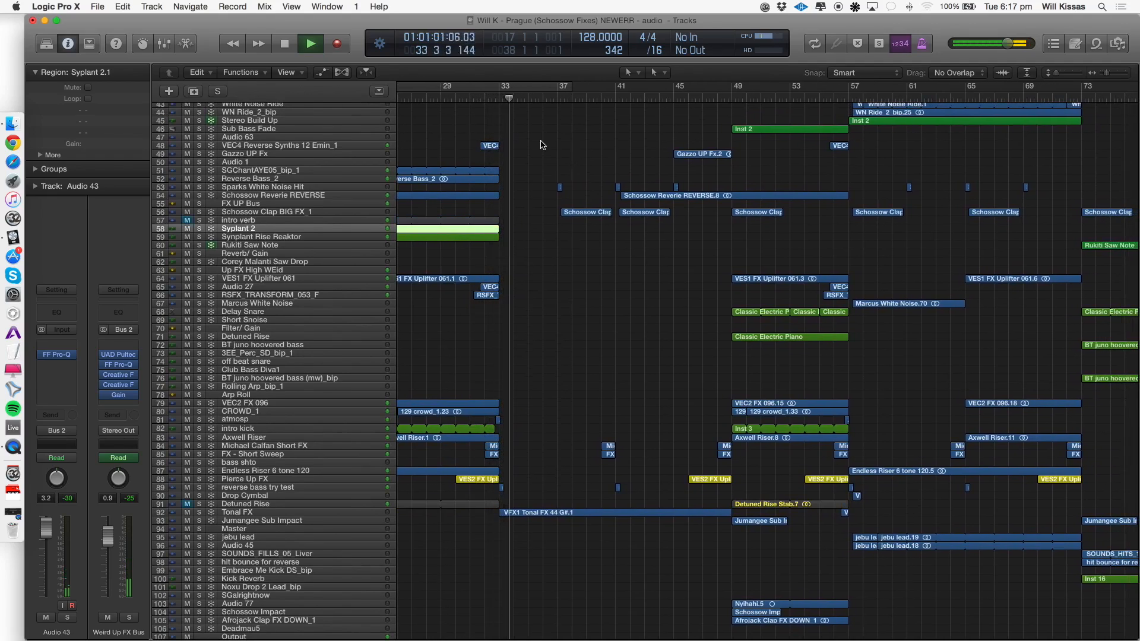
scroll(522, 137, "up", 15)
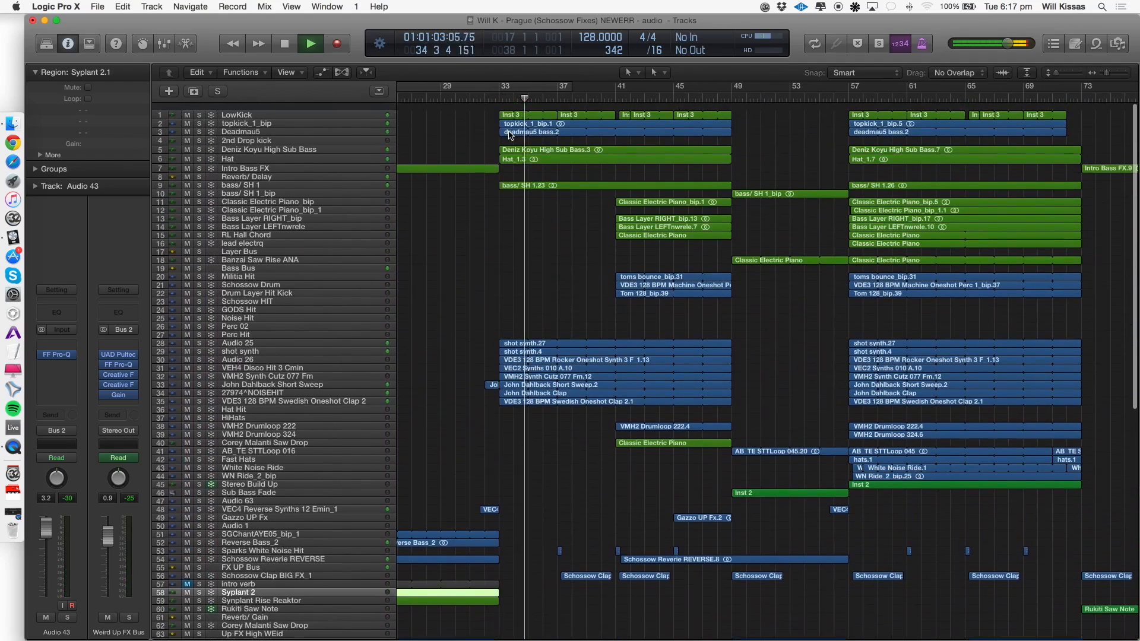
Set the cycle range from bar 32 to 46, replay the transition at bar 33, and select the Gazzo UP Fx track.
left_click_drag(486, 89, 683, 89)
key("space")
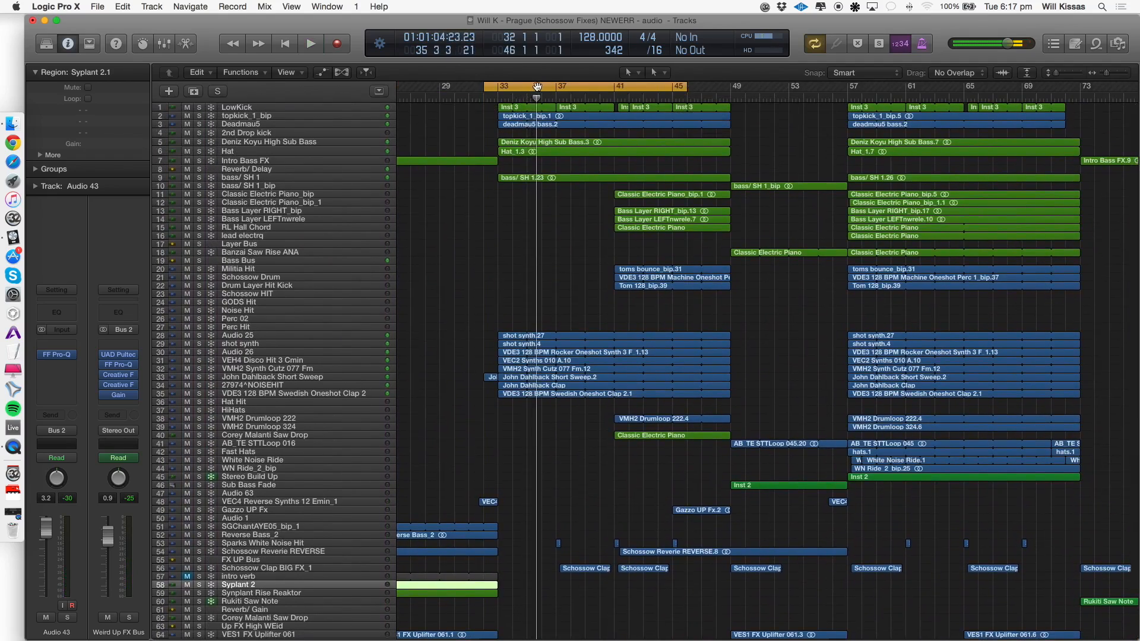
key("space")
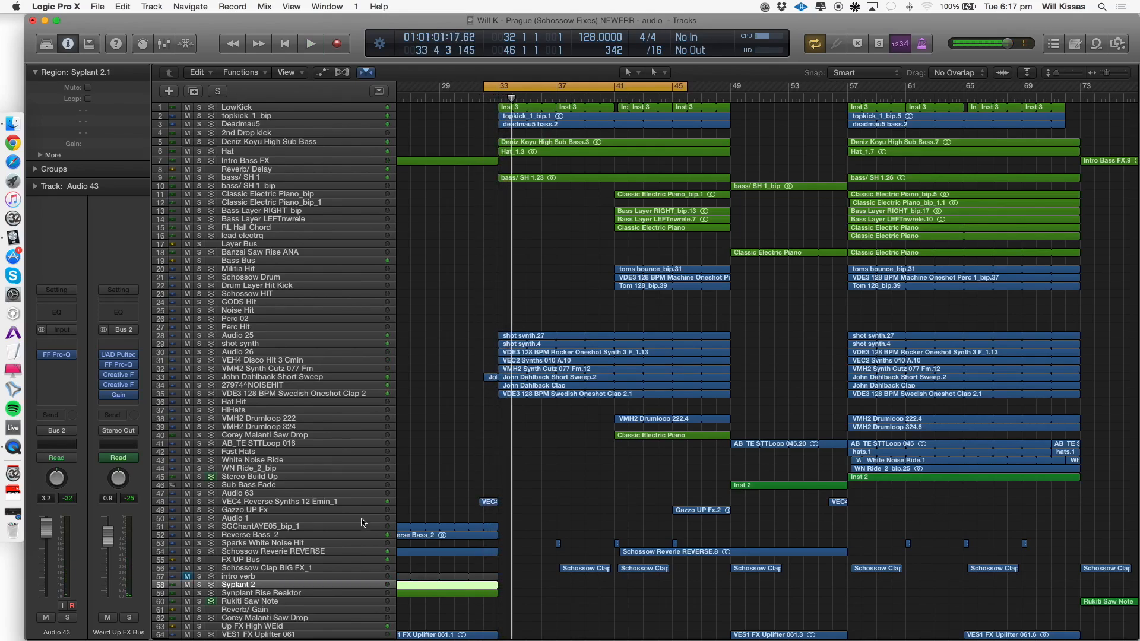
left_click(310, 520)
left_click(330, 509)
Solo the tracks from Axwell Riser down to Drop Cymbal, play them from bar 32, and select track 84.
scroll(422, 504, "down", 7)
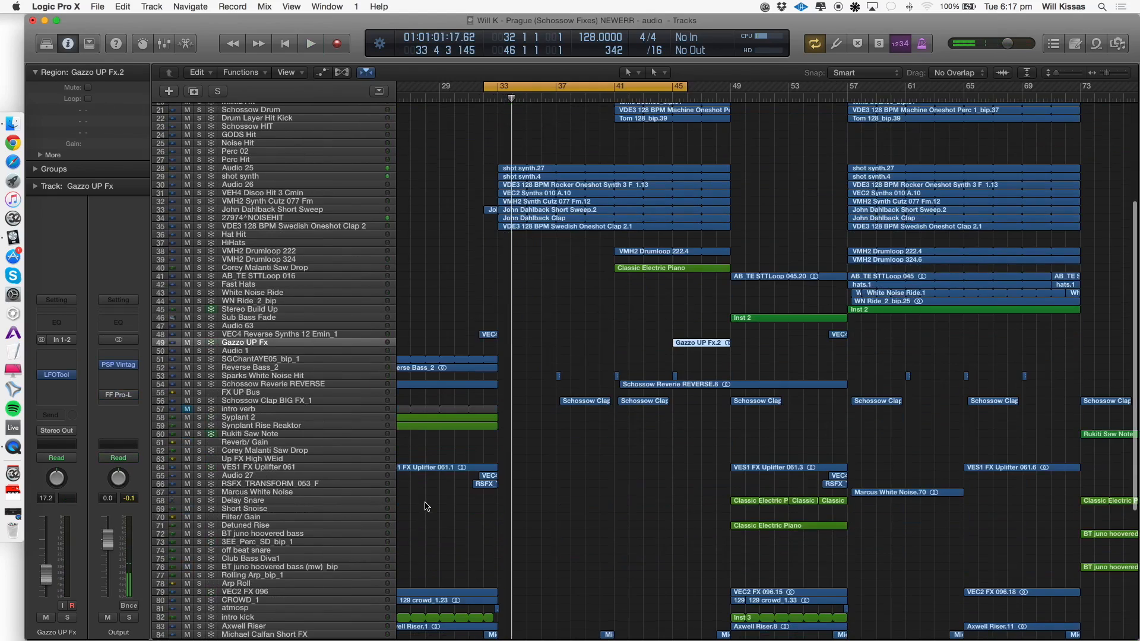
scroll(425, 506, "down", 6)
left_click(238, 467)
left_click(237, 476)
left_click_drag(205, 475, 202, 533)
key("space")
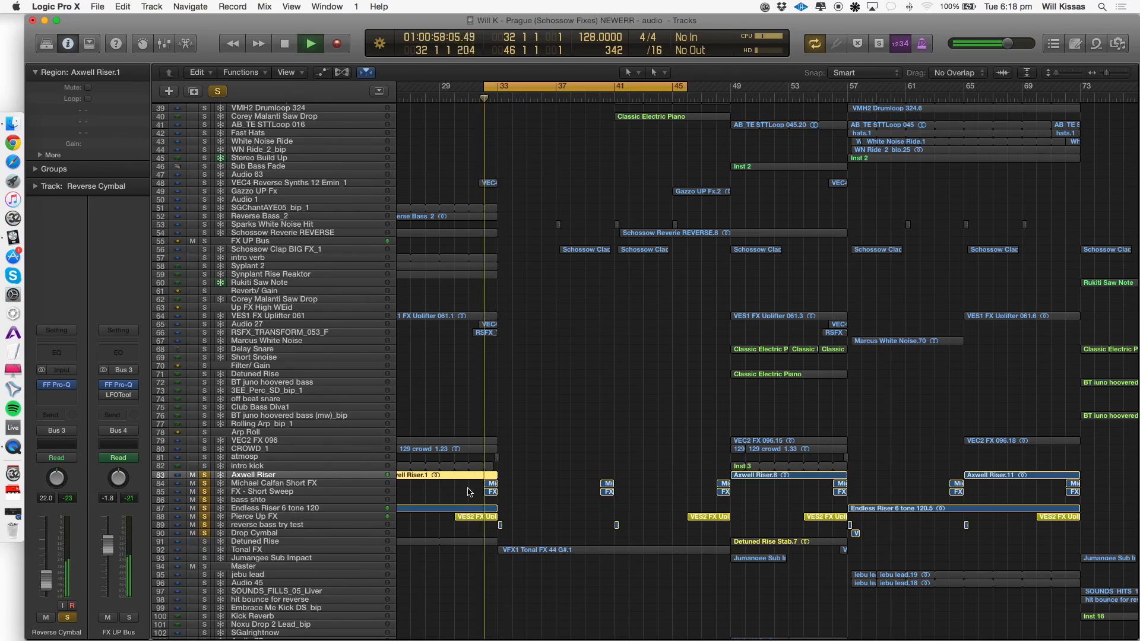
left_click(269, 484)
key("space")
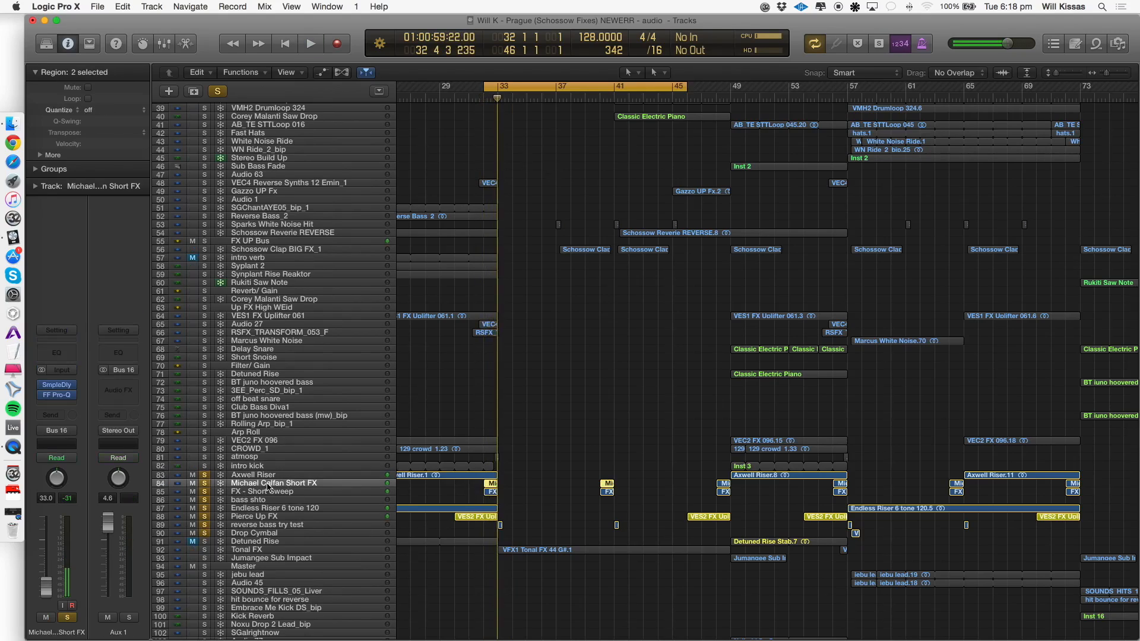
Select the Axwell Riser track and inspect the FF Pro-Q curve on its FX UP Bus.
left_click(254, 475)
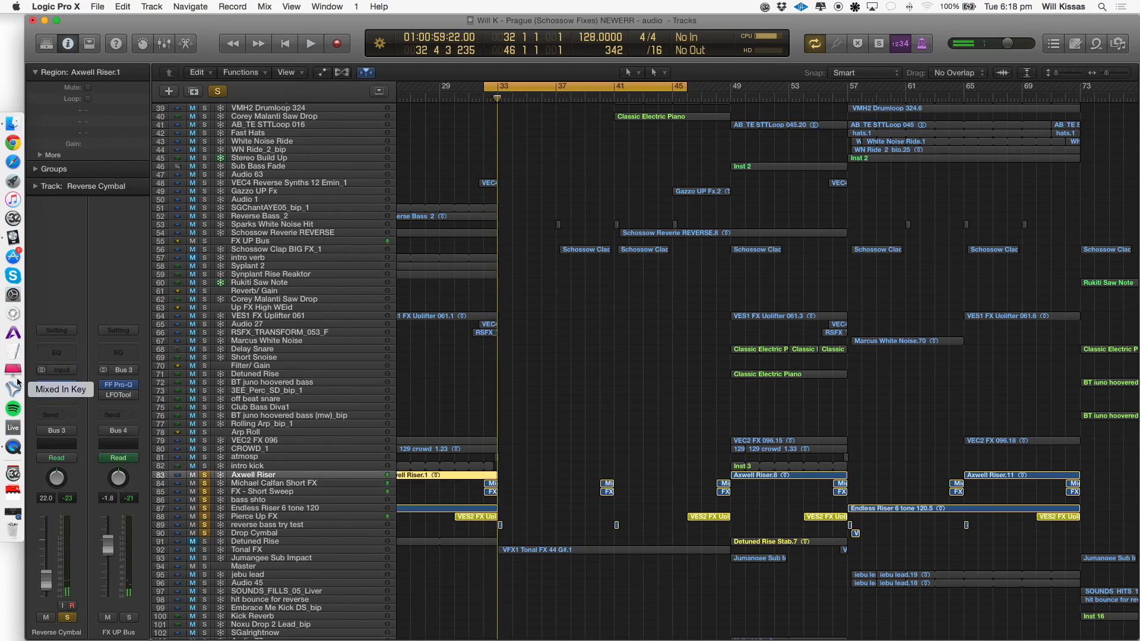
left_click(118, 386)
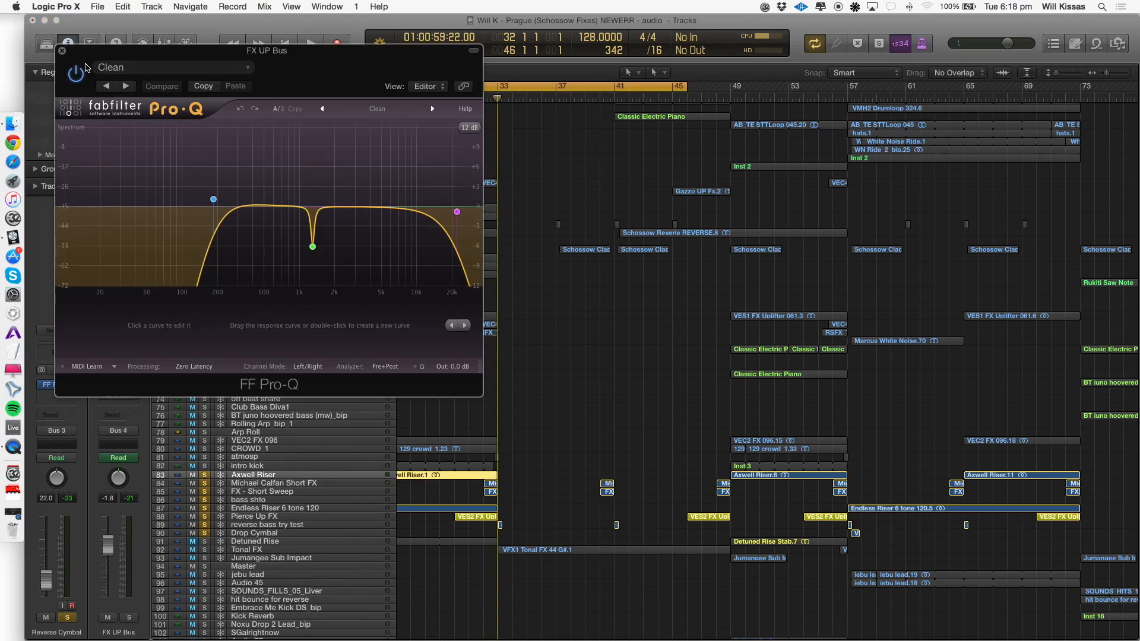
left_click(62, 52)
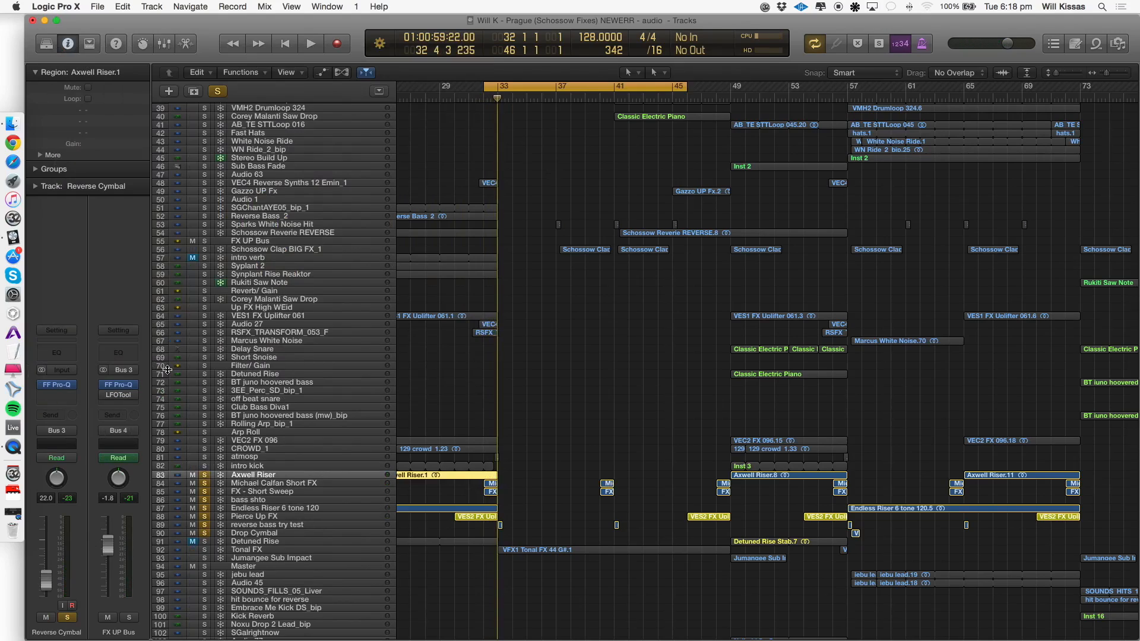
Clear all the solos at once and select the VEC2 FX 096 track in a reduced track view.
left_click(203, 485, "alt")
scroll(542, 468, "up", 5)
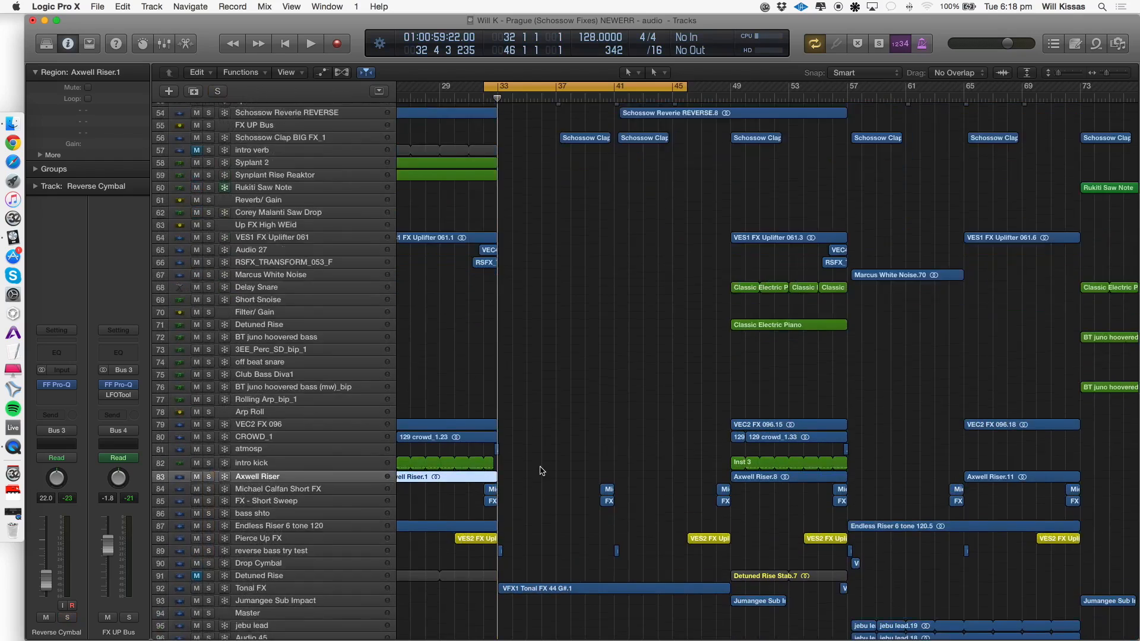
scroll(463, 491, "down", 1)
key("super+Right")
left_click(276, 413)
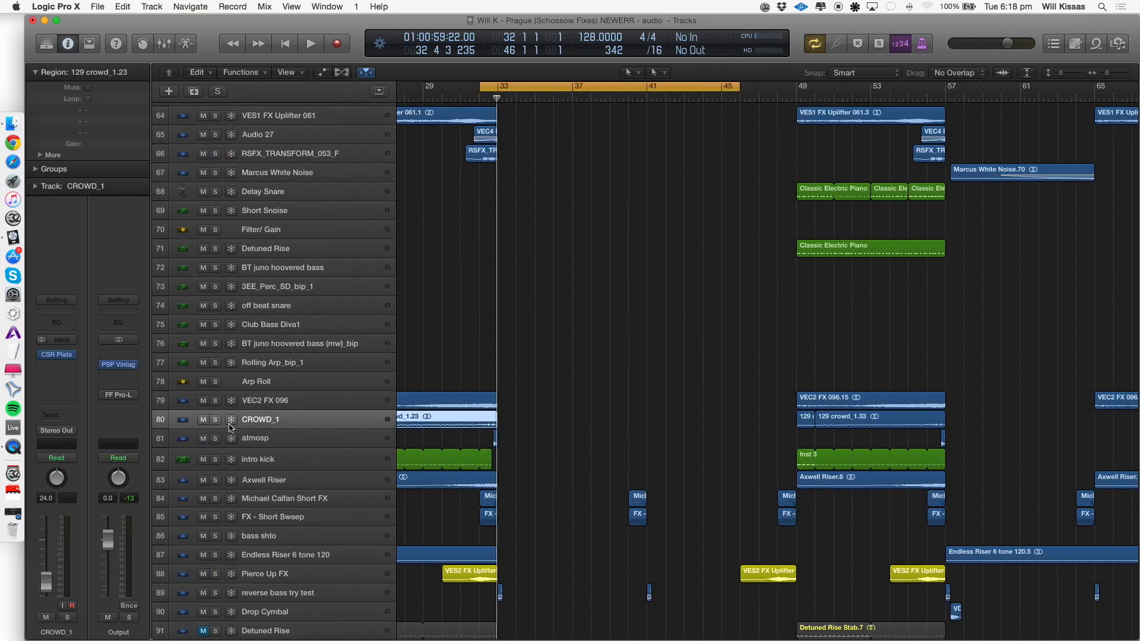
left_click(257, 405)
key("super+Up")
key("super+Up")
key("super+Up")
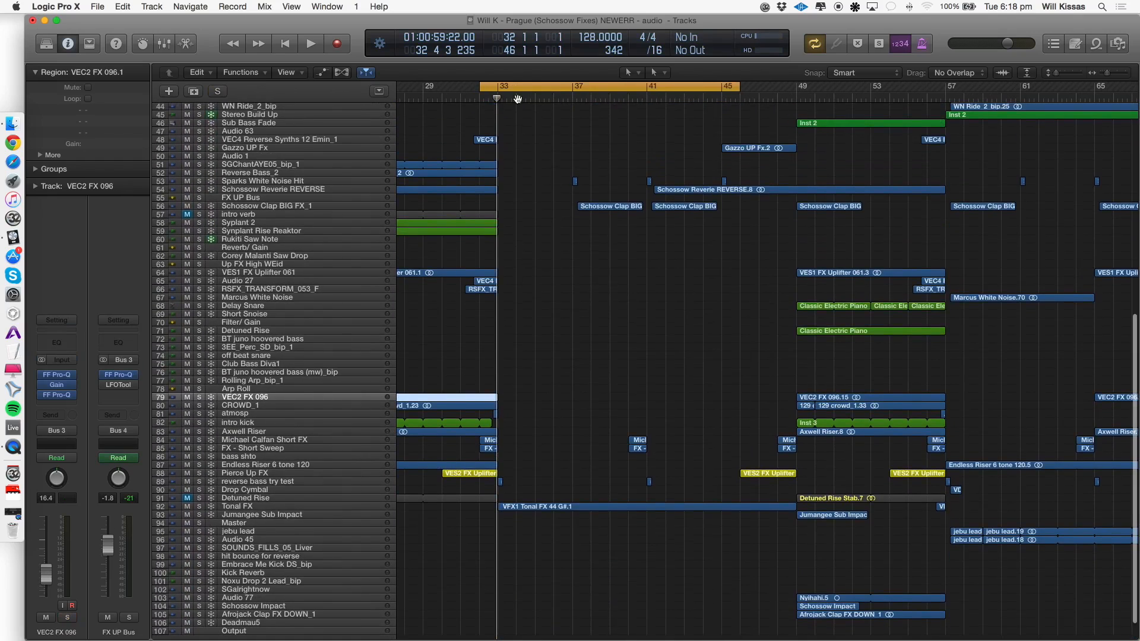
Set the cycle range from bar 33 to 41 2 1 and select the bass/ SH 1 track.
left_click_drag(499, 90, 630, 146)
left_click_drag(630, 85, 650, 88)
scroll(552, 338, "up", 15)
key("super+Down")
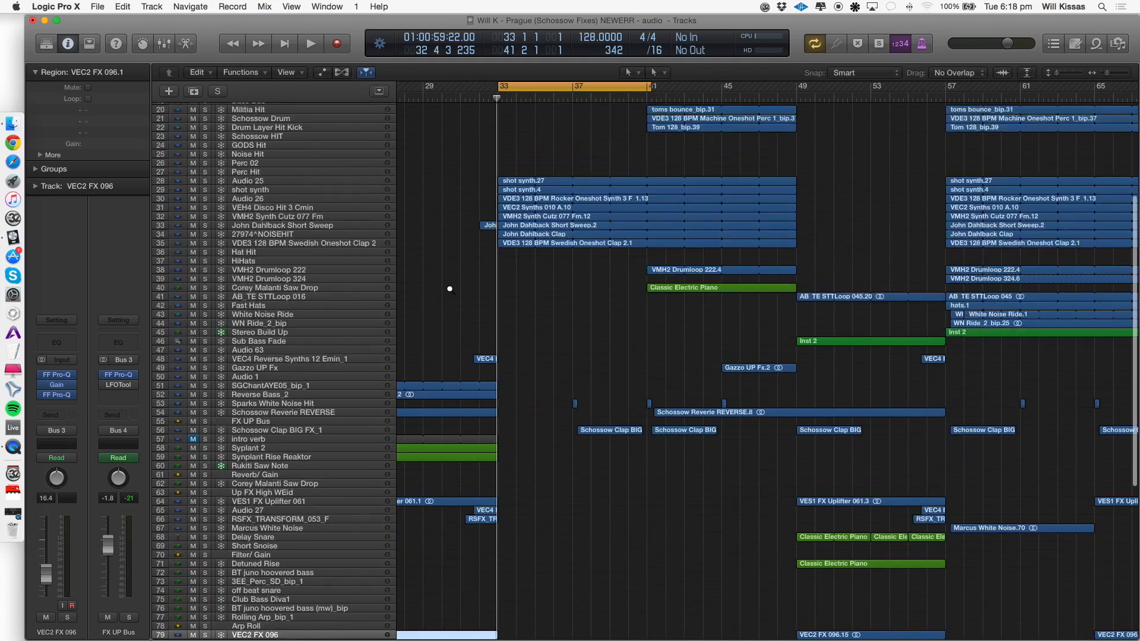
scroll(450, 288, "up", 15)
left_click(297, 188)
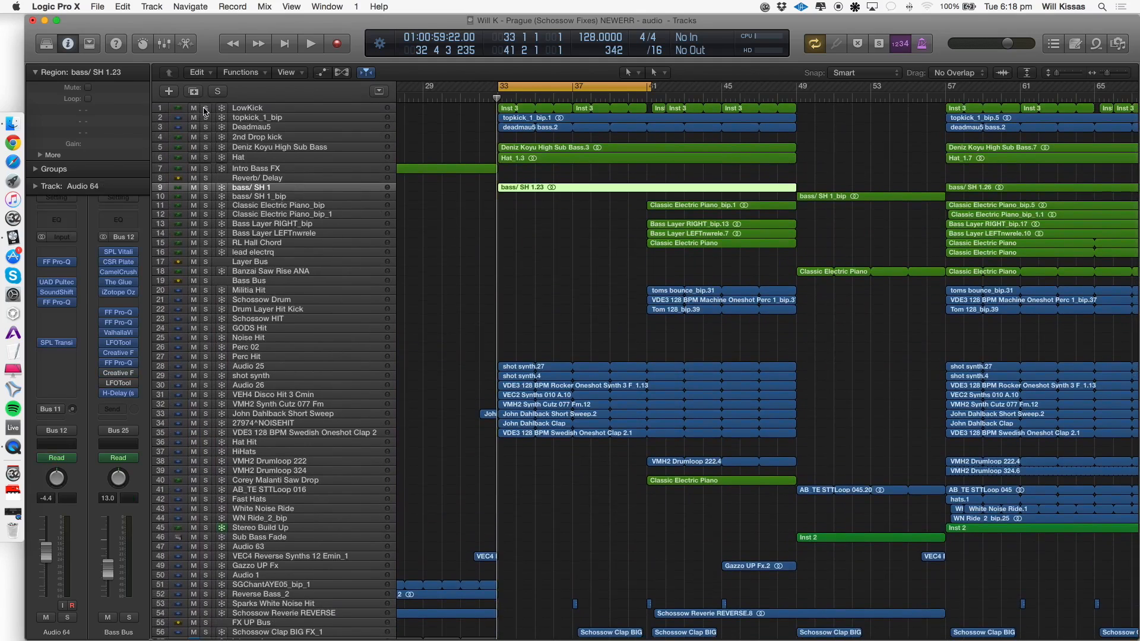
Solo the LowKick and topkick_1_bip tracks, select LowKick, and play both kick layers from bar 33.
left_click_drag(204, 108, 206, 117)
left_click(250, 109)
key("space")
key("super+Down")
key("super+Down")
scroll(244, 123, "up", 5)
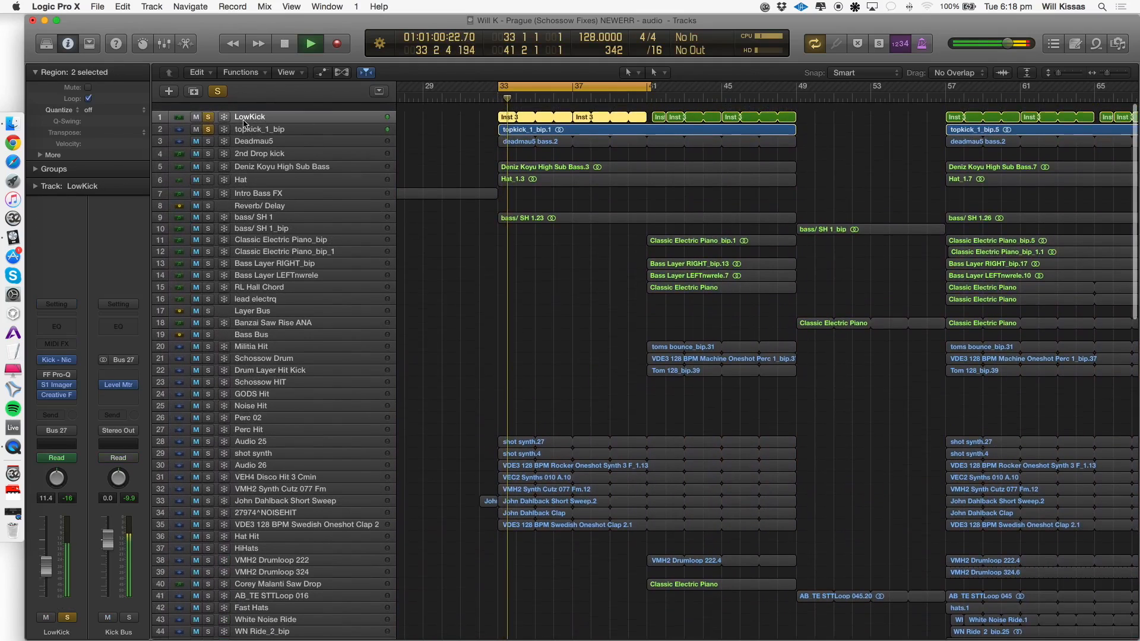
Play the LowKick track soloed on its own and inspect the amp envelope in its Kick - Nicky Romero synth.
key("space")
left_click(209, 121)
scroll(242, 118, "right", 1)
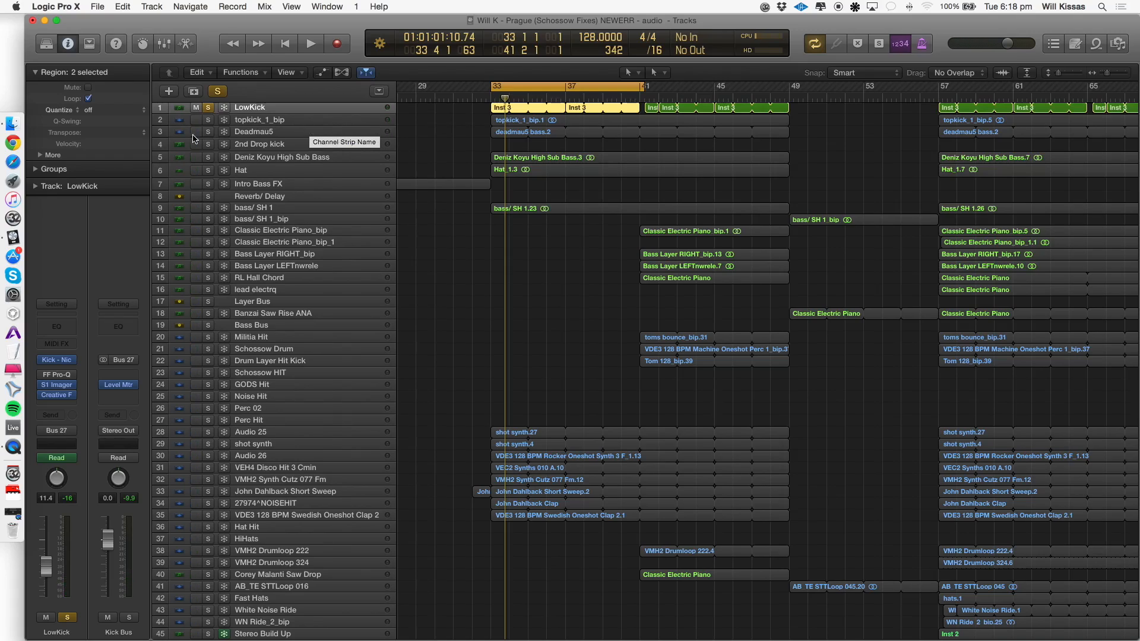
key("space")
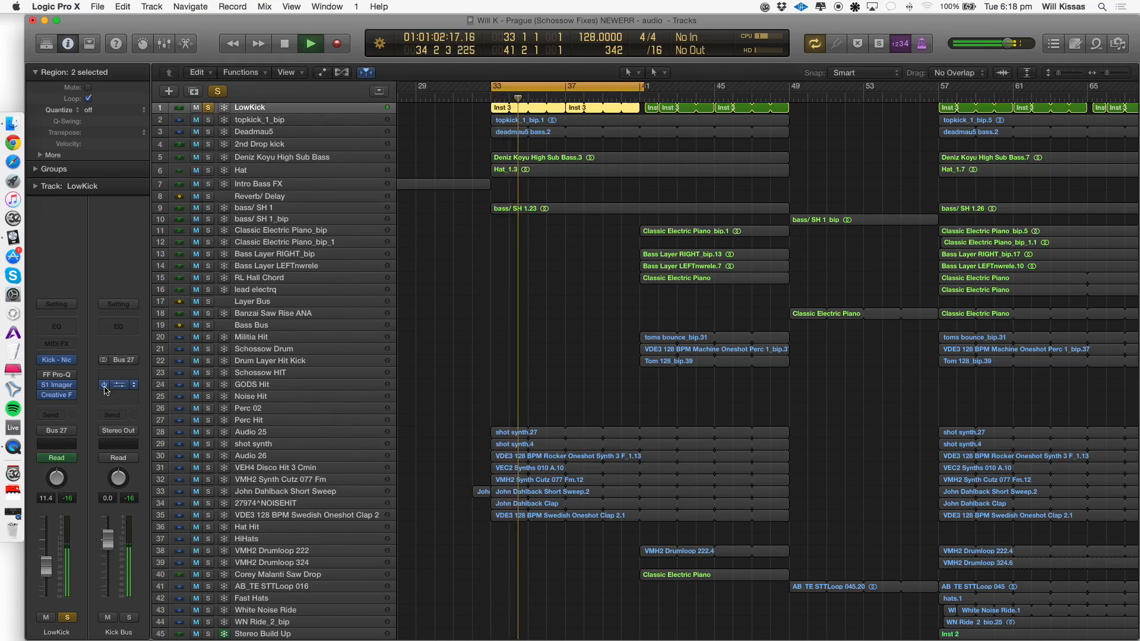
key("v")
key("v")
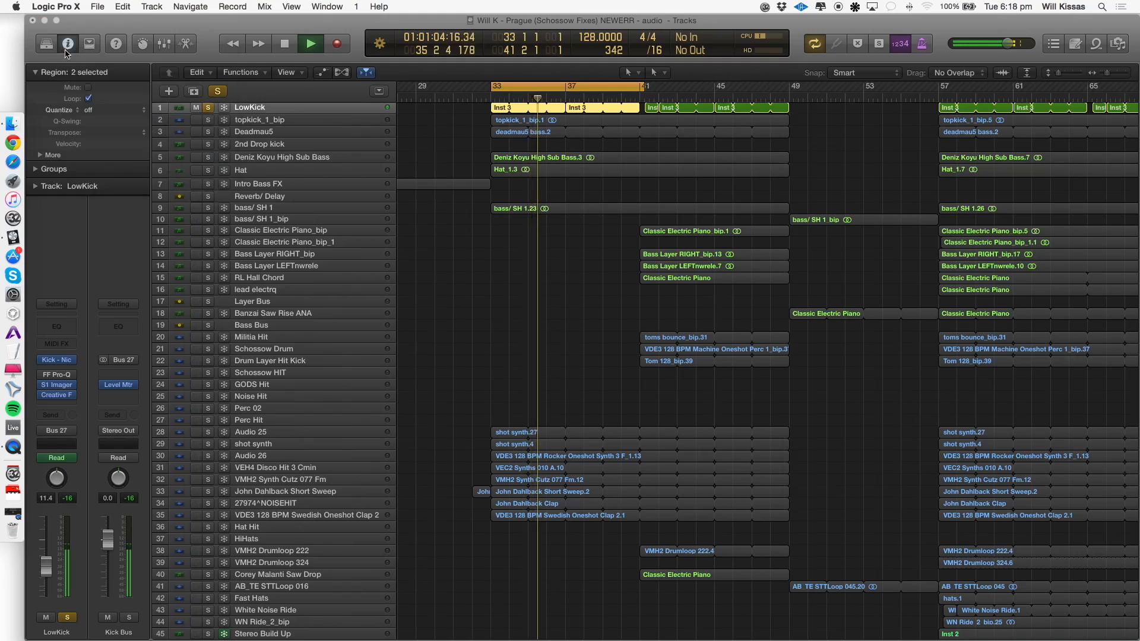
key("space")
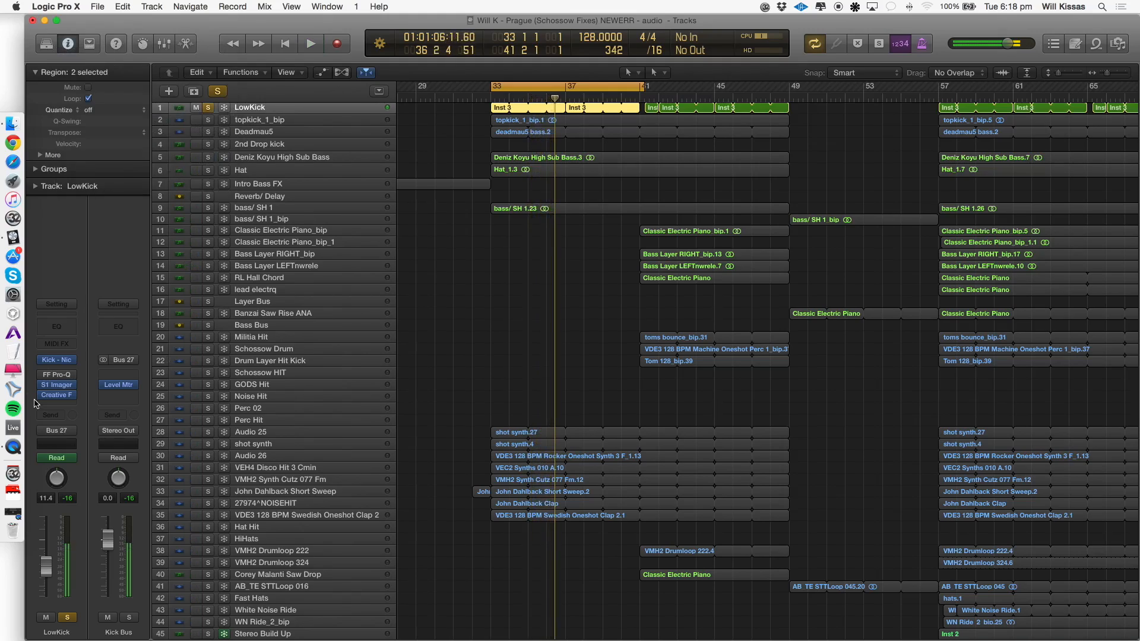
left_click(54, 360)
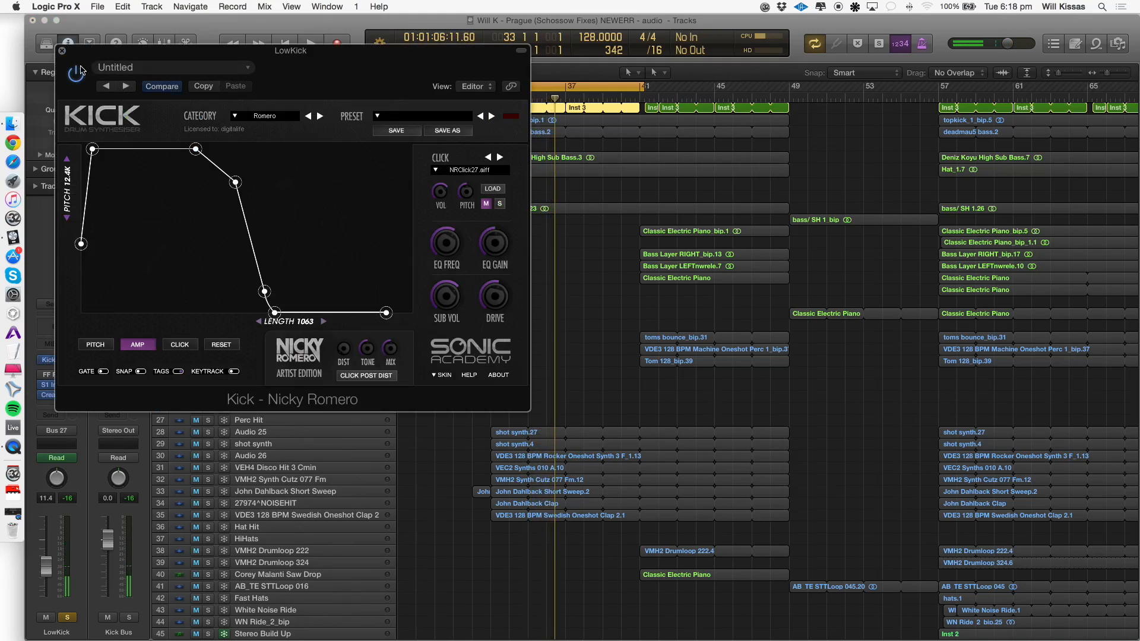
left_click(62, 51)
Audition topkick_1_bip on its own, and restore the LowKick solo to hear both kick layers together.
key("space")
left_click(258, 118)
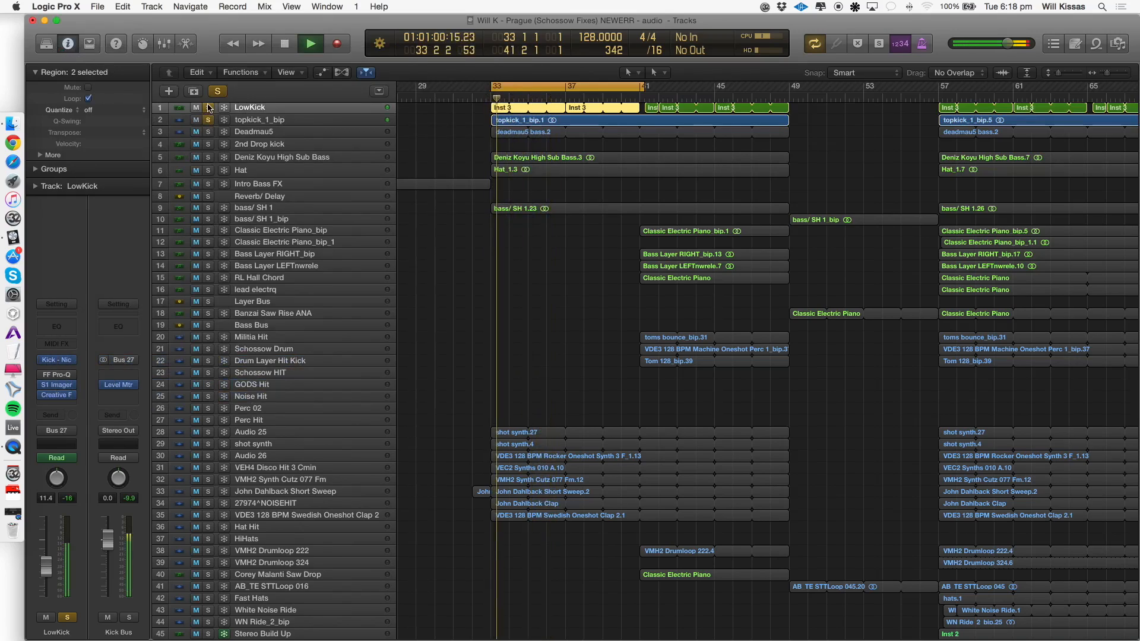
left_click(259, 120)
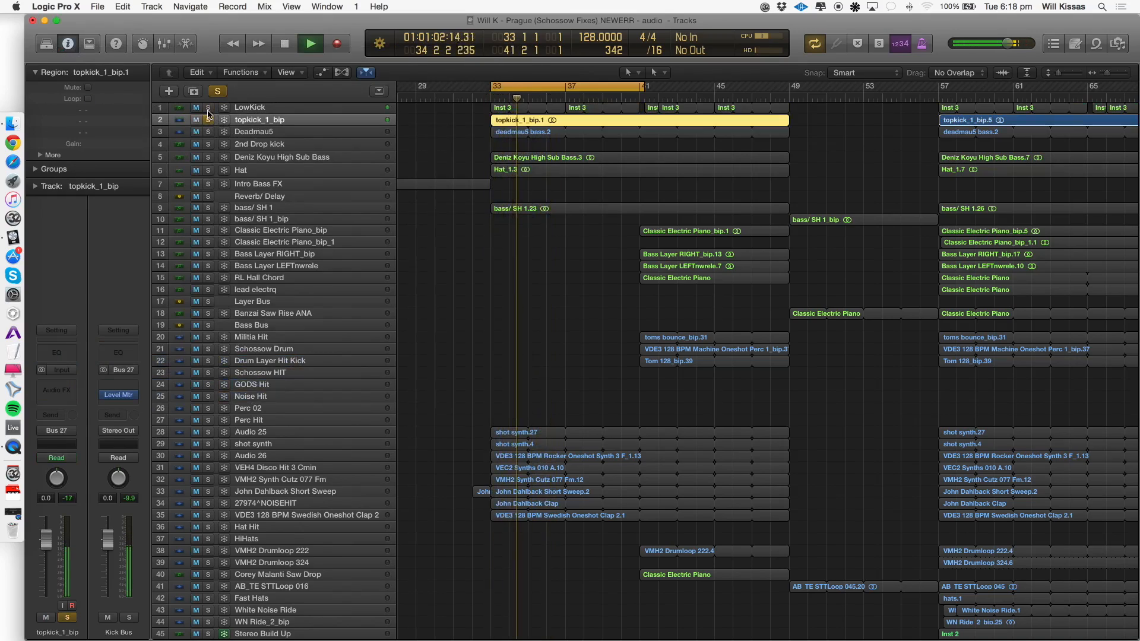
left_click(208, 108)
key("space")
key("space")
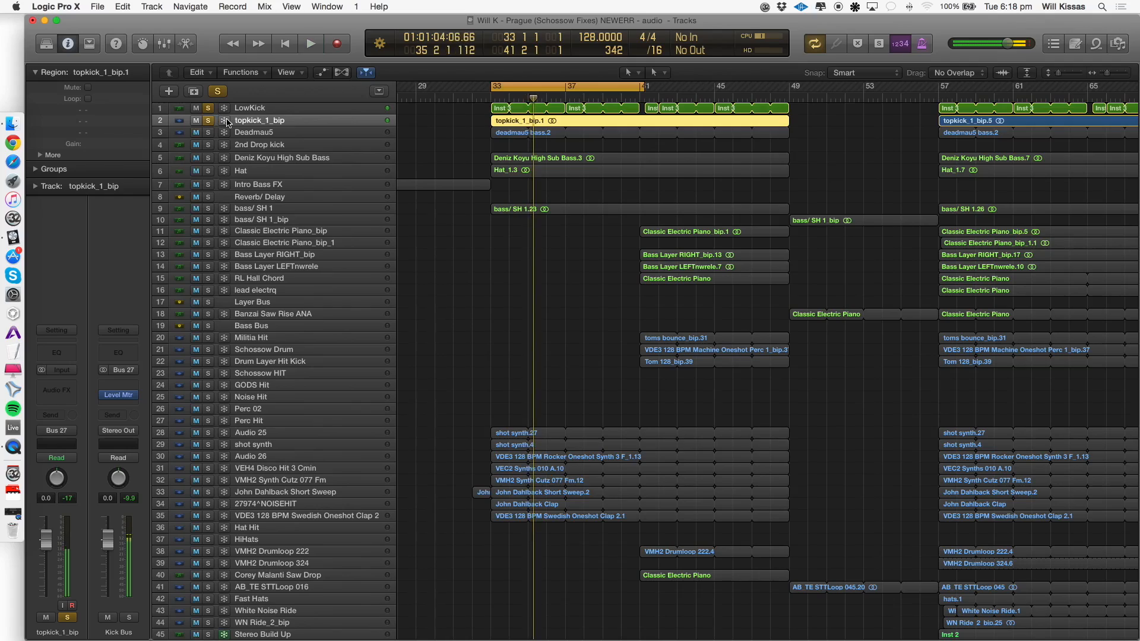
Select the Deadmau5 bass track, solo it exclusively, and play it from bar 33.
key("space")
left_click(228, 135)
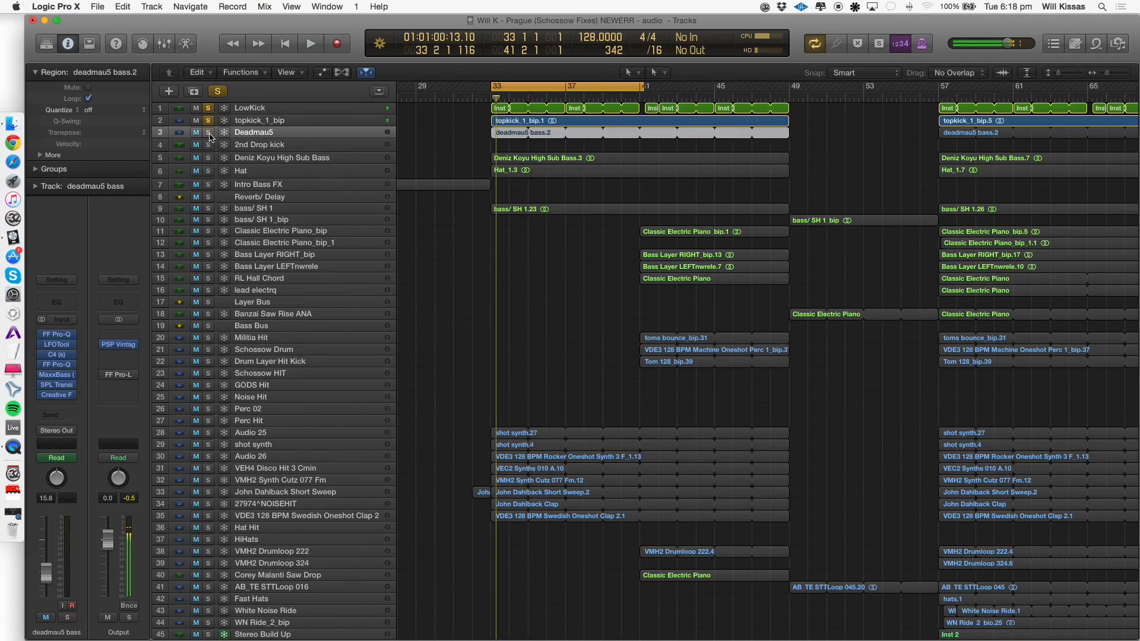
left_click(208, 132, "alt")
key("space")
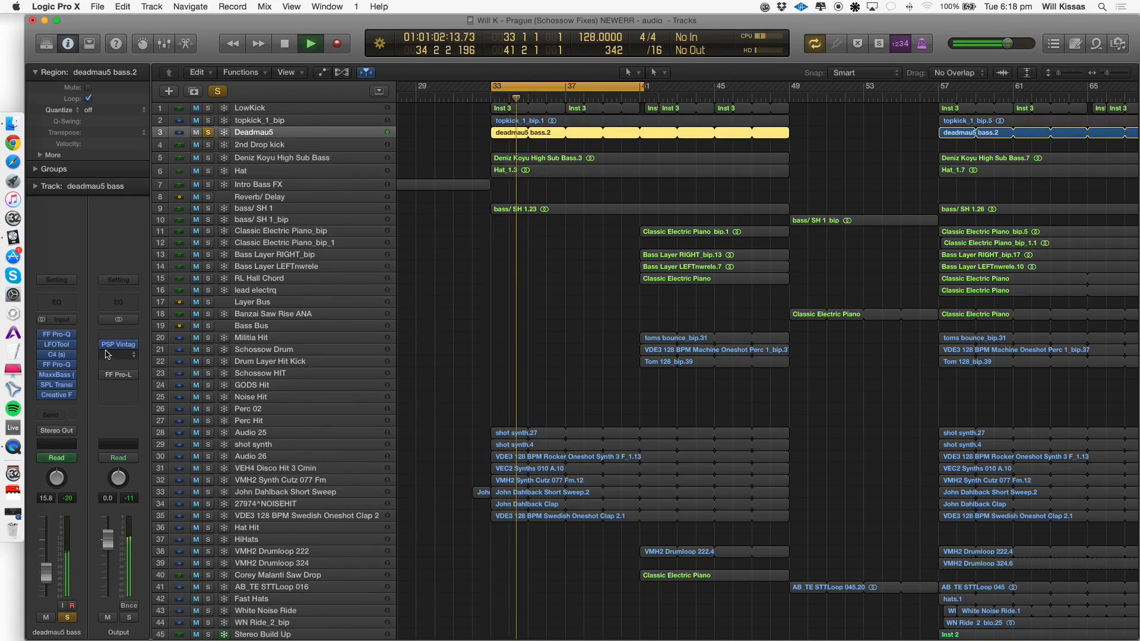
key("space")
Open the deadmau5 bass.2 folder region, examine the audio regions inside, and return to the full arrangement.
left_click(503, 136)
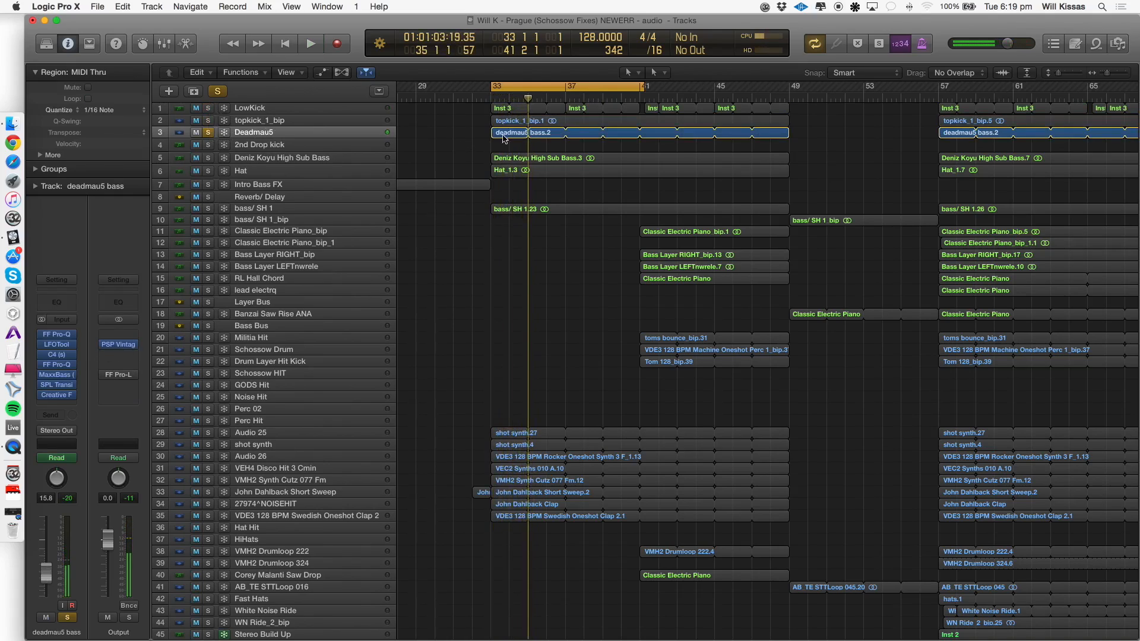
double_click(503, 132)
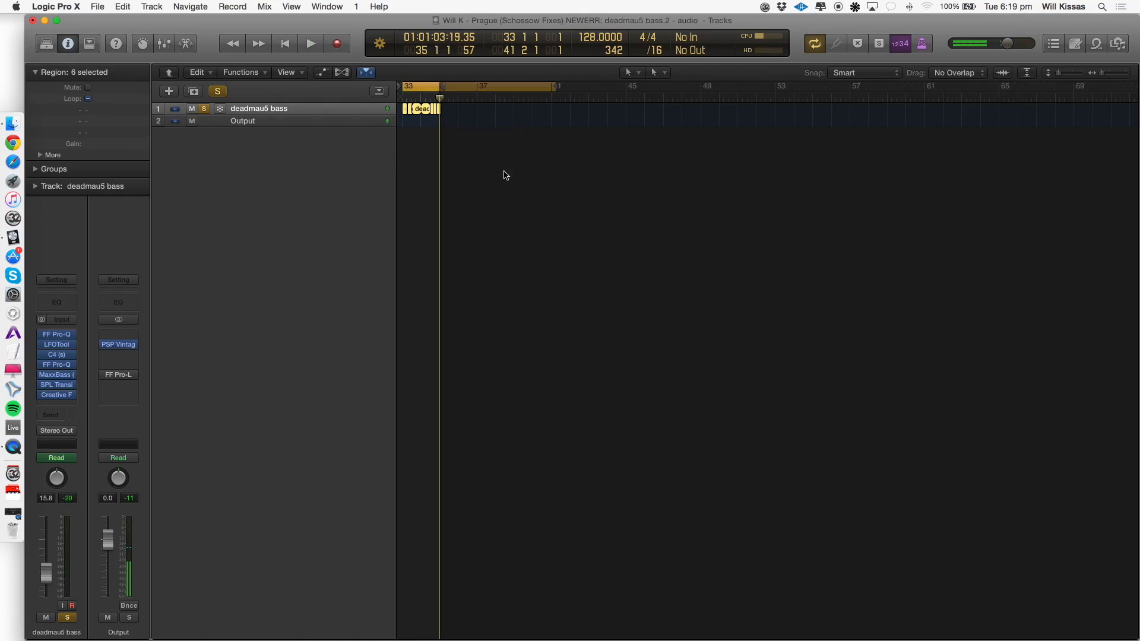
left_click(515, 252)
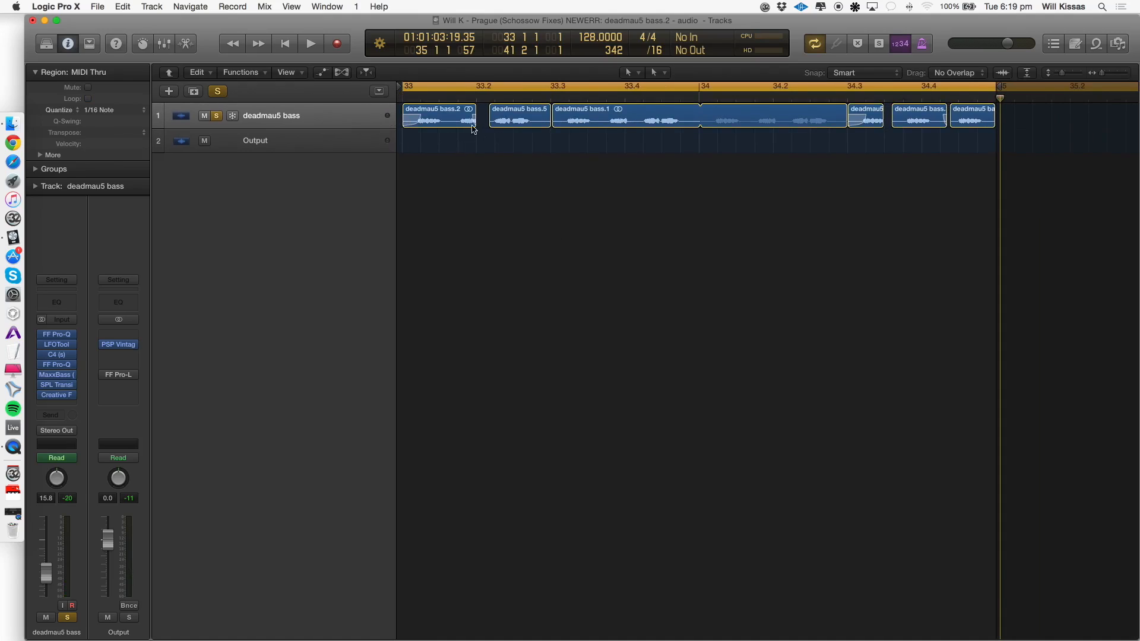
left_click(169, 72)
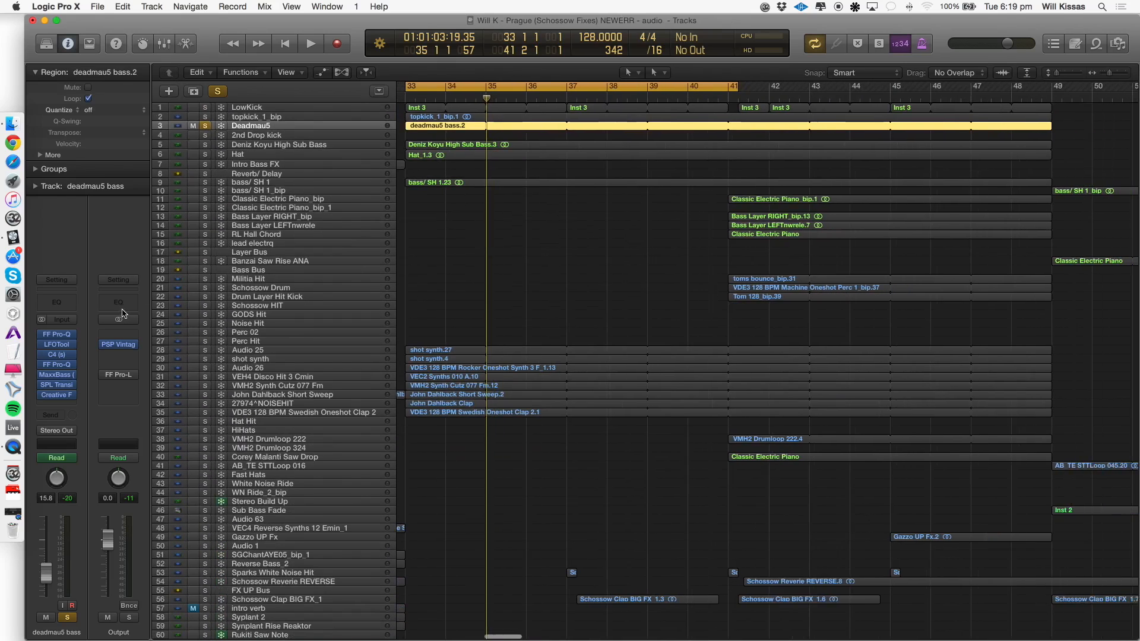
Inspect the first FF Pro-Q curve and the LFOTool volume shape on the deadmau5 bass channel.
left_click(58, 335)
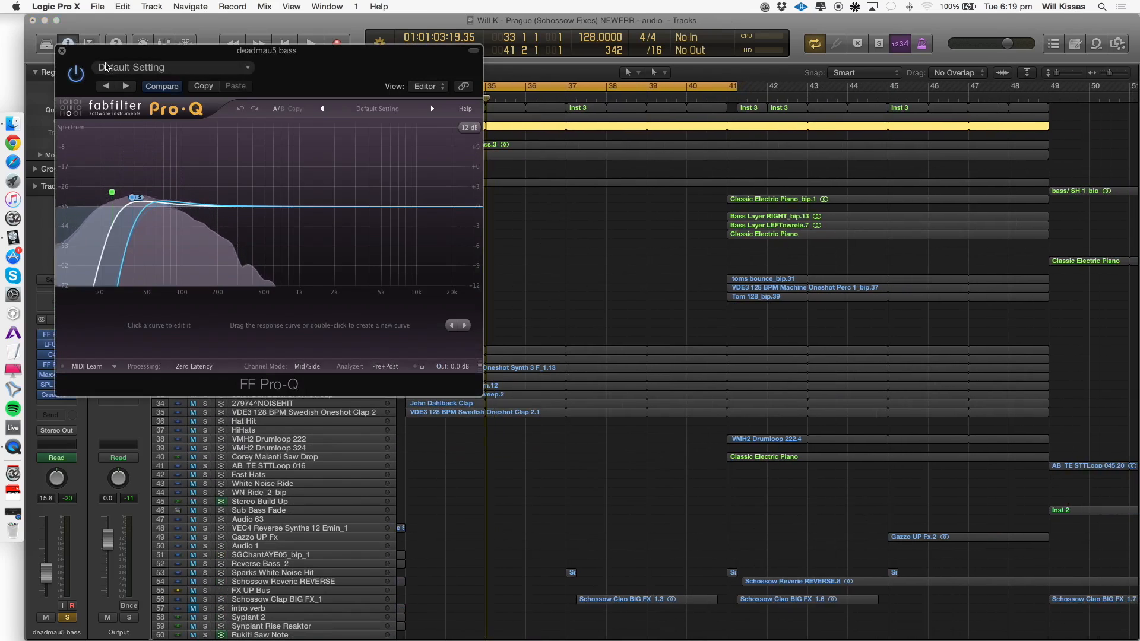
left_click_drag(276, 47, 765, 103)
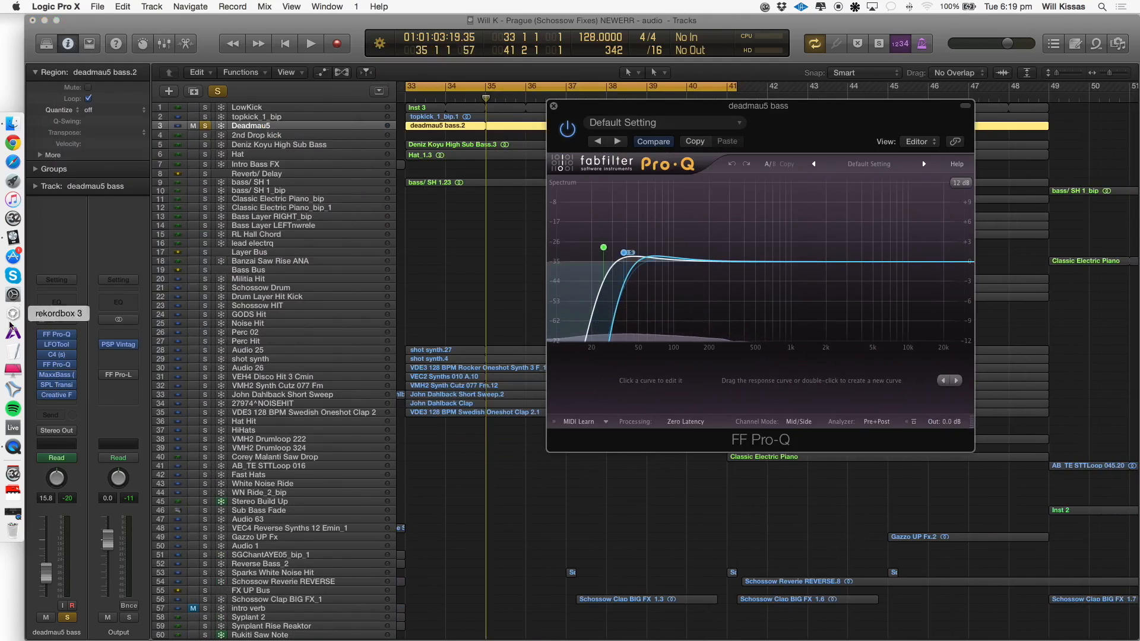
left_click(56, 344)
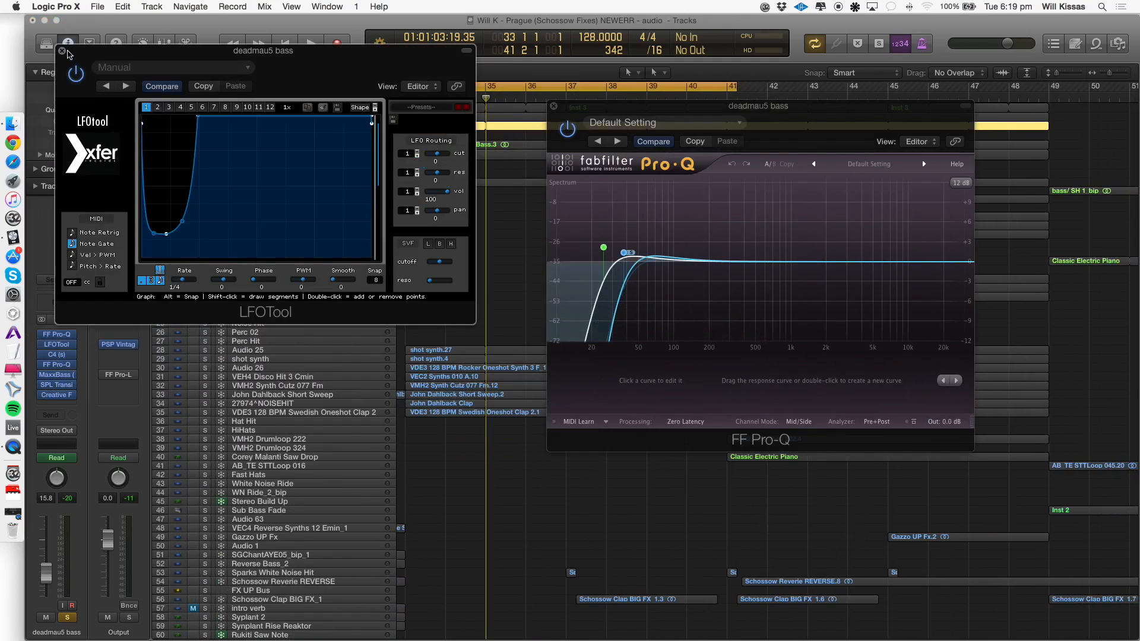
left_click(553, 106)
Play the soloed bass and inspect its C4 multiband processor settings.
key("space")
left_click(56, 354)
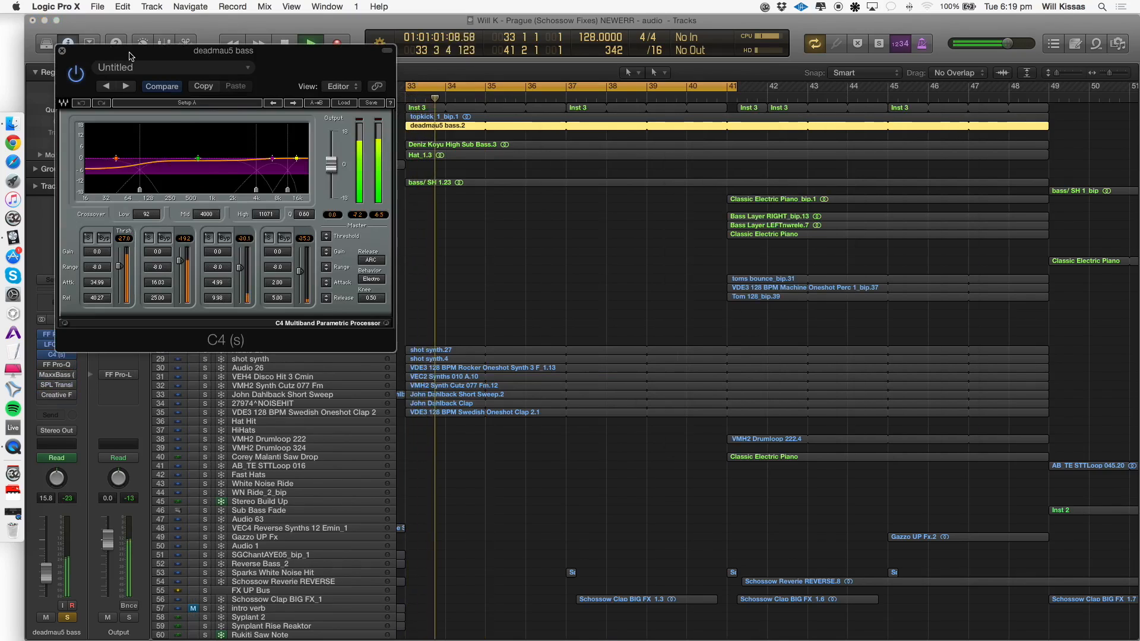
left_click_drag(129, 53, 285, 104)
left_click(218, 101)
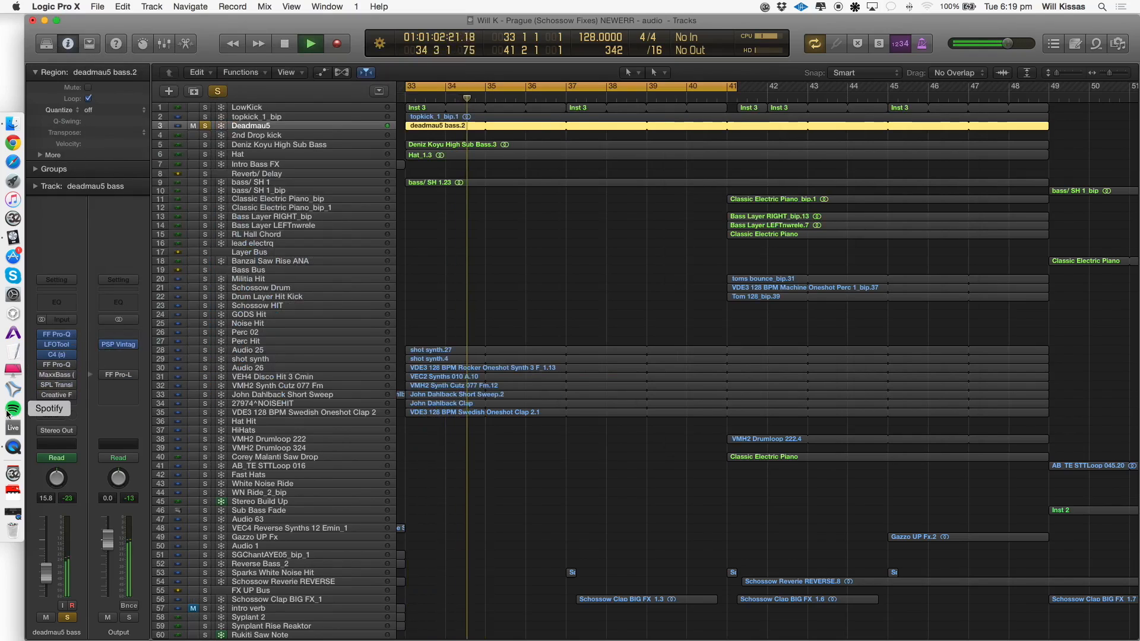
Inspect the bass channel's second FF Pro-Q and audition its low-cut band in isolation during playback.
left_click(40, 366)
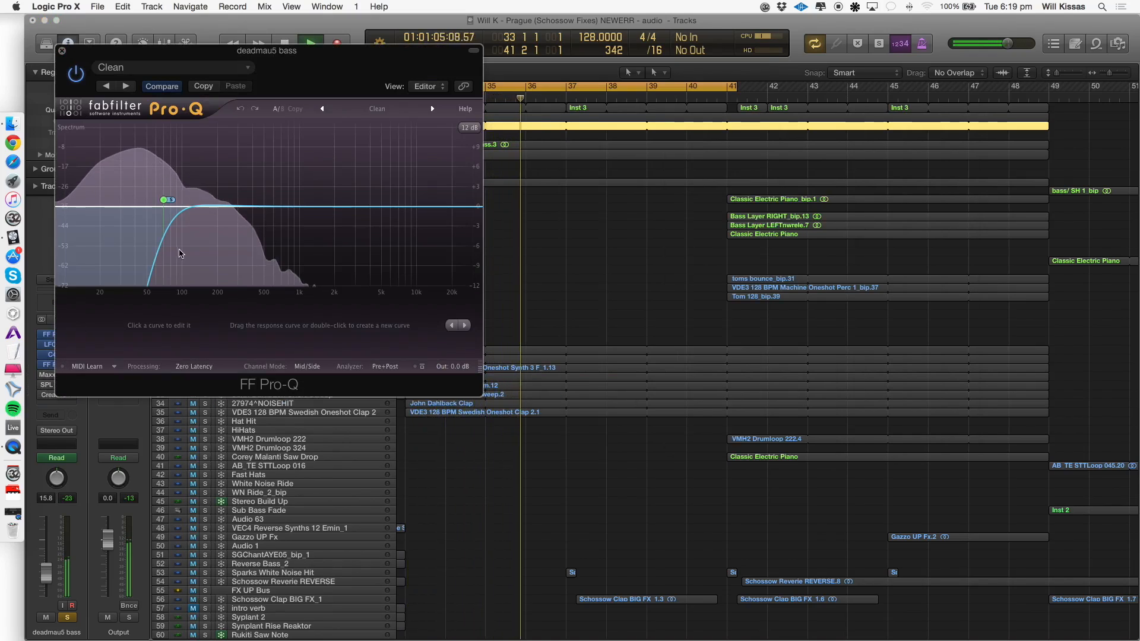
key("space")
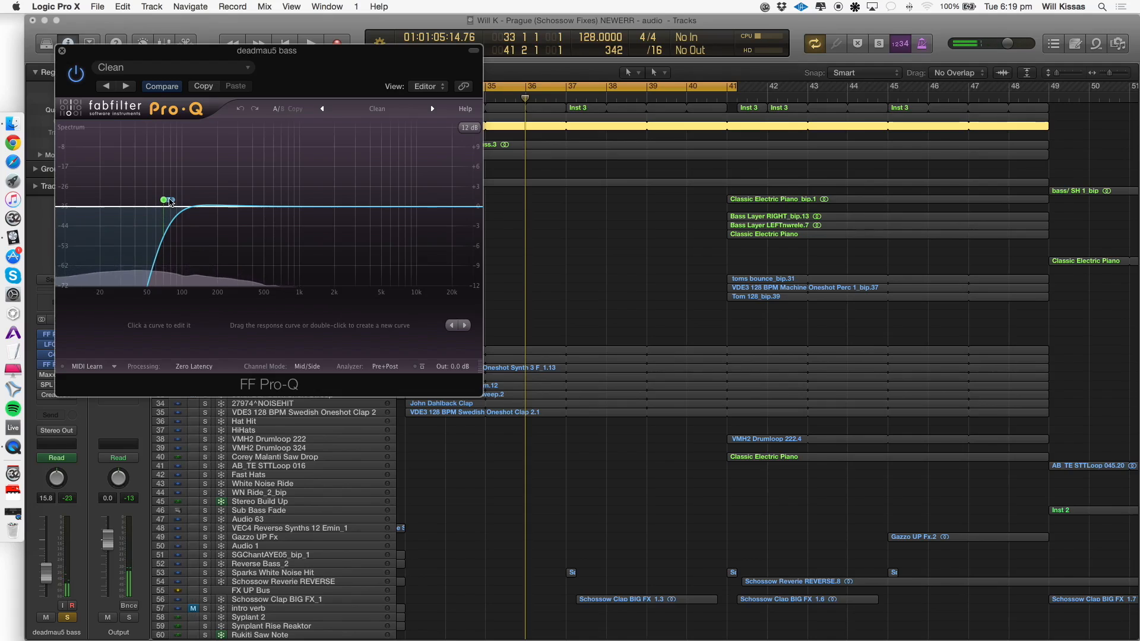
left_click(168, 201)
key("space")
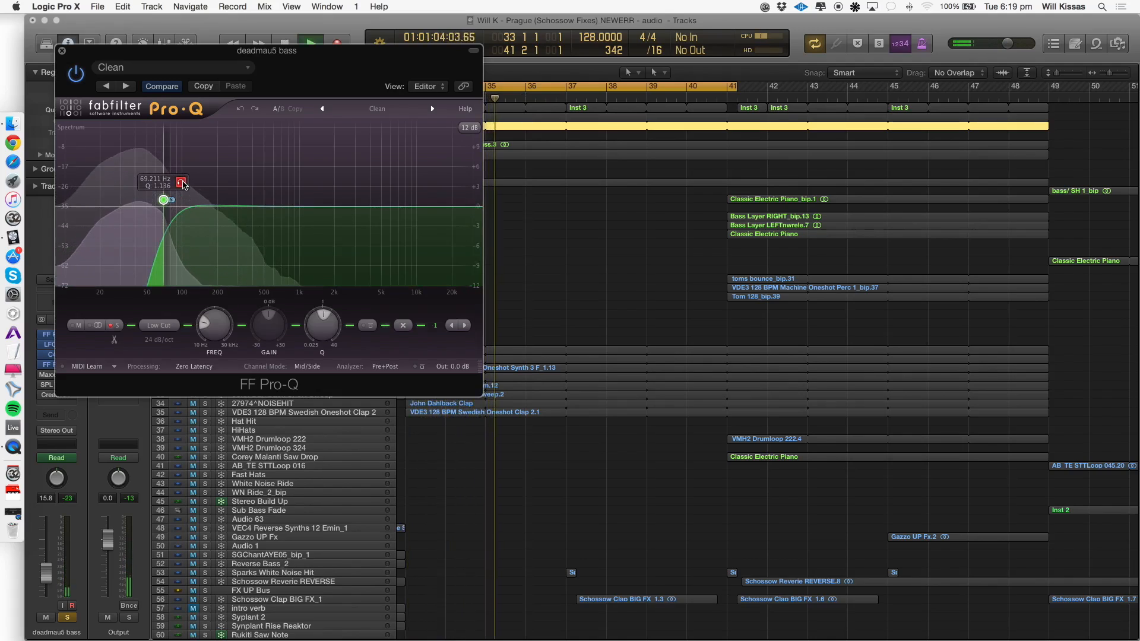
left_click(183, 184)
key("space")
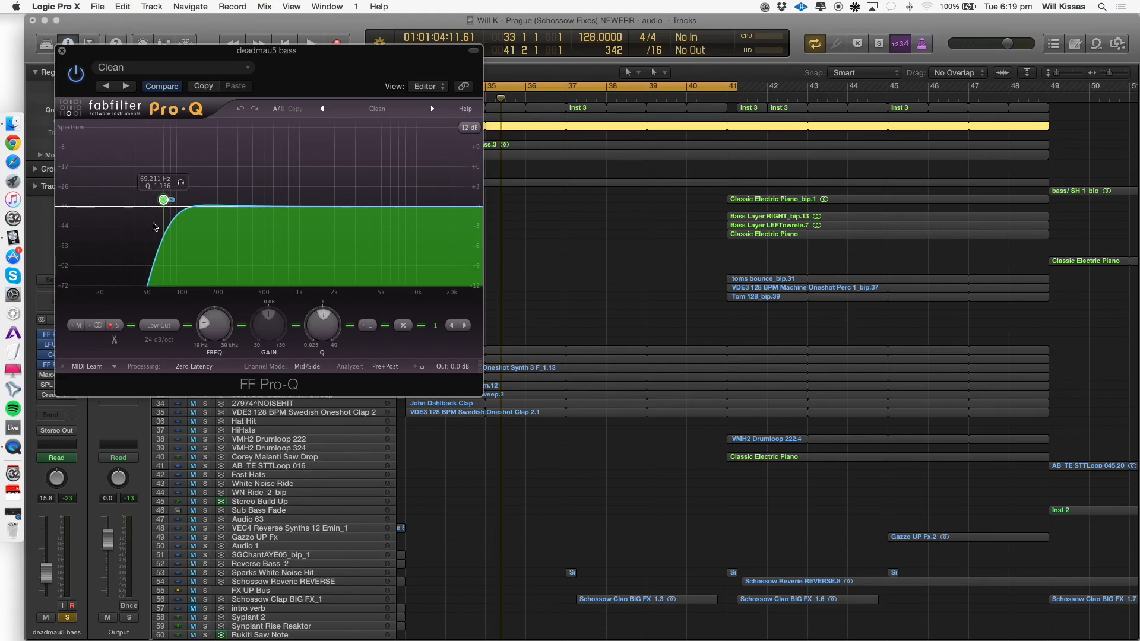
left_click(61, 53)
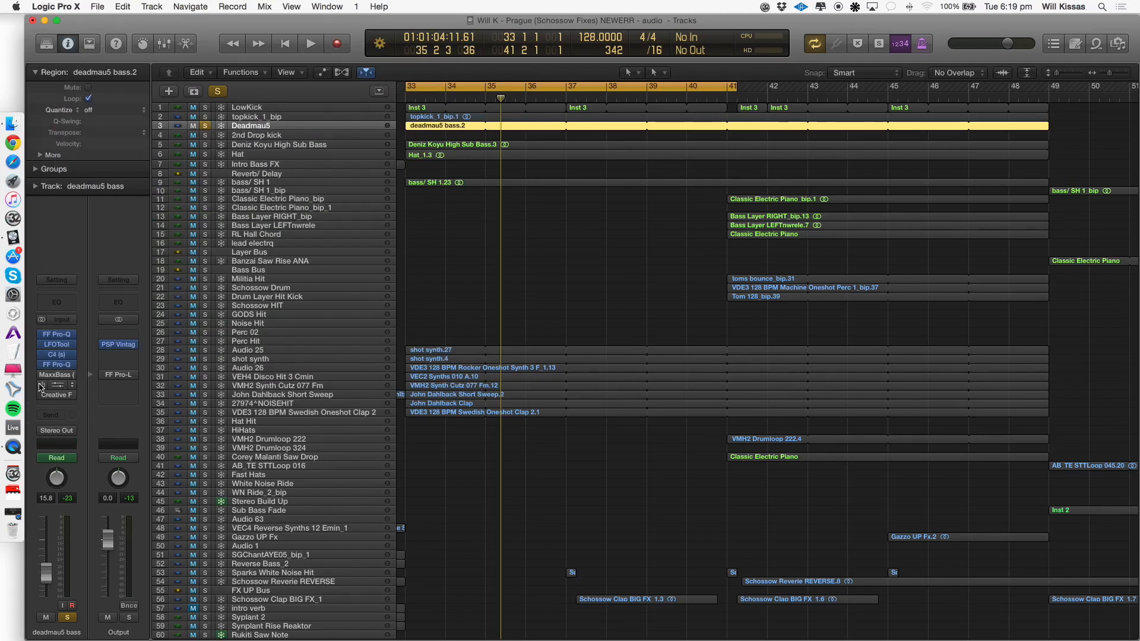
Play the bass while inspecting its MaxxBass settings.
key("space")
left_click(56, 374)
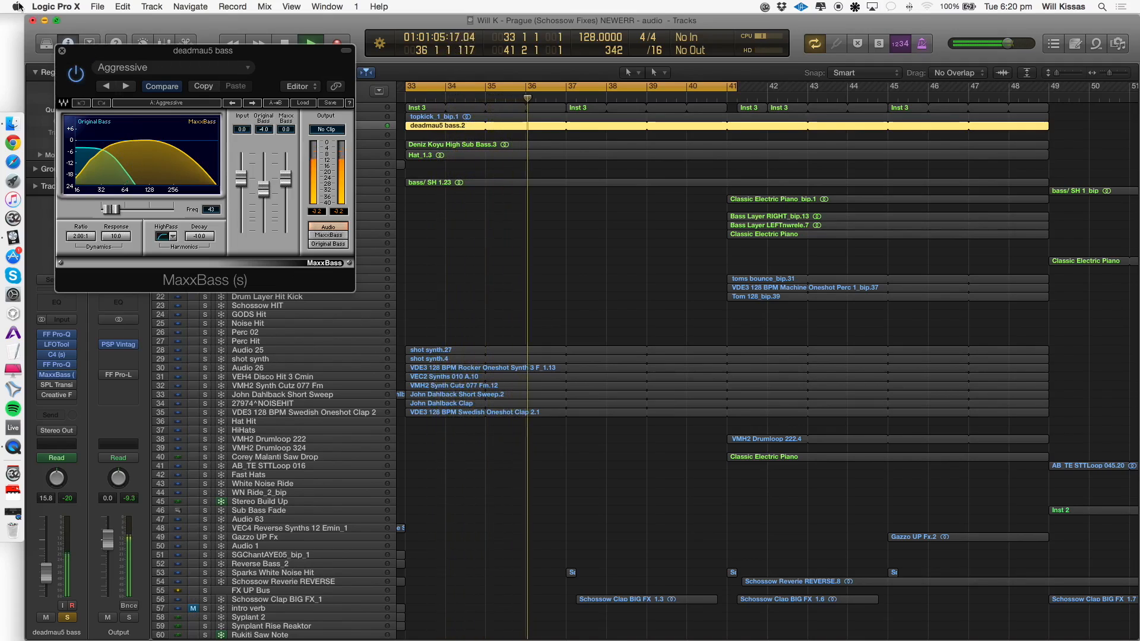
key("space")
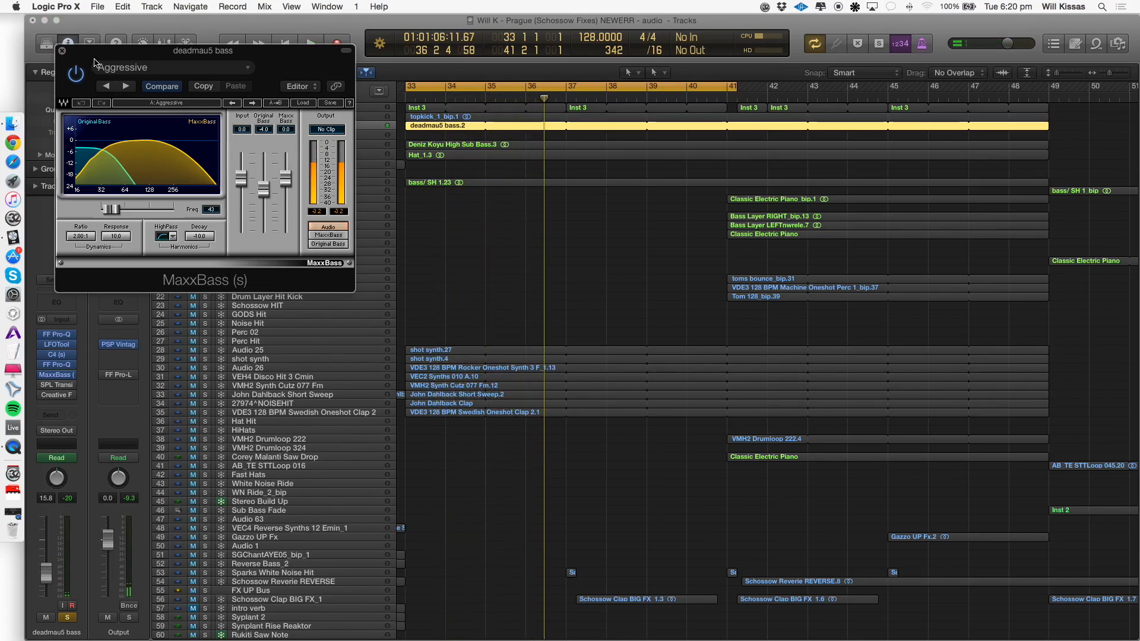
left_click(62, 51)
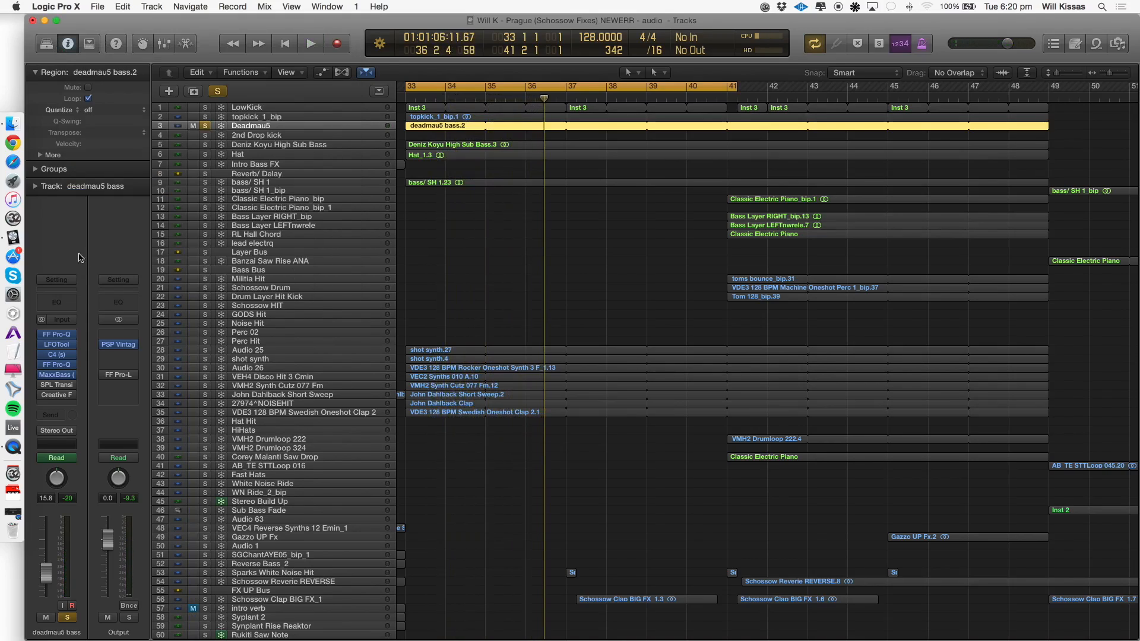
left_click(65, 380)
left_click(64, 51)
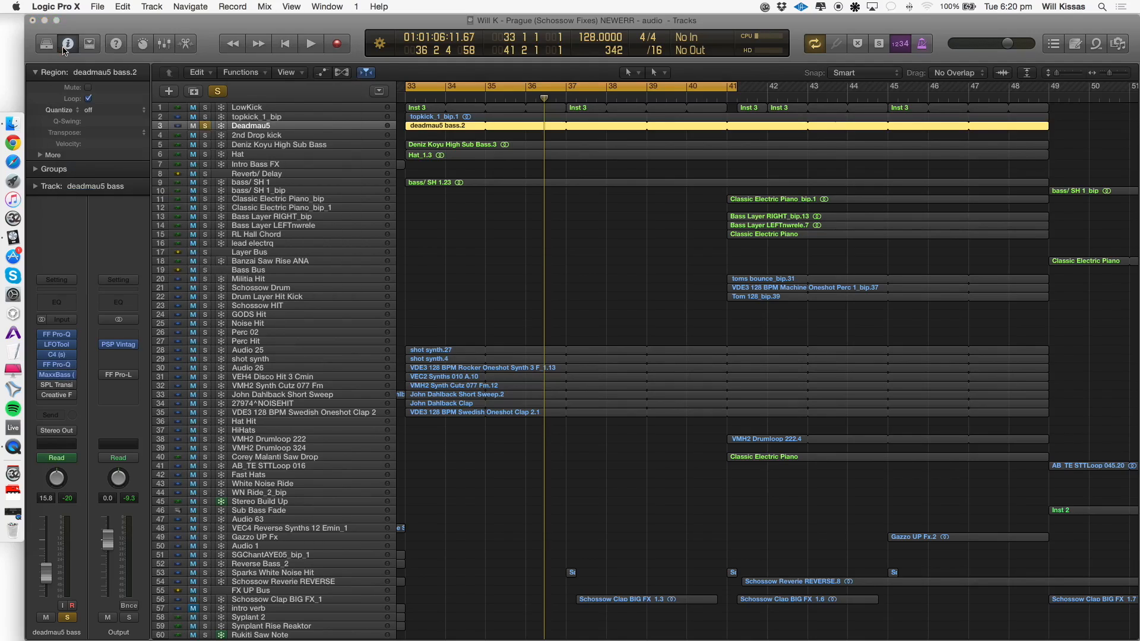
Inspect the attack and sustain settings of the SPL Transient Designer on the deadmau5 bass channel.
left_click(58, 385)
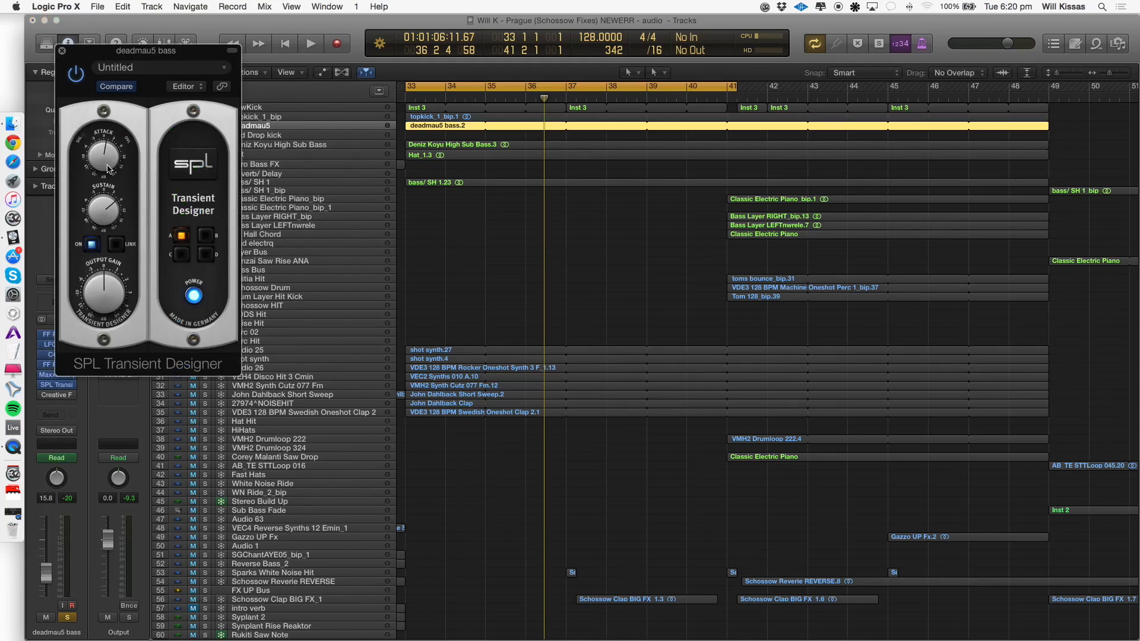
left_click(62, 51)
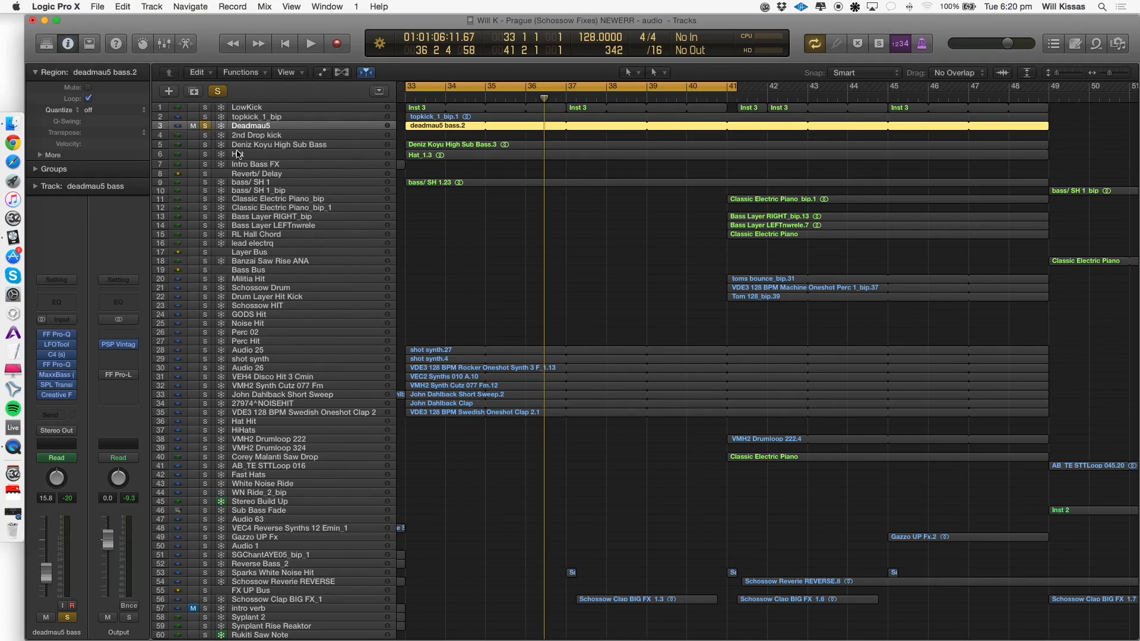
Add LowKick and topkick_1_bip to the soloed Deadmau5 bass and play the three tracks together from bar 33.
key("space")
key("space")
left_click_drag(205, 117, 205, 108)
key("space")
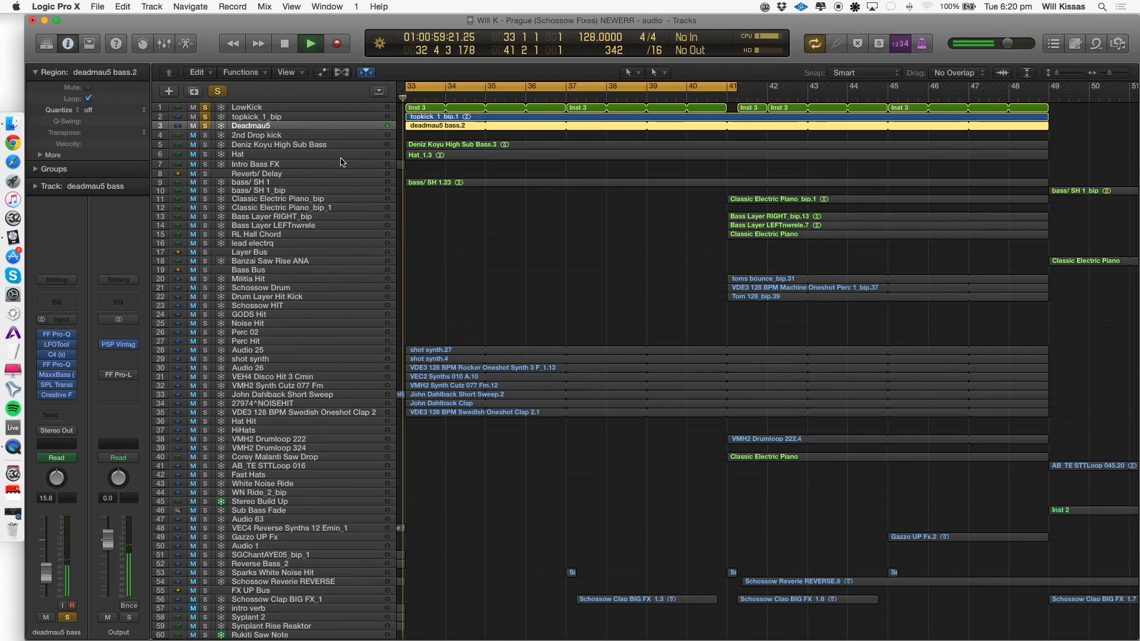
scroll(409, 162, "up", 5)
scroll(409, 162, "up", 3)
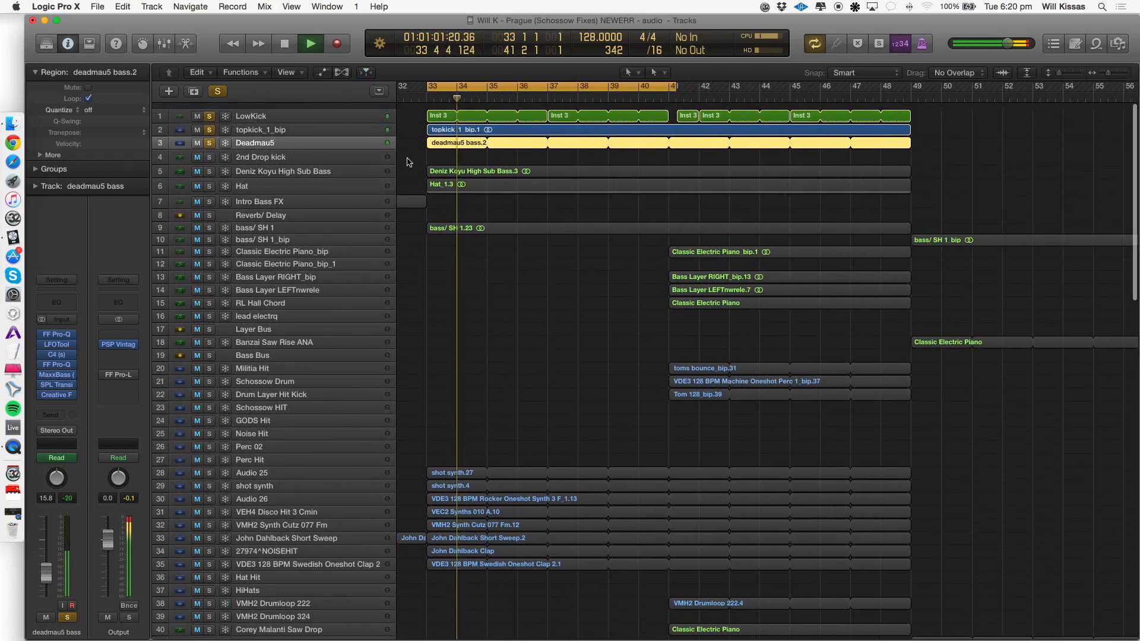
Solo only the Deniz Koyu High Sub Bass track, play it from bar 33 and inspect its FF Pro-Q curve.
left_click(210, 168)
key("space")
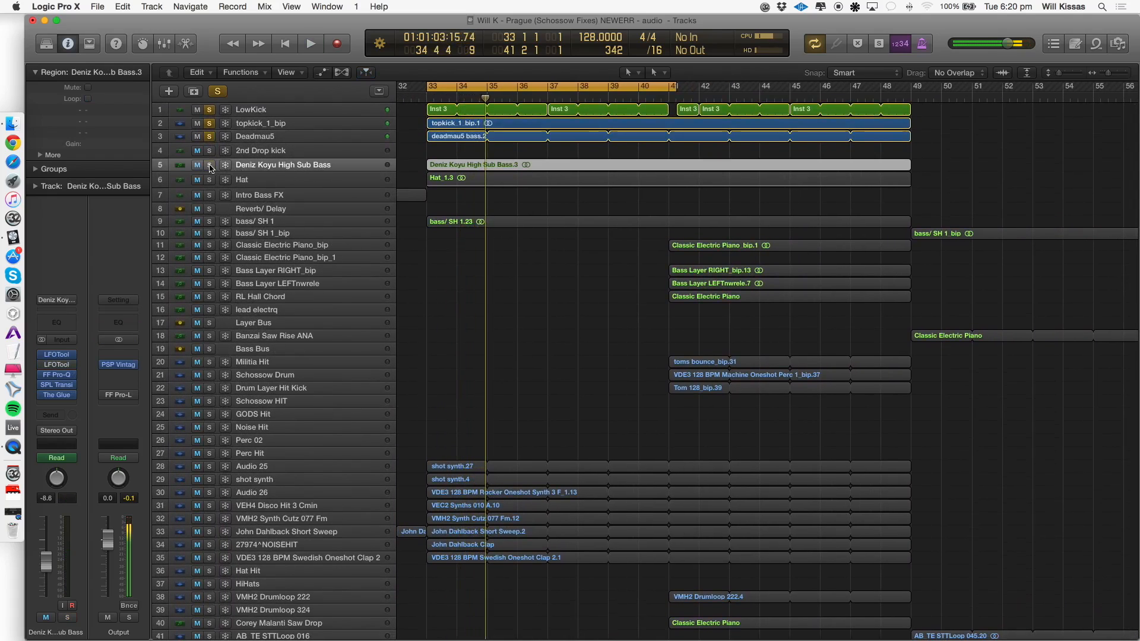
left_click(211, 167, "alt")
key("space")
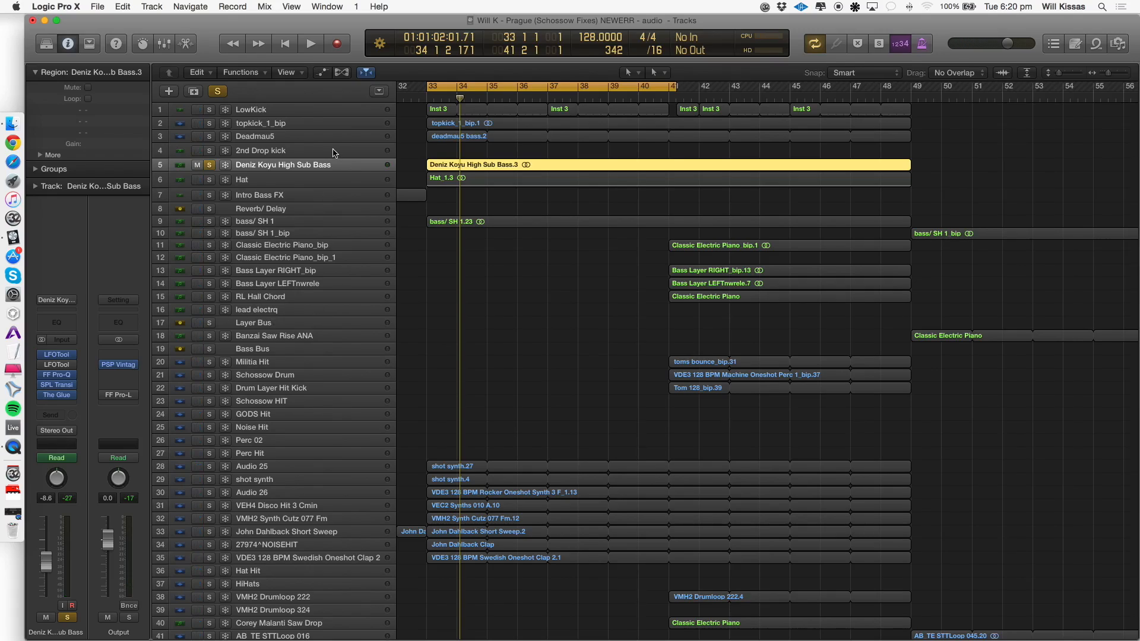
key("space")
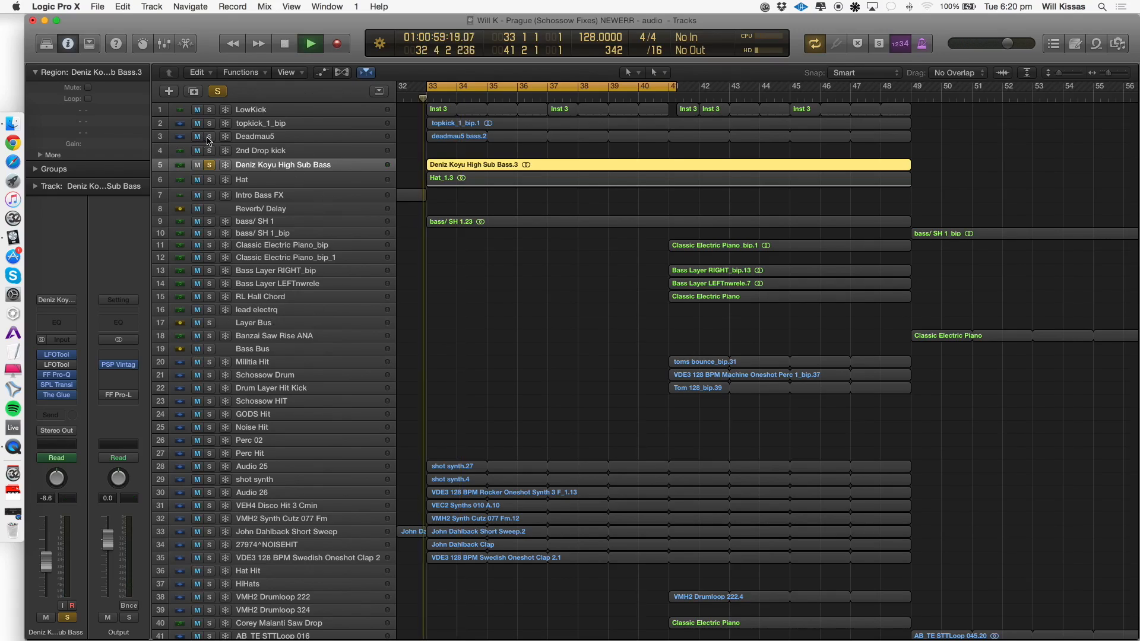
left_click(56, 374)
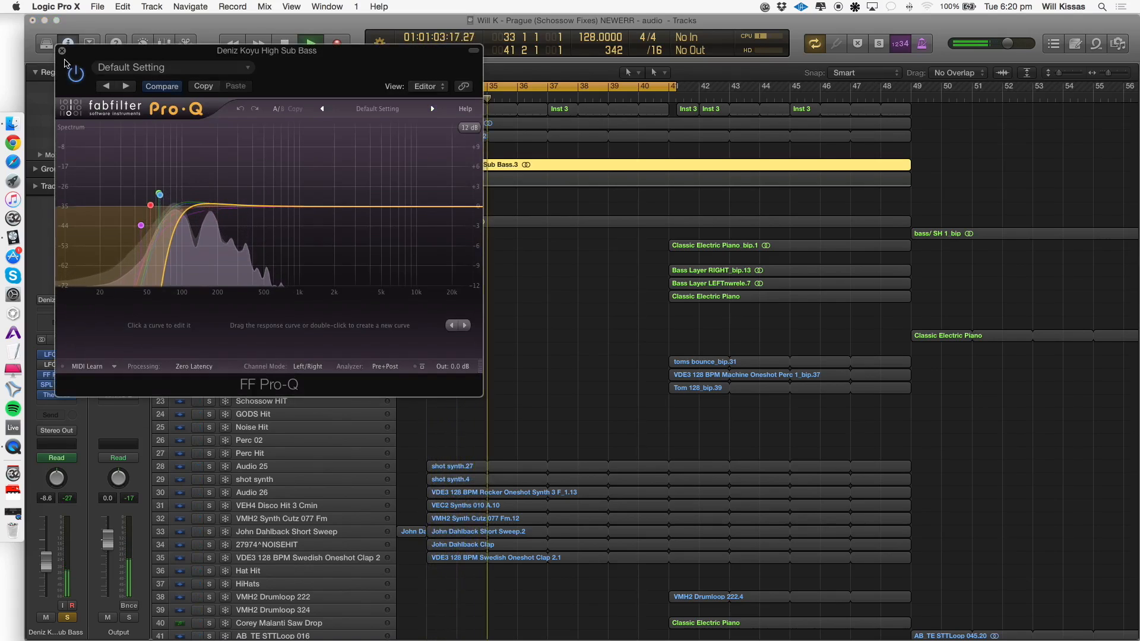
key("super+w")
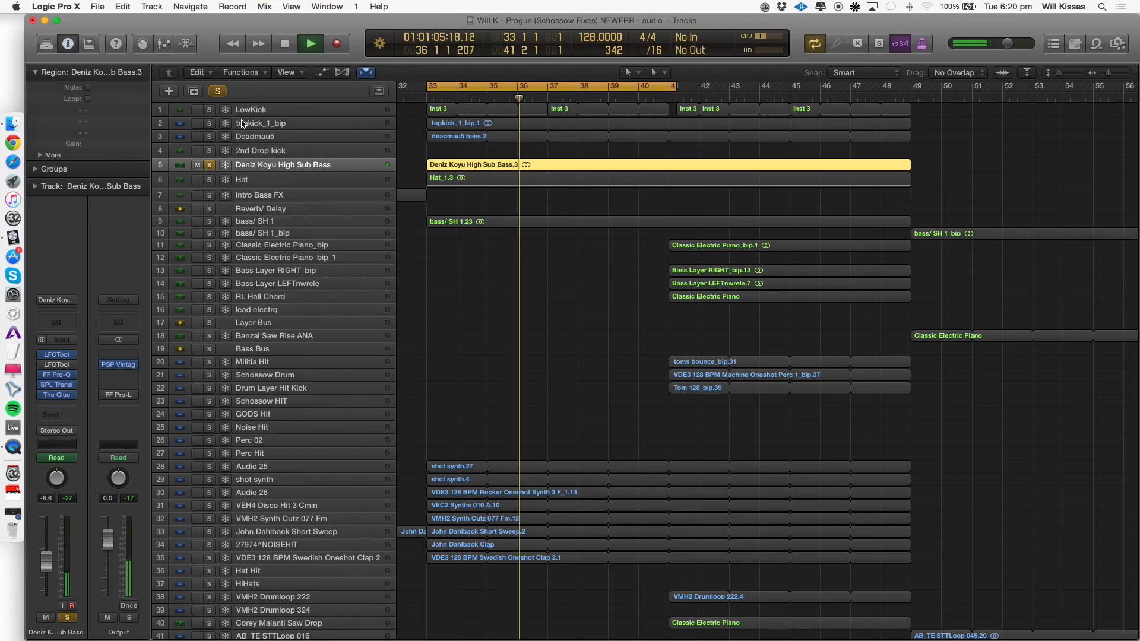
Add LowKick, topkick_1_bip and Deadmau5 to the soloed sub bass and inspect the sub bass's The Glue compressor during playback.
left_click_drag(209, 136, 210, 110)
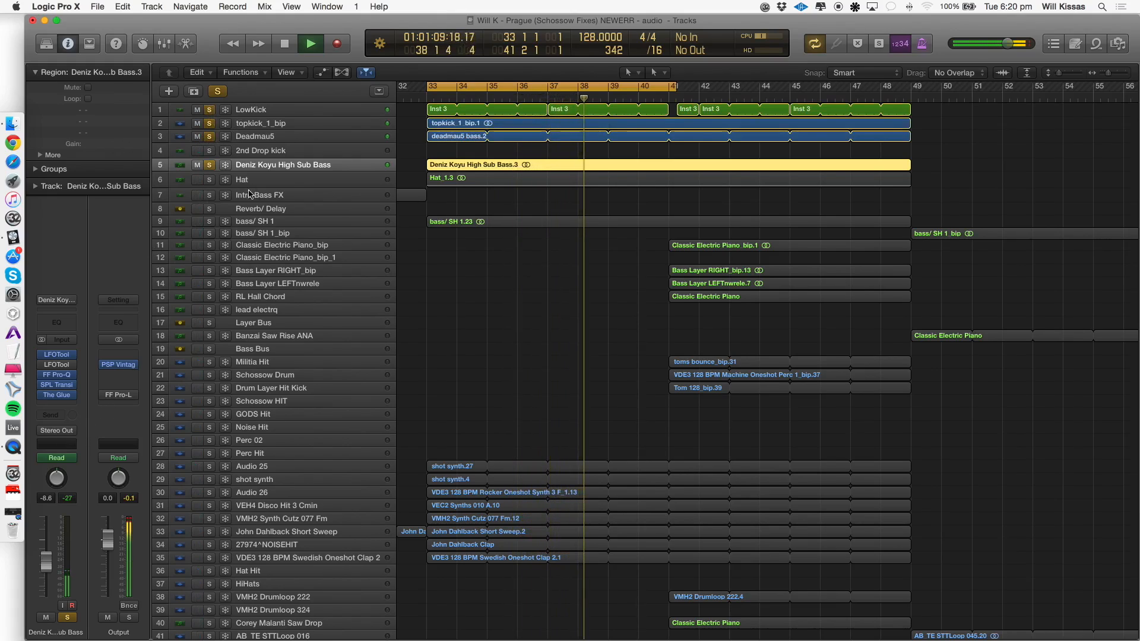
left_click(57, 395)
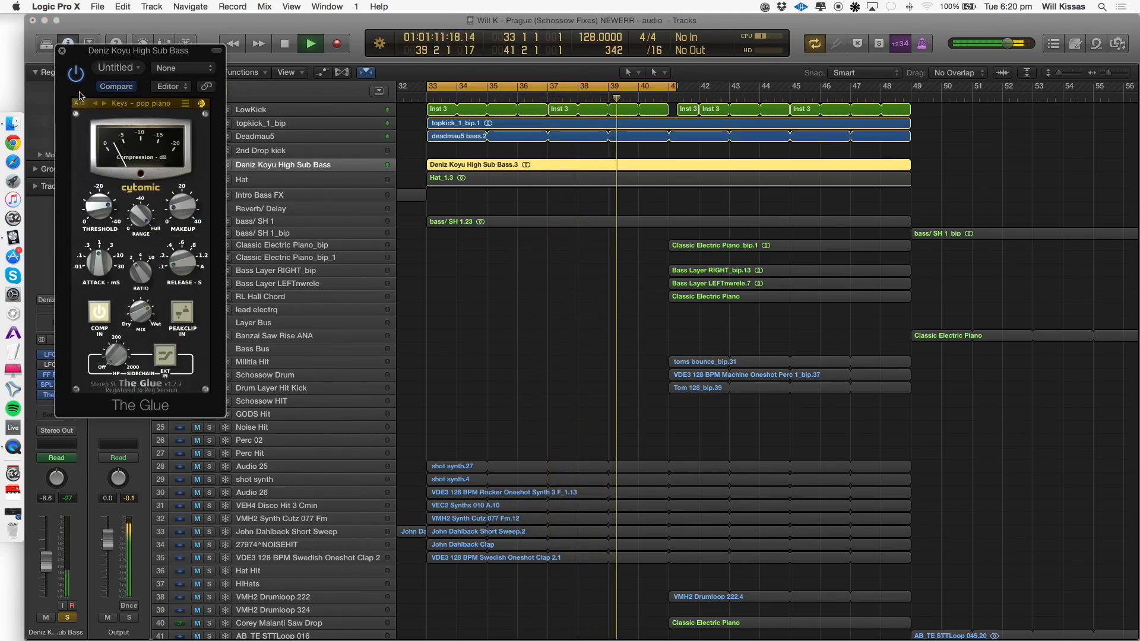
key("space")
left_click(61, 51)
Isolate the Deniz Koyu High Sub Bass again and inspect its FF Pro-Q and SPL Transient Designer settings.
left_click_drag(211, 136, 209, 110)
left_click(59, 375)
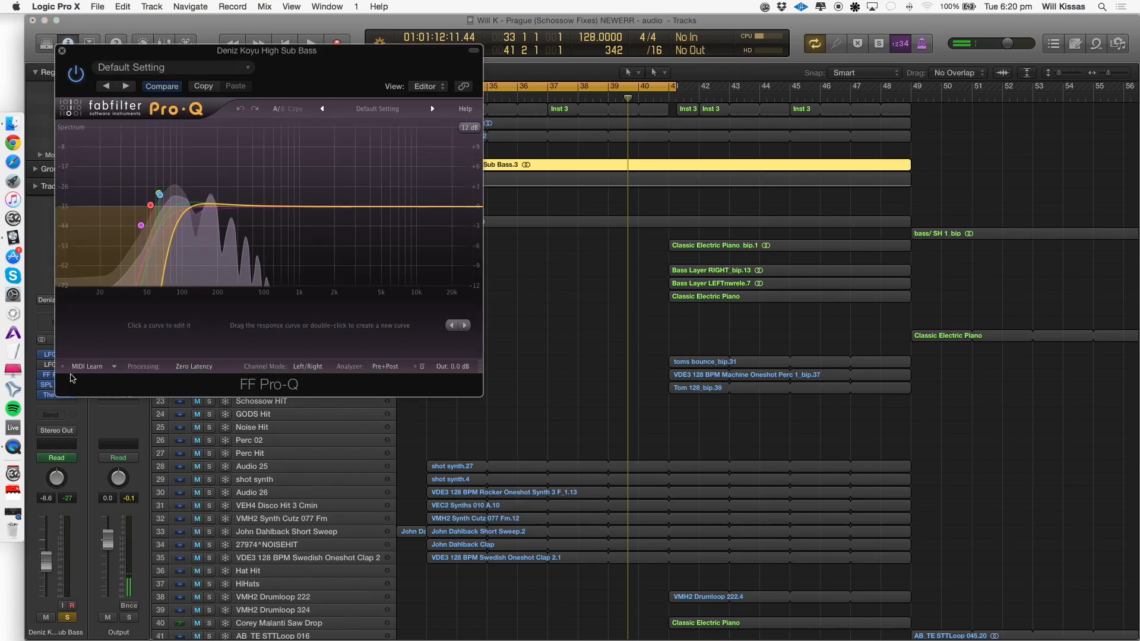
left_click(60, 51)
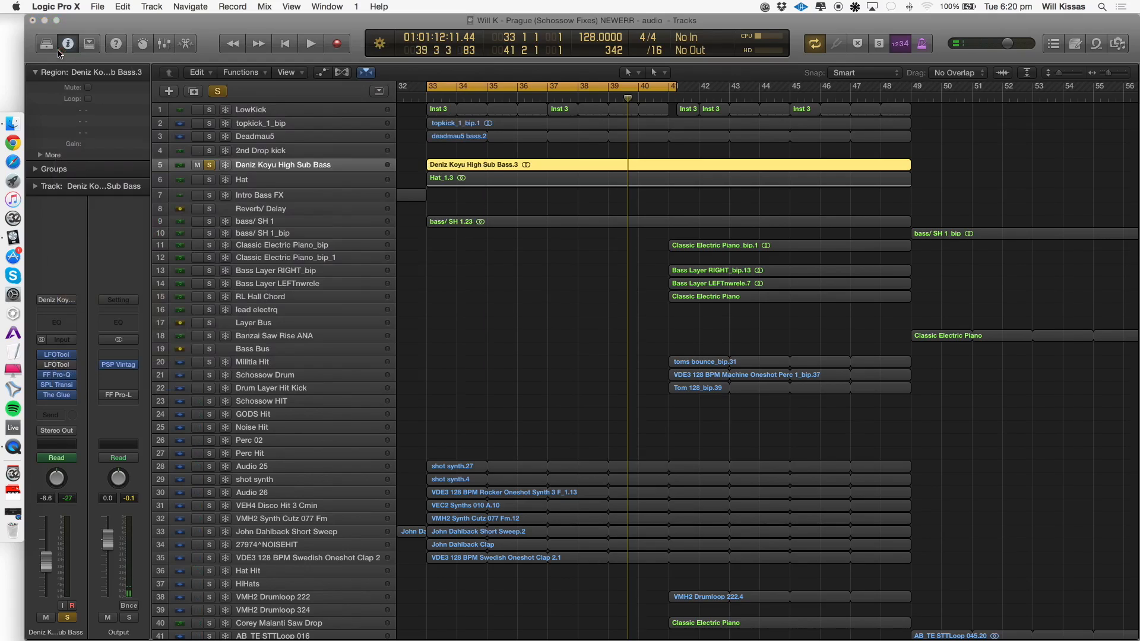
left_click(59, 386)
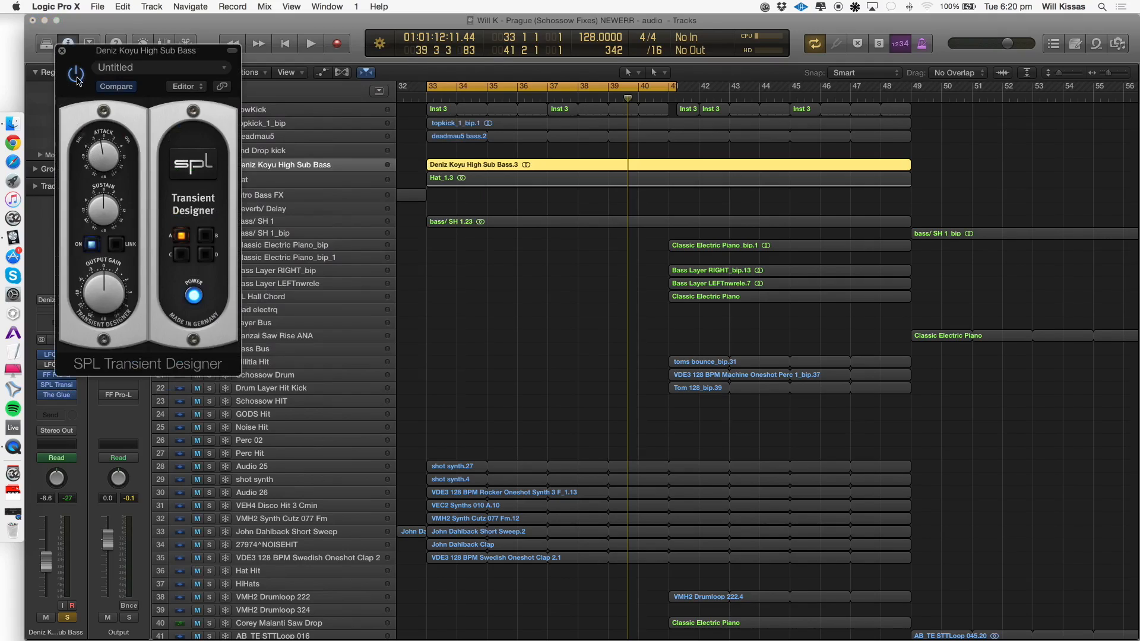
left_click(62, 52)
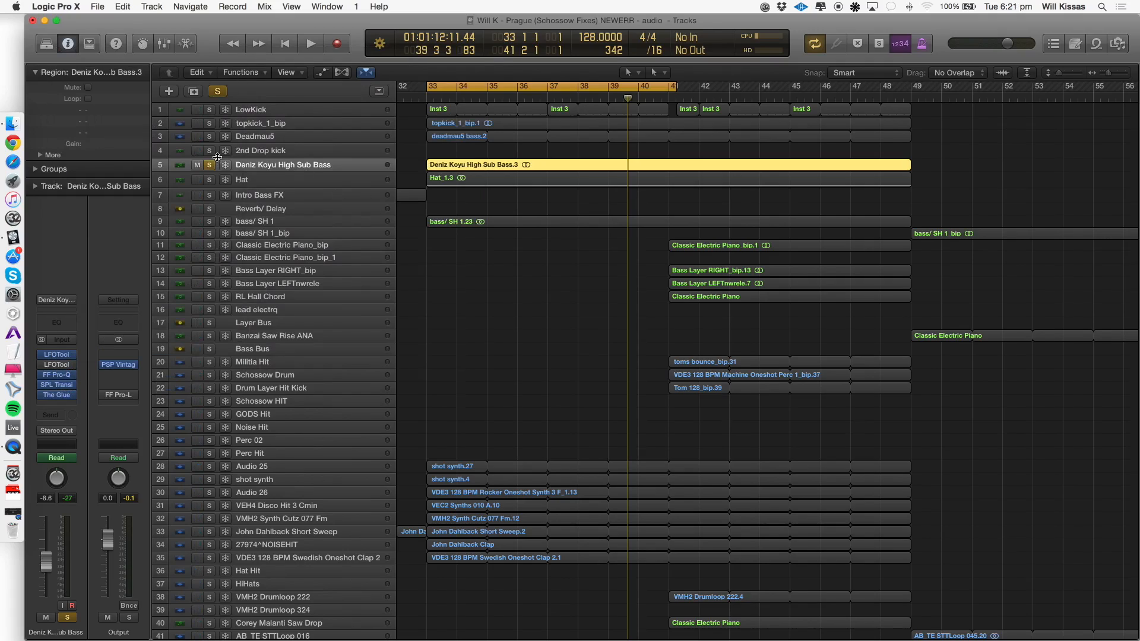
Add LowKick, topkick_1_bip, Deadmau5 and Hat to the soloed sub bass and play them together from bar 33.
left_click_drag(217, 135, 214, 117)
key("space")
key("super+Left")
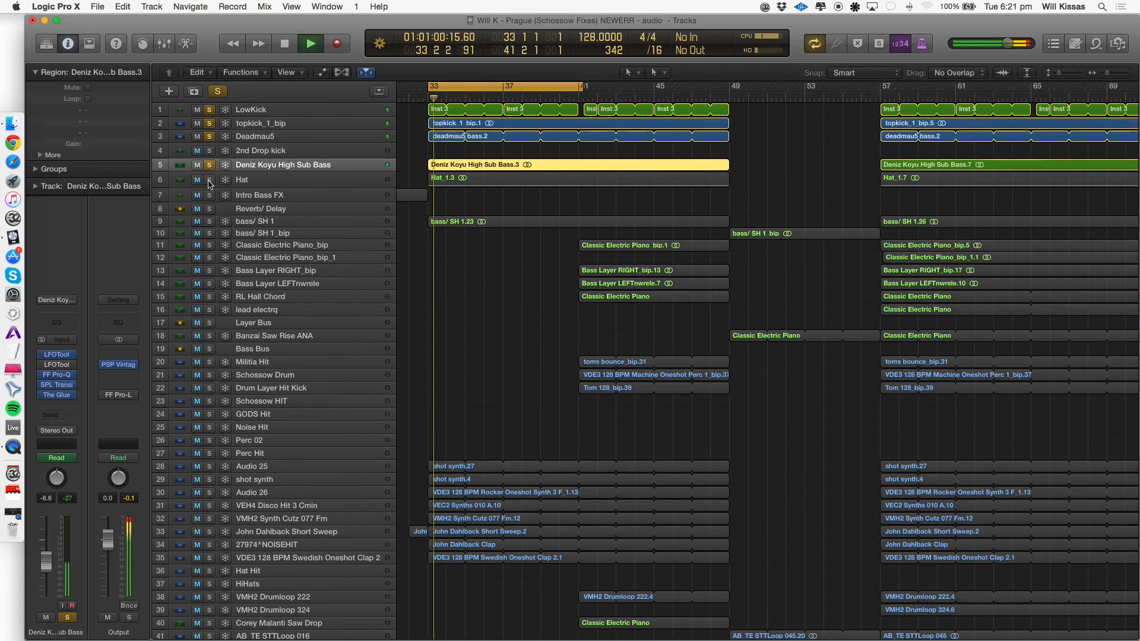
left_click(255, 179)
key("space")
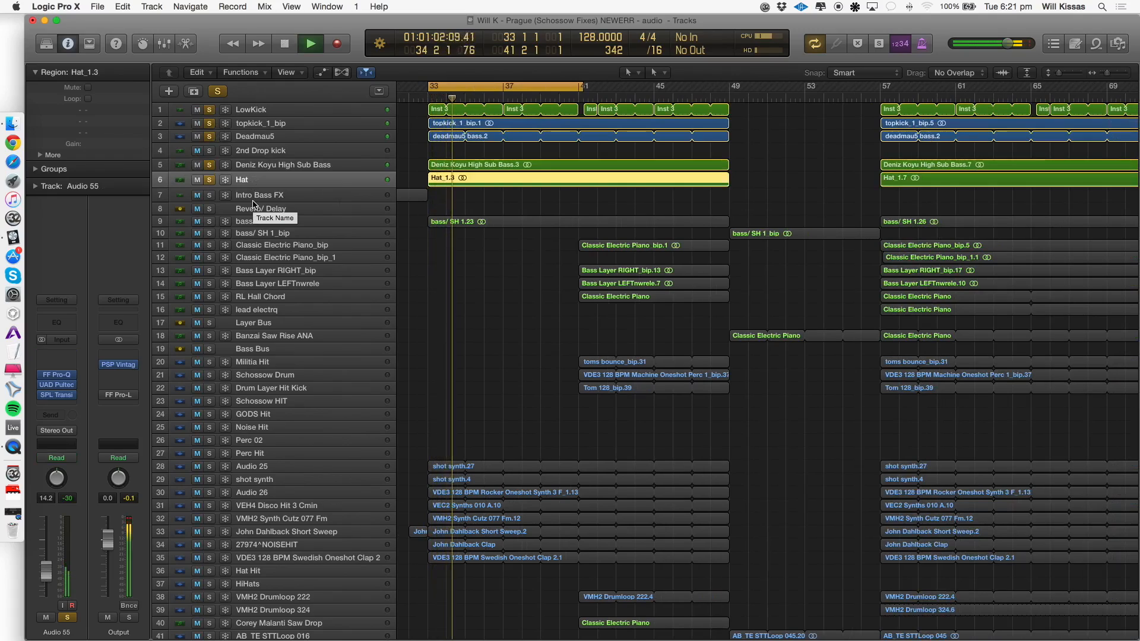
Stop playback, leave only the Hat track soloed and inspect the low cut in its FF Pro-Q.
key("space")
left_click_drag(209, 168, 213, 109)
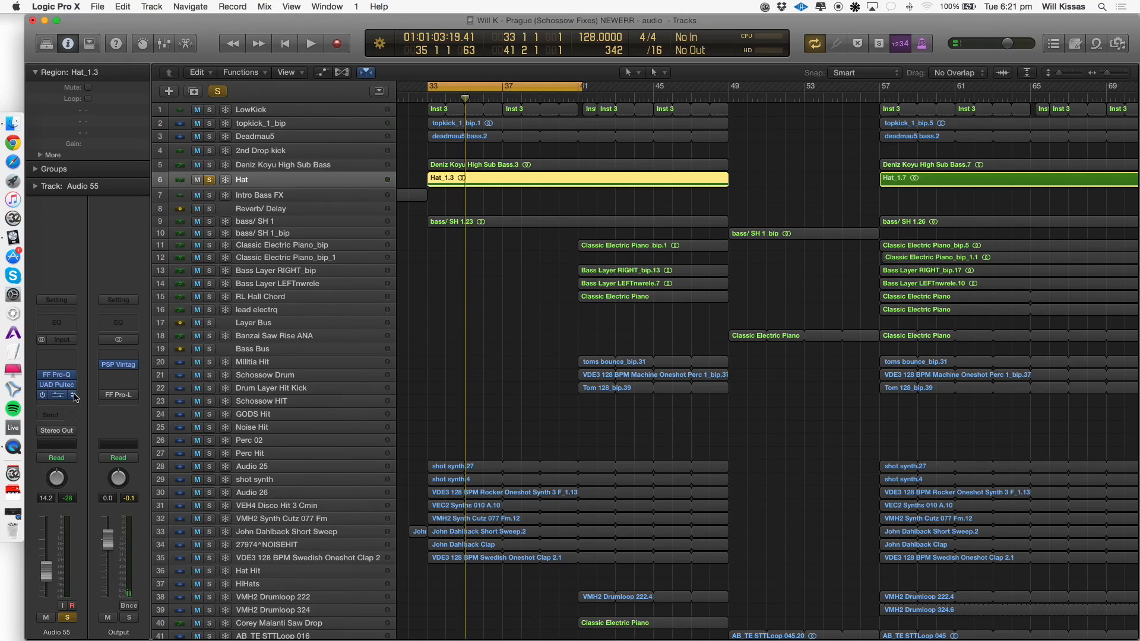
left_click(58, 375)
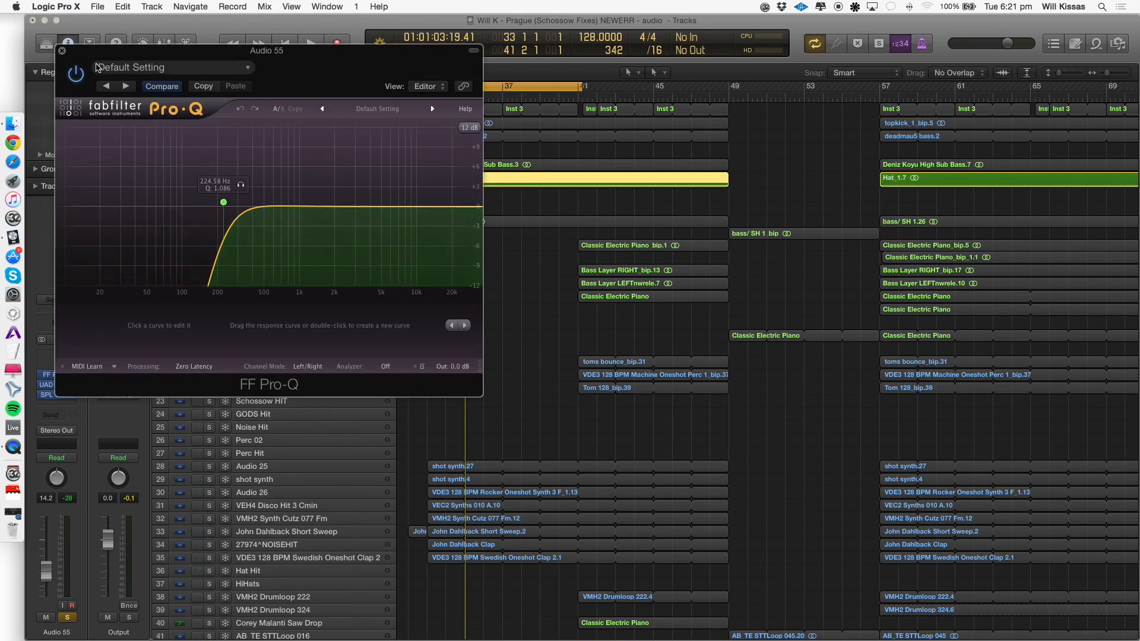
left_click(62, 50)
Inspect the Hat's UAD Pultec-Pro Legacy and toggle its bypass during playback to compare the sound.
left_click(58, 386)
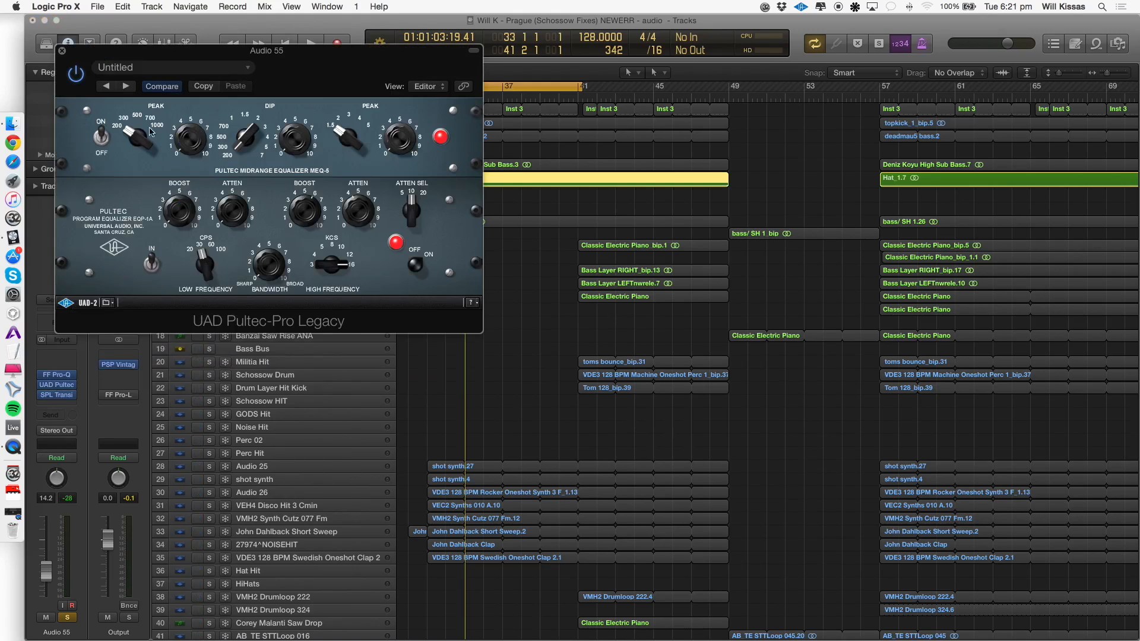
key("space")
left_click(76, 73)
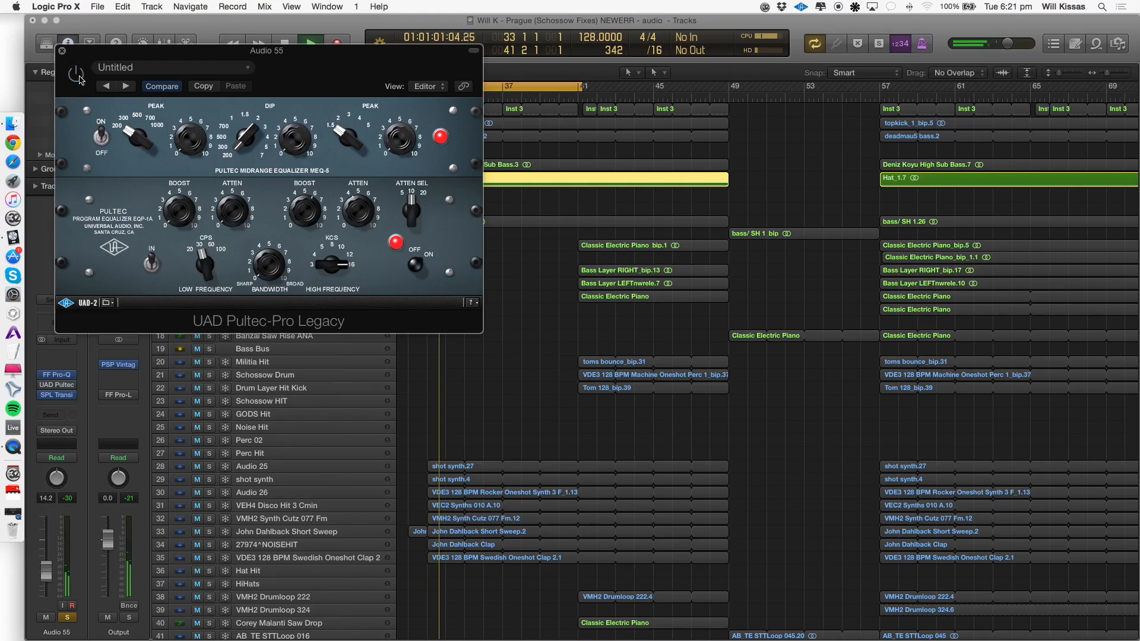
key("space")
left_click(61, 51)
Solo the kicks, Deadmau5, sub bass and Hat with bass/ SH 1 added, and play the combination from bar 33.
left_click_drag(210, 165, 209, 108)
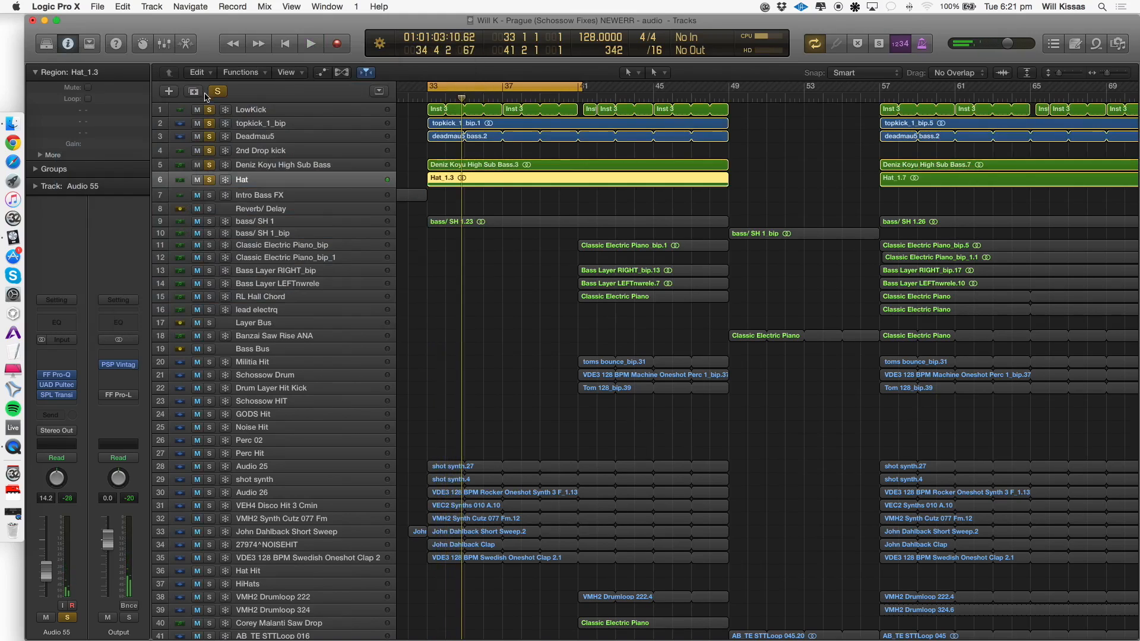
key("space")
key("space")
left_click(252, 222)
left_click(209, 222)
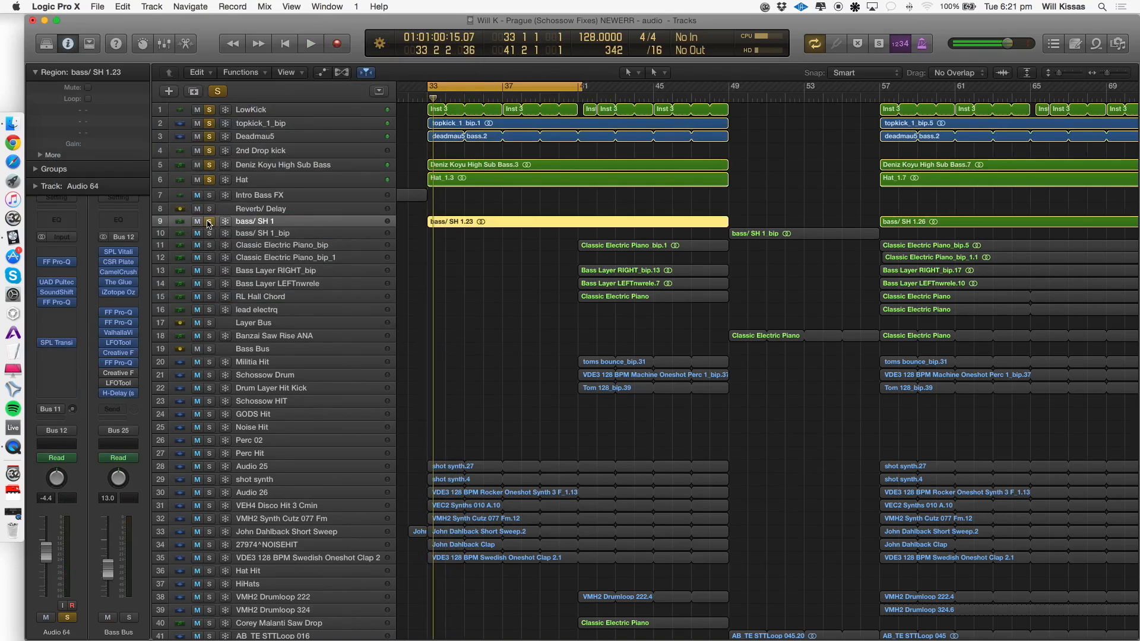
key("space")
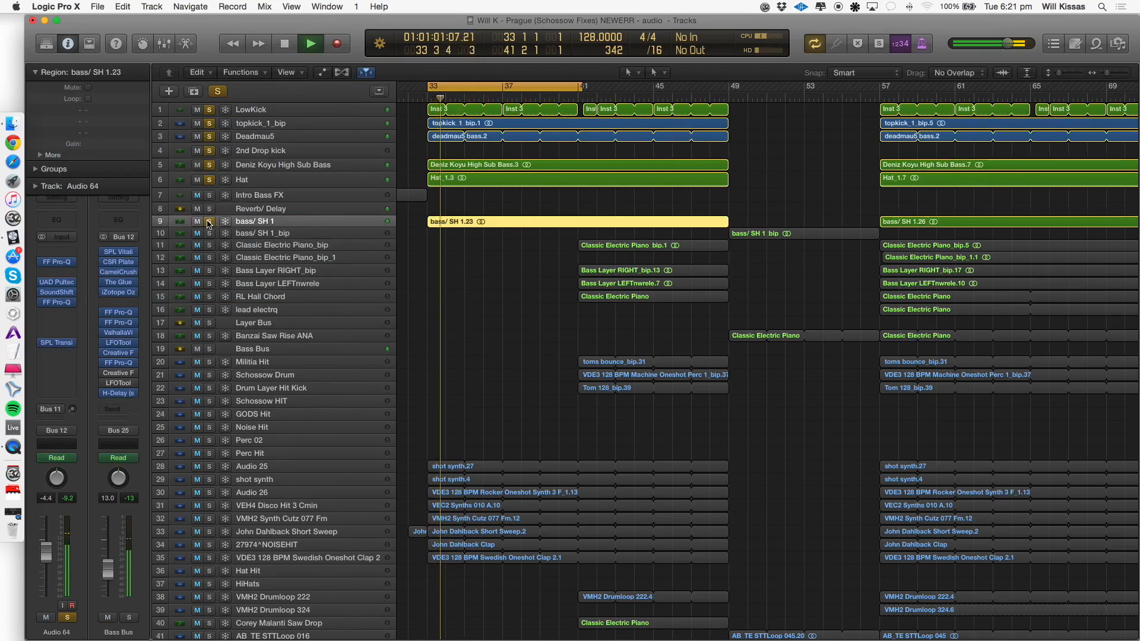
Unsolo the other tracks and play bass/ SH 1 in isolation from bar 33.
key("space")
left_click_drag(209, 178, 210, 111)
key("space")
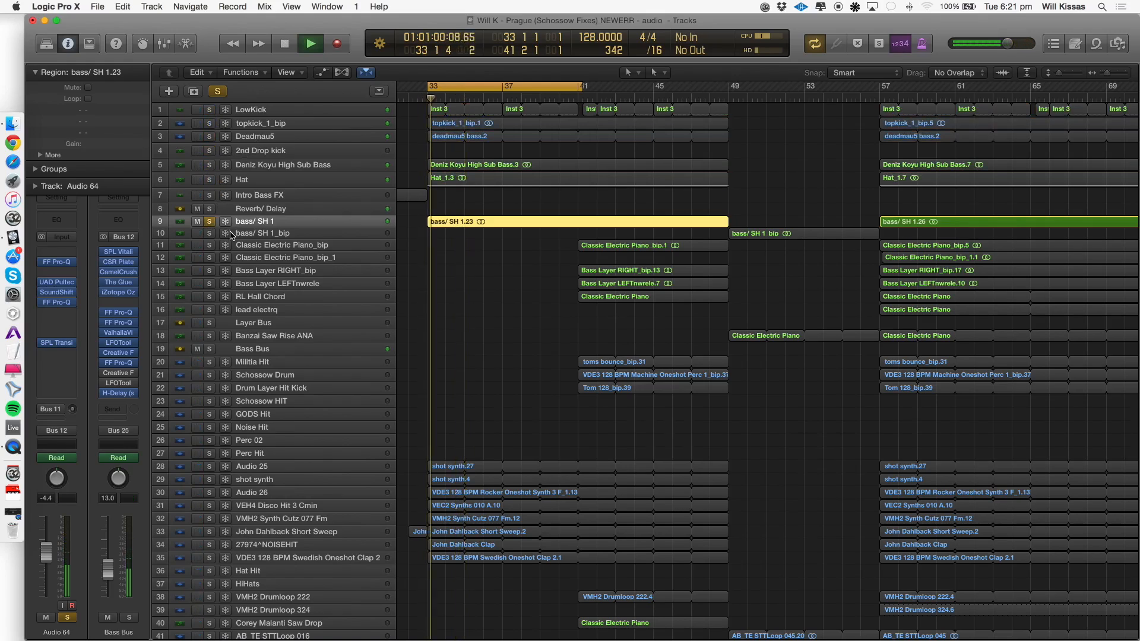
key("space")
Browse the track contents of the project "Will K - FUNK (Bussing to 1 Reverb/ Filter)" for import.
key("super+Left")
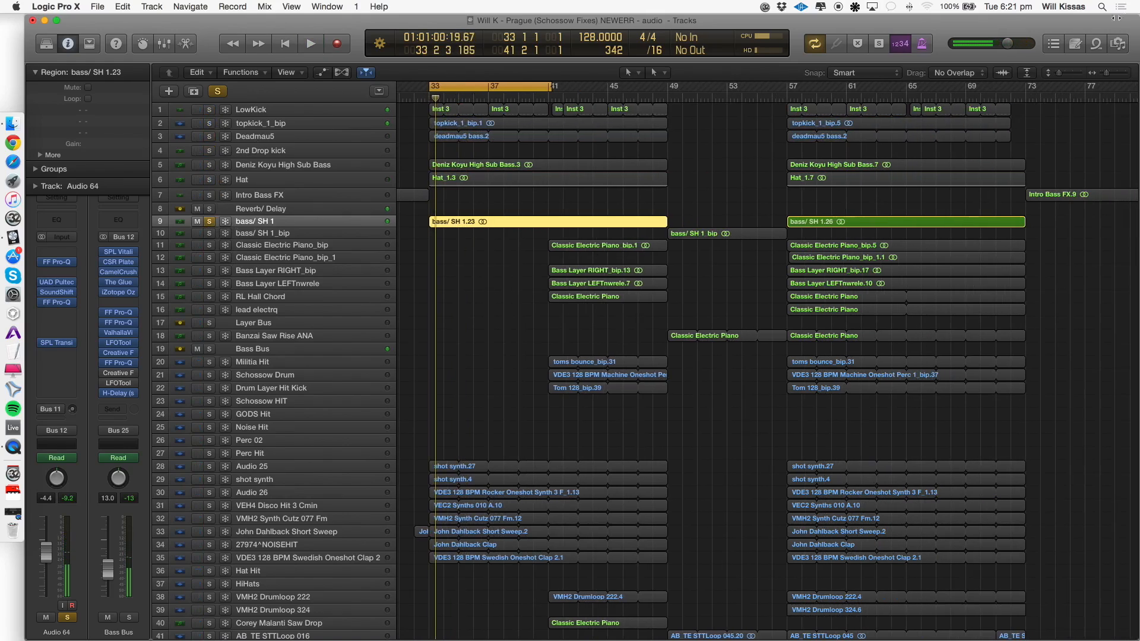
left_click(1095, 44)
double_click(988, 267)
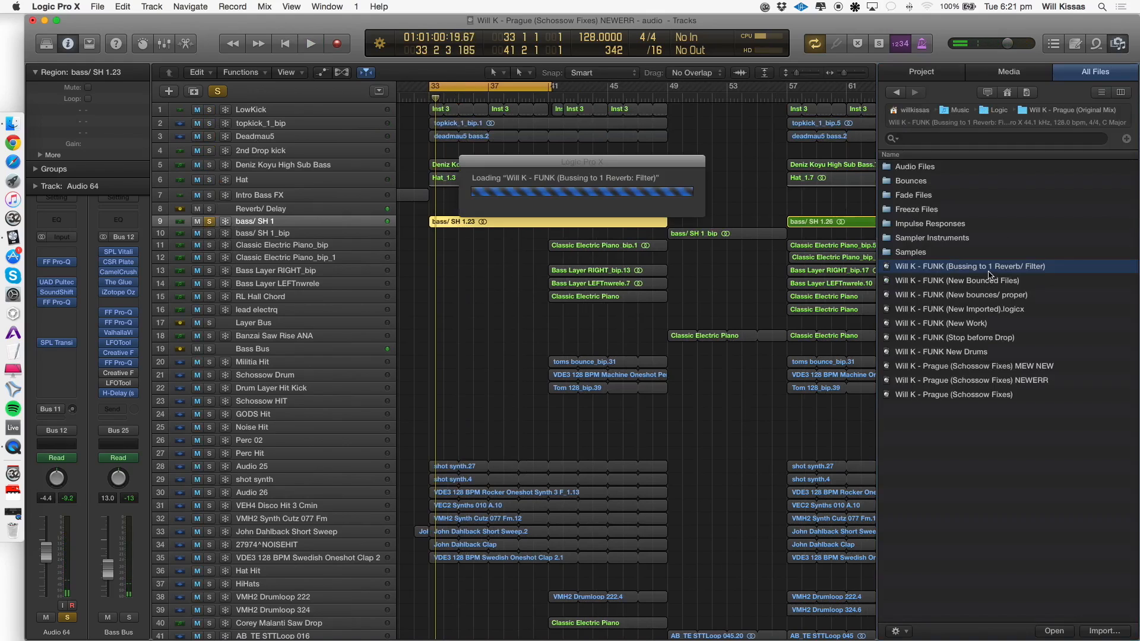
scroll(949, 278, "down", 2)
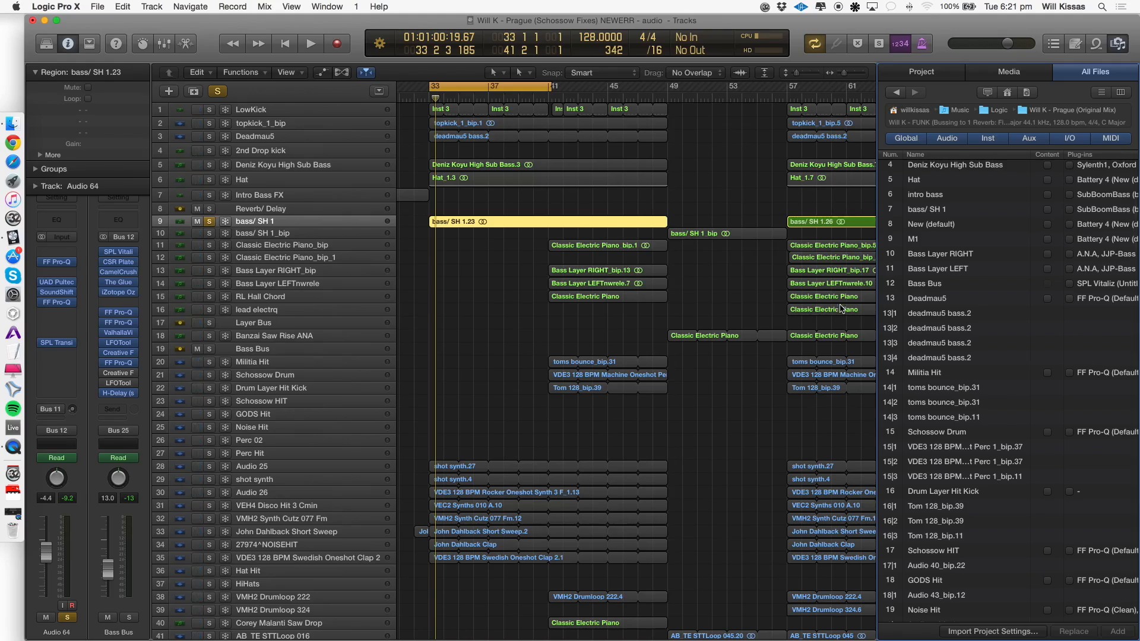
Import the original bass/ SH 1 track with its content, plug-ins and Bass Bus aux into the current project.
left_click(973, 198)
left_click(977, 210)
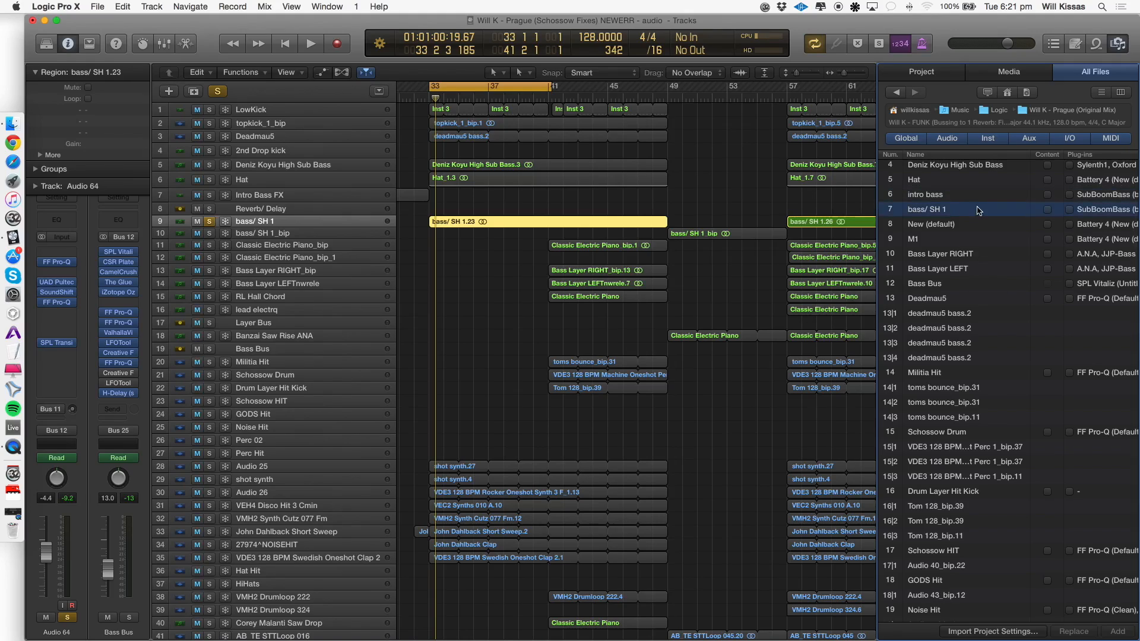
left_click(1118, 632)
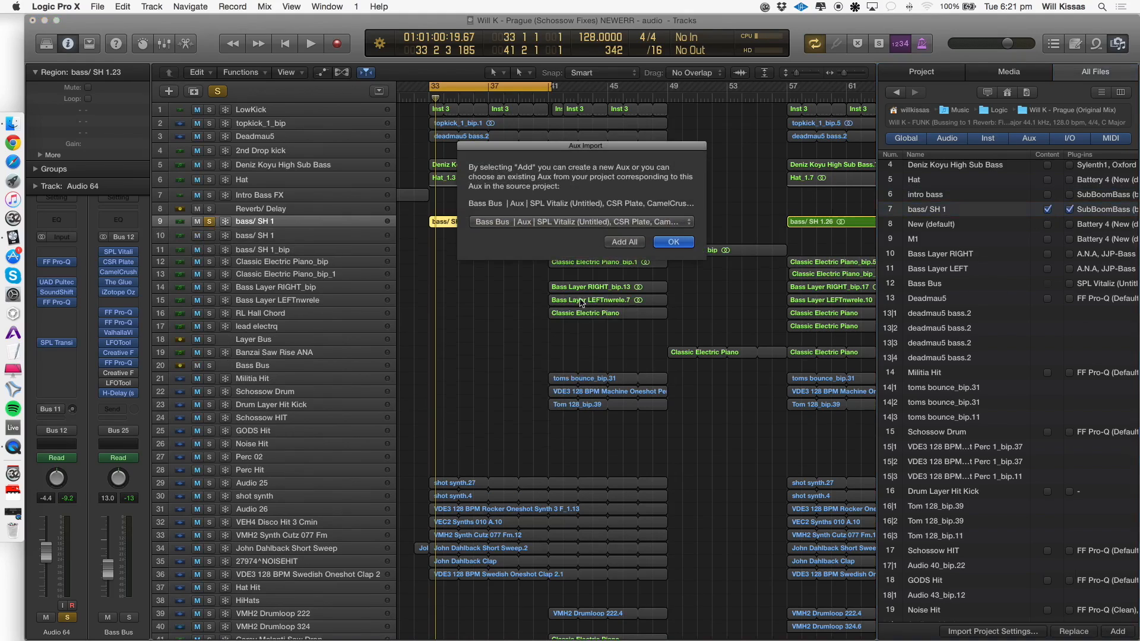
left_click(667, 240)
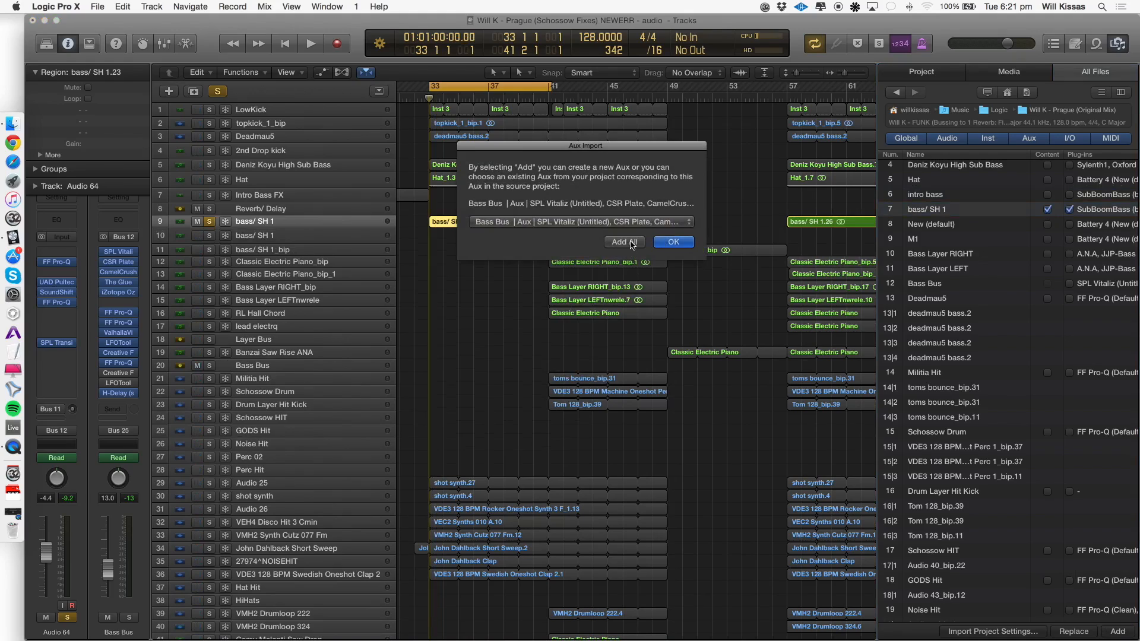
Solo only the imported bass/ SH 1 track, bypass its insert effects and play the sound from bar 33.
left_click(343, 237)
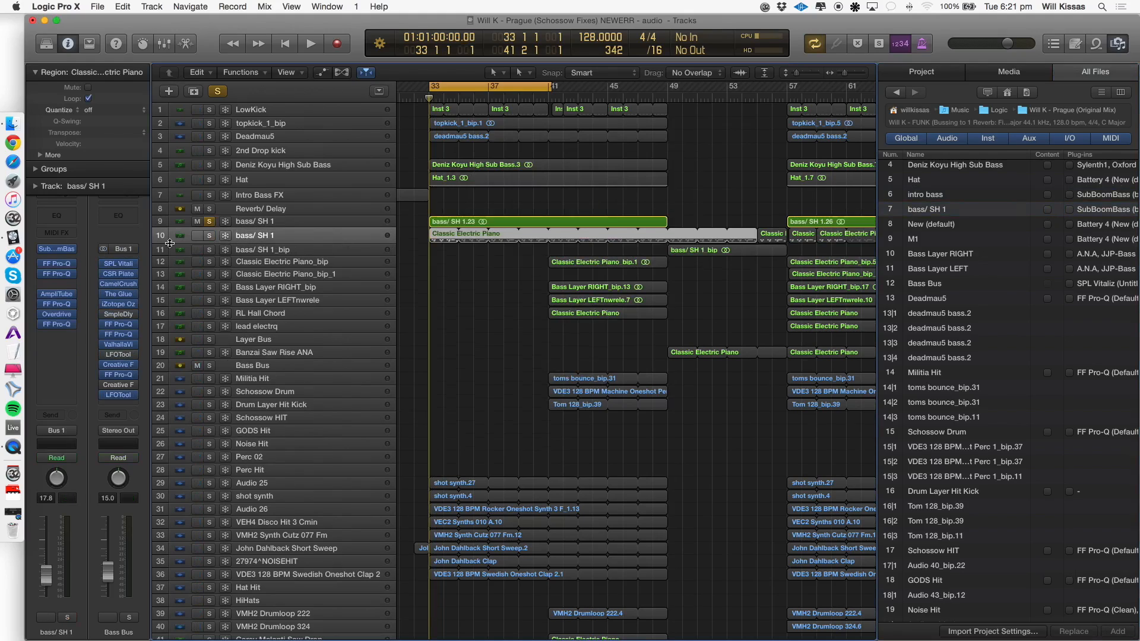
left_click(209, 235, "alt")
key("space")
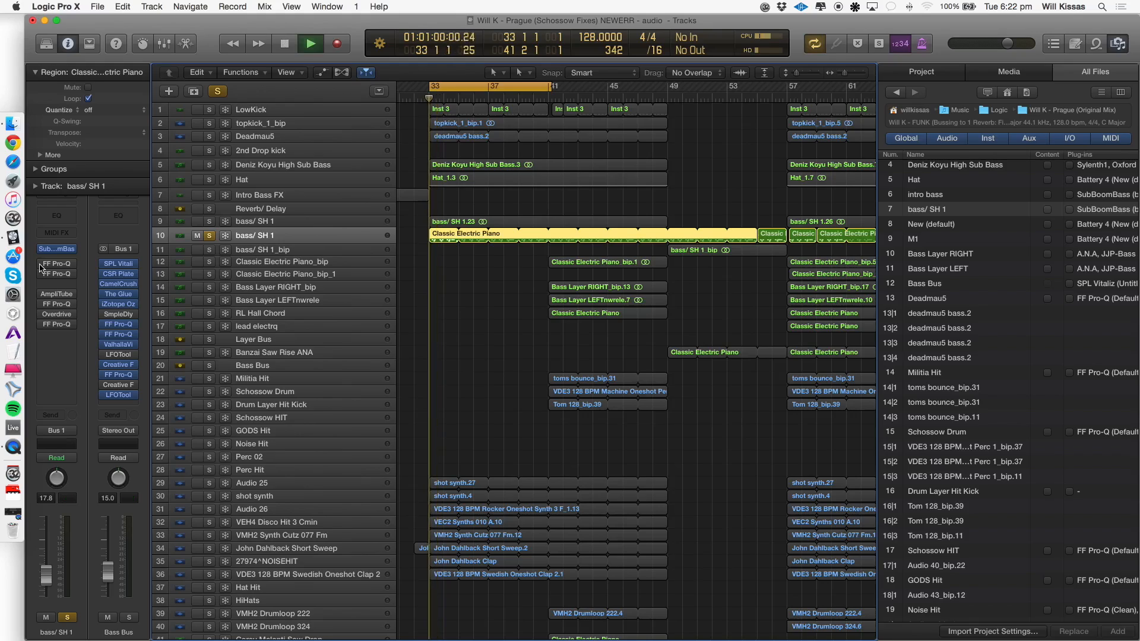
key("space")
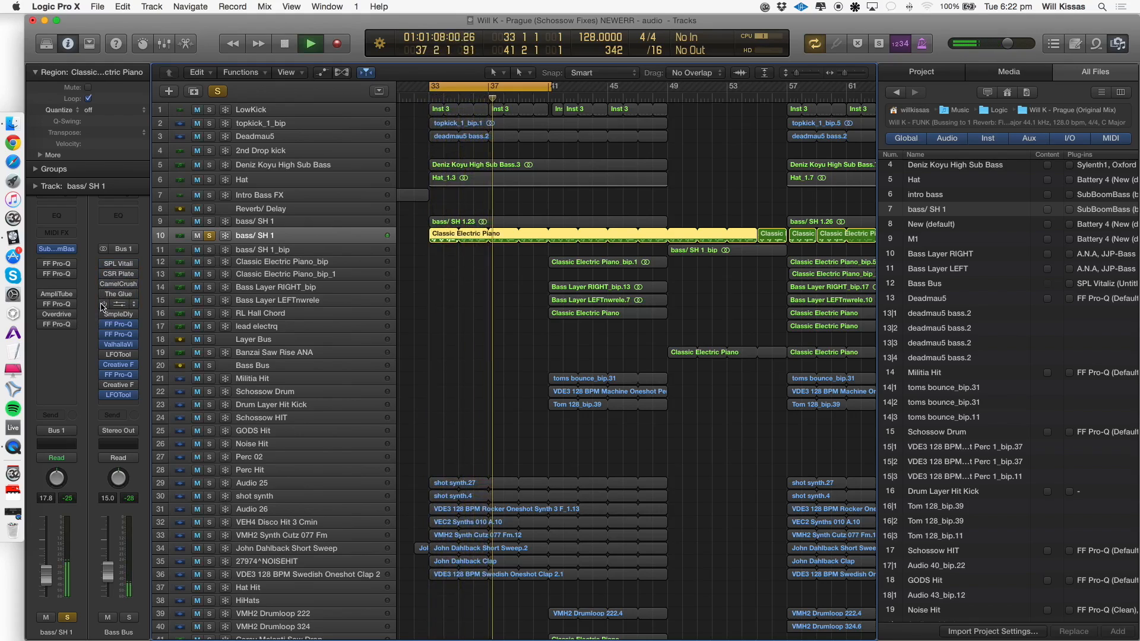
Re-enable the imported bass's first two FF Pro-Q equalizers, inspect their curves, and replay it with AmpliTube switched on.
left_click(56, 264)
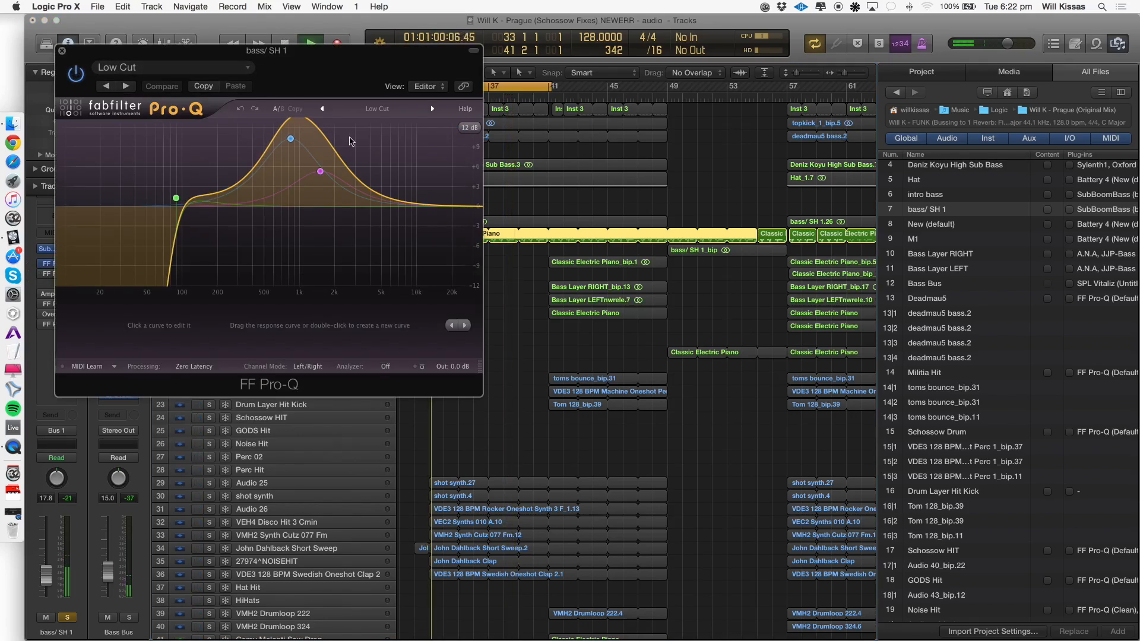
left_click_drag(109, 45, 346, 70)
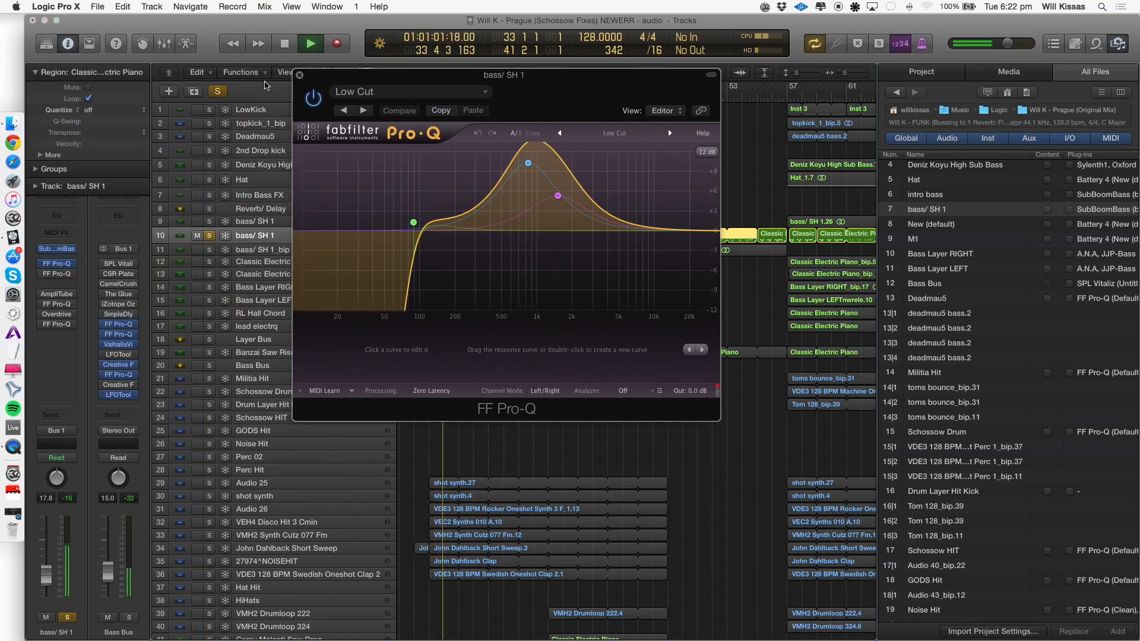
left_click(299, 76)
left_click(57, 274)
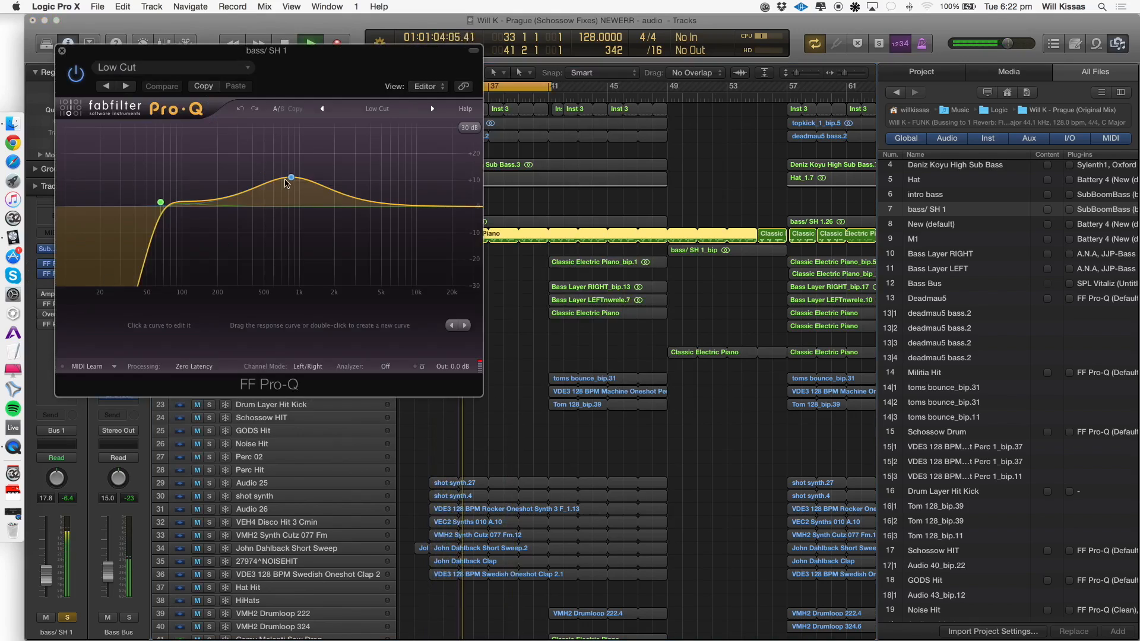
left_click(62, 51)
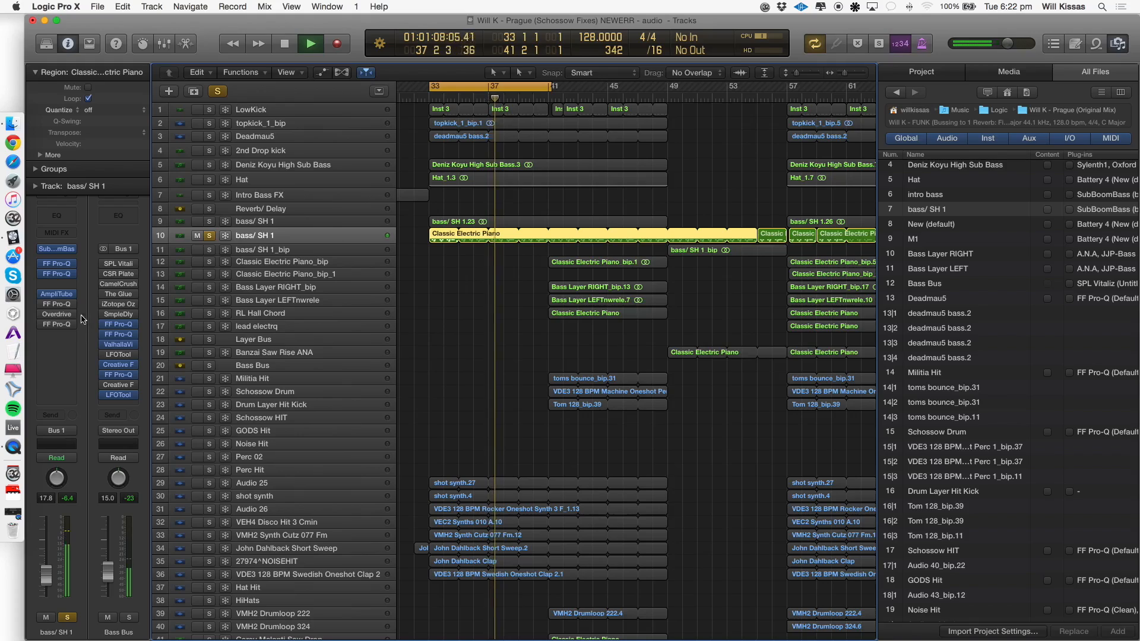
key("space")
key("space")
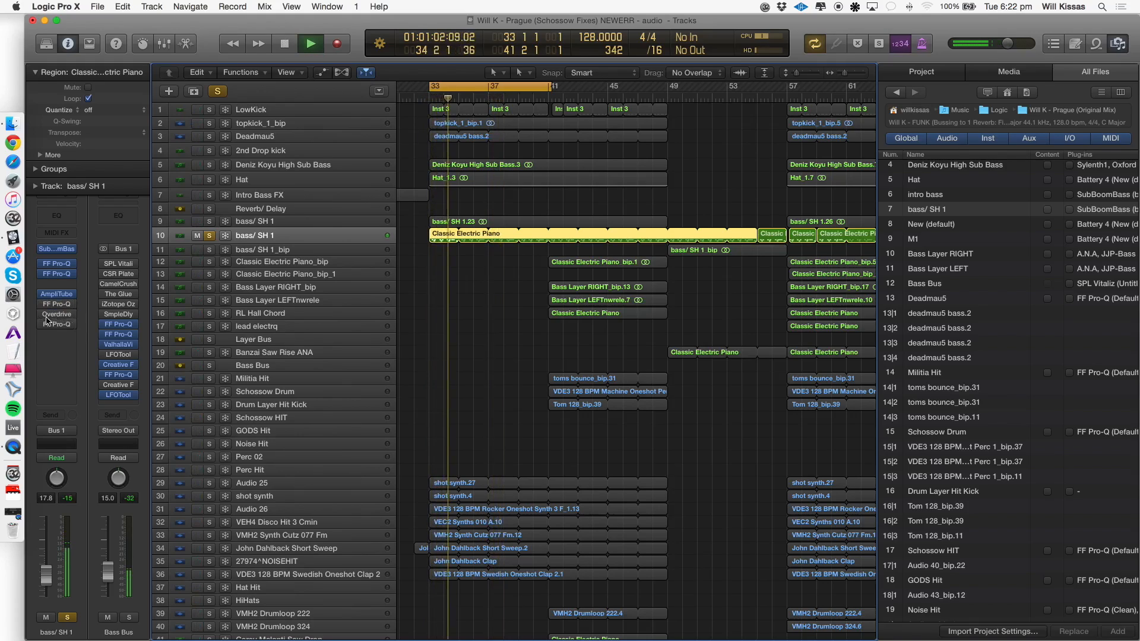
Re-enable Overdrive and the last two FF Pro-Q equalizers on the imported bass during playback, and inspect both equalizer curves.
left_click(71, 303)
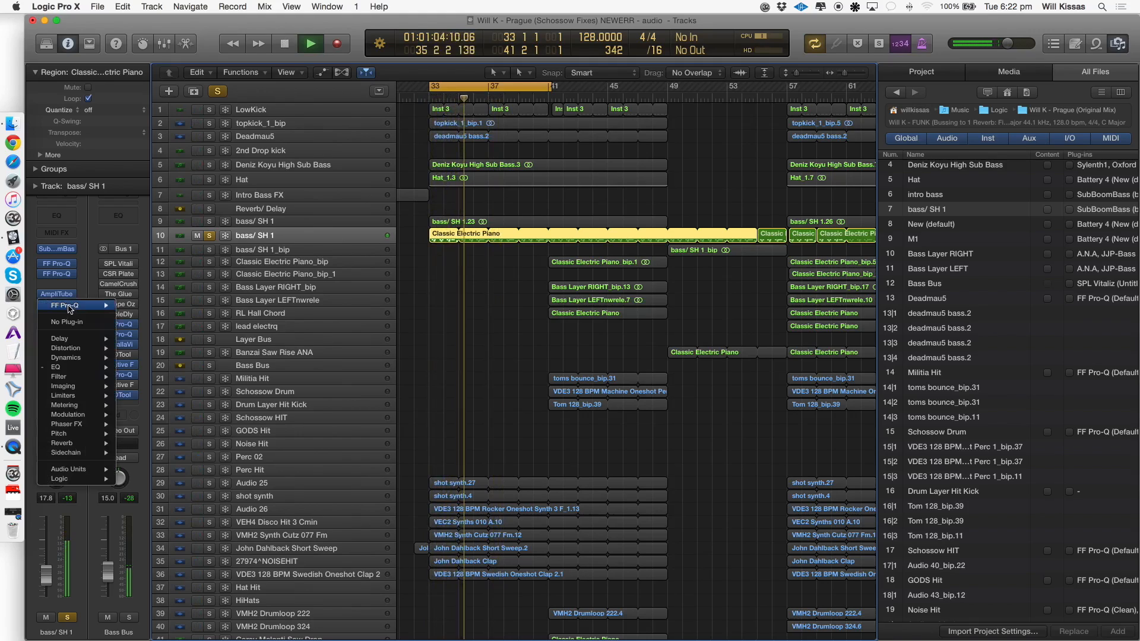
left_click(67, 294)
left_click(69, 305)
left_click(63, 305)
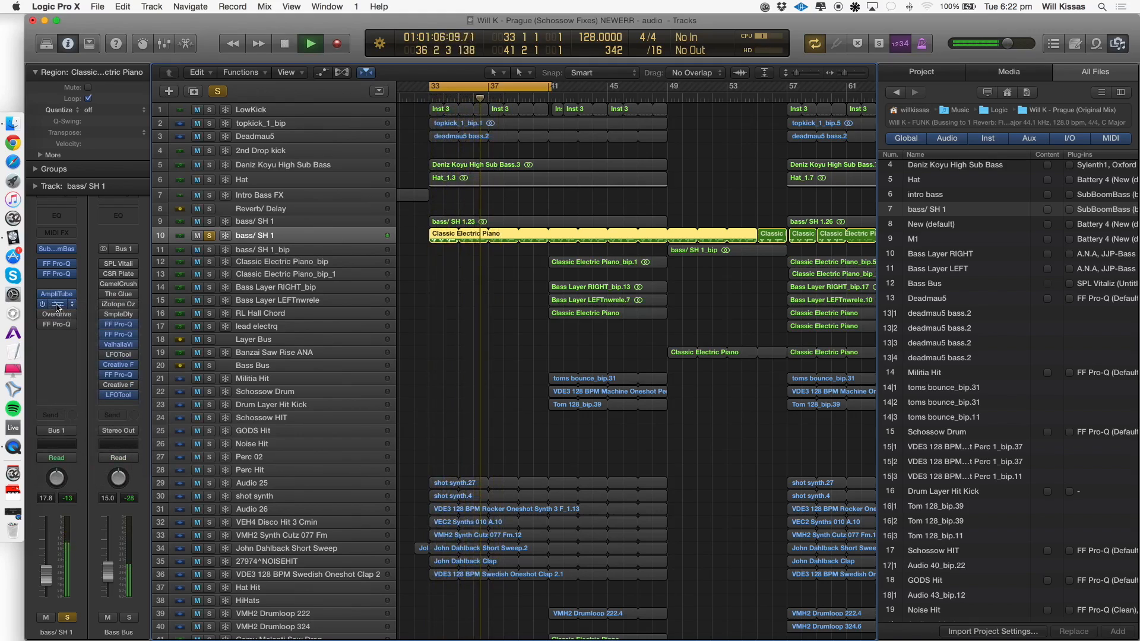
left_click(57, 304)
left_click(355, 165)
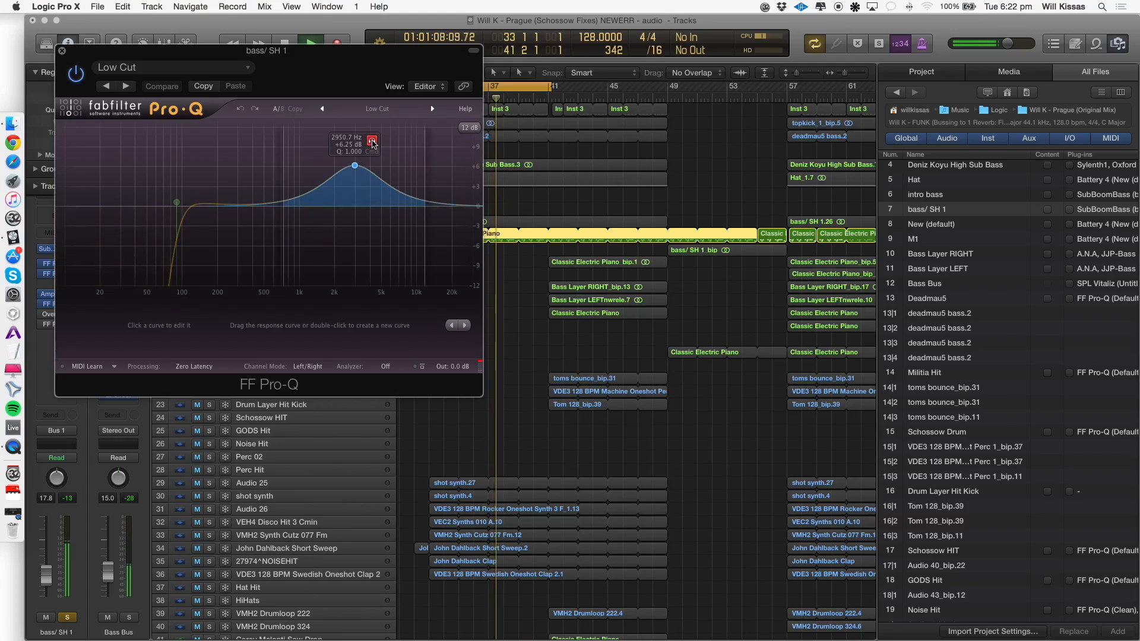
left_click(62, 51)
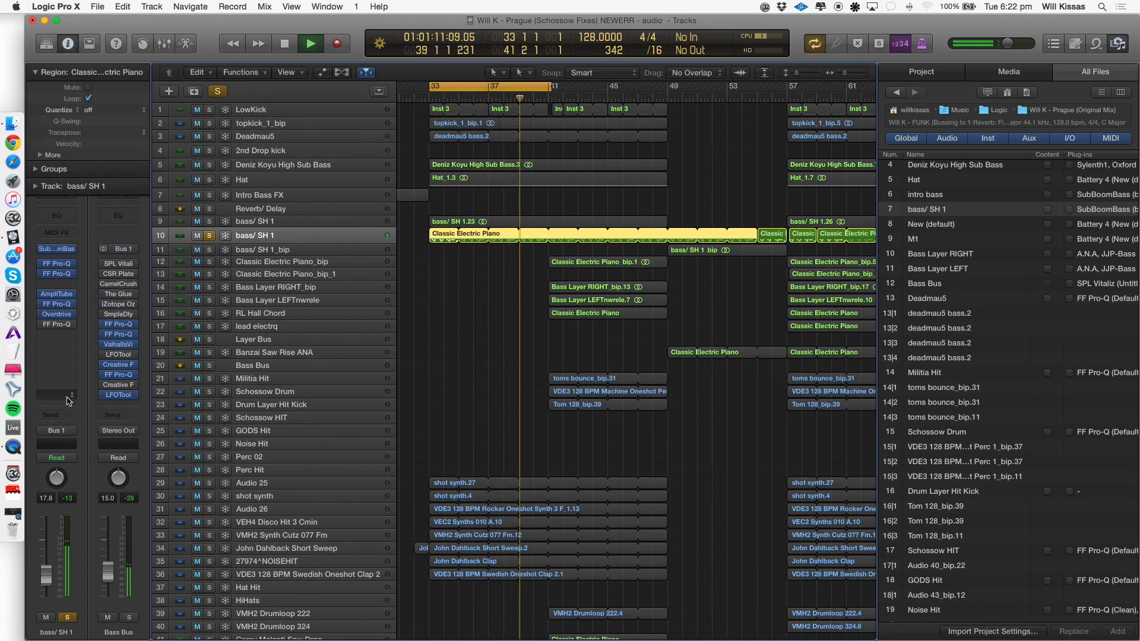
left_click(57, 325)
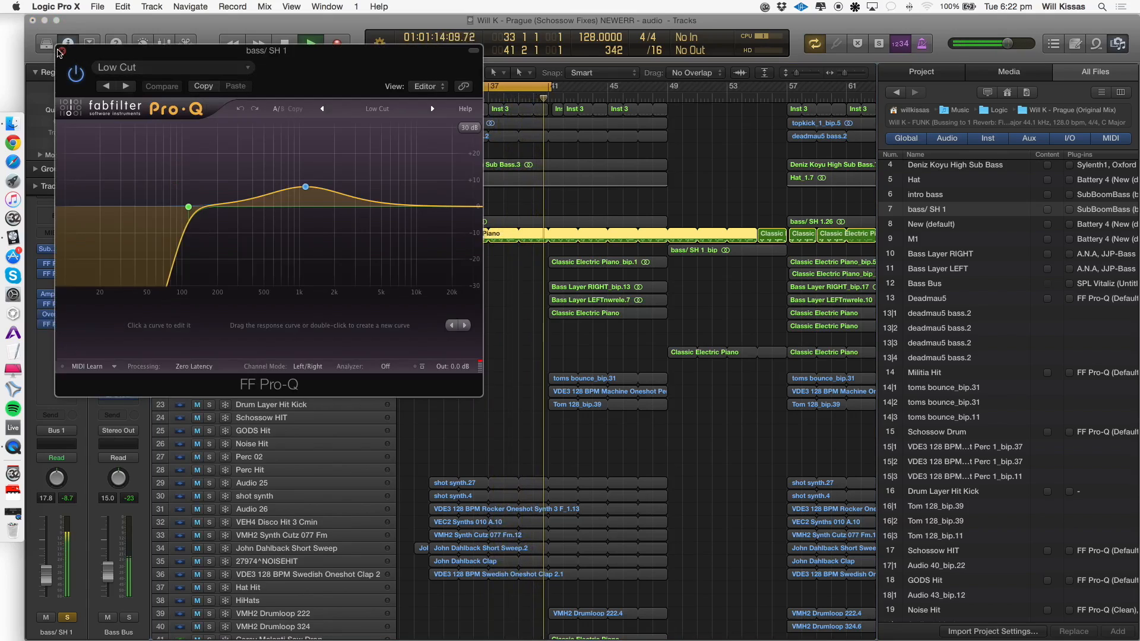
left_click(62, 51)
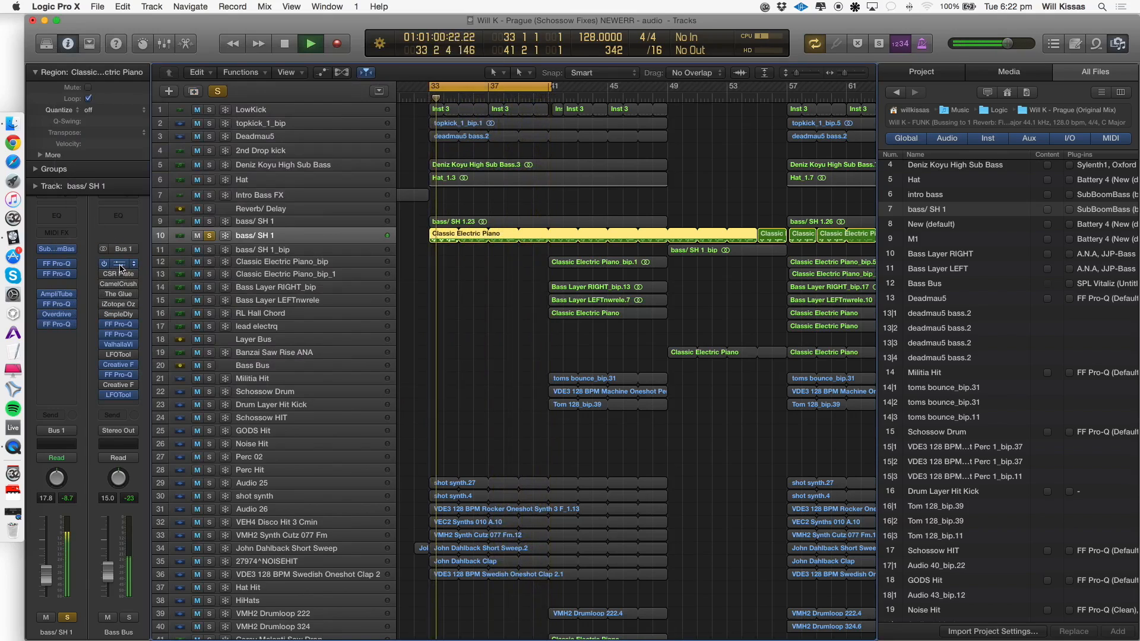
Re-enable SPL Vitalizer, CSR Plate, CamelCrusher and The Glue on the Bass Bus during playback, and inspect the CamelCrusher settings.
left_click(118, 264)
left_click(62, 51)
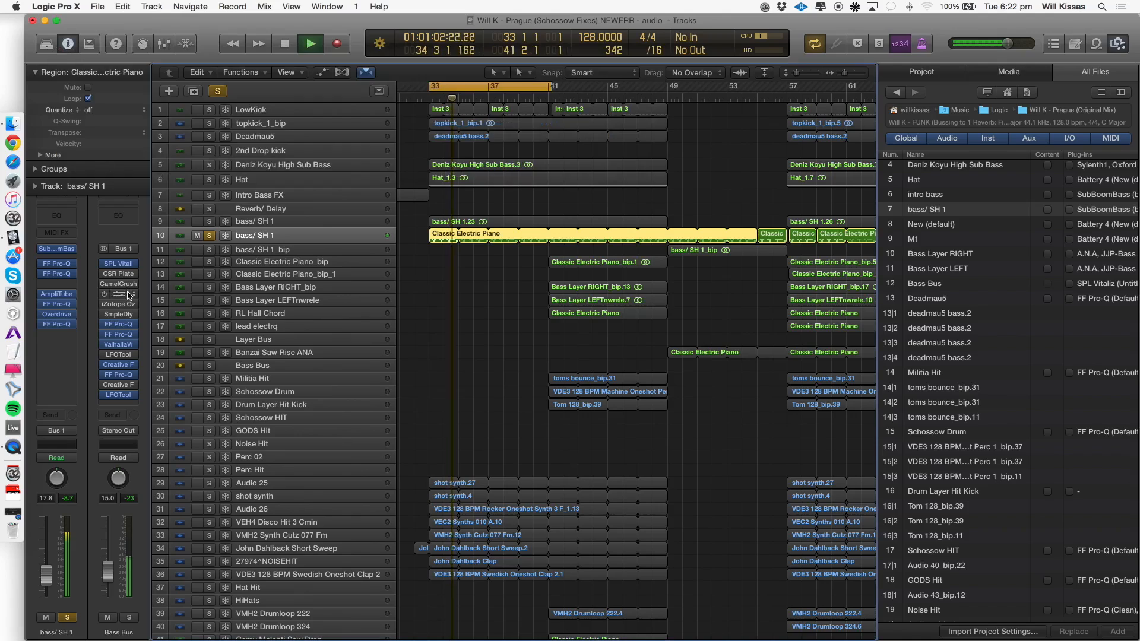
left_click(105, 284)
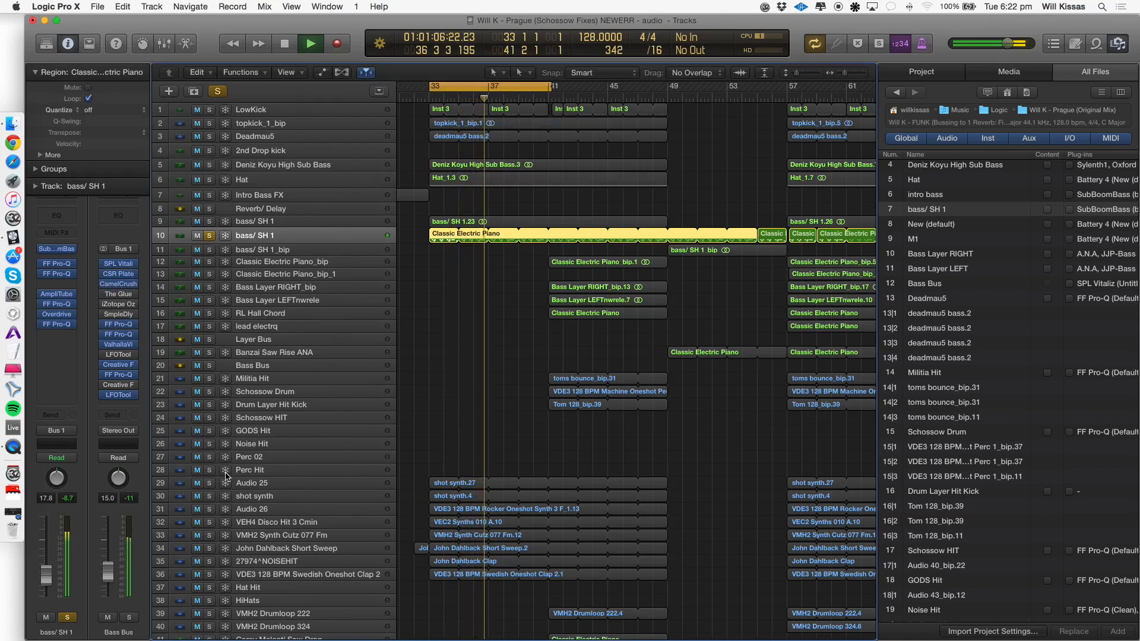
left_click(119, 285)
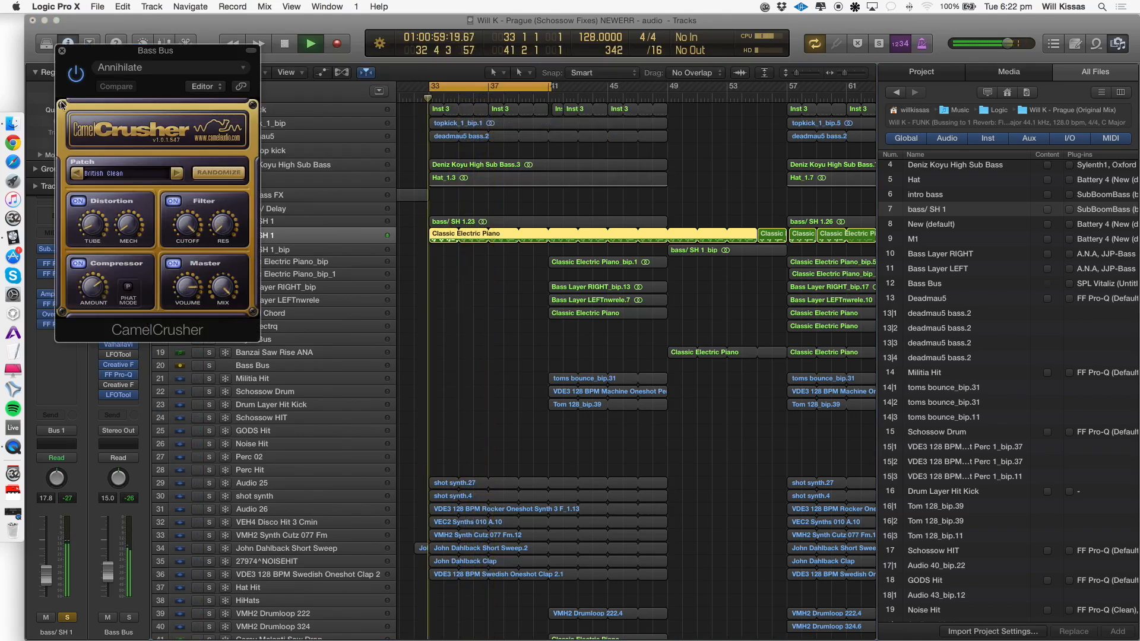
left_click(61, 51)
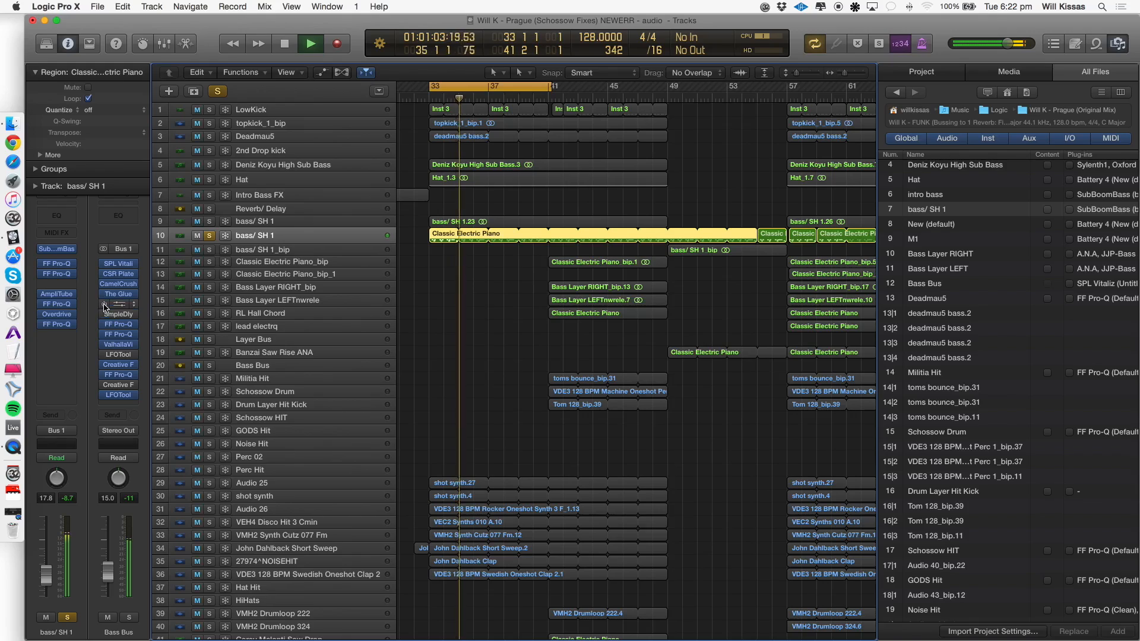
Re-enable the iZotope Ozone 5 Exciter on the Bass Bus, inspect its bands without the presets list, and replay the bass from bar 33.
key("space")
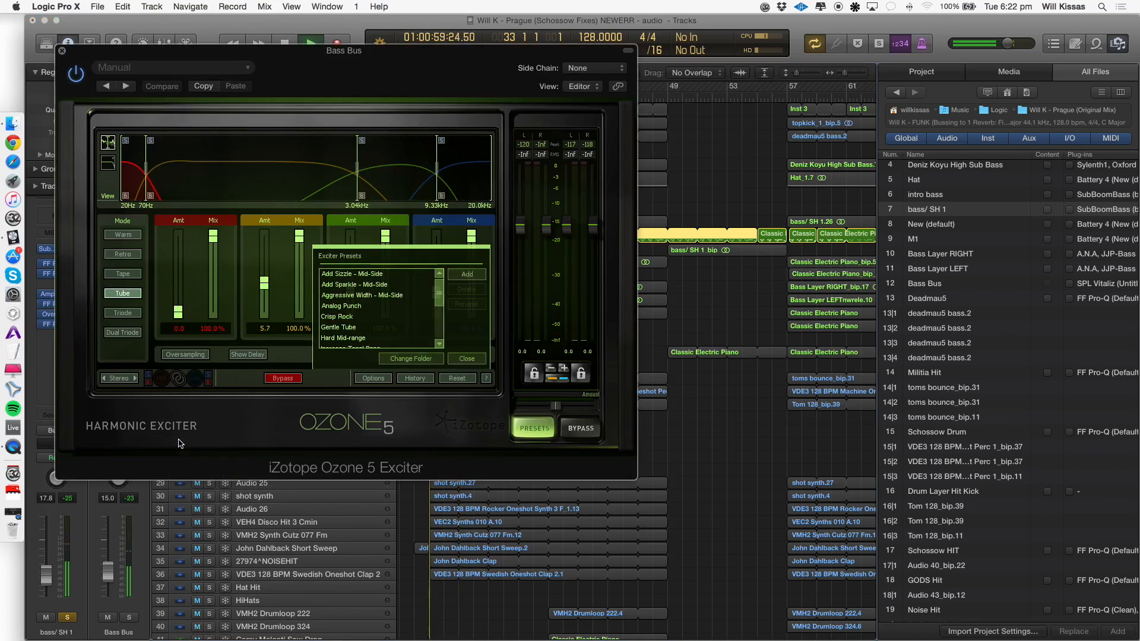
left_click(473, 361)
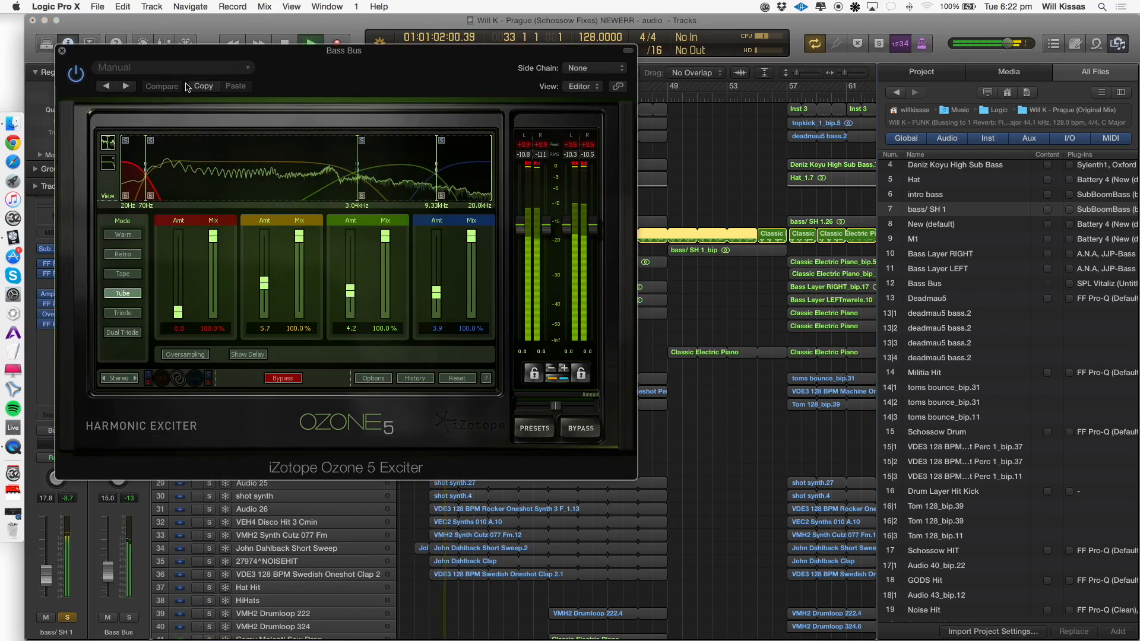
left_click(537, 425)
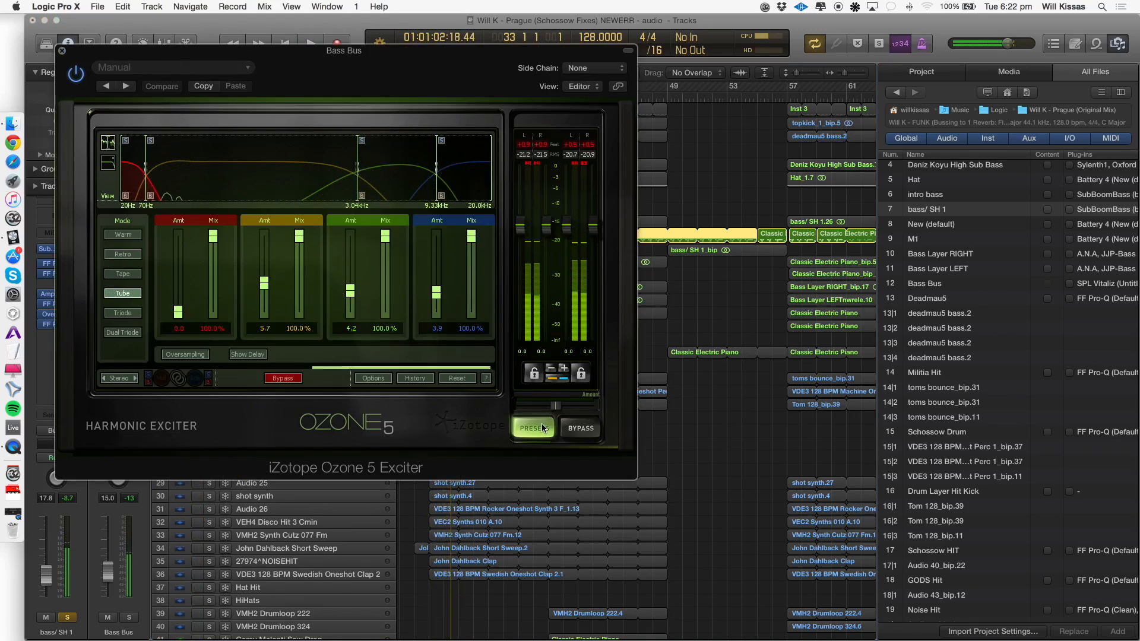
left_click(534, 427)
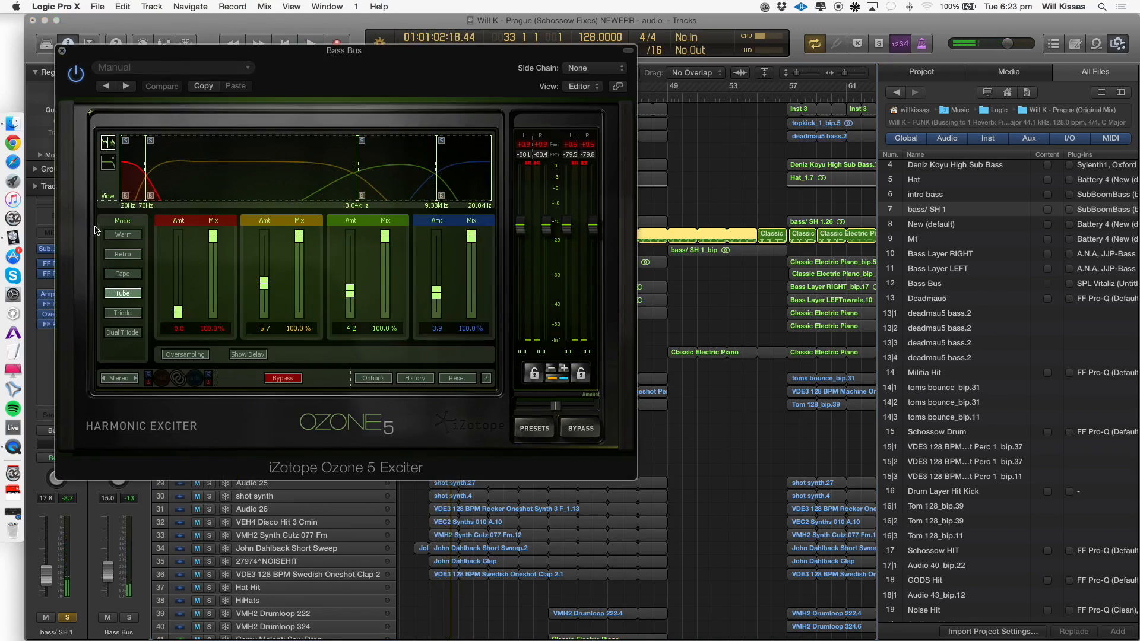
left_click(62, 51)
key("space")
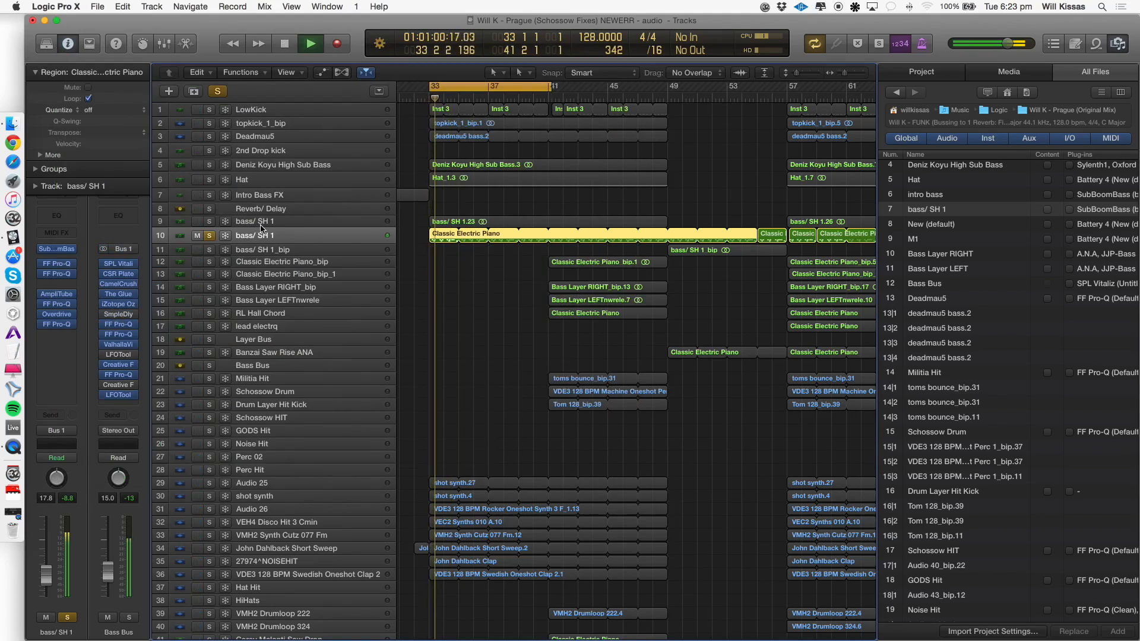
key("space")
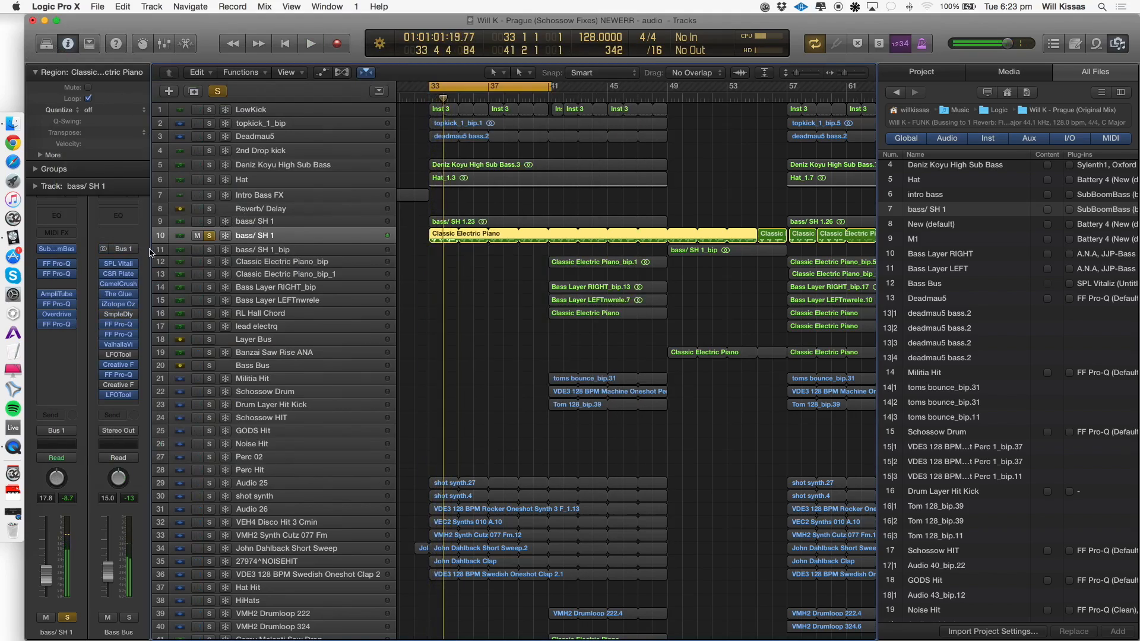
Delete the imported bass/ SH 1 instrument track together with its regions.
key("Delete")
key("Delete")
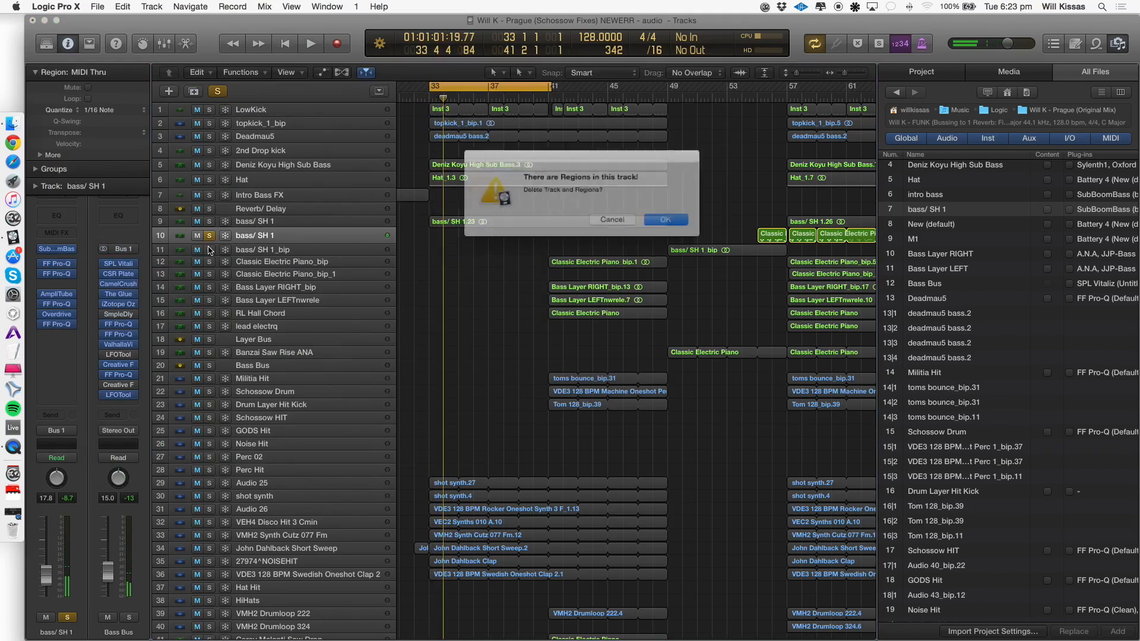
key("Return")
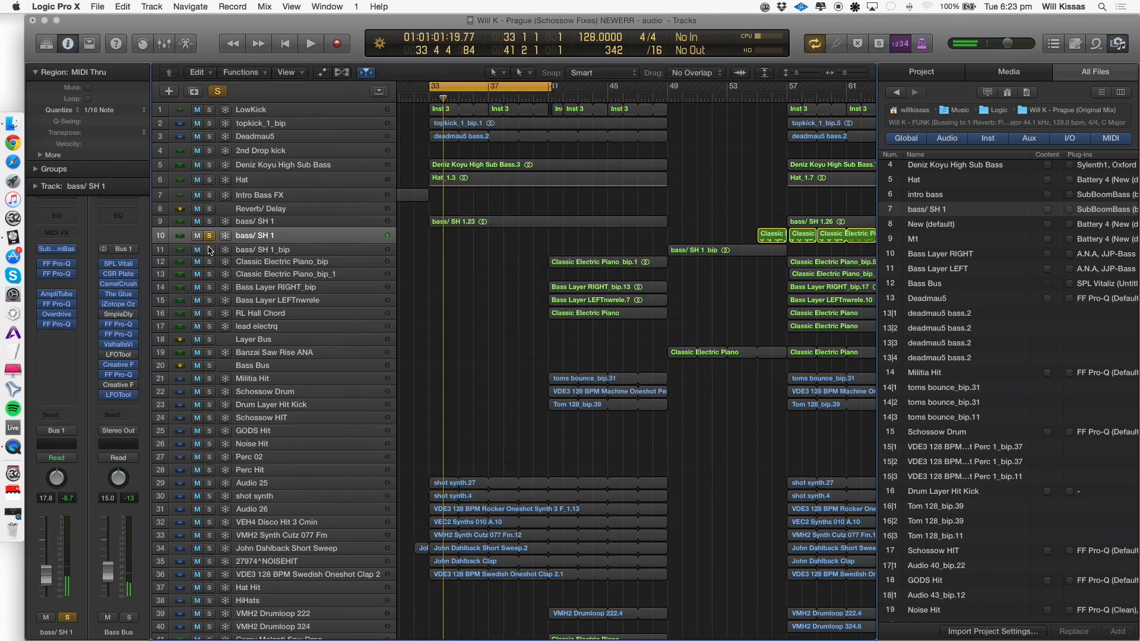
Solo the remaining bass/ SH 1 audio track and play it from bar 33.
left_click(204, 225)
left_click(209, 220)
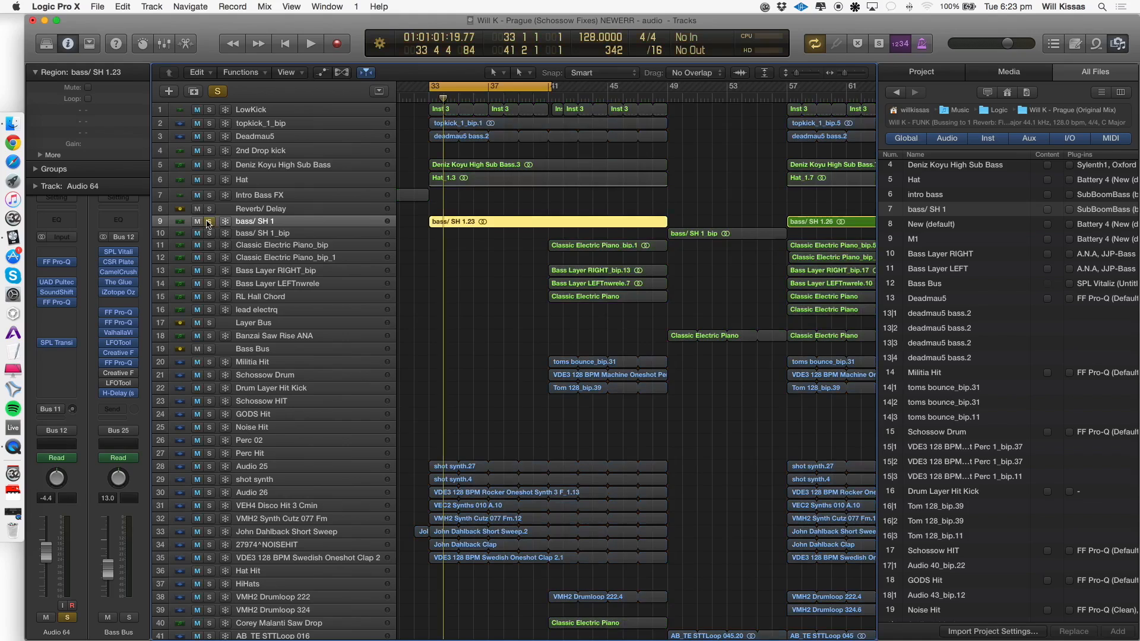
key("space")
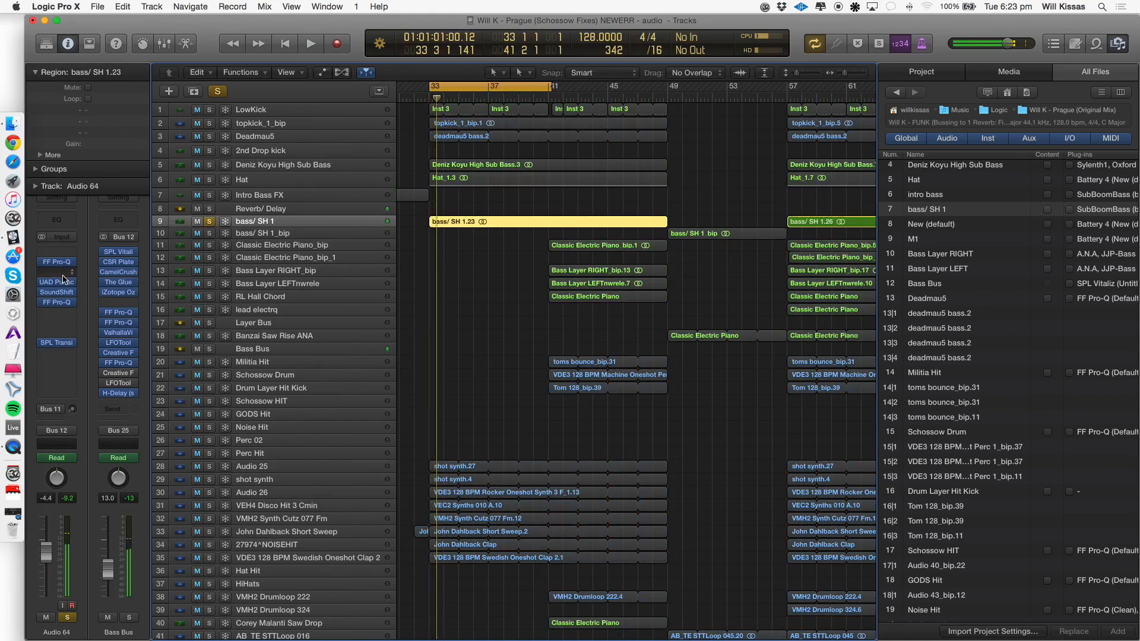
Inspect the UAD Pultec, both FF Pro-Q equalizers and the SPL Transient Designer on the bass/ SH 1 audio track.
left_click(57, 282)
left_click(62, 51)
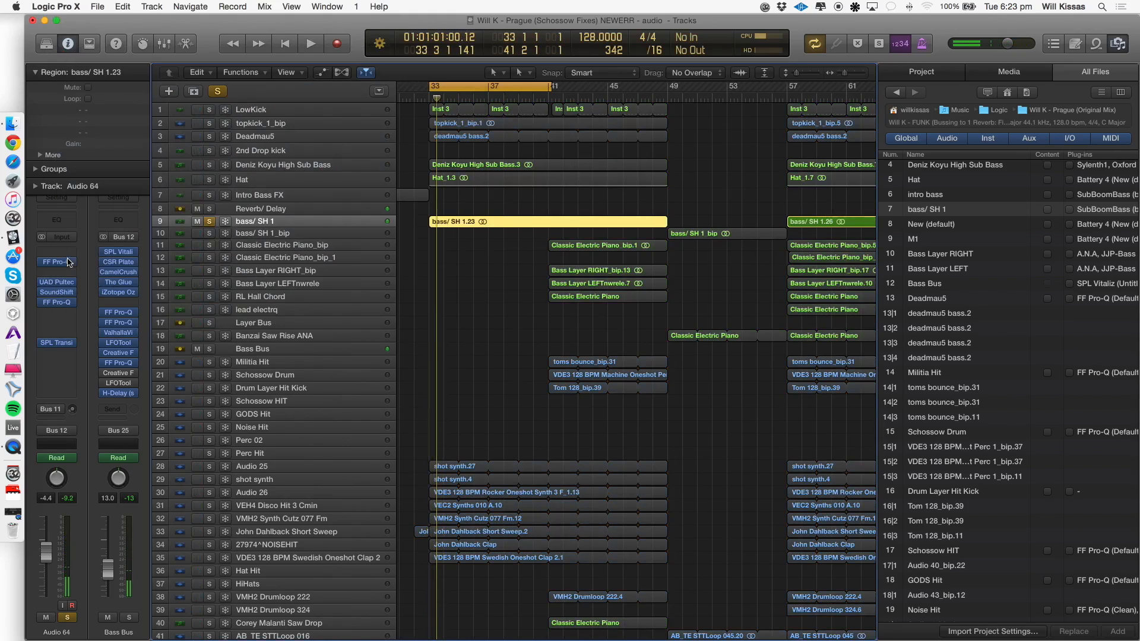
left_click(58, 262)
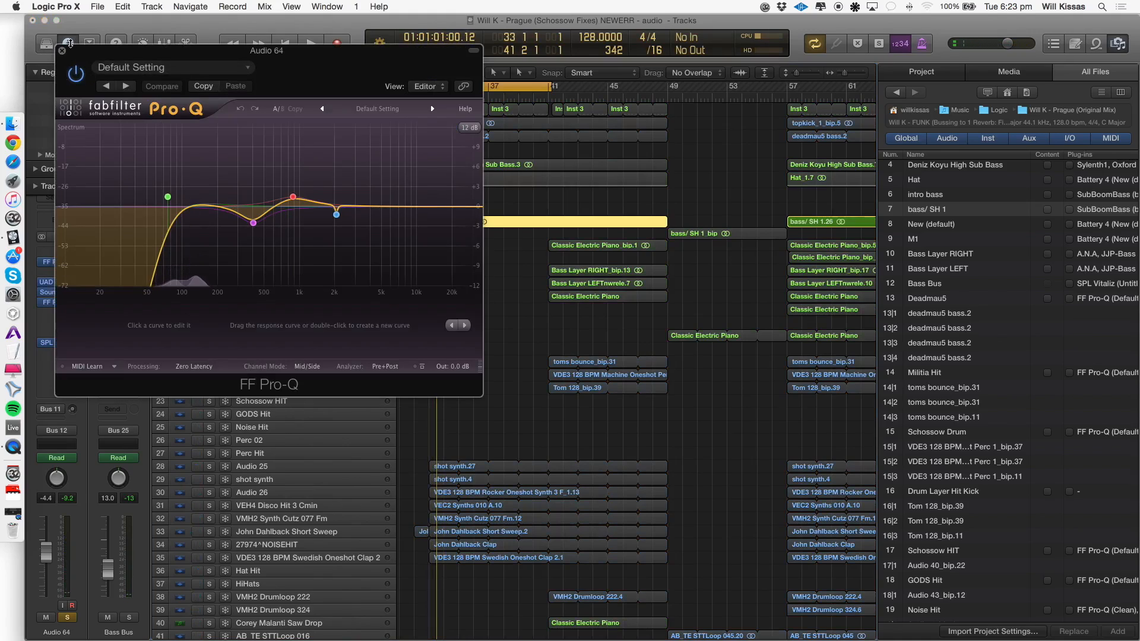
left_click(62, 51)
left_click(59, 302)
left_click(62, 51)
left_click(56, 342)
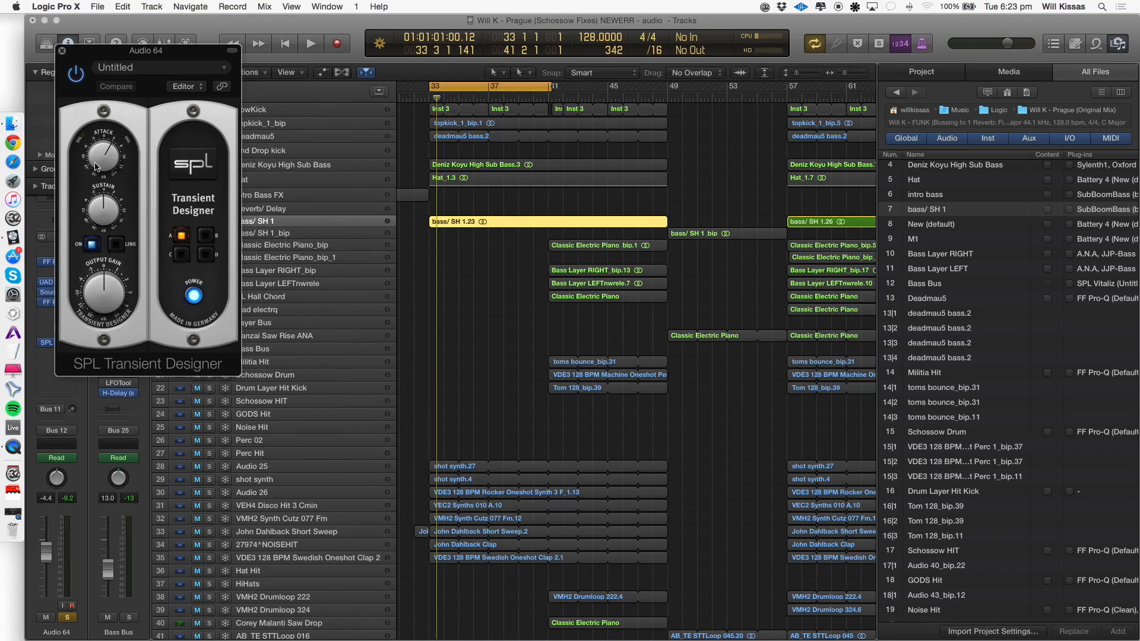
left_click(232, 50)
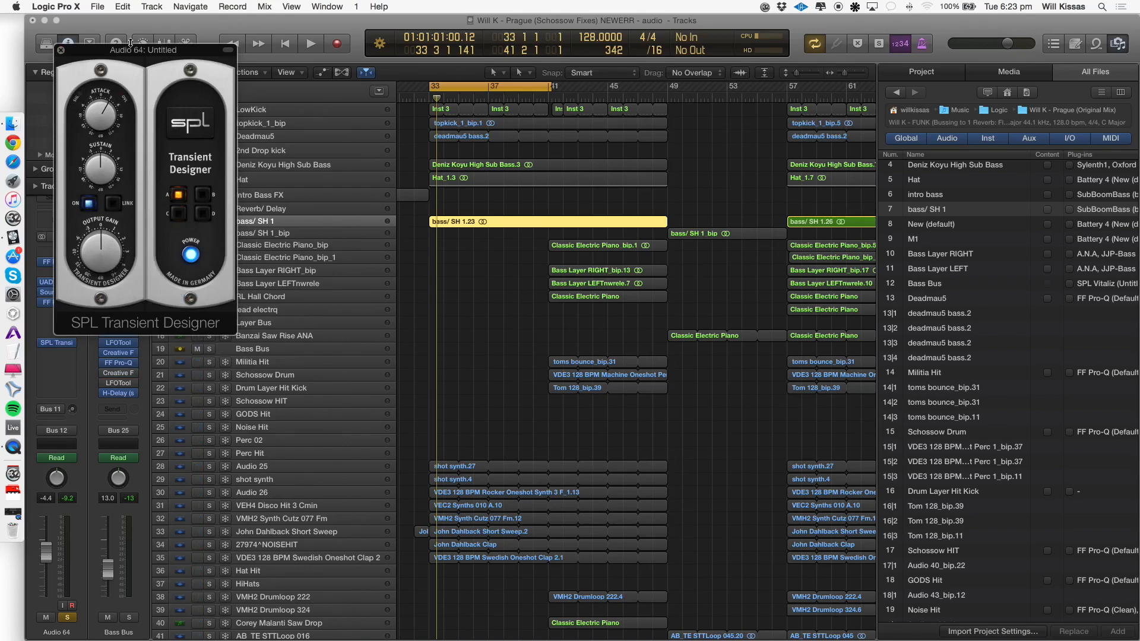
left_click(62, 50)
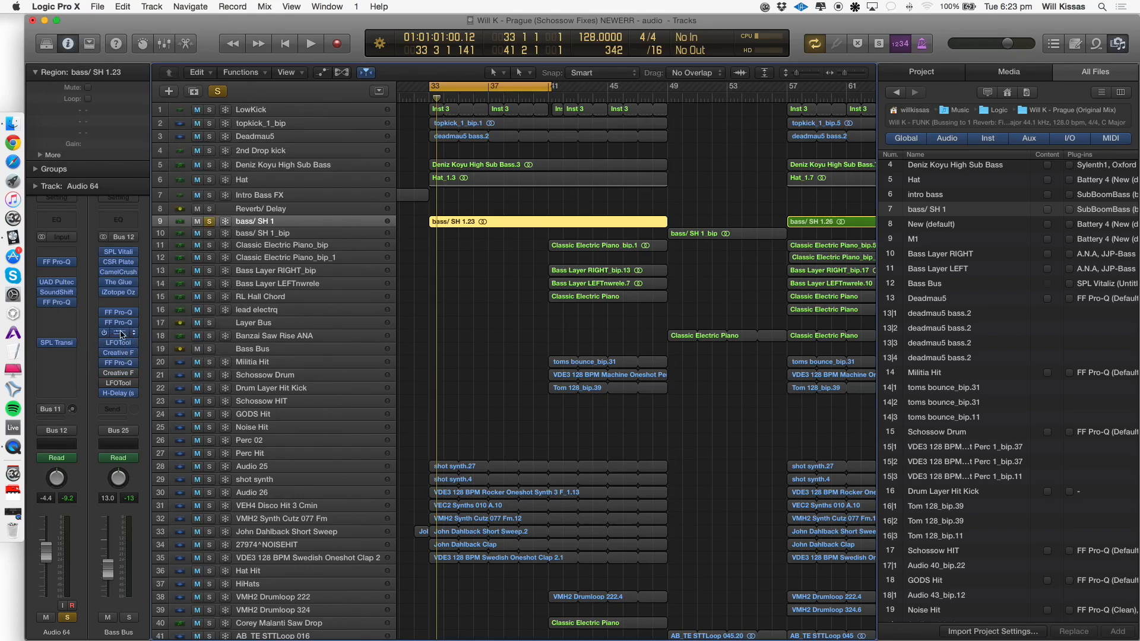
Examine the lower FF Pro-Q on the Bass Bus and compare the bass playback with the equalizer bypassed and active.
left_click(119, 364)
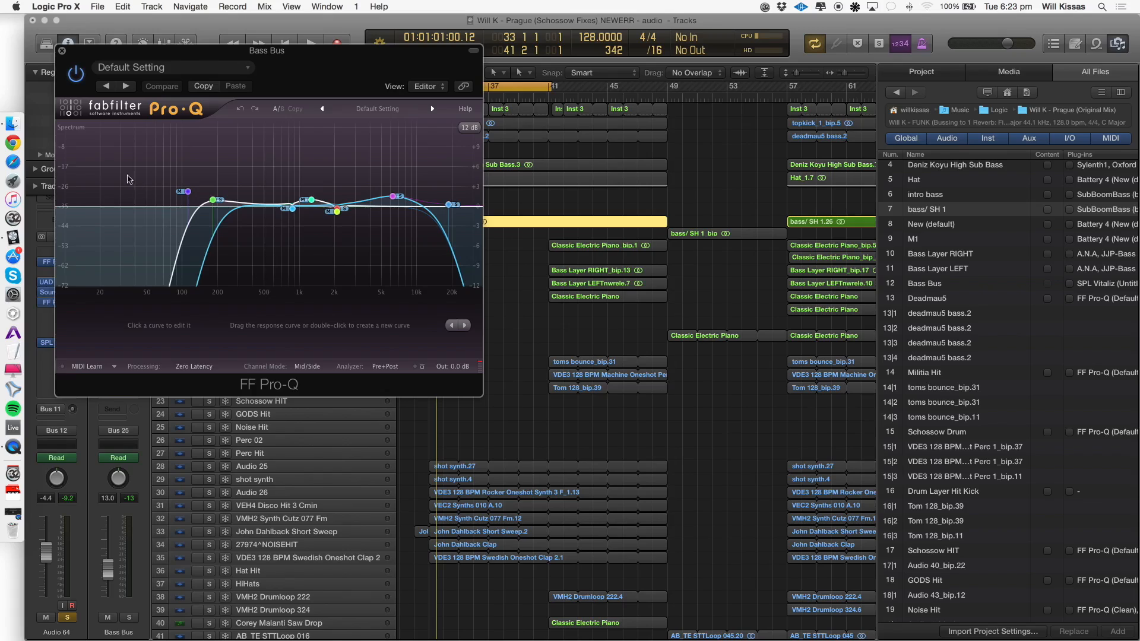
left_click_drag(78, 60, 587, 210)
key("space")
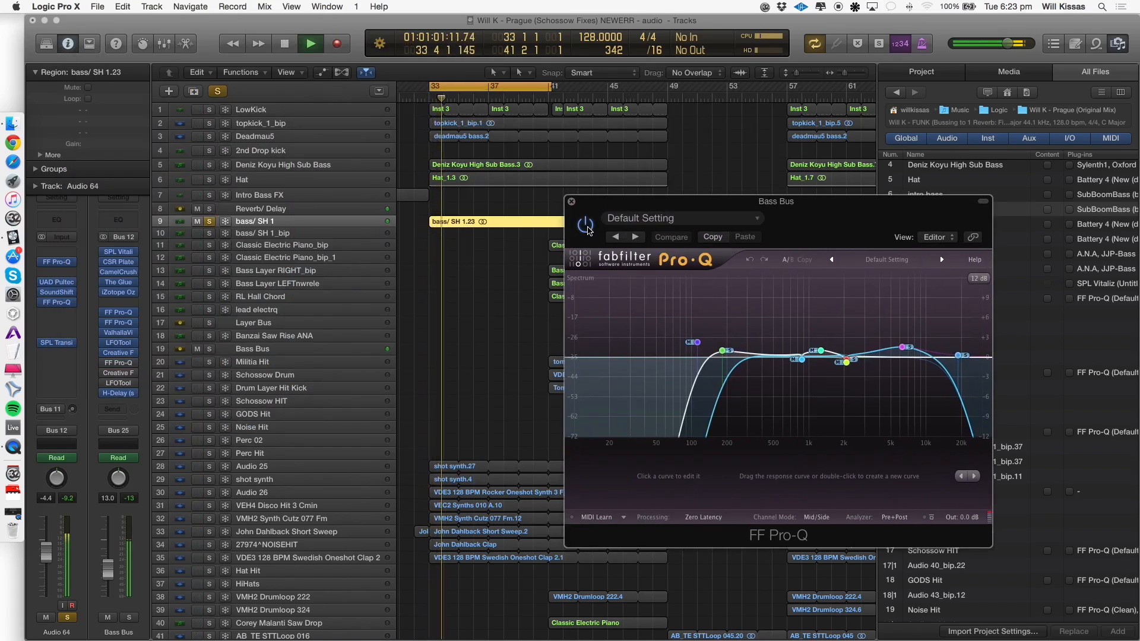
key("space")
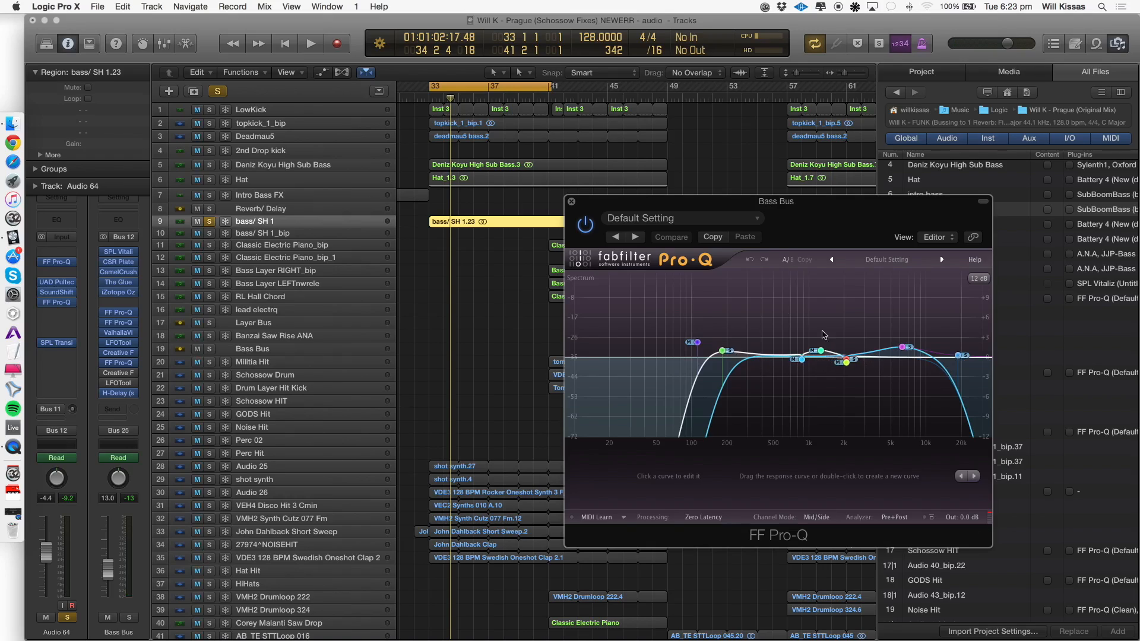
left_click(571, 201)
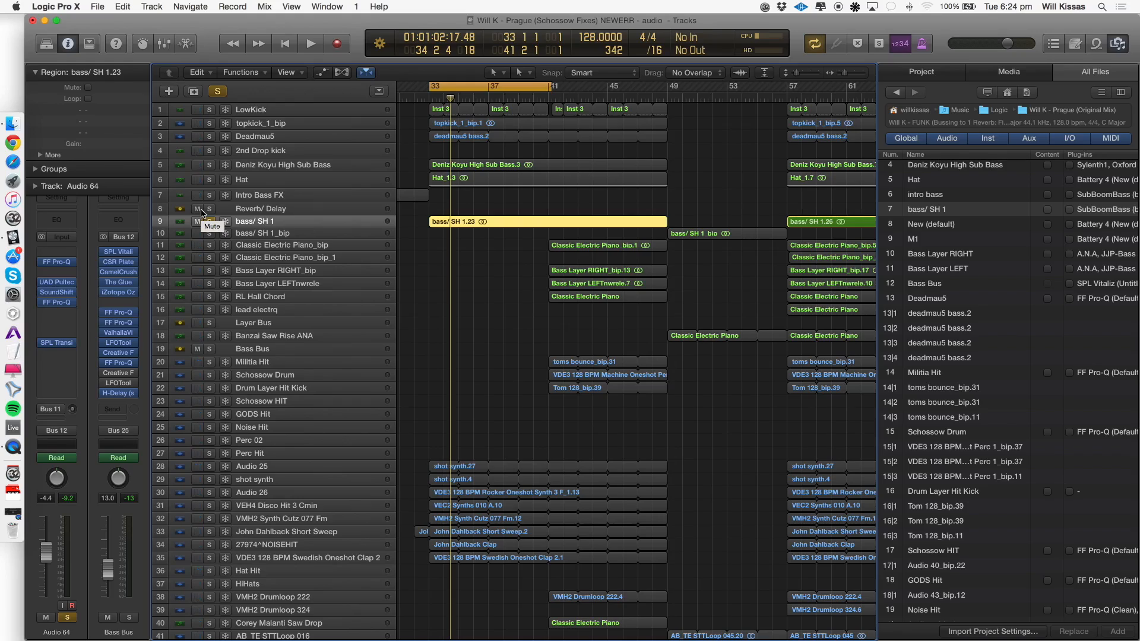
Solo every track from LowKick to Reverb/ Delay along with bass/ SH 1 and play the combination from bar 33.
scroll(207, 210, "right", 1)
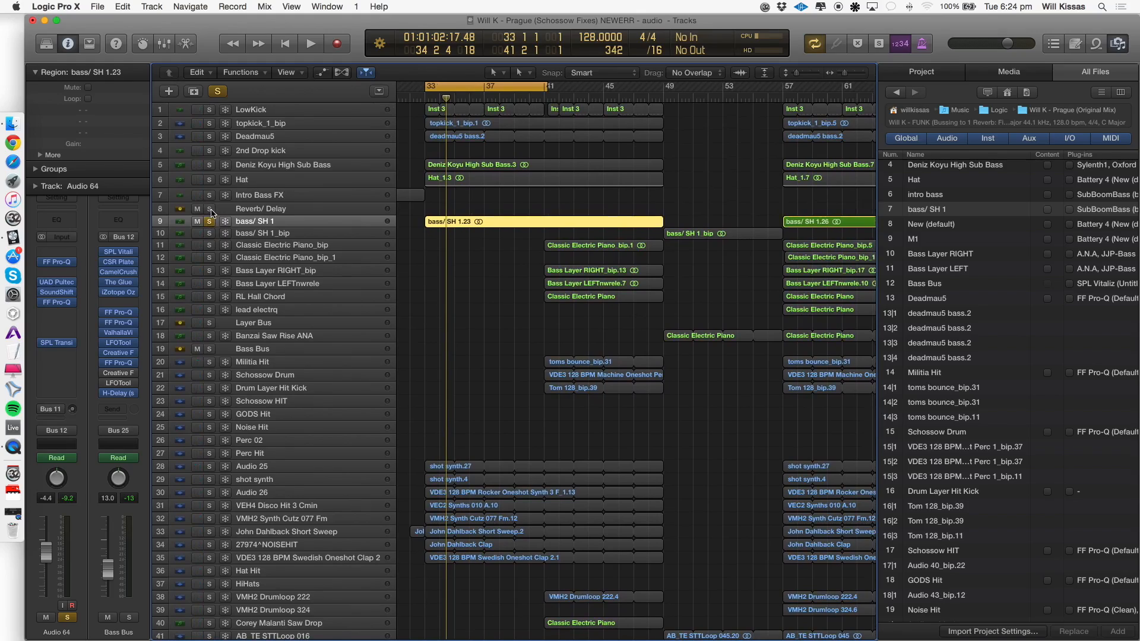
scroll(227, 203, "right", 1)
left_click_drag(210, 210, 212, 110)
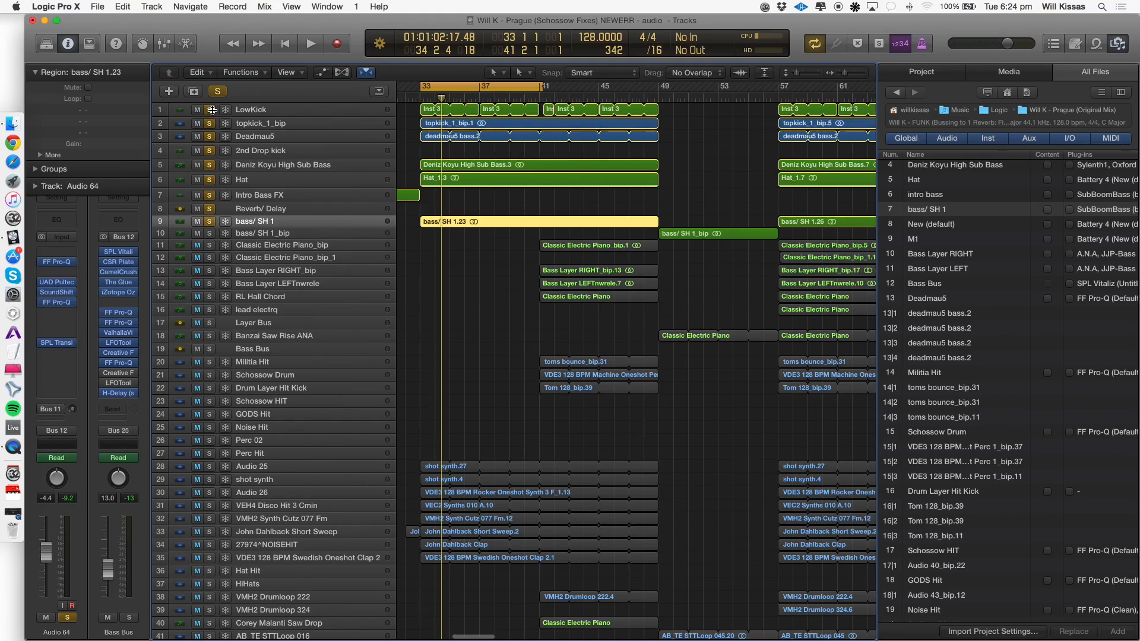
key("space")
key("super+Left")
key("super+Left")
key("super+Left")
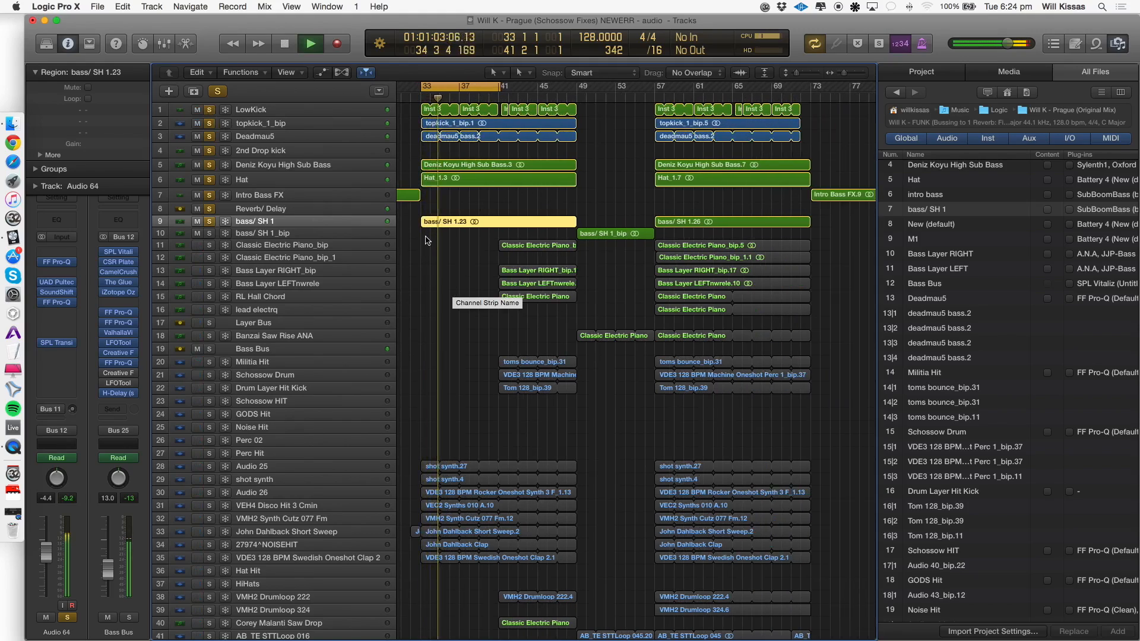
Solo the Audio 25 shot synth track with the other layers, play them, and unsolo LowKick through bass/ SH 1 to hear it alone.
left_click(270, 466)
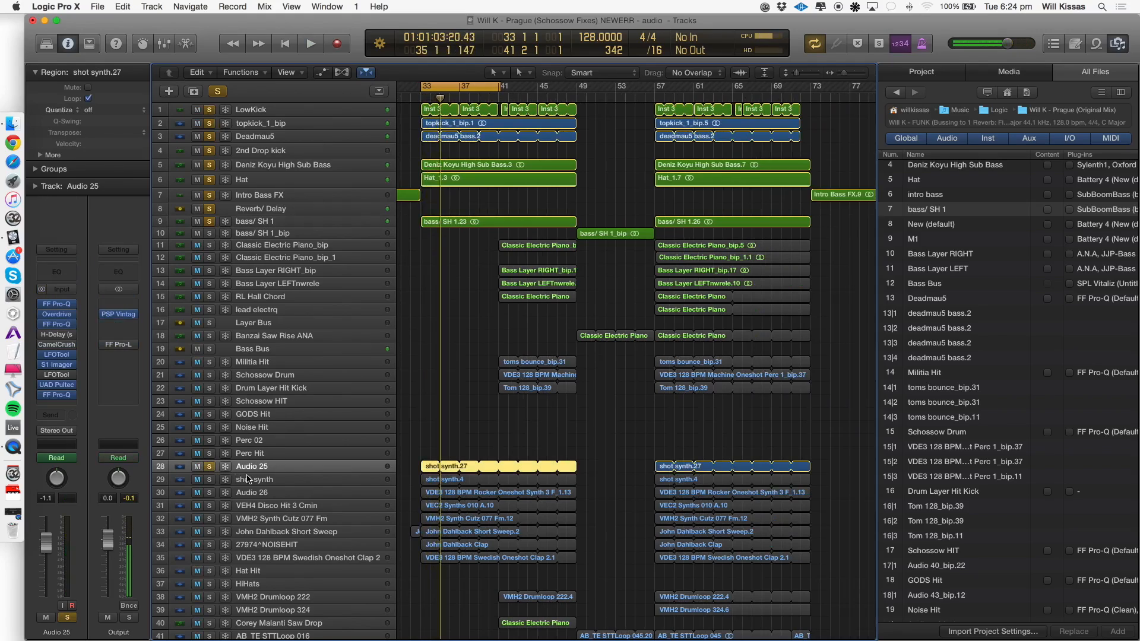
key("space")
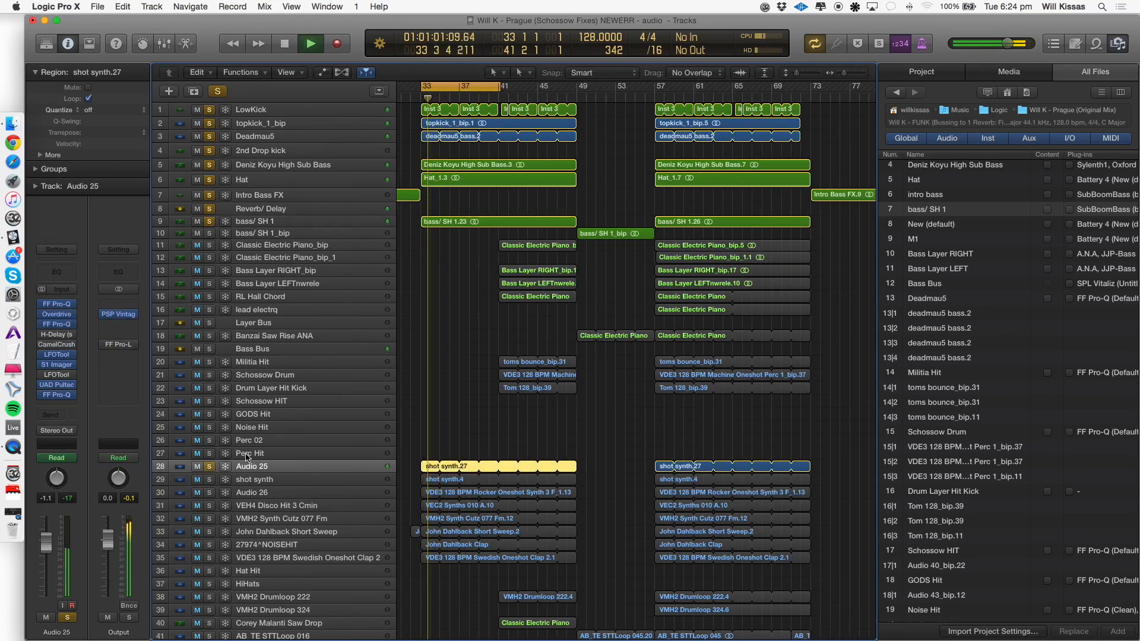
left_click_drag(209, 222, 206, 117)
key("space")
key("space")
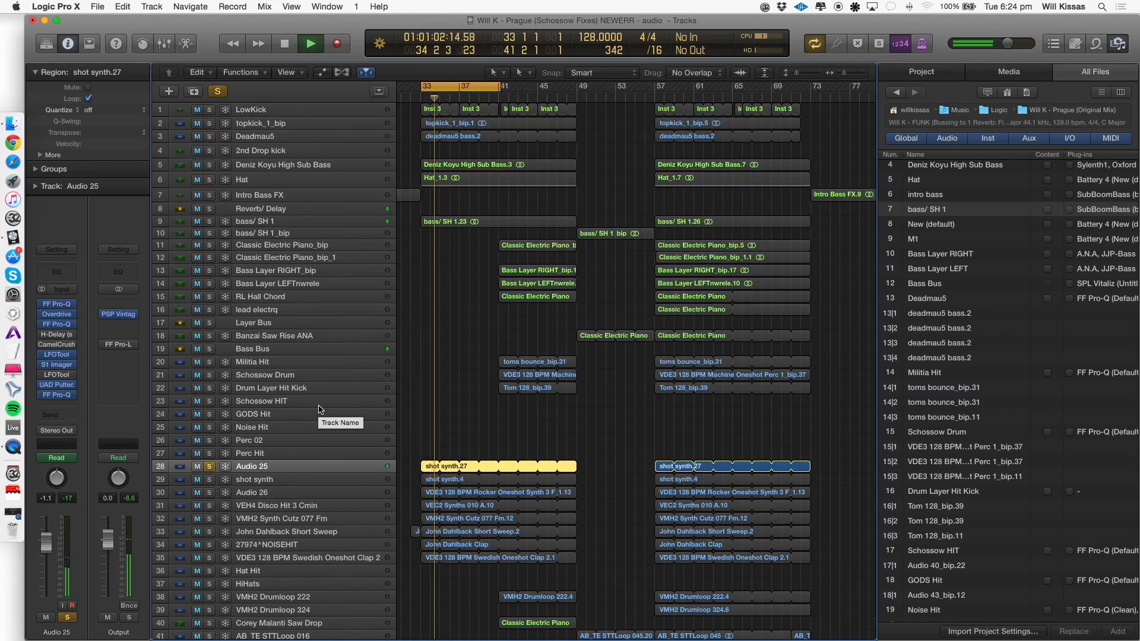
Solo the shot synth track in place of Audio 25 and play it from bar 33.
key("space")
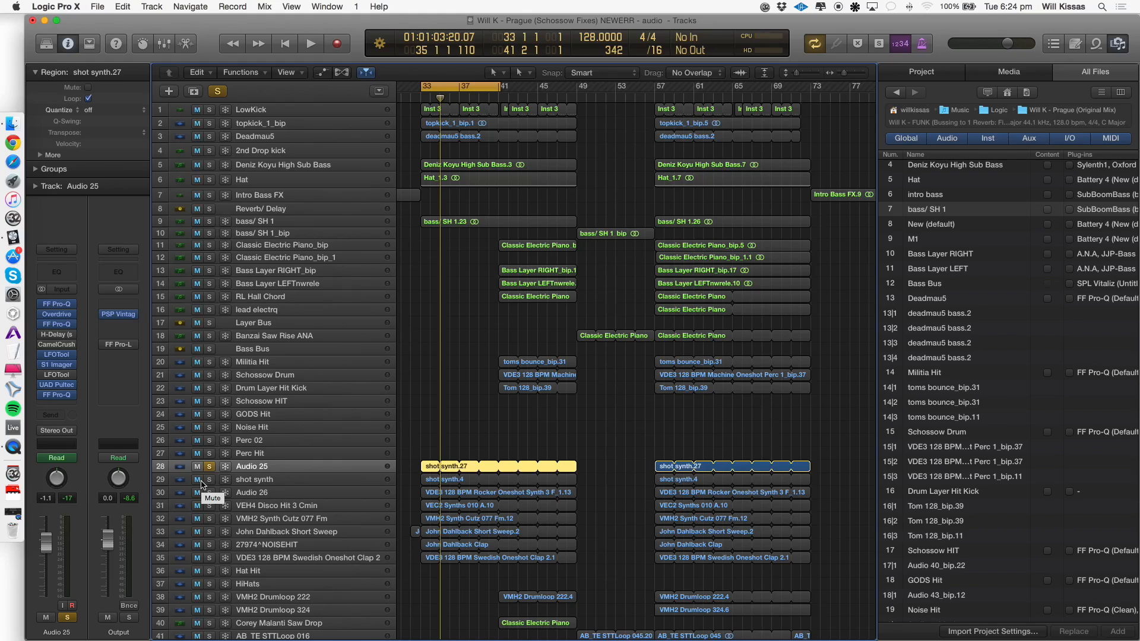
left_click(209, 479)
left_click(209, 467)
key("space")
scroll(466, 458, "up", 3)
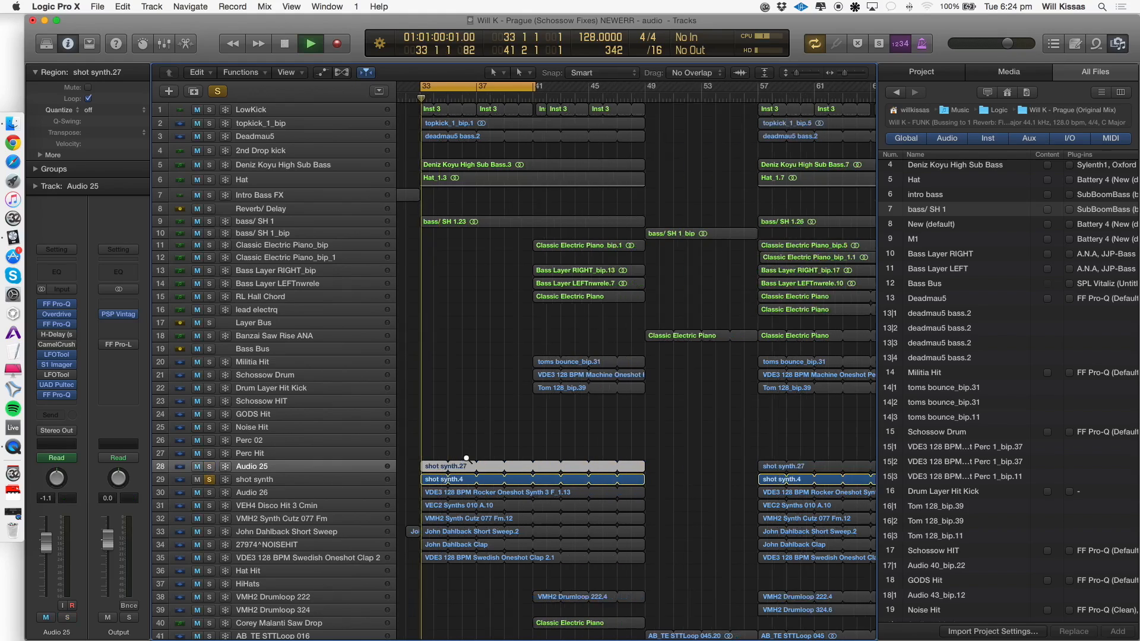
scroll(466, 458, "up", 2)
left_click(374, 482)
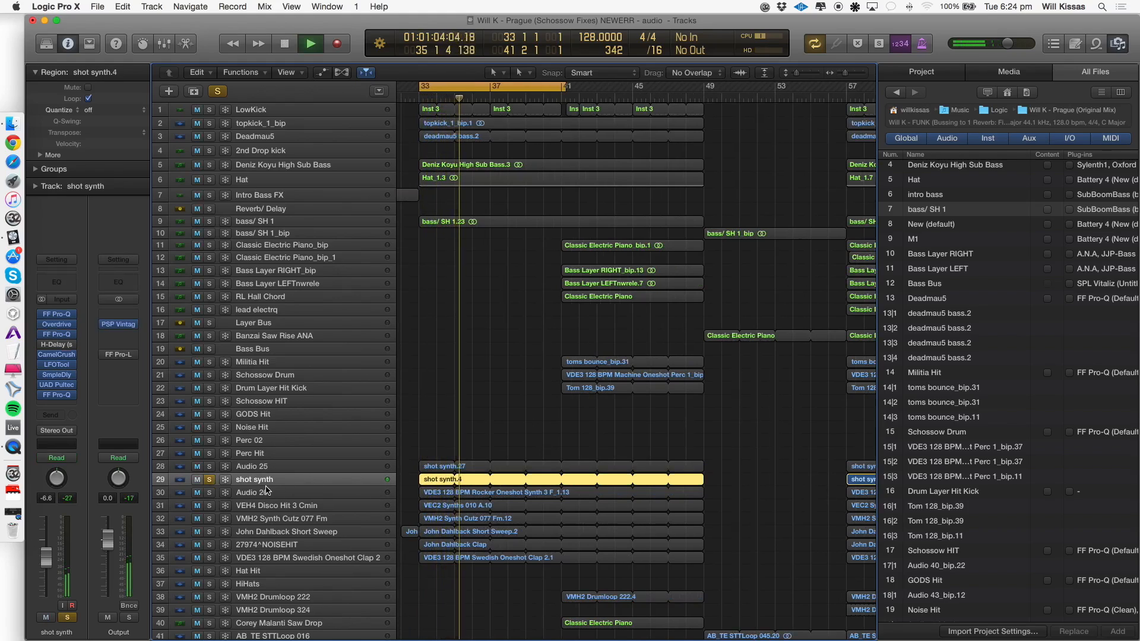
Solo Audio 25 along with shot synth and listen to both layers together.
left_click(209, 466)
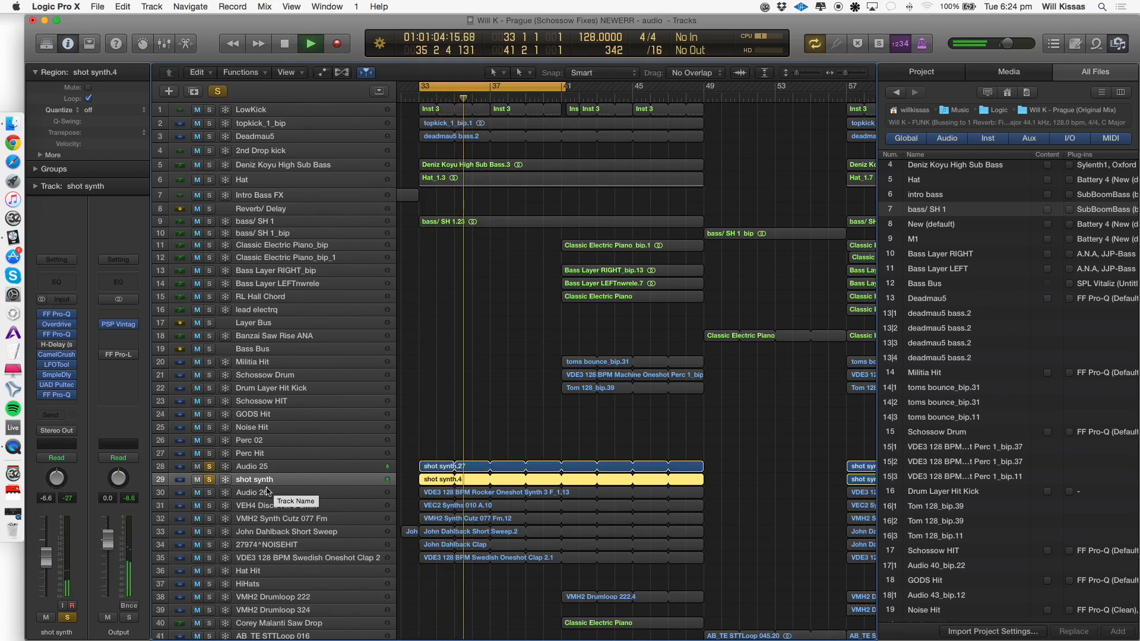
key("space")
scroll(321, 324, "up", 2)
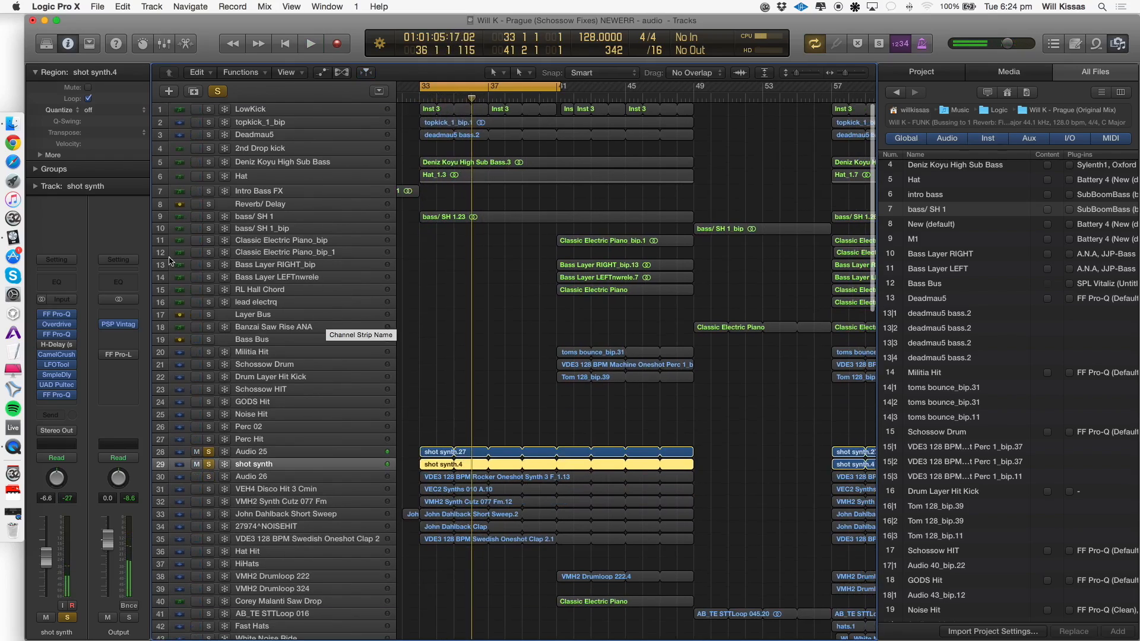
Solo every track from LowKick to bass/ SH 1 along with both shot synth layers and play them from bar 33.
left_click(261, 217)
scroll(213, 221, "left", 1)
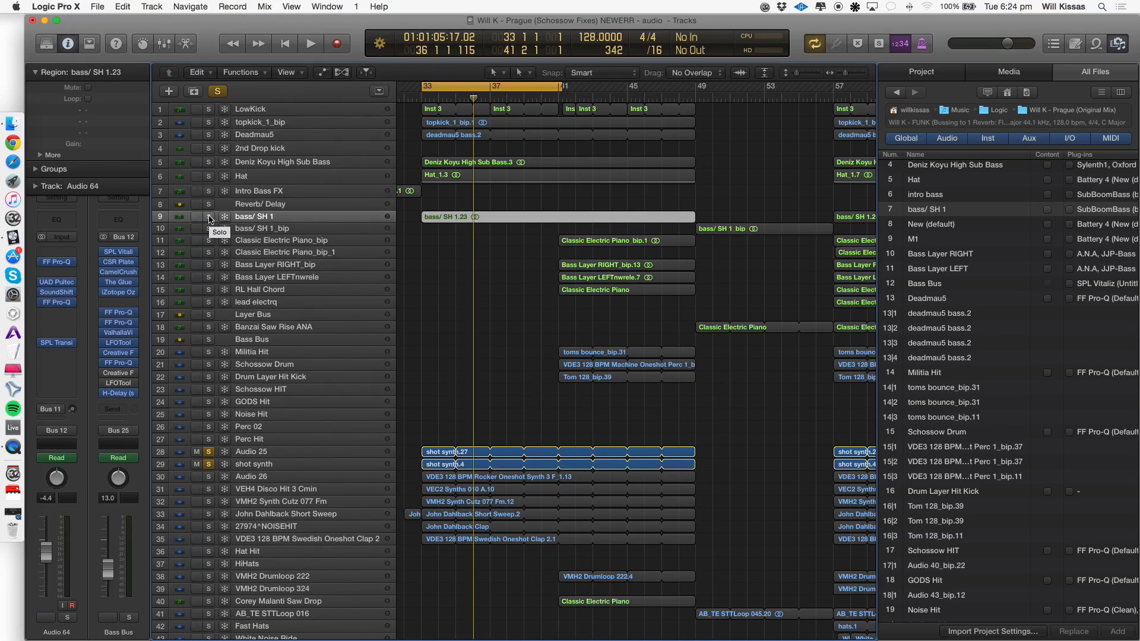
left_click_drag(210, 217, 210, 109)
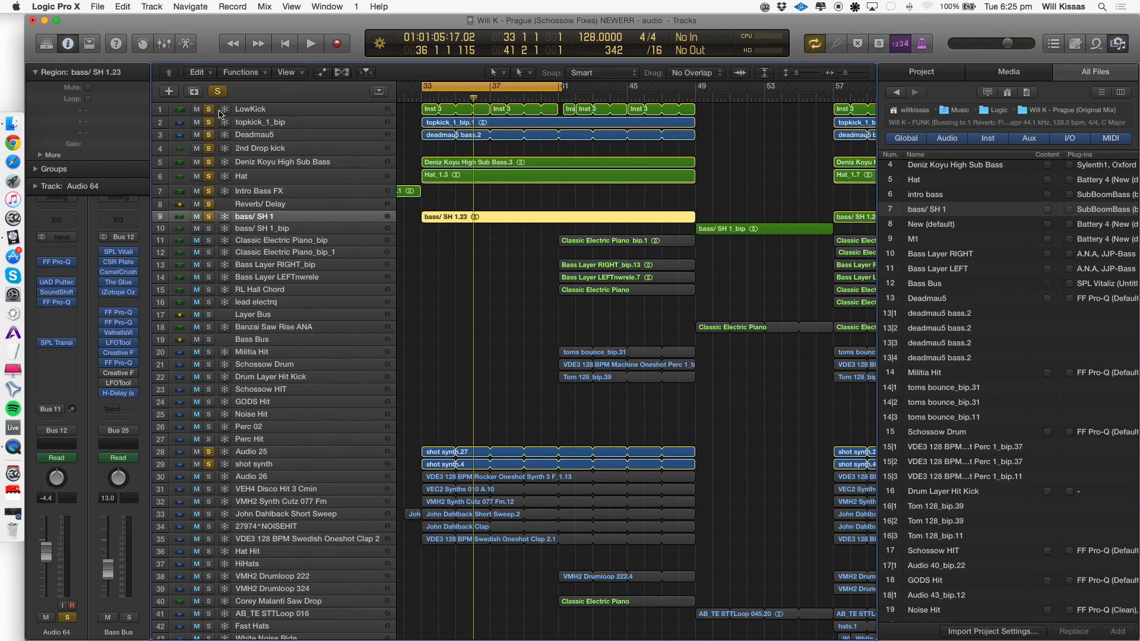
key("shift+space")
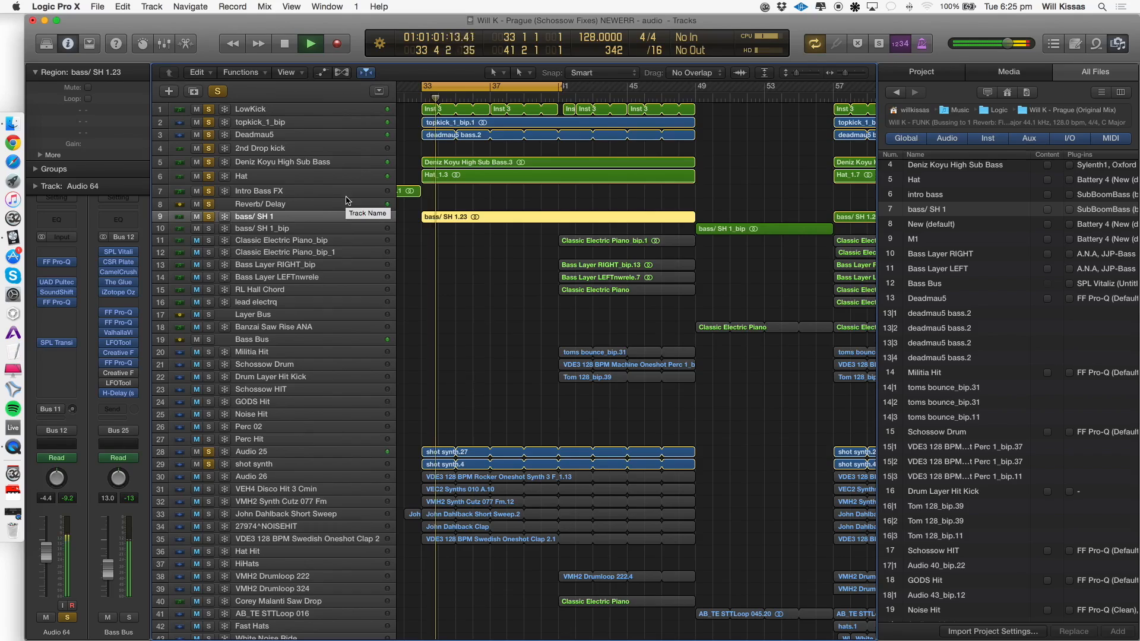
key("space")
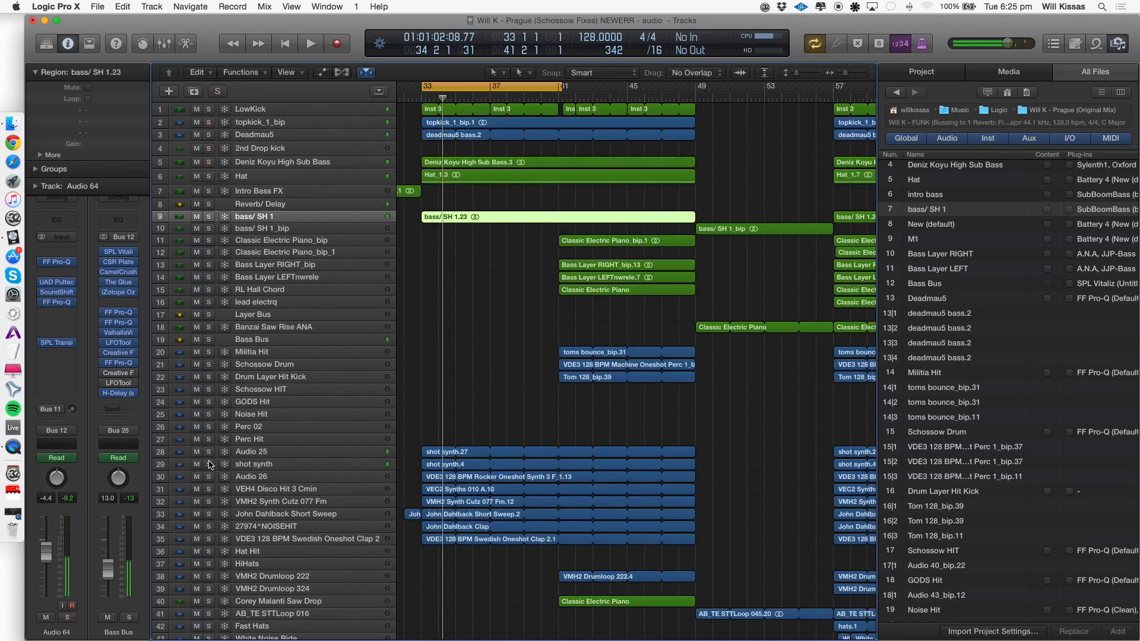
Solo Audio 25 exclusively and examine the width setting in its S1 Imager during playback.
left_click(209, 452, "alt")
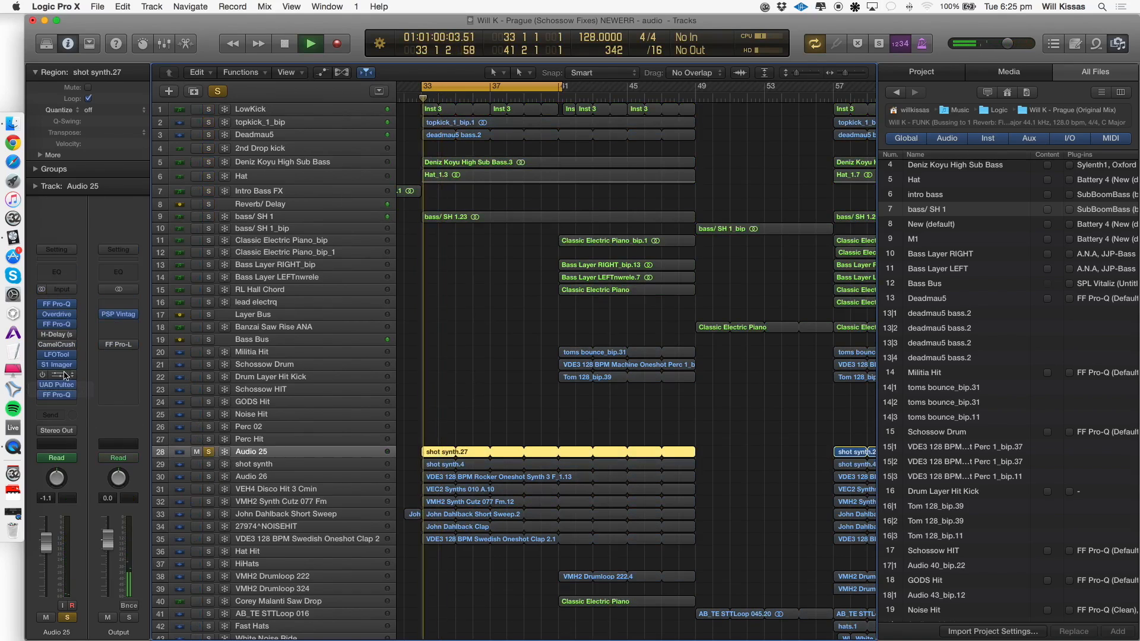
left_click(57, 365)
key("space")
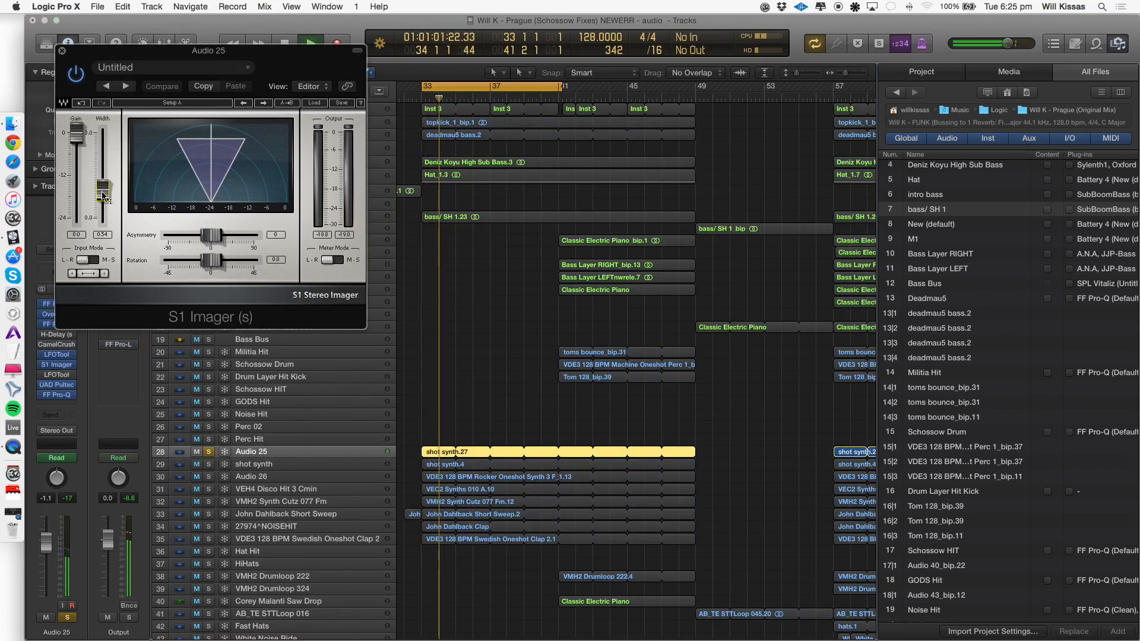
key("space")
left_click(61, 51)
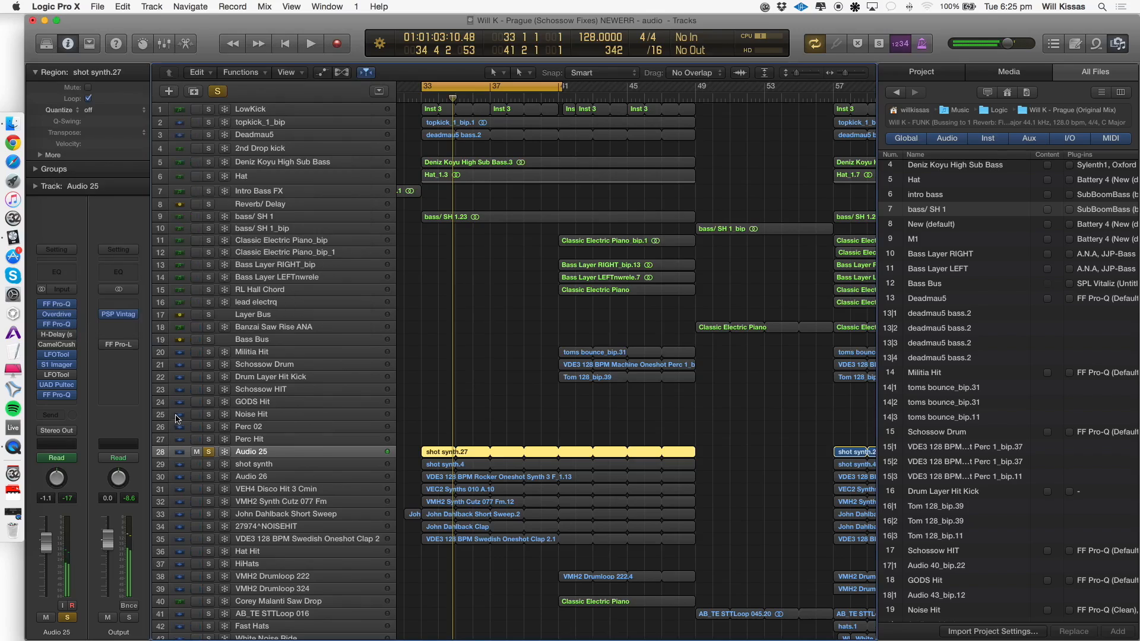
Play the shot synth track on its own and together with Audio 25.
left_click(249, 465)
key("space")
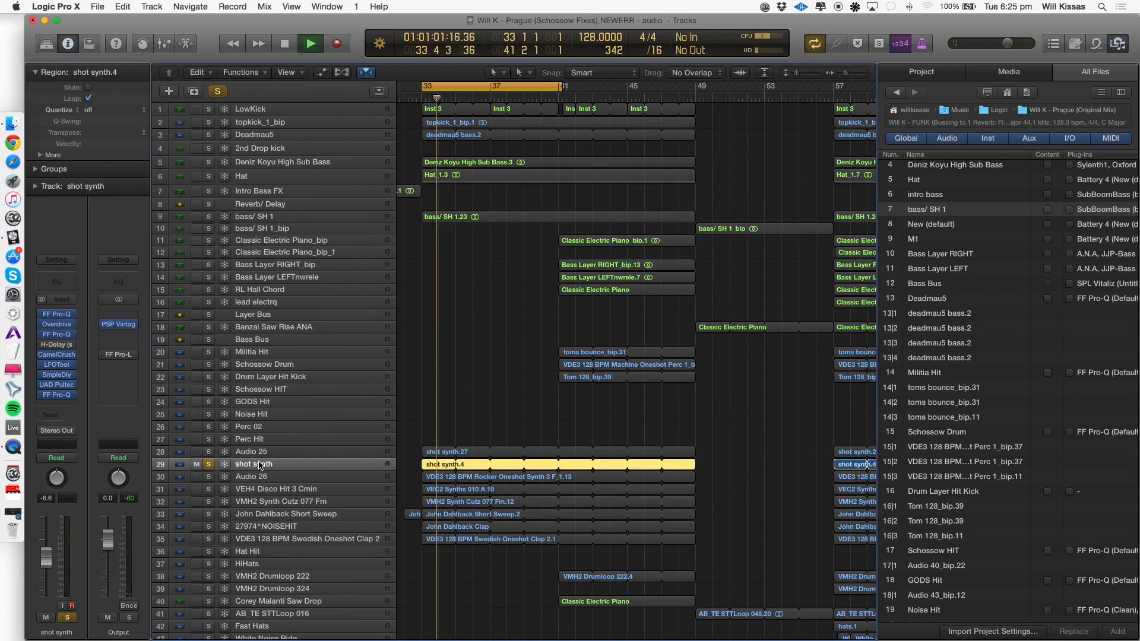
left_click(209, 452)
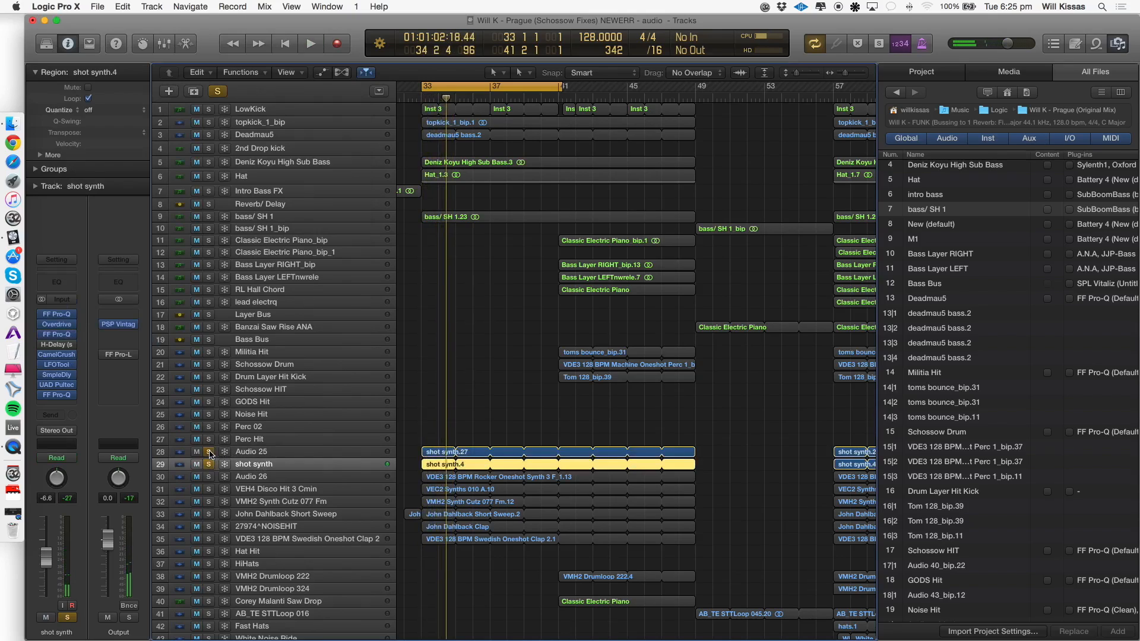
key("space")
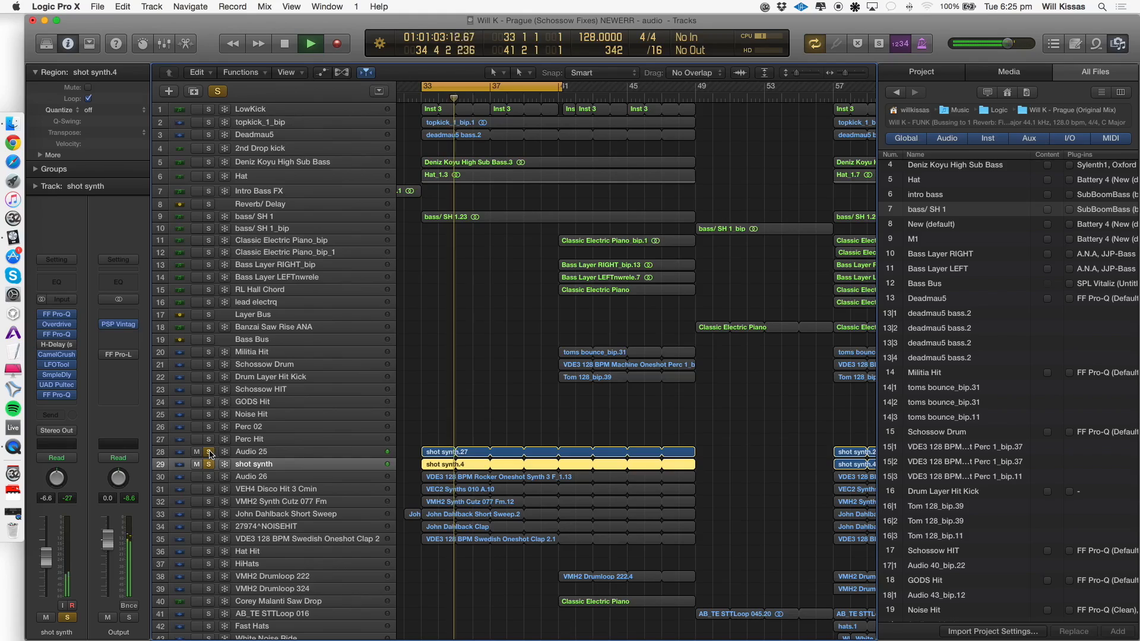
Add LowKick through bass/ SH 1 to the soloed shot synth layers and play the combination.
left_click_drag(209, 217, 256, 225)
key("space")
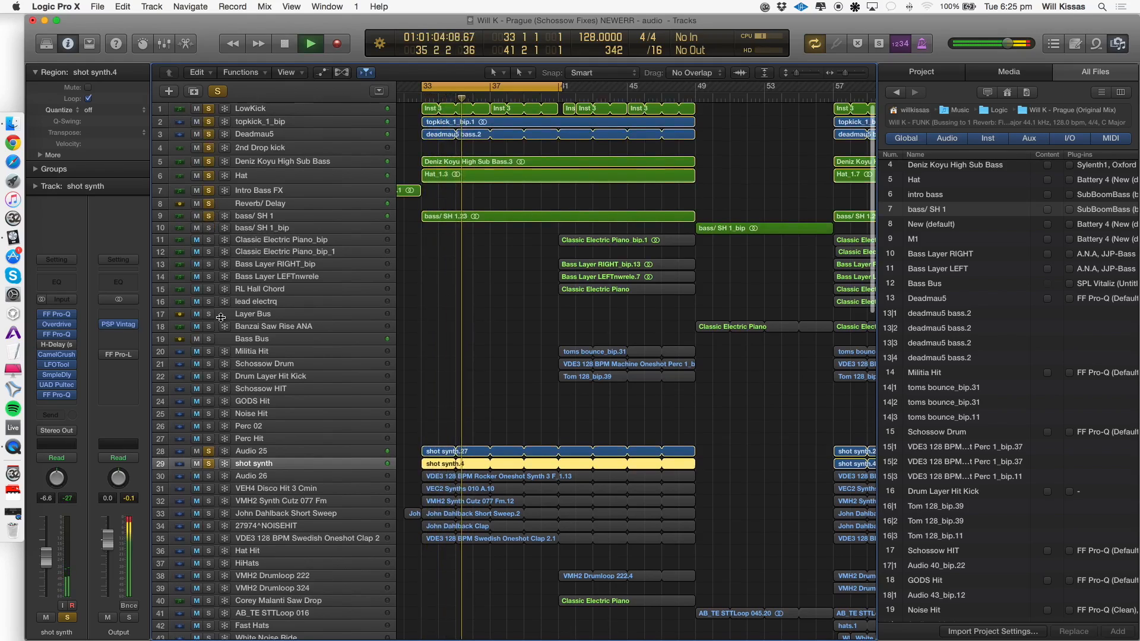
key("space")
Solo the Audio 26 track exclusively, enlarge the track rows, and play its Rocker Oneshot Synth layer from bar 33.
scroll(218, 524, "down", 1)
left_click(209, 462, "alt")
left_click(209, 473)
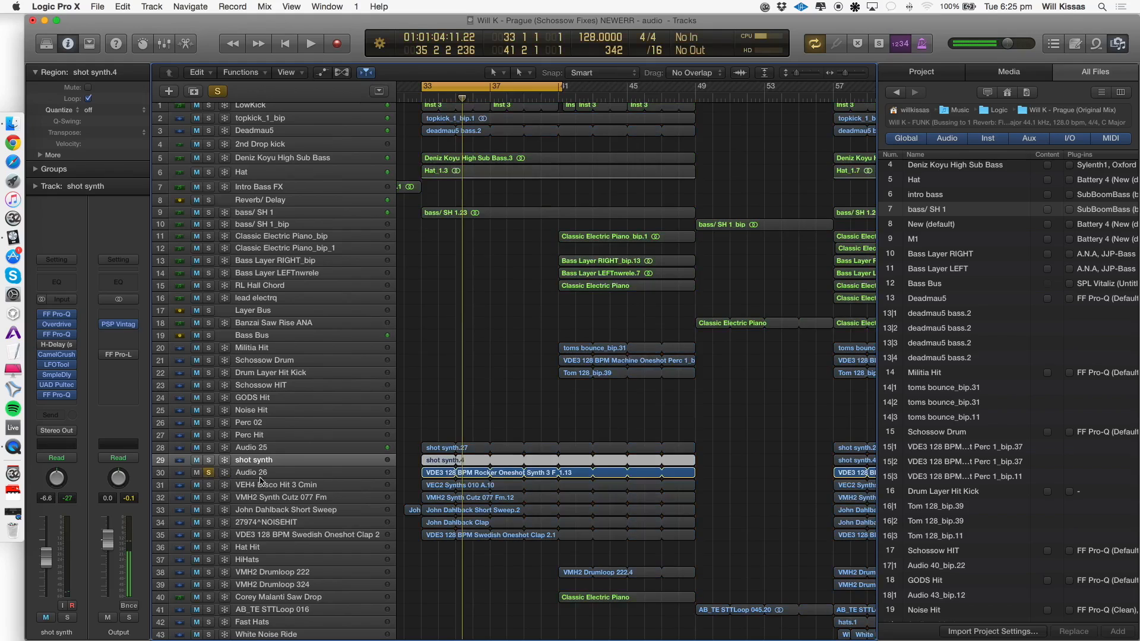
left_click(271, 476)
key("space")
key("super+Down")
key("super+Up")
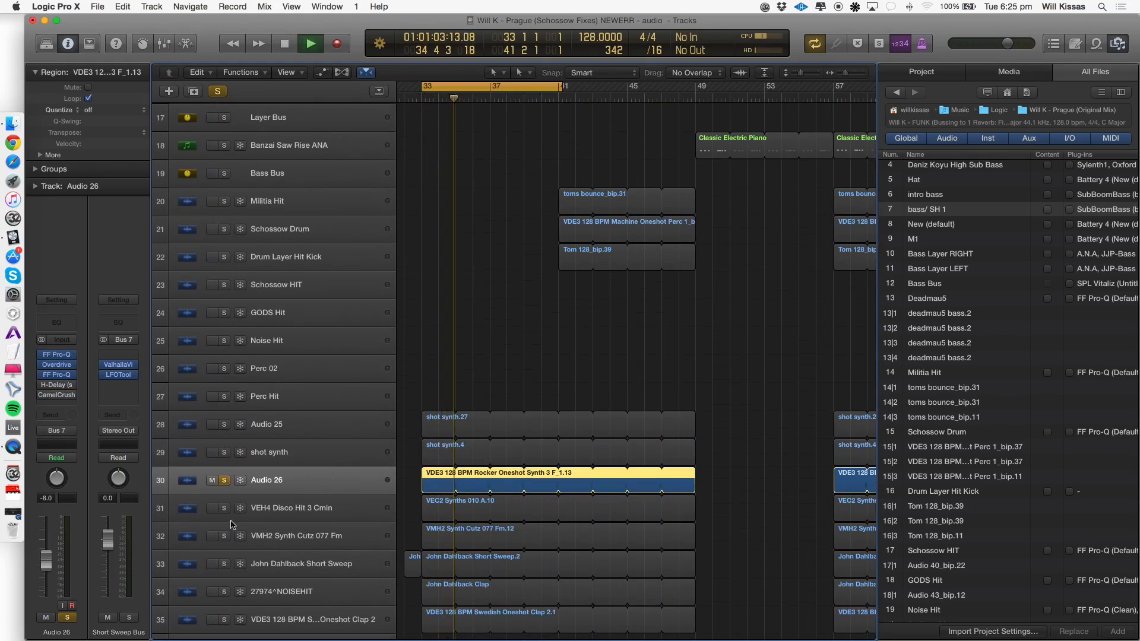
key("space")
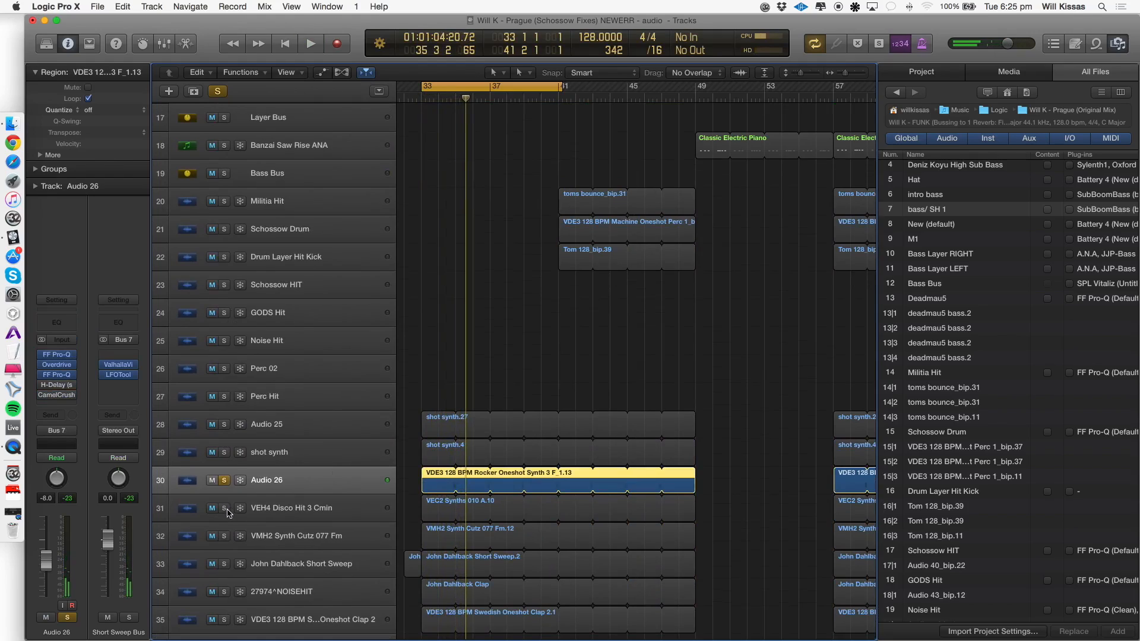
Solo VEH4 Disco Hit 3 Cmin in place of Audio 26 and play it from bar 33.
left_click(226, 509)
left_click(223, 481)
left_click(299, 509)
scroll(309, 522, "down", 3)
key("space")
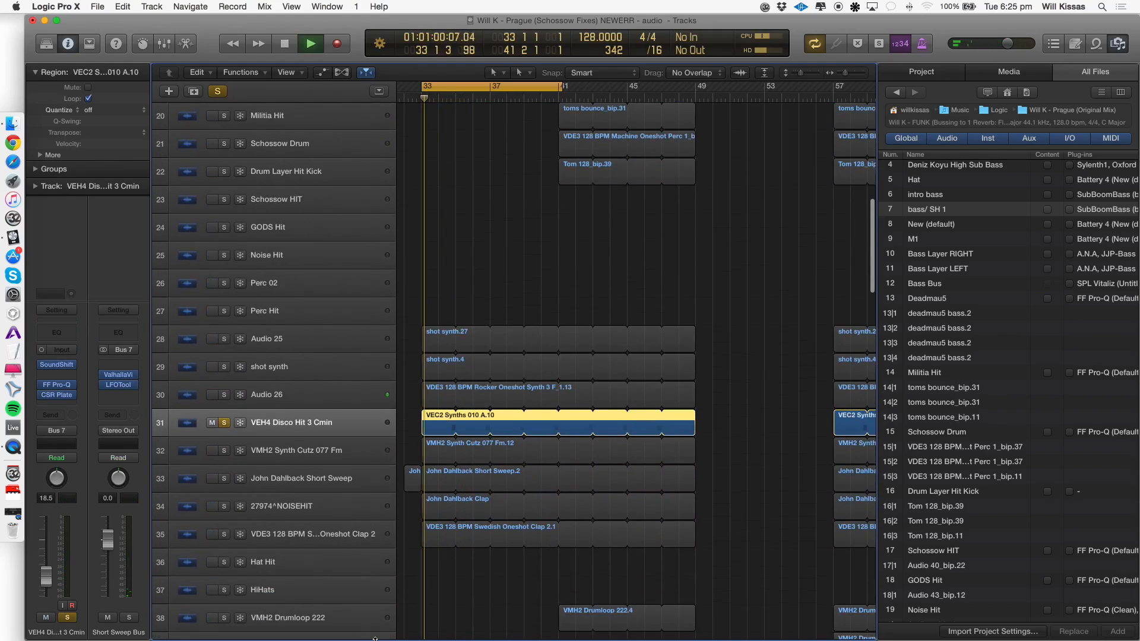
key("space")
Solo VMH2 Synth Cutz 077 Fm in place of the VEH4 Disco Hit track and play it.
left_click(225, 452)
left_click(222, 423)
left_click(223, 422)
key("space")
left_click(223, 422)
left_click(269, 454)
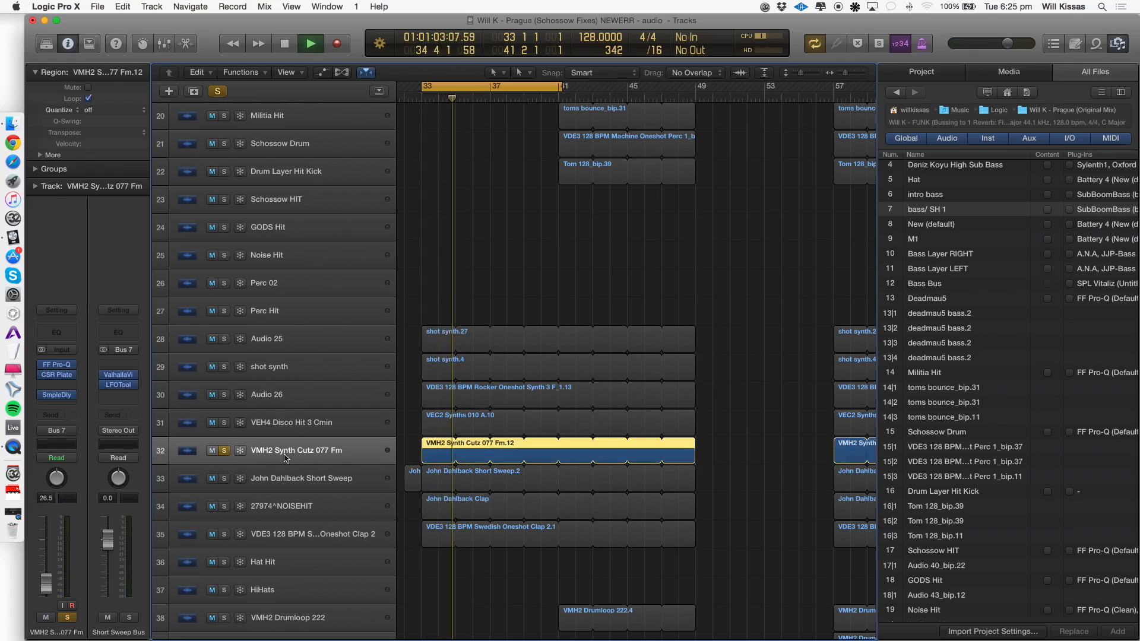
Solo John Dahlback Short Sweep in place of VMH2 Synth Cutz and play it from bar 33.
left_click(224, 479)
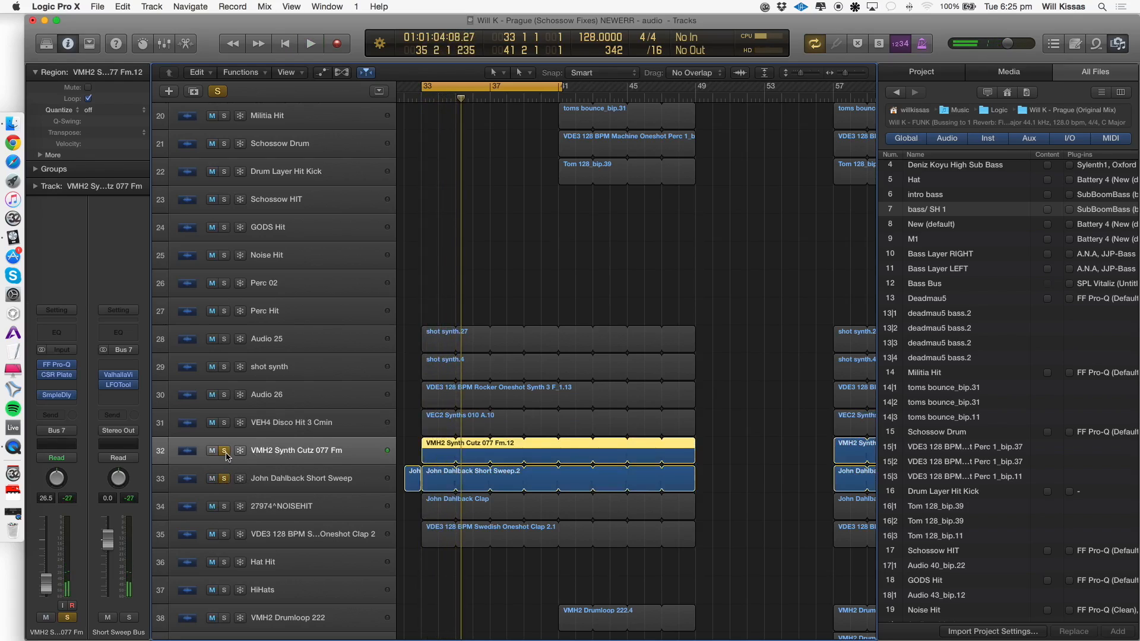
left_click(224, 451)
left_click(285, 478)
key("space")
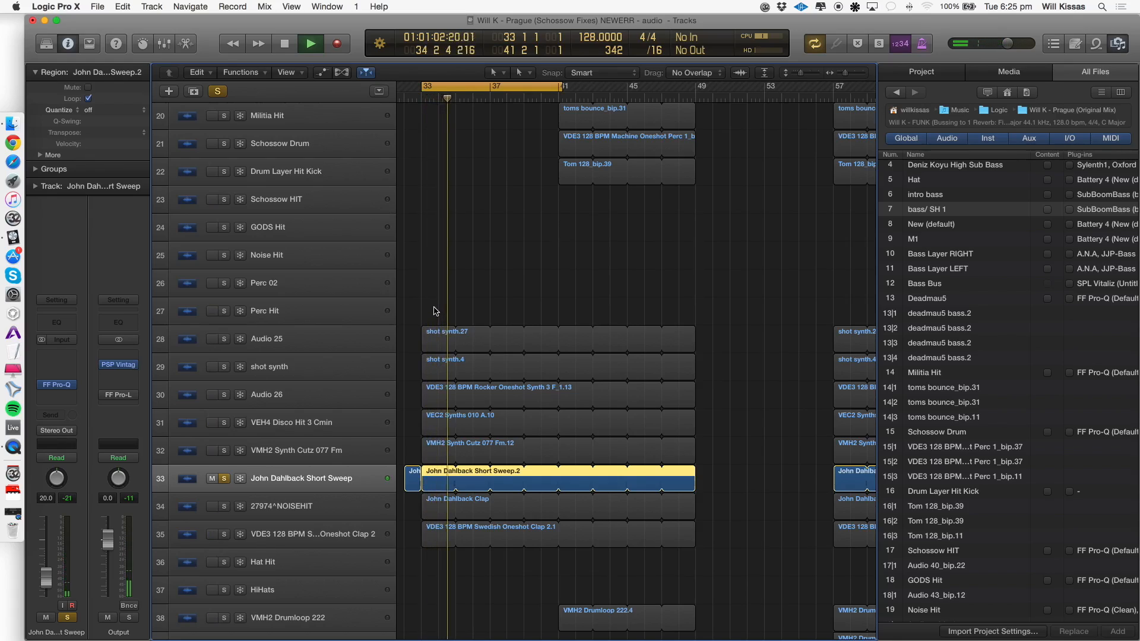
Solo the 27974^NOISEHIT track exclusively and play its clap region from bar 33.
left_click(224, 506)
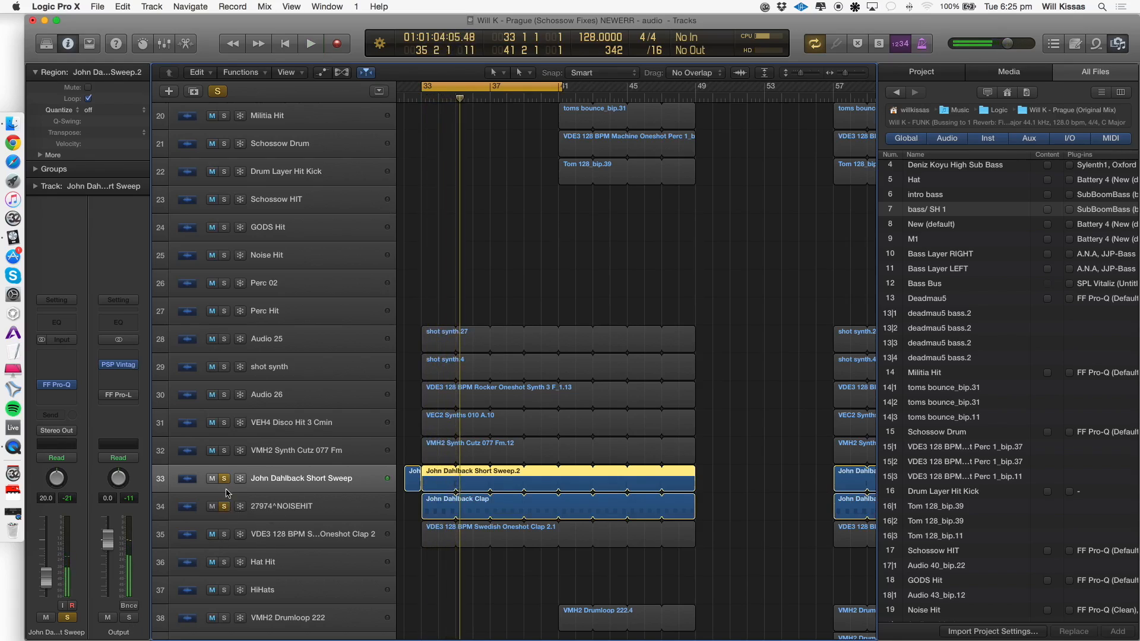
left_click(224, 506)
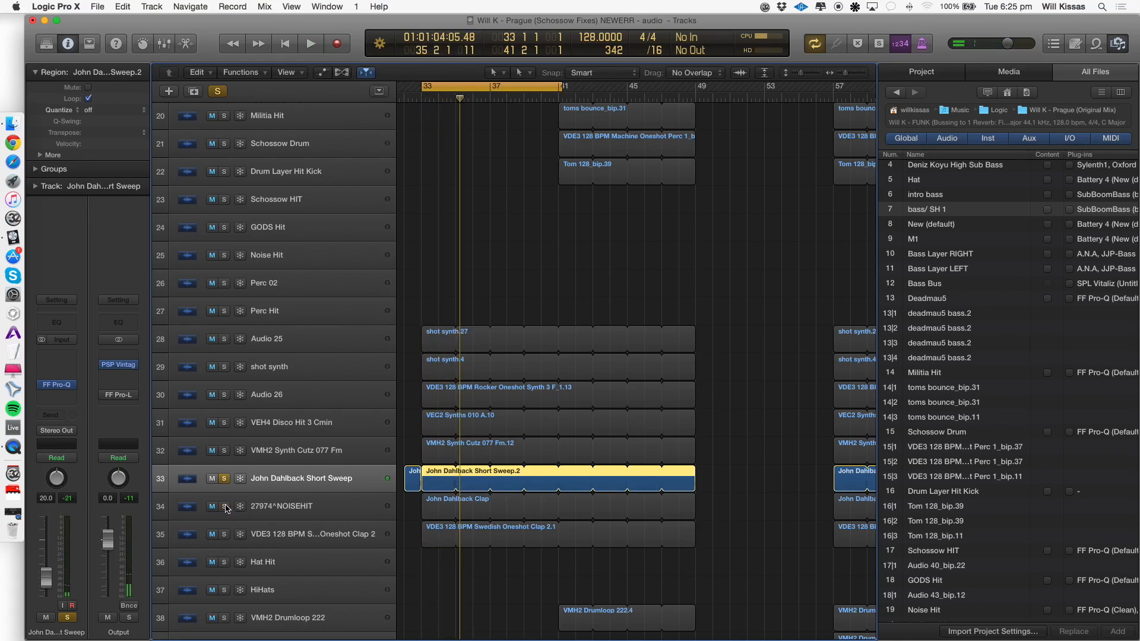
left_click(223, 505, "alt")
key("space")
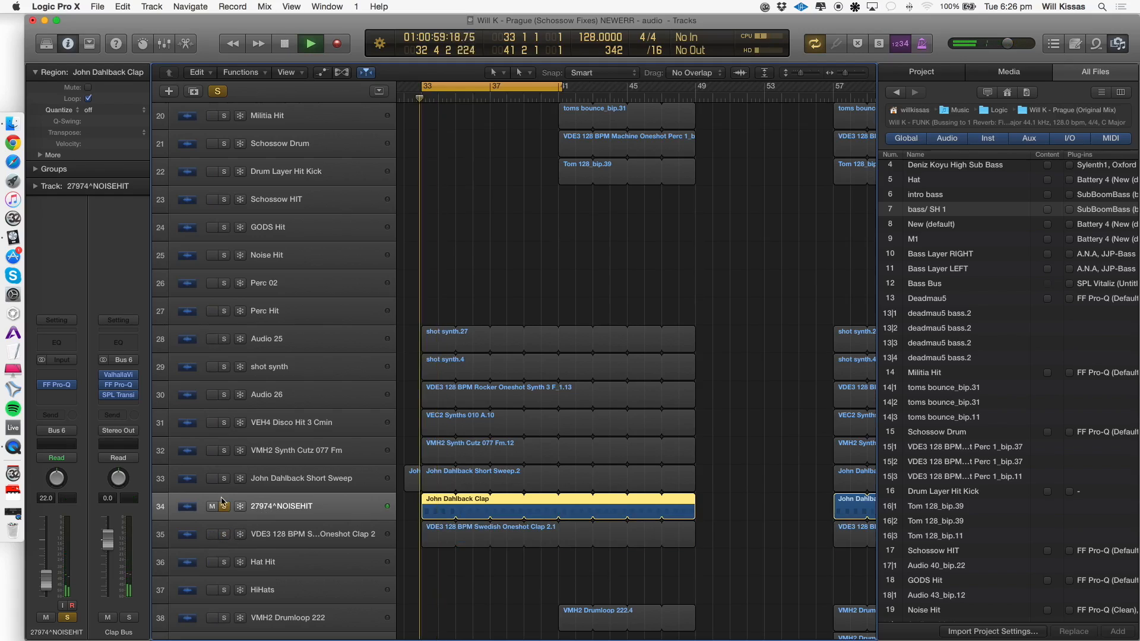
Add Audio 25 through John Dahlback Short Sweep and the Swedish Oneshot Clap 2 track to the soloed noise hit during playback.
left_click_drag(226, 480, 227, 344)
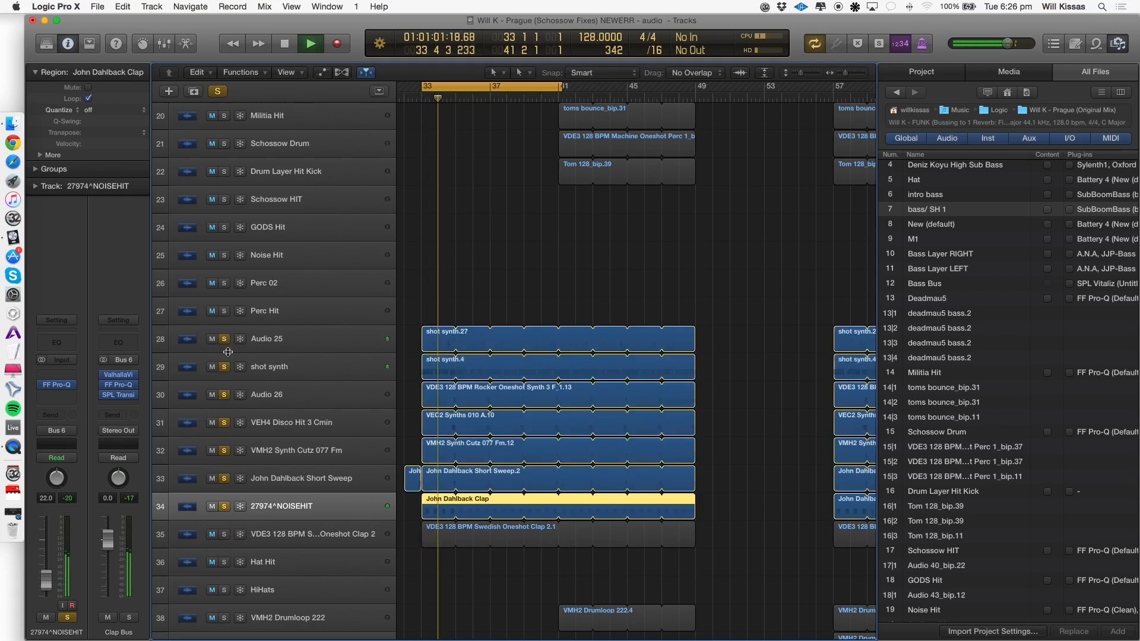
left_click(226, 536)
key("space")
Play the Swedish Oneshot Clap 2 track alone, and bring in the solos of Audio 25 through 27974^NOISEHIT.
left_click(224, 536, "alt")
key("space")
left_click(309, 529)
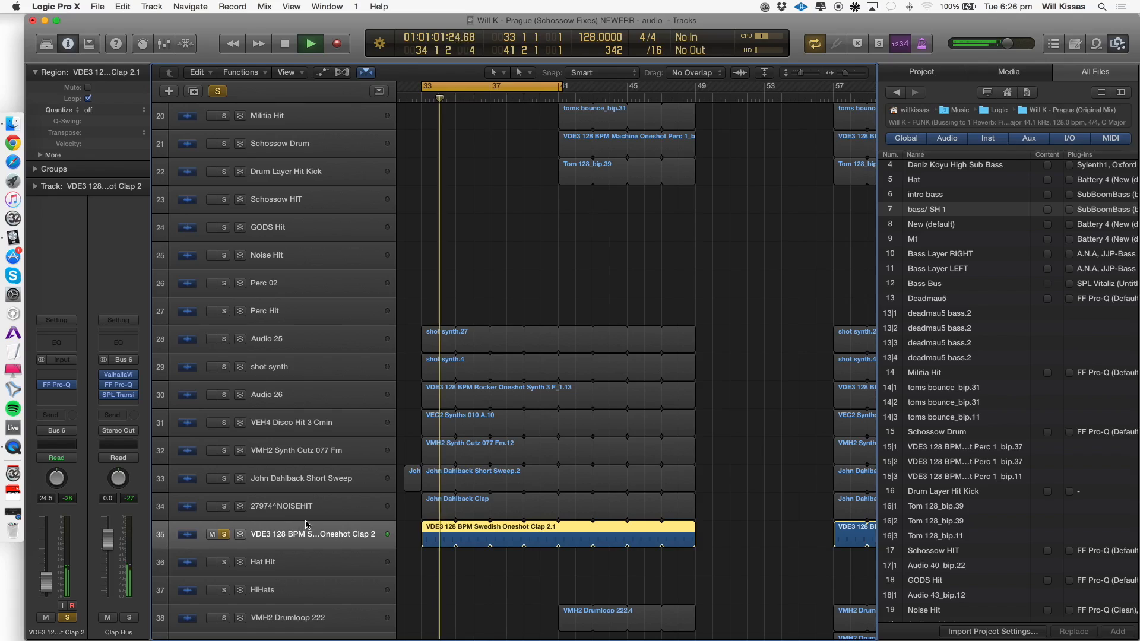
left_click_drag(221, 508, 223, 351)
key("space")
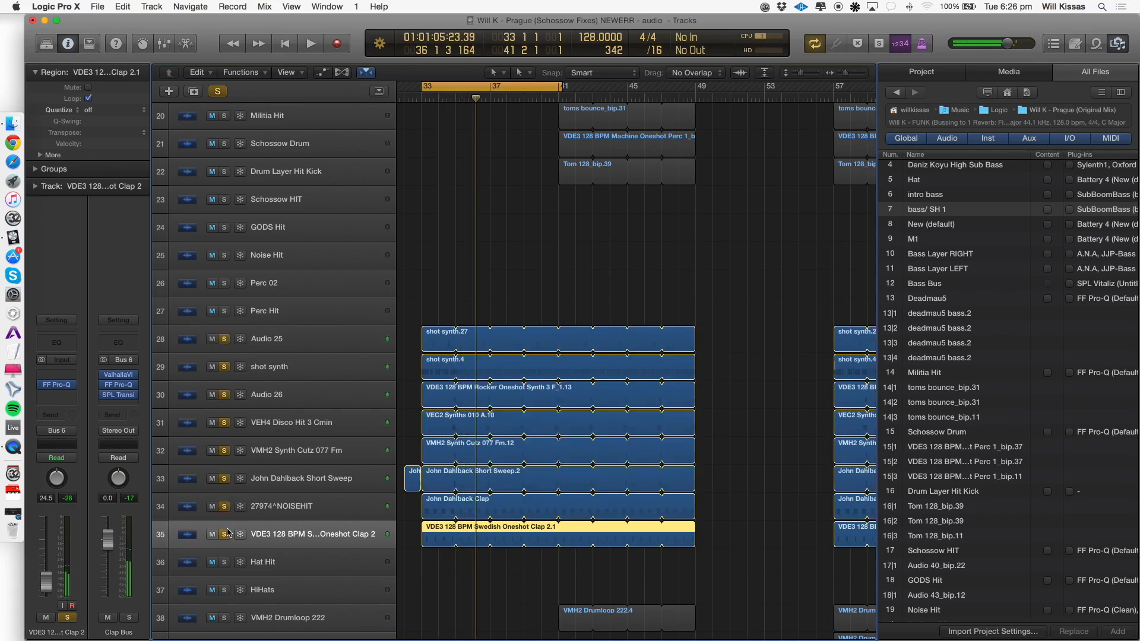
Solo Swedish Oneshot Clap 2 exclusively again and replay it from bar 33.
left_click(224, 535, "alt")
key("space")
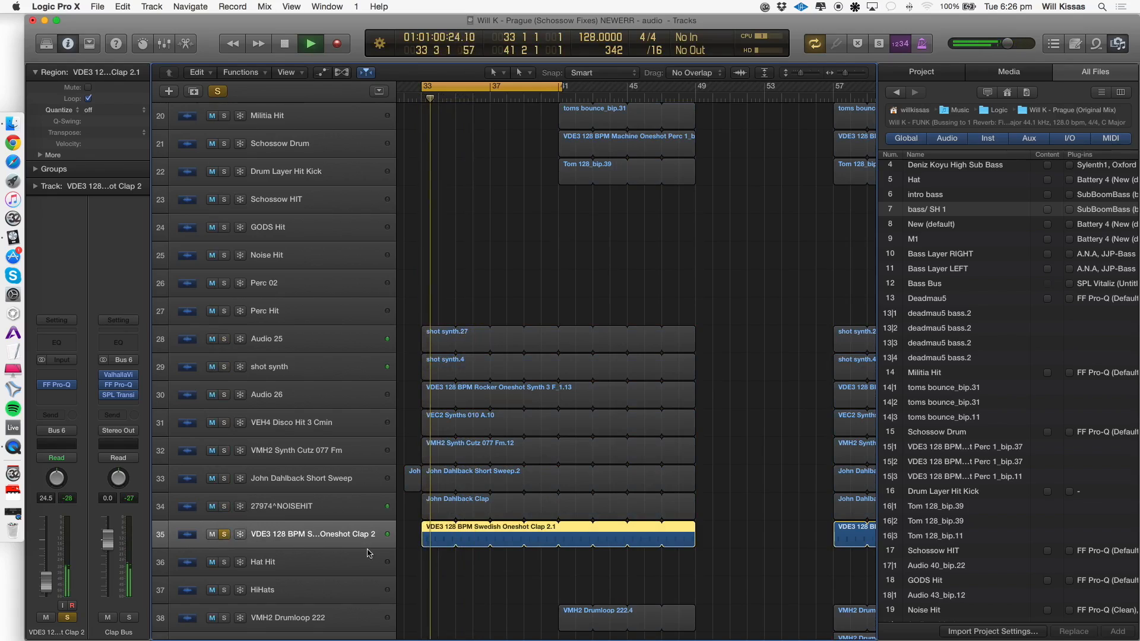
key("space")
Open the VDE3 128 BPM Swedish Oneshot Clap 2.1 folder, inspect and play its individual clap regions, and return to the full arrangement.
left_click(430, 563)
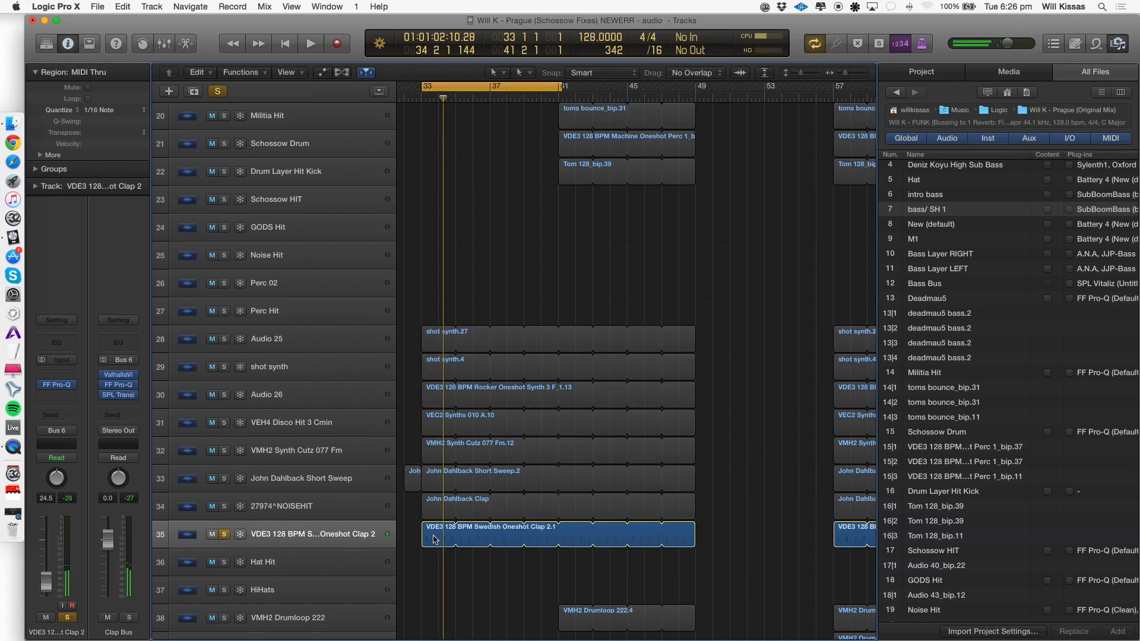
double_click(432, 537)
scroll(409, 121, "up", 10)
left_click(543, 127)
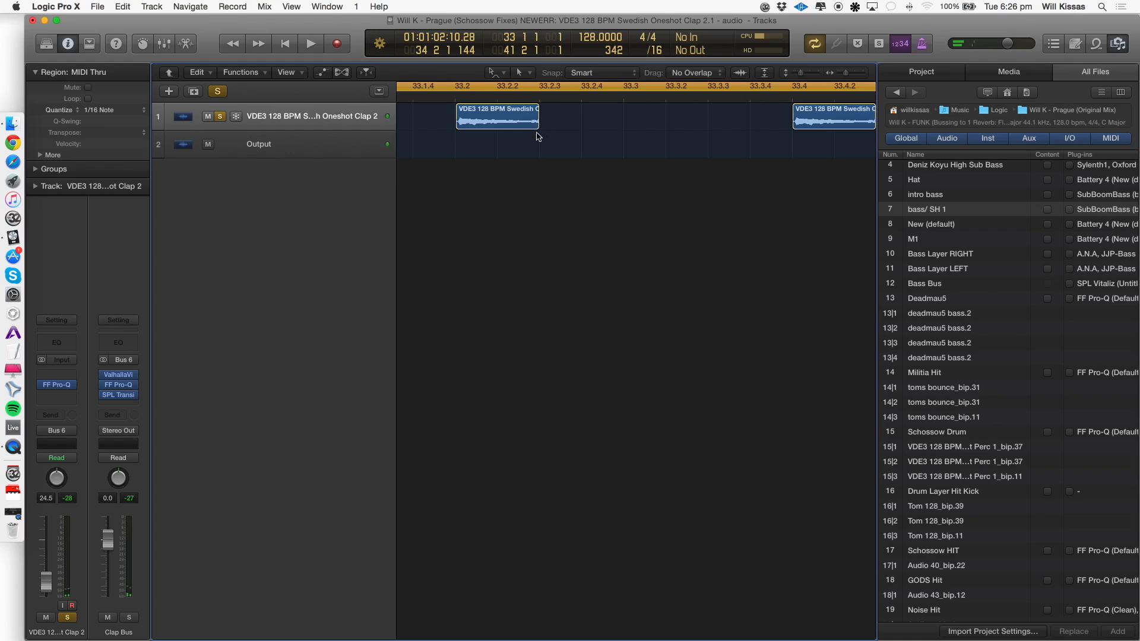
scroll(593, 135, "up", 3)
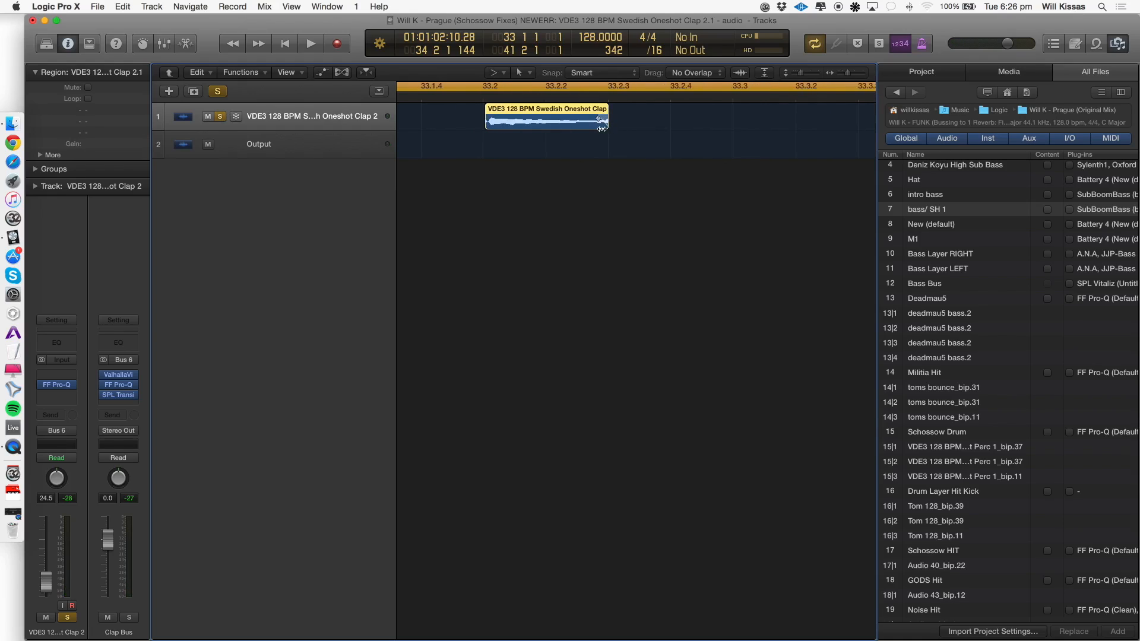
scroll(551, 190, "down", 5)
key("space")
left_click(169, 73)
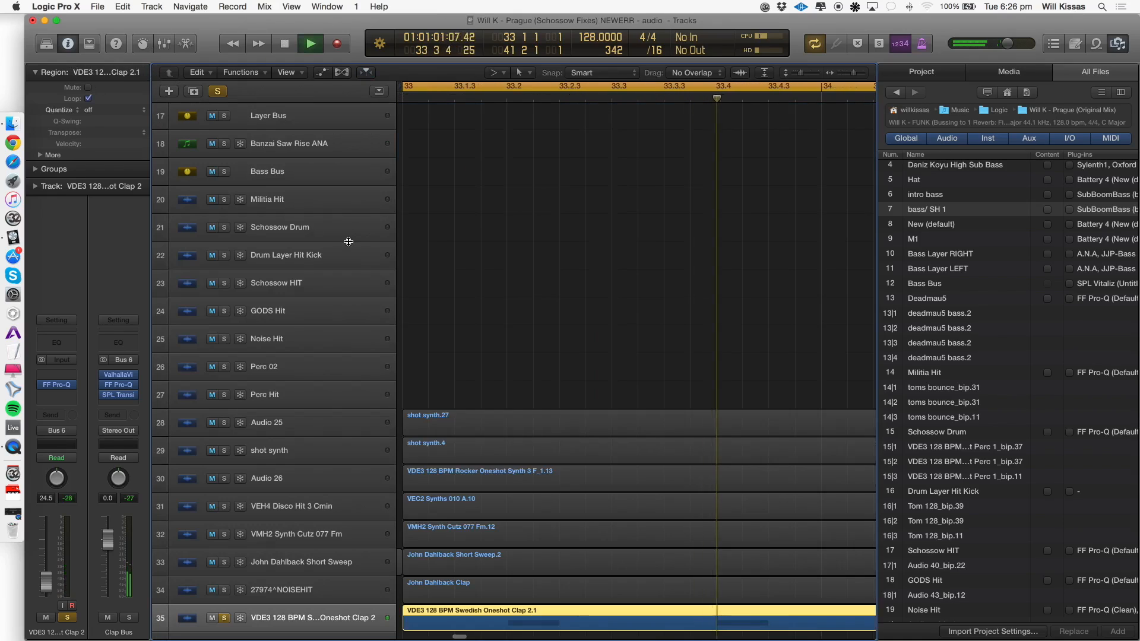
scroll(595, 298, "down", 8)
key("space")
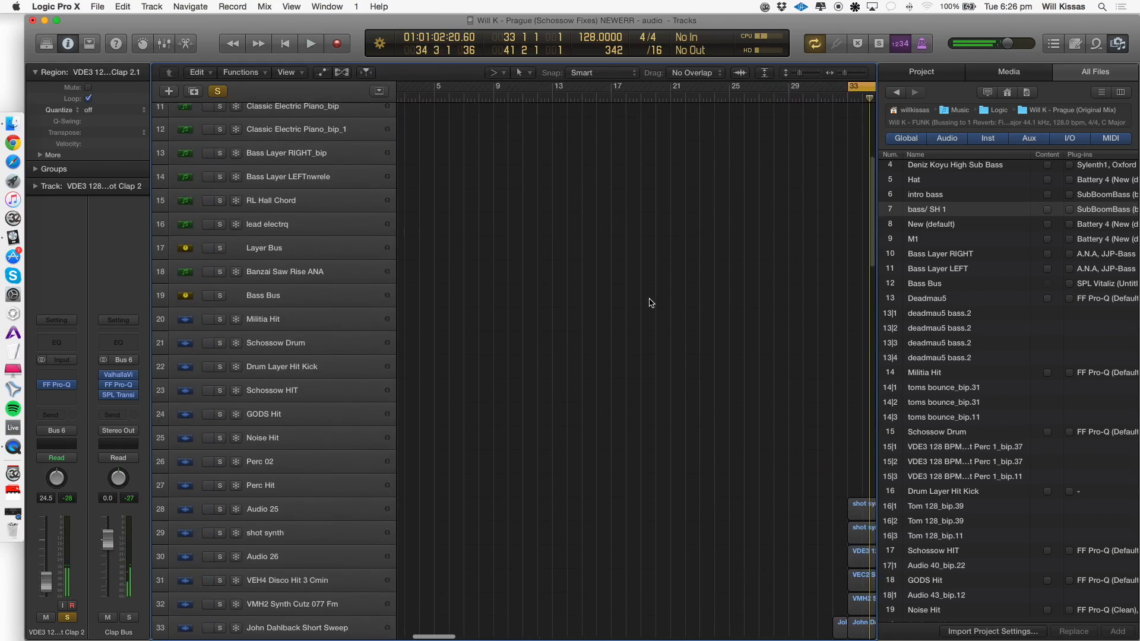
Solo Audio 25 through 27974^NOISEHIT together with the Swedish Oneshot Clap 2 track, and clear all track solos.
scroll(649, 305, "down", 6)
scroll(649, 305, "down", 3)
left_click_drag(220, 507, 220, 364)
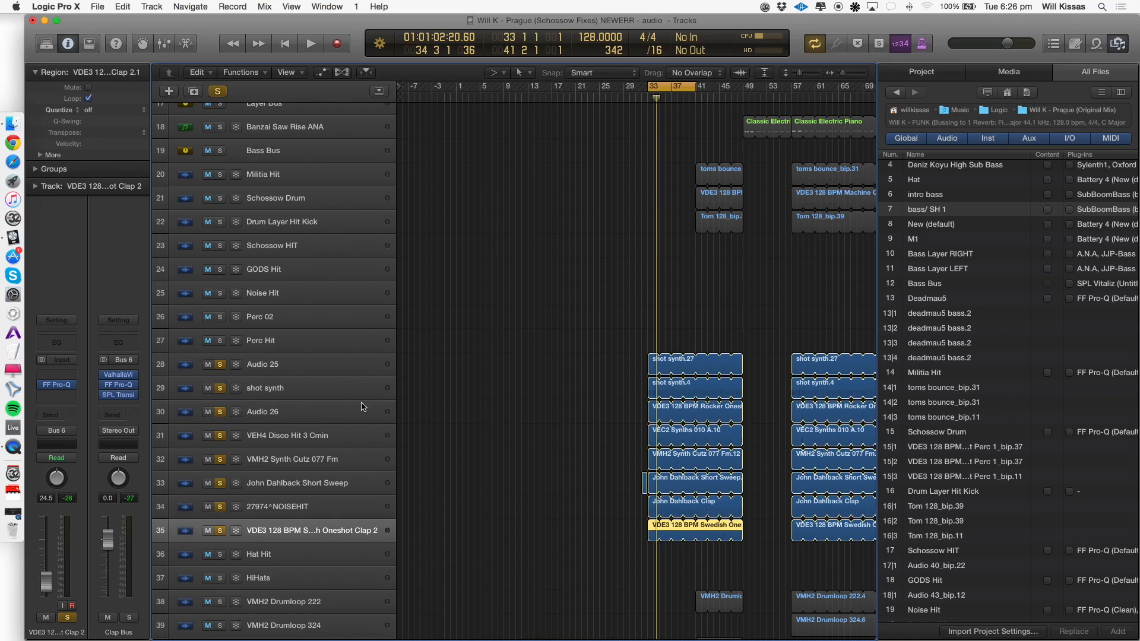
scroll(363, 407, "down", 5)
left_click(205, 394, "alt")
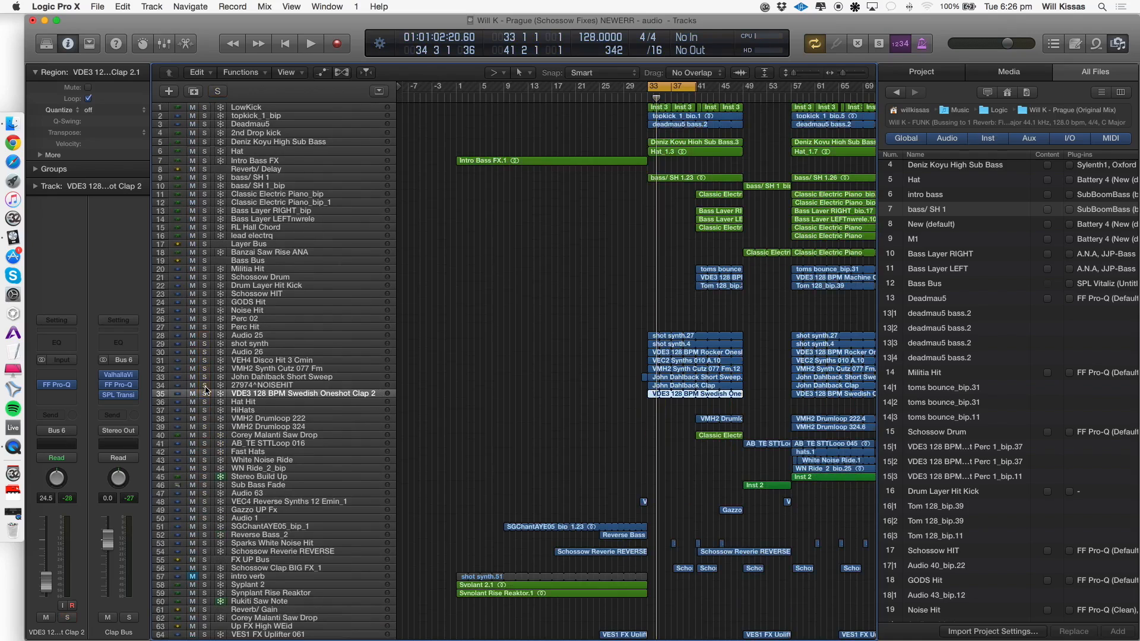
Play the full arrangement from bar 33 twice with no tracks soloed.
key("space")
scroll(439, 366, "down", 10)
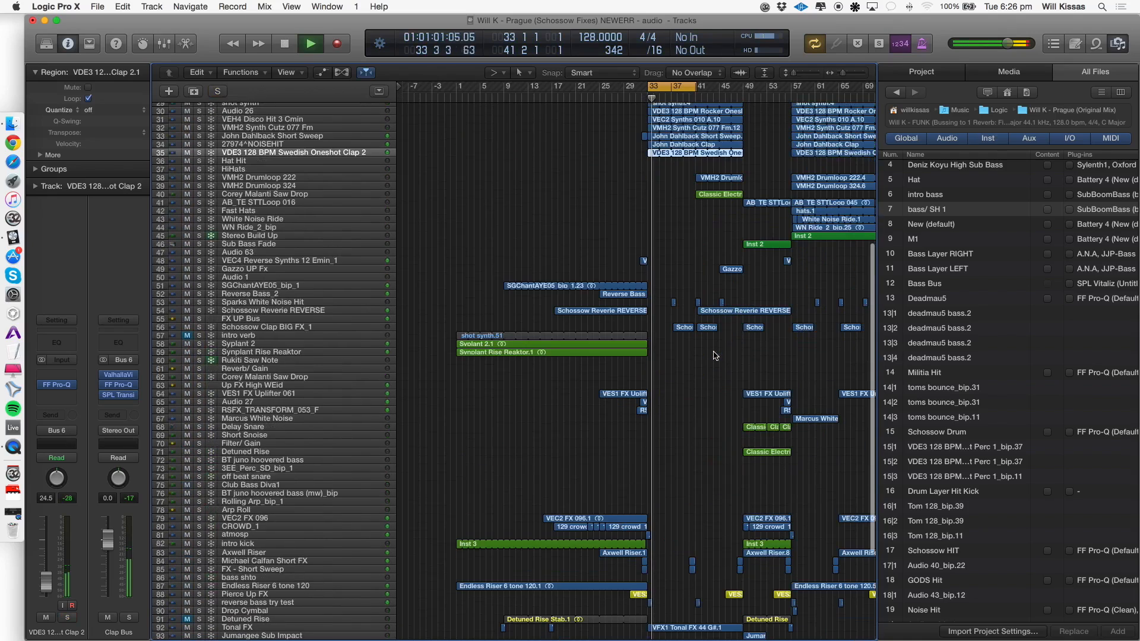
key("cmd+Right")
key("space")
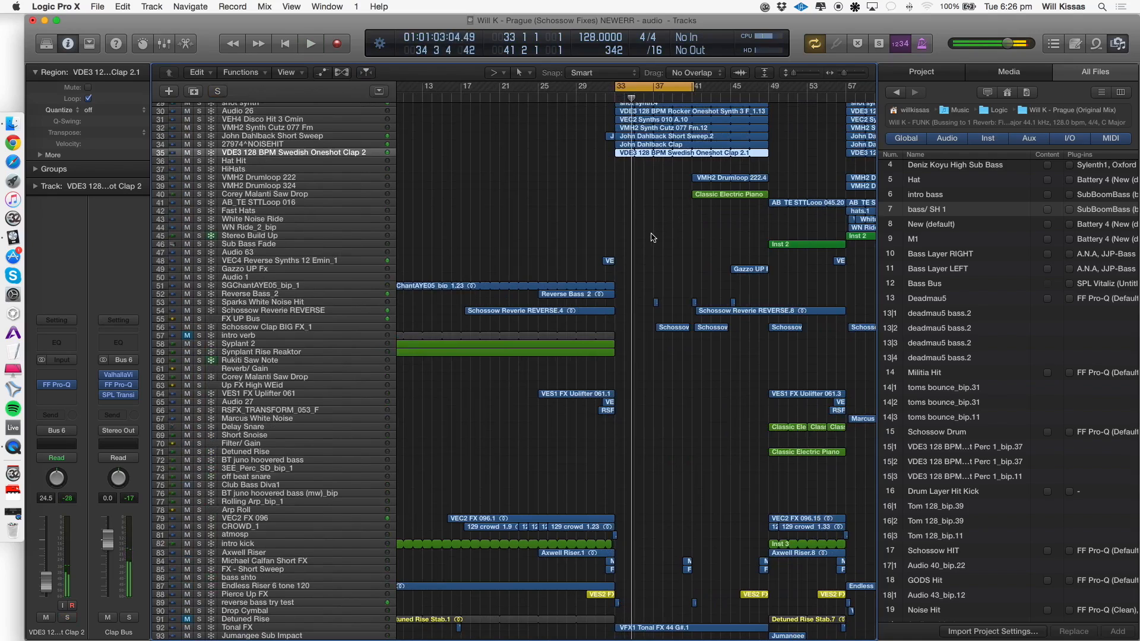
key("cmd+Right")
scroll(532, 301, "up", 6)
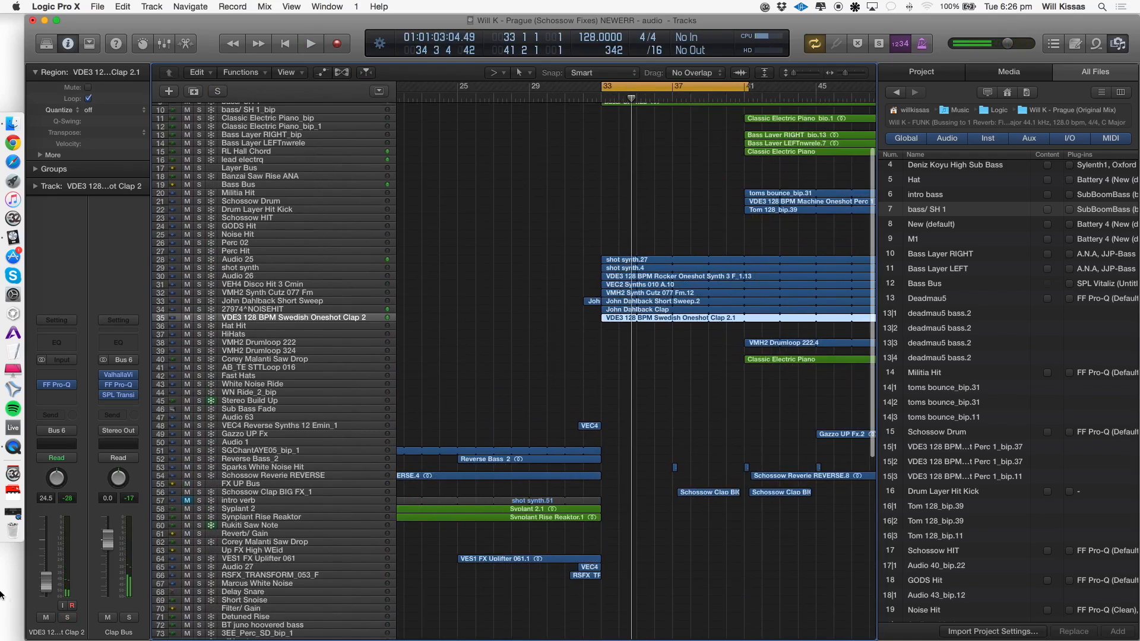
key("space")
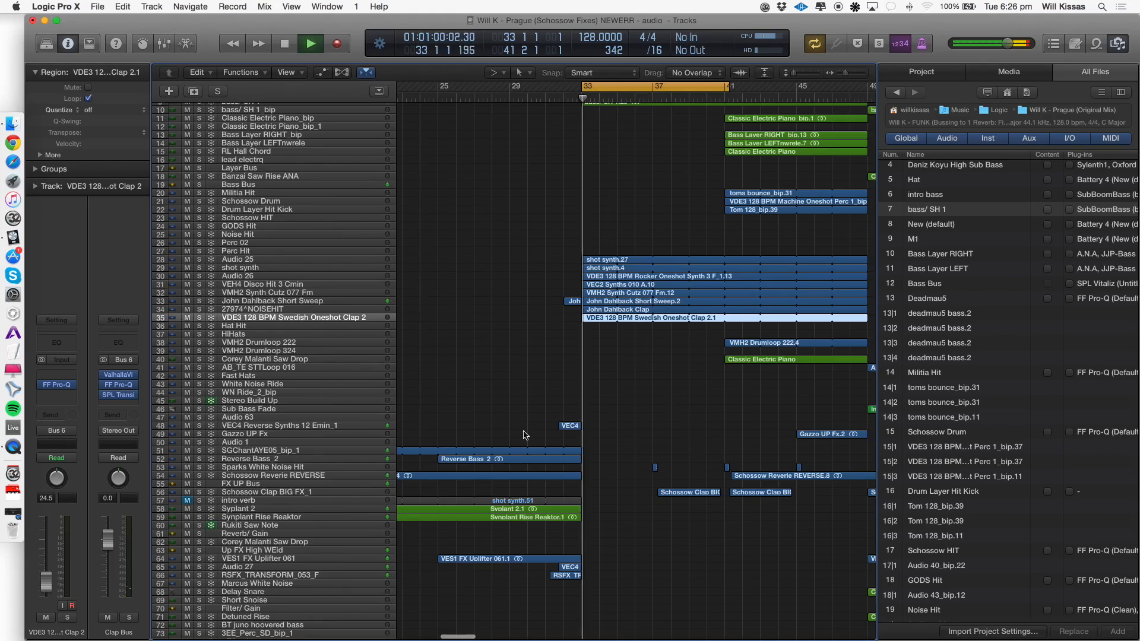
Try cycle ranges starting at bars 41 and 37, and set the cycle from bar 33 to bar 45.
left_click_drag(725, 83, 831, 83)
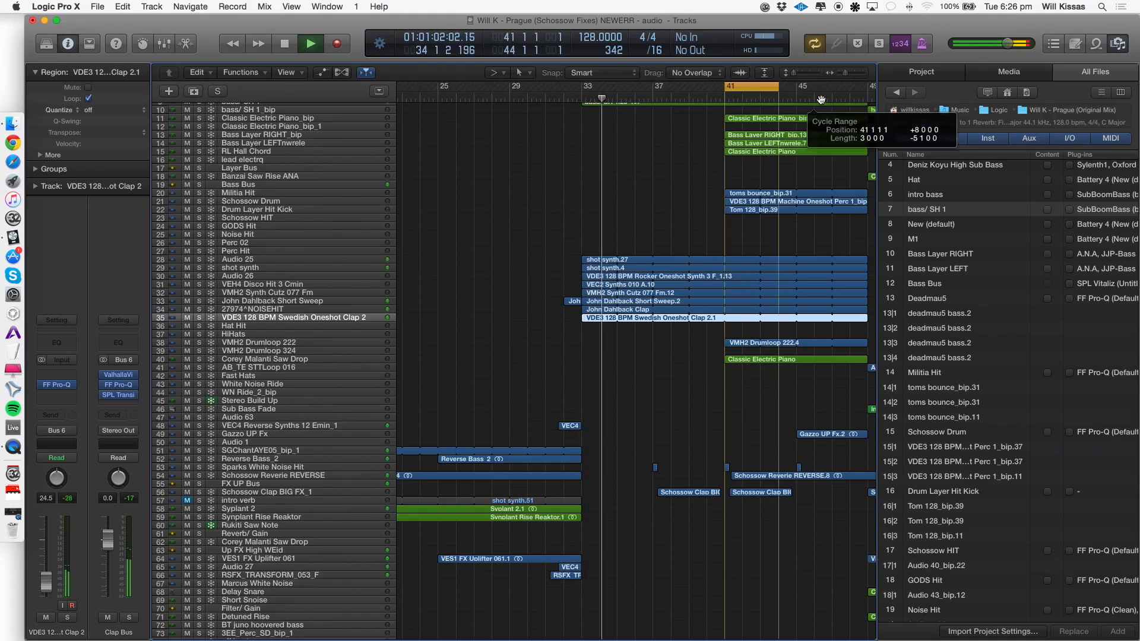
key("space")
key("super+Right")
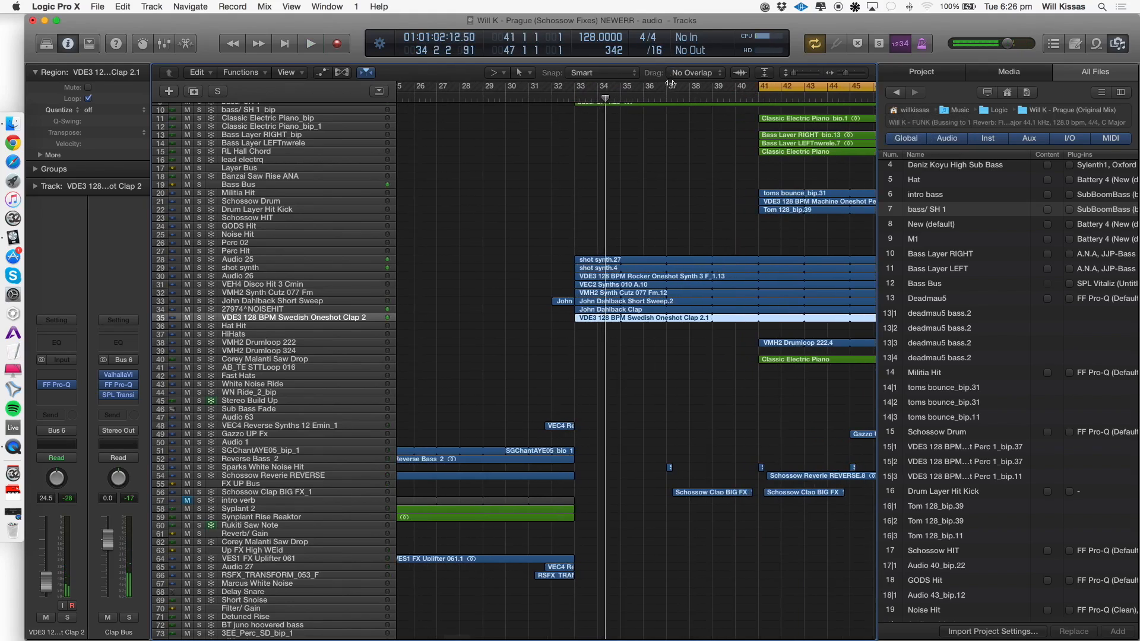
left_click_drag(670, 84, 804, 86)
key("space")
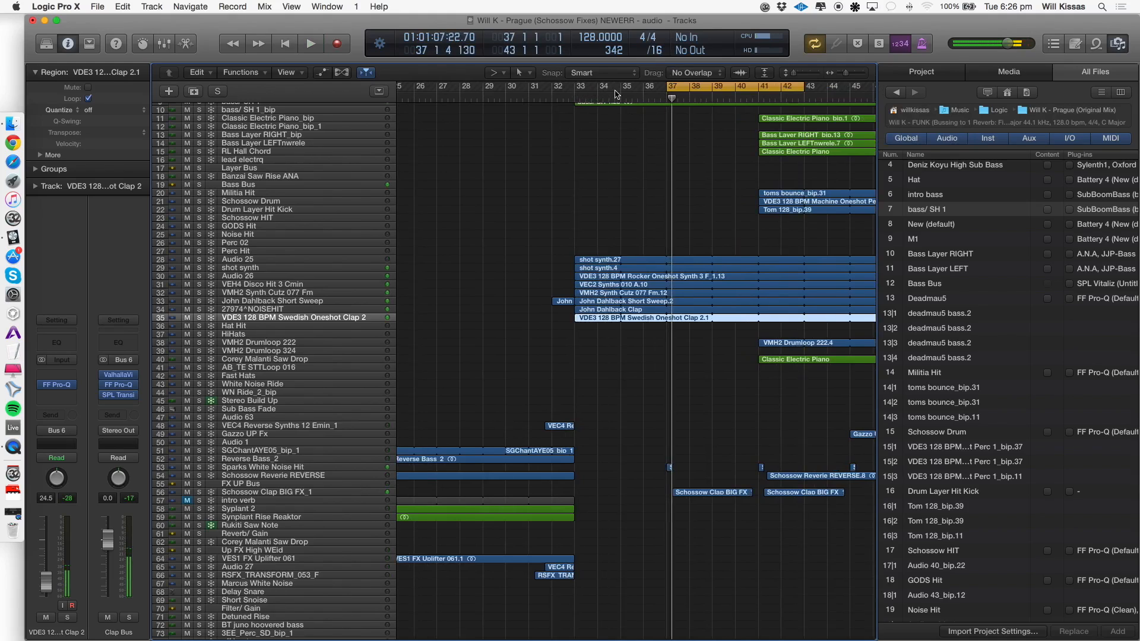
left_click_drag(574, 86, 849, 86)
Solo the reverse bass try test track and play its region from bar 33.
scroll(554, 412, "down", 10)
left_click(303, 457)
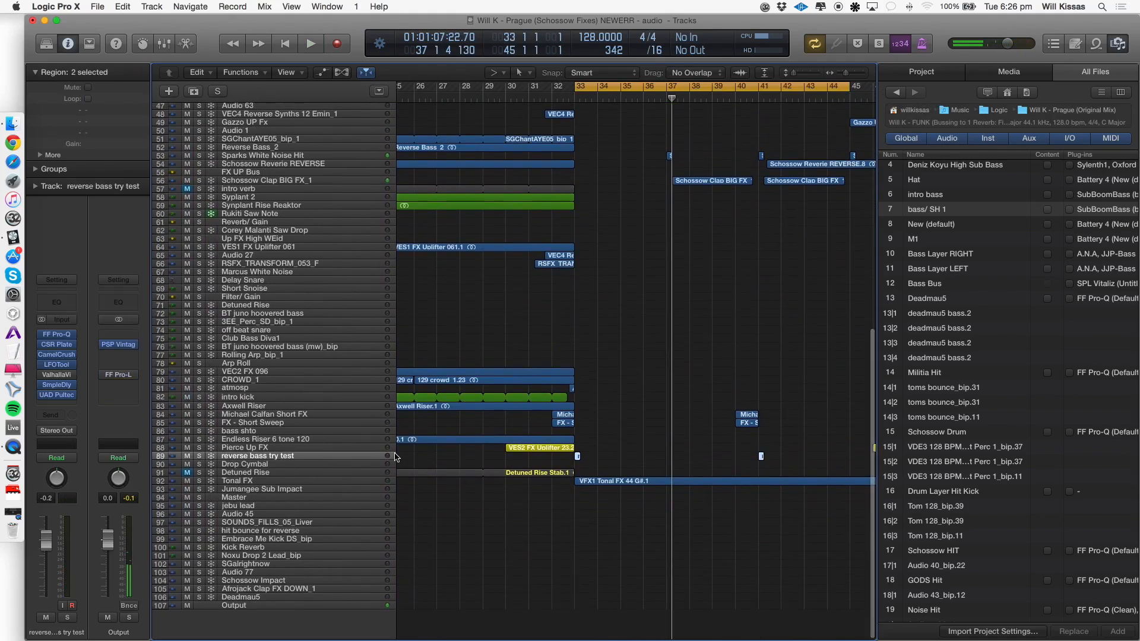
key("super+Right")
left_click(199, 456)
key("space")
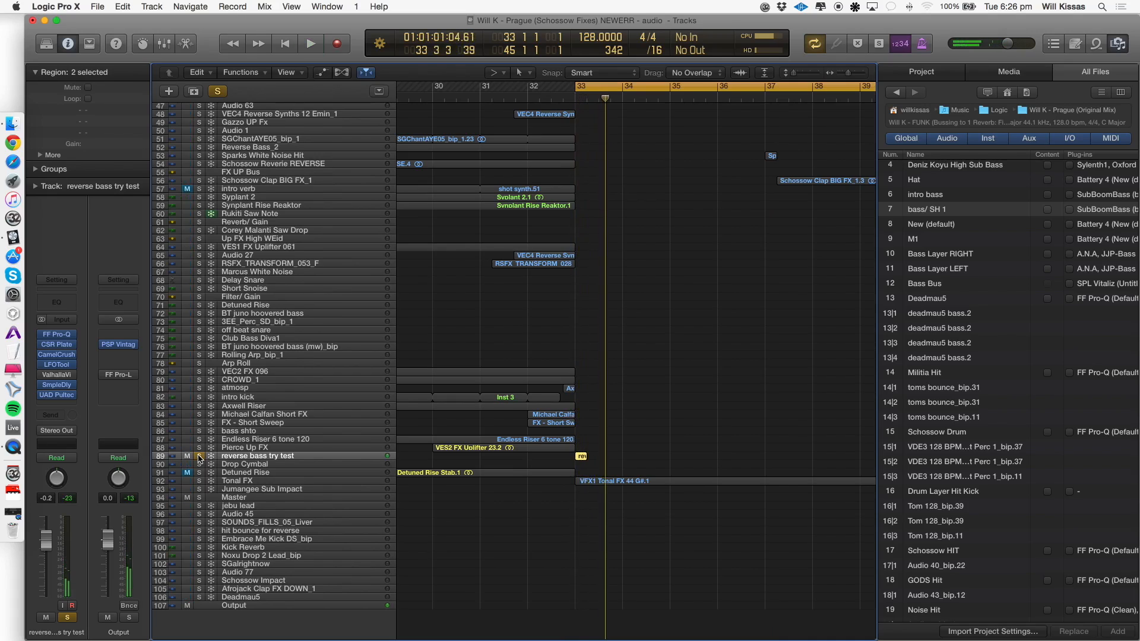
Examine the reverse bass try test region's fade-in at bar 33 with track automation shown, and hide the automation again.
key("super+Down")
key("super+Down")
key("super+Down")
key("super+Up")
key("a")
key("super+Right")
key("super+Right")
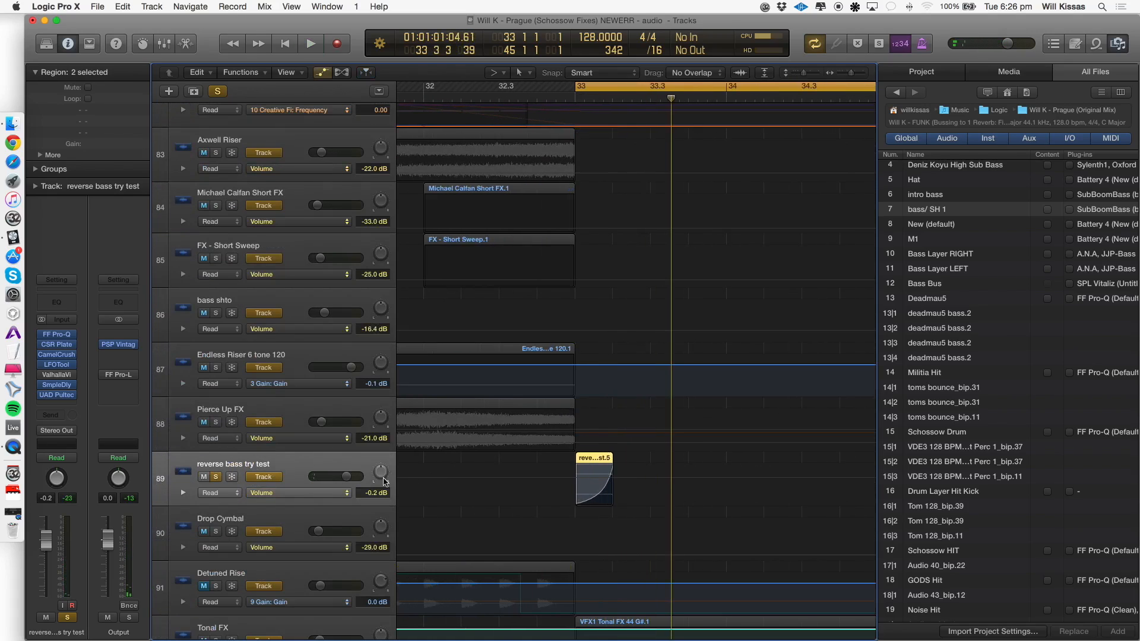
key("a")
key("super+Up")
key("super+Up")
Unsolo the reverse bass try test track and compare the arrangement from bar 33 with that track unmuted and muted.
left_click(200, 457)
key("space")
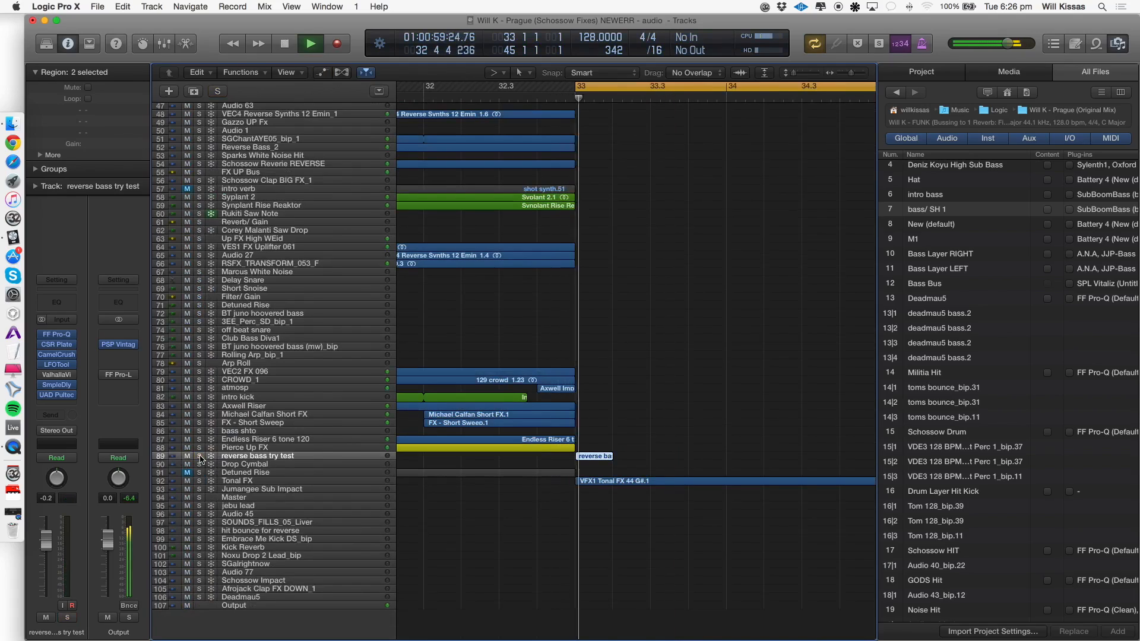
key("space")
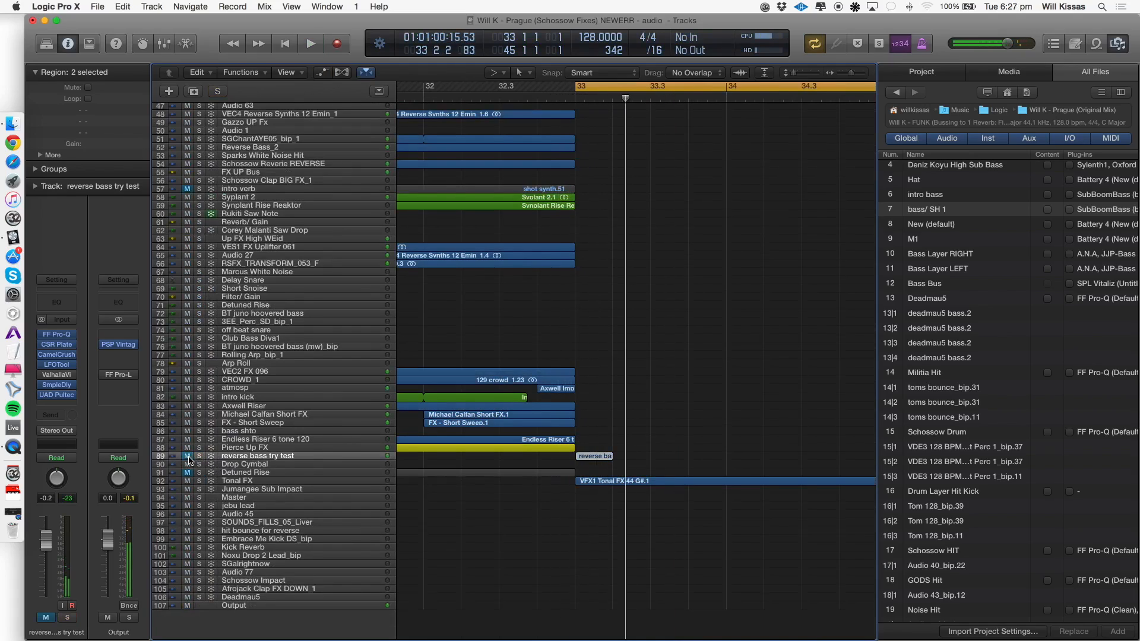
key("space")
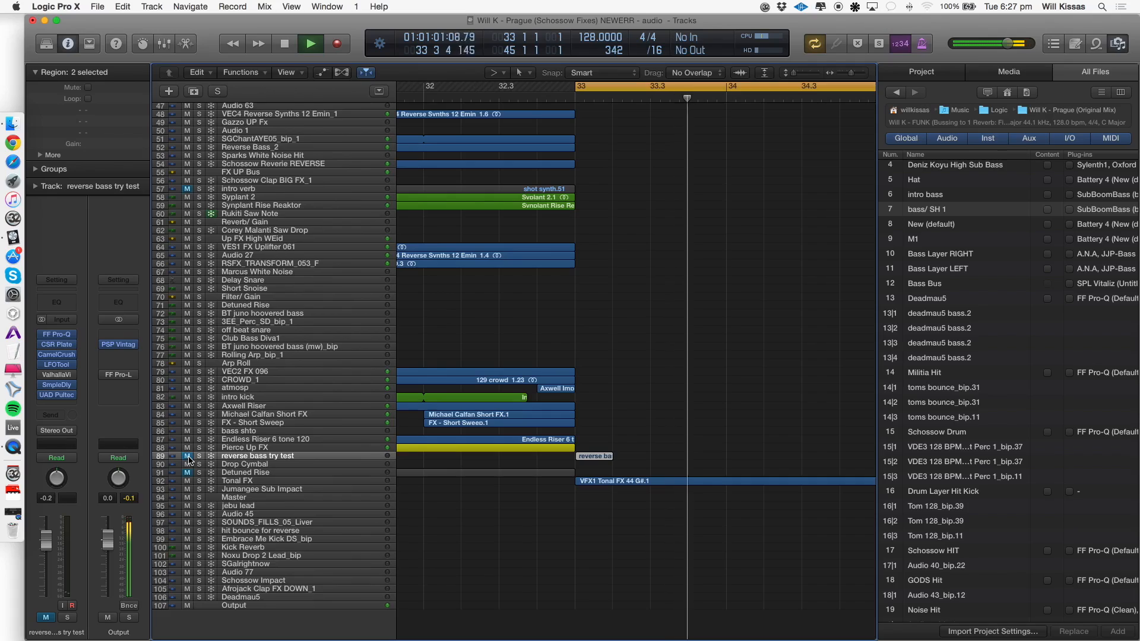
key("space")
key("space")
left_click(188, 457)
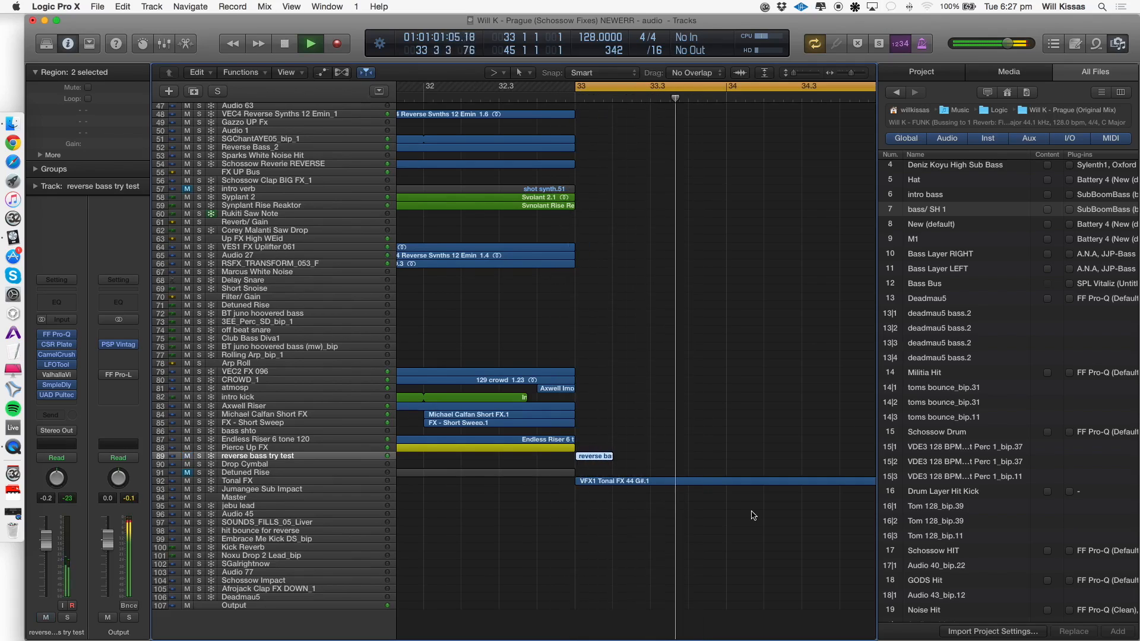
scroll(751, 509, "down", 5)
key("space")
Set the cycle range from bar 37 to bar 50.
scroll(754, 500, "up", 15)
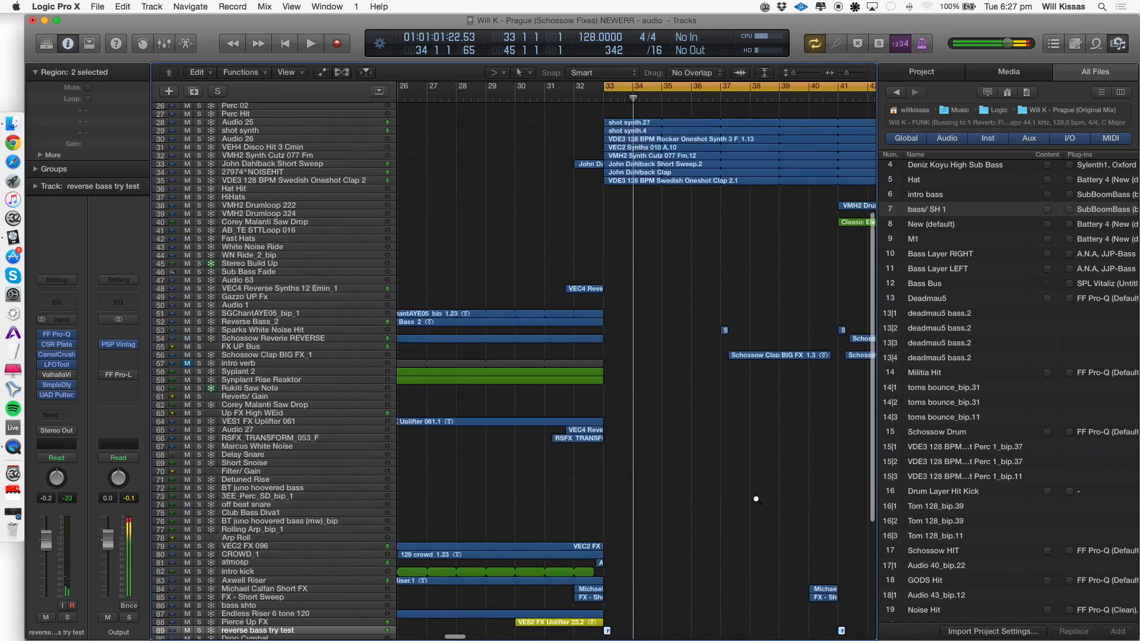
scroll(757, 500, "right", 4)
left_click(618, 86)
left_click_drag(619, 86, 1000, 92)
scroll(545, 502, "right", 1)
Play the Sparks White Noise Hit track soloed from bar 37, and unsolo it to replay the full arrangement.
left_click(249, 551)
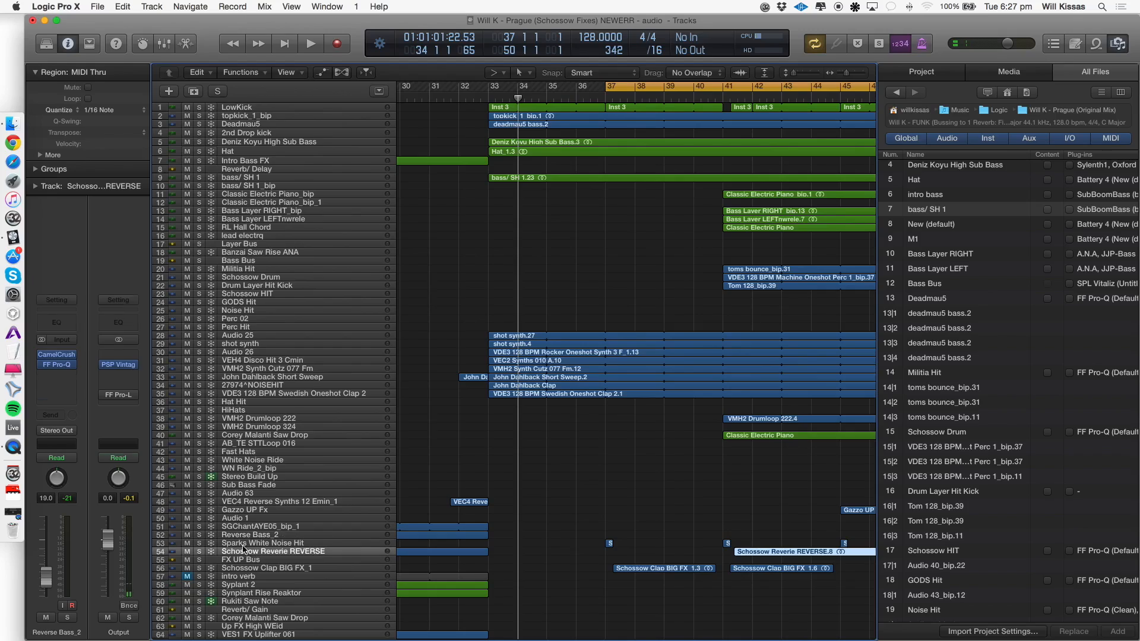
left_click(199, 543)
key("space")
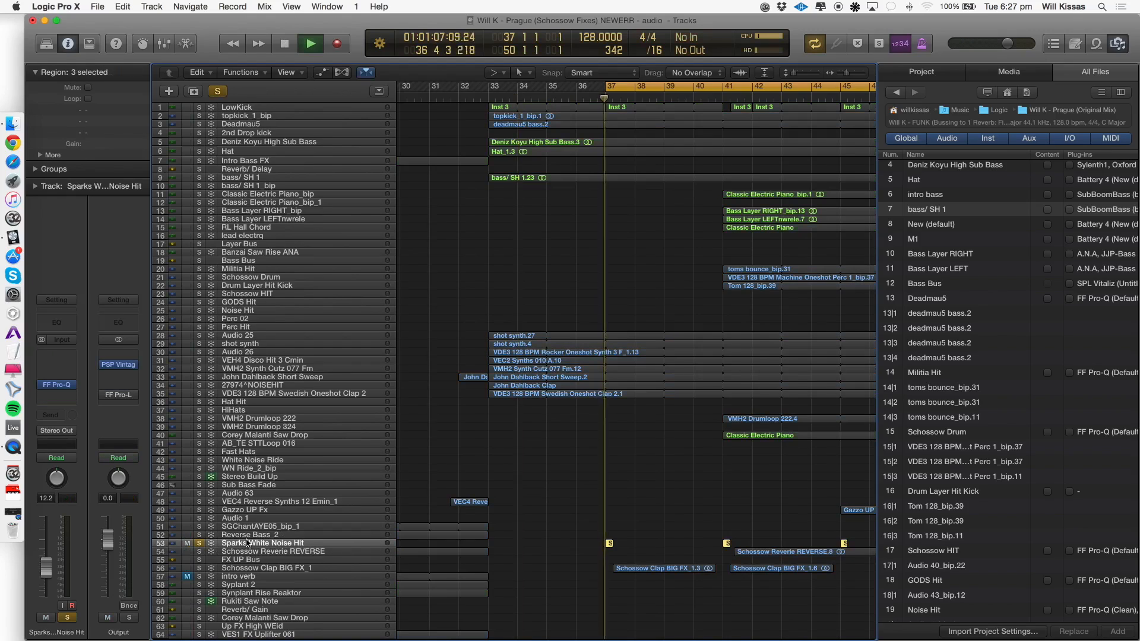
key("space")
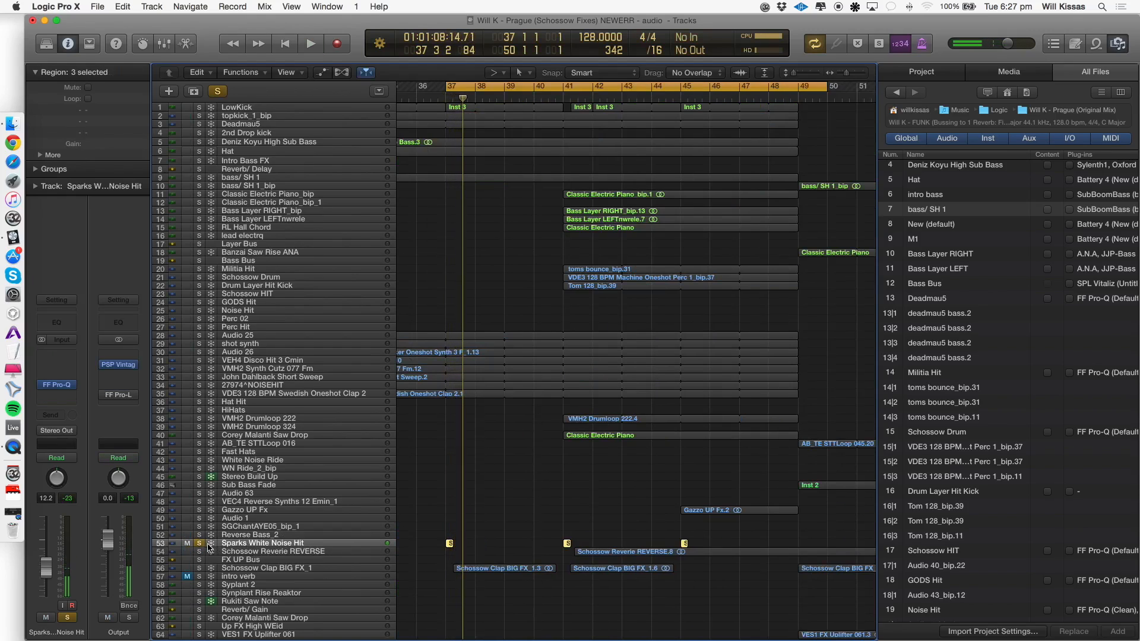
left_click(209, 546)
key("space")
Play the Schossow Clap BIG FX_1 track soloed from bar 37, and unsolo it to hear it within the full arrangement.
left_click(203, 569)
key("space")
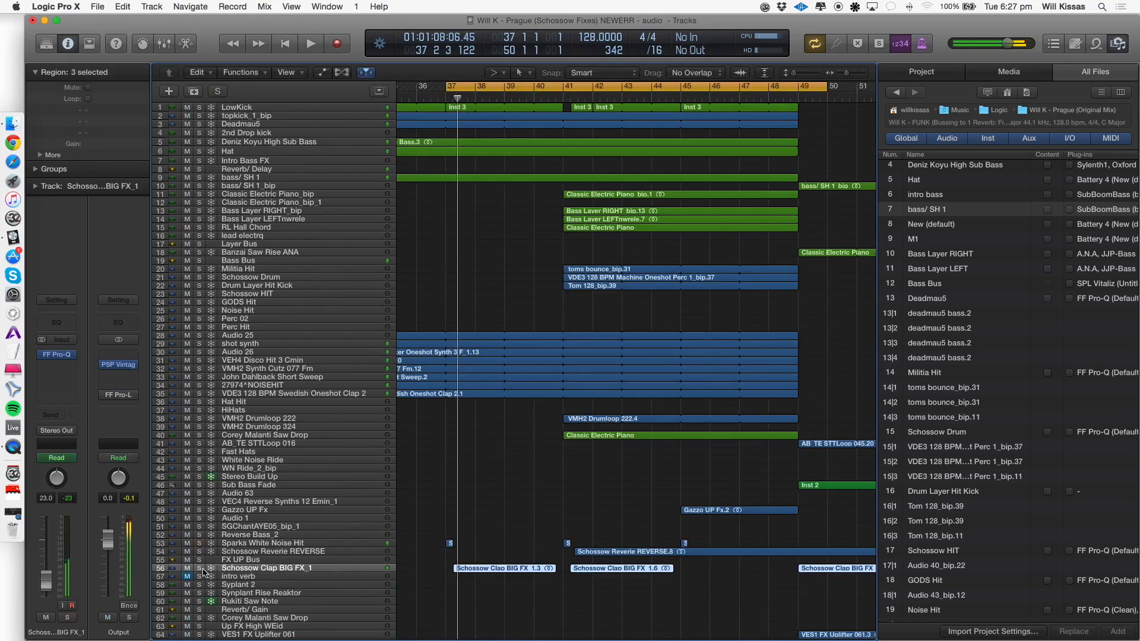
left_click(201, 569)
key("space")
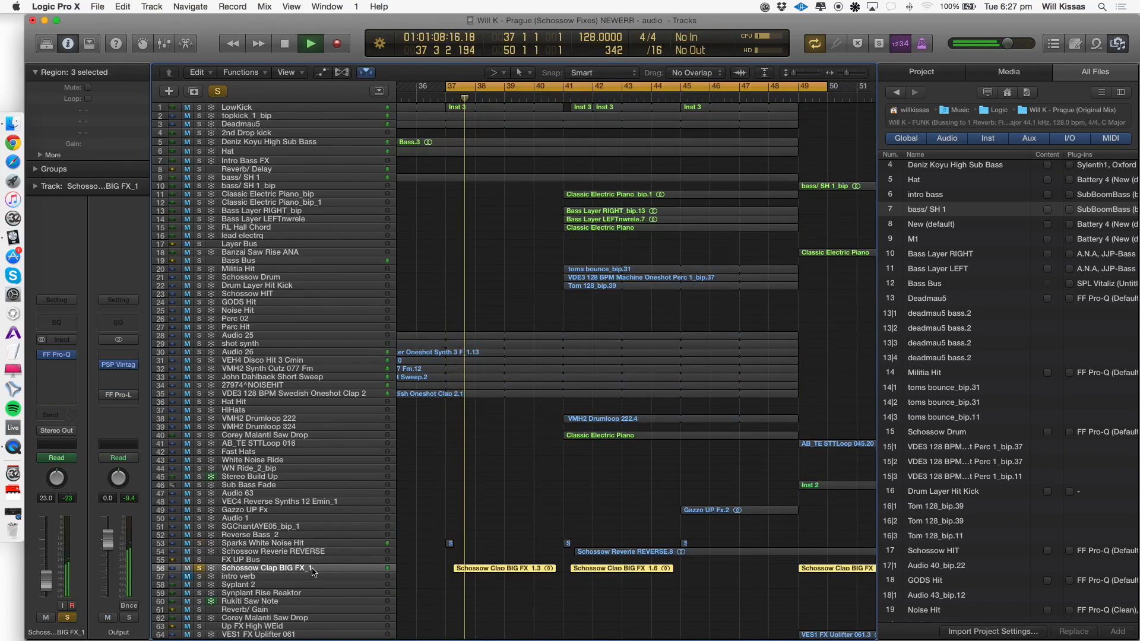
key("space")
left_click(199, 570)
key("space")
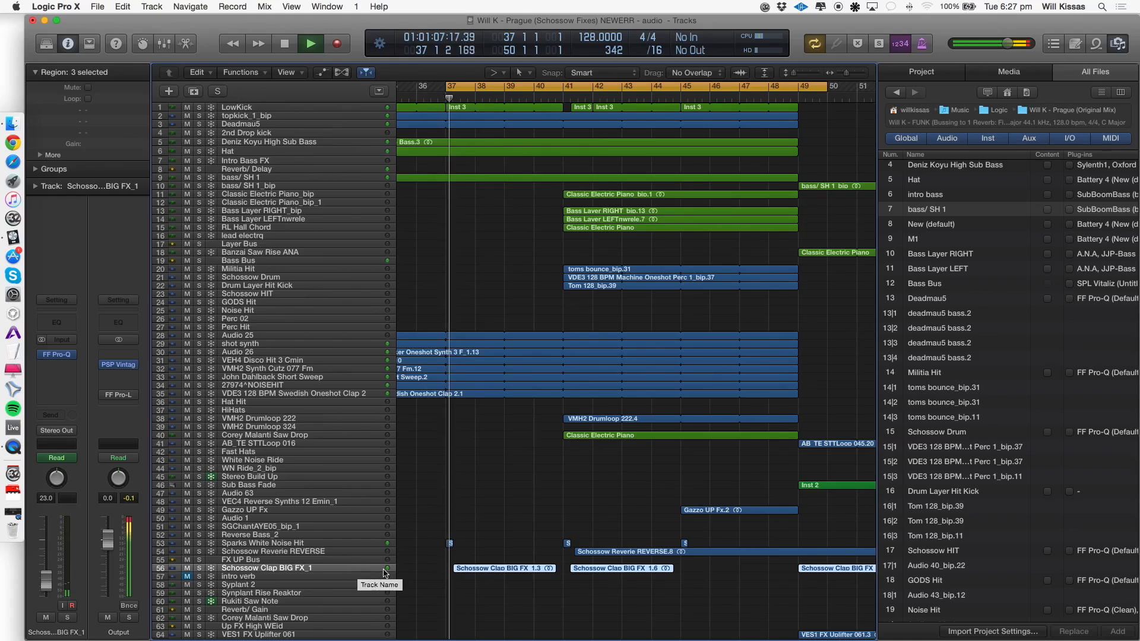
key("super+Left")
key("super+Left")
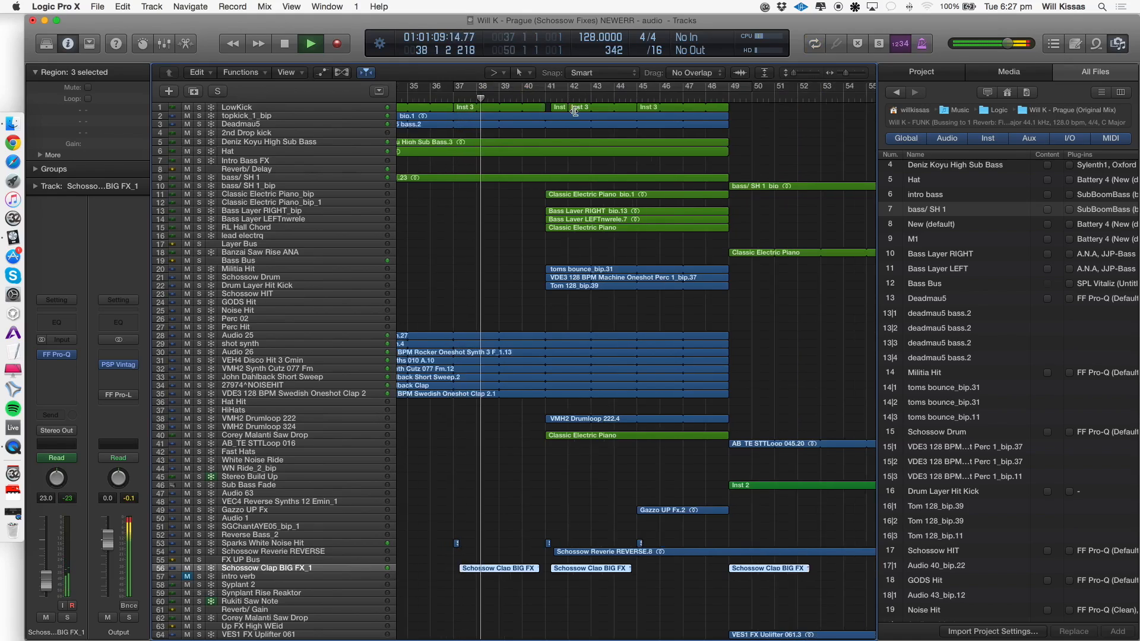
key("space")
Set the cycle range from bar 41 to bar 61 and play Bass Layer RIGHT_bip and Bass Layer LEFTnwrele soloed together.
left_click_drag(534, 87, 785, 125)
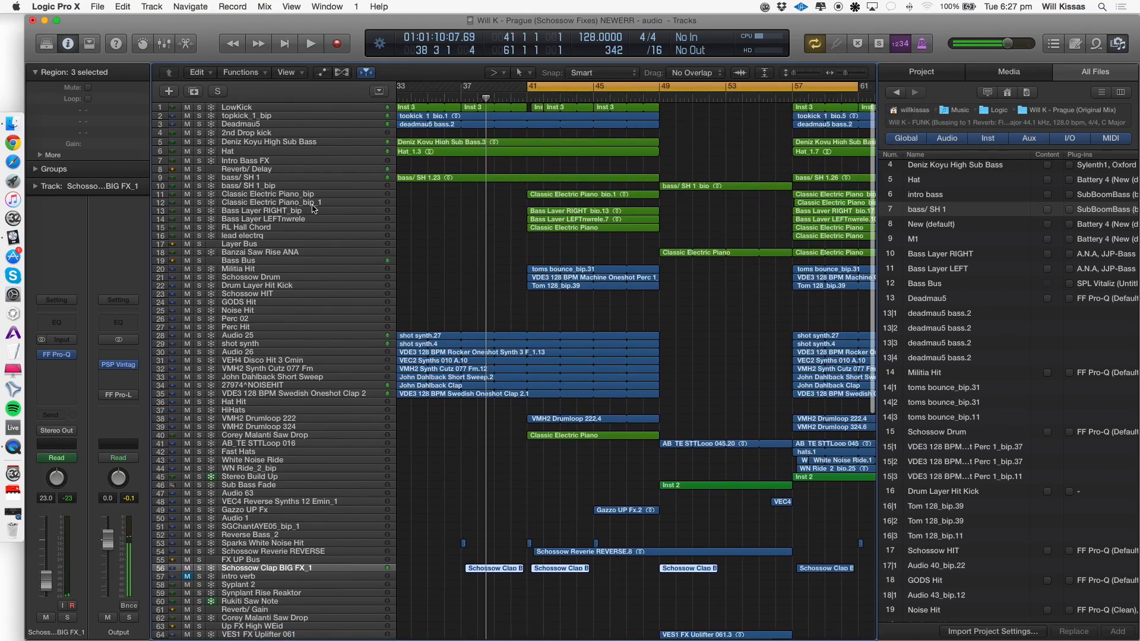
left_click(311, 203)
left_click(252, 219)
left_click(256, 212)
scroll(407, 247, "up", 5)
scroll(408, 247, "right", 5)
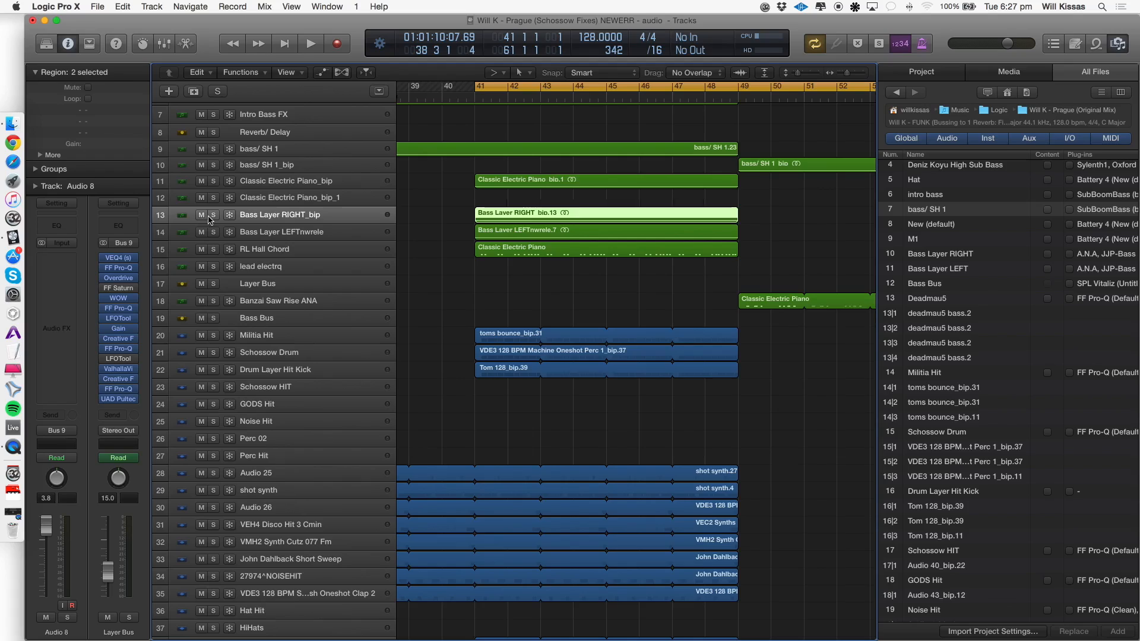
left_click_drag(210, 218, 228, 244)
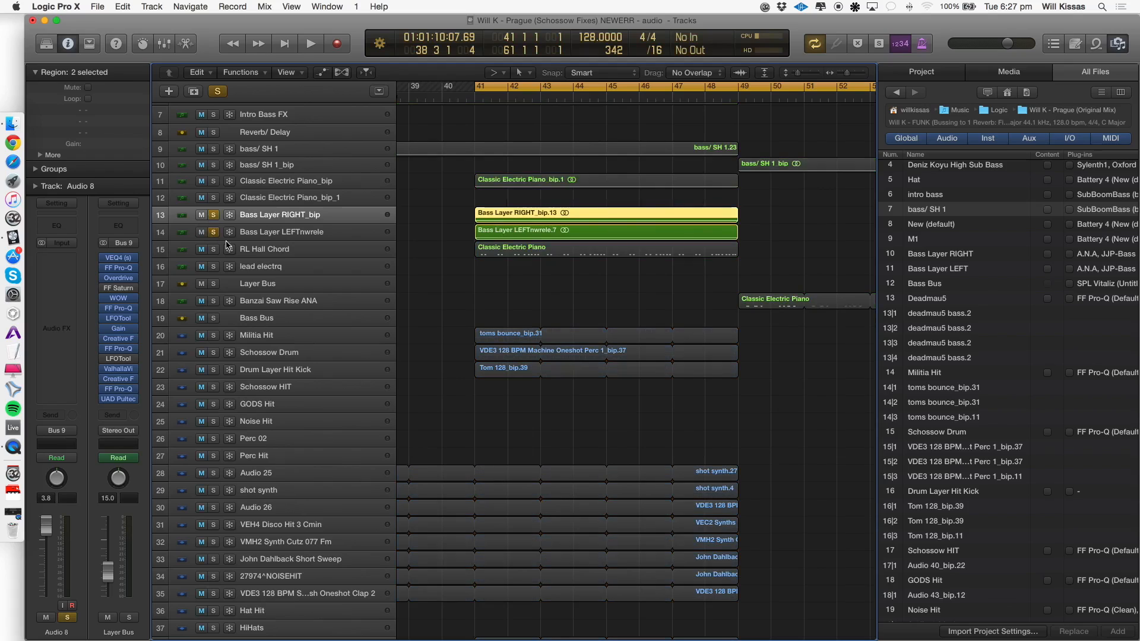
left_click(291, 232)
scroll(290, 240, "up", 5)
key("space")
Add the tracks above the bass layers up to LowKick to the solo during playback, and clear all solos.
left_click_drag(215, 308, 211, 108)
key("space")
left_click(214, 274, "alt")
scroll(215, 279, "down", 1)
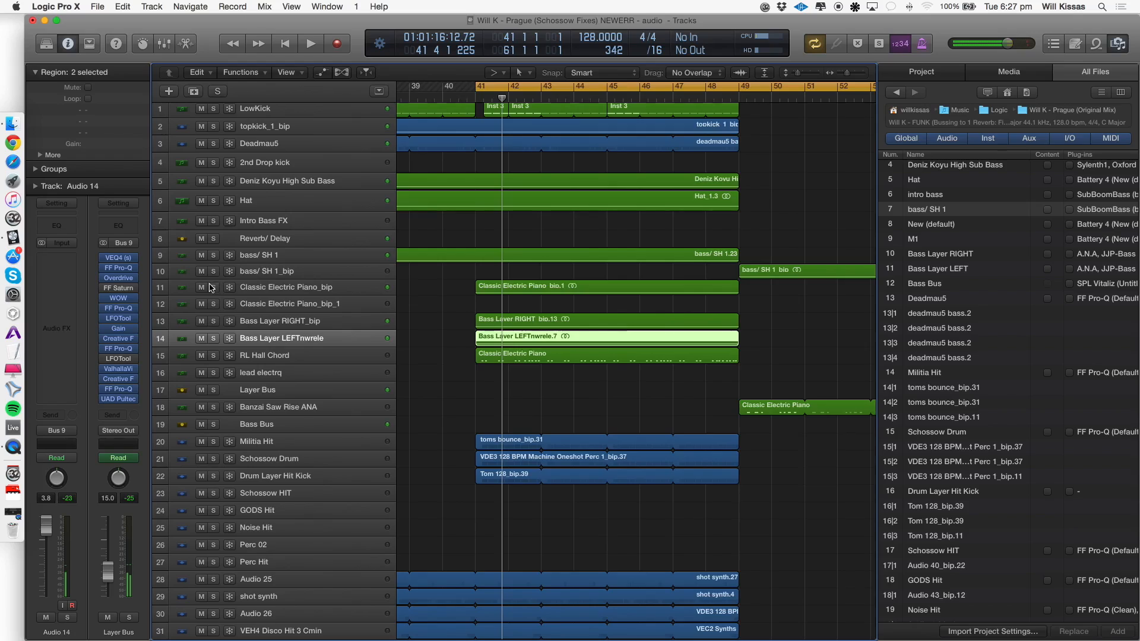
Solo the Classic Electric Piano_bip track and play it from bar 41.
left_click(212, 288)
key("space")
scroll(263, 289, "down", 1)
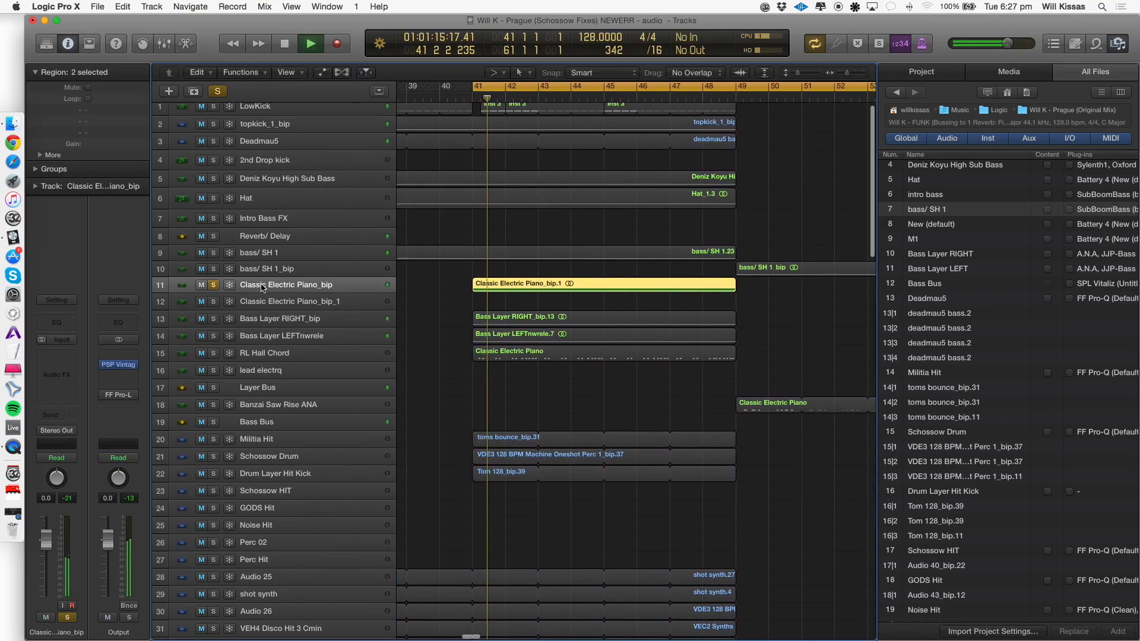
scroll(262, 288, "right", 1)
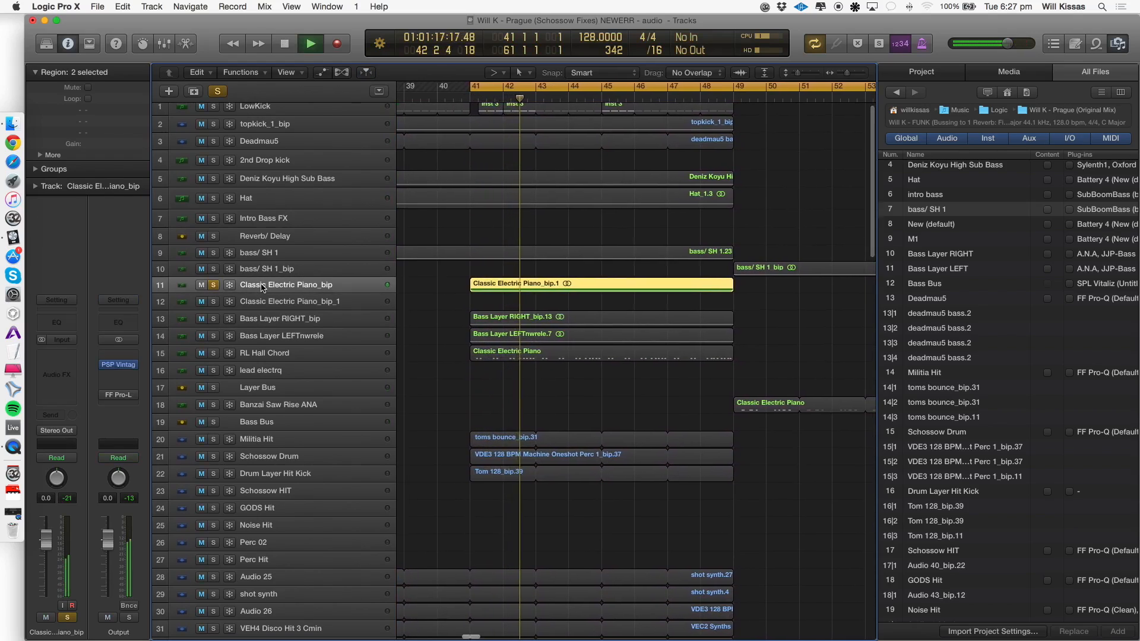
Replay the soloed Classic Electric Piano_bip from bar 41 and add both Bass Layer tracks to the solo during playback.
left_click(263, 354)
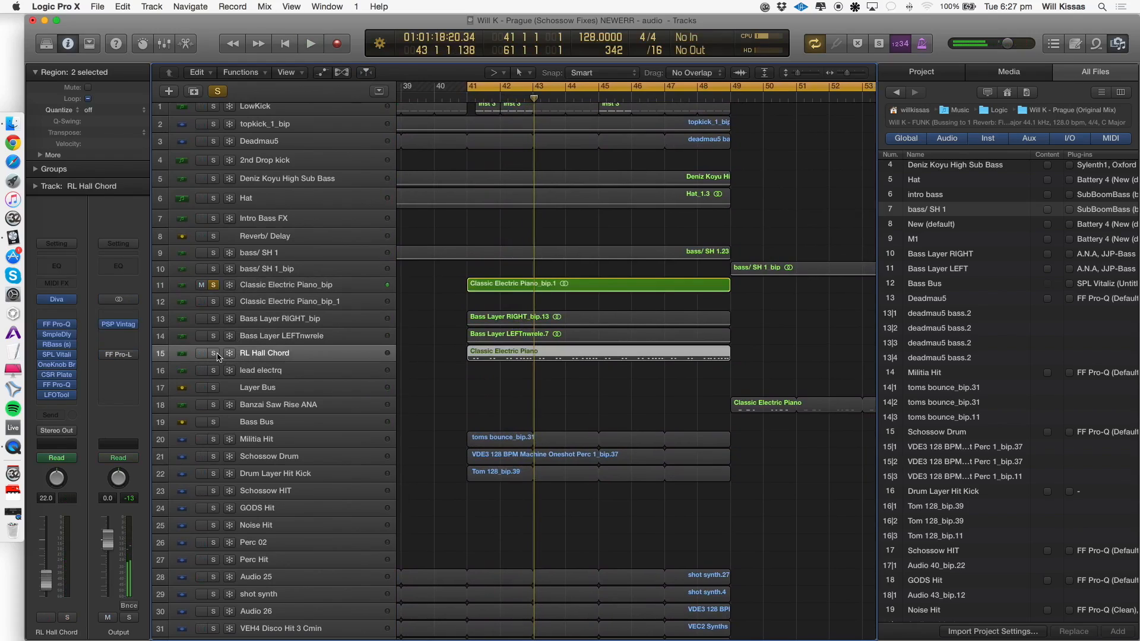
left_click(269, 286)
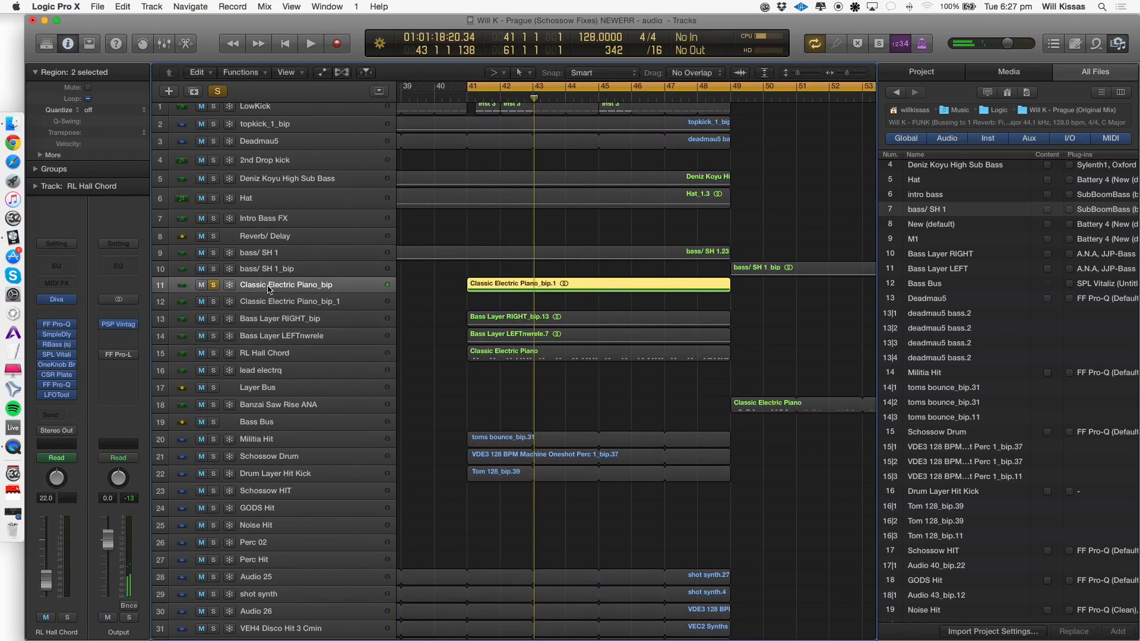
left_click(262, 354)
key("space")
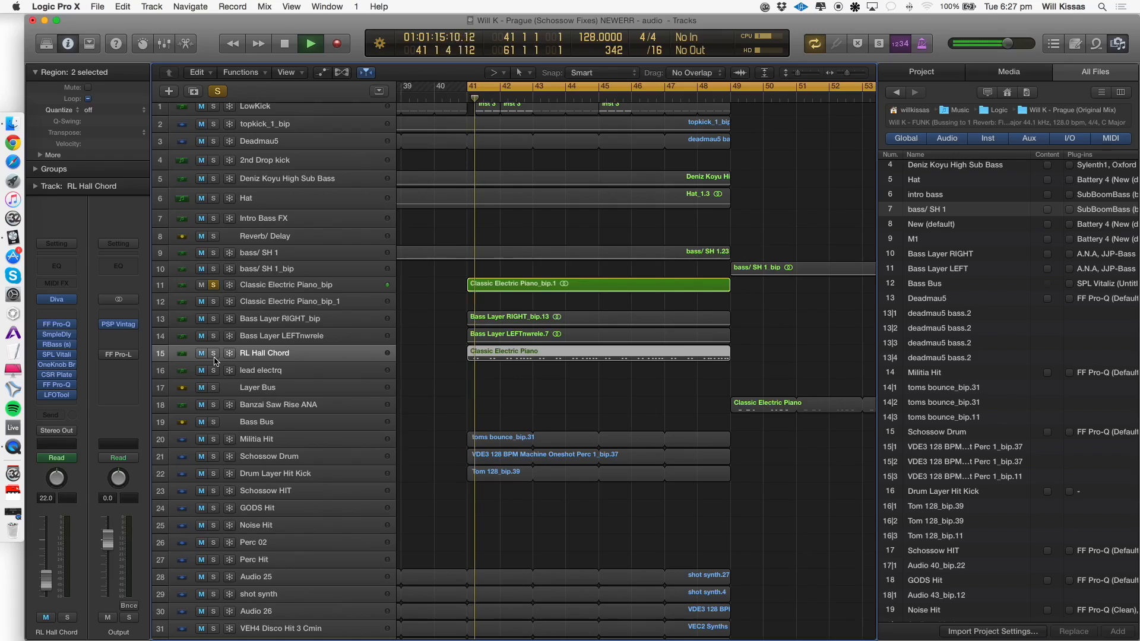
left_click_drag(213, 336, 207, 315)
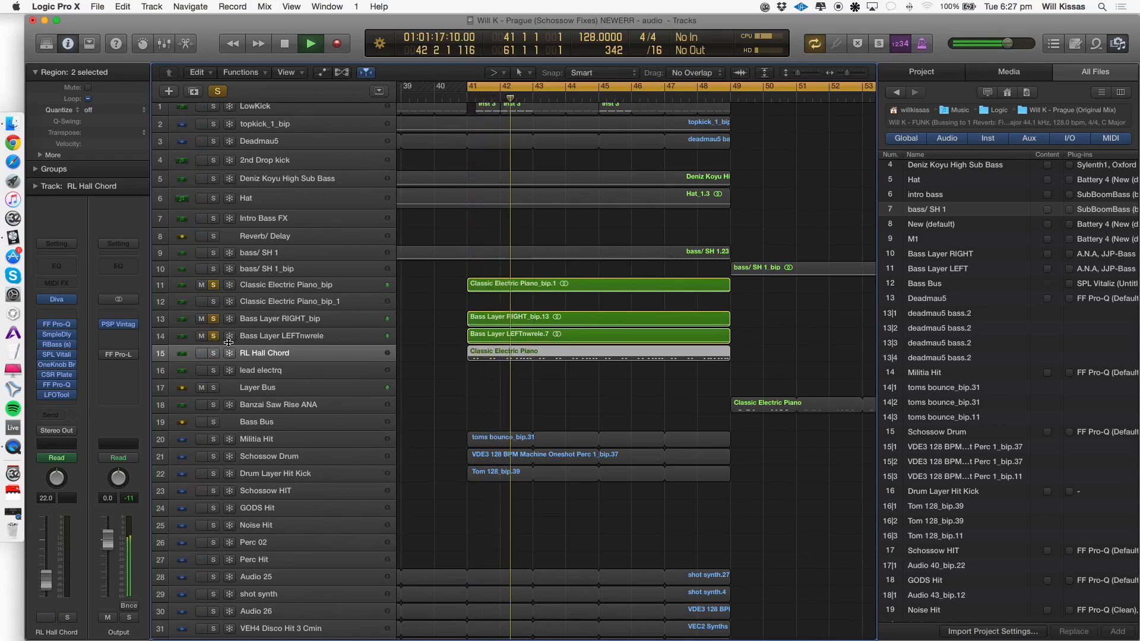
Stop playback and leave only the RL Hall Chord track soloed, unsoloing both Bass Layer tracks and Classic Electric Piano_bip.
key("space")
left_click(213, 354)
left_click_drag(213, 336, 217, 292)
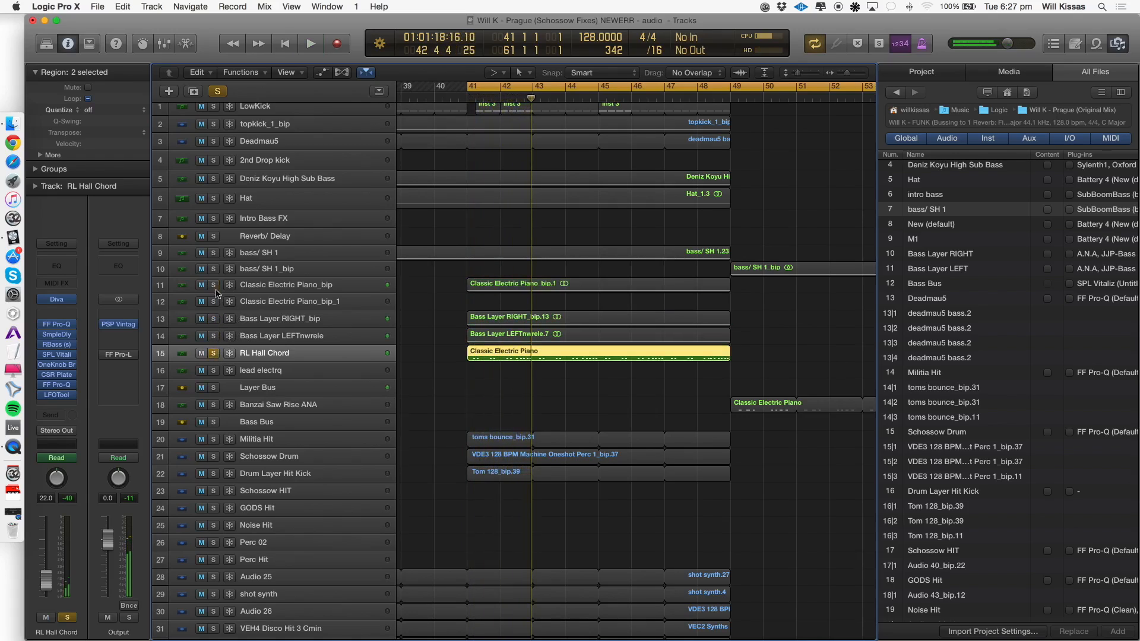
Play the soloed RL Hall Chord track from bar 41 twice, stopping after each pass.
key("space")
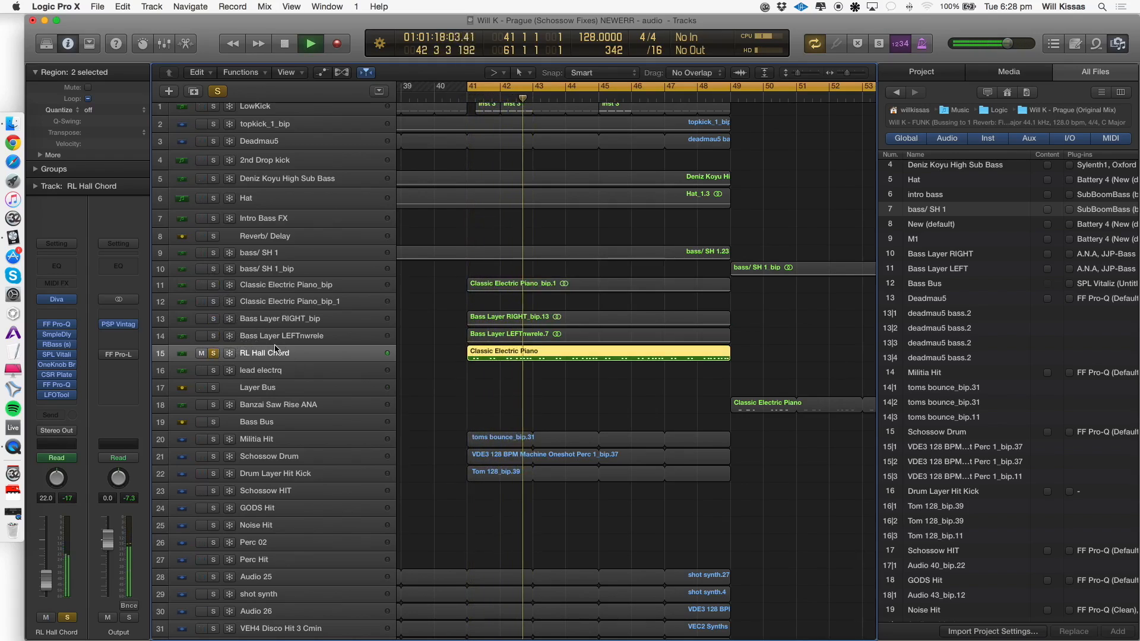
key("space")
mouse_move(66, 378)
key("space")
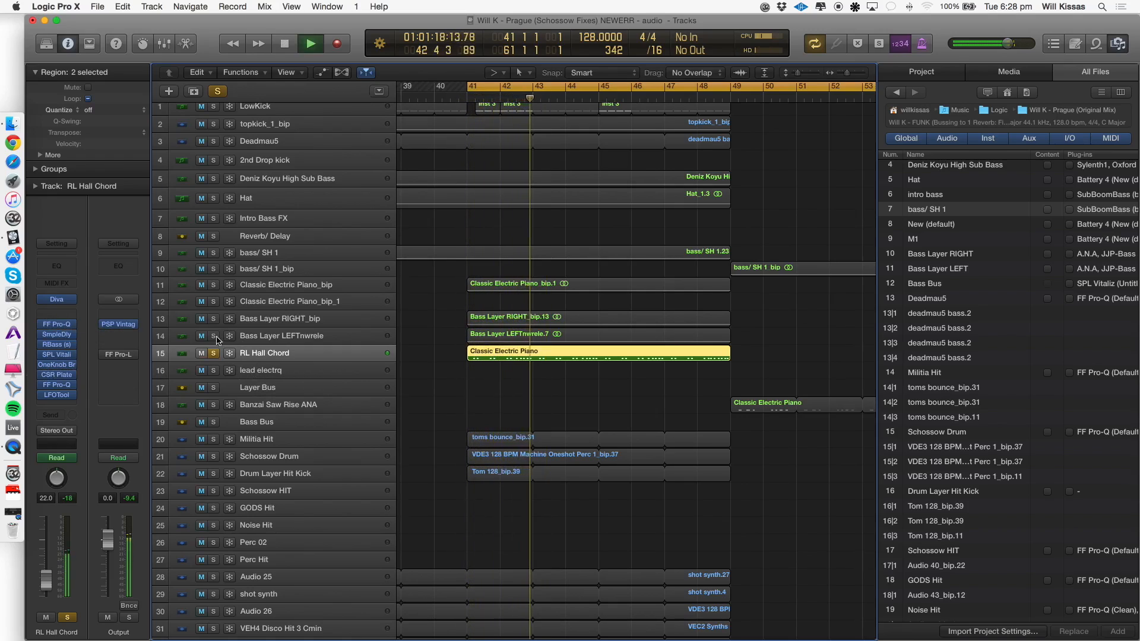
key("space")
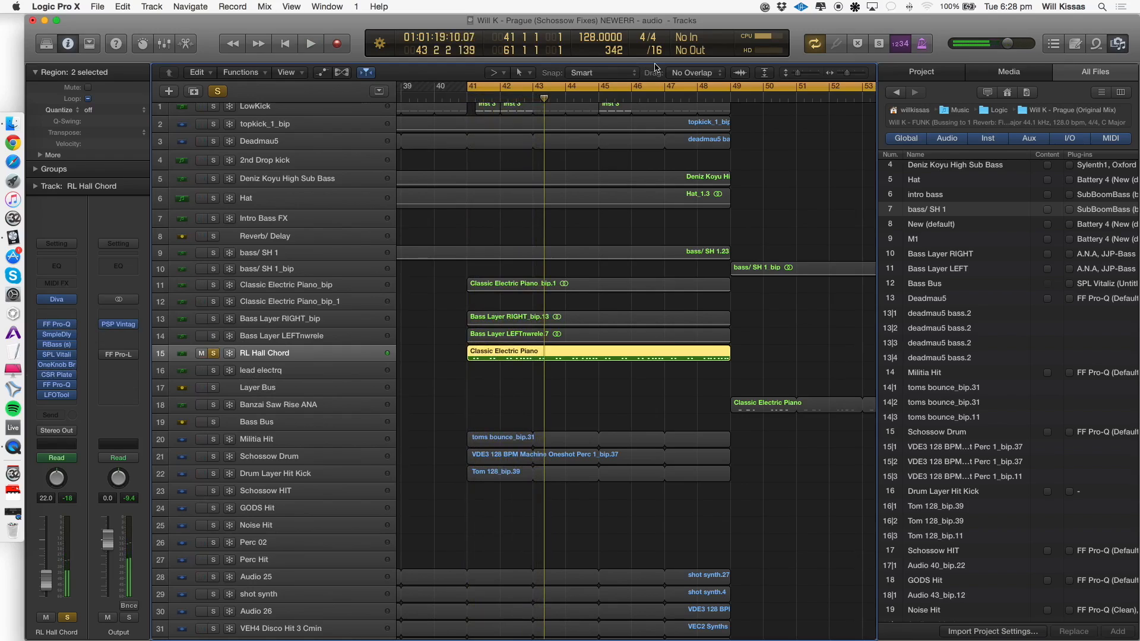
scroll(230, 272, "down", 1)
scroll(230, 272, "left", 1)
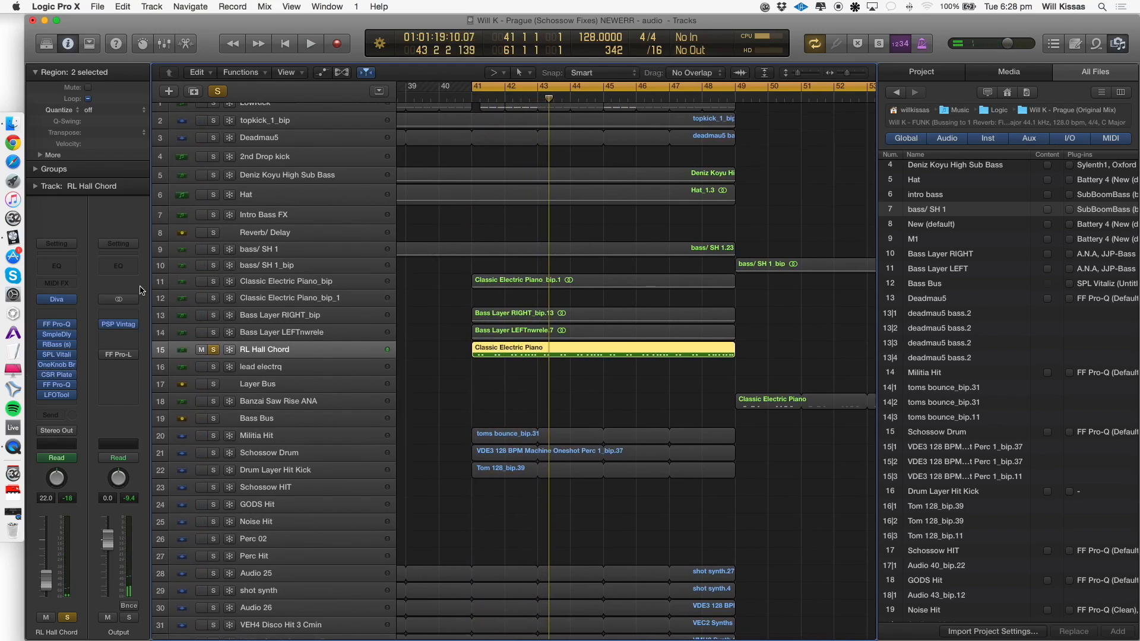
Play from bar 41 and add the tracks from Bass Layer LEFTnwrele up to bass/ SH 1 to the RL Hall Chord solo.
key("shift+space")
left_click_drag(214, 332, 215, 250)
left_click(270, 252)
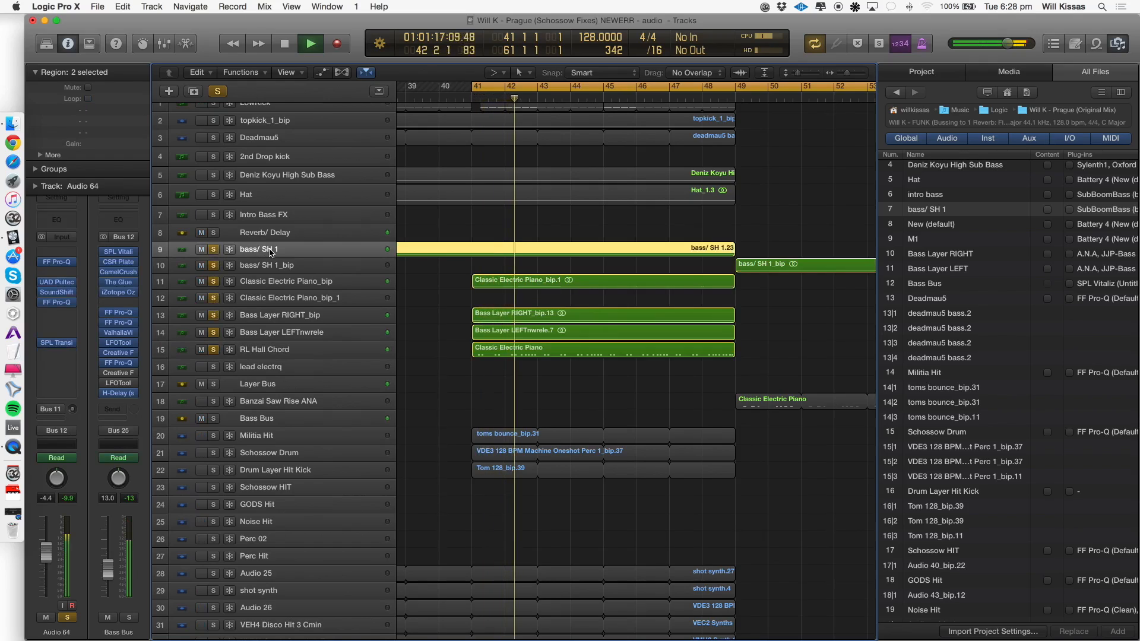
scroll(255, 250, "up", 1)
left_click_drag(208, 203, 209, 101)
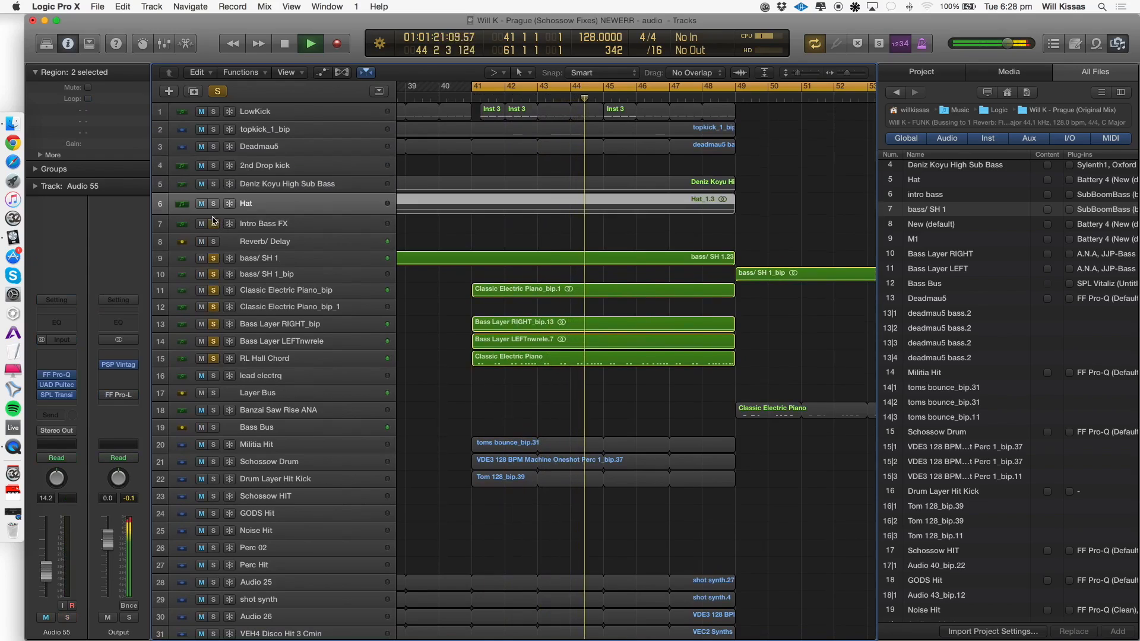
Stop playback, clear all solos and select the Bass Bus track.
key("super+Left")
key("super+Left")
key("space")
left_click(256, 429)
left_click_drag(231, 453, 232, 451)
left_click(214, 359, "alt")
left_click(292, 433)
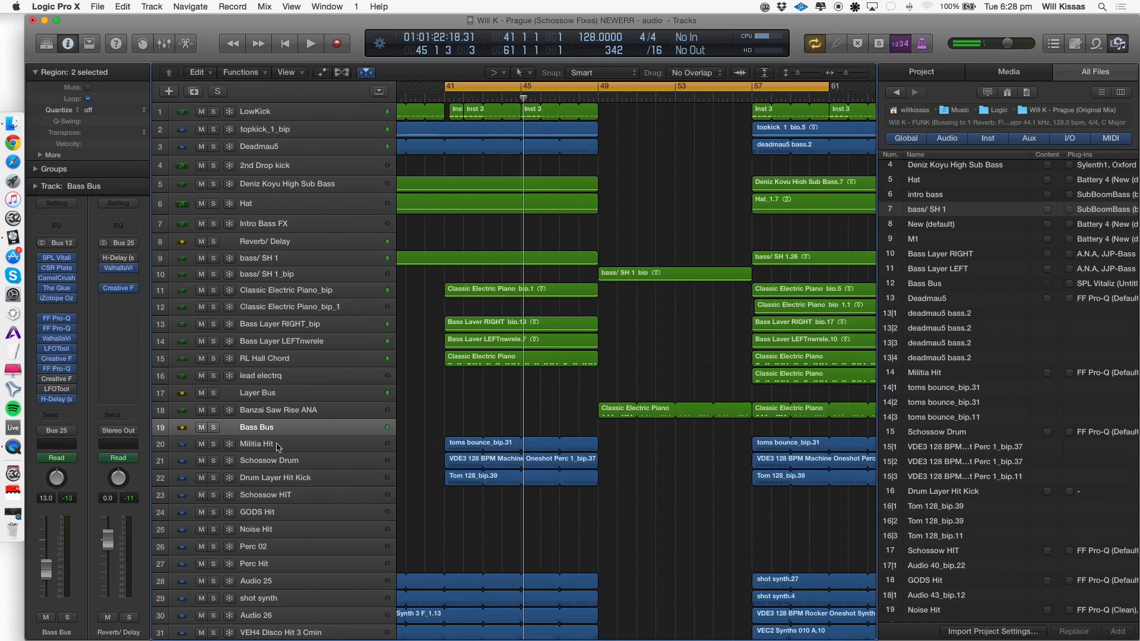
Solo the Militia Hit, Schossow Drum and Drum Layer Hit Kick tracks and play them together from bar 41.
left_click(288, 446)
left_click_drag(214, 445, 214, 483)
left_click(288, 475)
key("space")
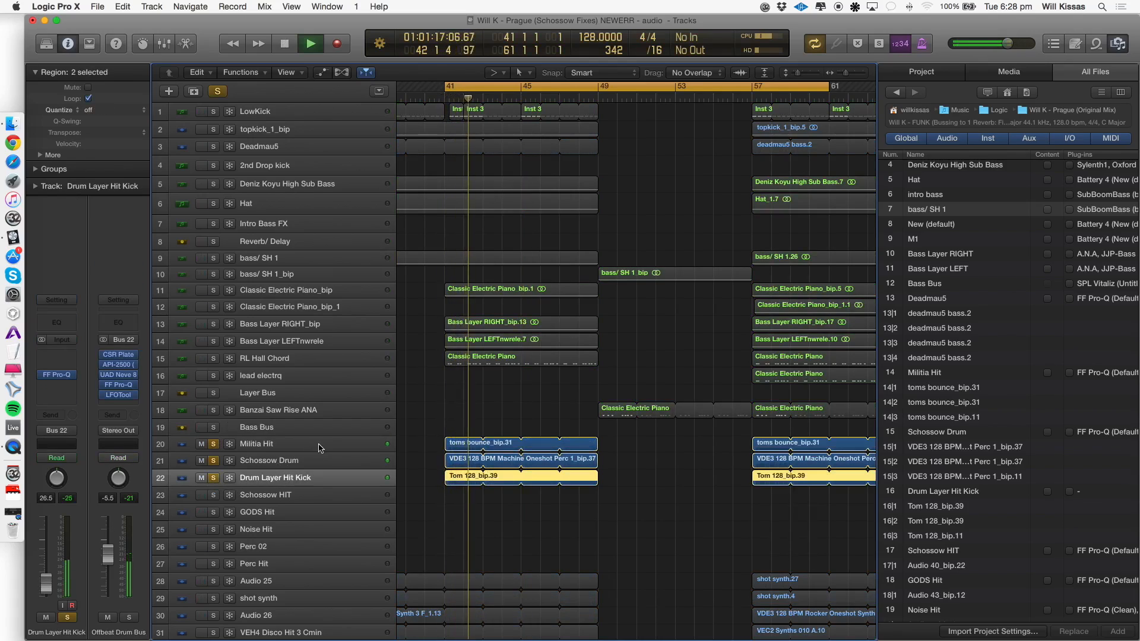
scroll(319, 449, "down", 1)
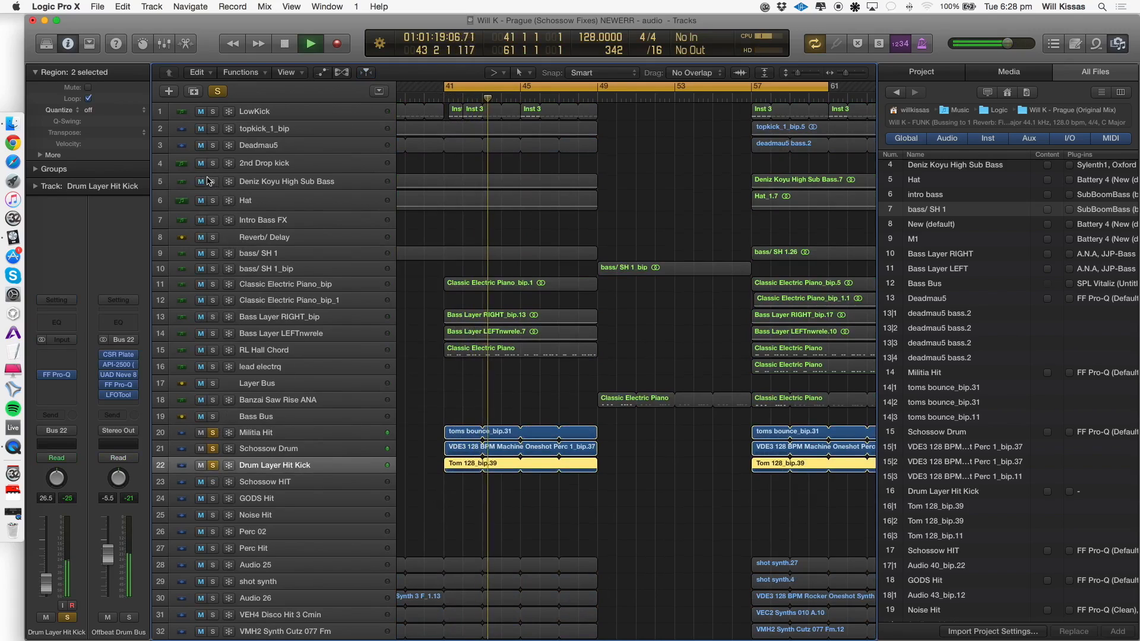
key("space")
Add the tracks from Reverb/ Delay up to LowKick to the soloed hits and play the combination.
left_click_drag(212, 253, 216, 118)
key("space")
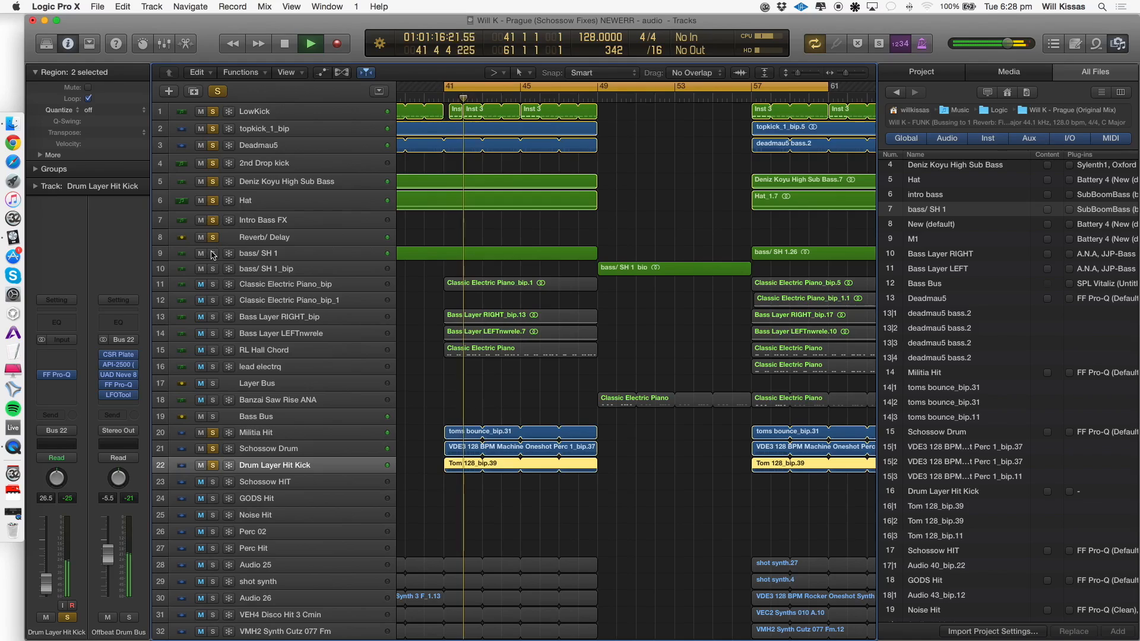
left_click(213, 239)
key("space")
Clear all solos, solo only the Militia Hit track and play it from bar 41.
left_click(212, 434, "alt")
left_click(212, 434, "alt")
left_click(328, 438)
key("space")
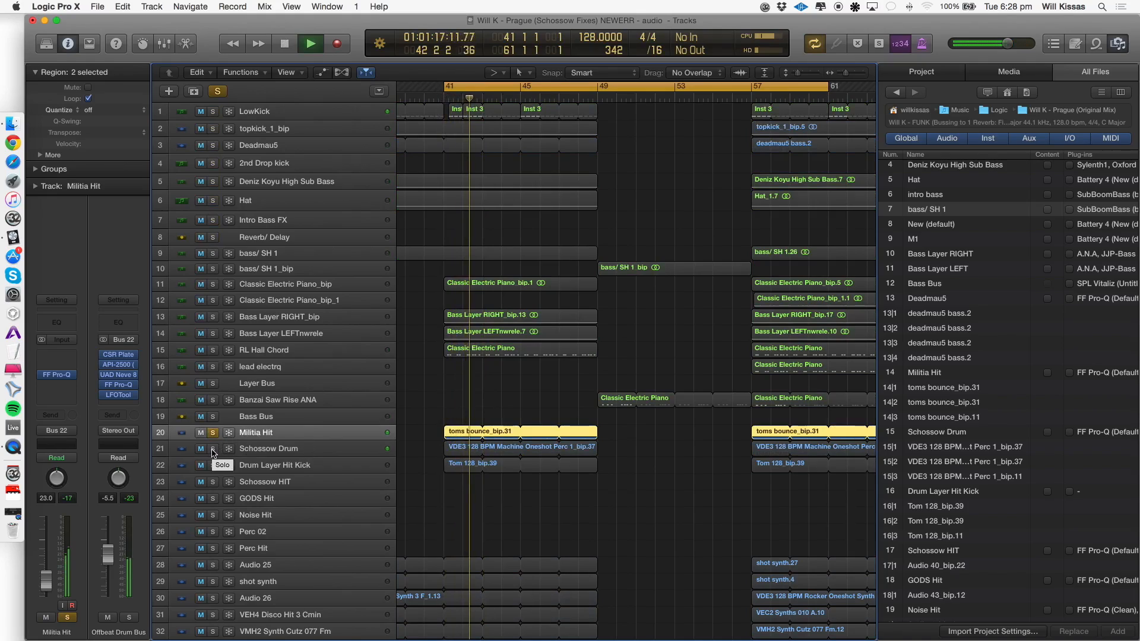
key("space")
View the channel strips of Schossow Drum, Militia Hit and Drum Layer Hit Kick in turn, and replay the soloed Militia Hit.
left_click(264, 451)
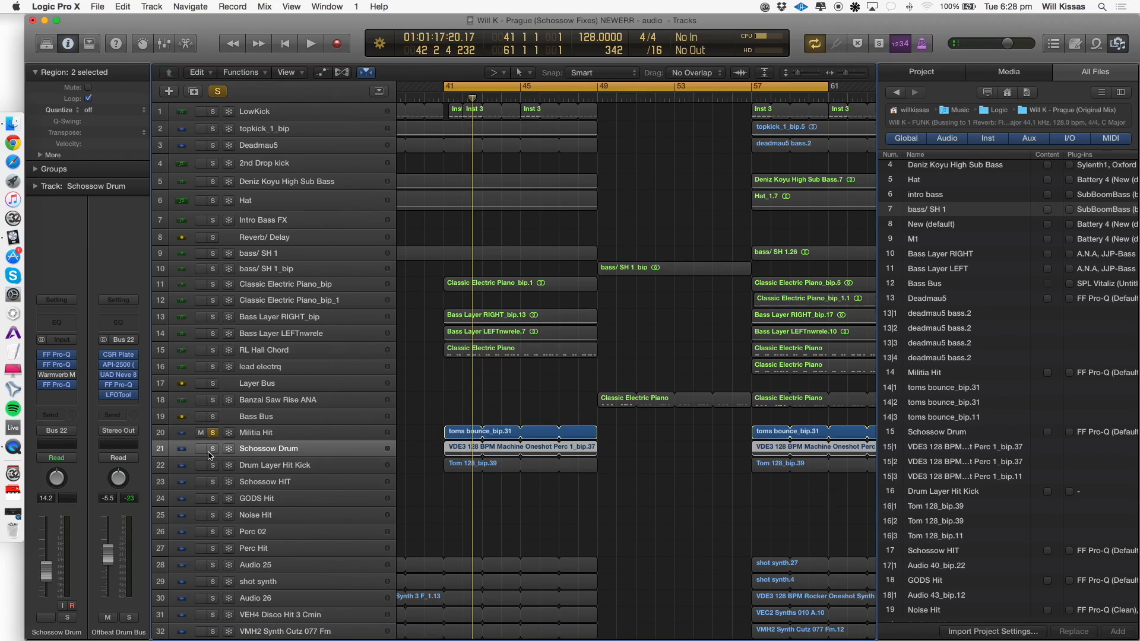
left_click(261, 438)
left_click(260, 451)
left_click(259, 467)
left_click(266, 448)
left_click(262, 434)
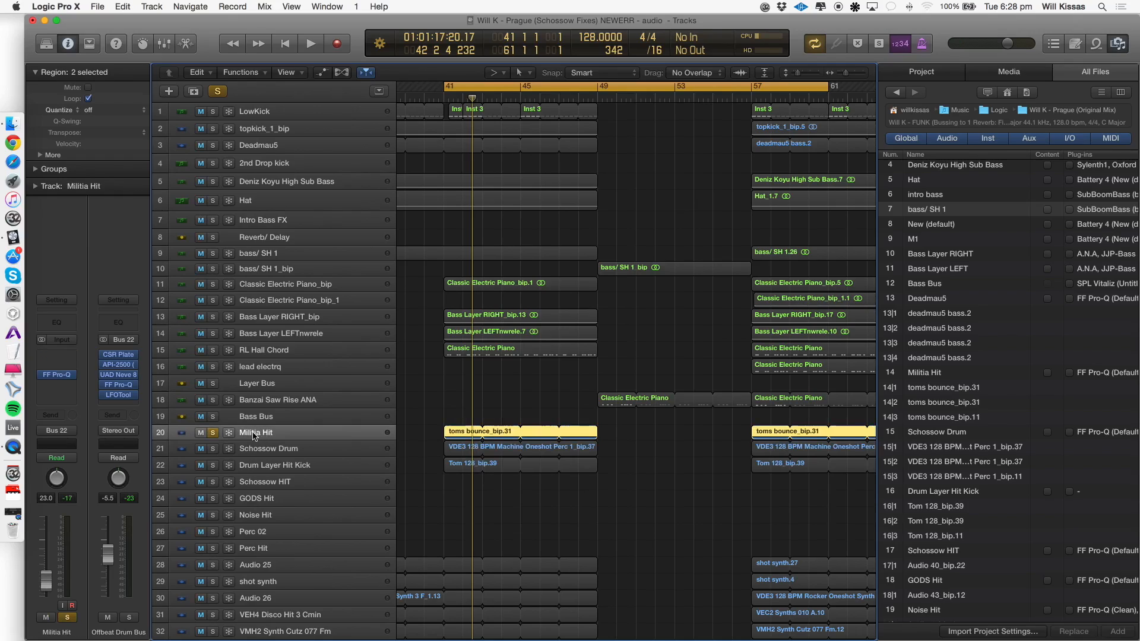
key("space")
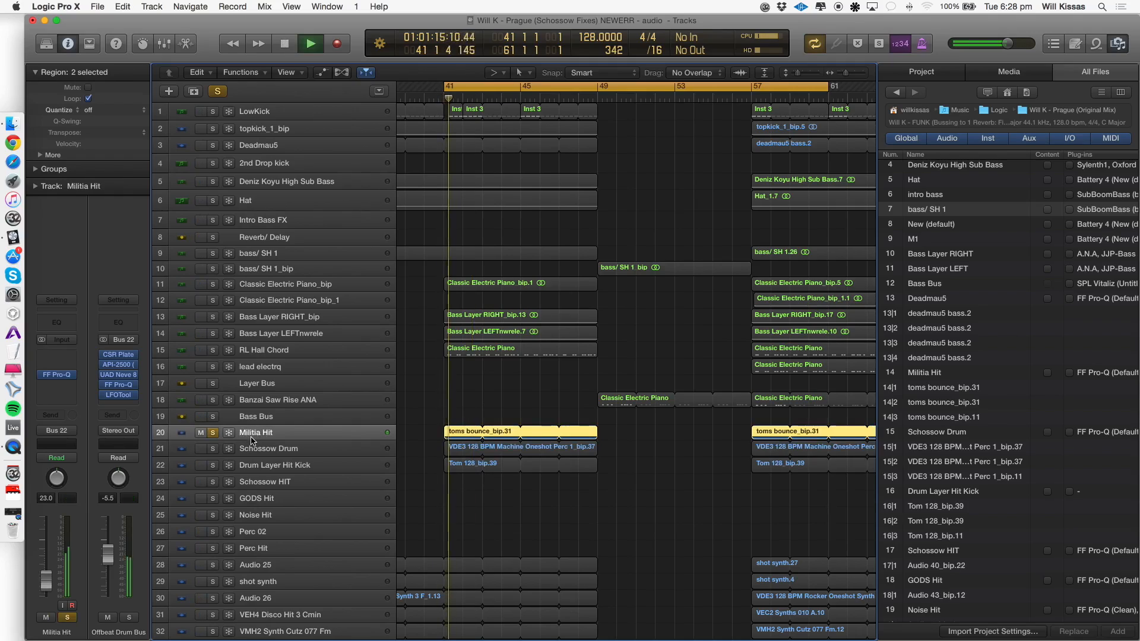
key("space")
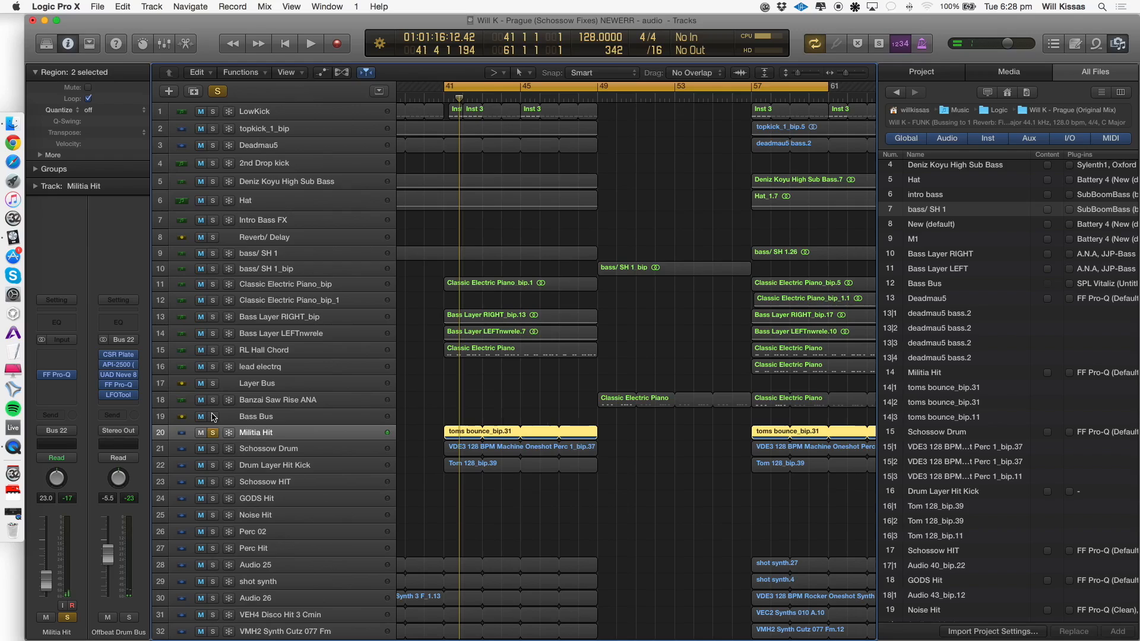
Solo only the Schossow Drum track, play it from bar 41 and keep it selected.
left_click(212, 449)
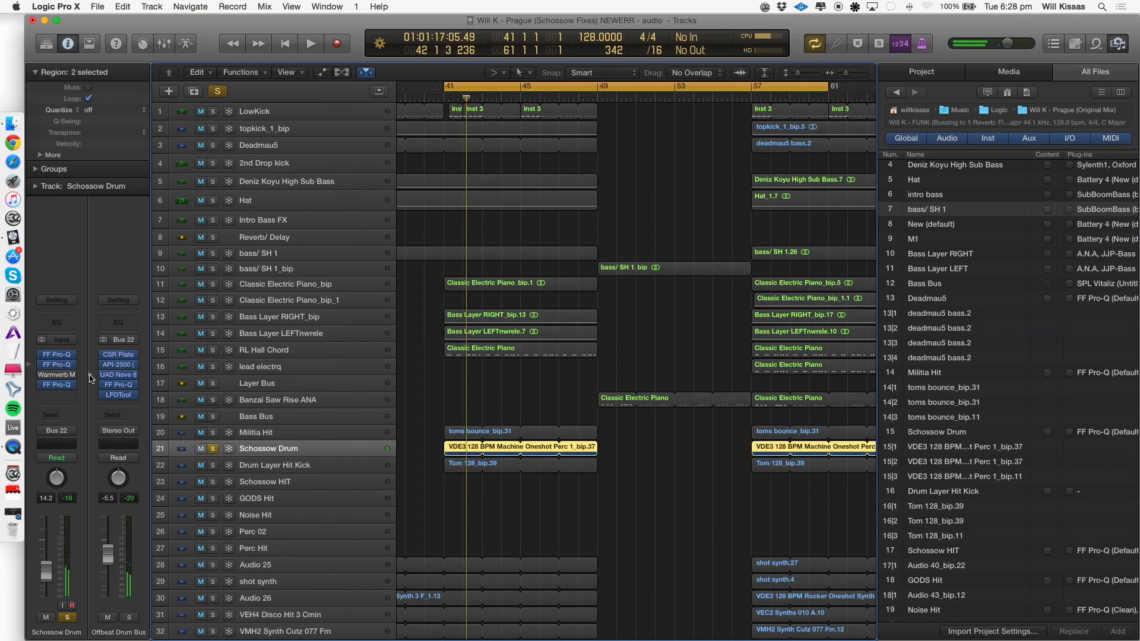
left_click(265, 440)
left_click(255, 452)
Open the Schossow Drum track's FF Pro-Q equalizer, audition its low and high boost bands in isolation during playback, and close it.
left_click(71, 365)
left_click(46, 373)
left_click(57, 366)
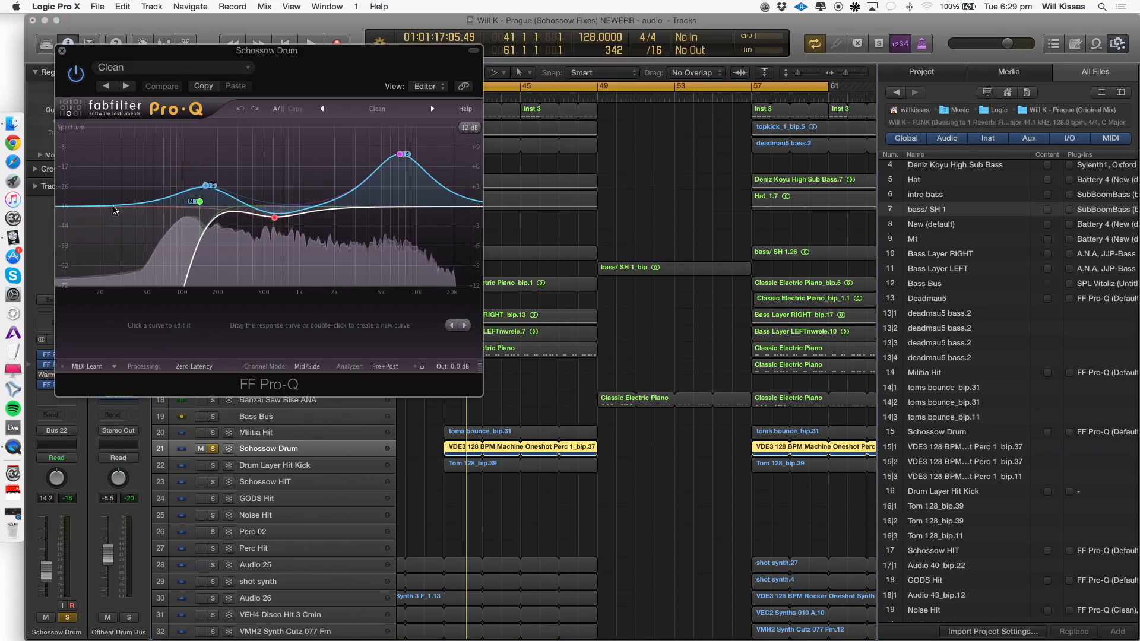
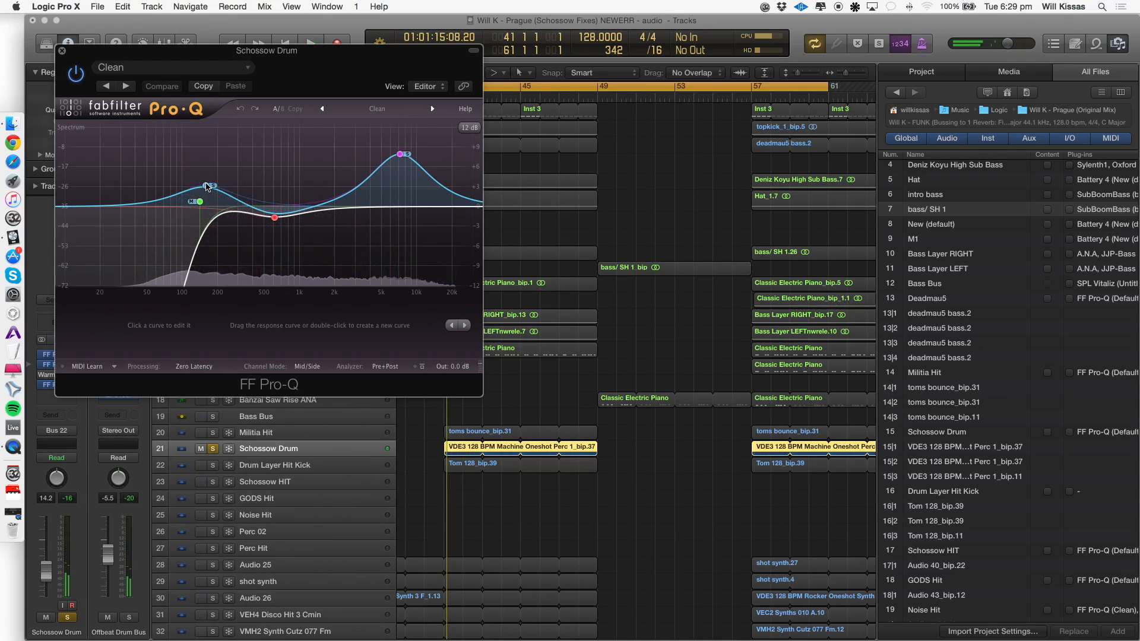
left_click(206, 187)
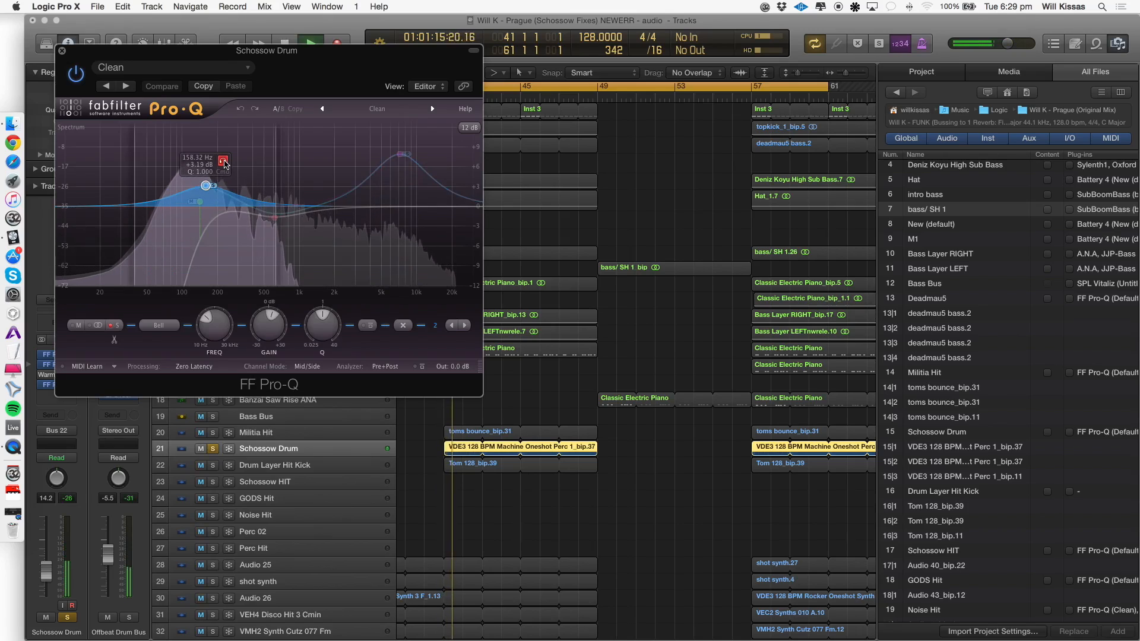
left_click(401, 155)
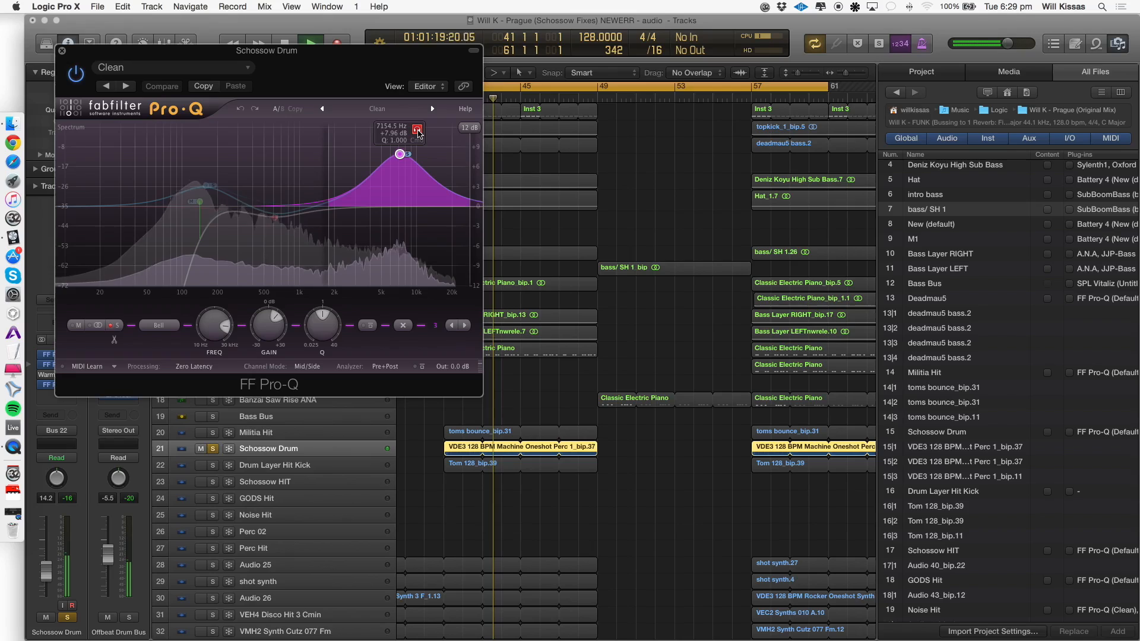
left_click(419, 133)
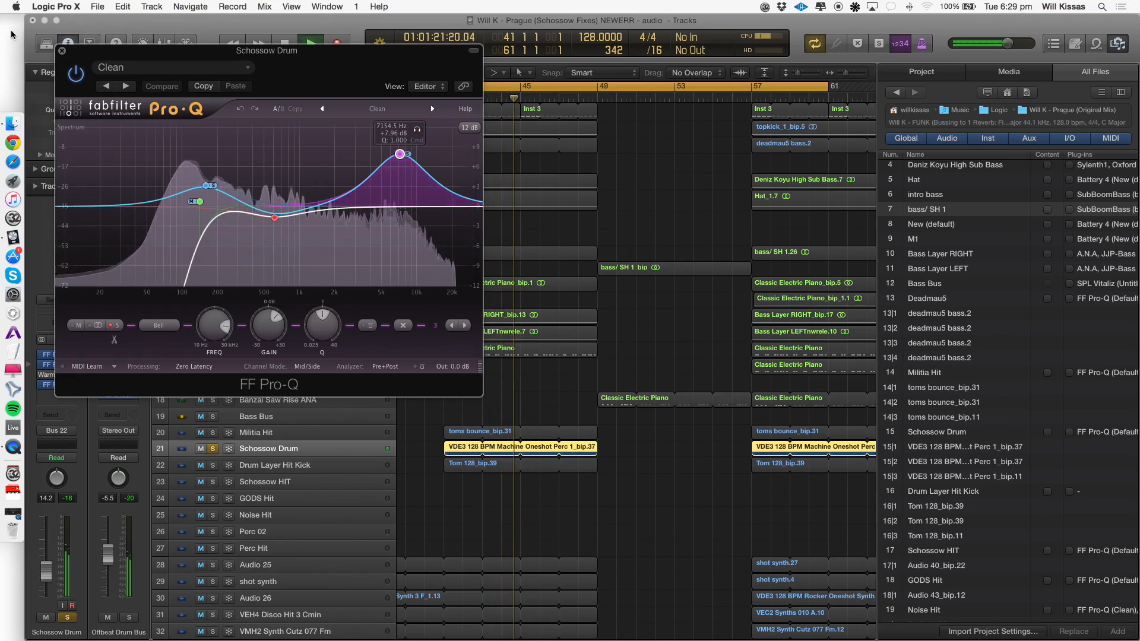
left_click(62, 51)
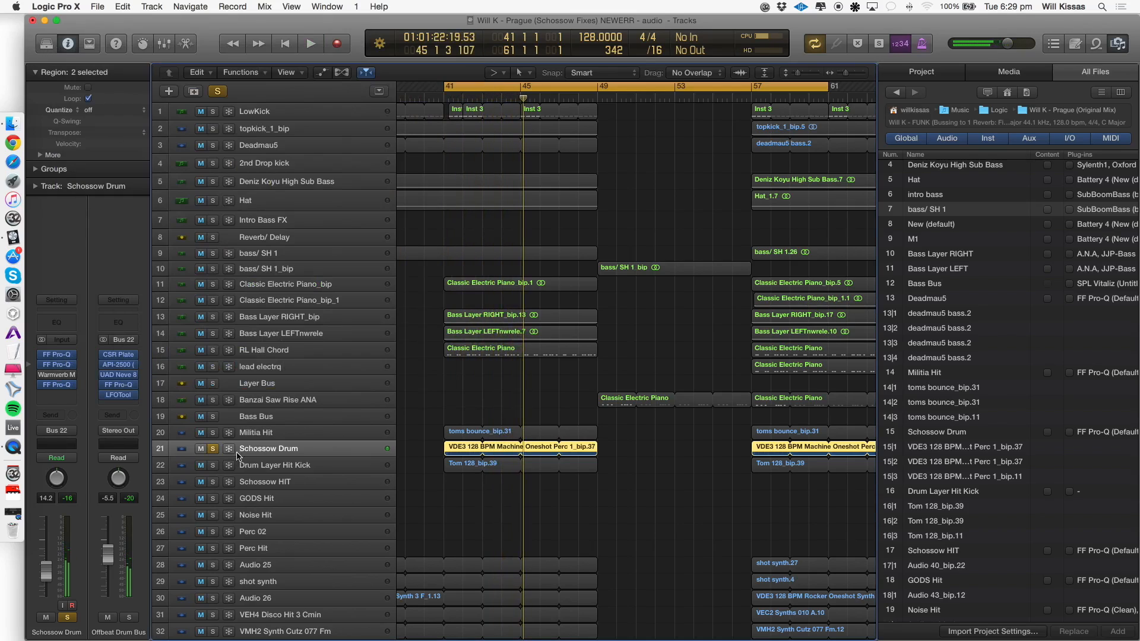
Play the Drum Layer Hit Kick track soloed, and add Schossow Drum and Militia Hit to the solo during playback.
left_click(253, 467)
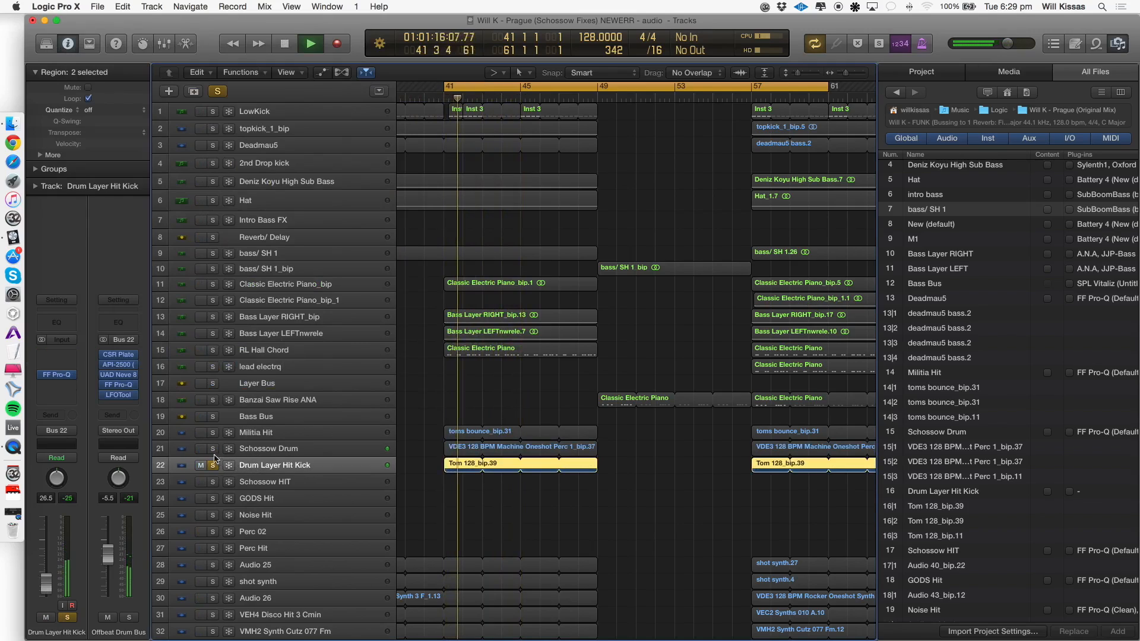
left_click(265, 438, "shift")
left_click(266, 435)
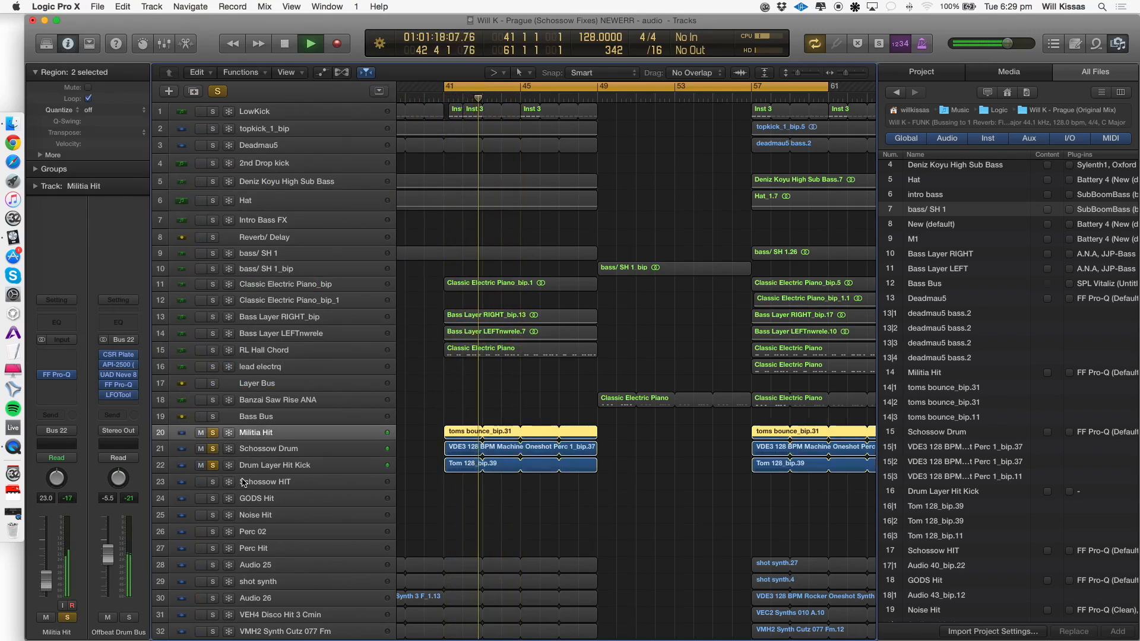
Add every track from Reverb/ Delay up to LowKick to the three soloed hits and play them from bar 41.
scroll(215, 225, "up", 2)
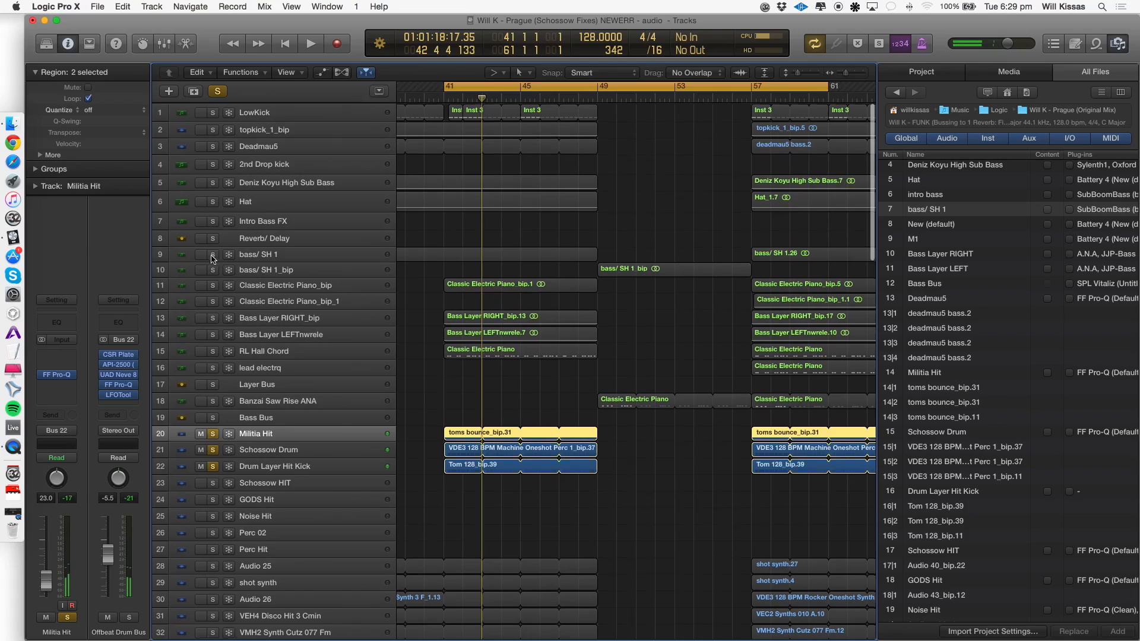
left_click_drag(212, 238, 210, 115)
key("space")
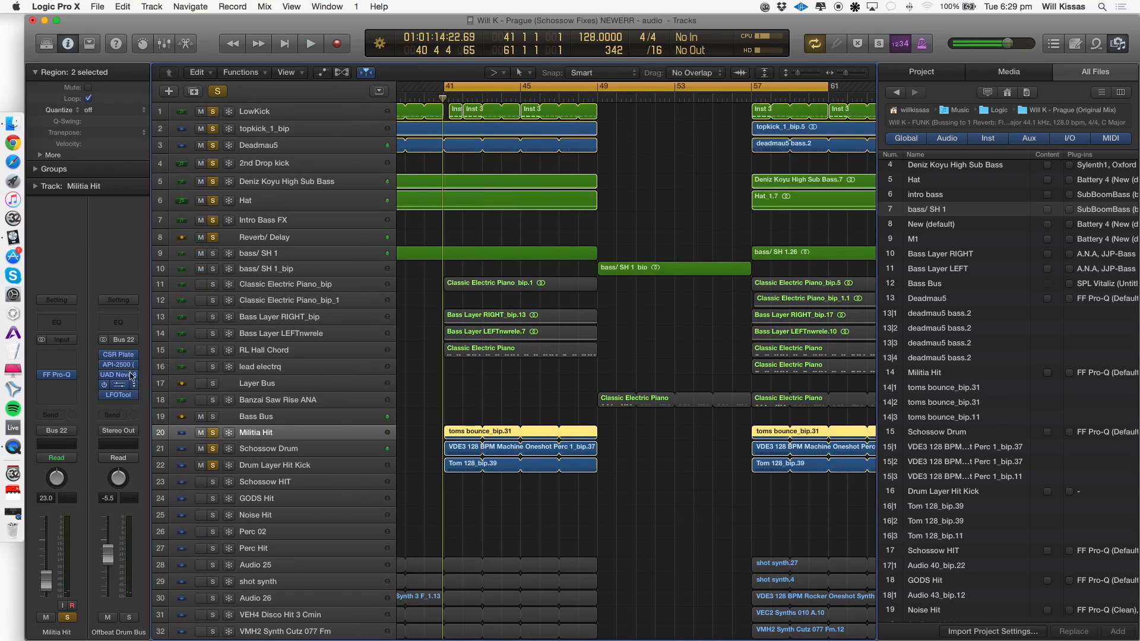
Examine the Offbeat Drum Bus's API-2500 compressor, UAD Neve and FF Pro-Q plug-ins one after another, closing each.
left_click(117, 366)
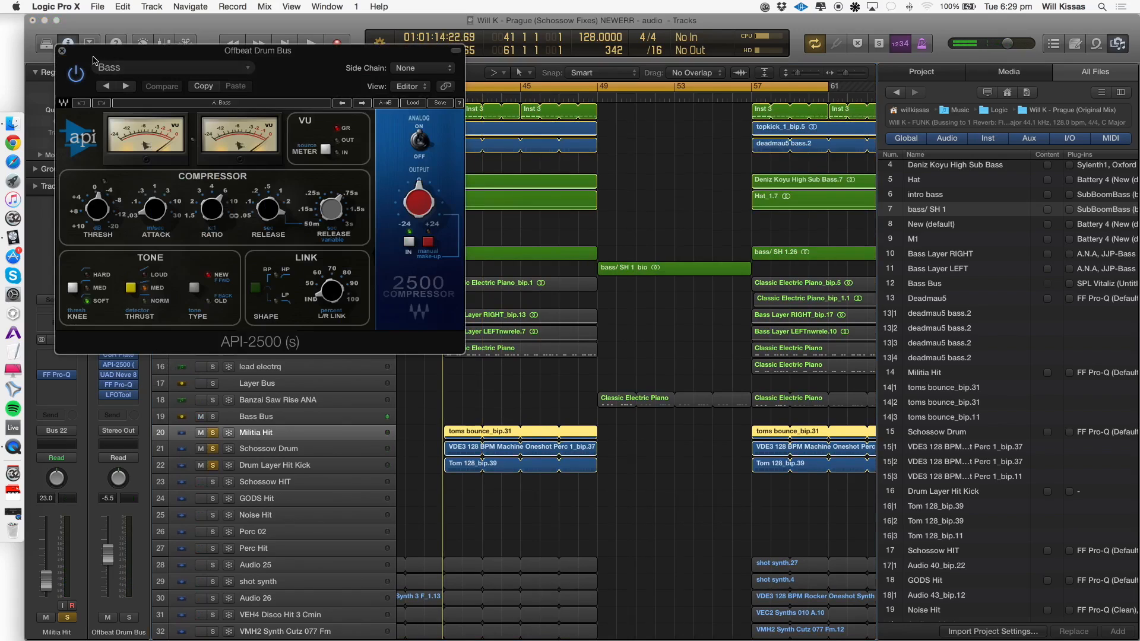
left_click(63, 51)
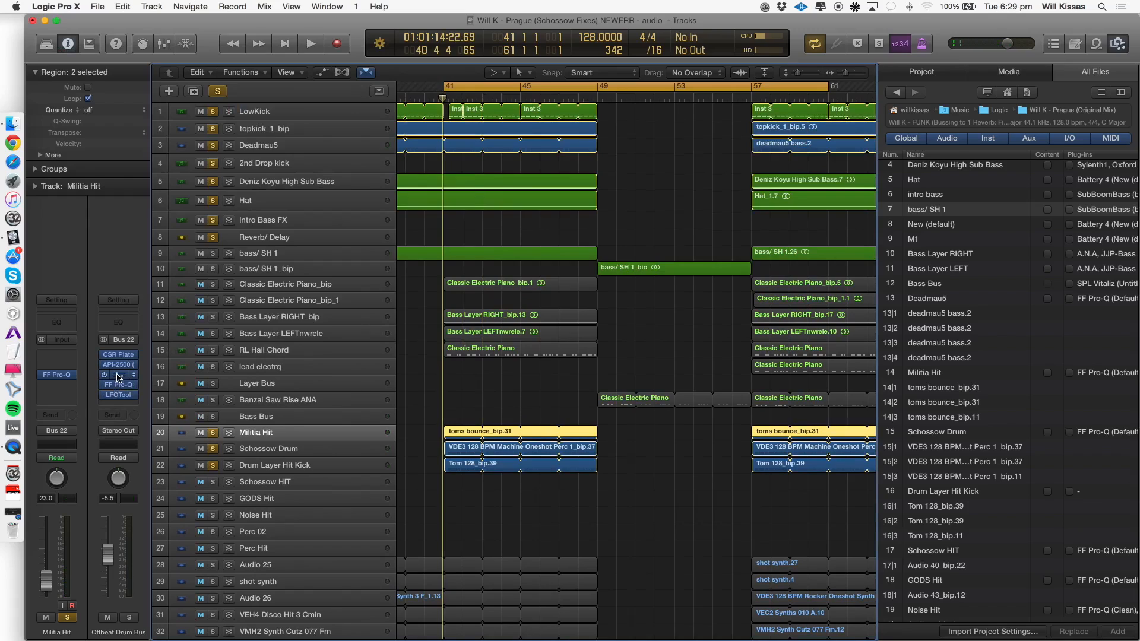
left_click(117, 376)
left_click(63, 51)
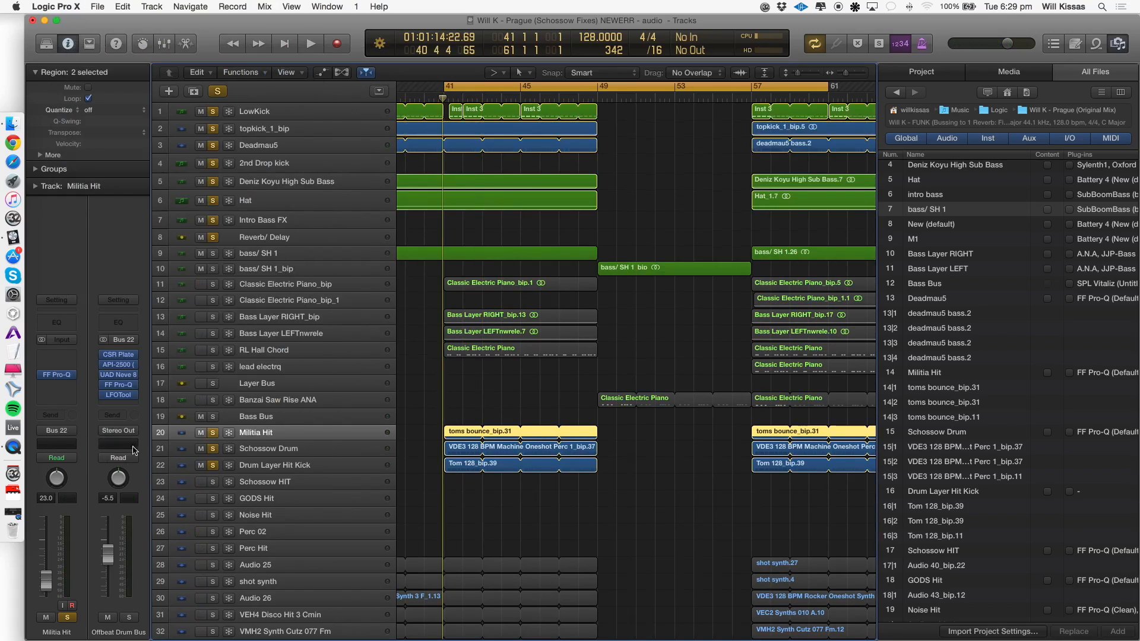
left_click(119, 386)
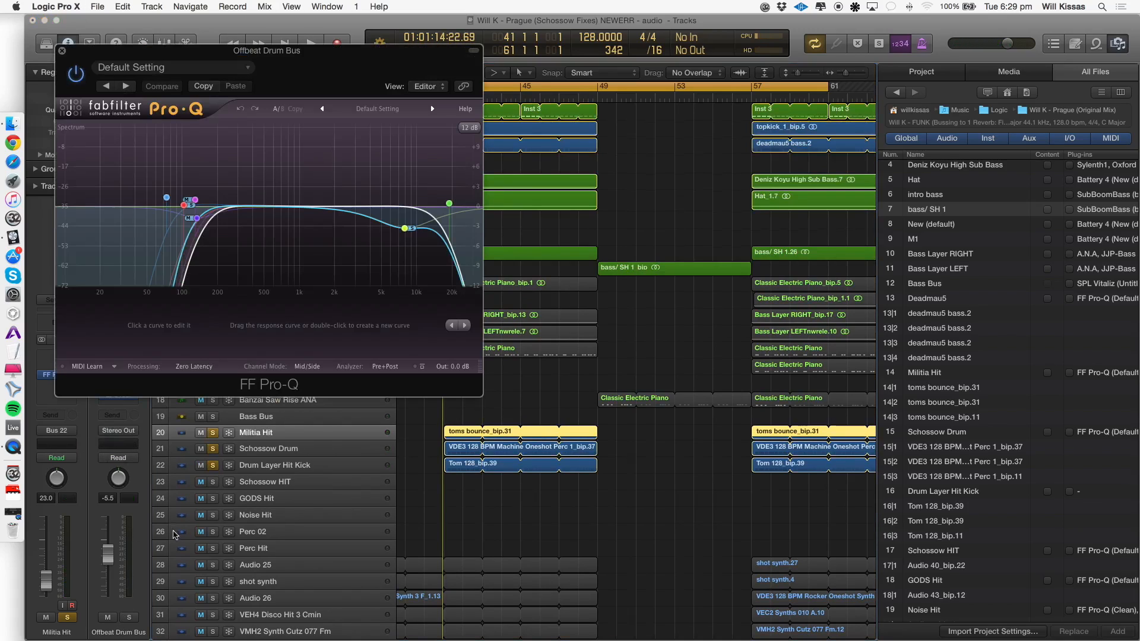
left_click(63, 52)
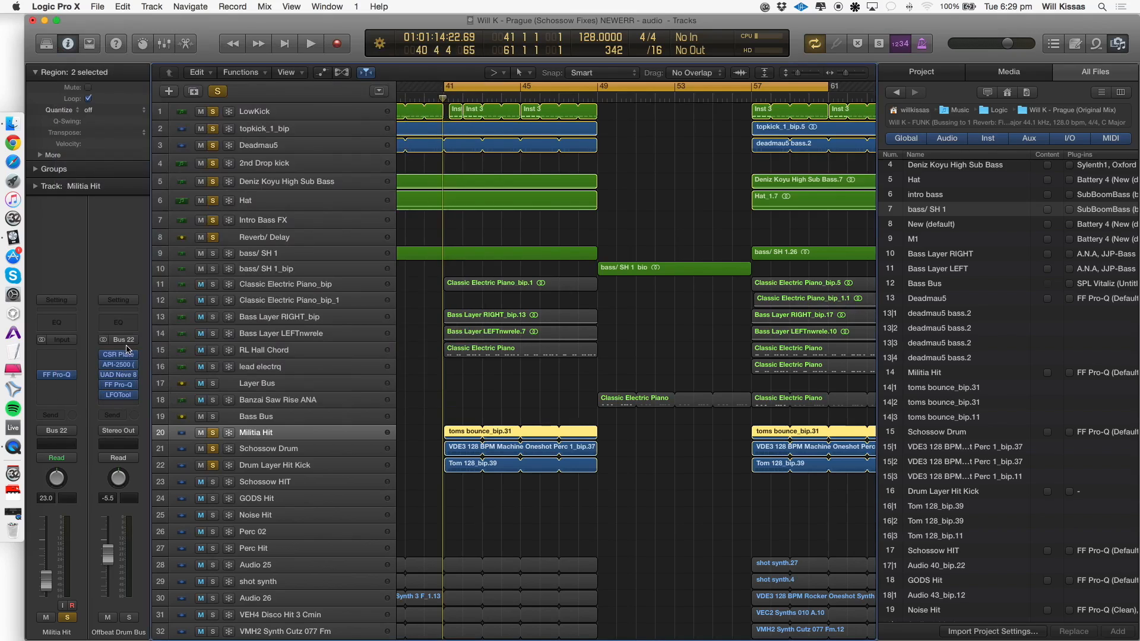
Clear all solos and play the full mix from bar 41.
key("space")
key("space")
left_click(213, 433, "alt")
left_click(213, 433, "alt")
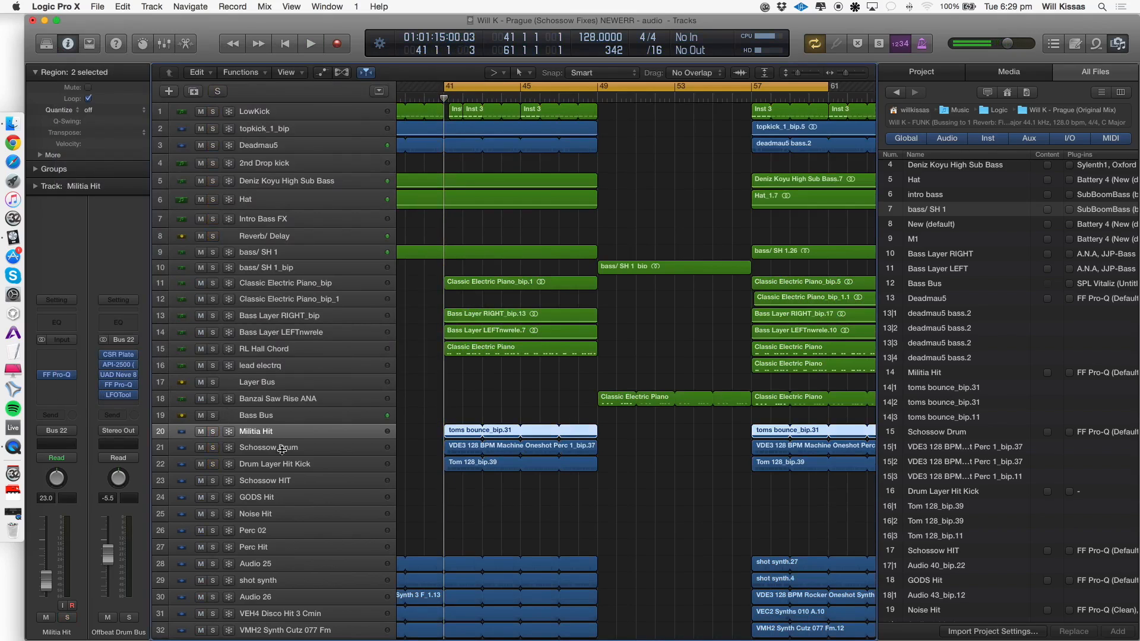
key("space")
Solo the VMH2 Drumloop 222 track and play it from bar 41.
key("super+Up")
key("super+Up")
scroll(356, 451, "down", 3)
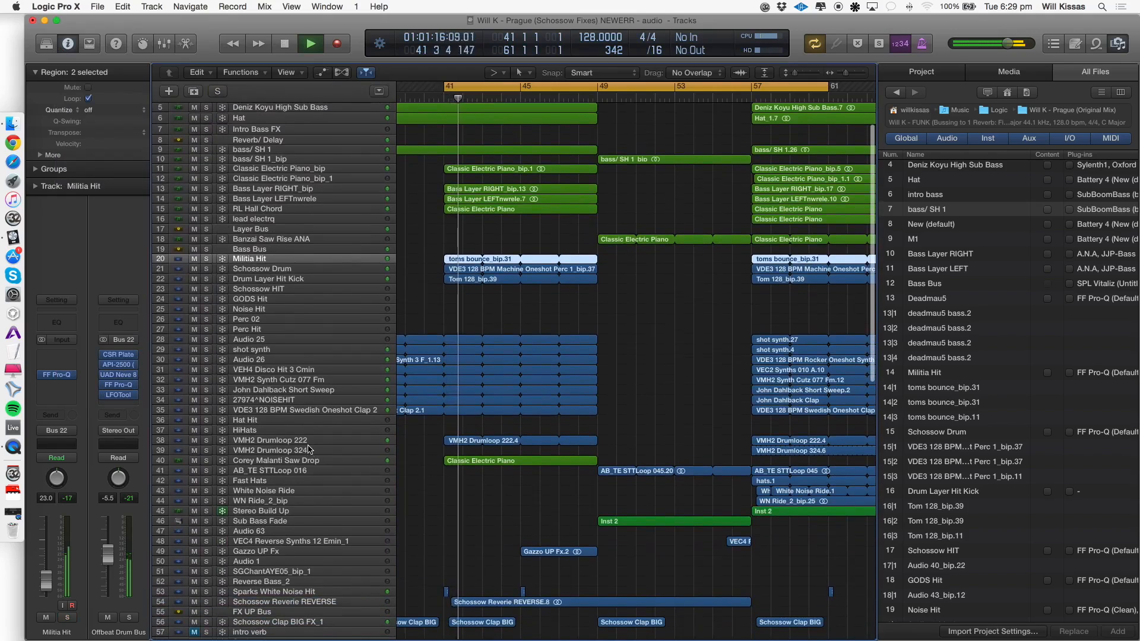
left_click(307, 441)
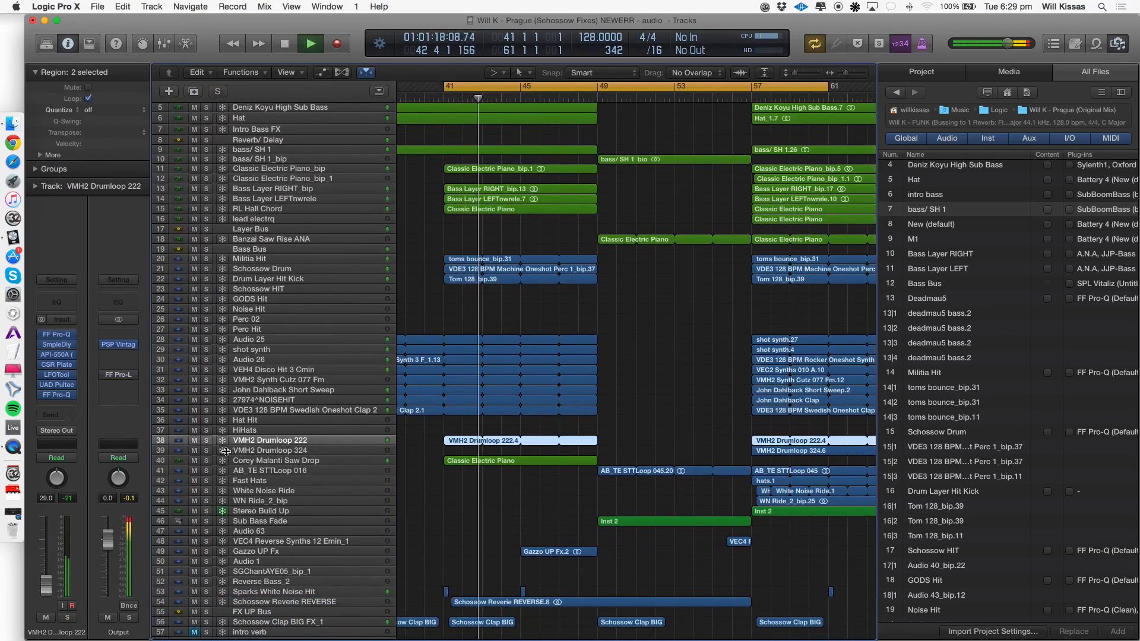
left_click(205, 440)
key("space")
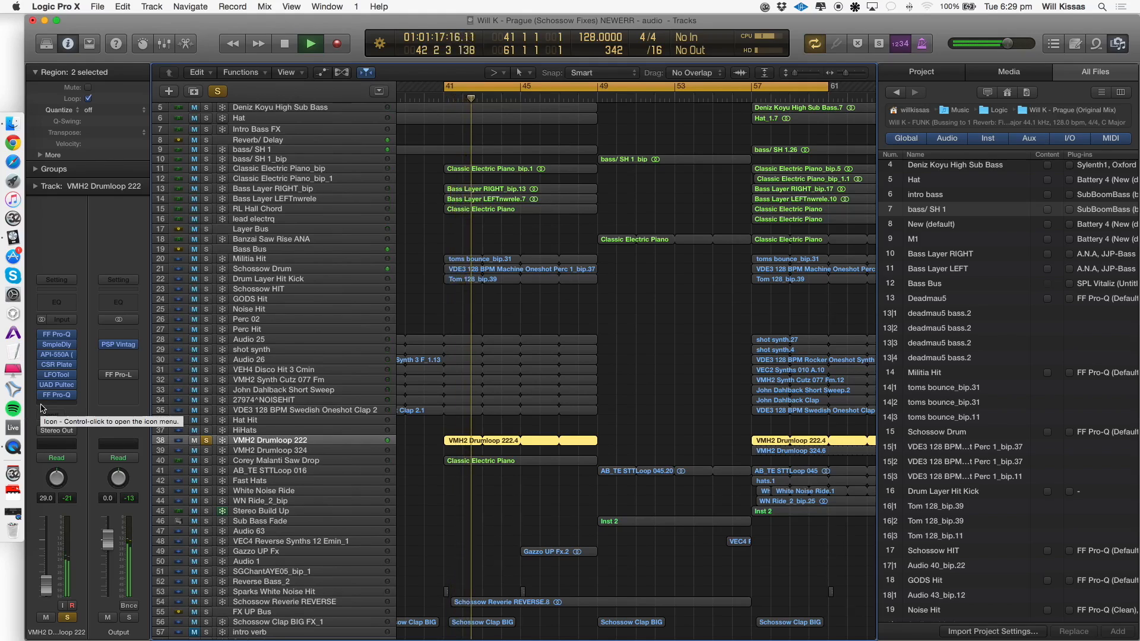
Play the soloed VMH2 Drumloop 222 further and examine its first FF Pro-Q equalizer, closing the plug-in.
key("space")
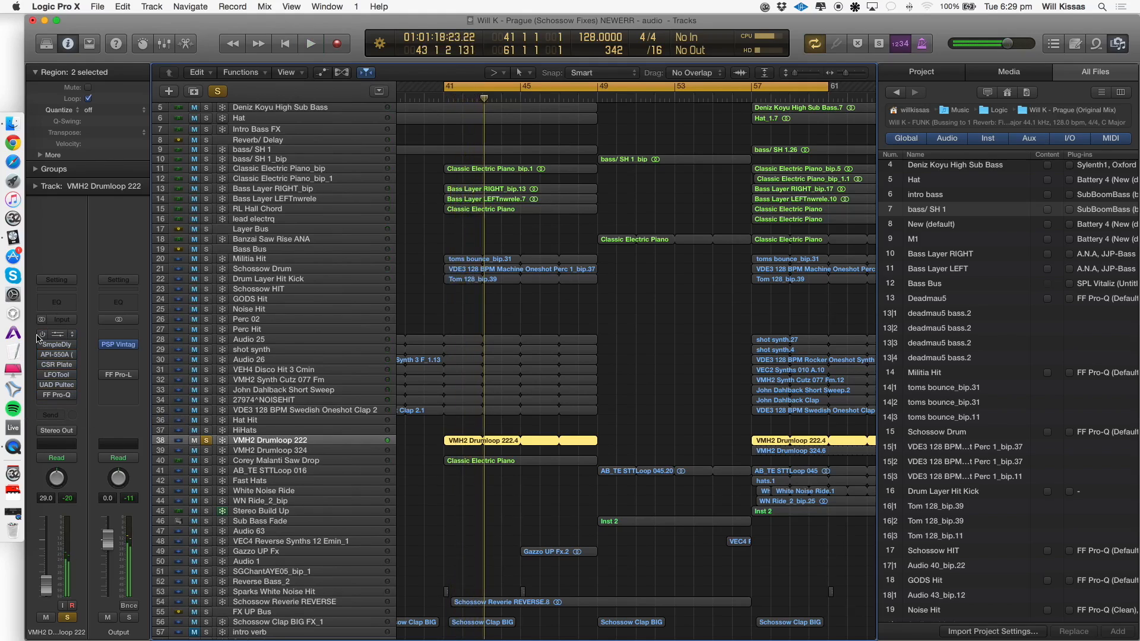
key("space")
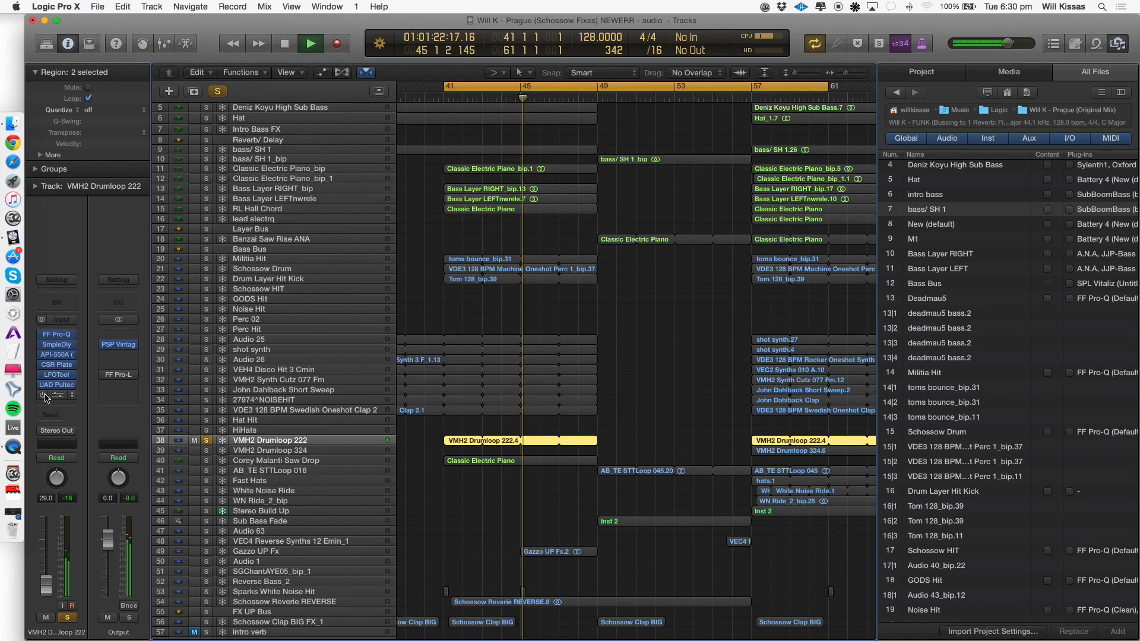
left_click(57, 334)
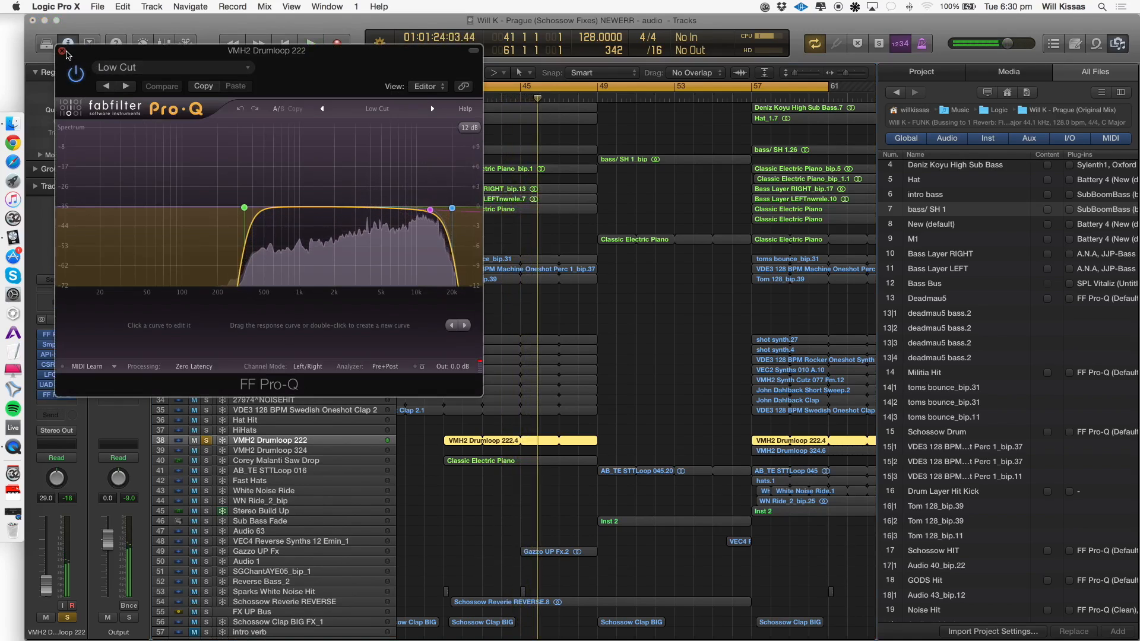
left_click(61, 50)
Solo the Corey Malanti Saw Drop track in place of VMH2 Drumloop 222 and play it from bar 41.
key("space")
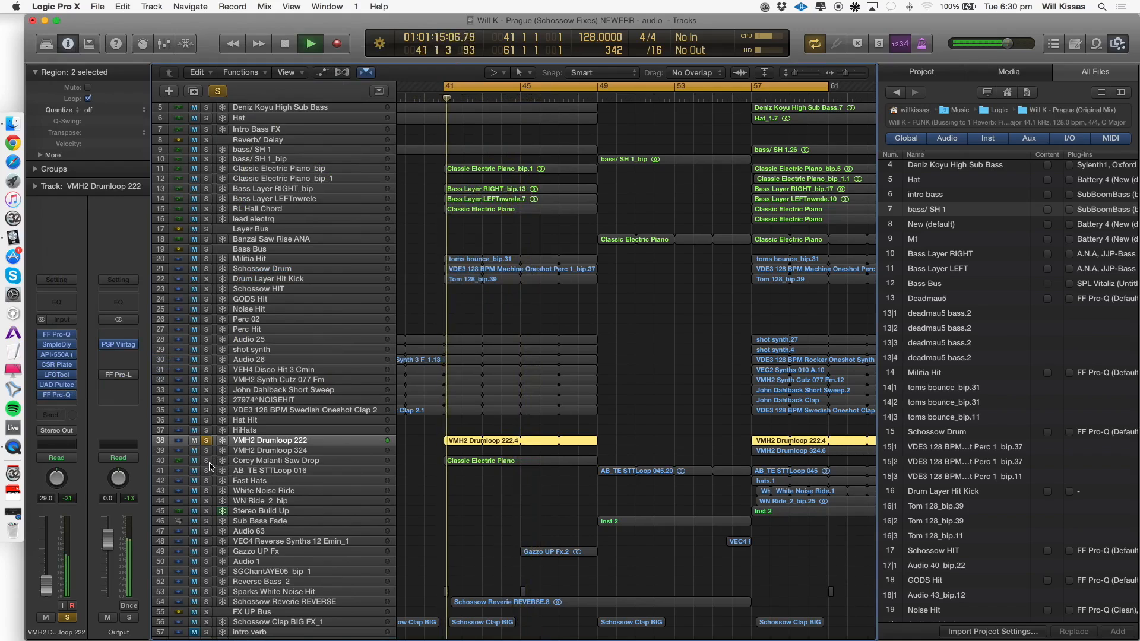
left_click(207, 461)
left_click(206, 440)
left_click(249, 461)
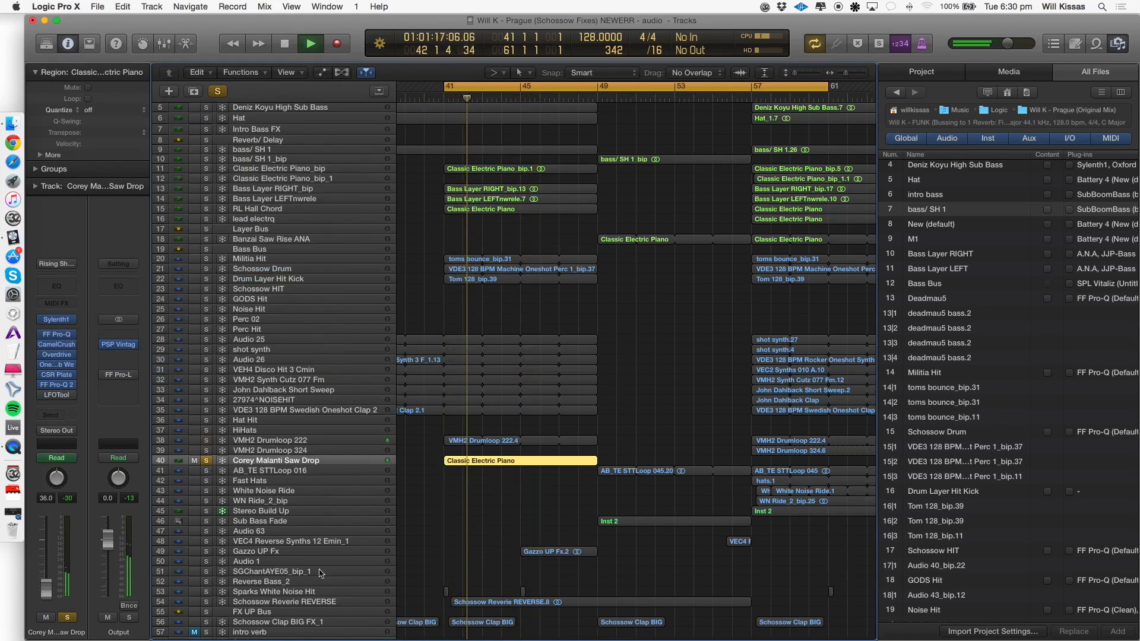
key("super+Down")
key("super+Down")
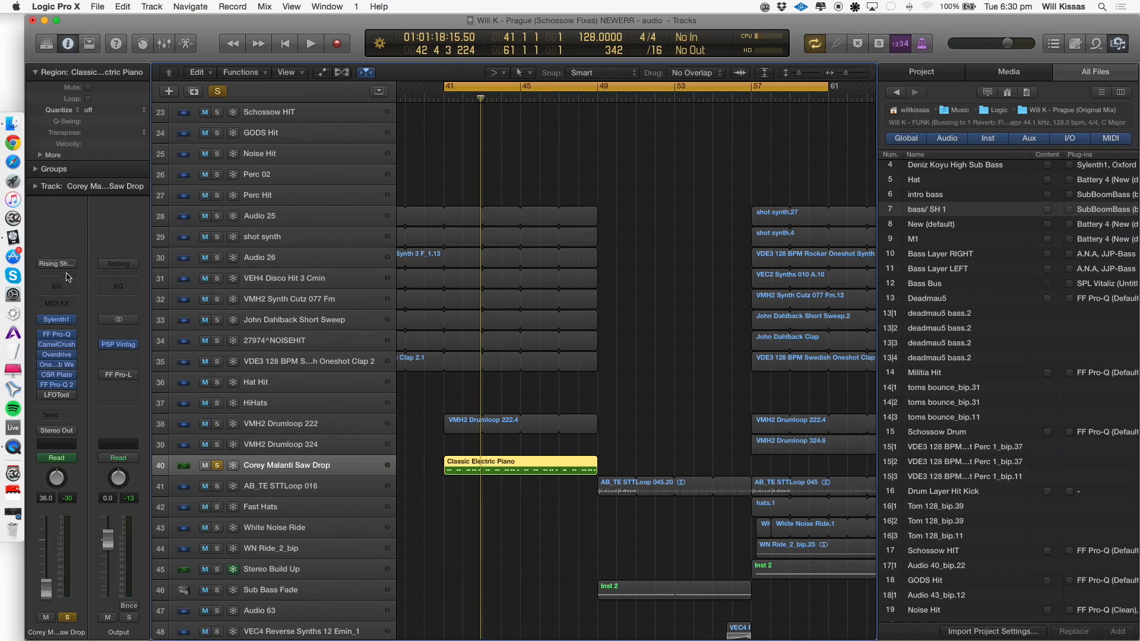
key("space")
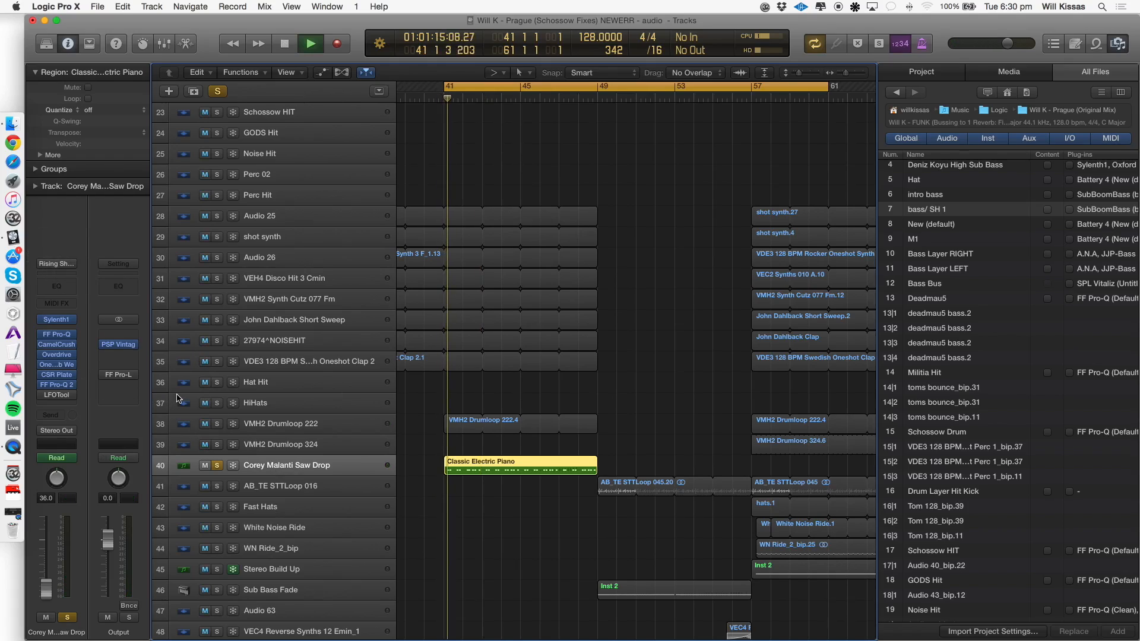
scroll(422, 465, "down", 2)
scroll(422, 465, "down", 1)
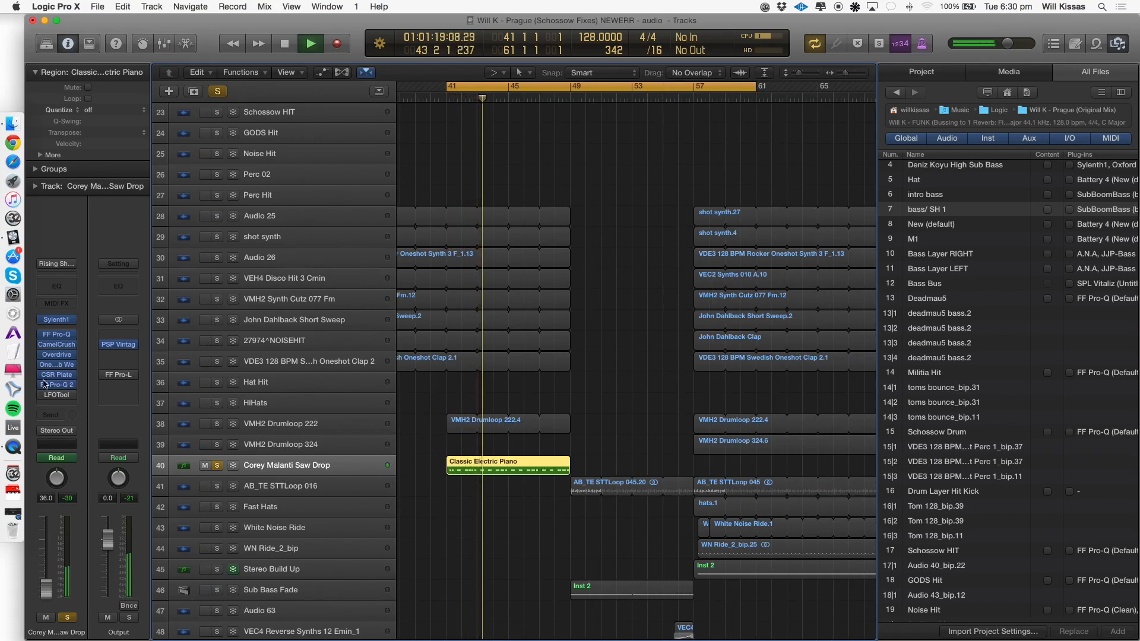
scroll(491, 318, "up", 3)
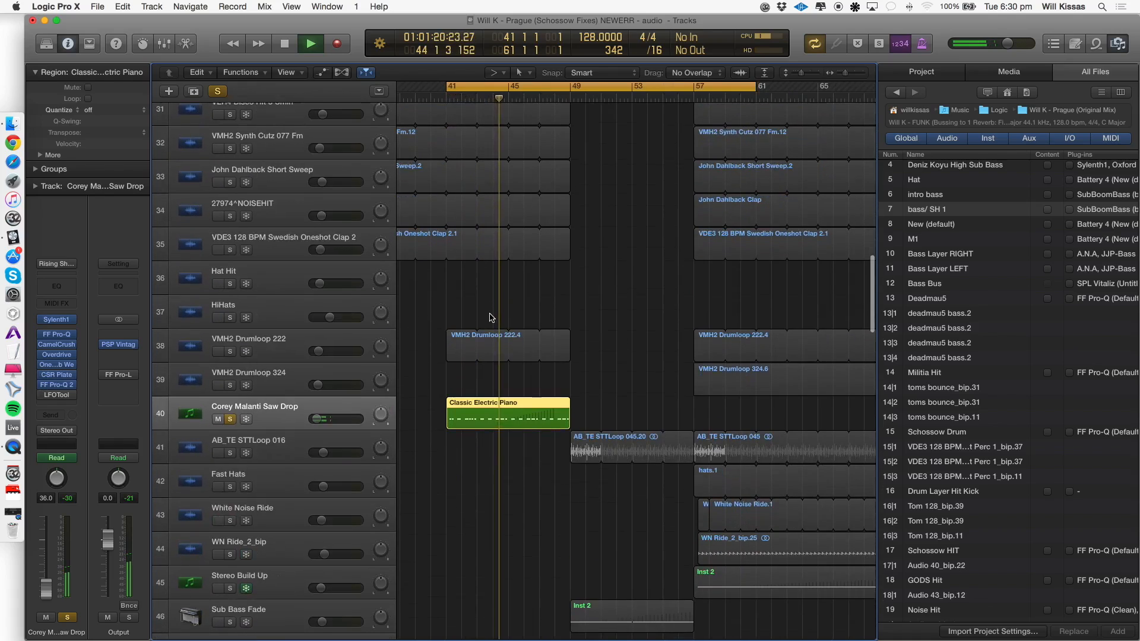
Clear the Corey Malanti Saw Drop solo and look through the remaining tracks while the full mix plays towards bar 49.
left_click(230, 420)
scroll(412, 383, "down", 3)
scroll(409, 381, "down", 5)
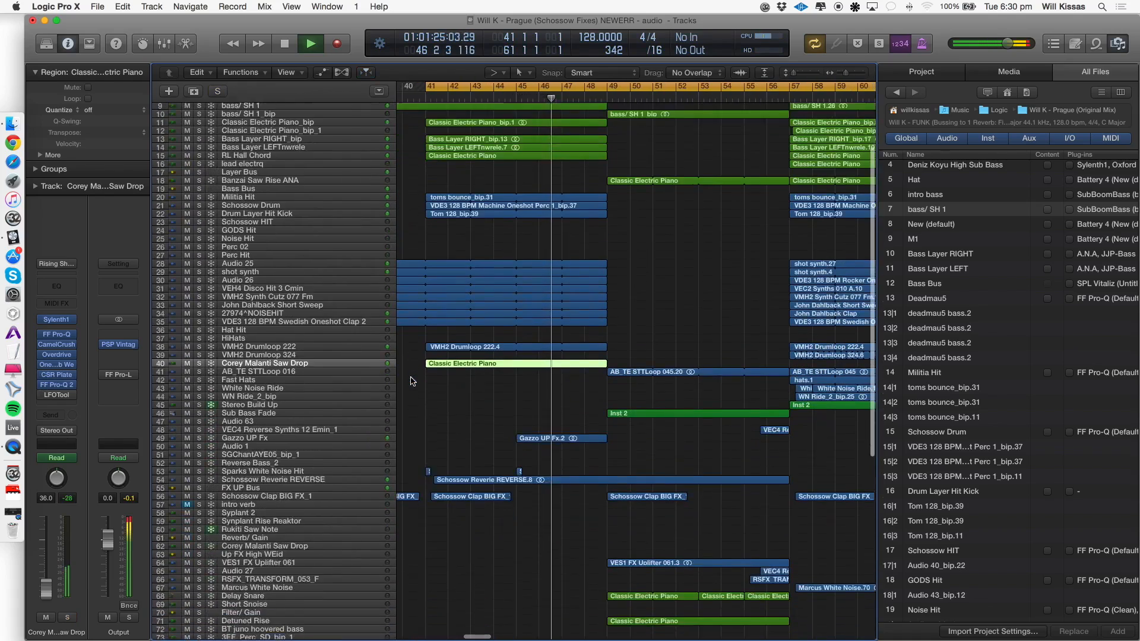
scroll(409, 405, "down", 6)
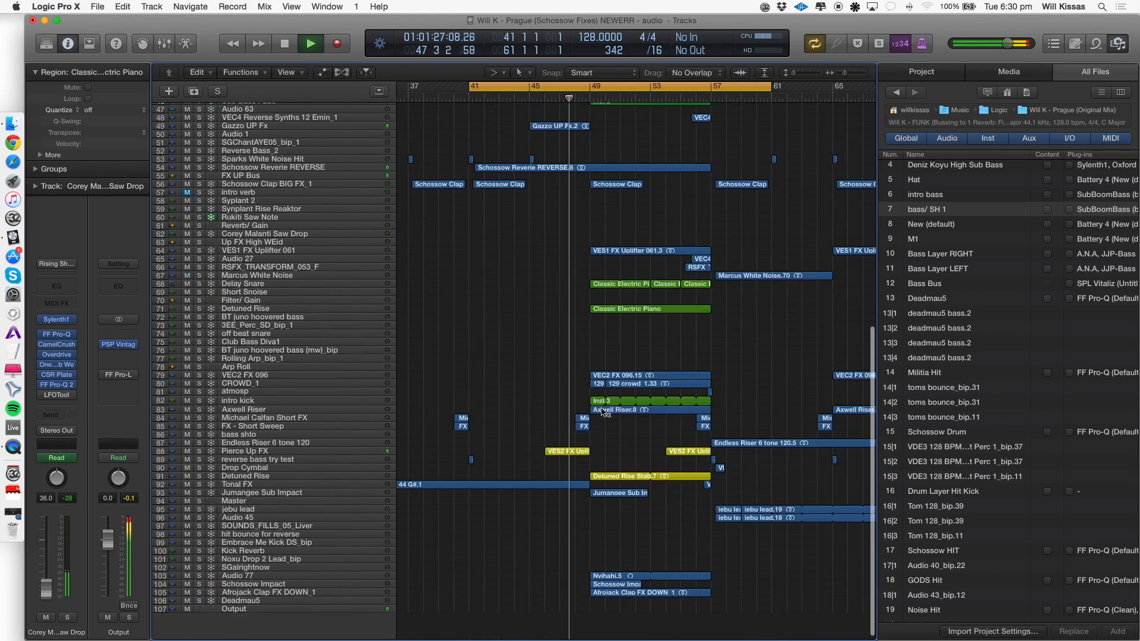
left_click(363, 426)
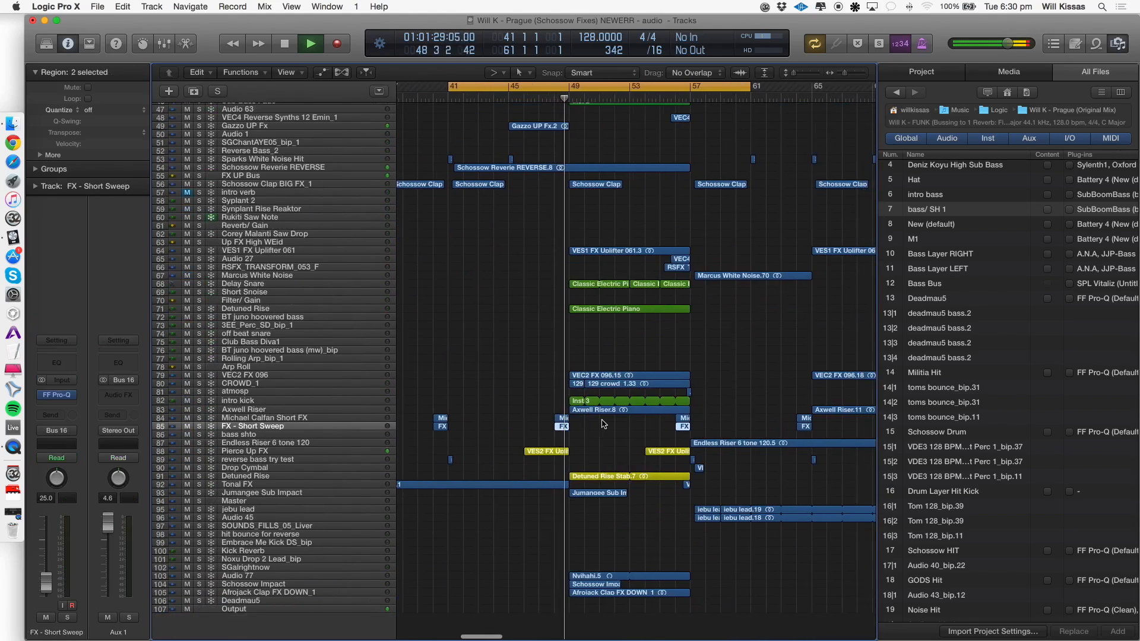
scroll(602, 416, "up", 15)
Set the cycle range to bars 49 to 57 and play the full mix from bar 49, selecting the bass/ SH 1_bip track.
key("space")
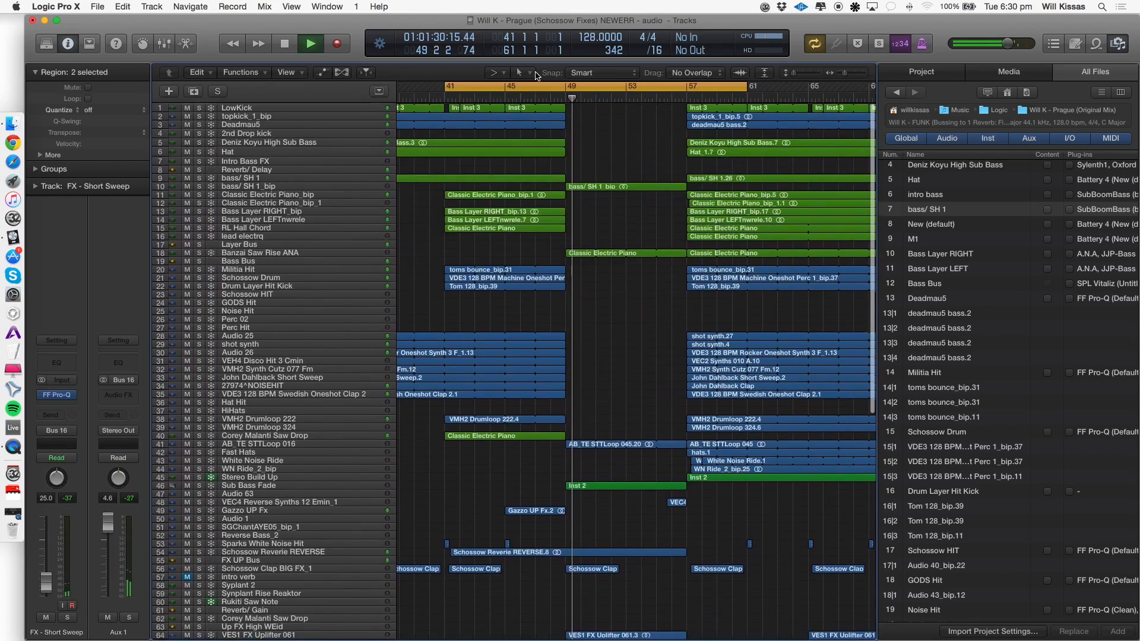
left_click_drag(572, 89, 684, 92)
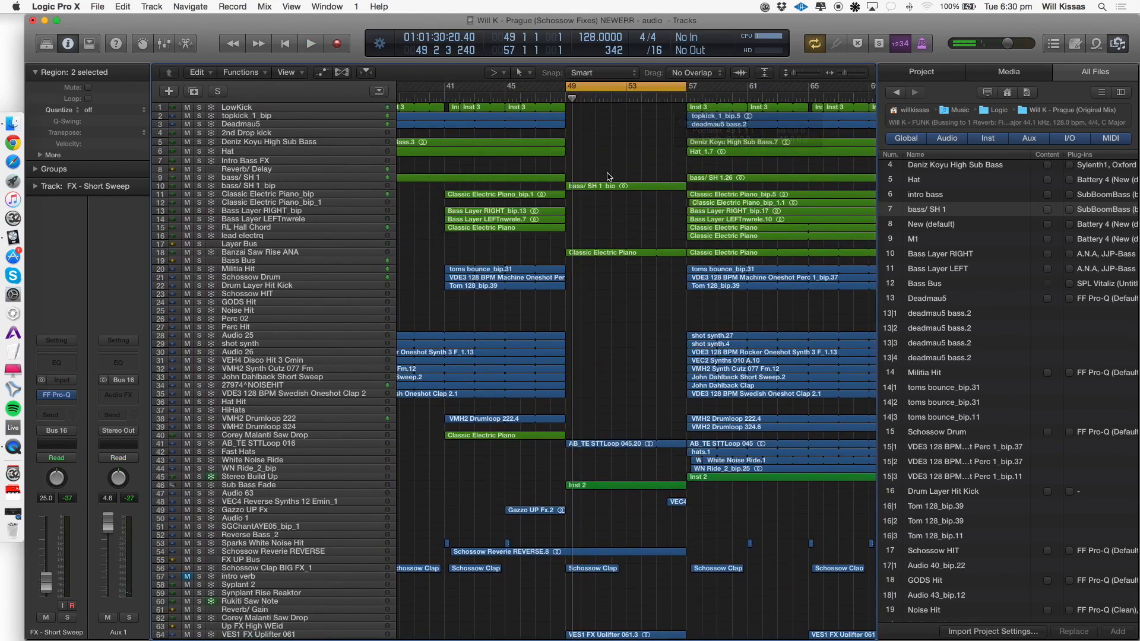
key("space")
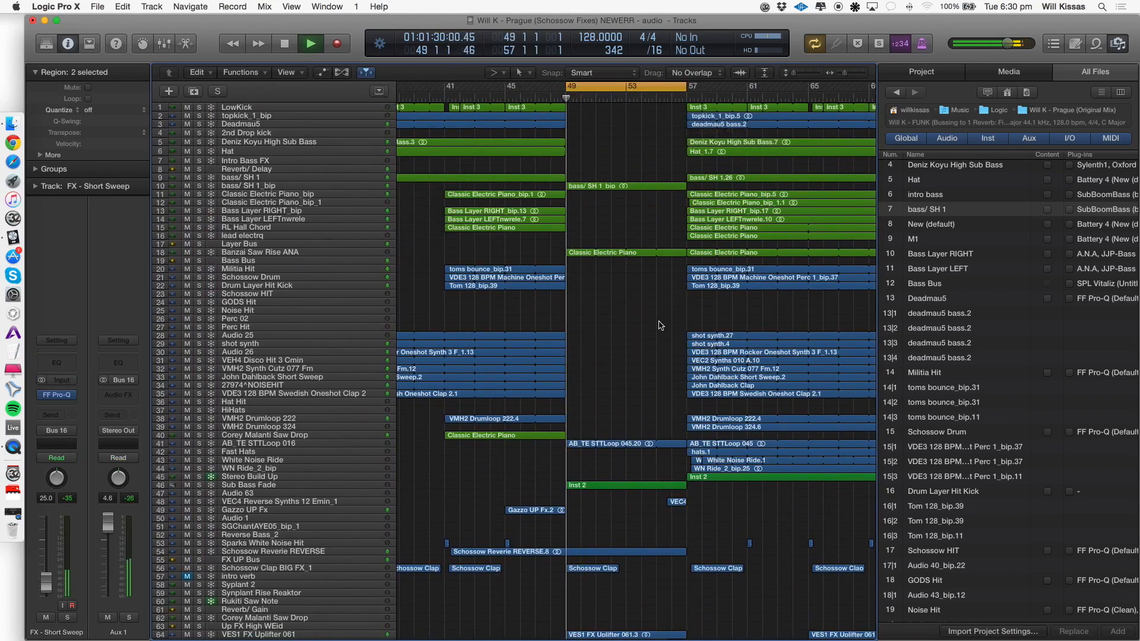
left_click(249, 451)
left_click(262, 186)
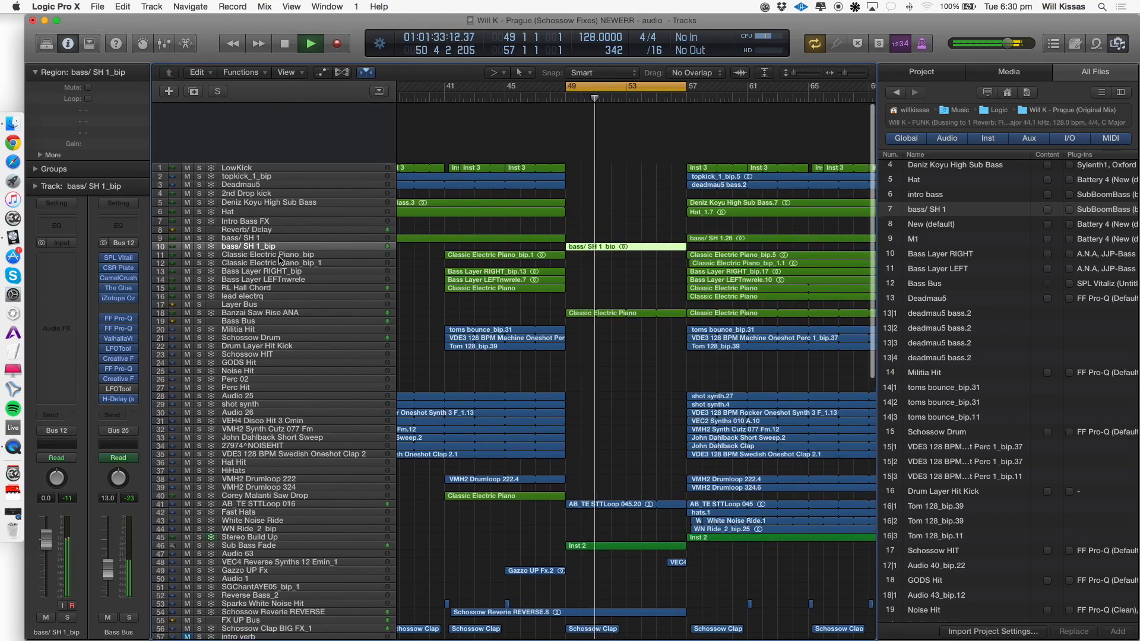
key("space")
Solo the Banzai Saw Rise ANA track and play it from bar 49.
left_click(282, 251)
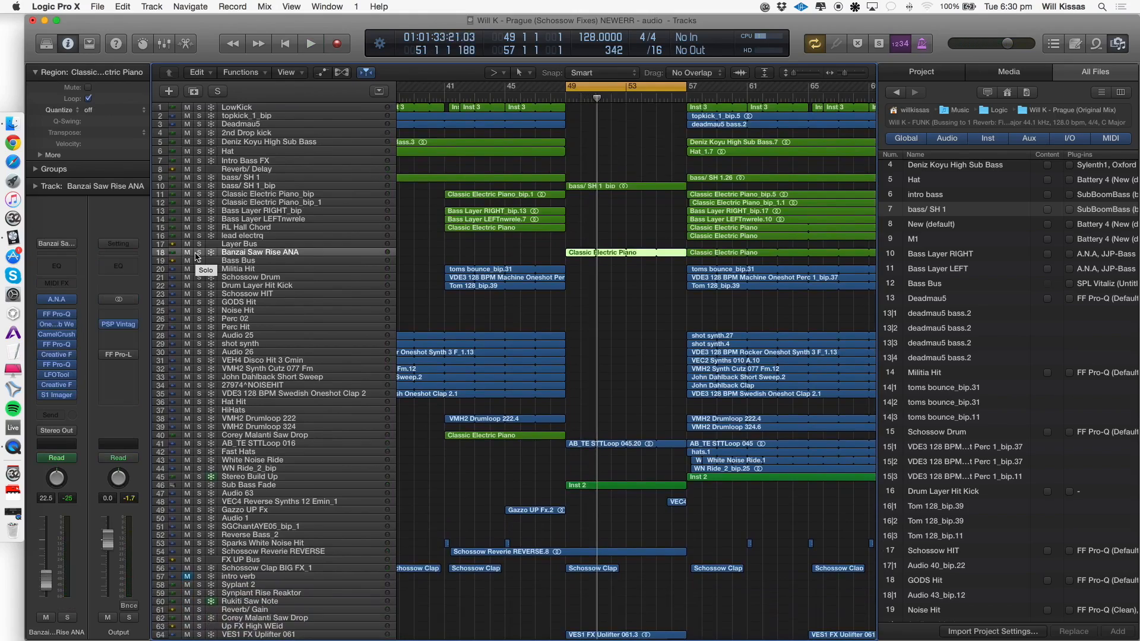
scroll(199, 256, "right", 1)
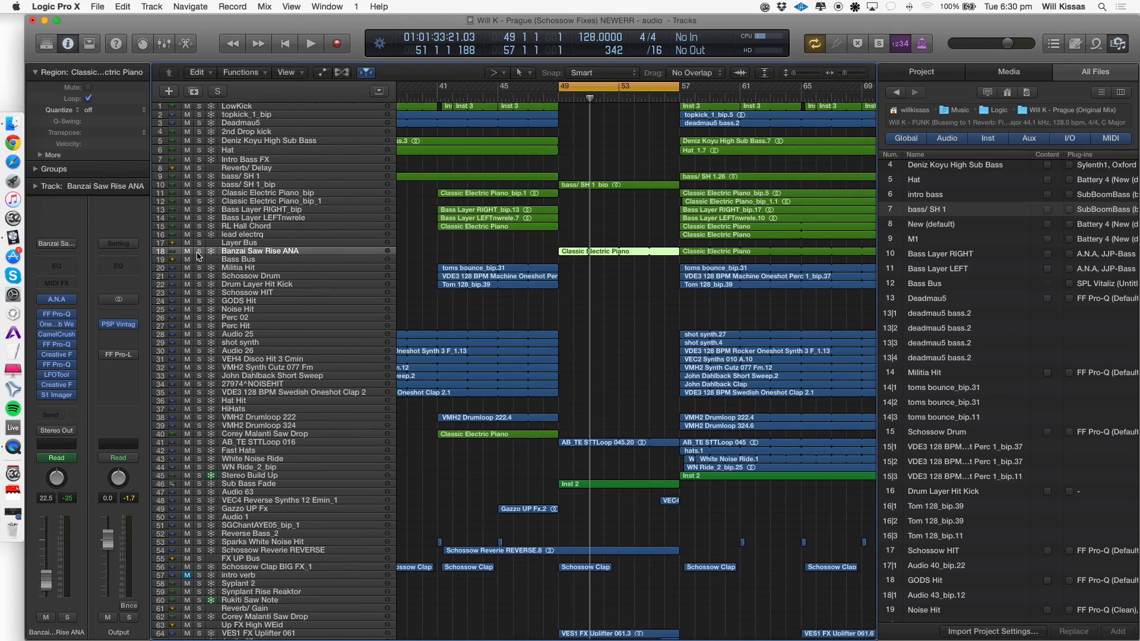
scroll(199, 255, "down", 1)
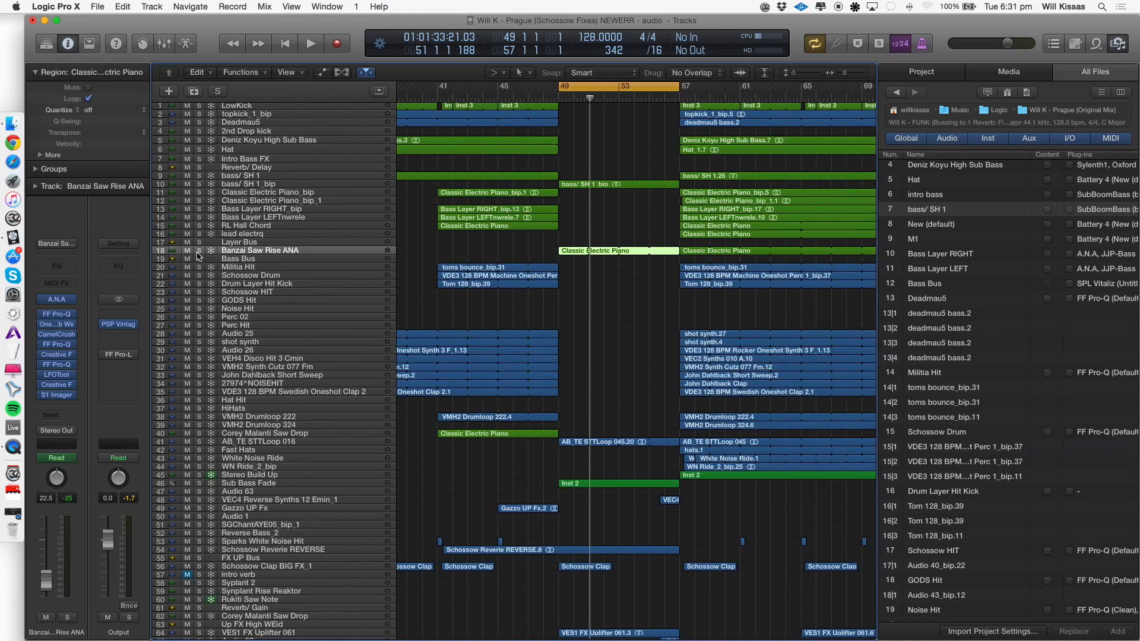
left_click(199, 250)
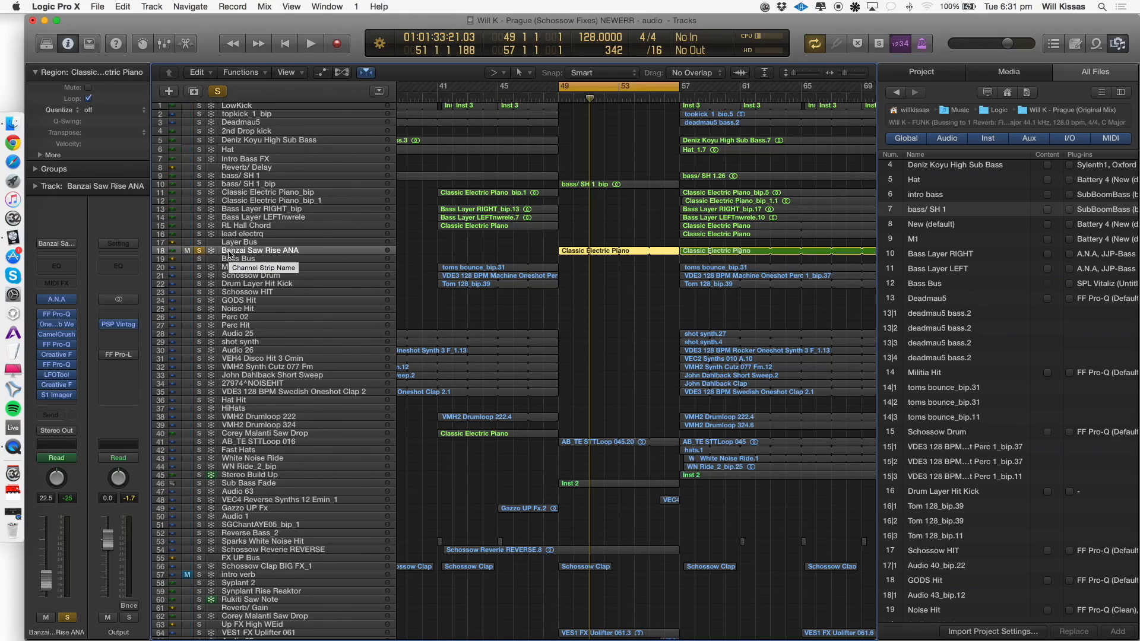
key("space")
key("space")
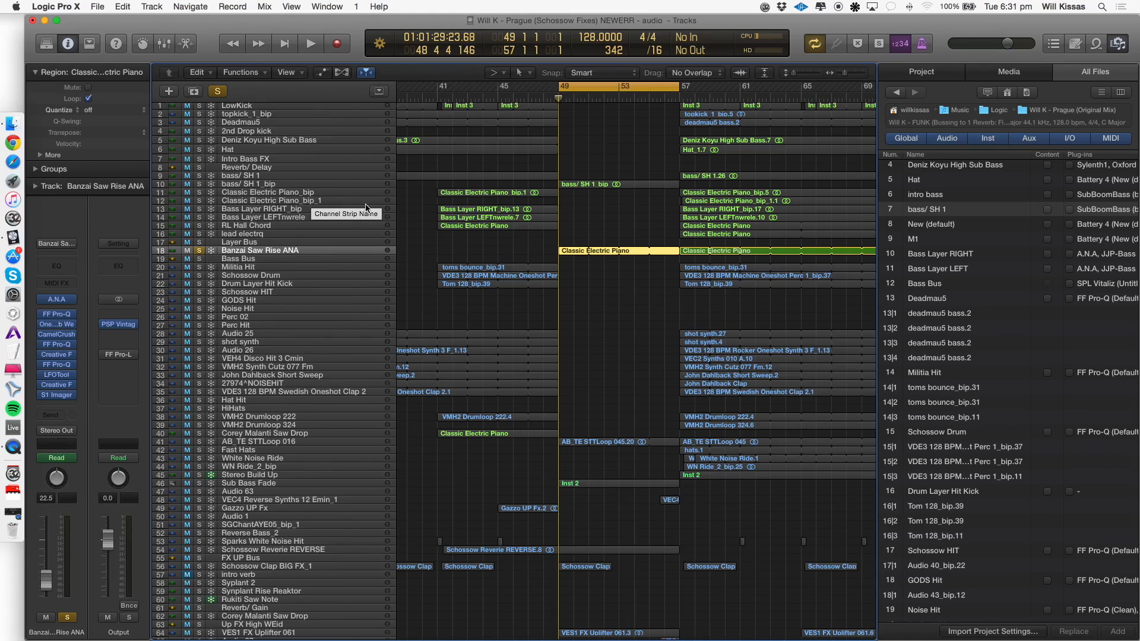
key("space")
Examine the Banzai Saw Rise ANA track's S1 Imager, close the plug-in and clear the track's solo.
left_click(71, 394)
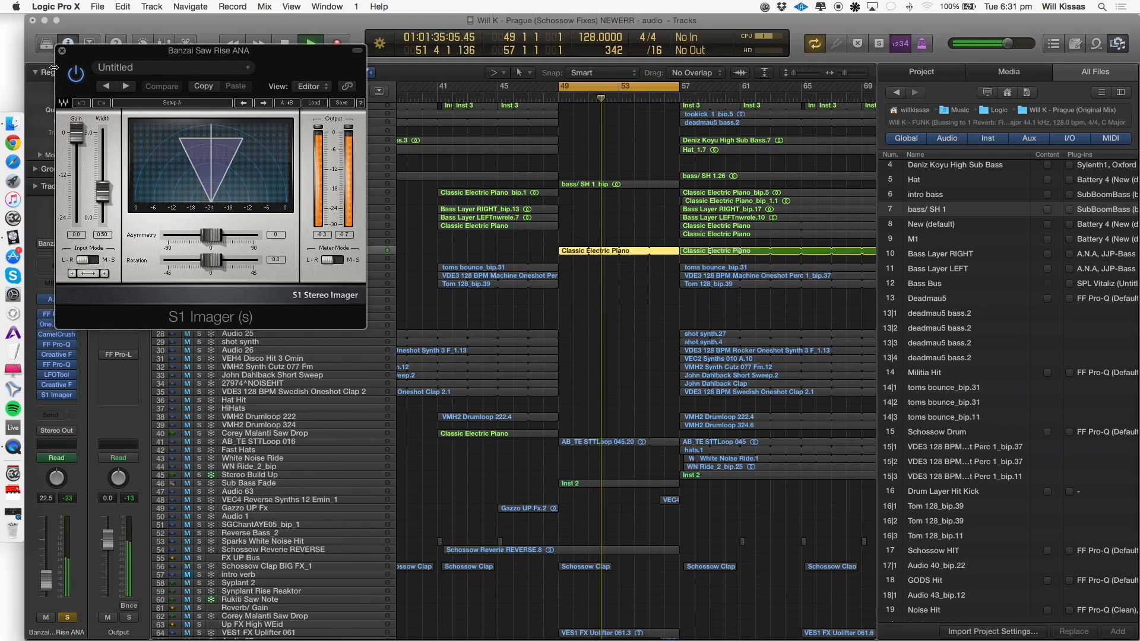
left_click(62, 51)
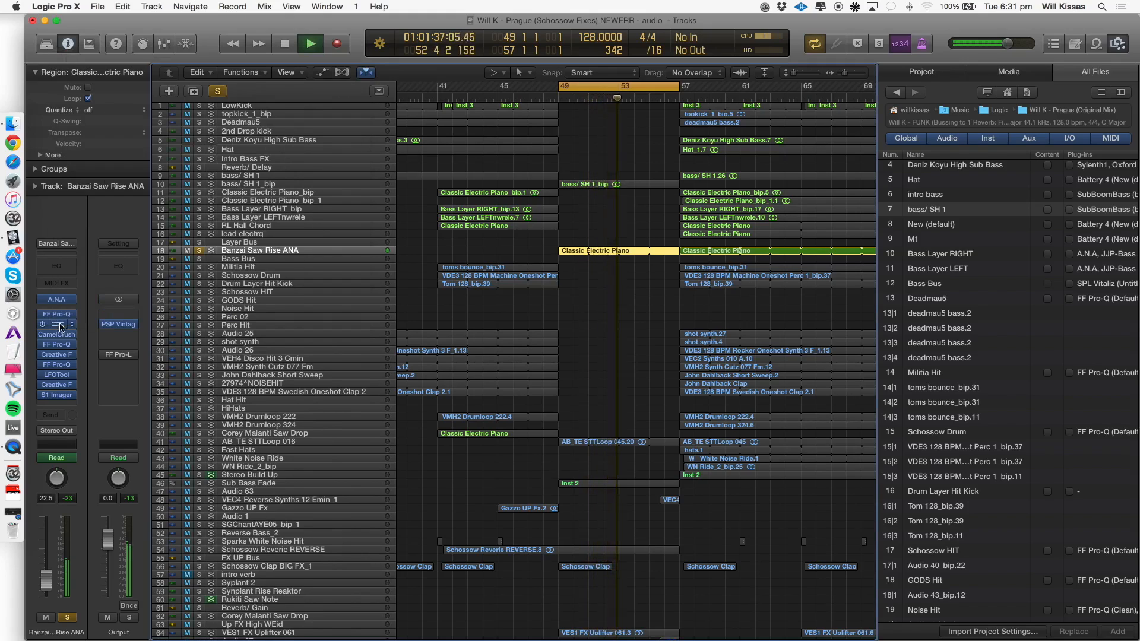
key("s")
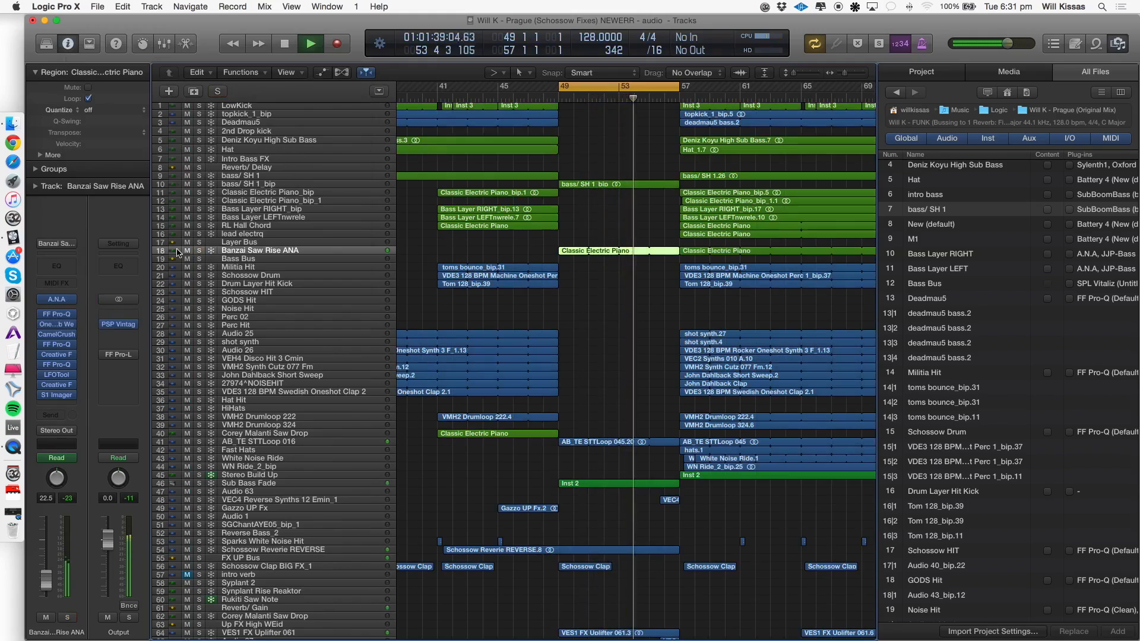
Solo the AB_TE STTLoop 016 track and play it from bar 49.
left_click(277, 451)
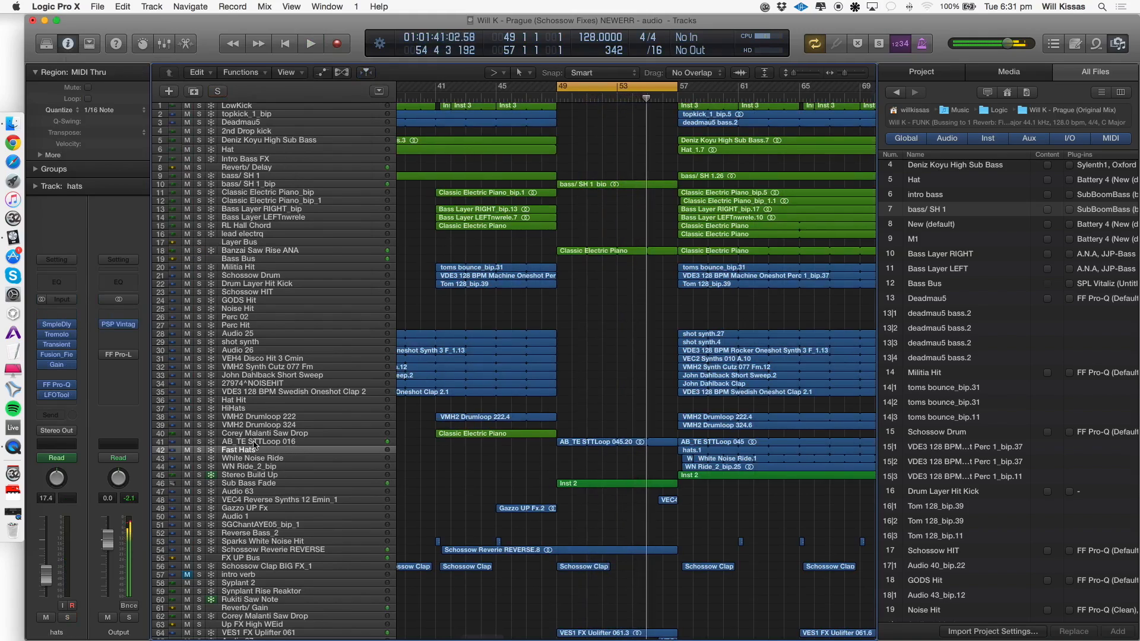
left_click(256, 443)
key("s")
key("shift+space")
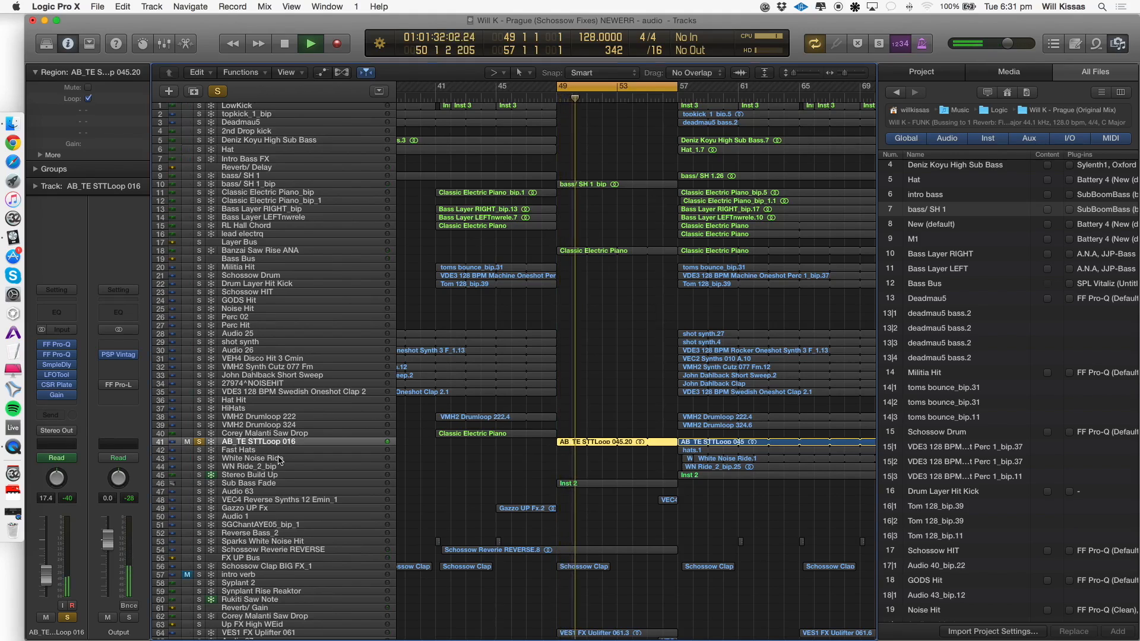
key("Return")
Switch the solo to the Delay Snare track alone and listen to it within bars 49 to 57.
left_click(276, 490)
scroll(275, 492, "down", 5)
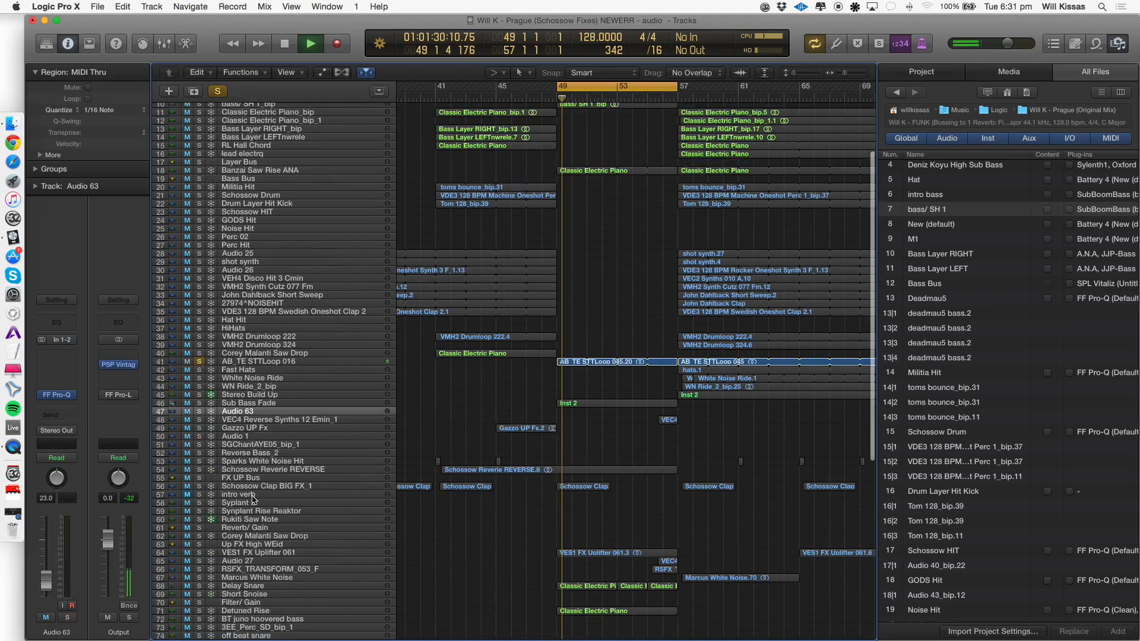
left_click(220, 537)
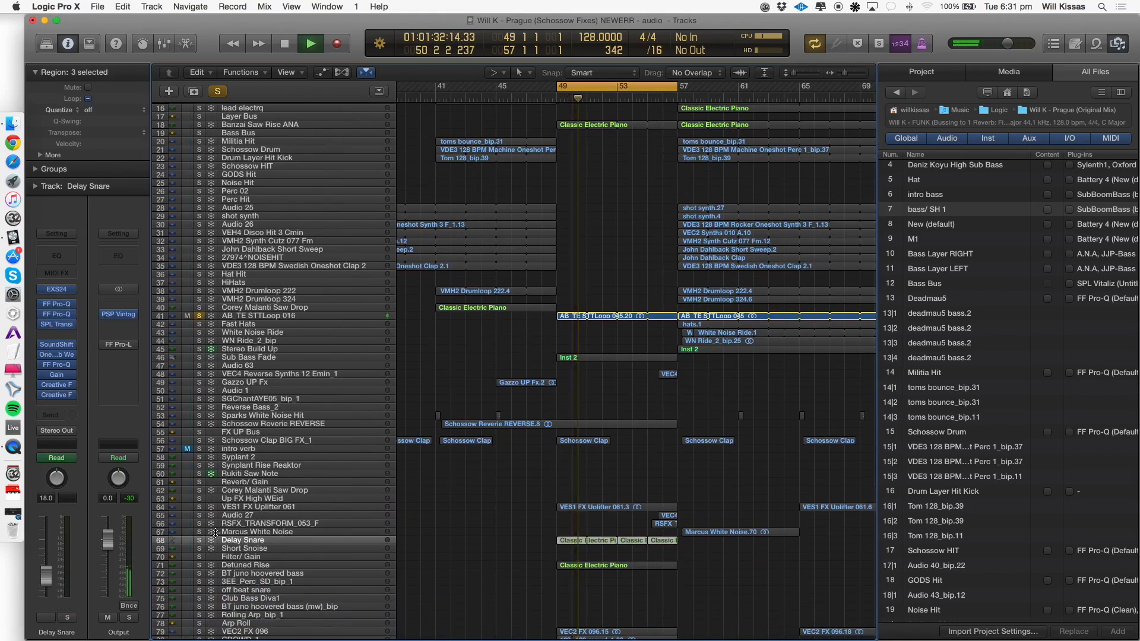
left_click(199, 540, "alt")
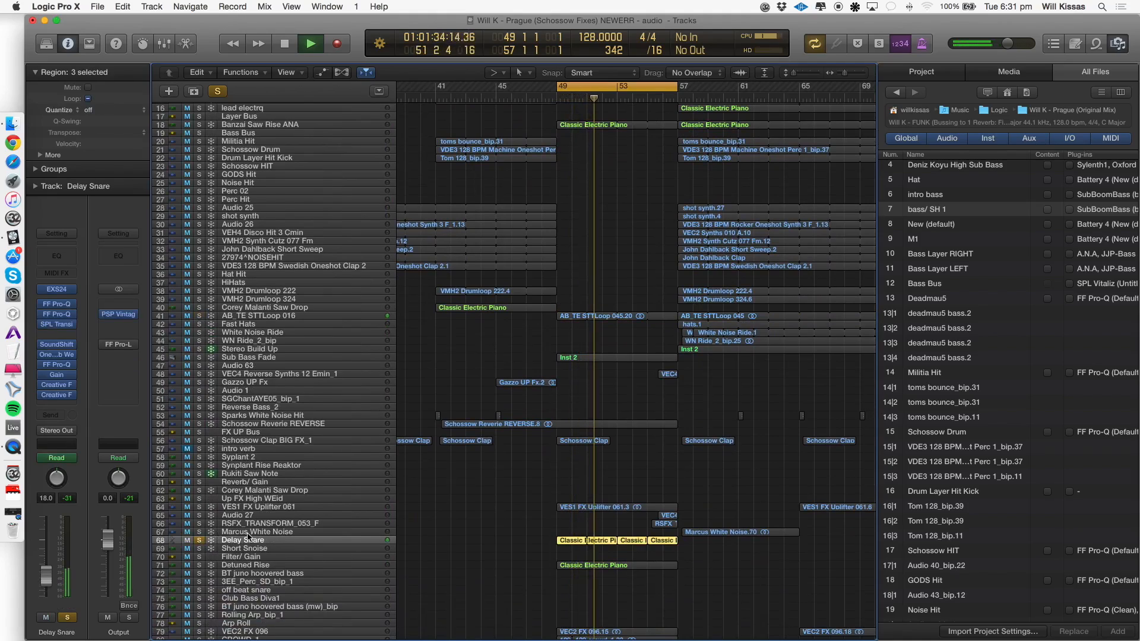
Listen to the Detuned Rise track soloed, briefly view its Gain automation, and stop playback.
left_click(247, 563)
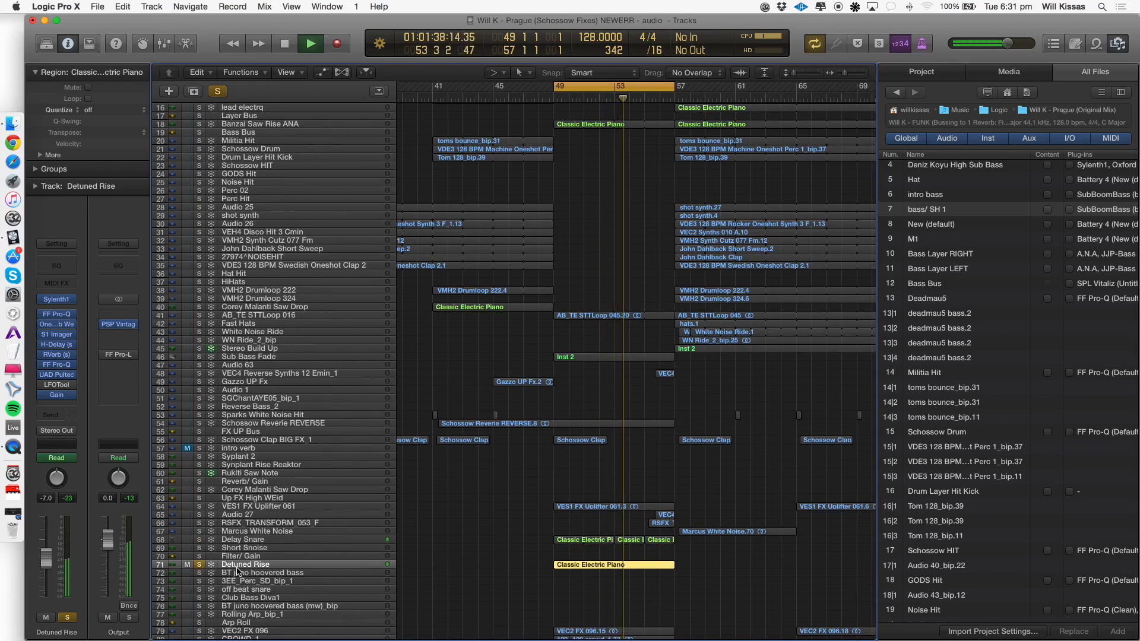
key("a")
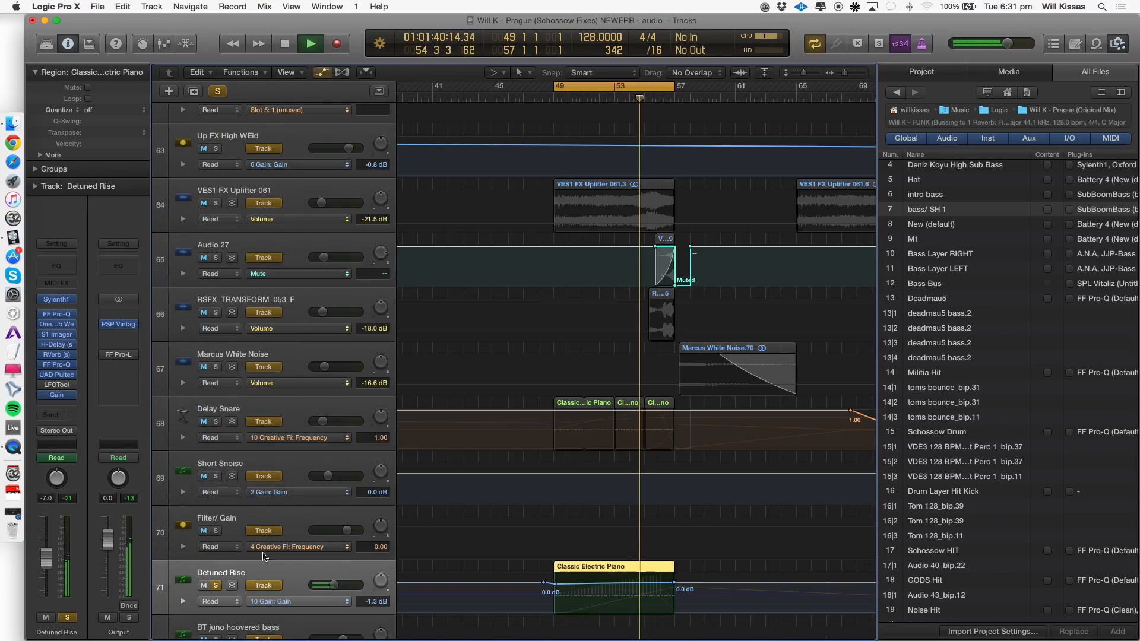
key("a")
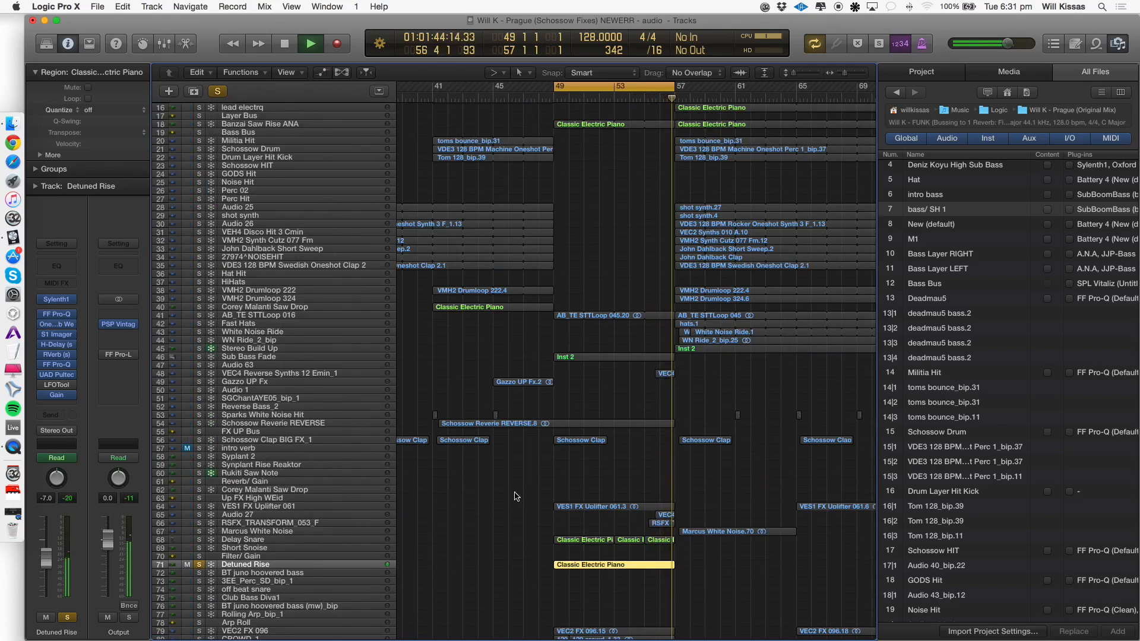
key("space")
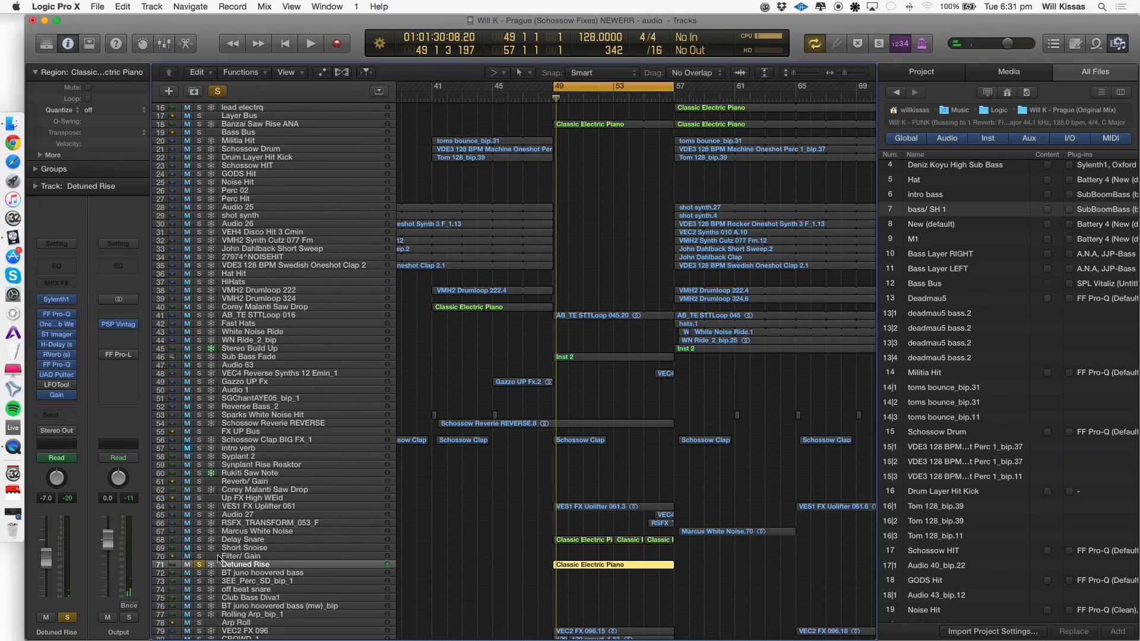
Clear the Detuned Rise solo and select the CROWD_1 track.
left_click(199, 565)
scroll(233, 200, "up", 5)
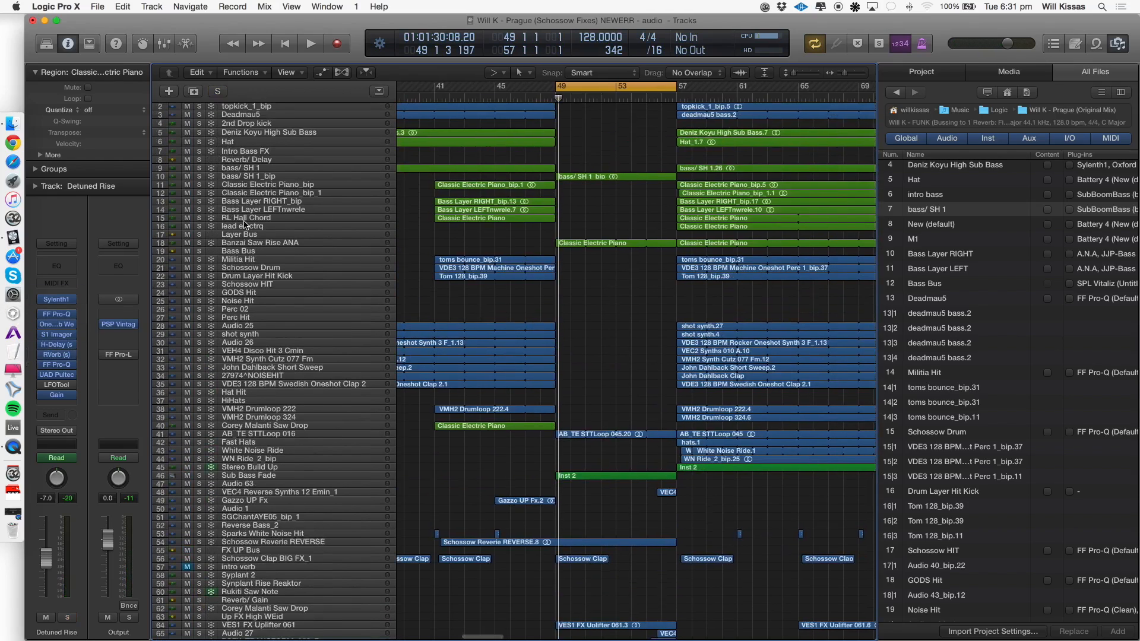
scroll(246, 228, "down", 12)
left_click(275, 469)
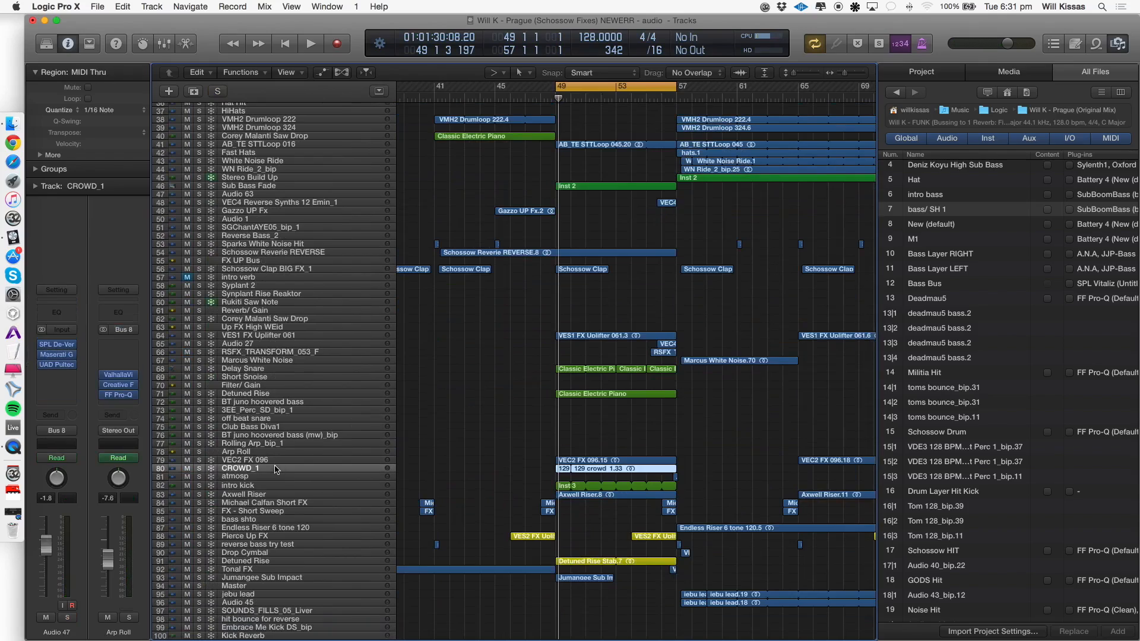
Solo the intro kick track and listen to it from bar 49 and again from bar 55.
left_click(249, 487)
left_click(199, 485)
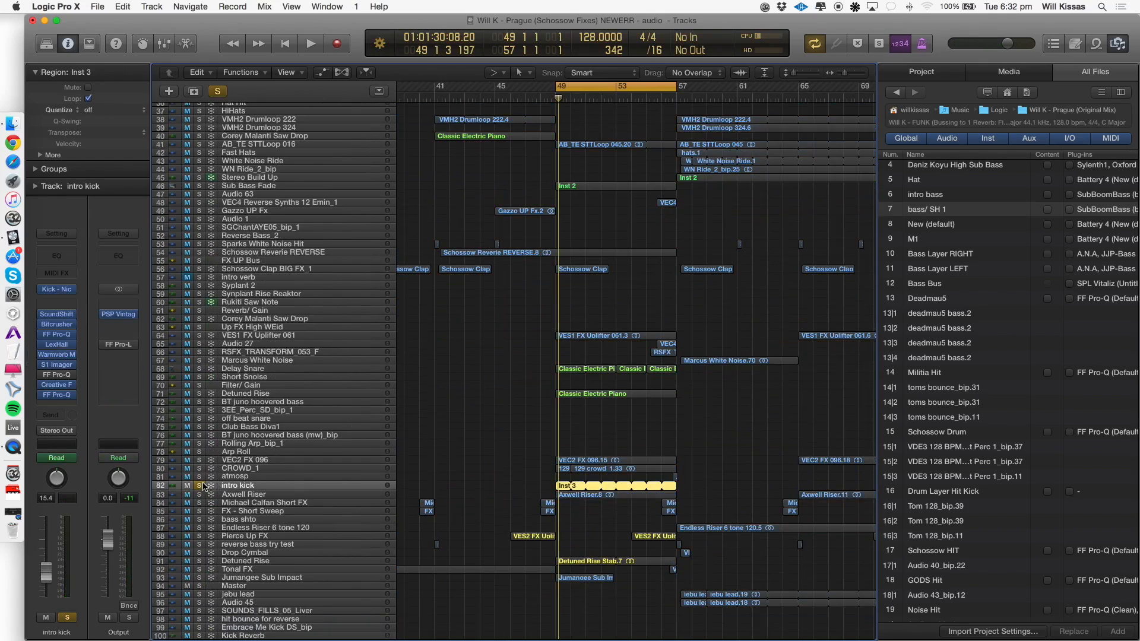
key("space")
key("Return")
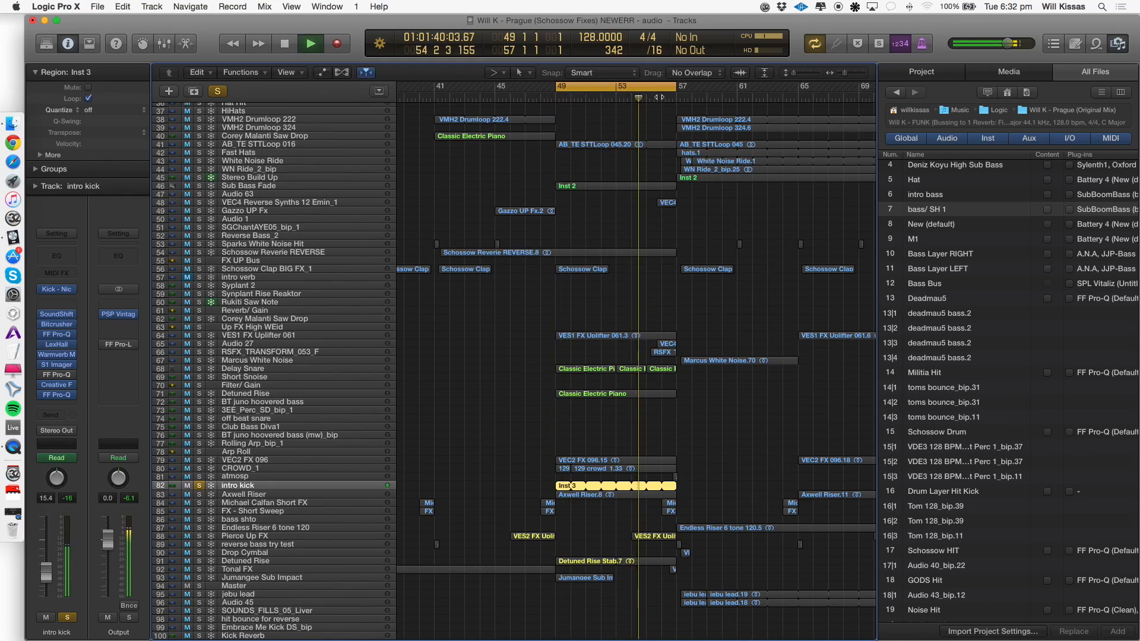
key("Return")
left_click_drag(653, 88, 884, 98)
key("space")
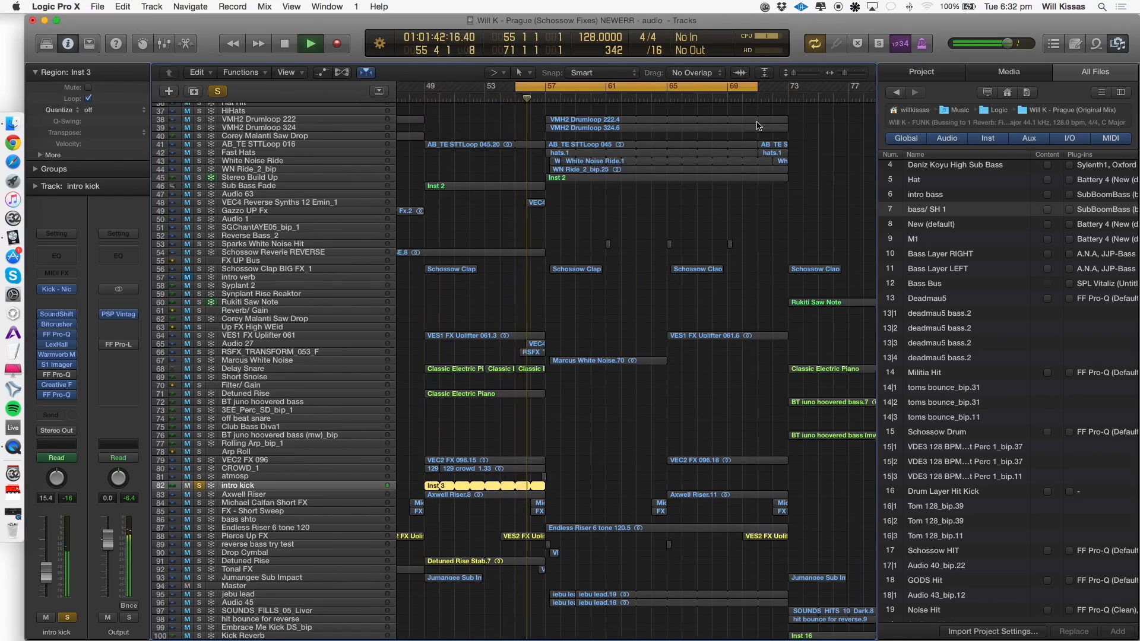
Return the cycle range to bars 49 to 57, select the Tonal FX track and clear the intro kick solo.
left_click_drag(425, 90, 548, 90)
key("Return")
left_click(265, 572)
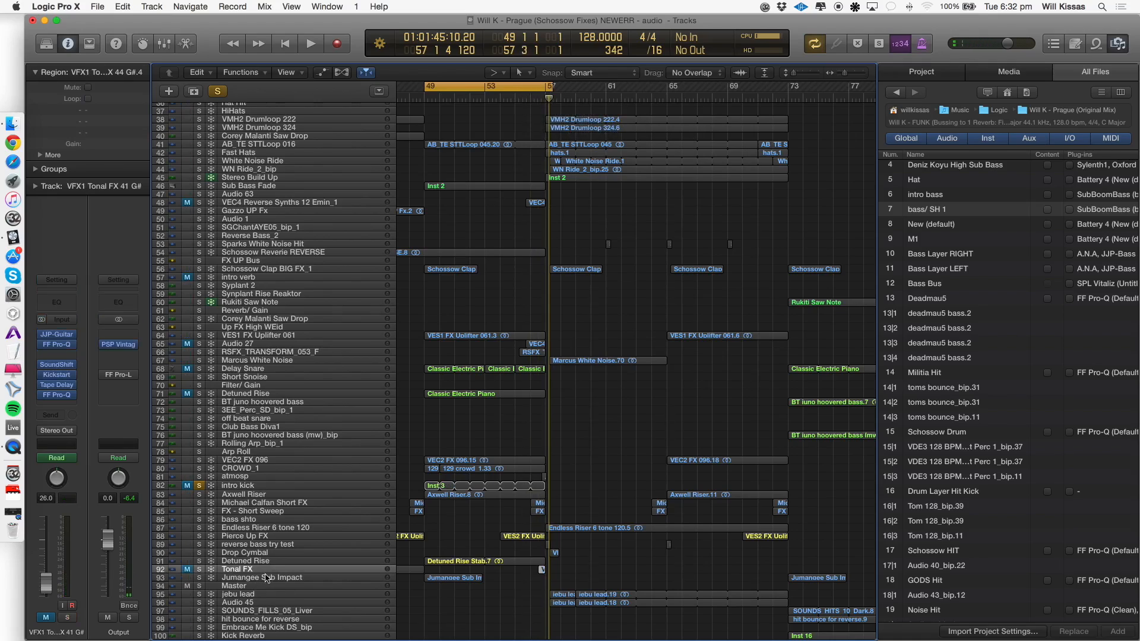
left_click(199, 485)
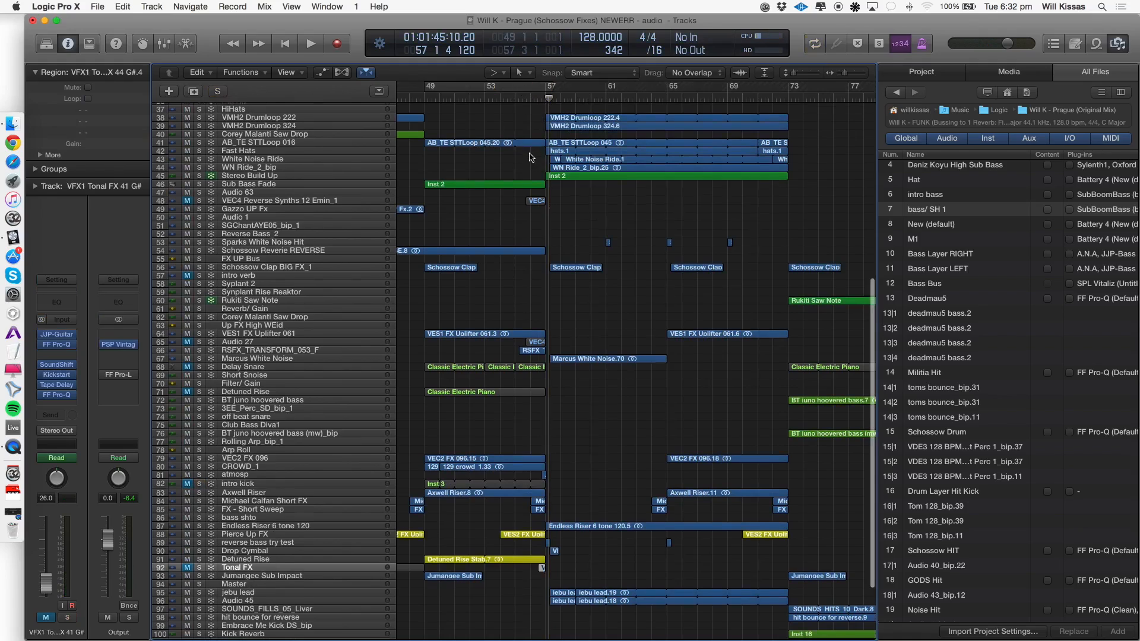
Set the cycle range to bars 57 to 81 and play the full arrangement from bar 57.
scroll(532, 164, "up", 1)
left_click_drag(548, 89, 910, 108)
key("space")
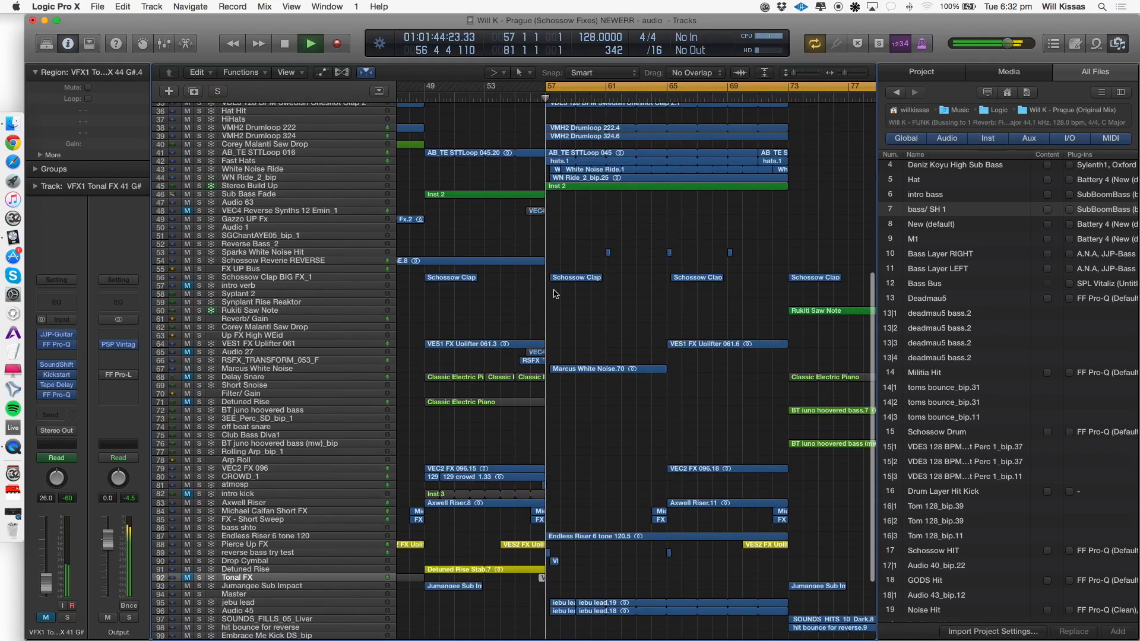
key("Return")
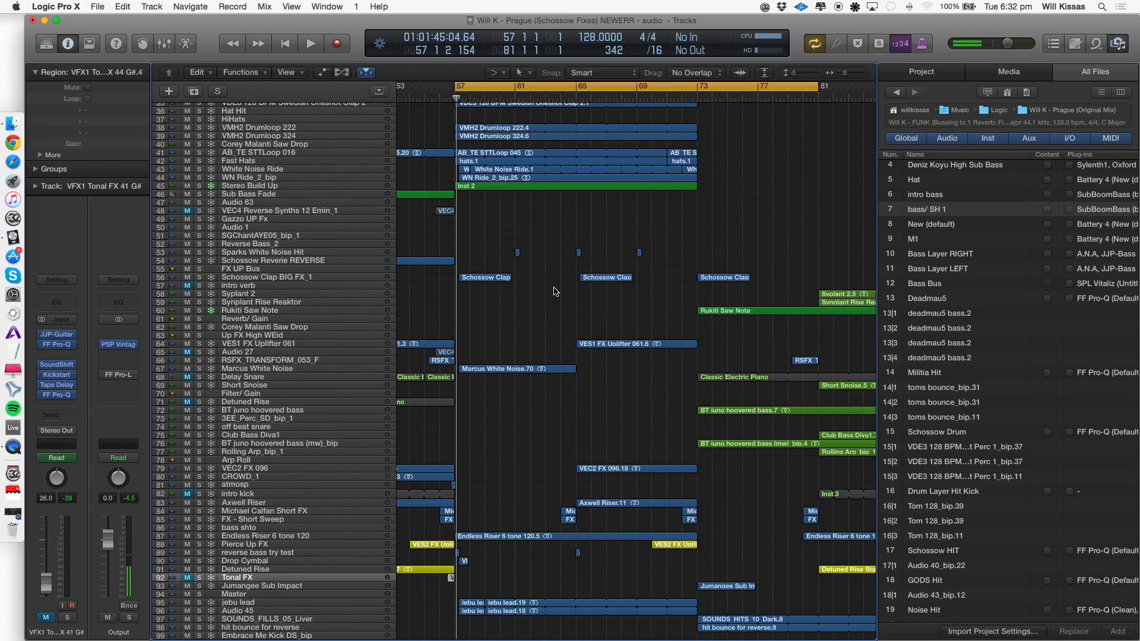
key("space")
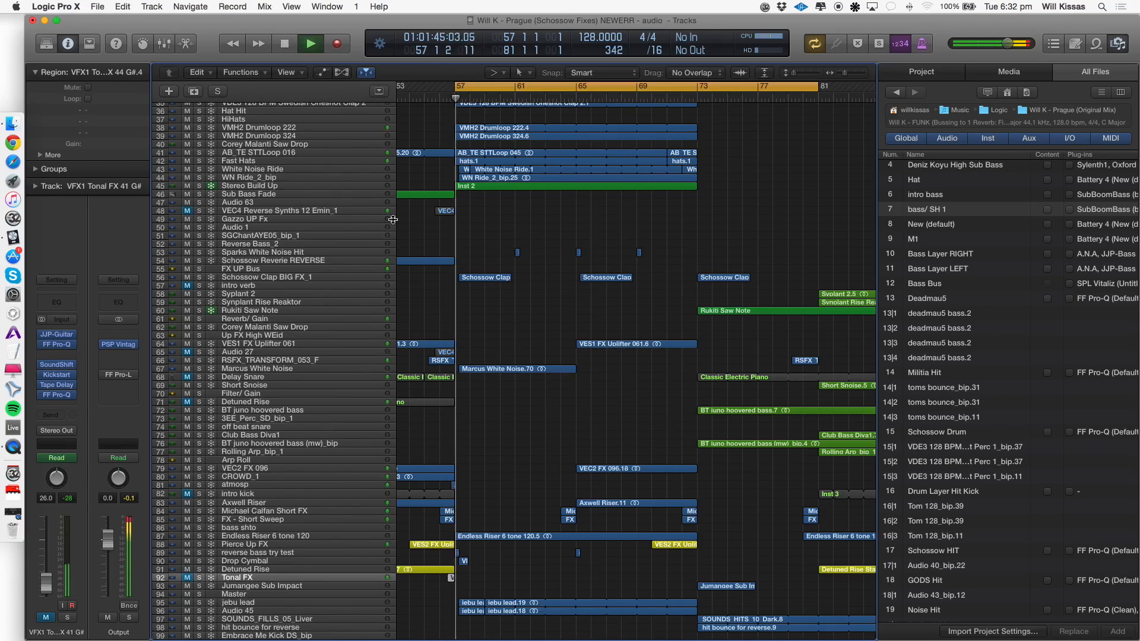
scroll(392, 219, "up", 5)
scroll(392, 219, "up", 2)
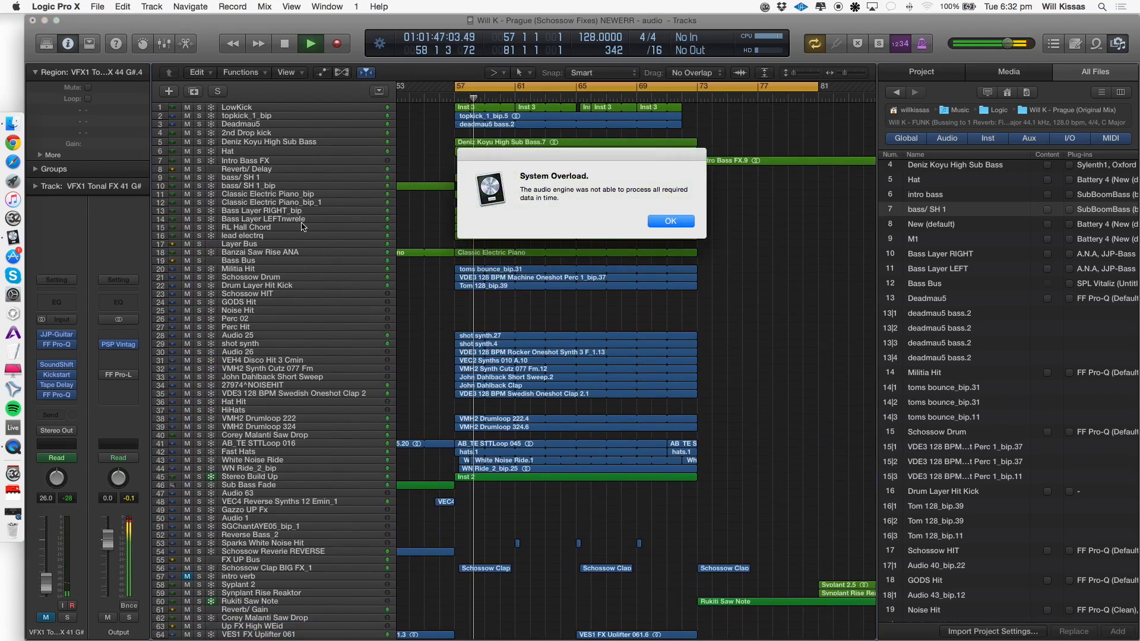
key("Return")
Solo the Banzai Saw Rise ANA track and play it from bar 57.
left_click(202, 252)
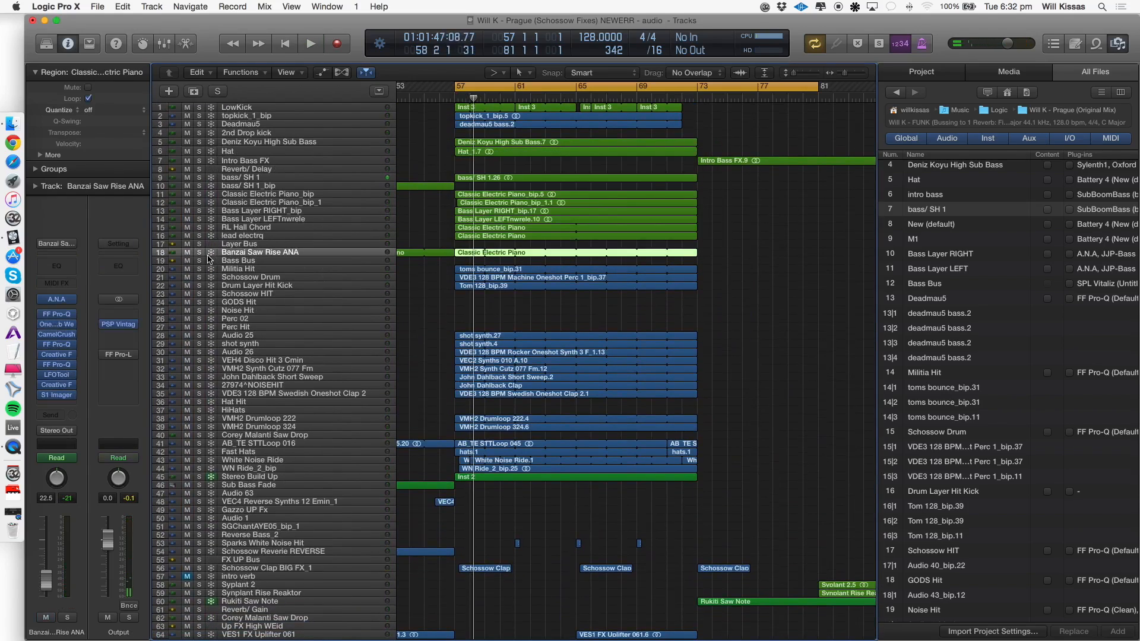
left_click(205, 257)
key("space")
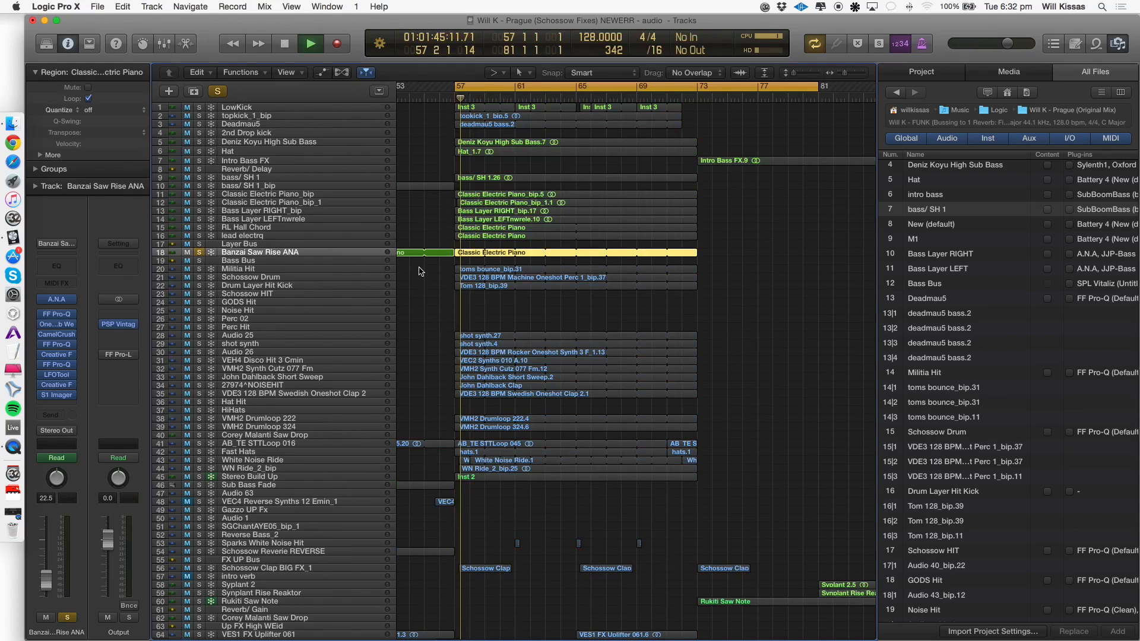
key("Return")
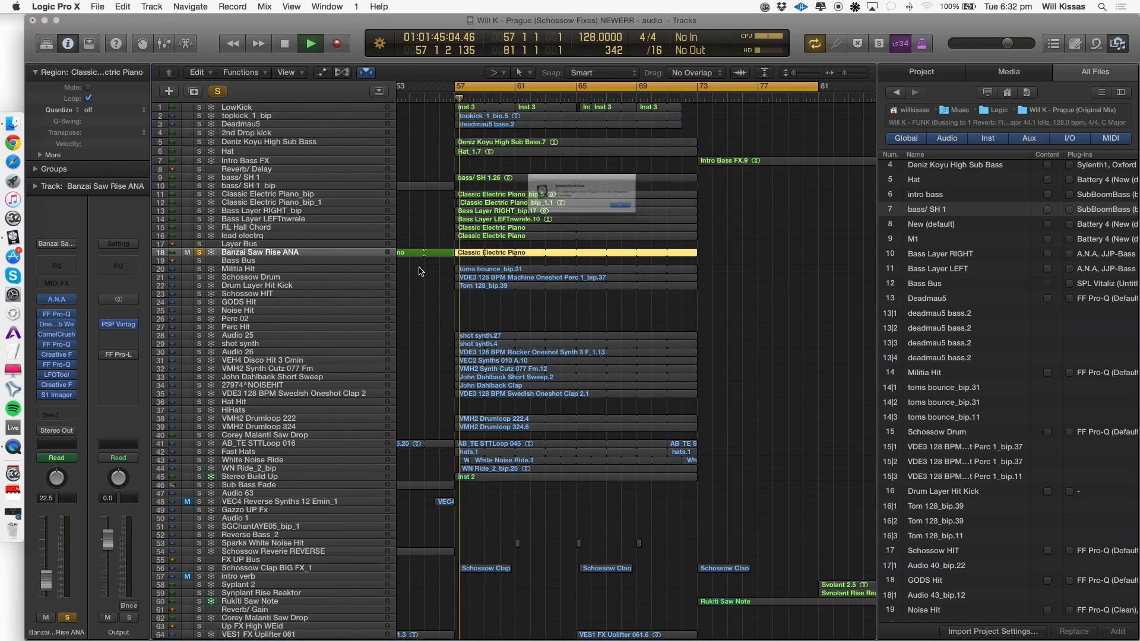
key("Return")
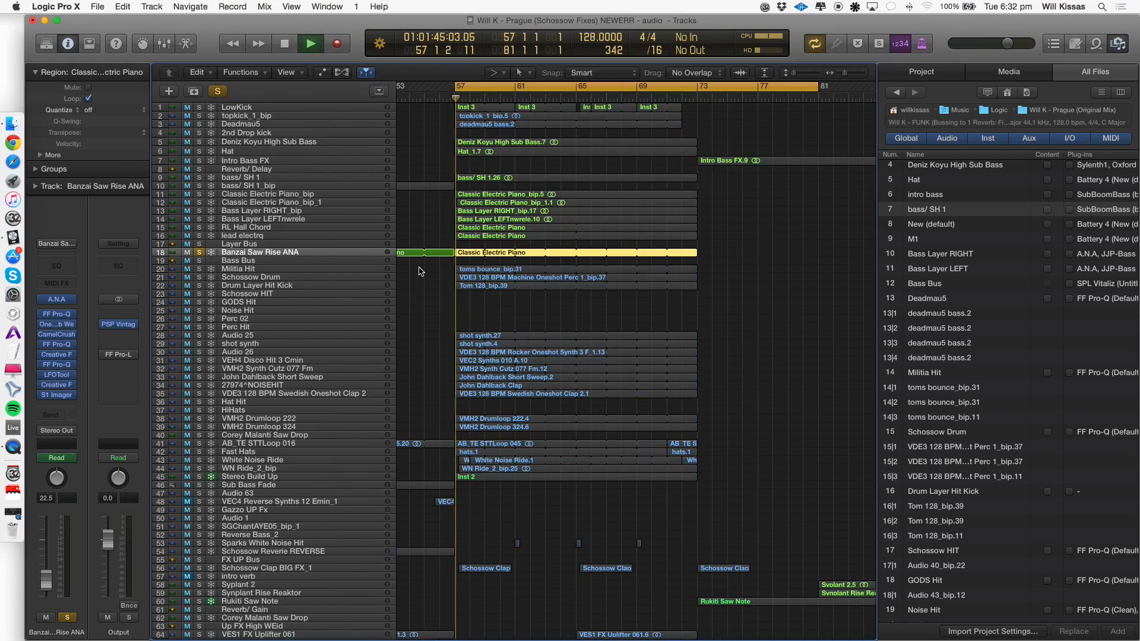
key("Return")
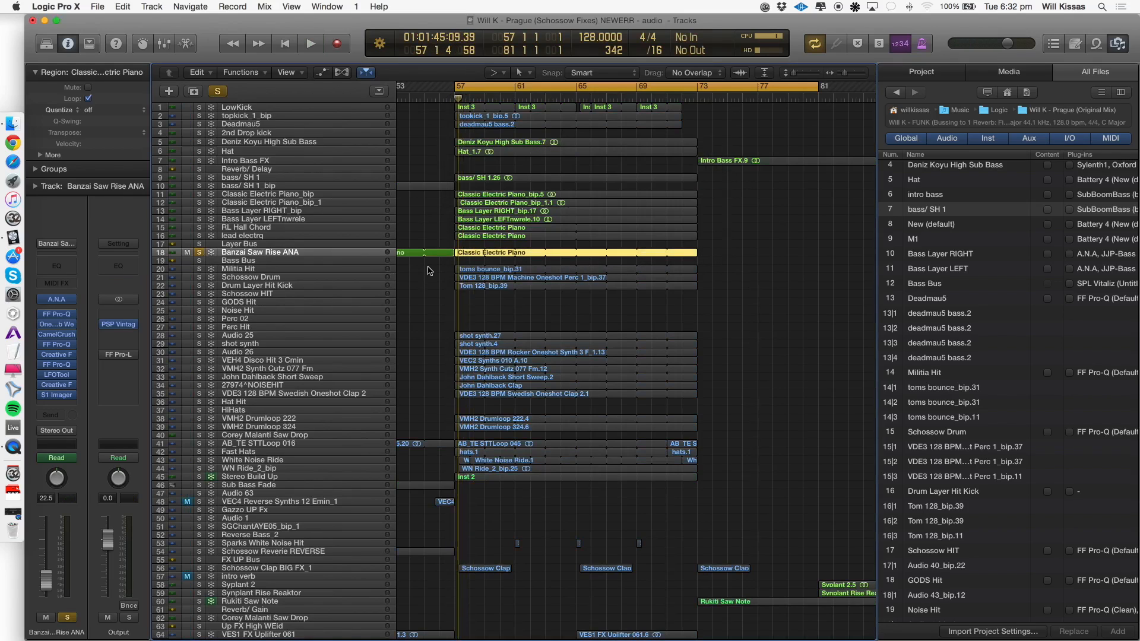
Replay the Banzai Saw Rise ANA track, narrowing the cycle range to bars 58 to 67, and clear its solo.
scroll(468, 273, "up", 5)
left_click(447, 283)
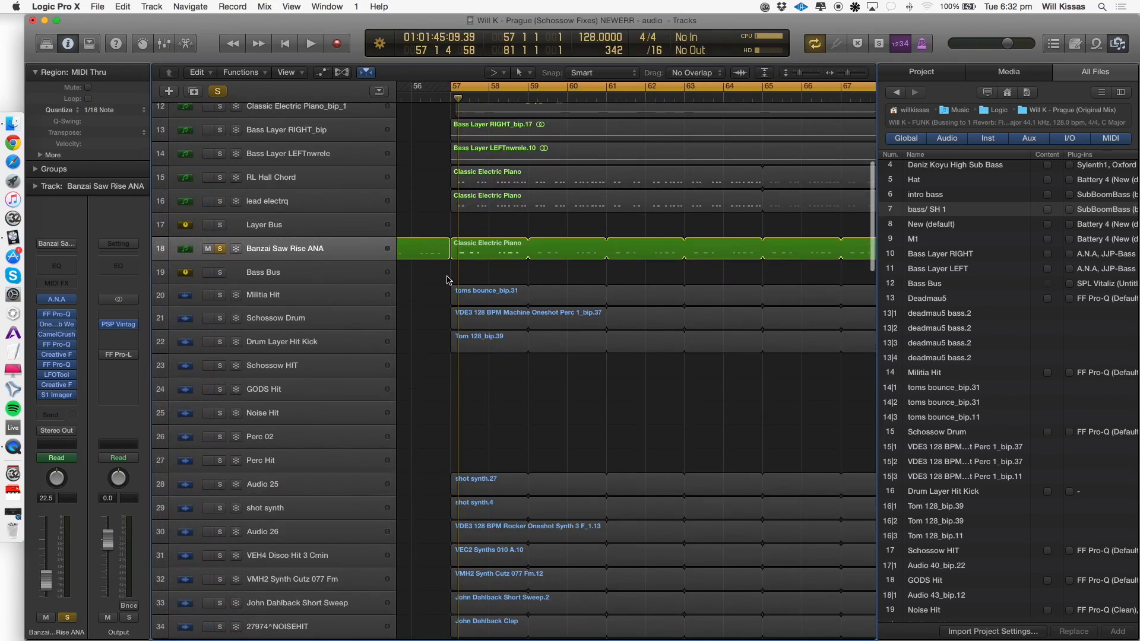
key("space")
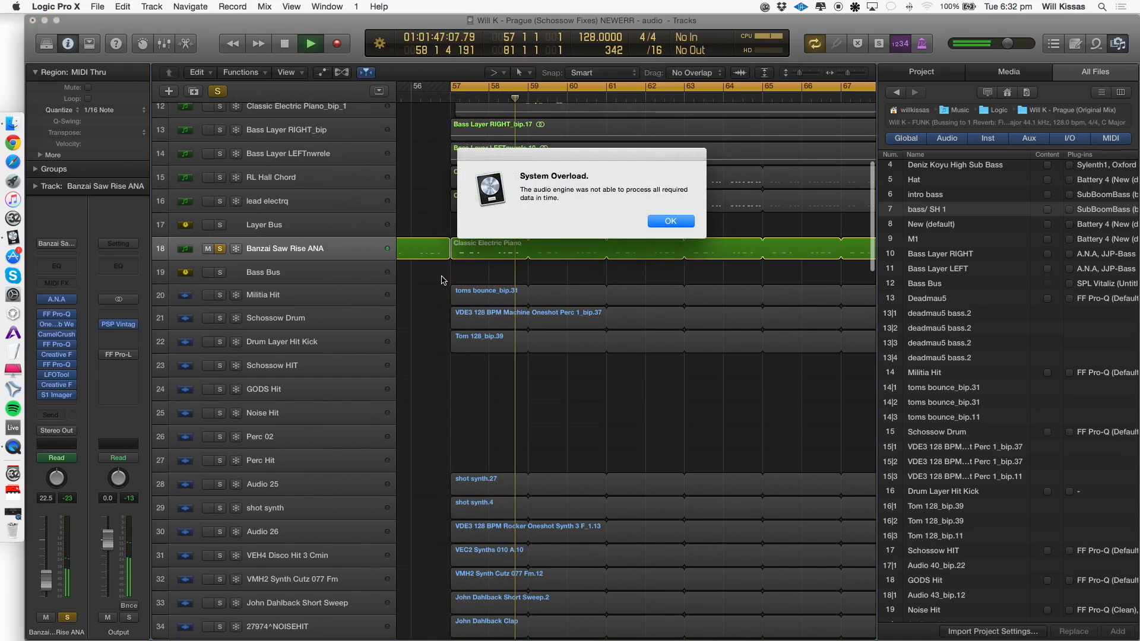
key("Return")
left_click_drag(498, 88, 839, 125)
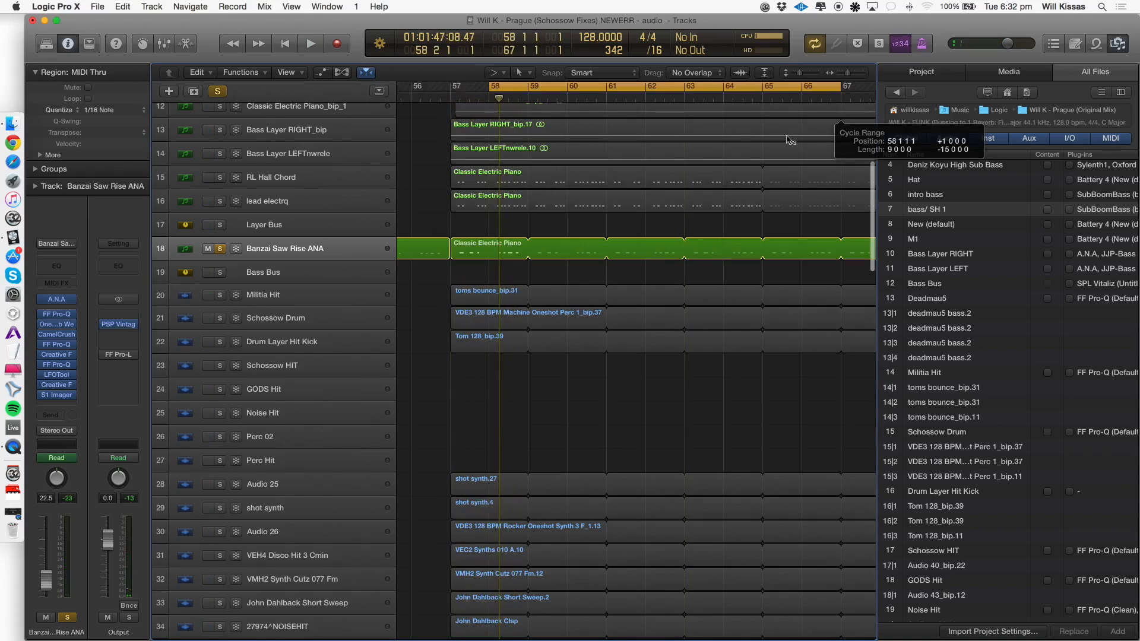
key("space")
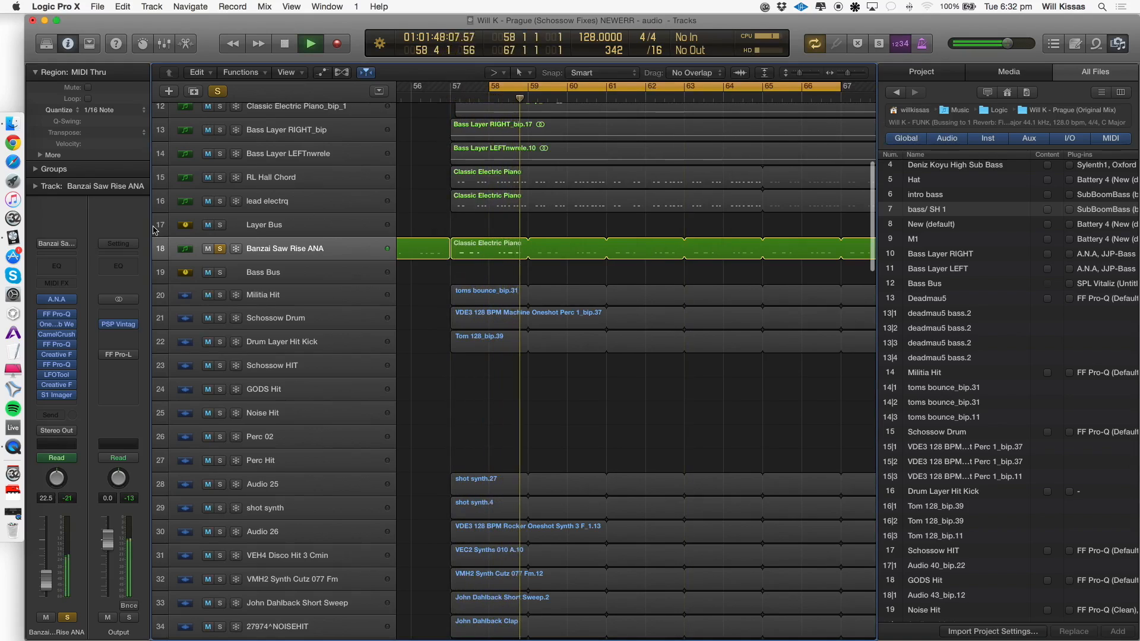
key("space")
left_click(221, 250)
Set the cycle range to bars 57 to 88 and listen to the Stereo Build Up track soloed.
scroll(631, 336, "down", 5)
scroll(631, 336, "down", 5)
left_click(313, 415)
left_click_drag(591, 83, 872, 83)
left_click(201, 411)
key("space")
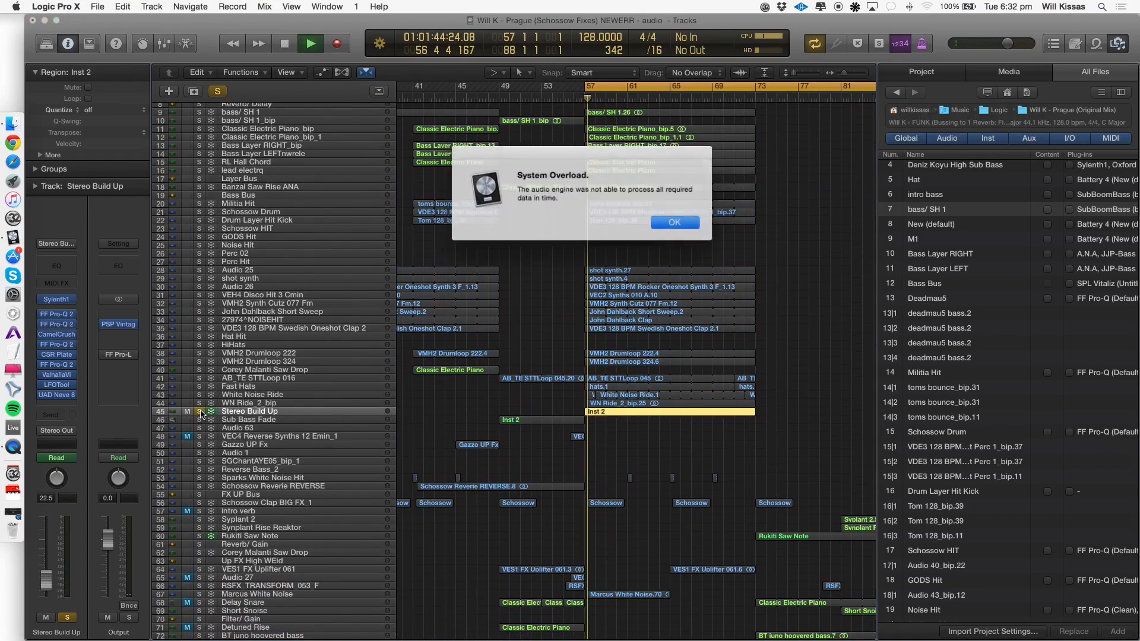
key("Return")
key("space")
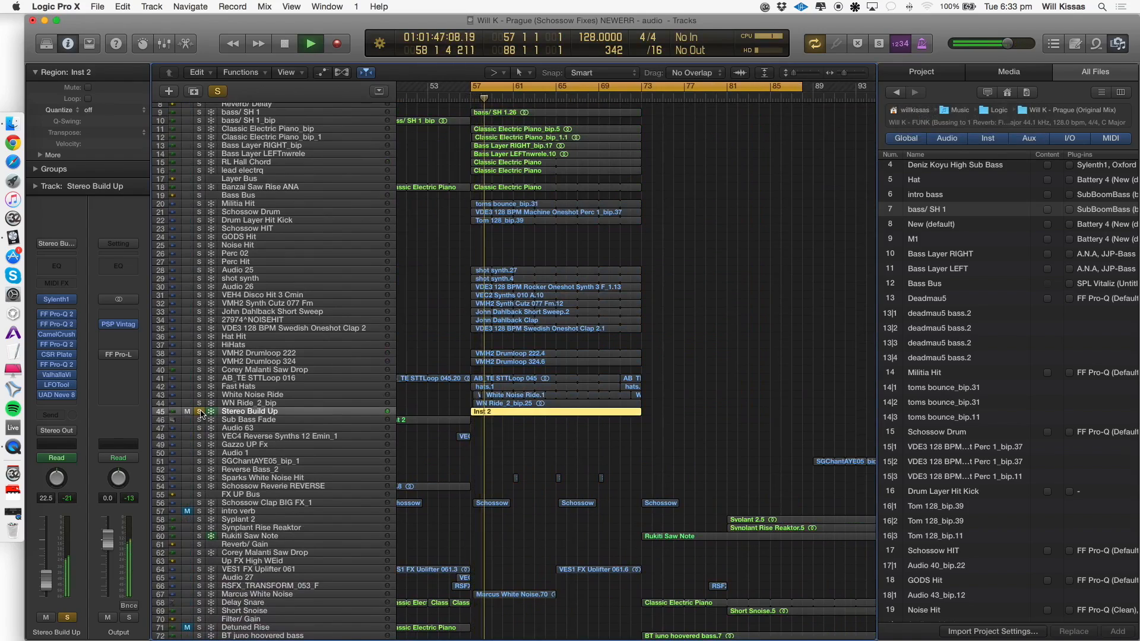
key("Return")
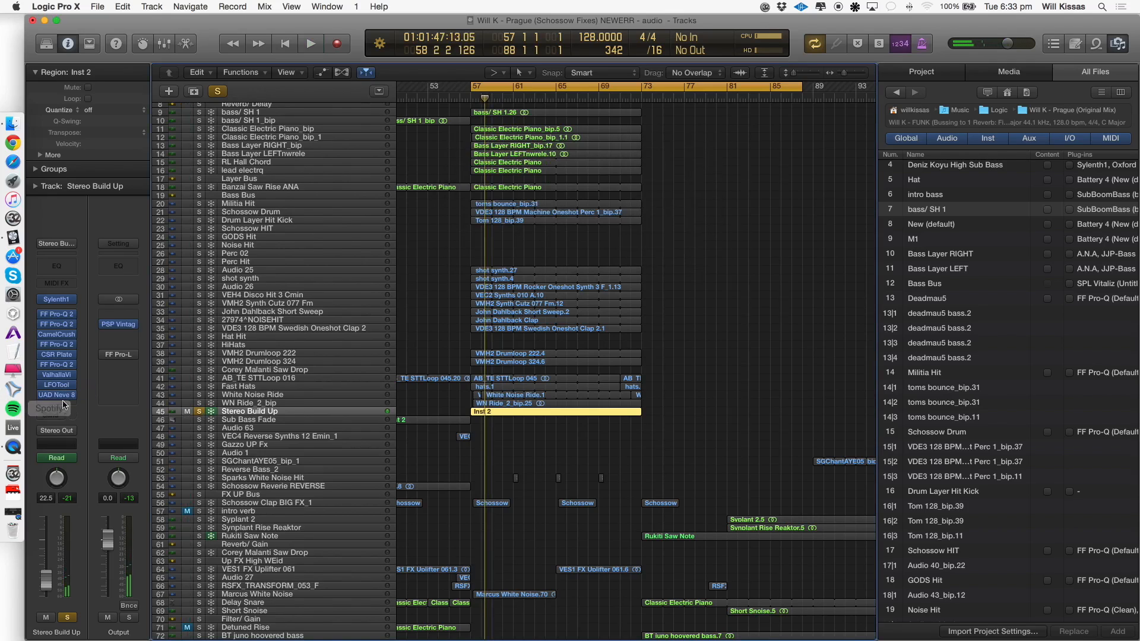
Select the jebu lead track and solo it.
scroll(549, 454, "down", 8)
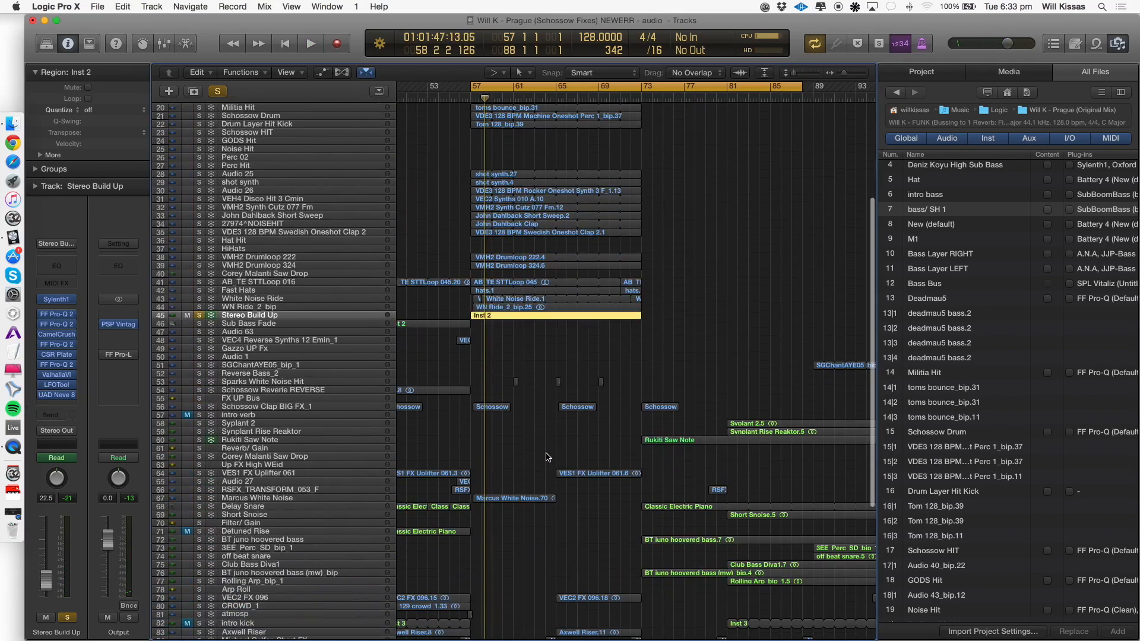
scroll(256, 391, "down", 3)
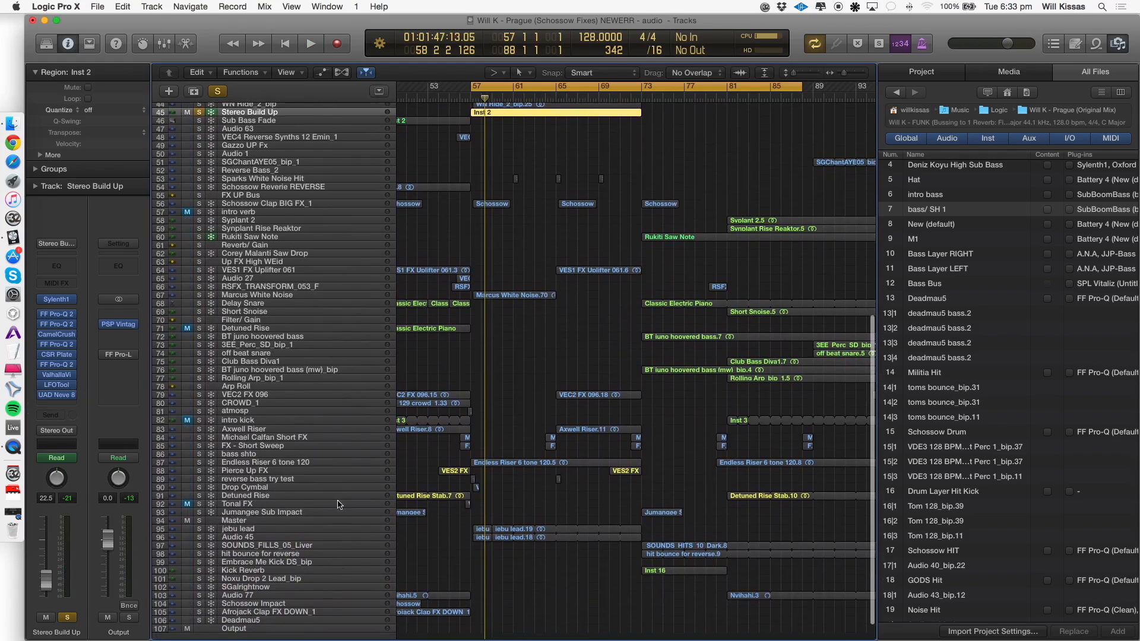
left_click(308, 520)
left_click(297, 528)
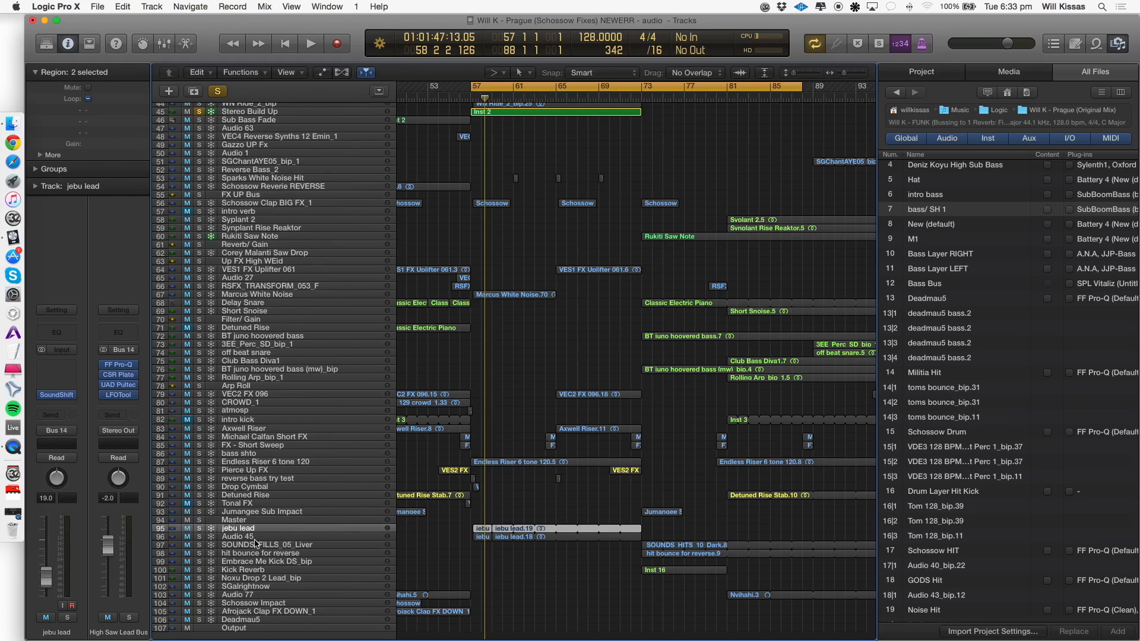
left_click(202, 537)
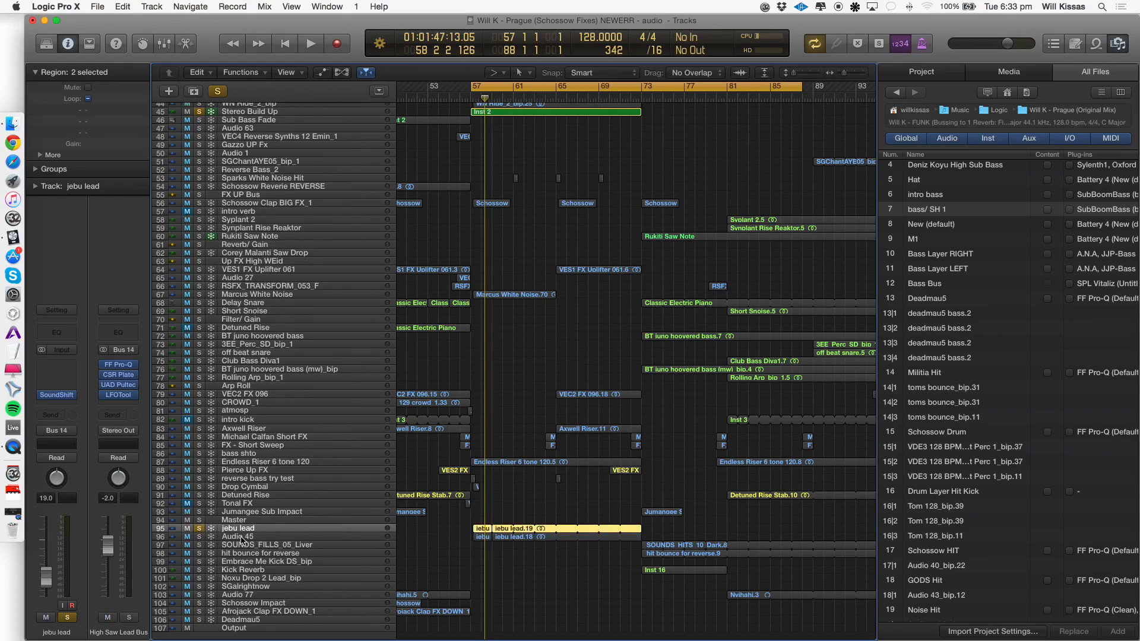
Enlarge the view of the jebu lead regions and play the soloed track from bar 57.
key("super+Down")
key("super+Down")
key("super+Down")
key("super+Right")
key("super+Right")
key("super+Right")
left_click(540, 593)
key("space")
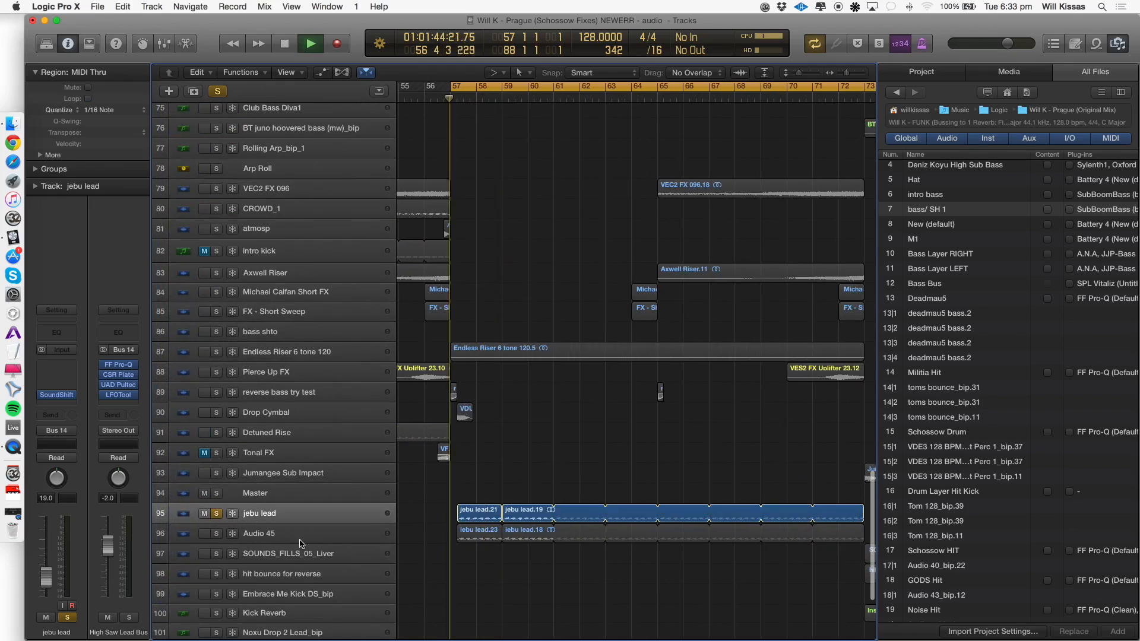
Listen to Audio 45 soloed and in combination with jebu lead, and clear all solos.
left_click(216, 514)
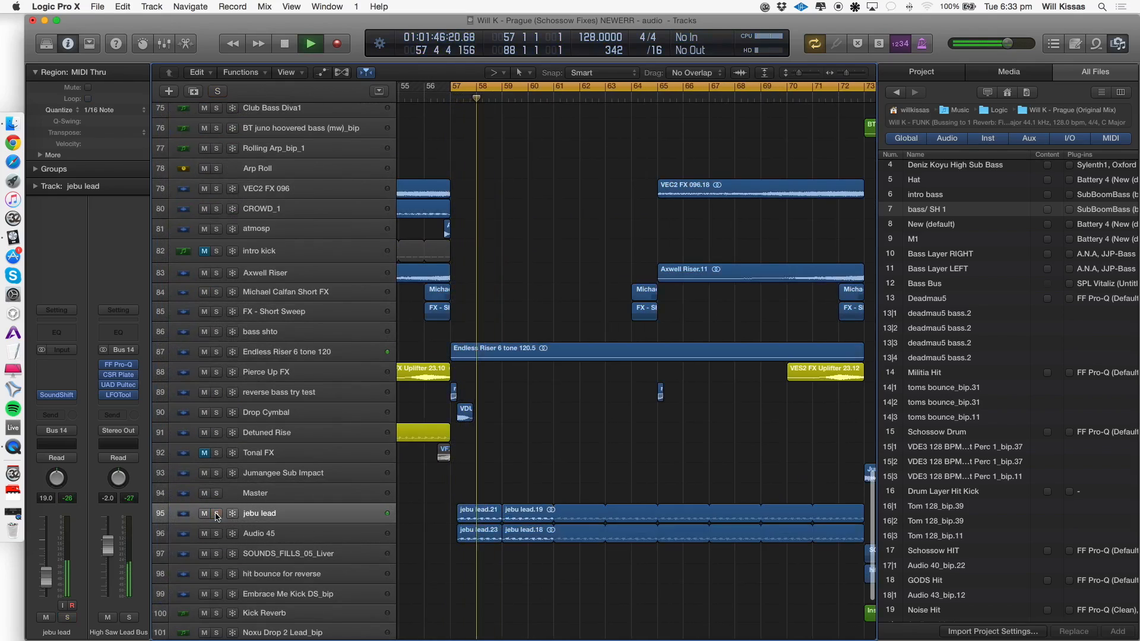
left_click(216, 533)
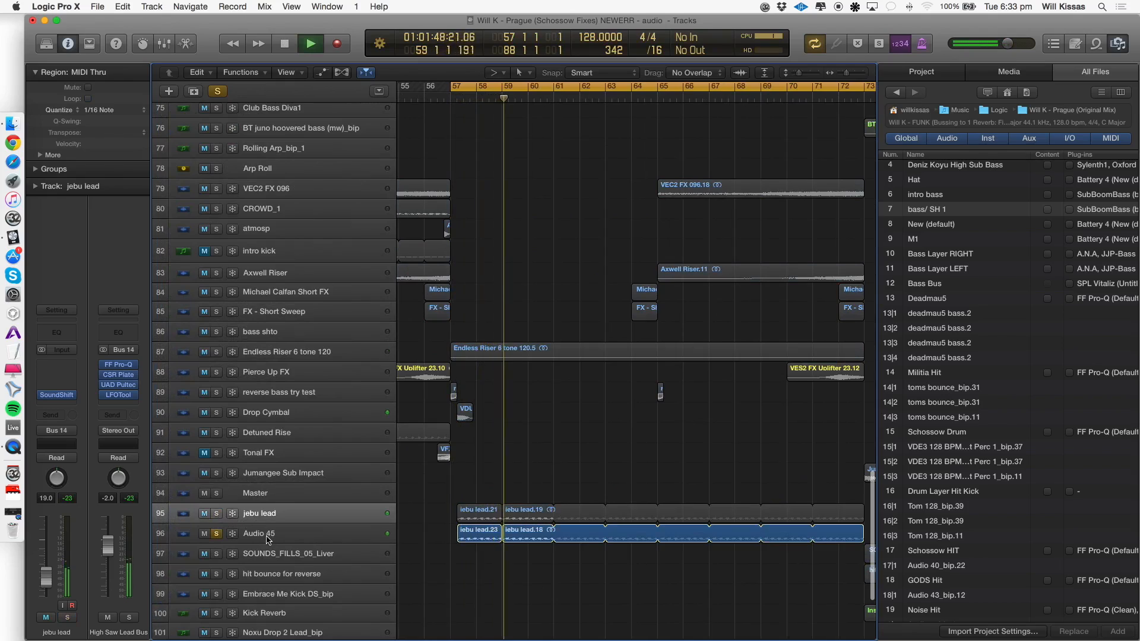
left_click(216, 514)
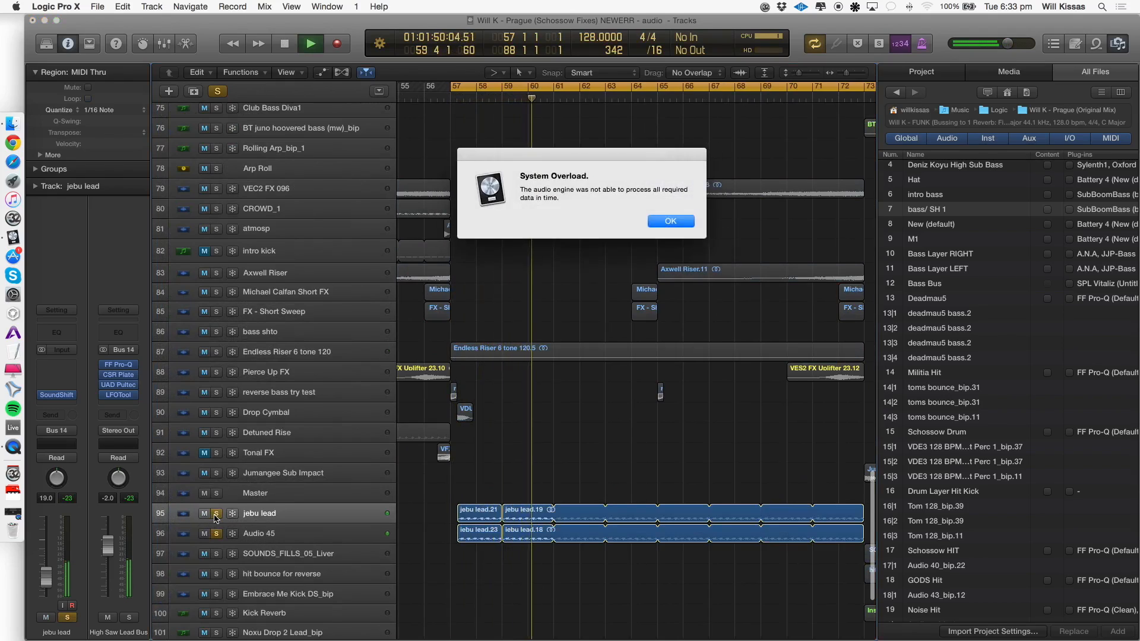
key("Return")
key("ctrl+alt+super+s")
key("z")
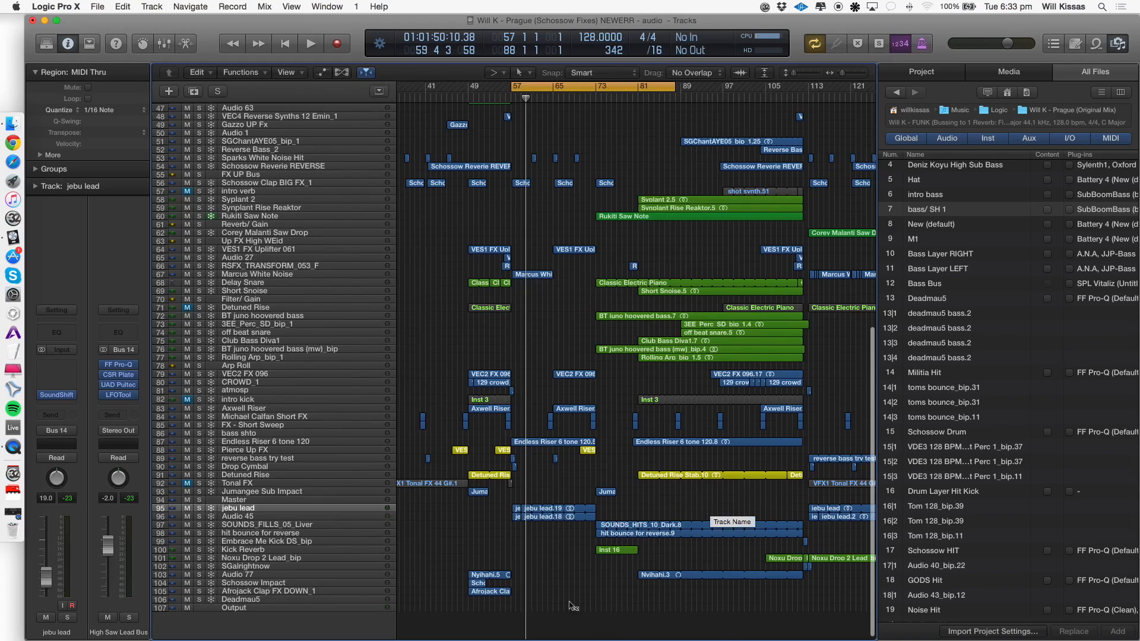
Play jebu lead soloed from bar 57 and add Audio 45 to the solo.
left_click(244, 511)
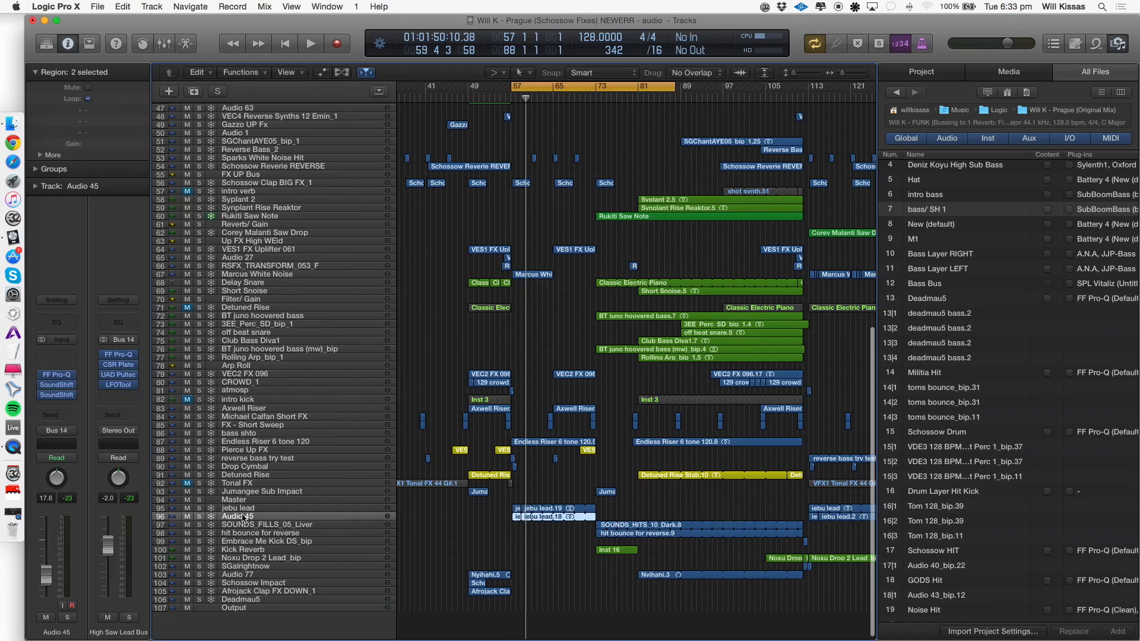
left_click(198, 509)
key("space")
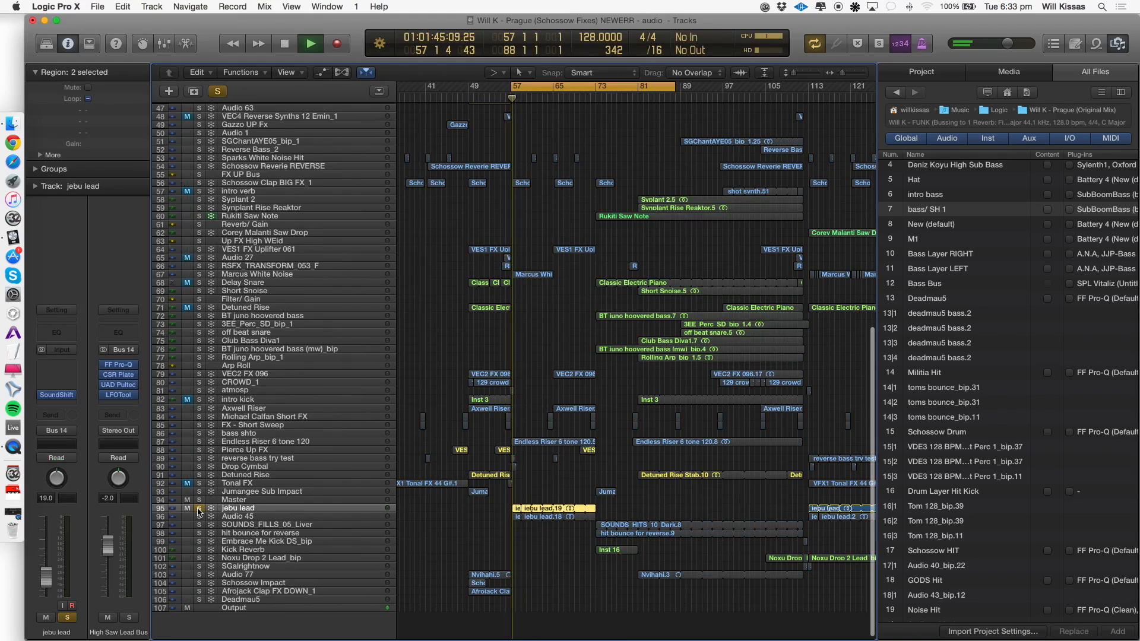
key("Return")
key("space")
left_click(199, 516)
key("space")
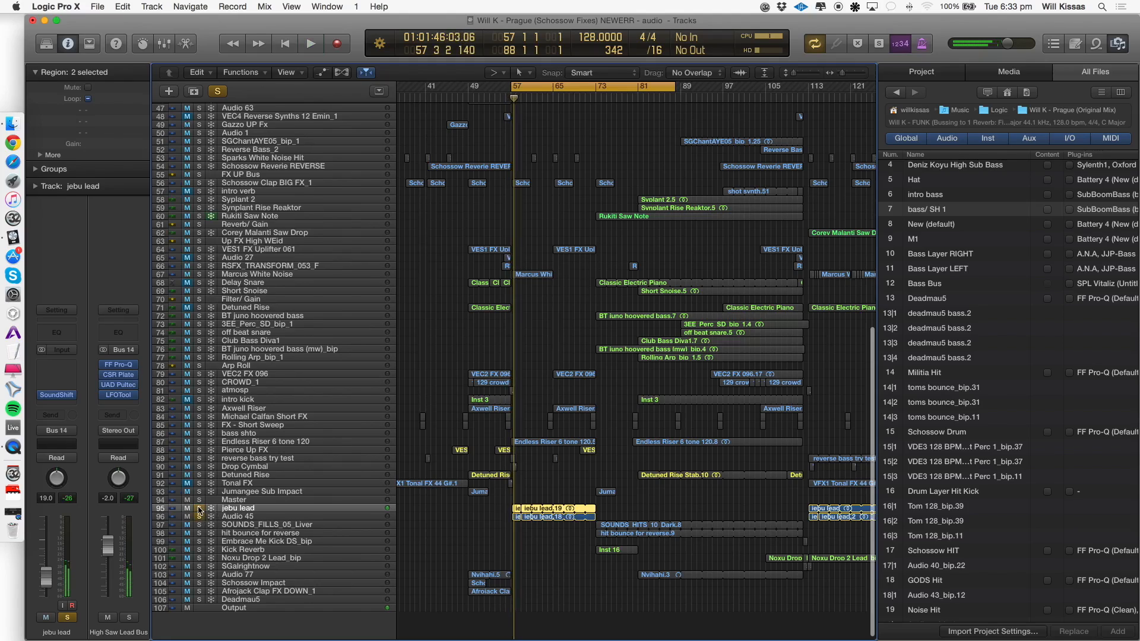
Compare Audio 45 on its own with both lead layers soloed together.
left_click(248, 516)
key("space")
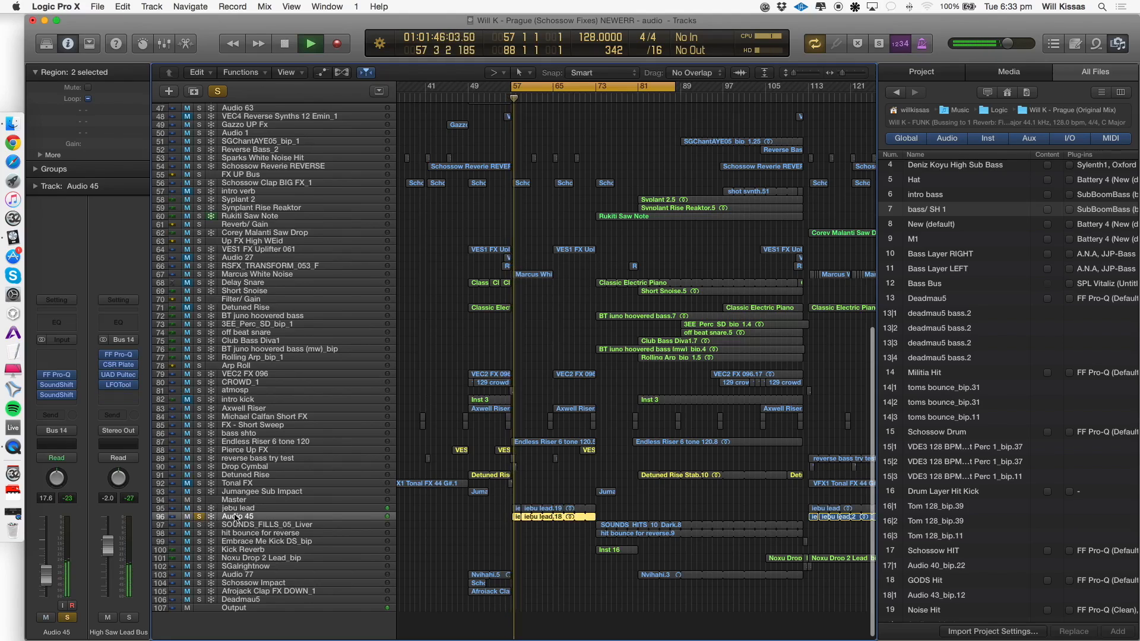
left_click(199, 508)
key("Return")
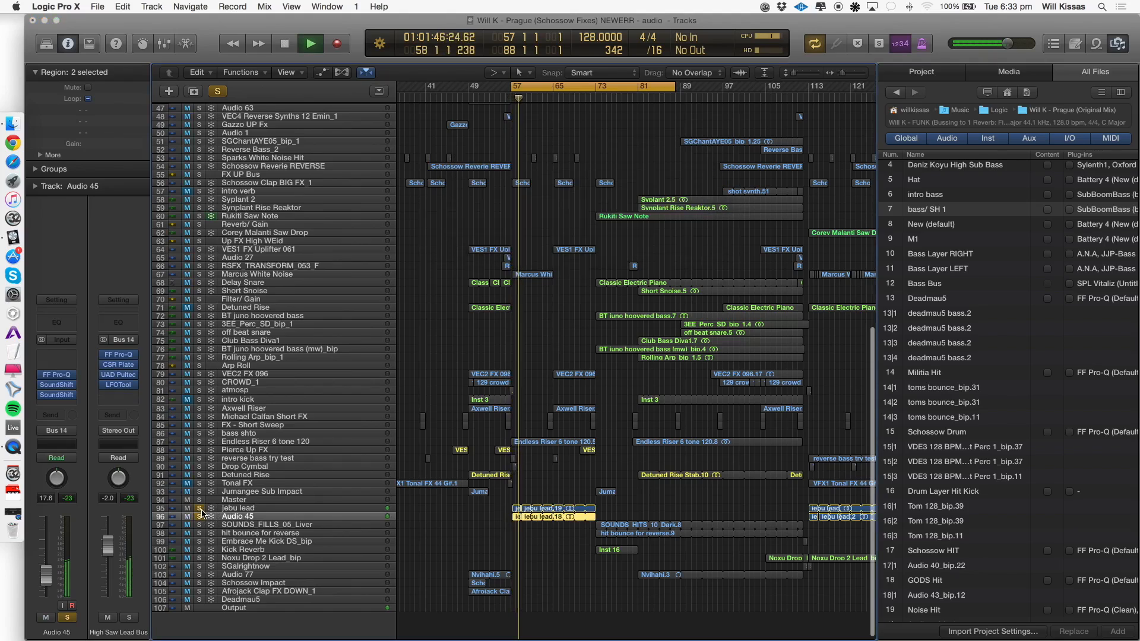
Clear the solos on the lead layers and set the cycle range to bars 73 to 105.
left_click(200, 511, "alt")
scroll(484, 429, "up", 15)
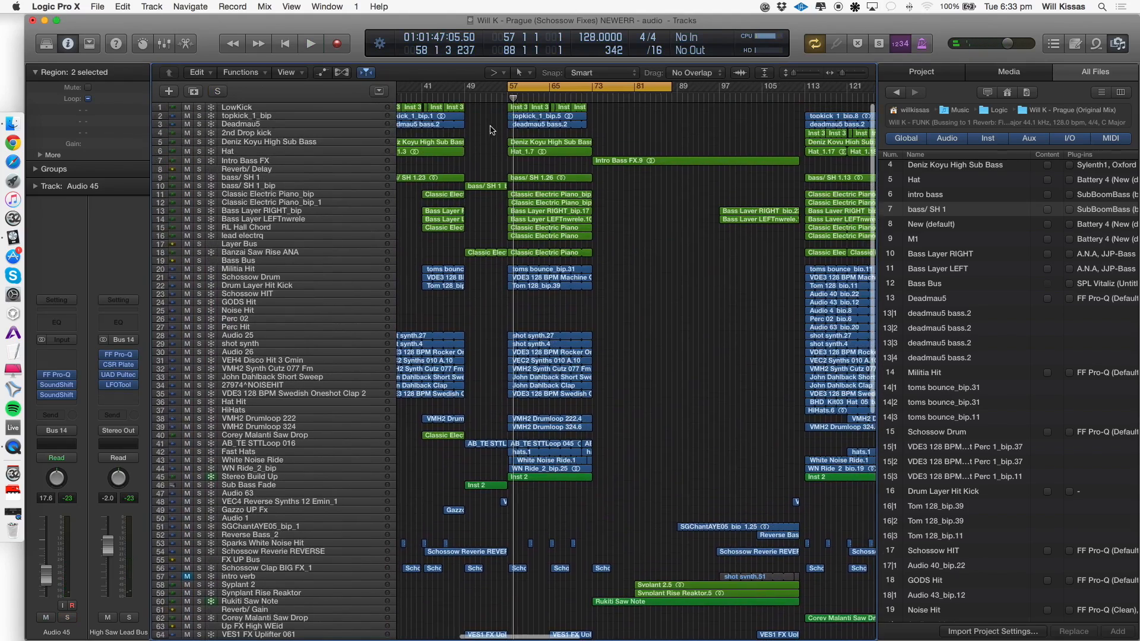
left_click_drag(592, 89, 620, 86)
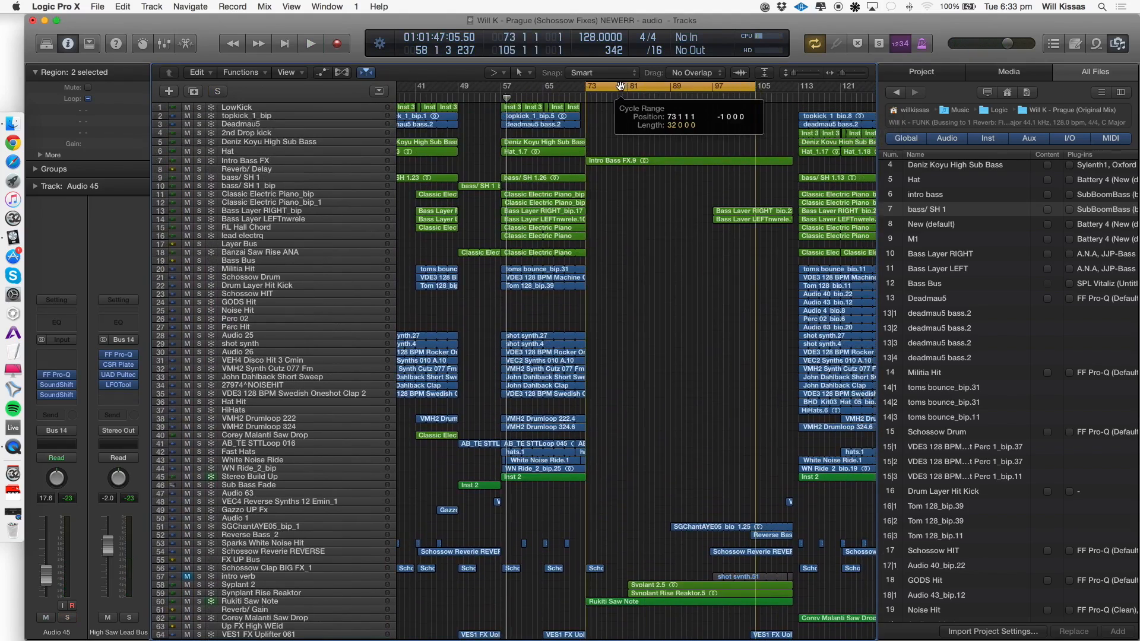
Play the arrangement from bar 73 and look over the tracks used in this section.
key("space")
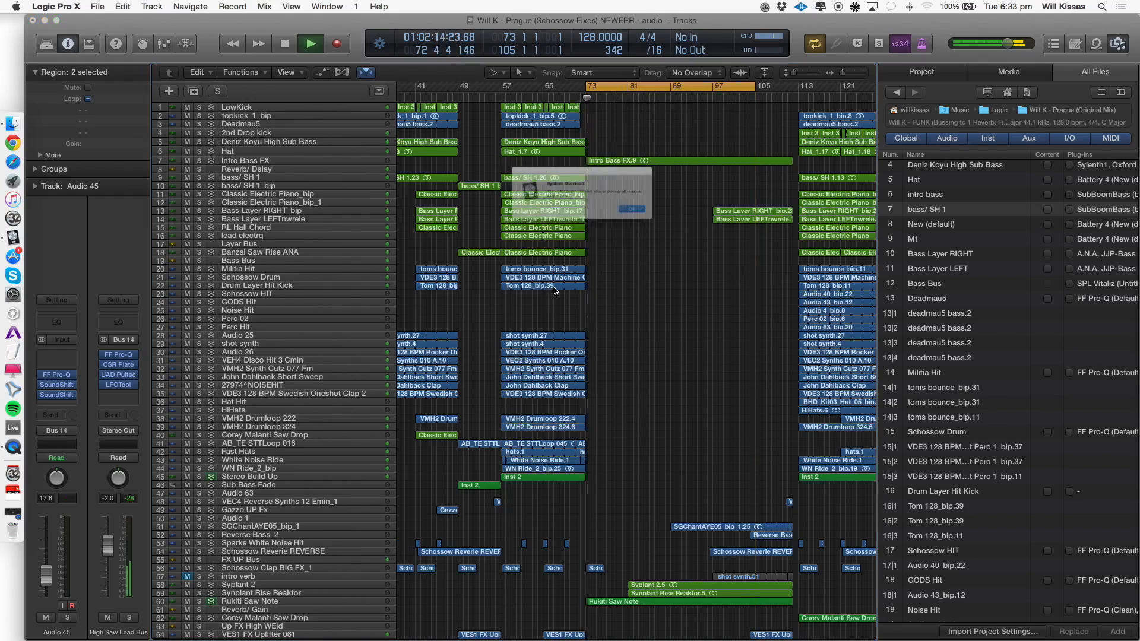
key("Return")
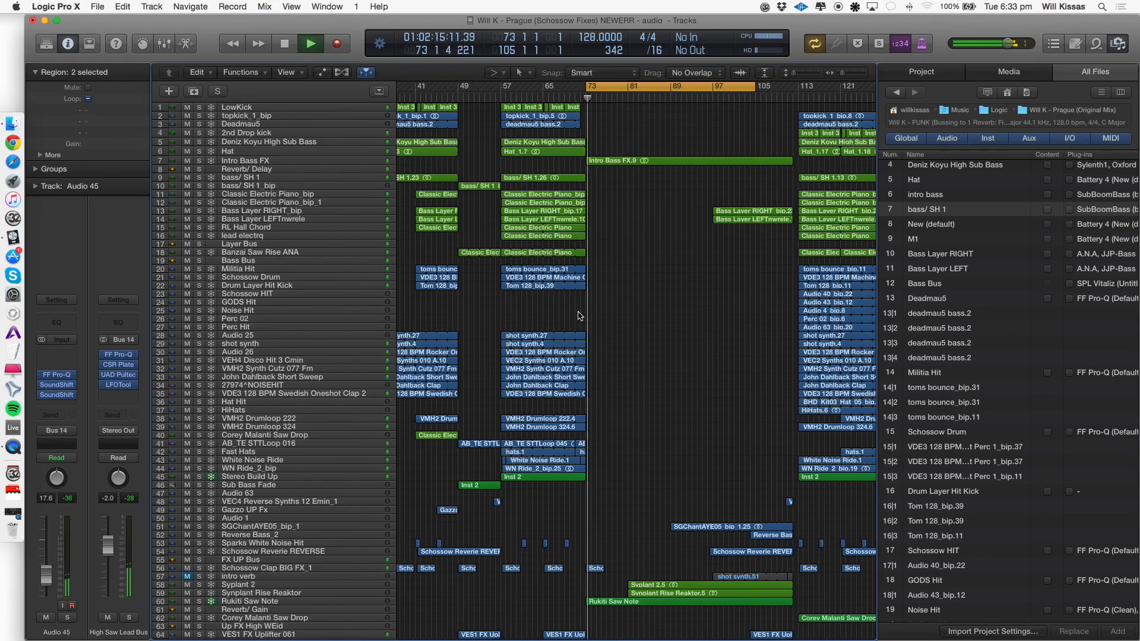
key("Return")
scroll(594, 315, "up", 5)
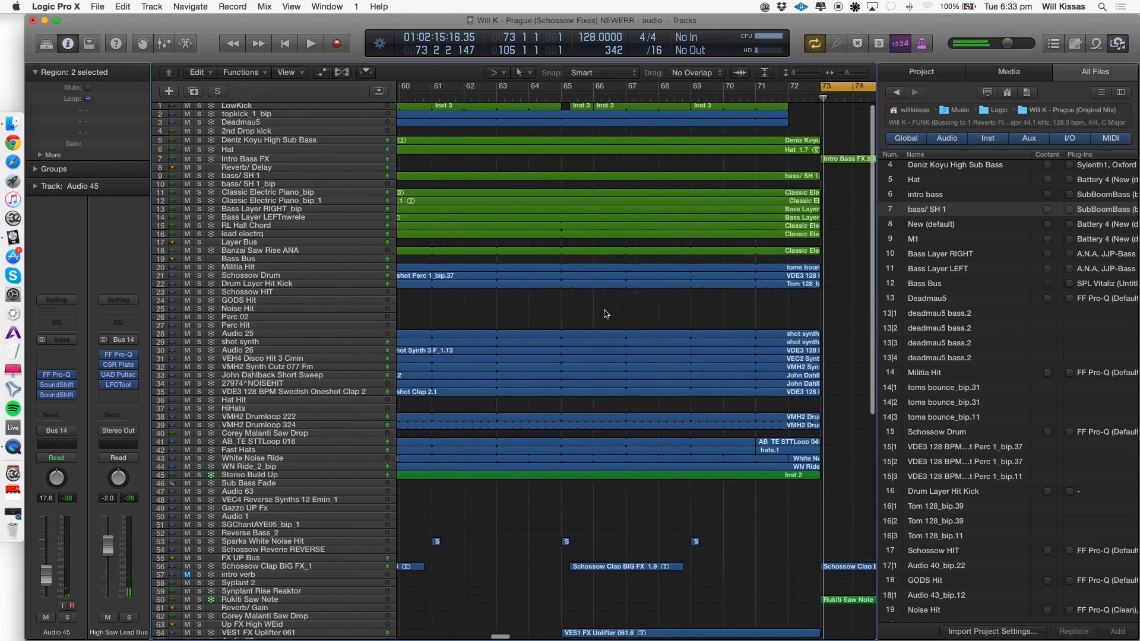
scroll(606, 314, "right", 8)
key("space")
scroll(604, 315, "down", 5)
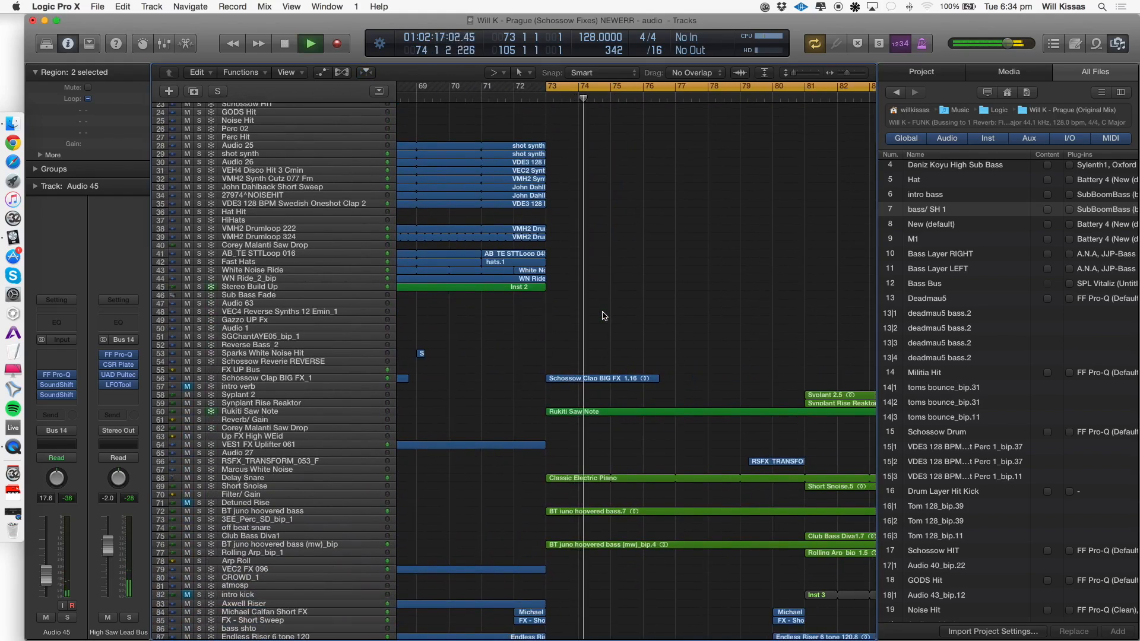
scroll(605, 316, "down", 8)
scroll(604, 316, "right", 3)
key("Return")
Free up system memory with CleanMyMac and return to the arrangement.
left_click(821, 7)
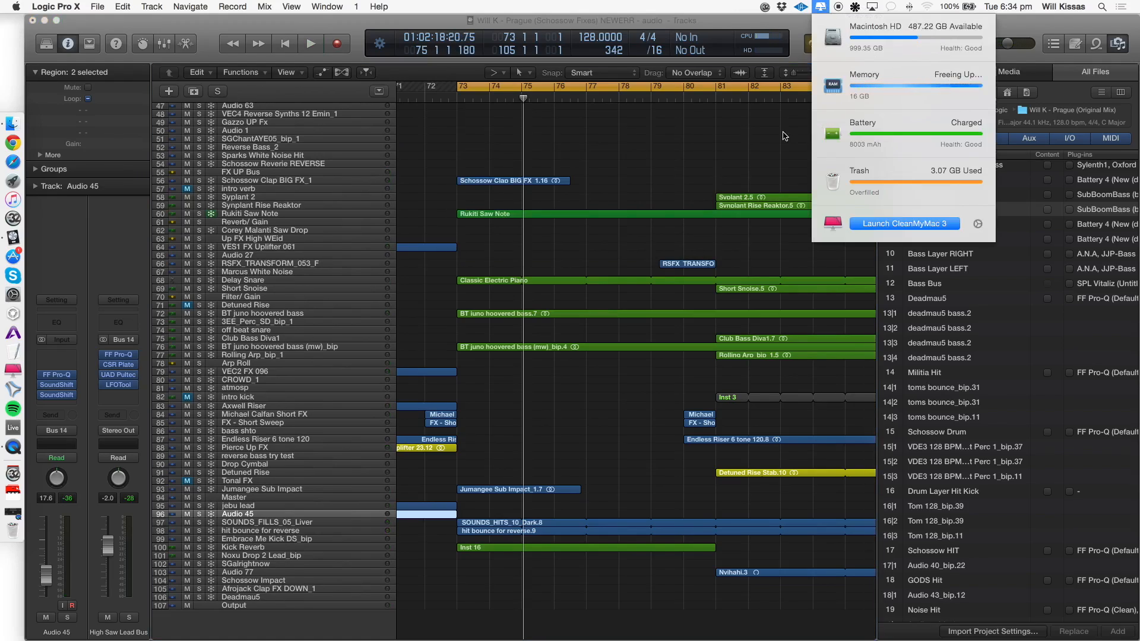
left_click(605, 252)
Solo the SOUNDS_FILLS_05_Liver track and play it from bar 73 with all its insert effects bypassed.
key("super+Down")
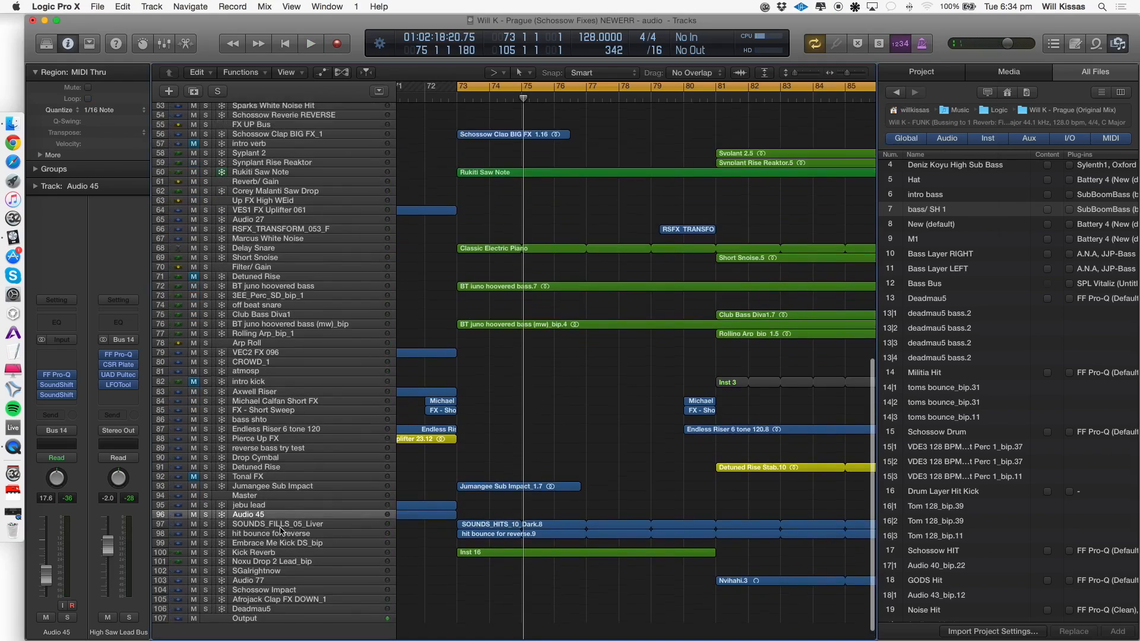
left_click(214, 521)
key("s")
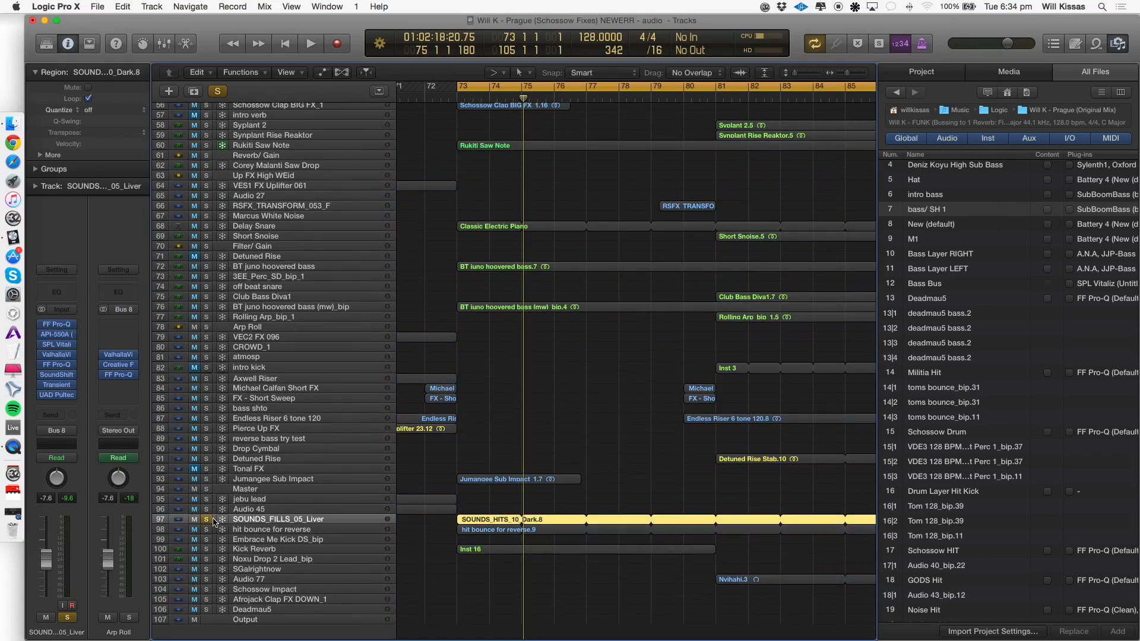
key("space")
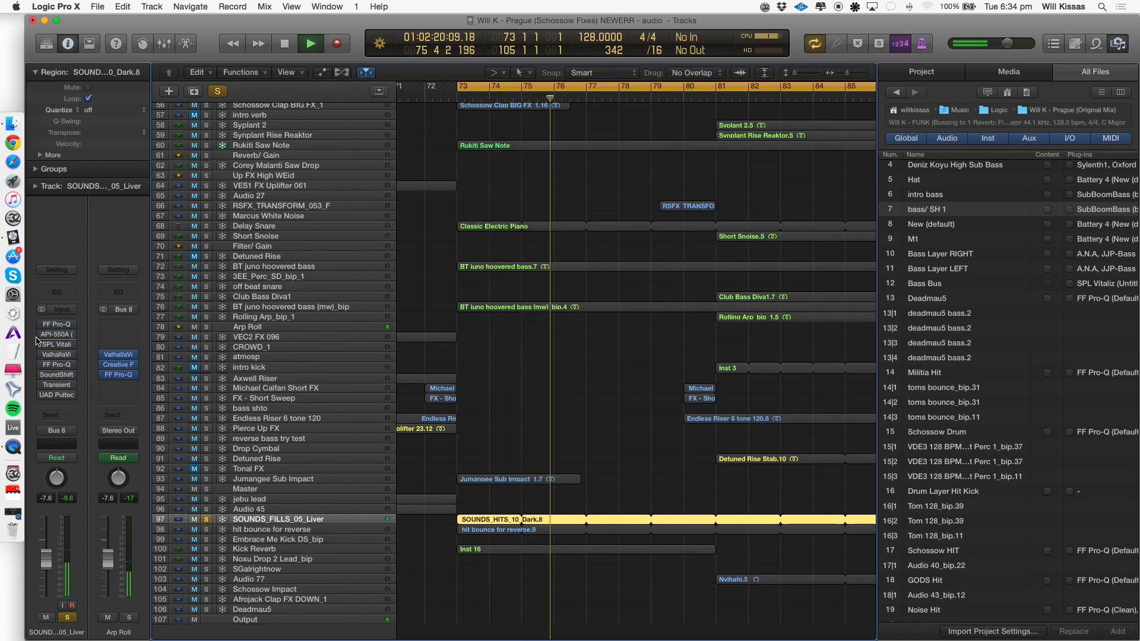
Re-enable SoundShift and the first FF Pro-Q on the fills track, inspect the EQ curve, and replay the sound.
key("space")
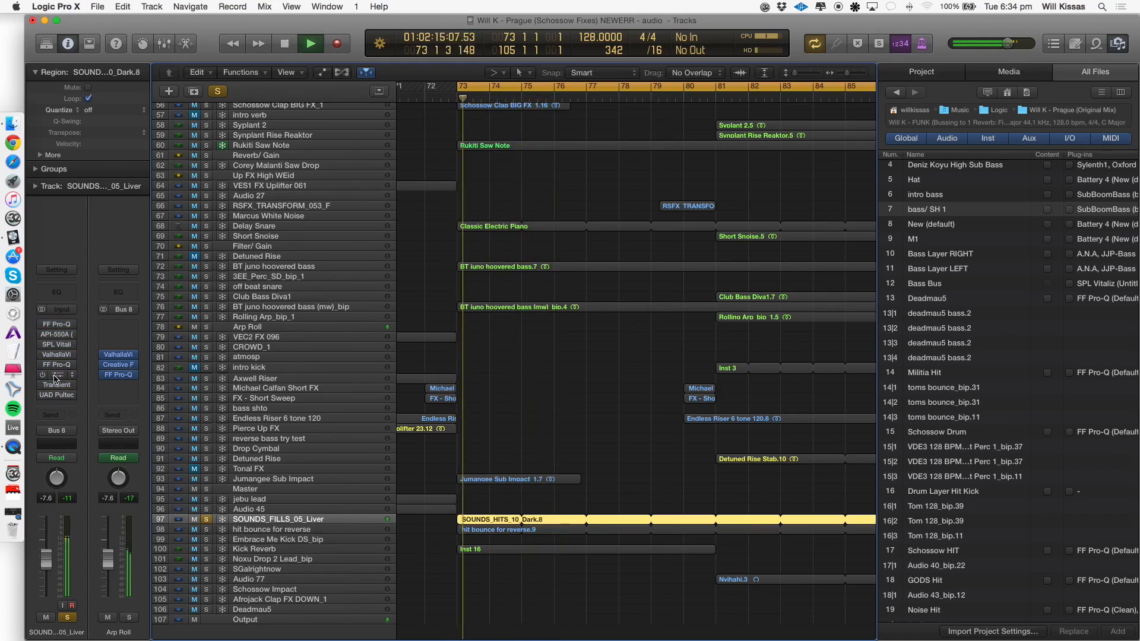
key("space")
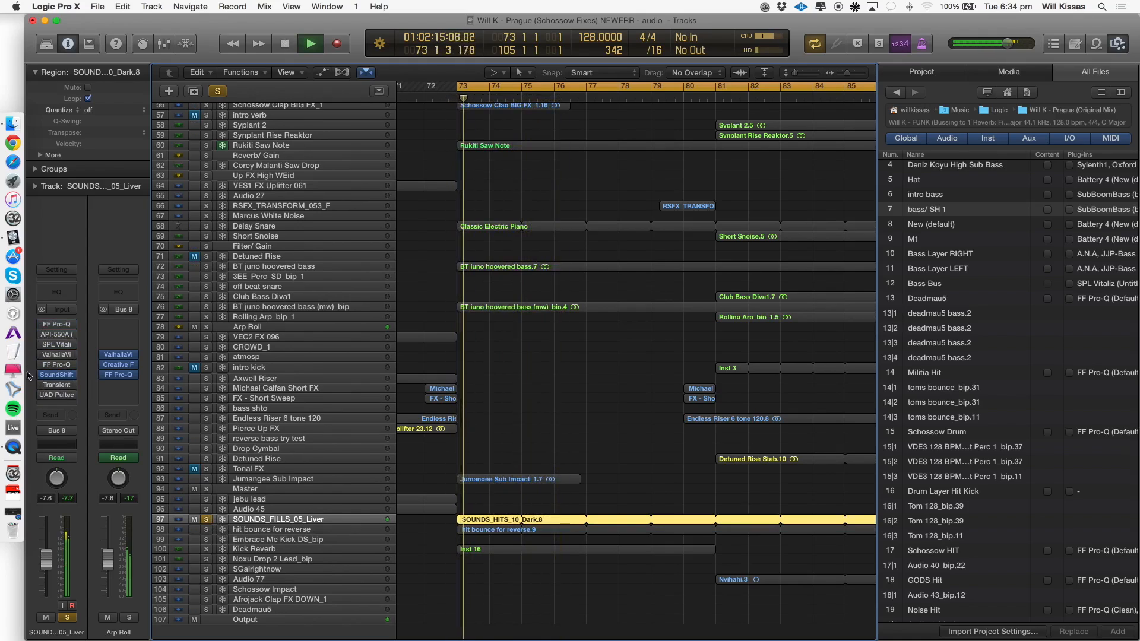
key("space")
left_click(55, 327)
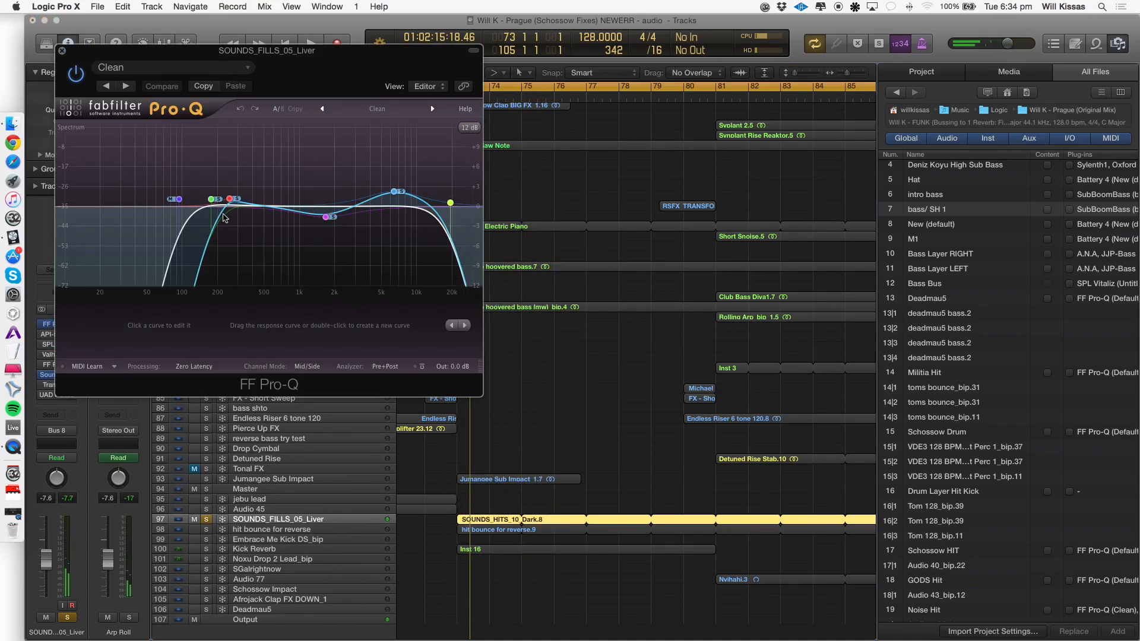
left_click(62, 51)
key("space")
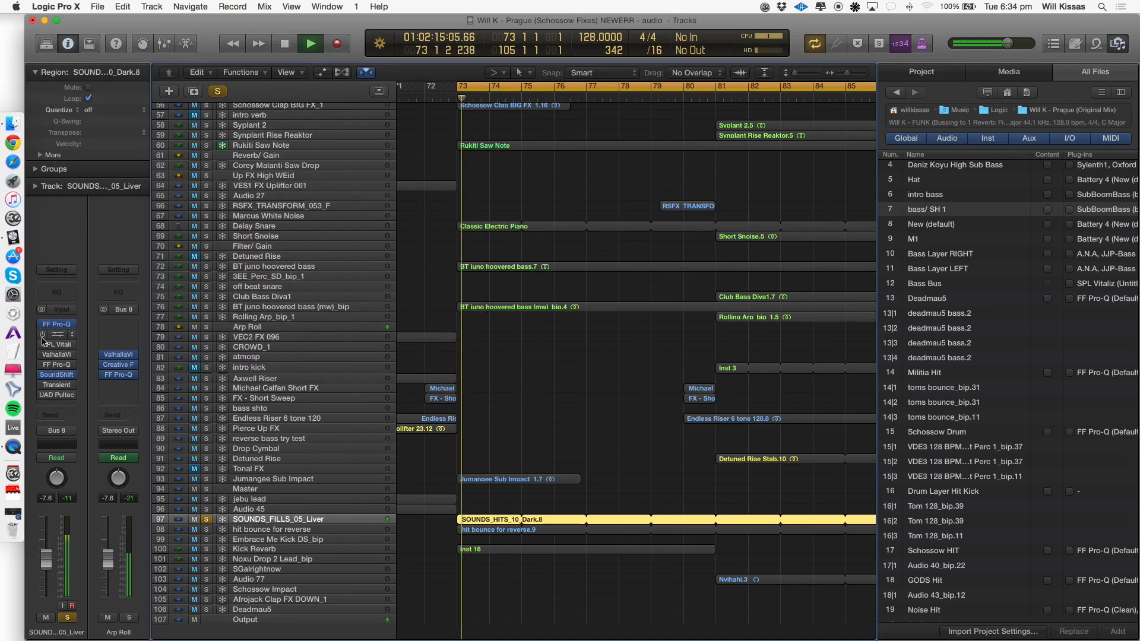
Re-enable the API-550A, SPL Vitali and second FF Pro-Q during playback, and view both equalizers' settings.
left_click(58, 335)
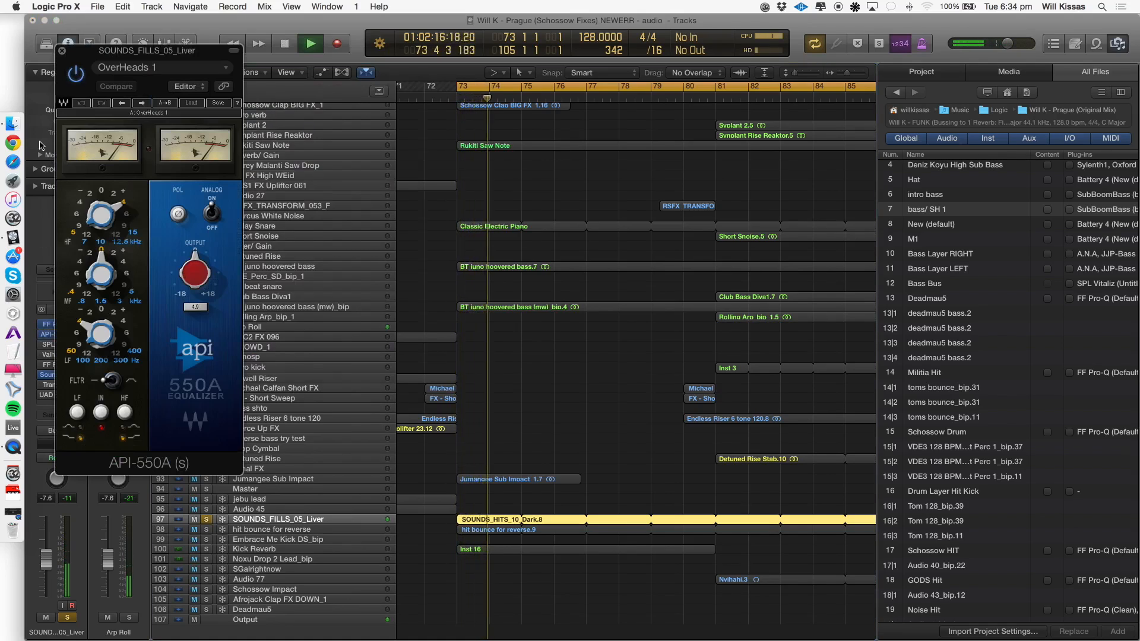
left_click(61, 51)
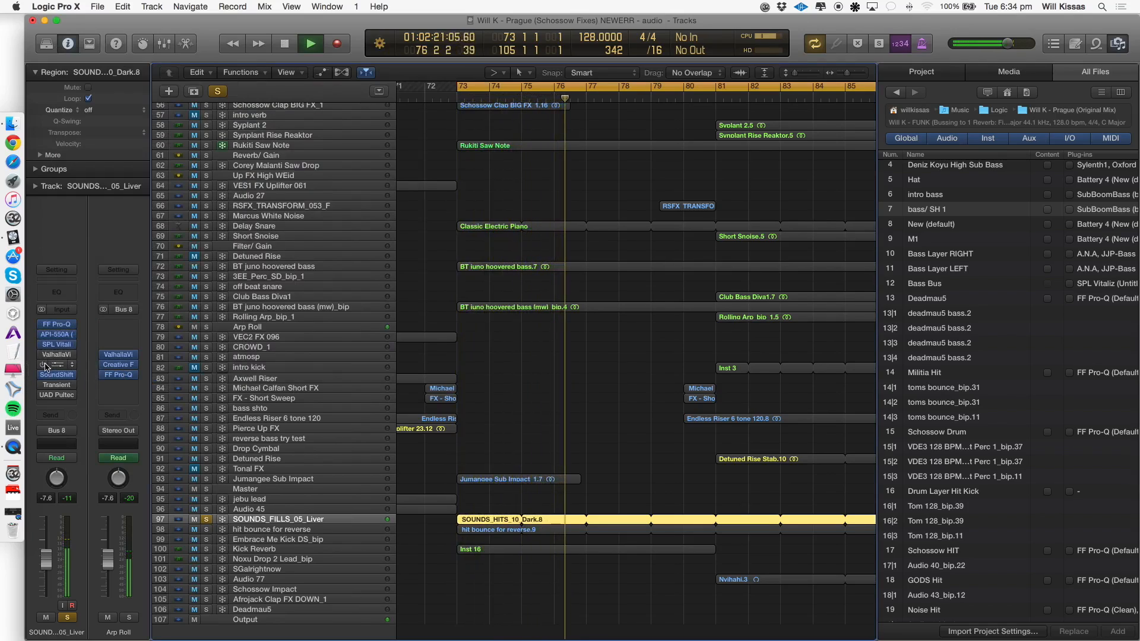
left_click(62, 366)
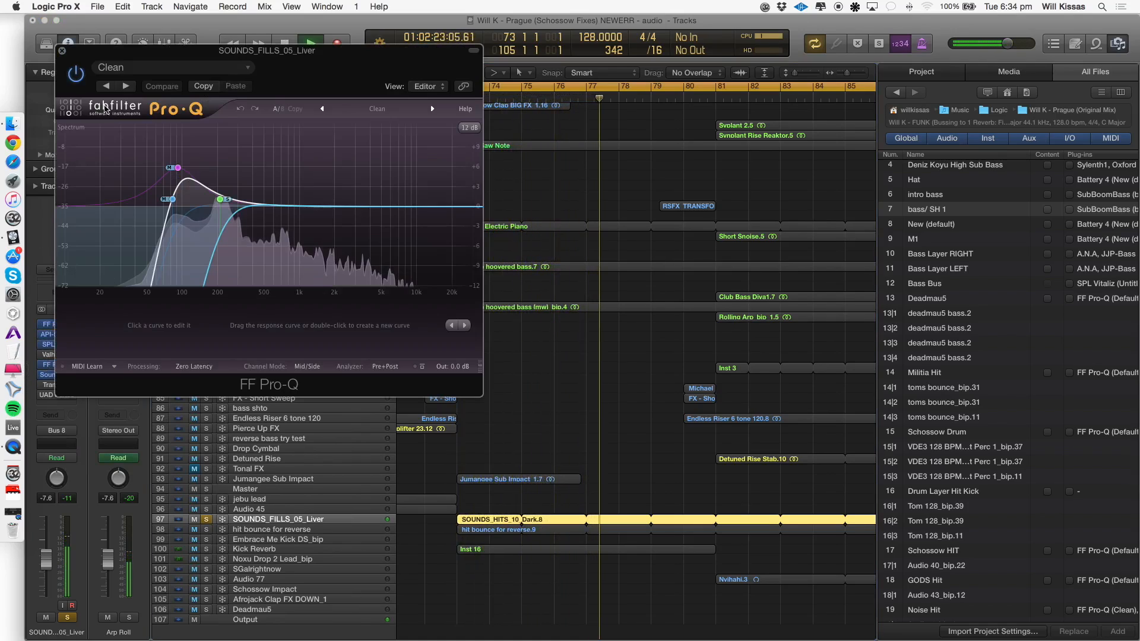
left_click(62, 51)
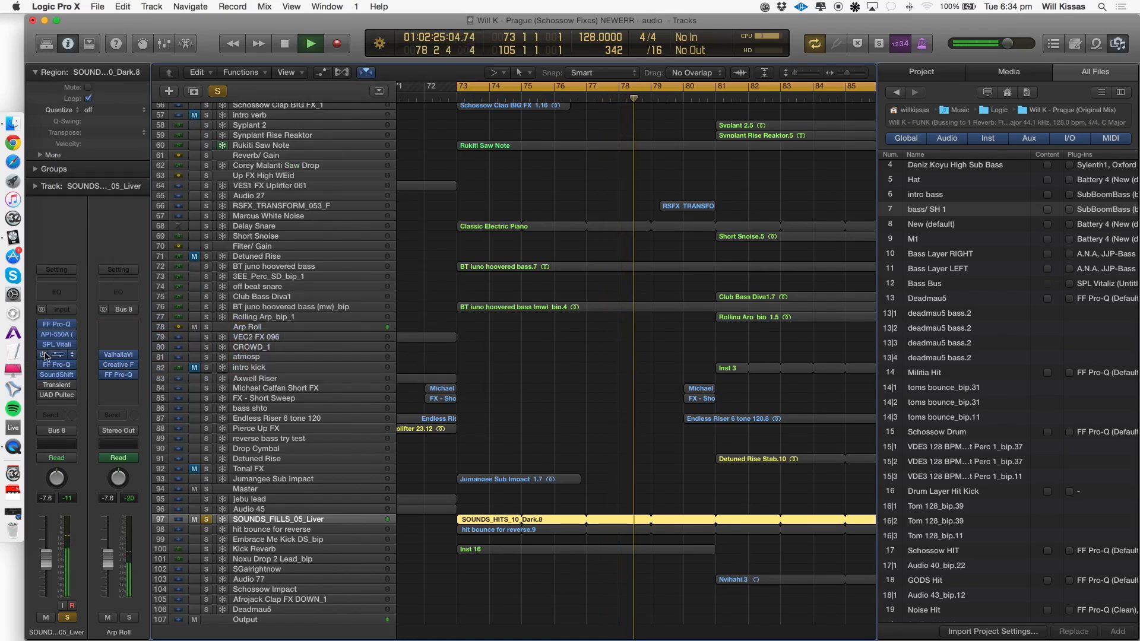
Re-enable ValhallaVintageVerb, Transient Master and UAD Pultec, inspect the reverb and transient settings, and listen to the full effect chain.
left_click(60, 355)
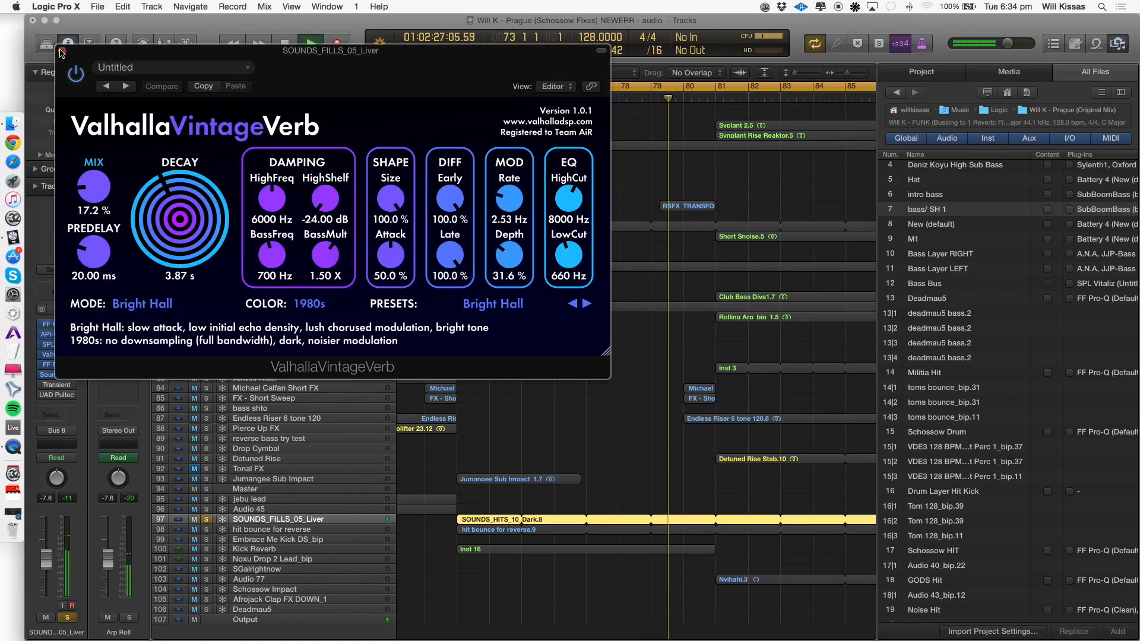
left_click(60, 355)
key("Return")
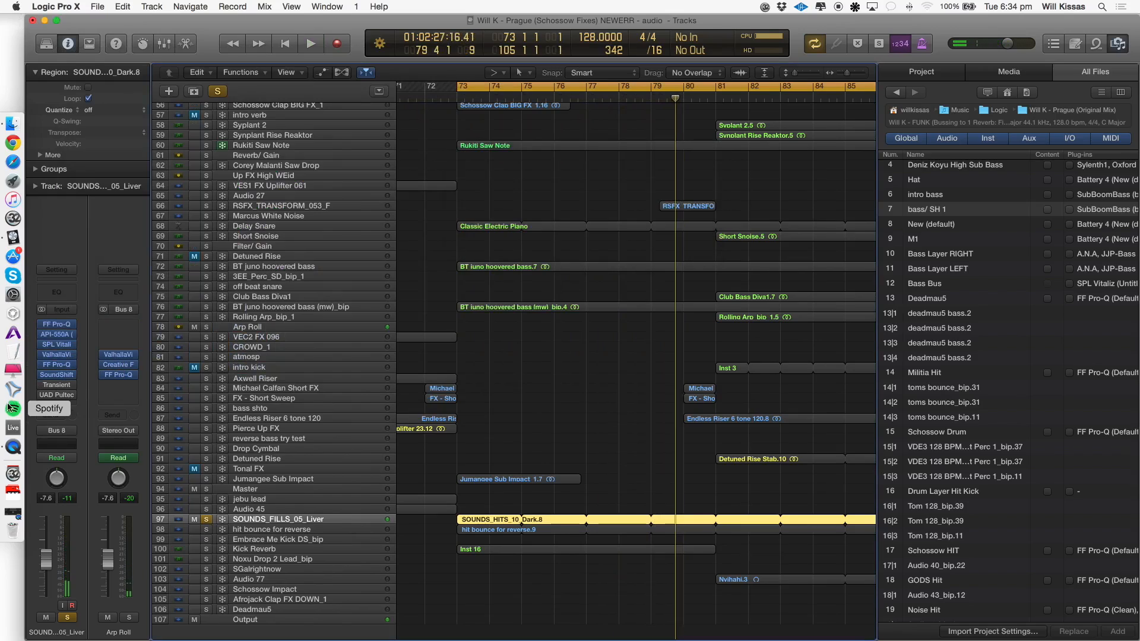
left_click(58, 384)
key("space")
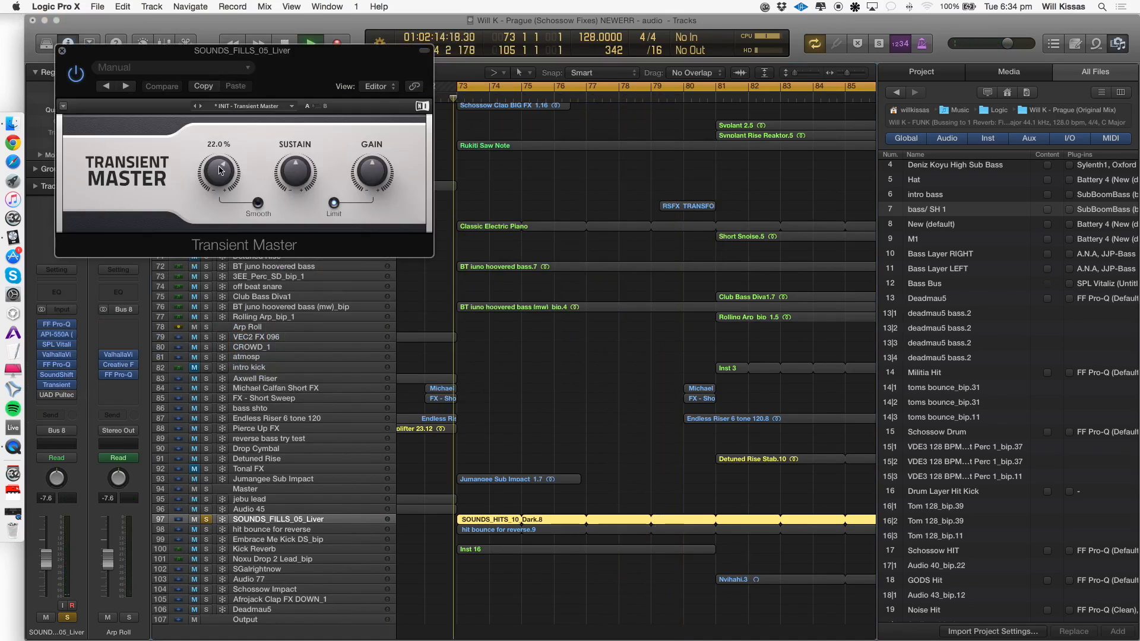
left_click(62, 51)
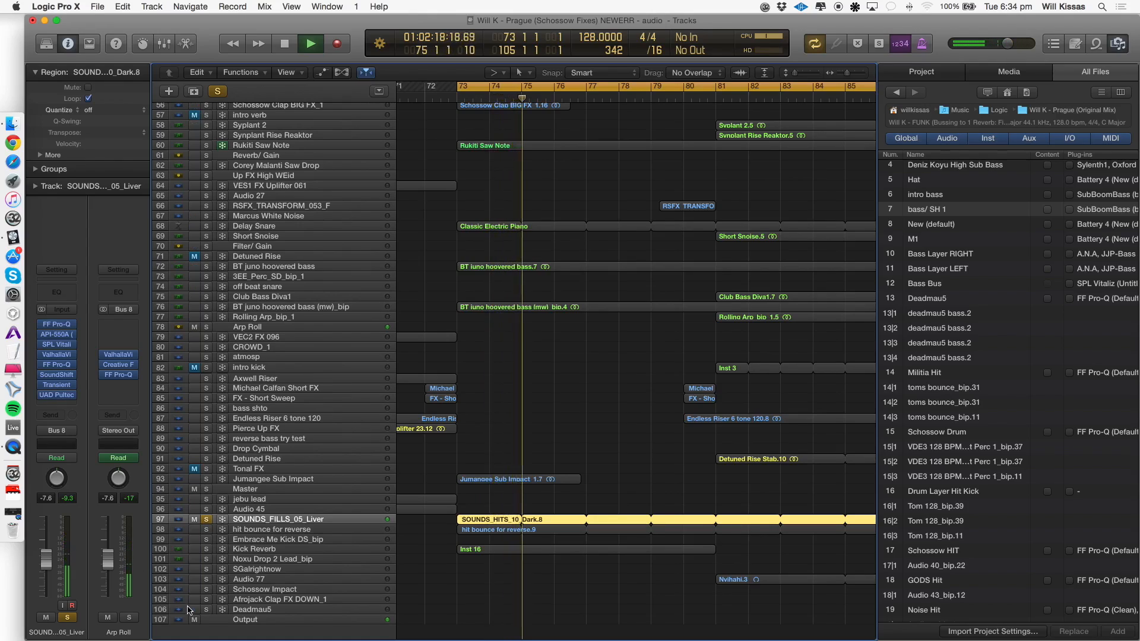
key("space")
Solo the hit bounce for reverse track, play it, and add the SOUNDS_FILLS_05_Liver track to the solo.
left_click(206, 529)
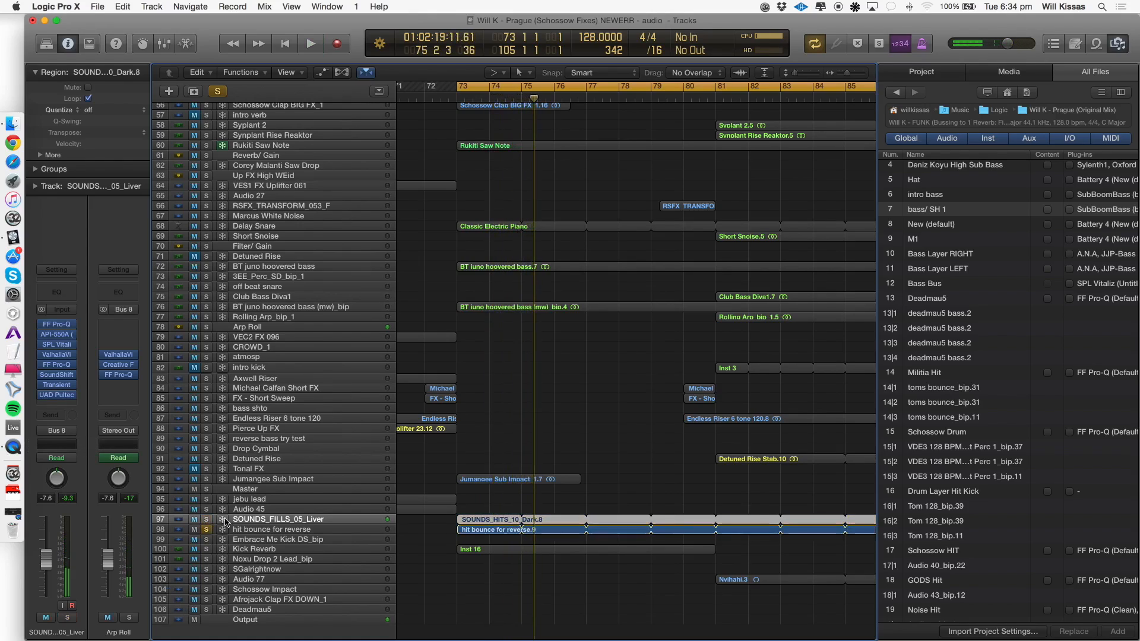
left_click(256, 531)
key("space")
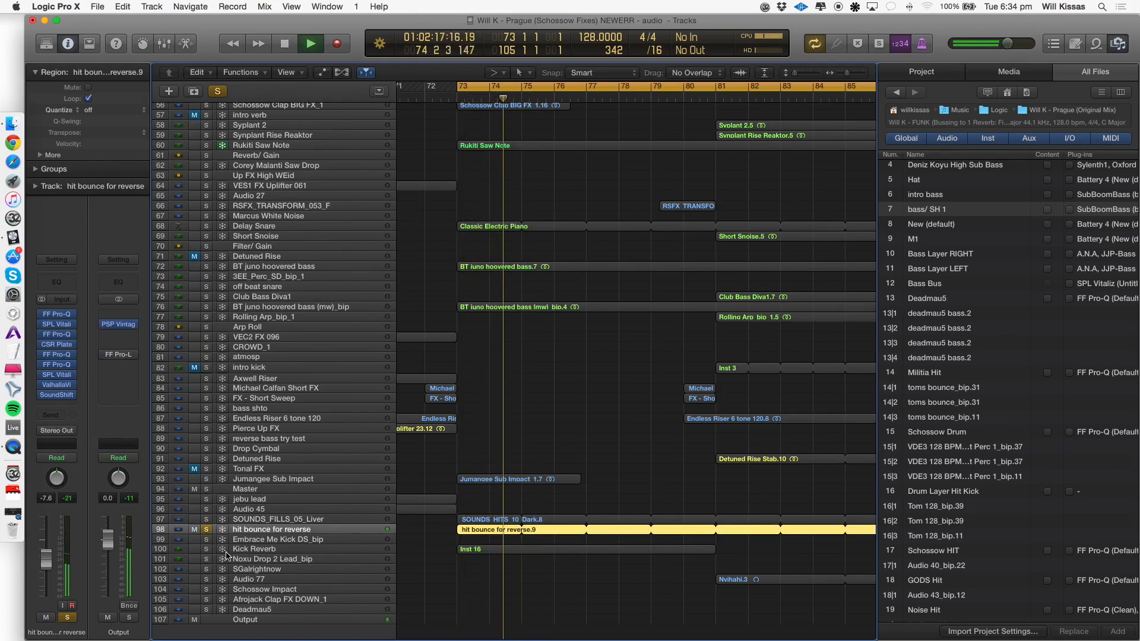
left_click(206, 520)
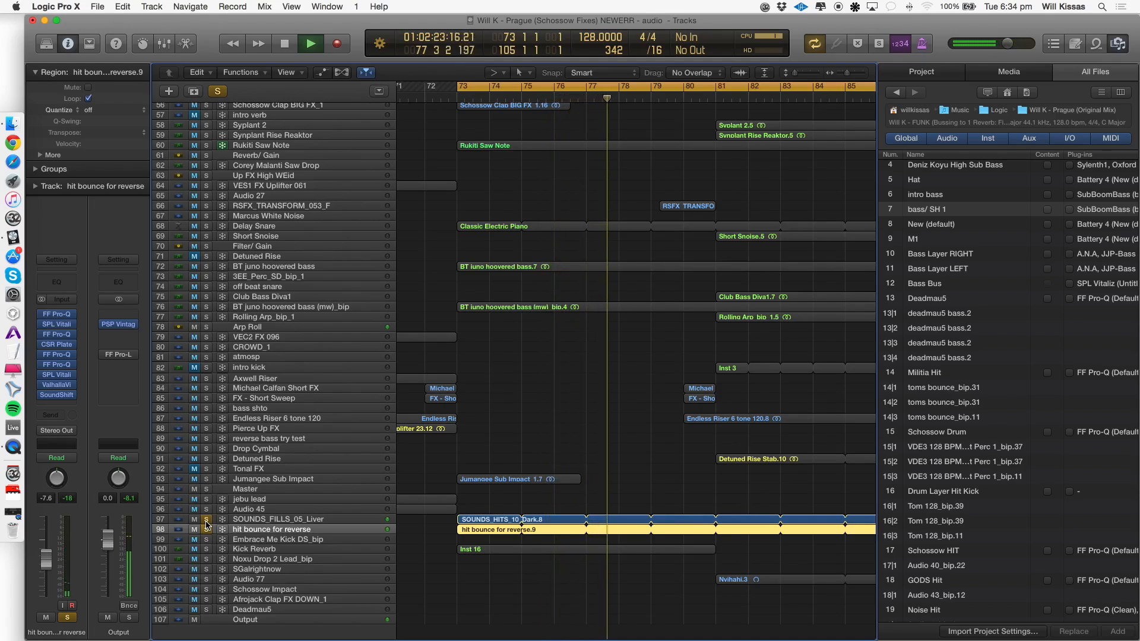
Add the Kick Reverb track to the soloed hits and play the three layers together.
key("Return")
left_click(219, 550)
left_click(209, 549)
key("space")
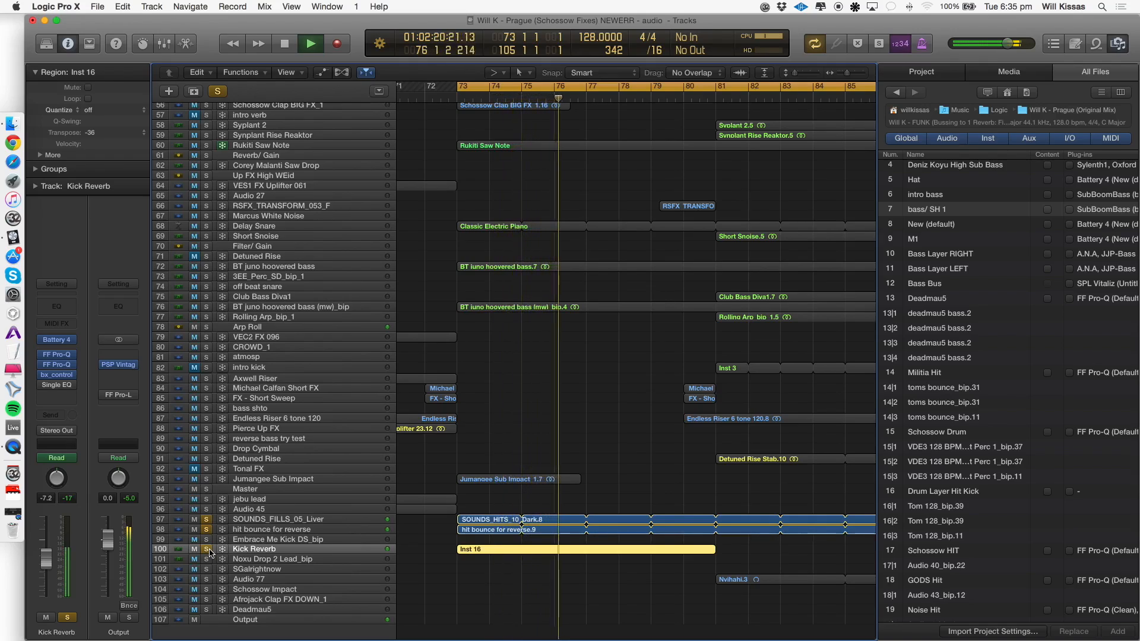
key("space")
Play the Kick Reverb track soloed on its own, and clear its solo.
left_click(206, 532, "alt")
left_click(207, 550)
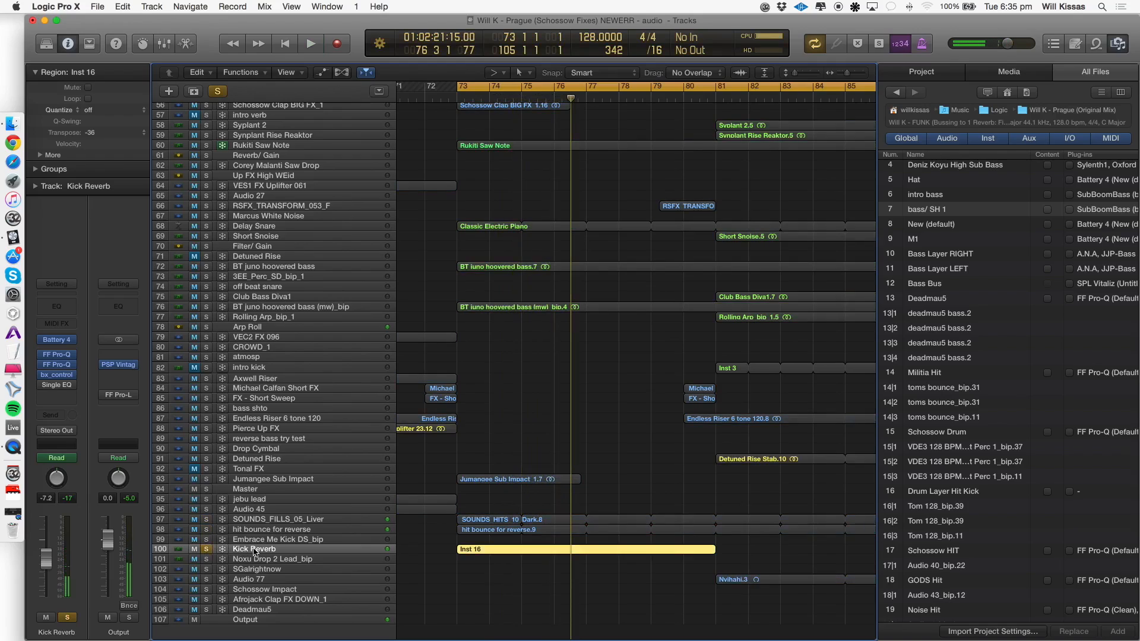
key("space")
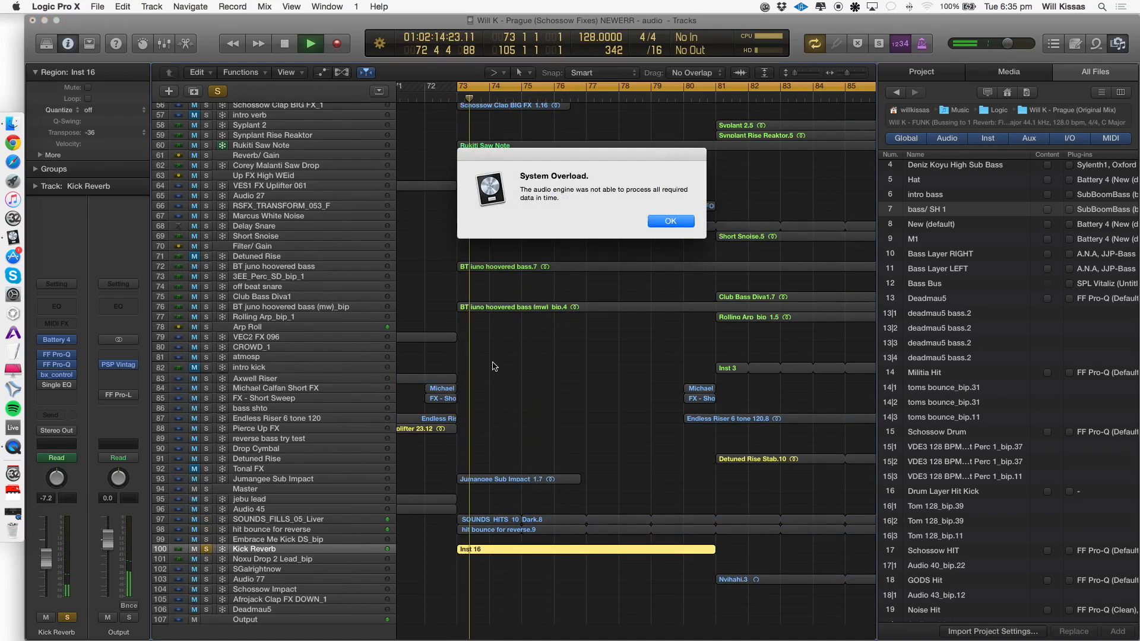
key("Return")
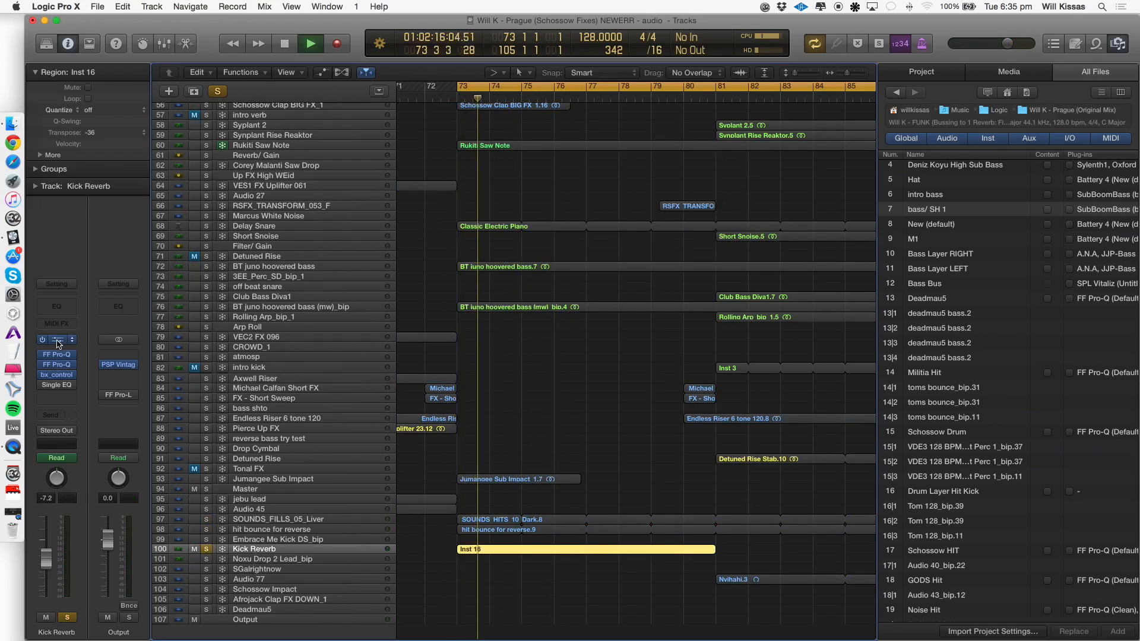
key("space")
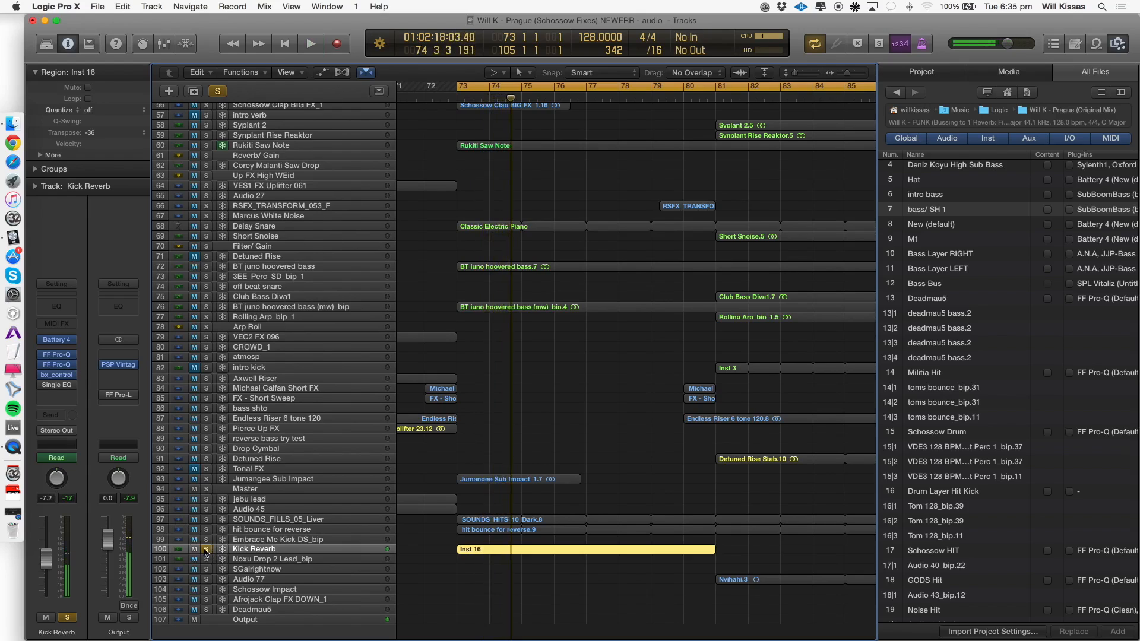
key("s")
Solo the Rukiti Saw Note track, play it from bar 73, and clear its solo.
left_click(229, 483)
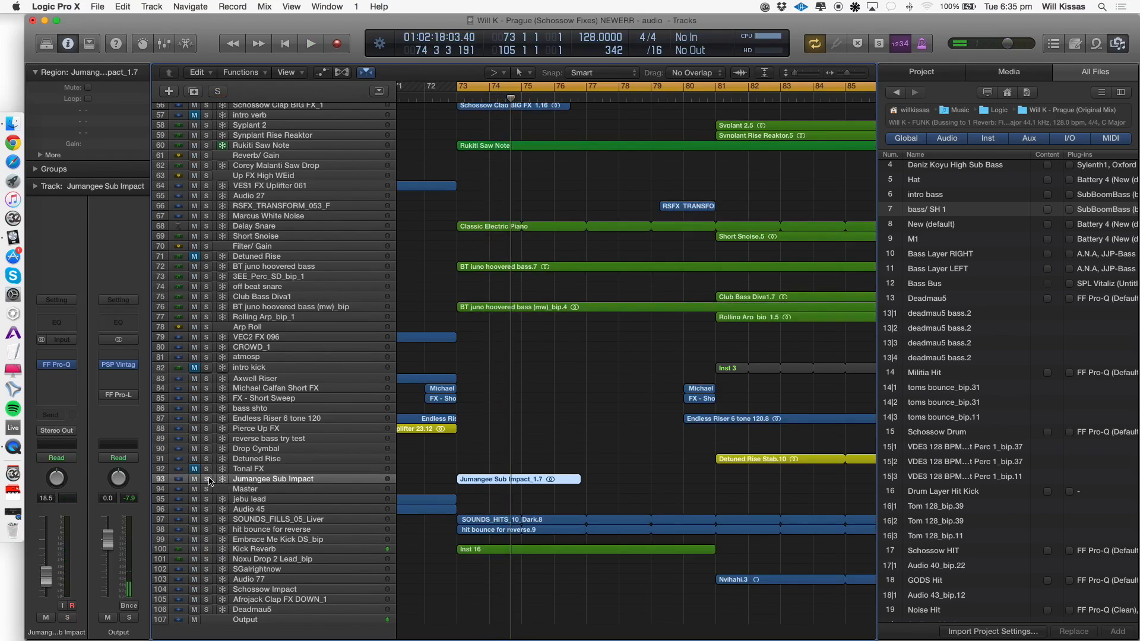
scroll(208, 482, "up", 2)
left_click(224, 359)
scroll(232, 364, "up", 10)
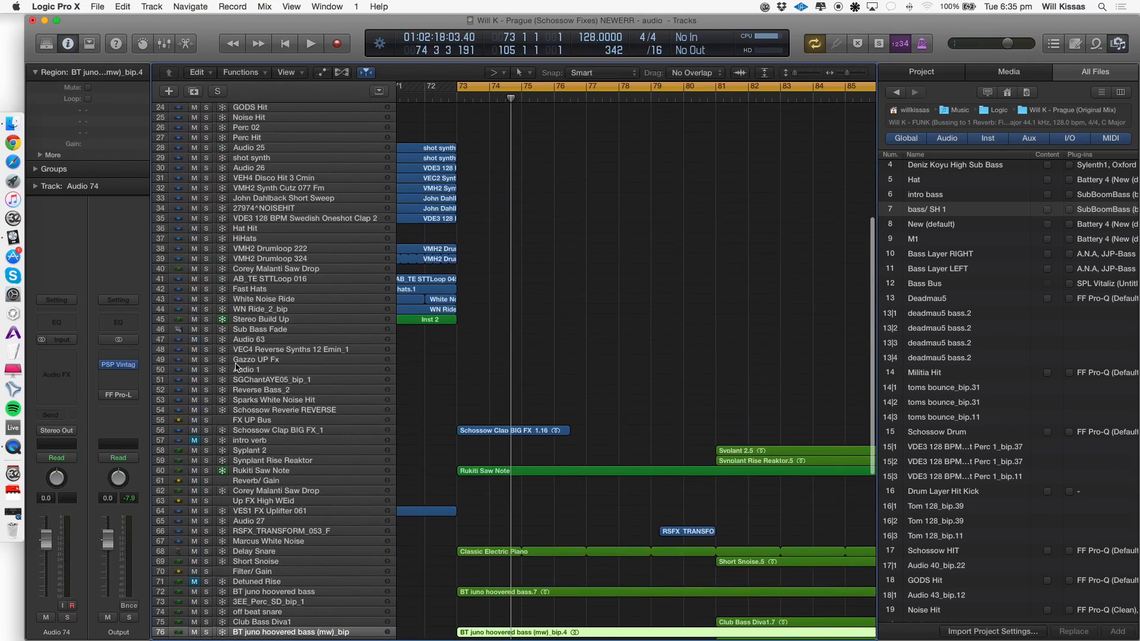
left_click(296, 471)
scroll(205, 432, "down", 2)
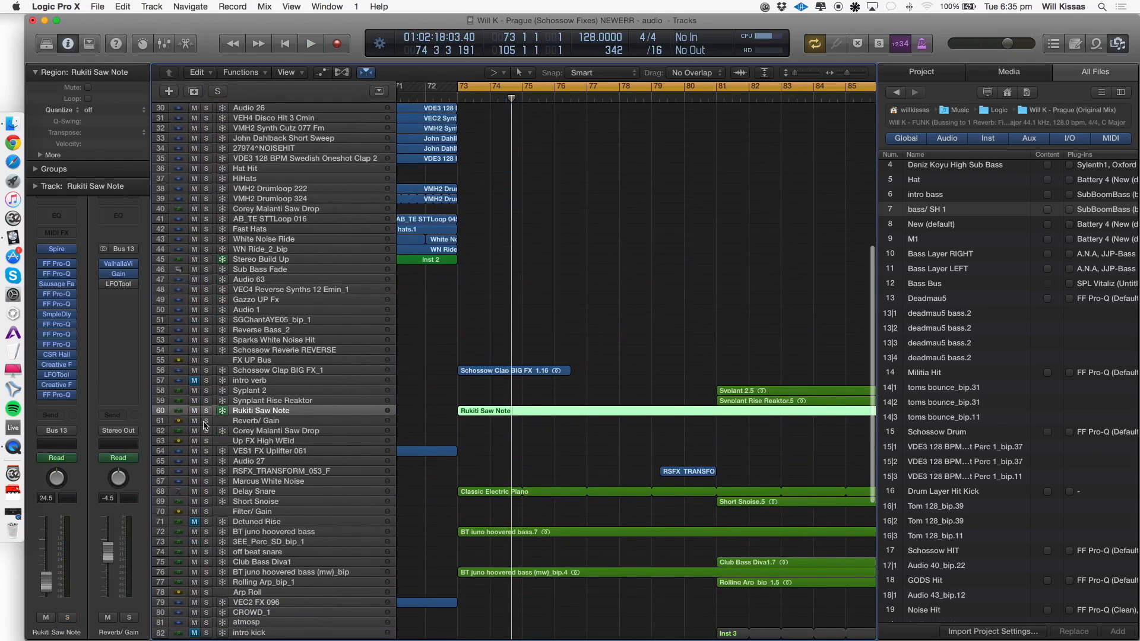
left_click(206, 415)
key("space")
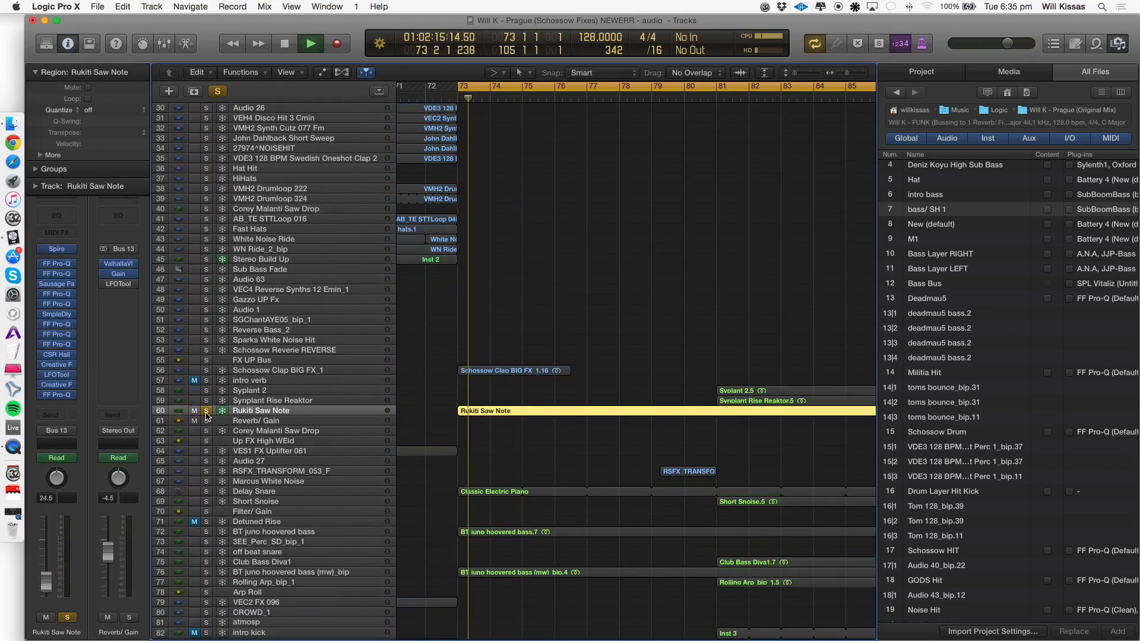
key("space")
left_click(206, 415)
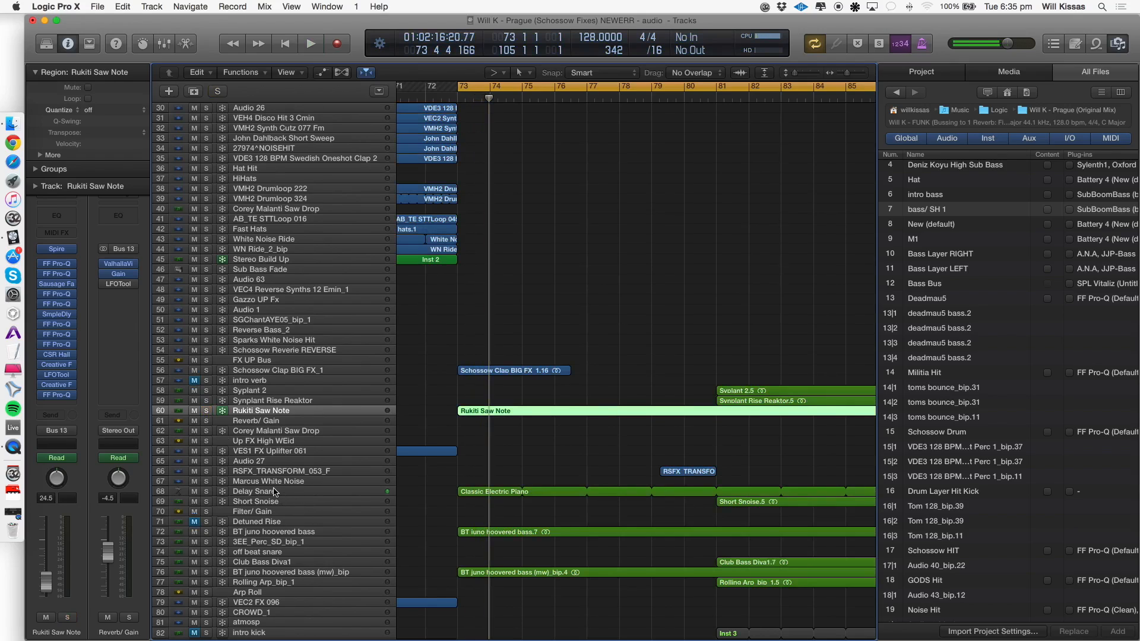
Solo the Delay Snare track and play it from bar 73.
left_click(274, 491)
left_click(206, 491)
key("space")
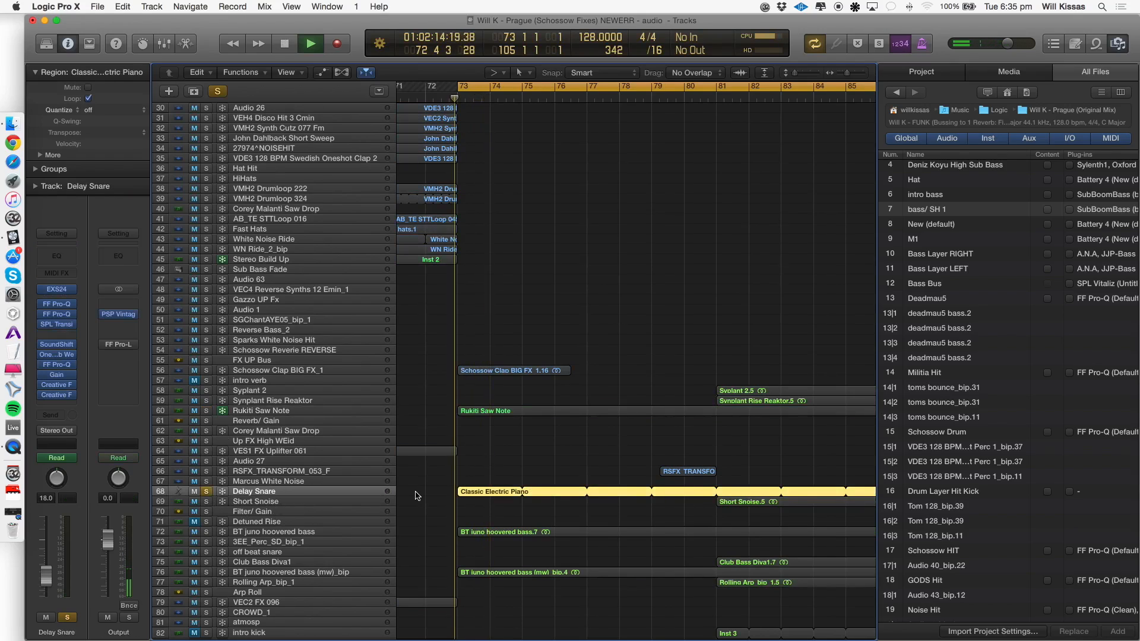
Set the cycle range to run from bar 81 to bar 96 while the snare plays.
key("super+Left")
left_click(593, 87)
left_click_drag(593, 86, 840, 87)
scroll(564, 252, "down", 5)
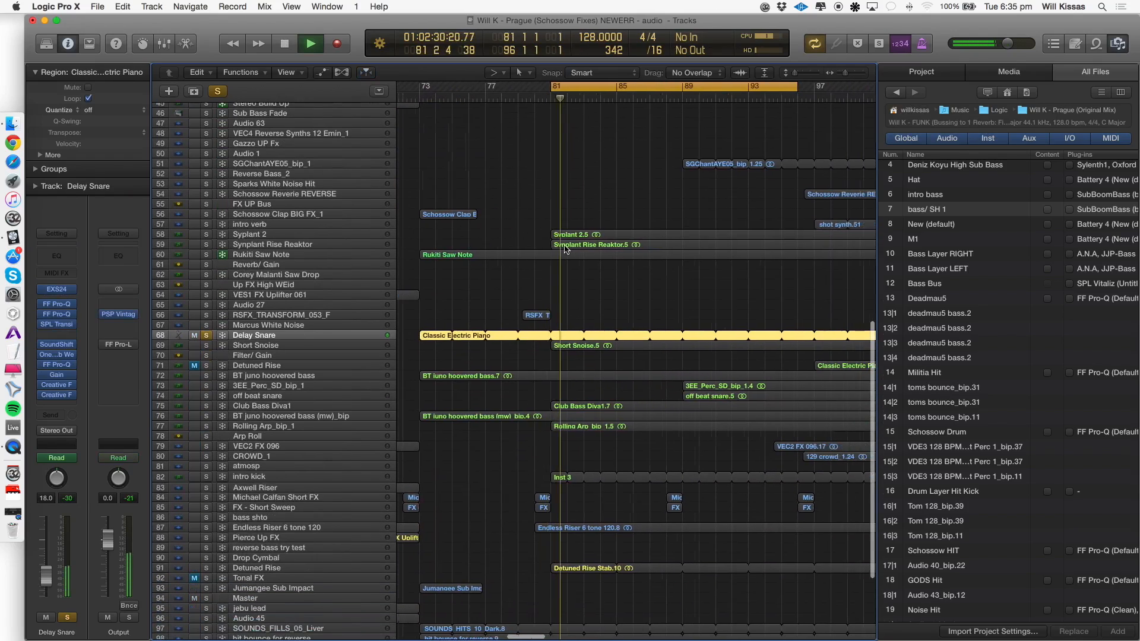
Restart playback from bar 81 and solo the Short Snoise track together with the Delay Snare track.
key("space")
key("space")
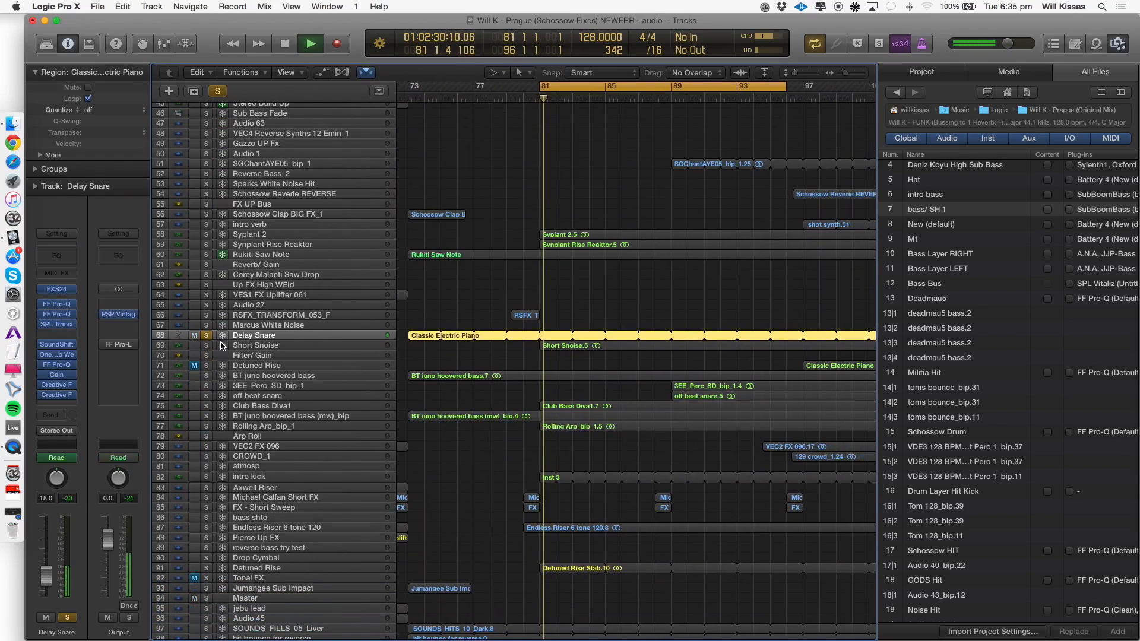
left_click(207, 346)
left_click(207, 346)
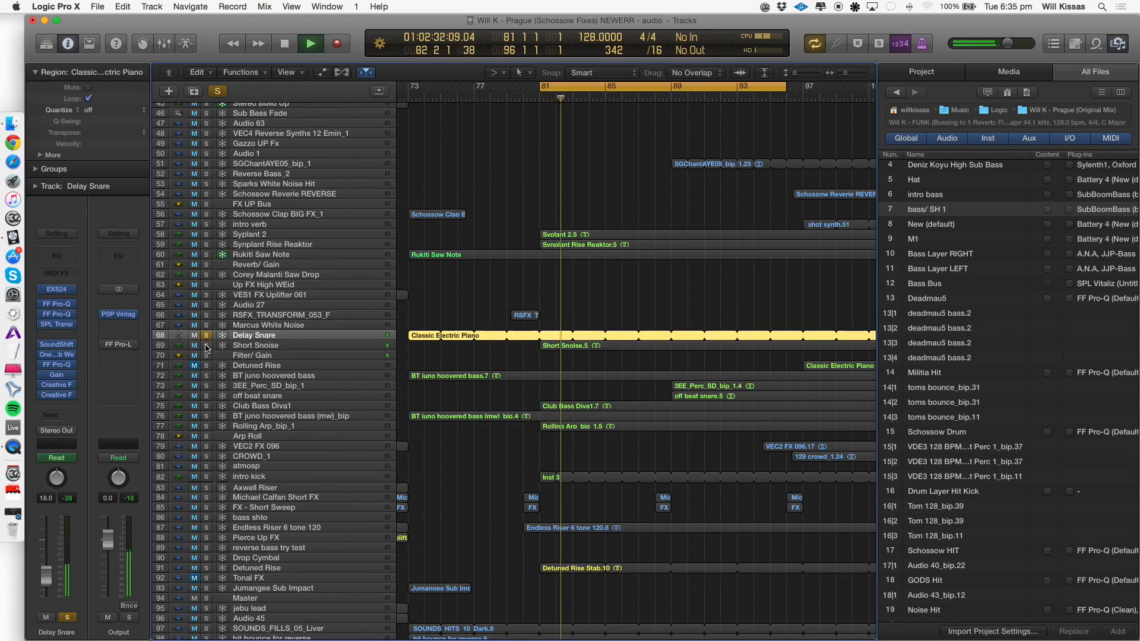
left_click(206, 346)
left_click(244, 376)
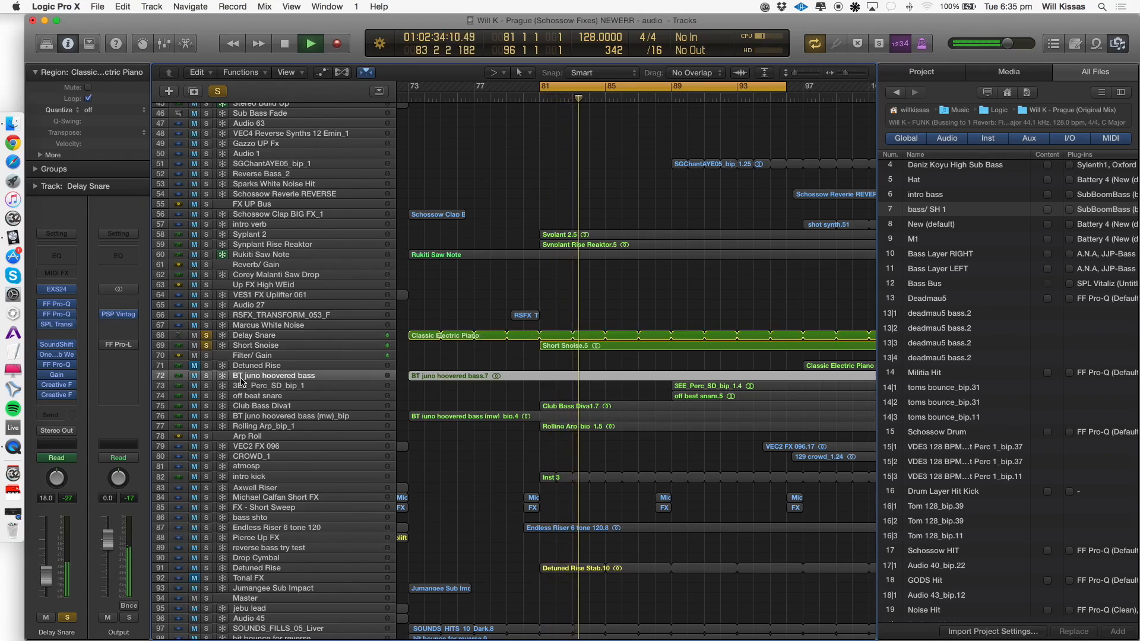
Solo the BT juno hoovered bass track, clear the solos on Short Snoise and Delay Snare, and stop playback.
left_click(207, 376)
left_click(206, 346)
left_click(207, 336)
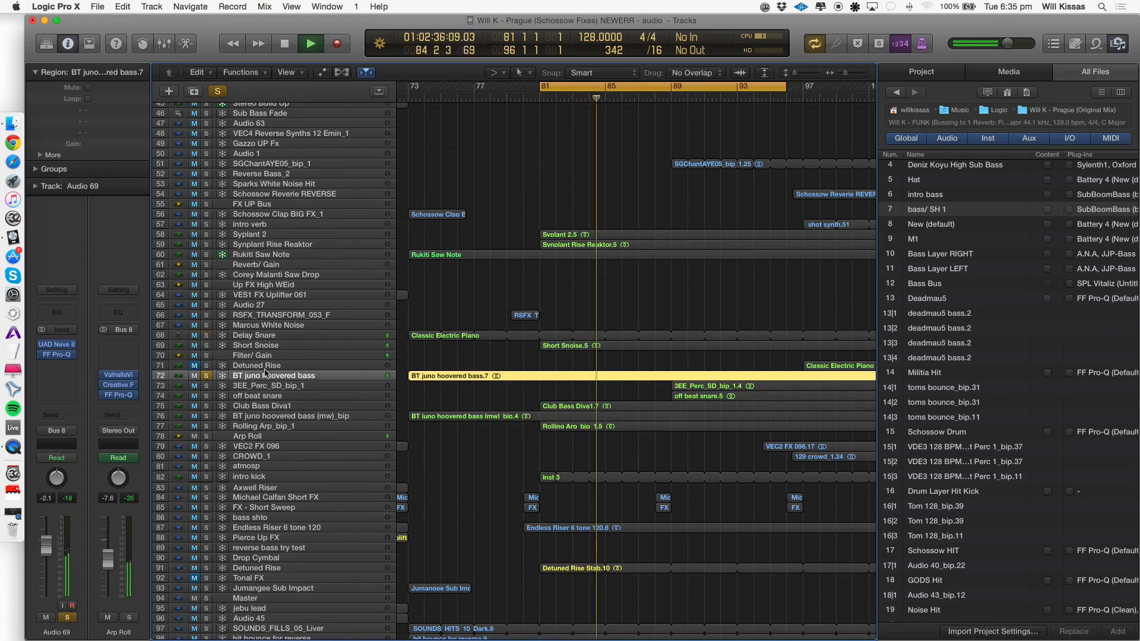
key("space")
Set the cycle range to run from bar 81 to bar 85 and play the soloed BT juno hoovered bass.
left_click_drag(543, 87, 605, 89)
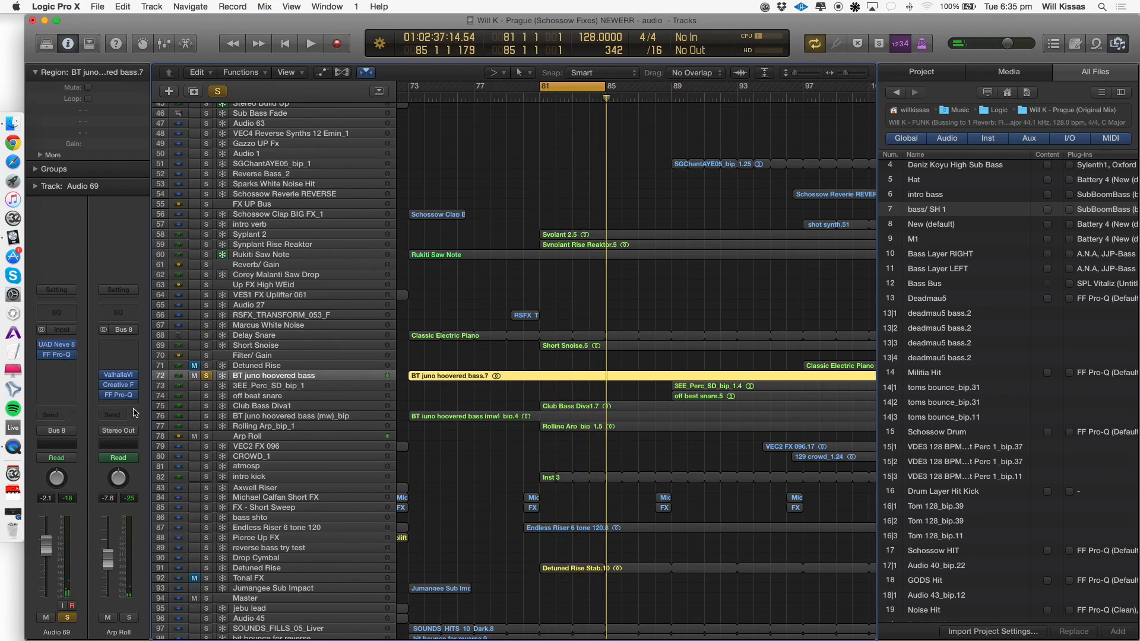
key("space")
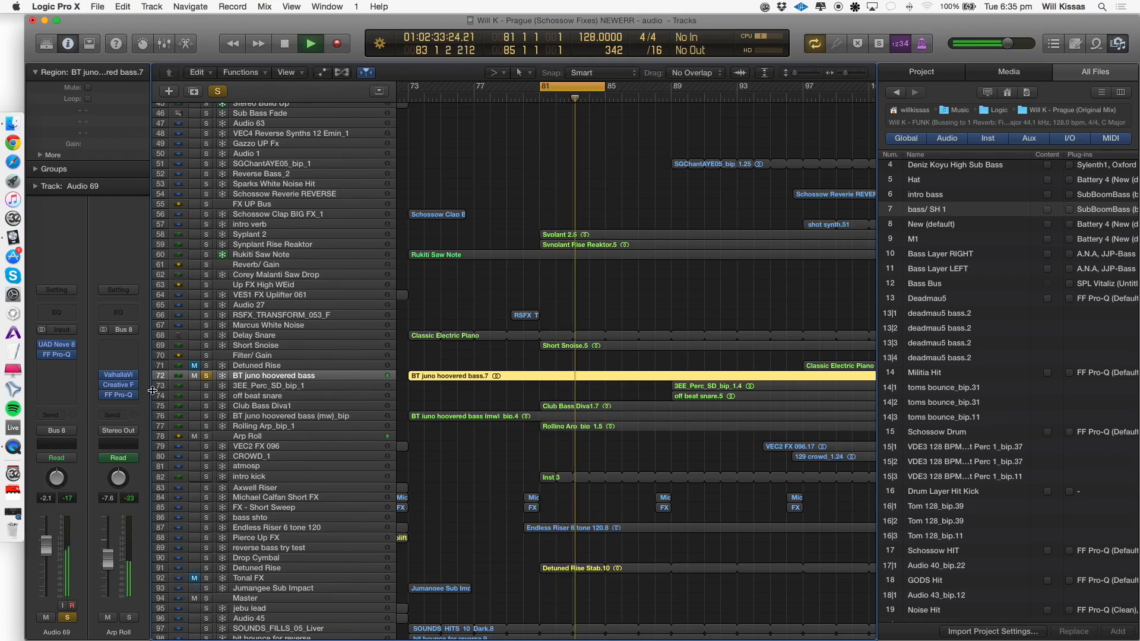
key("space")
Solo and play the Club Bass Diva1 track, comparing it with and without the BT juno hoovered bass track.
left_click(265, 407)
left_click(206, 407)
key("space")
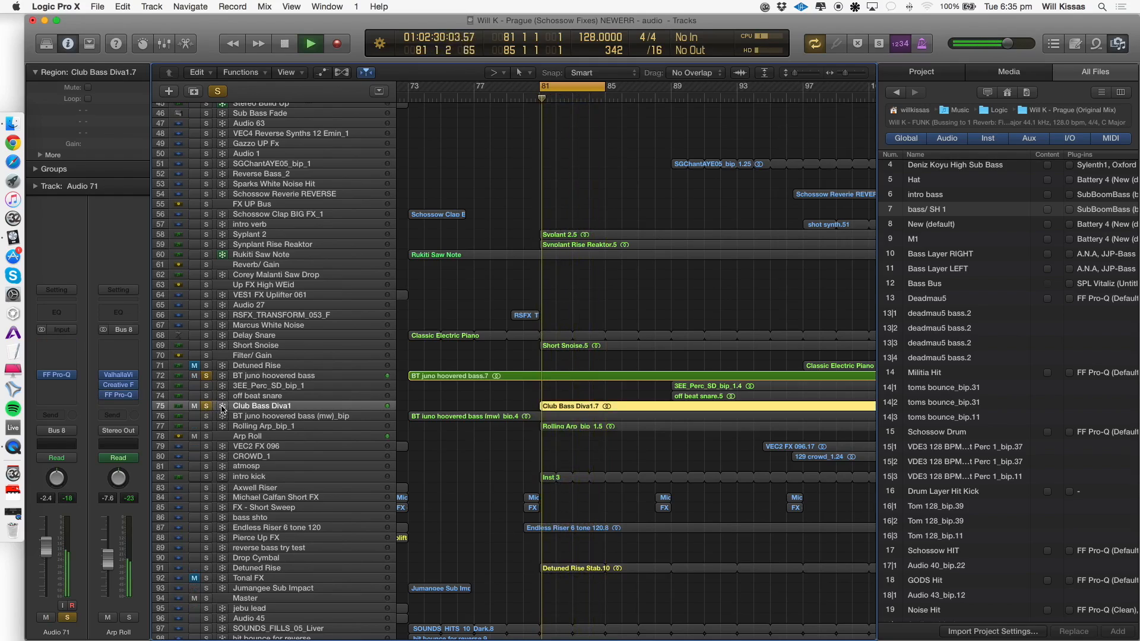
left_click(206, 376)
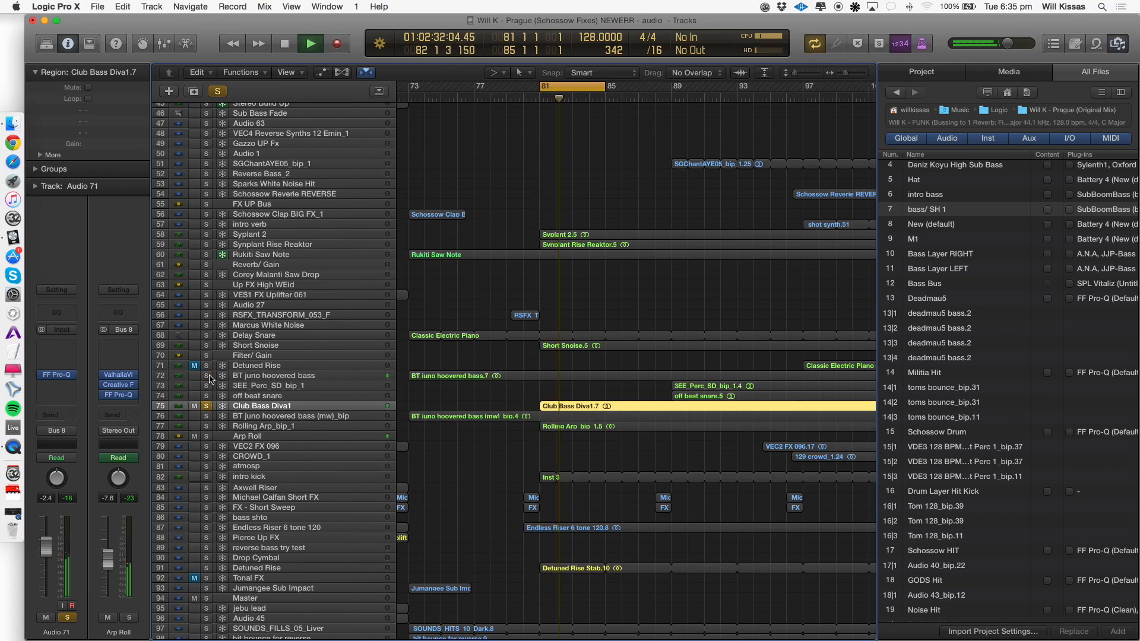
left_click(206, 376)
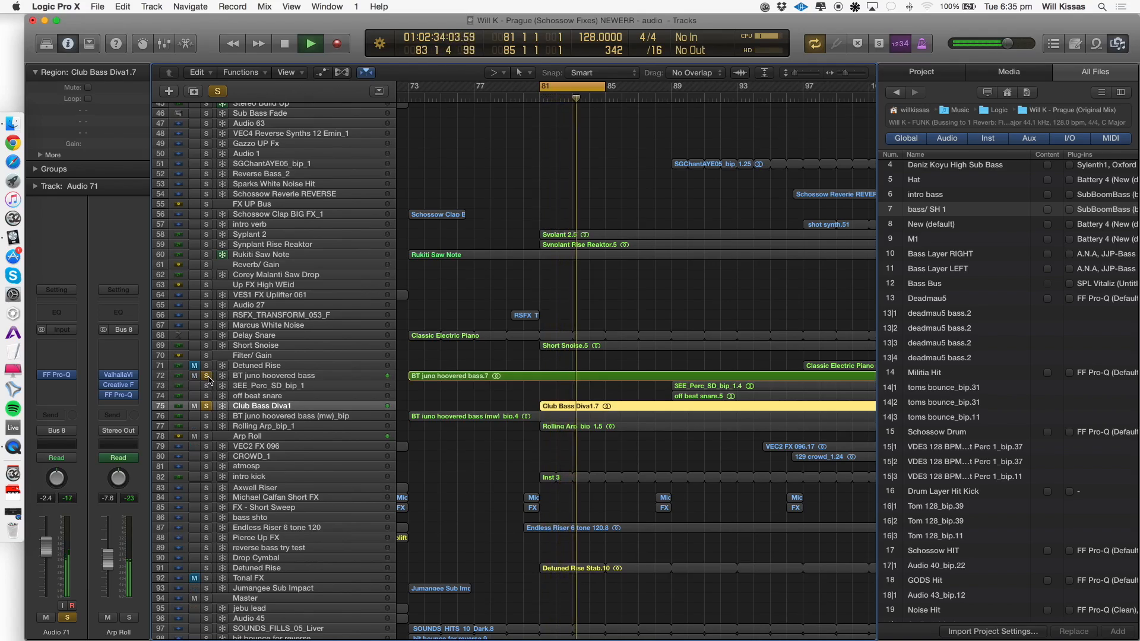
Solo the BT juno hoovered bass (mw)_bip track and play it without the other two bass tracks.
left_click(206, 416)
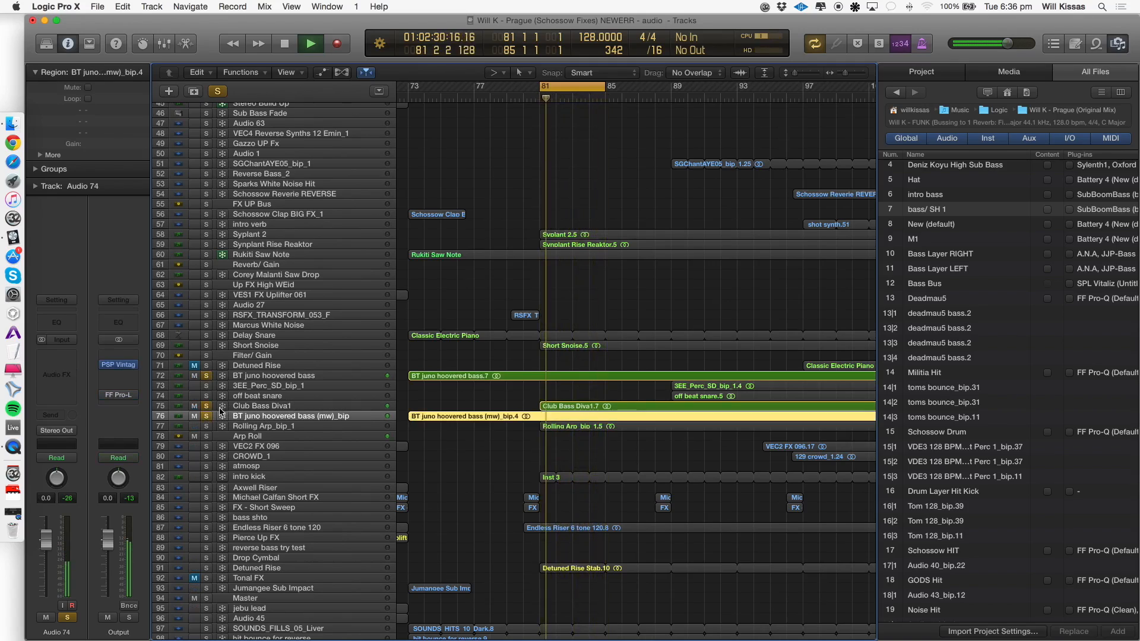
left_click(206, 376)
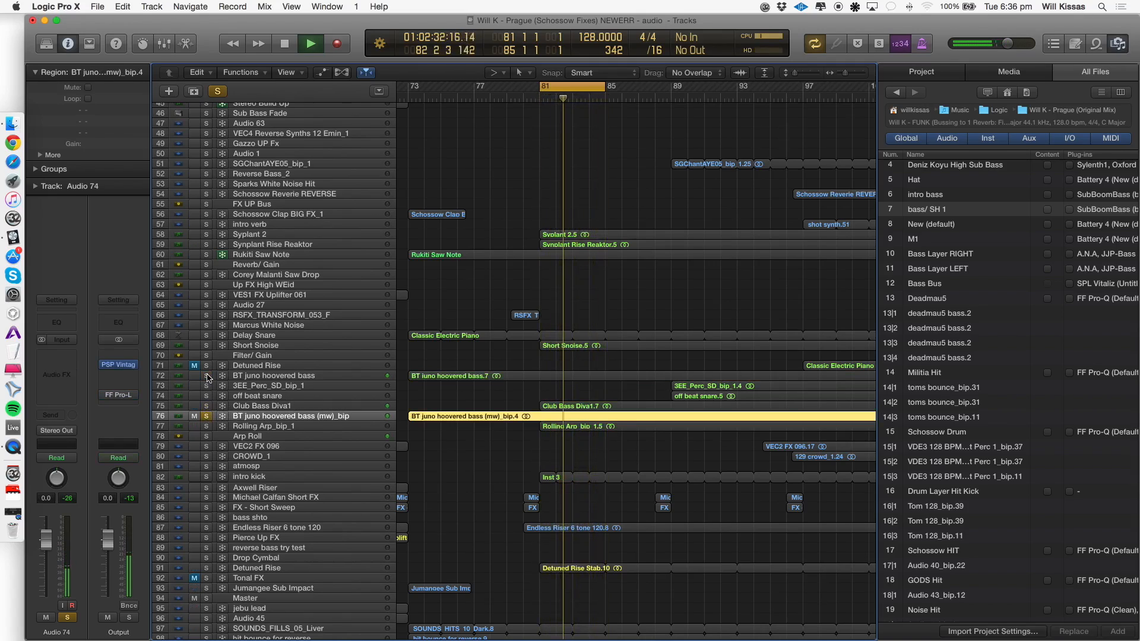
key("space")
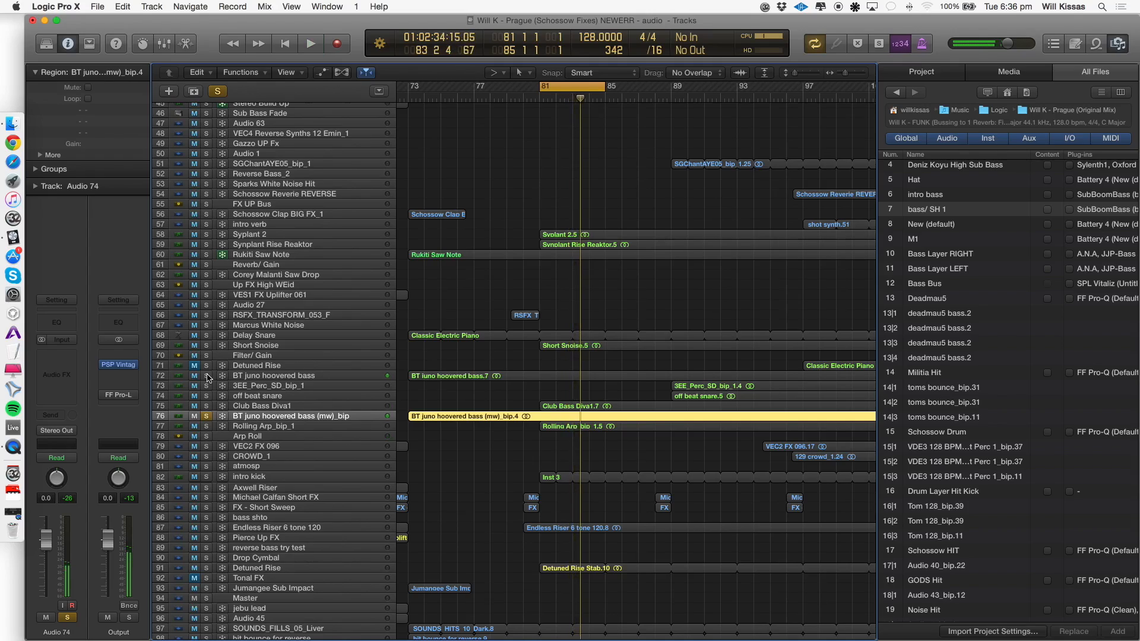
Solo BT juno hoovered bass and Club Bass Diva1 alongside the (mw)_bip bass and play all three together.
left_click(206, 376)
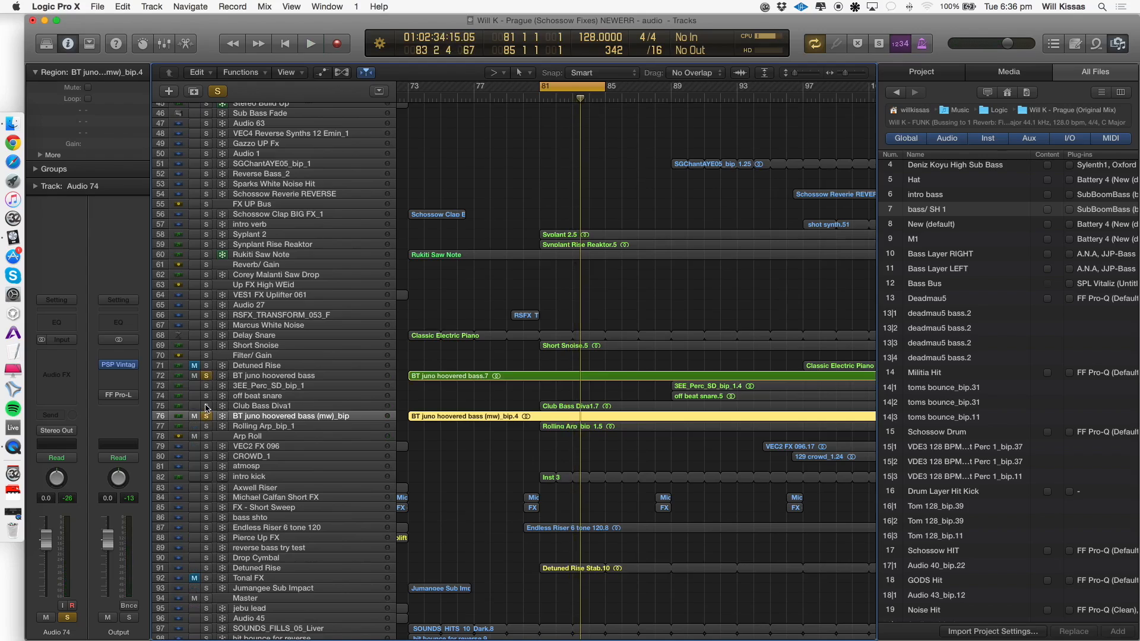
left_click(207, 405)
key("space")
left_click(261, 405)
key("cmd+Down")
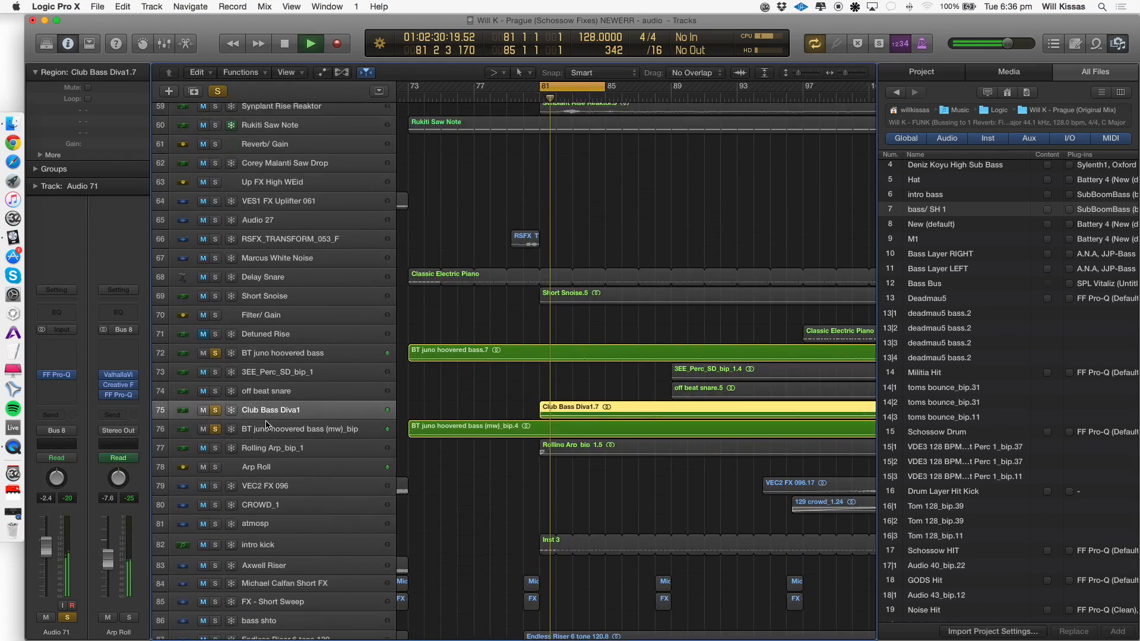
Add the Delay Snare and Short Snoise tracks to the soloed bass tracks and play the combination.
key("space")
left_click(217, 259)
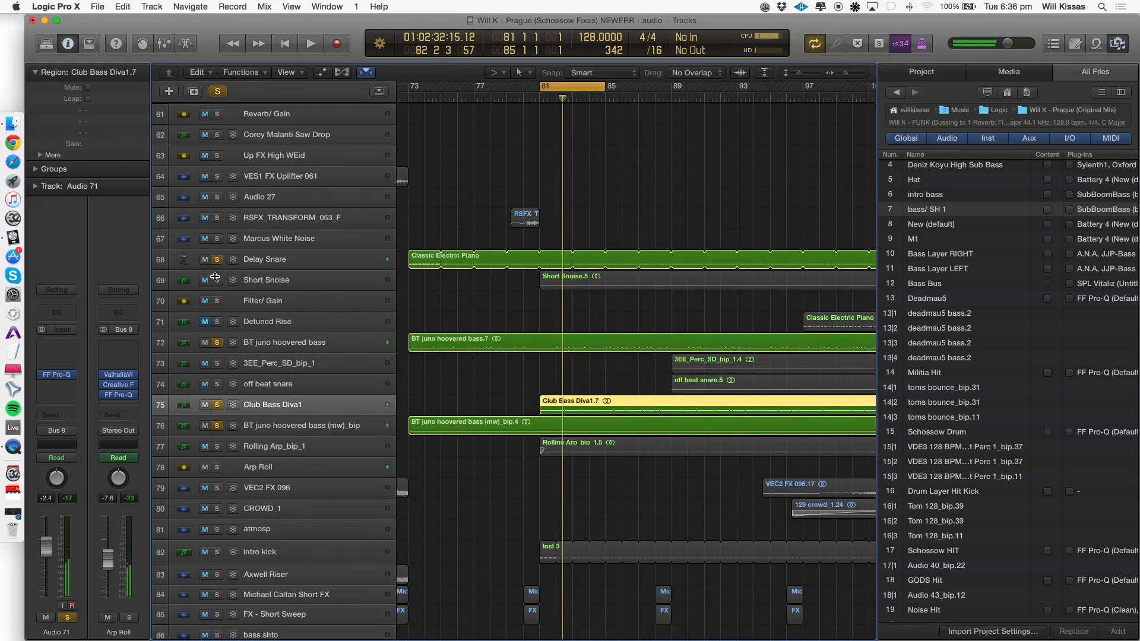
key("space")
left_click(217, 280)
key("space")
Extend the cycle range so it runs from bar 81 to bar 103 and play the soloed tracks.
left_click_drag(607, 91, 902, 95)
key("super+Left")
key("super+Left")
key("space")
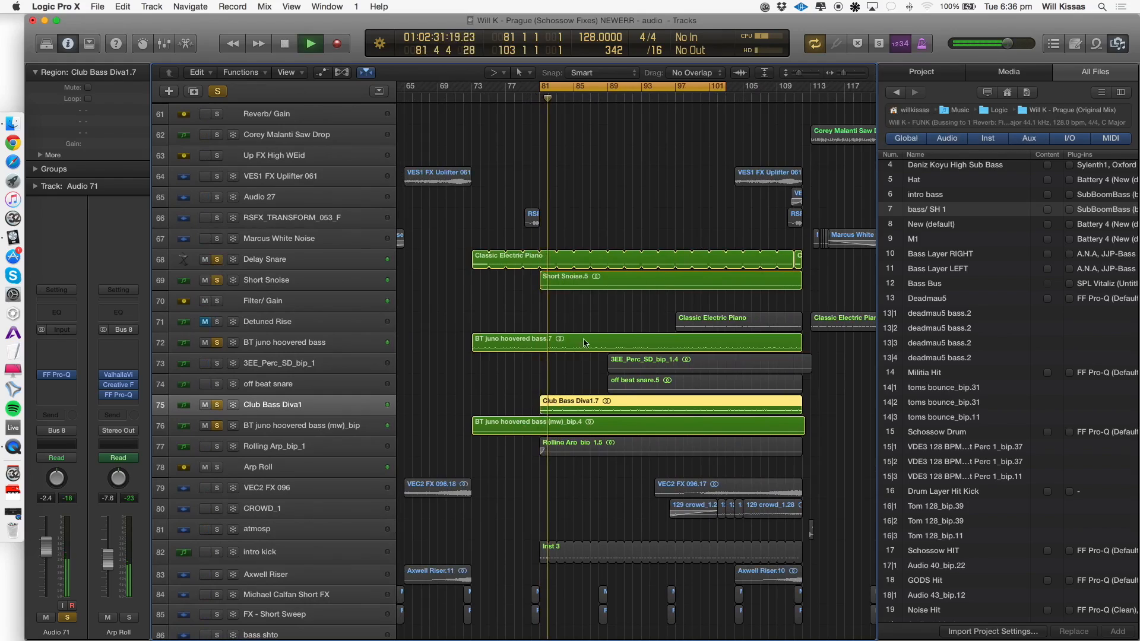
Add the Rolling Arp_bip_1 track to the soloed tracks, select it to show its effects, and stop playback.
left_click(218, 446)
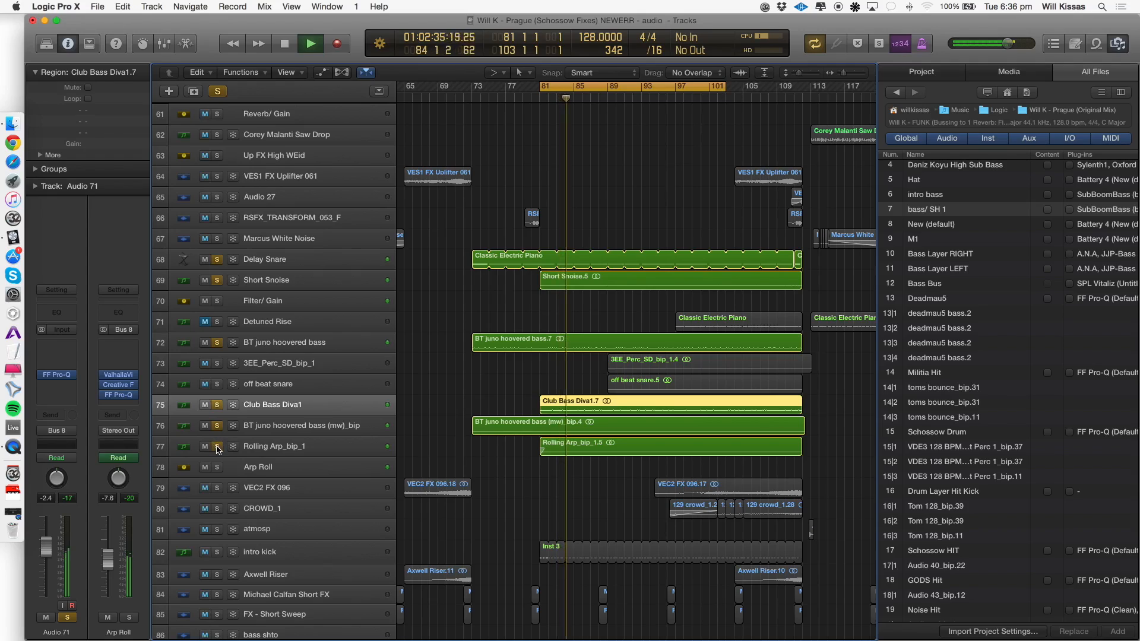
left_click(237, 452)
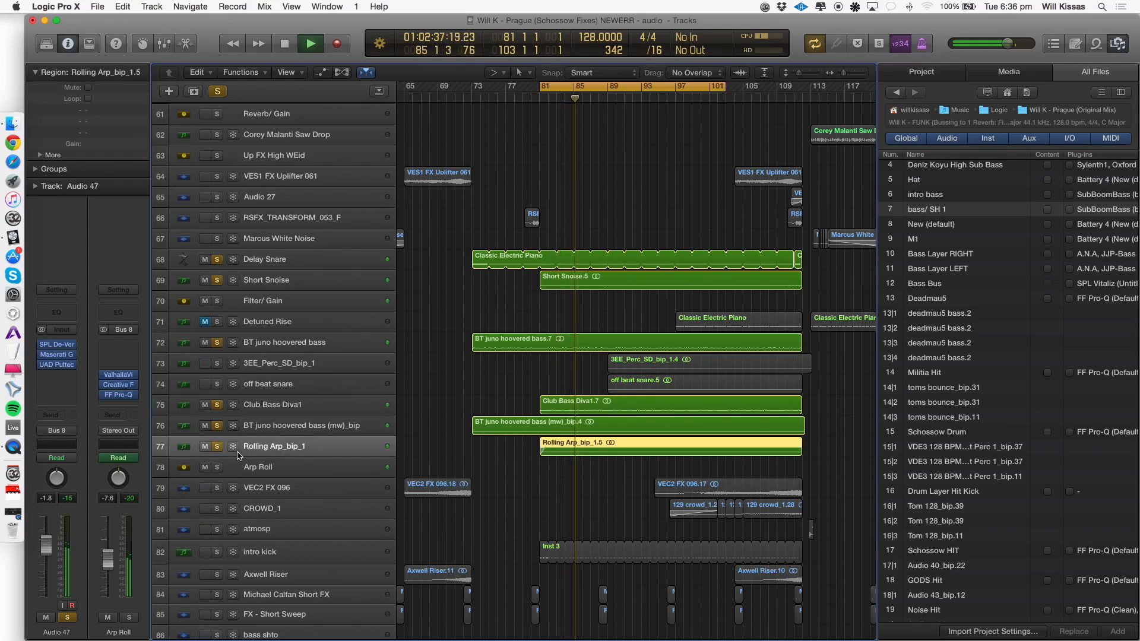
left_click(607, 89)
key("space")
Set the cycle range to bars 88 to 97 and play it with 3EE_Perc_SD_bip_1 added to the soloed tracks.
left_click_drag(607, 89, 672, 101)
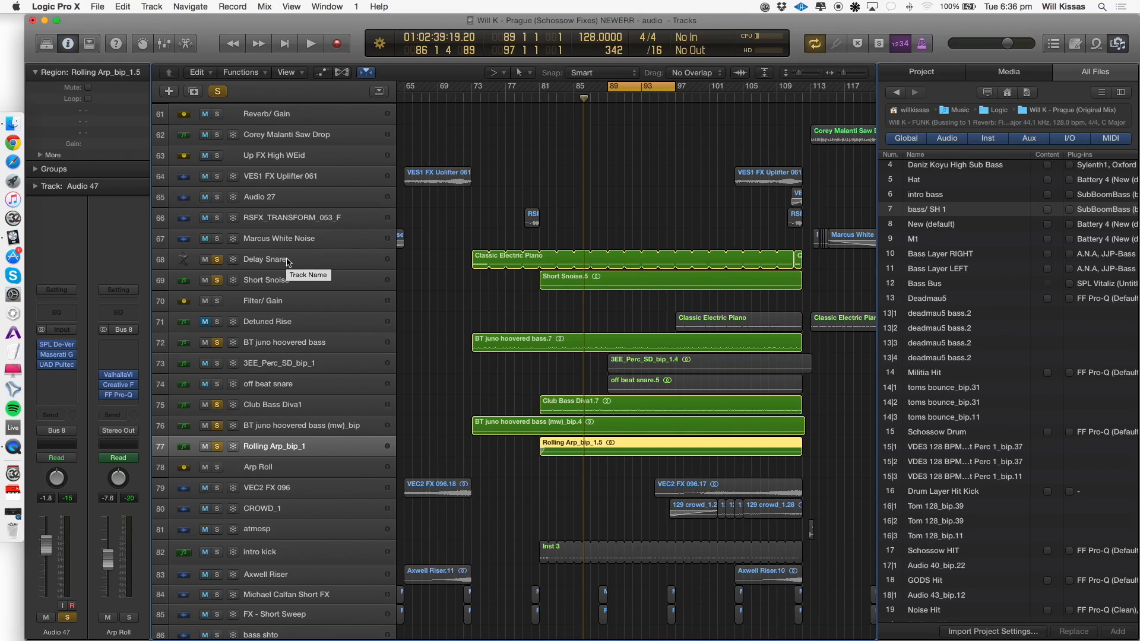
left_click(261, 360)
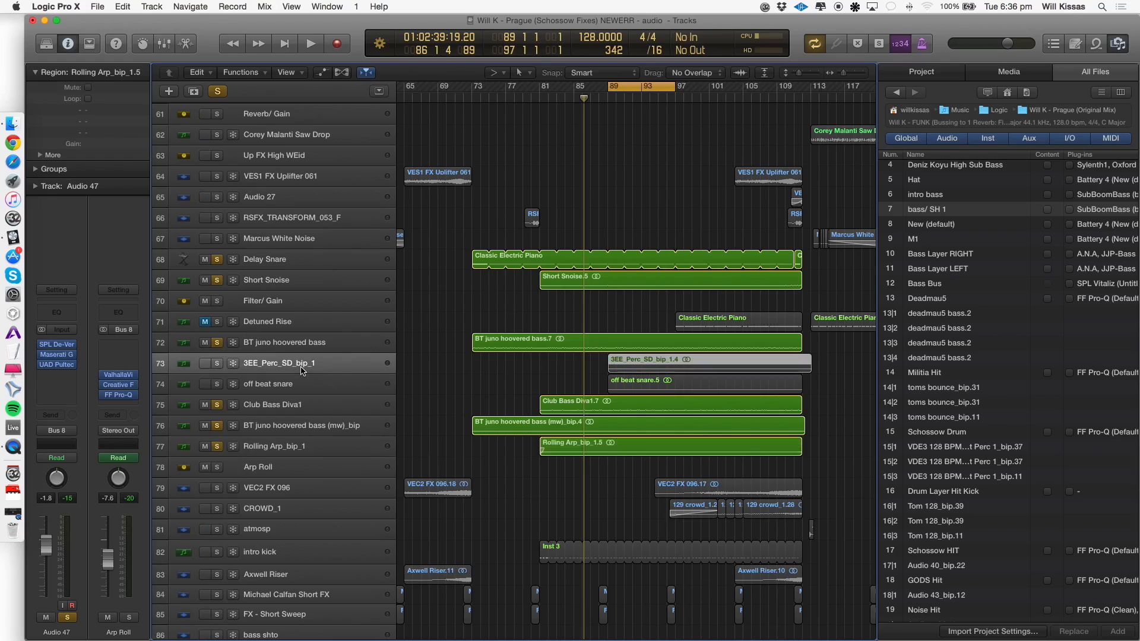
key("space")
key("space")
left_click_drag(610, 90, 601, 91)
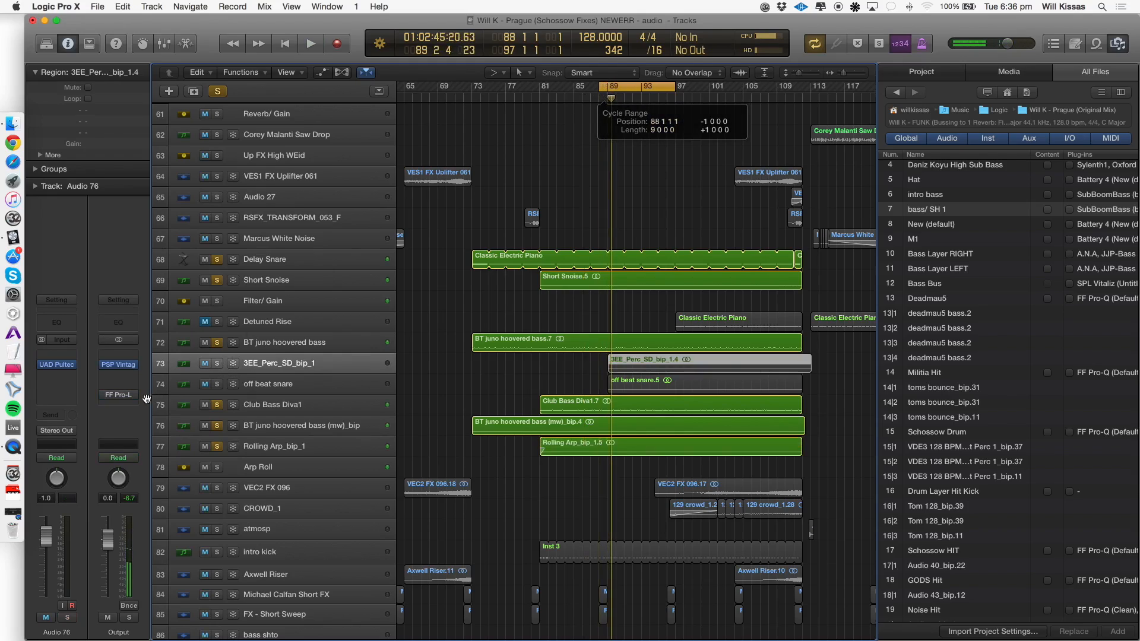
key("space")
left_click(290, 364)
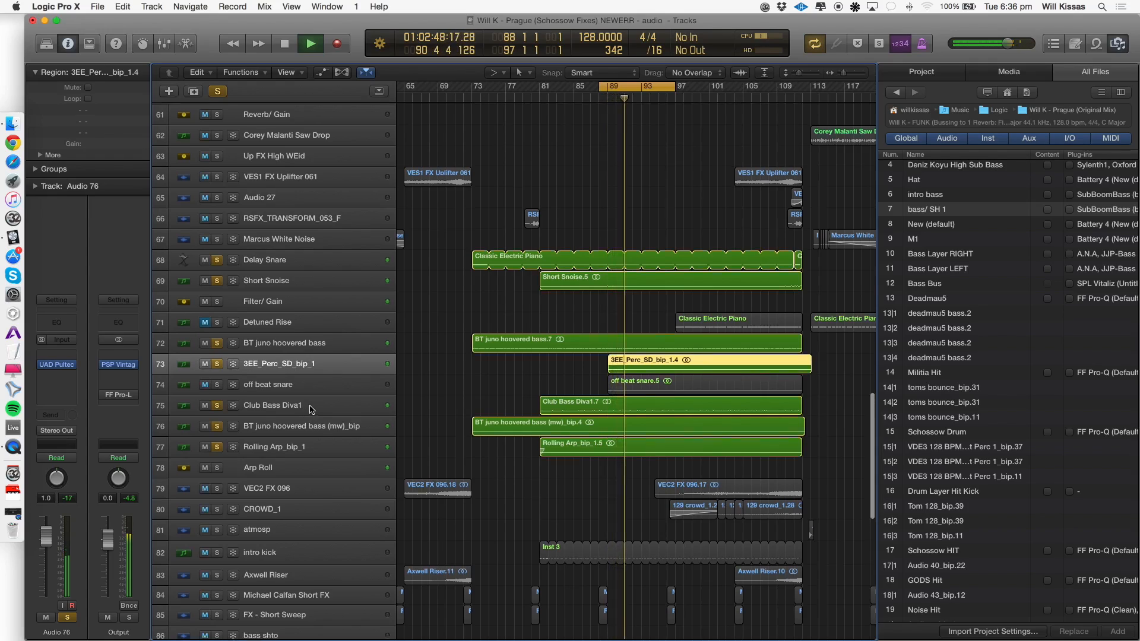
Add the Synplant Rise Reaktor and Syplant 2 tracks to the soloed tracks and select Syplant 2.
scroll(221, 409, "up", 6)
left_click(217, 417)
left_click(217, 396)
left_click(291, 401)
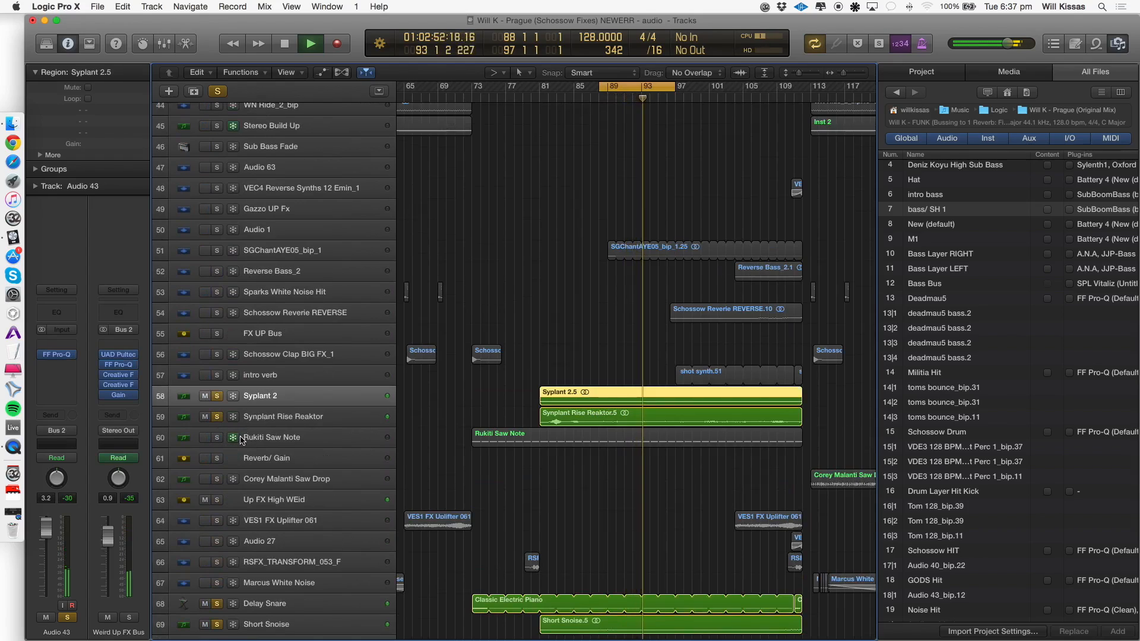
Solo only the Rukiti Saw Note track, select it, and play it from the start of the cycle range.
left_click(216, 437)
key("space")
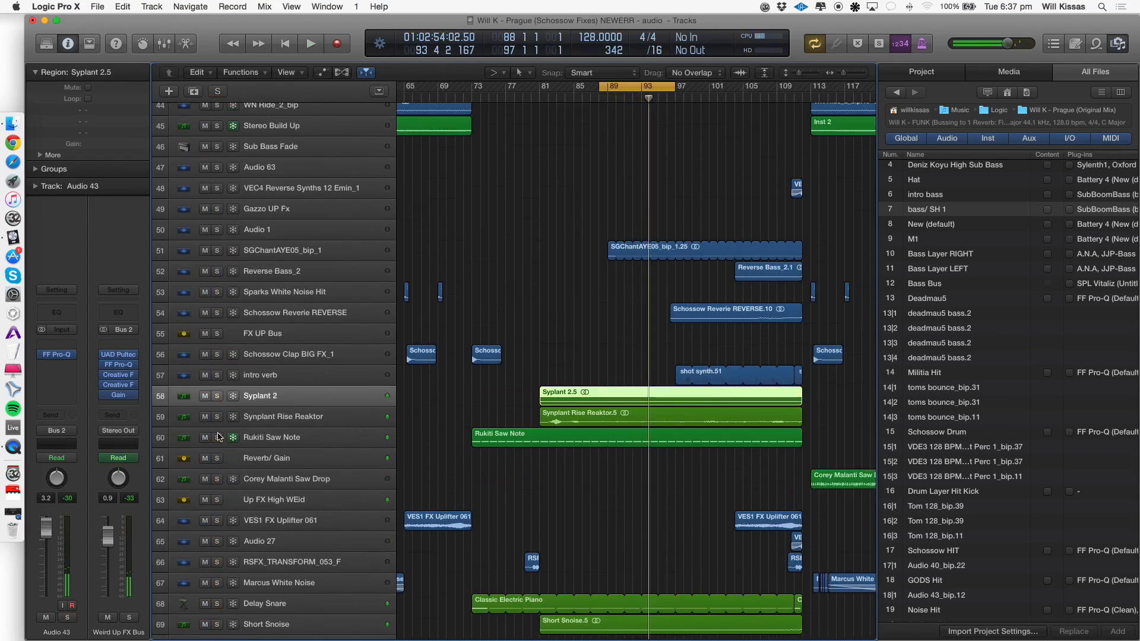
left_click(217, 437, "alt")
key("space")
left_click(291, 438)
key("space")
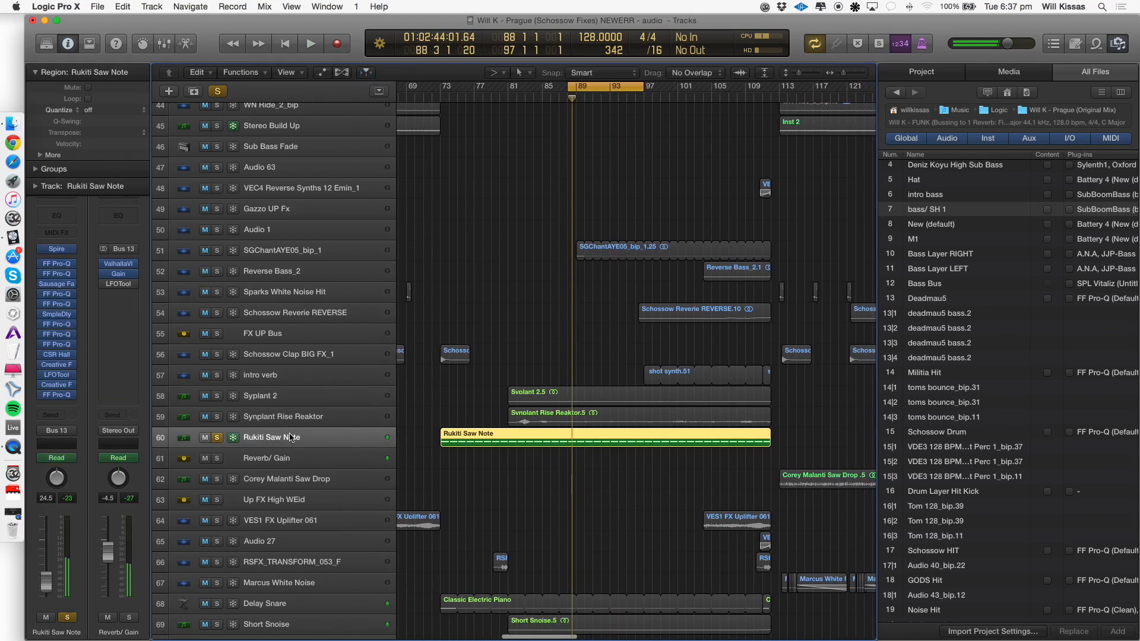
key("space")
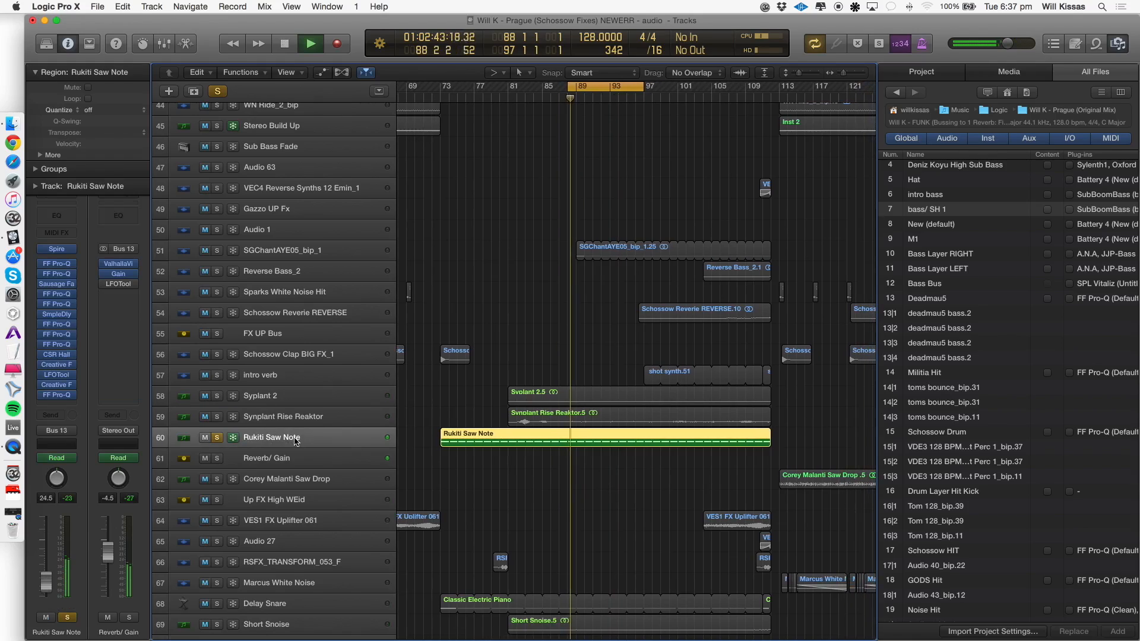
Show track automation, expand all of the Rukiti Saw Note track's automation lanes, and stop playback.
key("a")
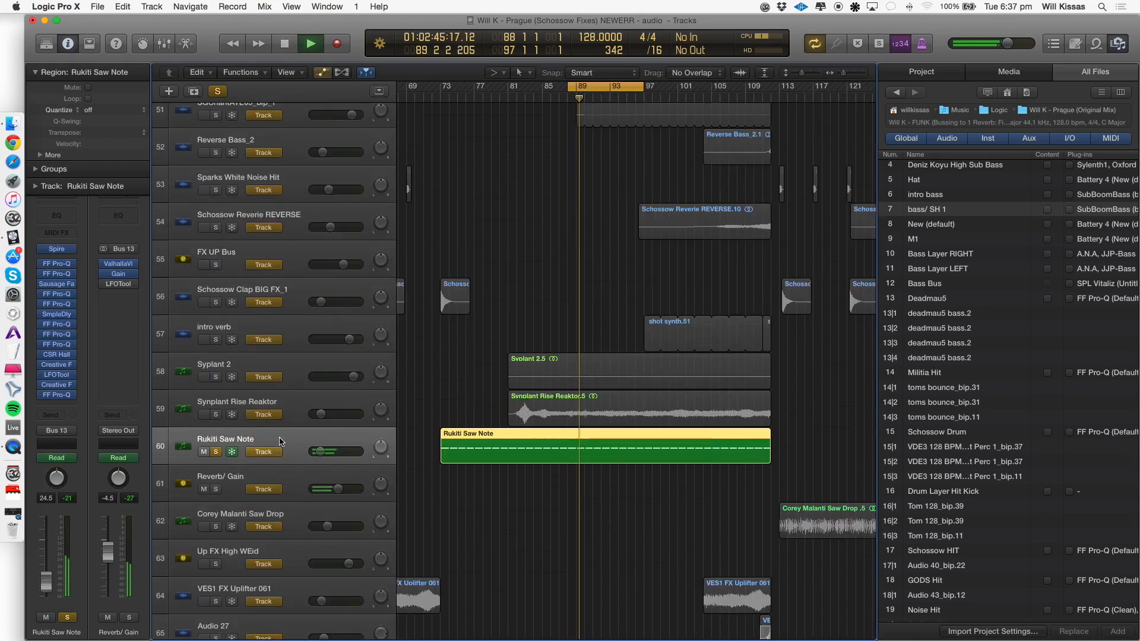
left_click(183, 468)
scroll(370, 481, "down", 5)
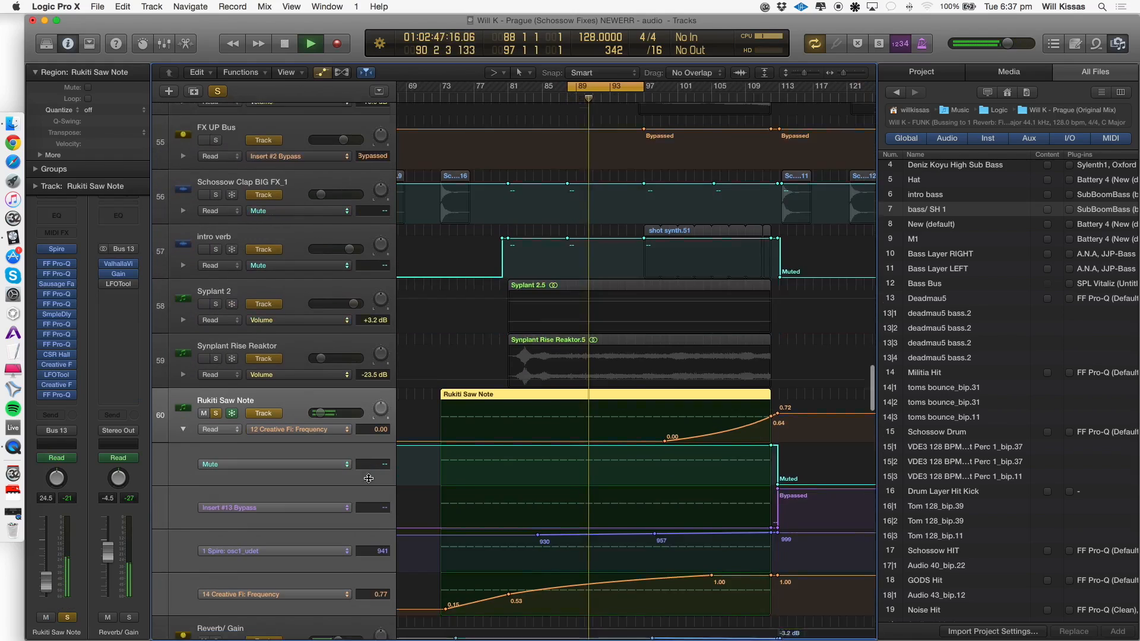
scroll(369, 481, "down", 1)
key("space")
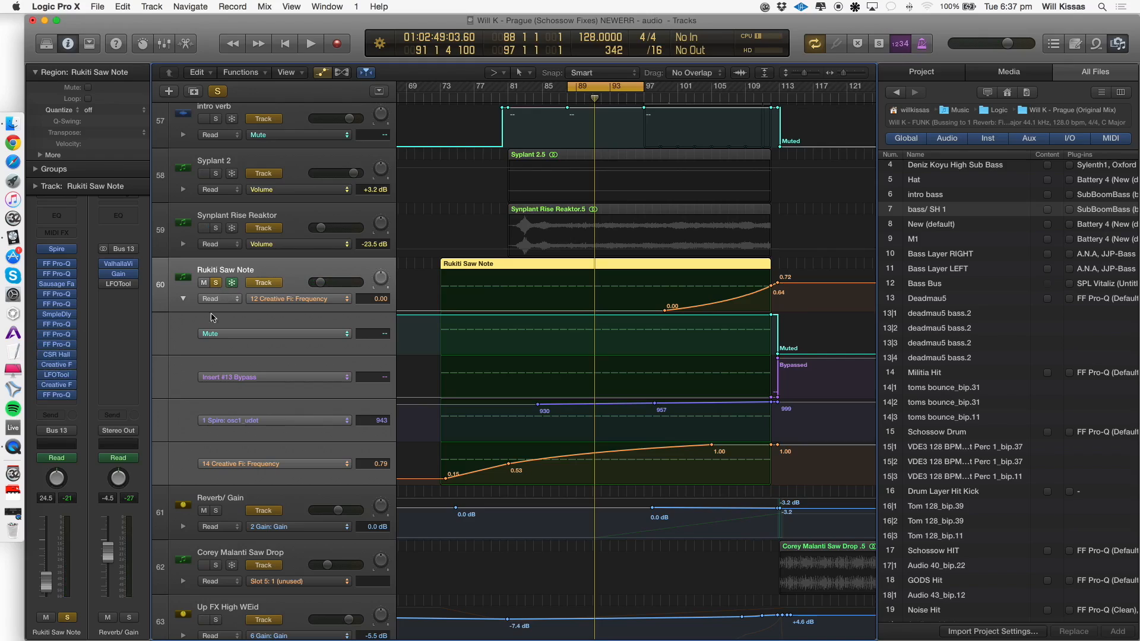
Hide the automation, keep the Rukiti Saw Note track frozen, and shrink the track heights.
mouse_move(61, 286)
key("super+Up")
key("super+Up")
key("super+Up")
key("super+Up")
key("super+Up")
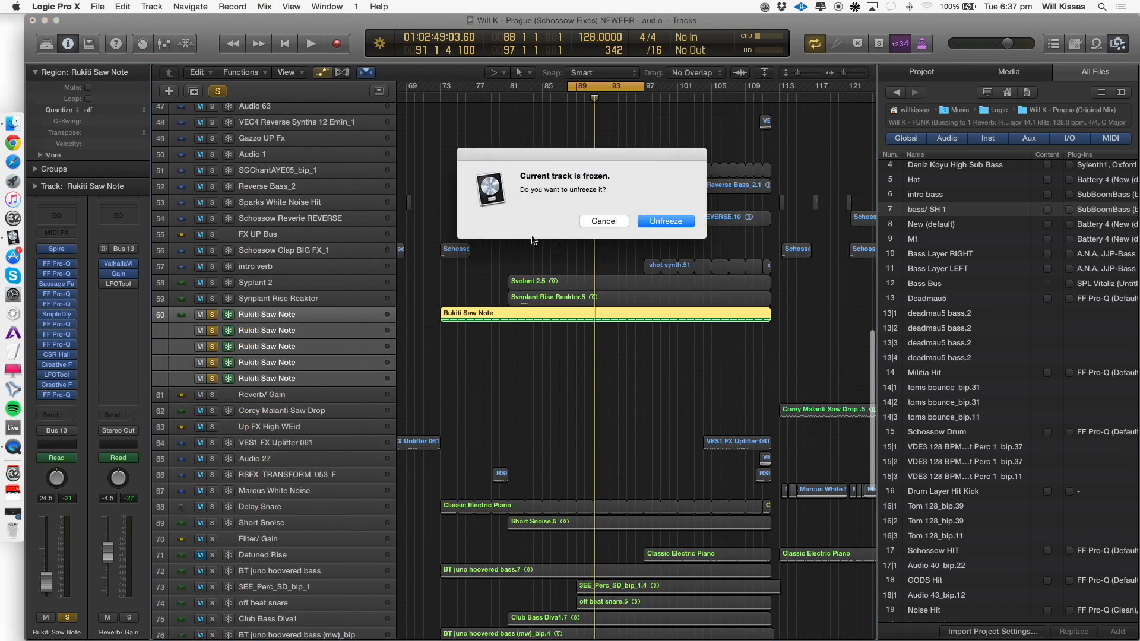
left_click(602, 220)
key("super+Up")
key("super+Up")
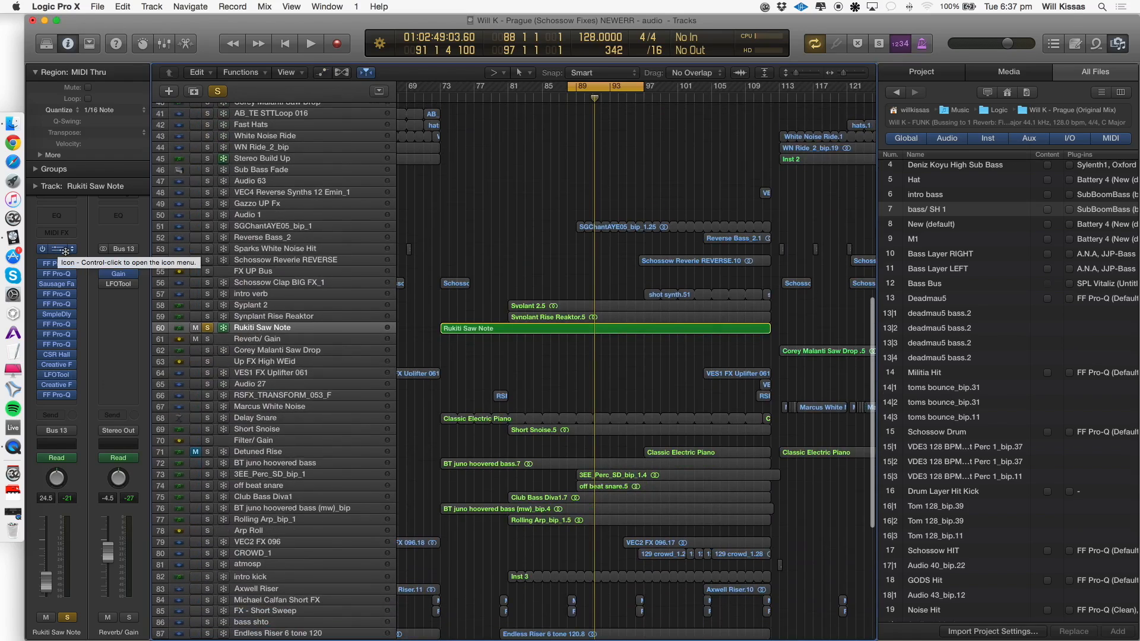
Show track automation again and expand the Rukiti Saw Note lanes to examine the filter frequency curves.
key("a")
key("super+Down")
key("super+Down")
left_click(196, 369)
left_click(183, 363)
left_click(596, 221)
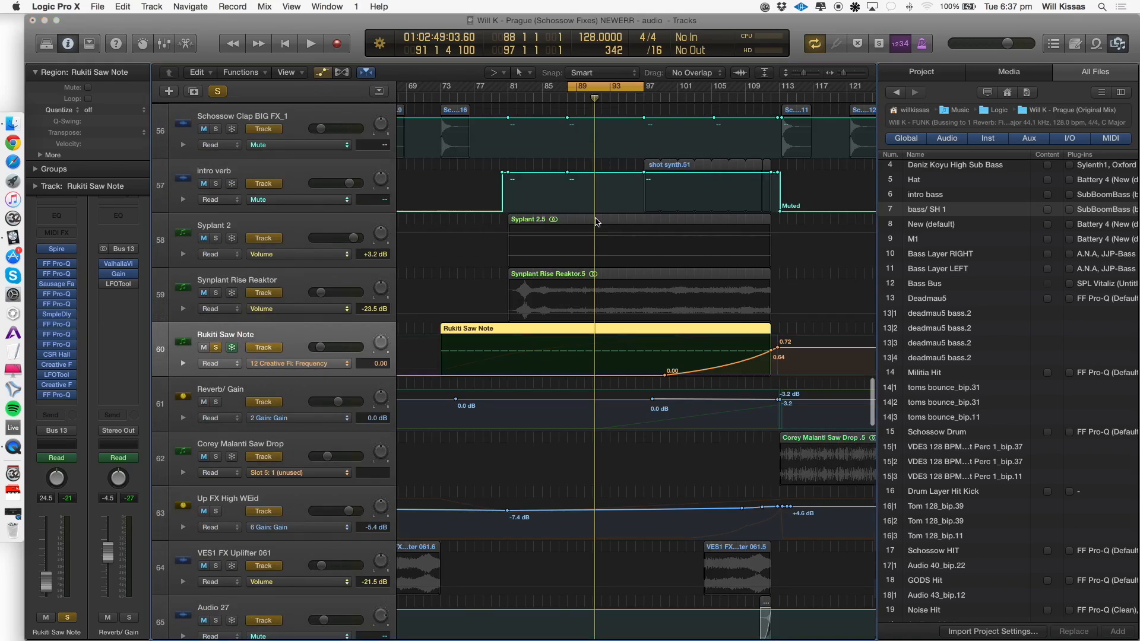
scroll(313, 514, "down", 3)
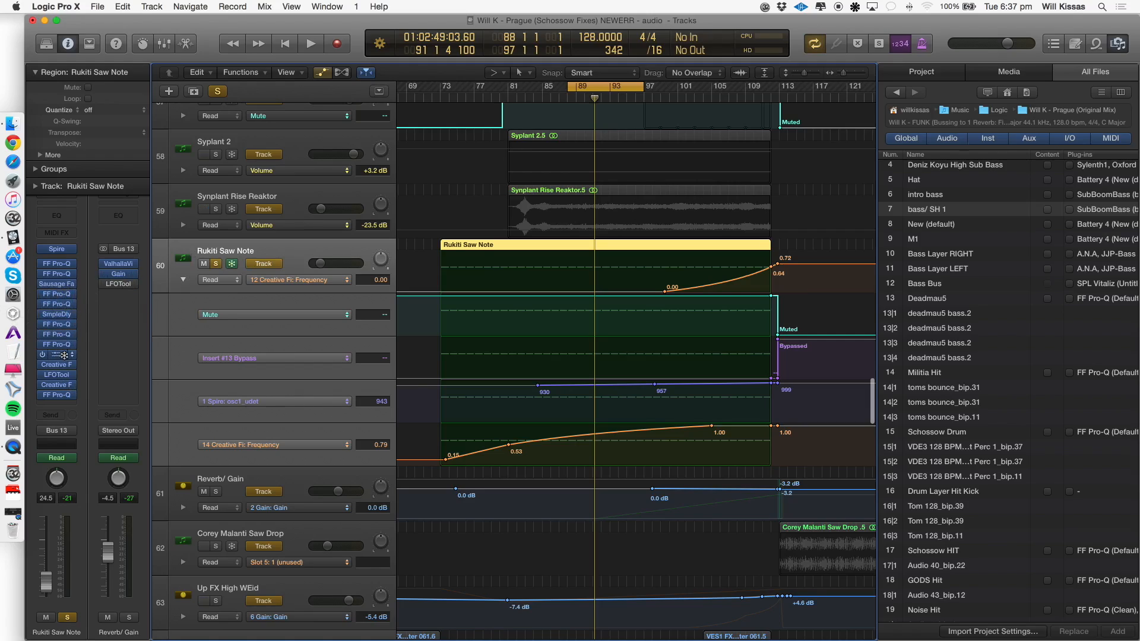
Hide the automation lanes again and decline unfreezing the Rukiti Saw Note track.
key("a")
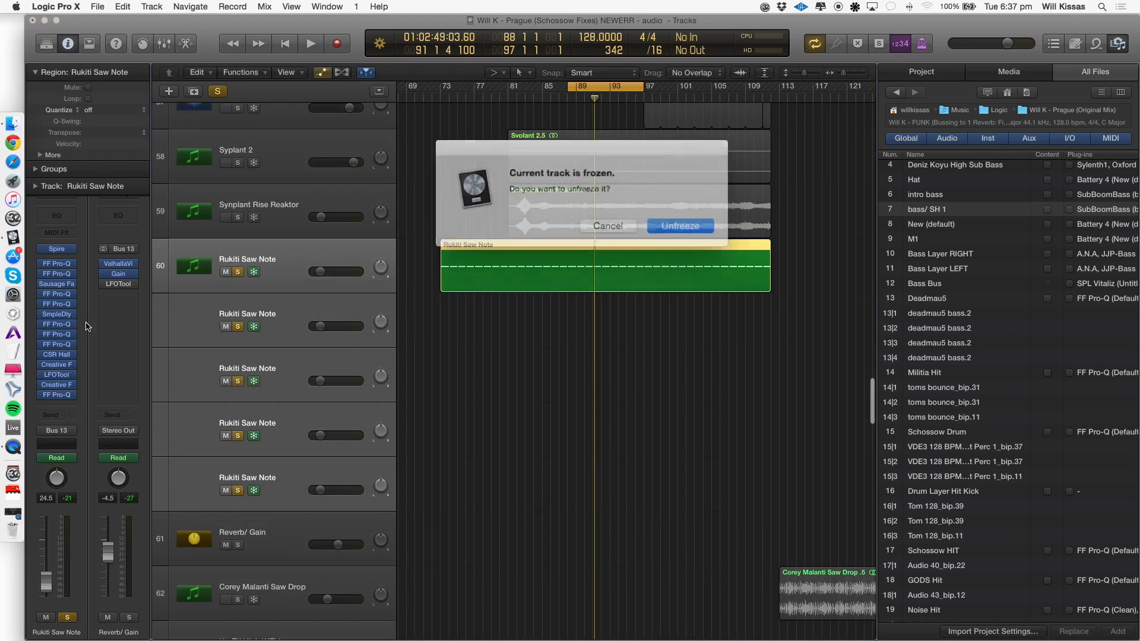
left_click(585, 224)
scroll(513, 350, "down", 2)
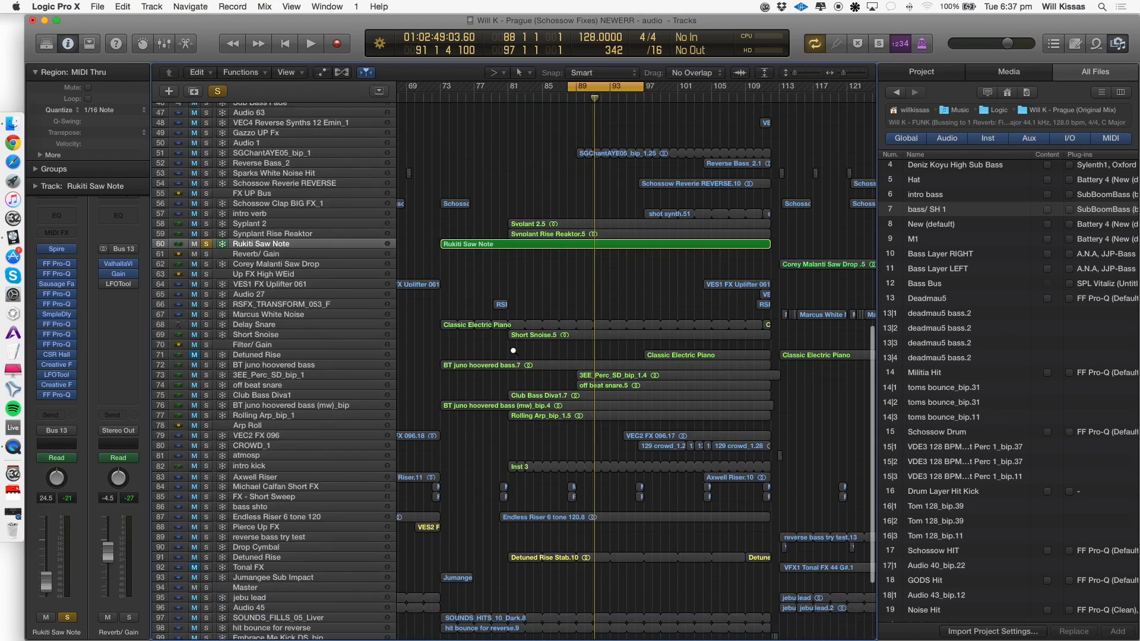
Add Delay Snare through Rolling Arp_bip_1 to the soloed layers and play them together with the Rukiti Saw Note track.
scroll(513, 350, "up", 5)
left_click_drag(214, 229, 213, 195)
left_click_drag(213, 384, 213, 402)
left_click_drag(213, 452, 213, 539)
key("space")
left_click(261, 539)
scroll(281, 520, "down", 5)
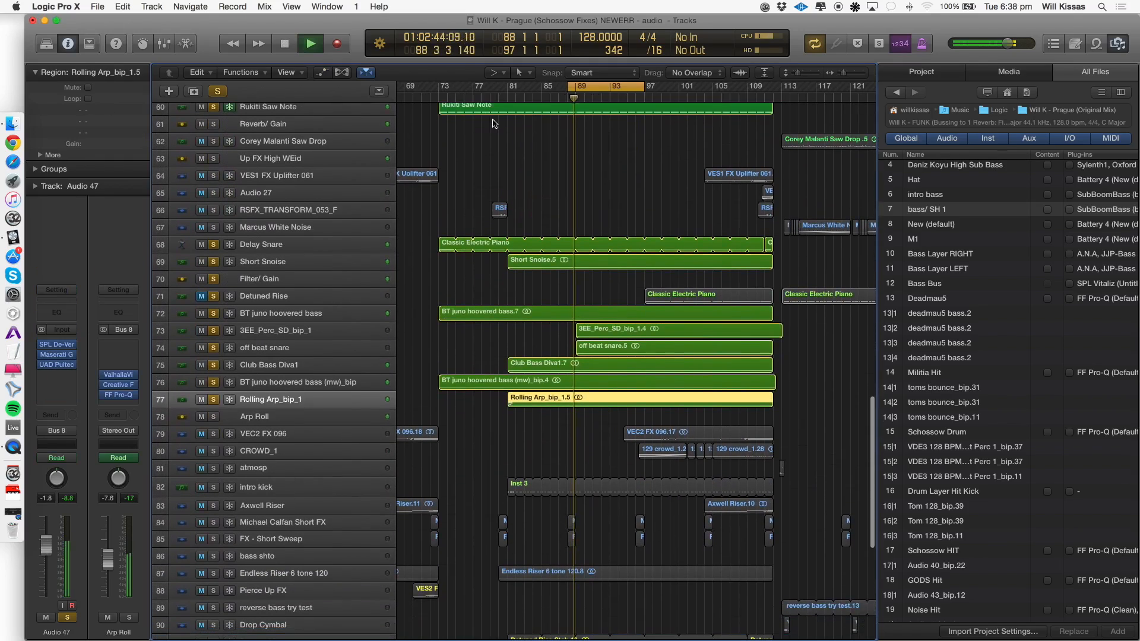
Set the cycle range to bars 97–106 and play the soloed layers from there with the off beat snare track selected.
left_click(632, 87)
left_click_drag(646, 88, 714, 89)
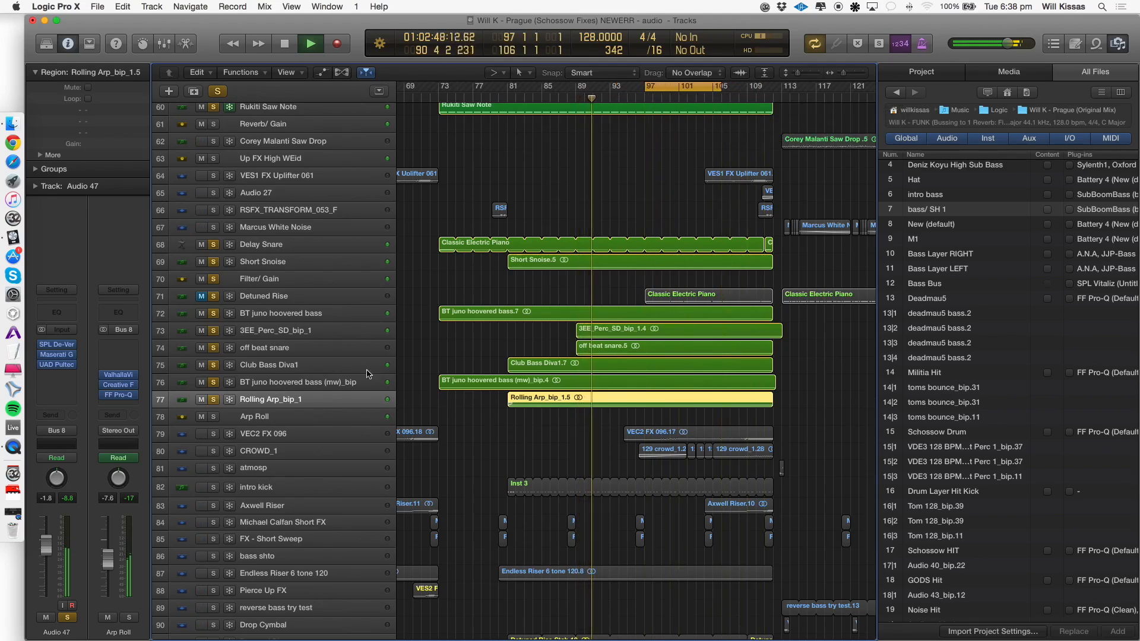
left_click(472, 283)
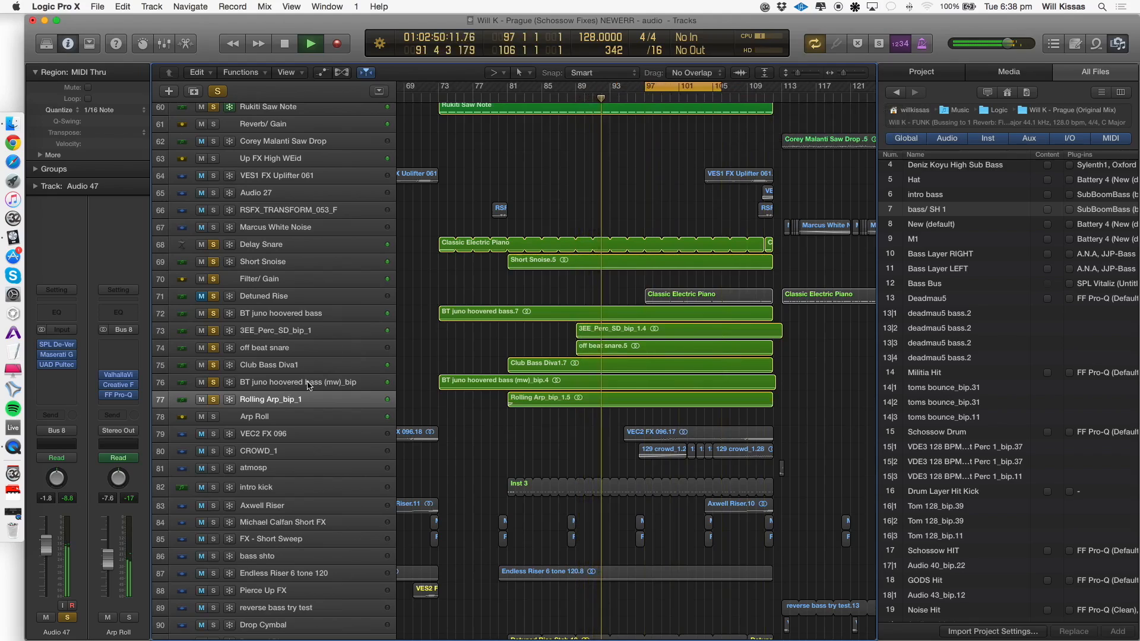
key("space")
left_click(266, 349)
key("space")
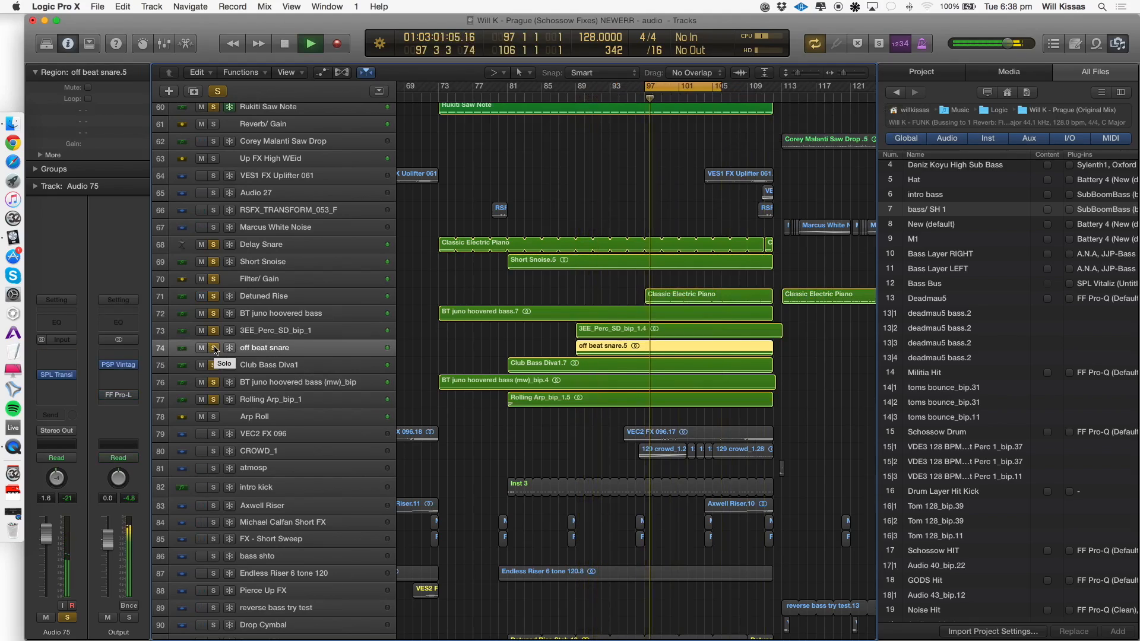
Solo only off beat snare, then add 3EE_Perc_SD_bip_1, Club Bass Diva1, BT juno hoovered bass (mw)_bip and Rolling Arp_bip_1 one by one.
left_click(214, 350, "alt")
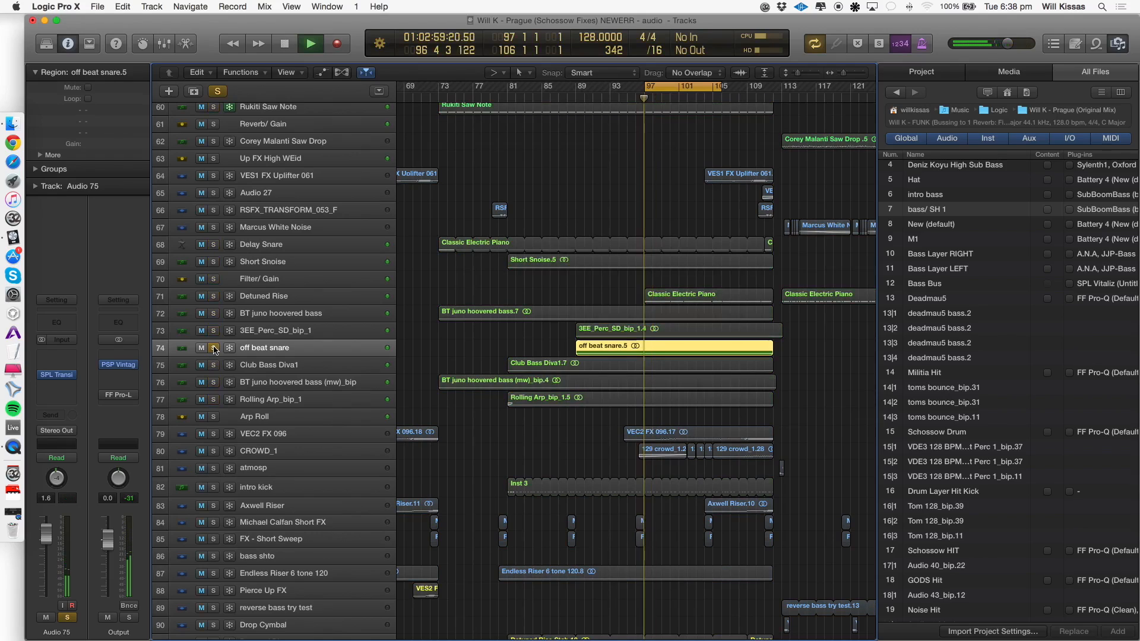
left_click(213, 331)
left_click(213, 365)
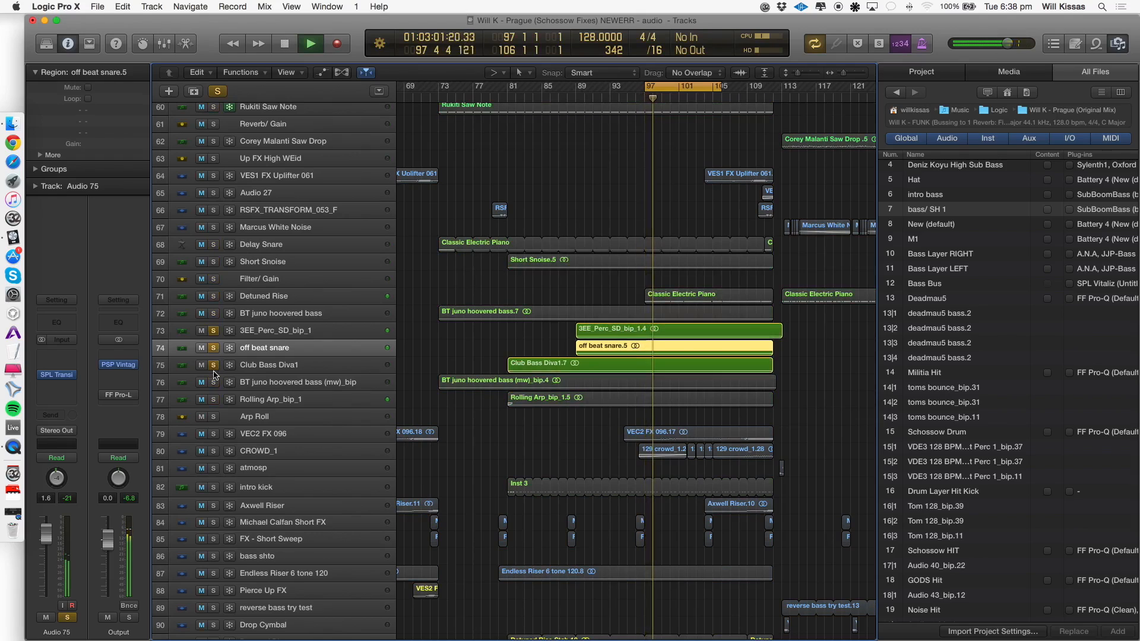
left_click(213, 382)
left_click(213, 400)
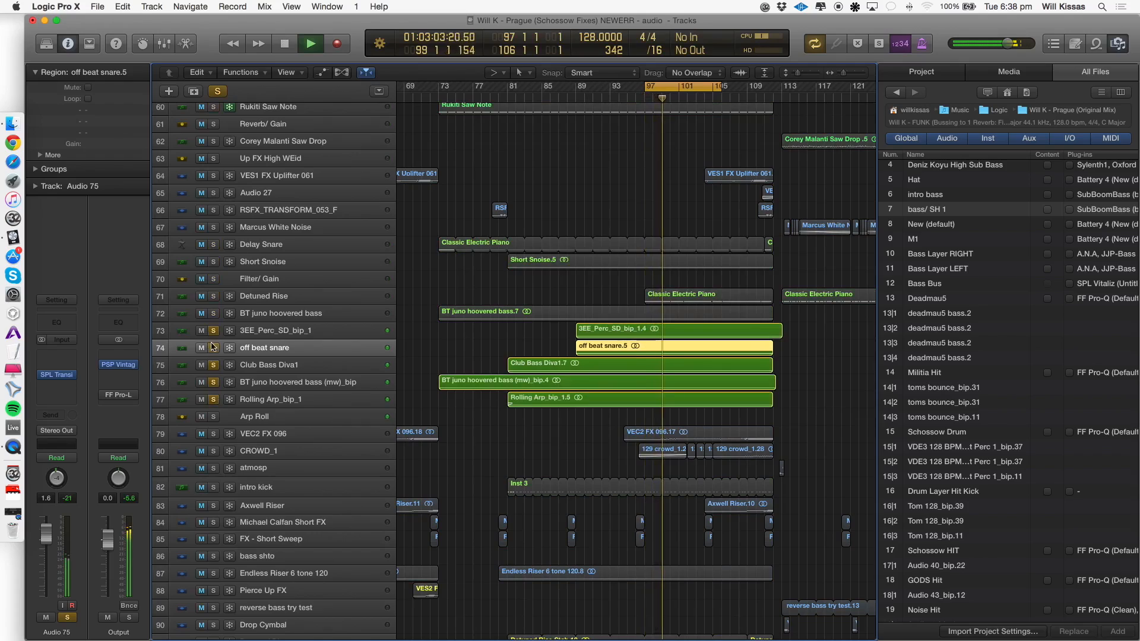
Add BT juno hoovered bass, Short Snoise and Delay Snare to the soloed layers and select the Short Snoise track.
left_click(213, 313)
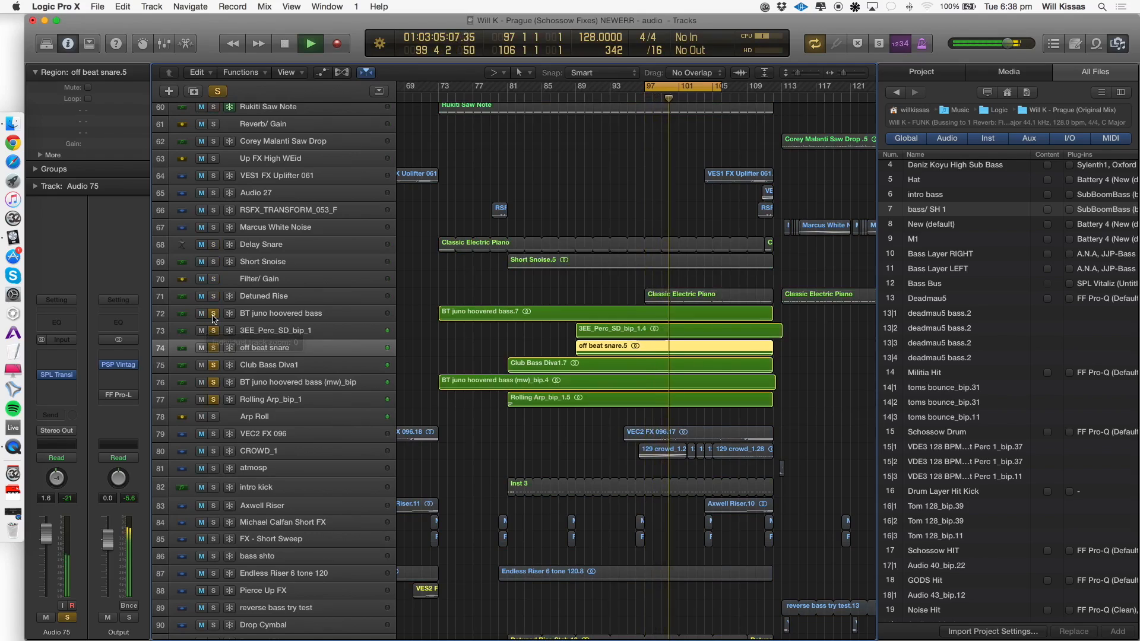
left_click(213, 262)
left_click(213, 244)
left_click(303, 269)
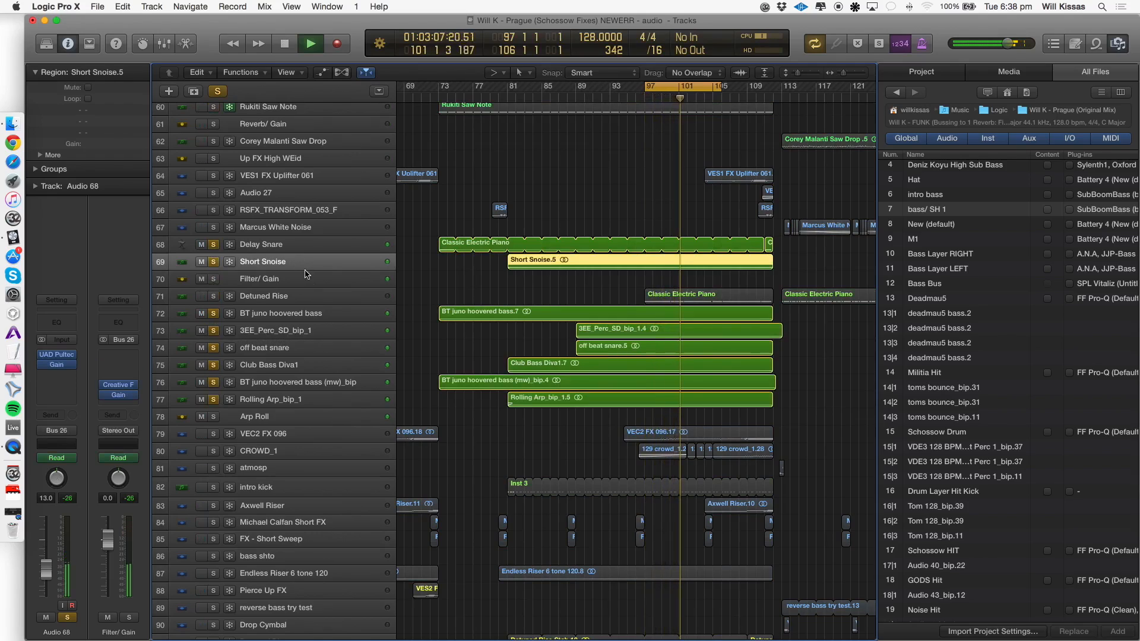
Add VEC2 FX 096, CROWD_1 and intro kick to the soloed layers and replay the loop from bar 97.
left_click(267, 434)
left_click(213, 434)
left_click(213, 451)
left_click(265, 452)
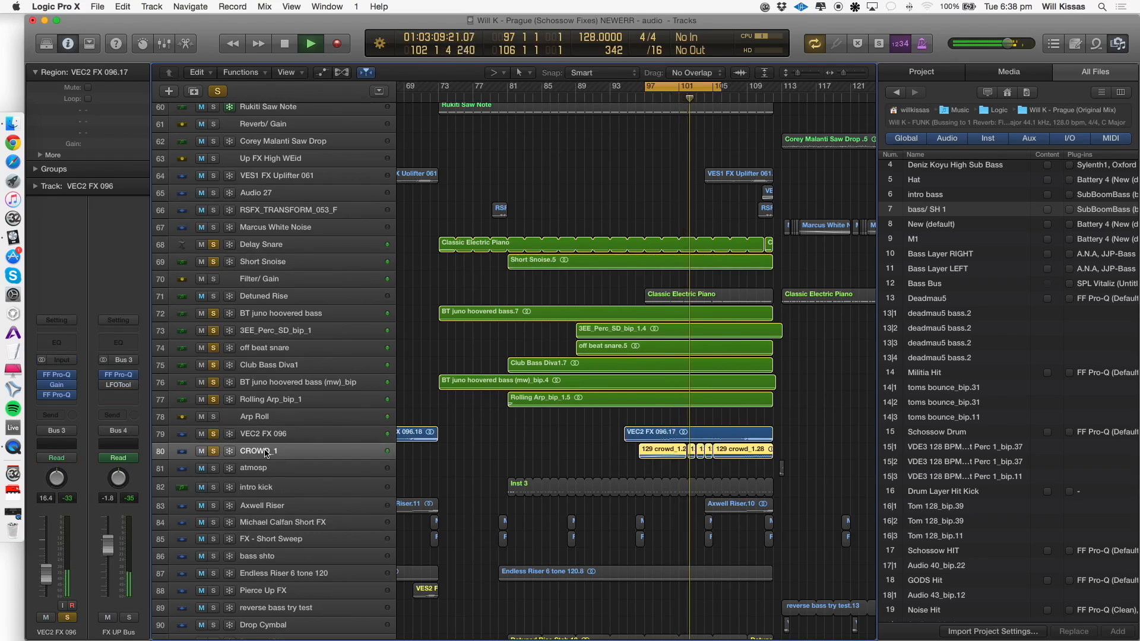
left_click(214, 487)
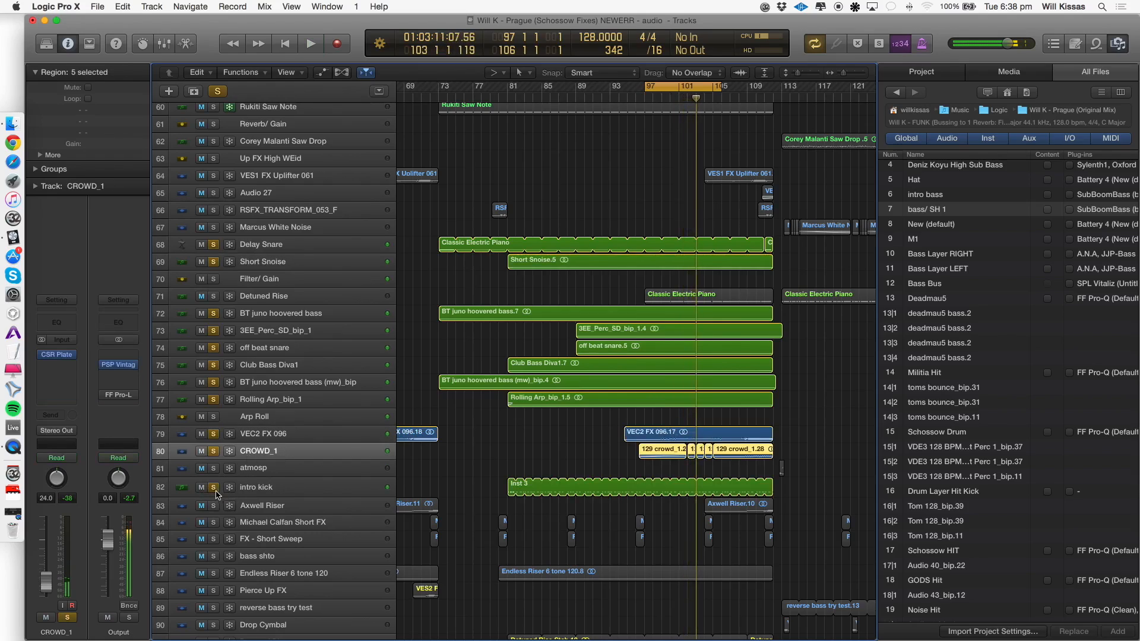
key("space")
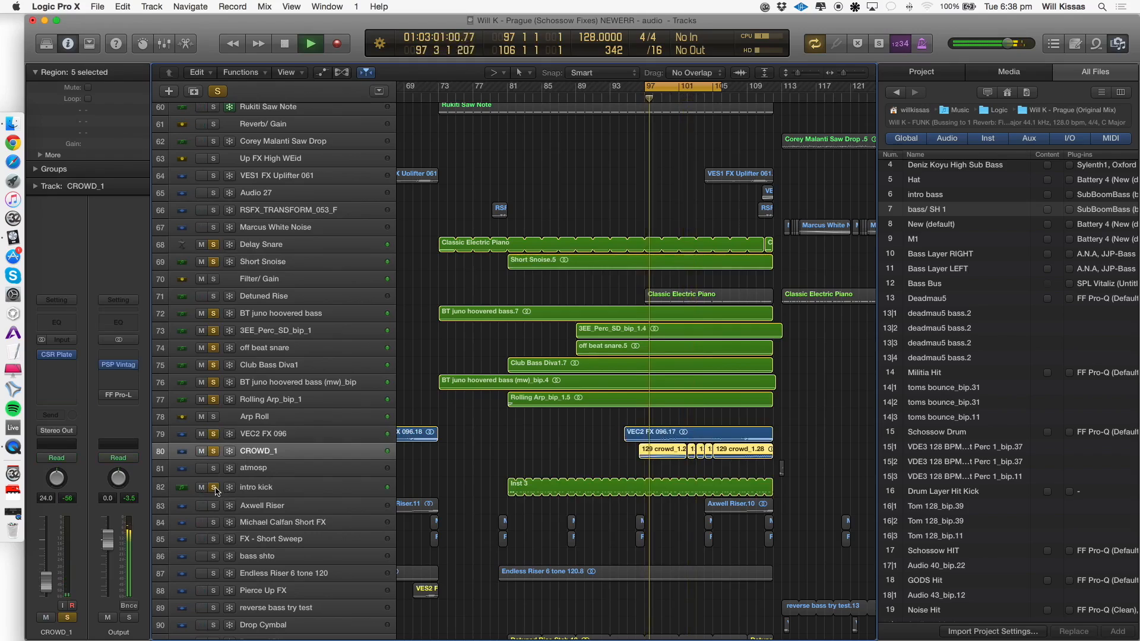
Stop playback, solo only the intro kick track and select it to show its effect chain.
key("space")
left_click(213, 487, "alt")
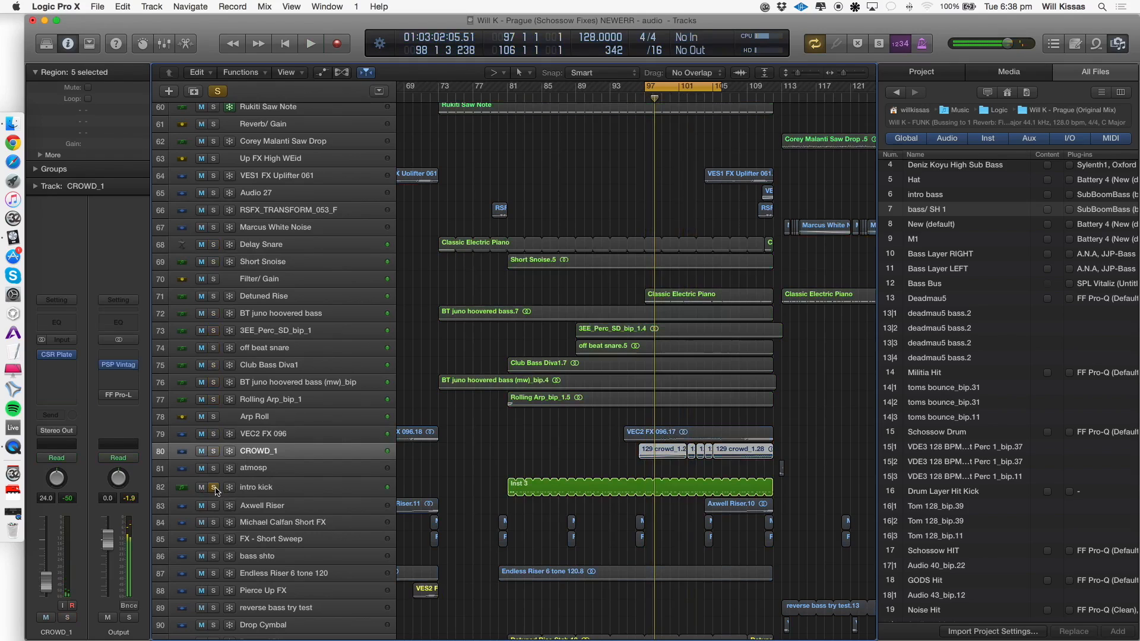
left_click(260, 488)
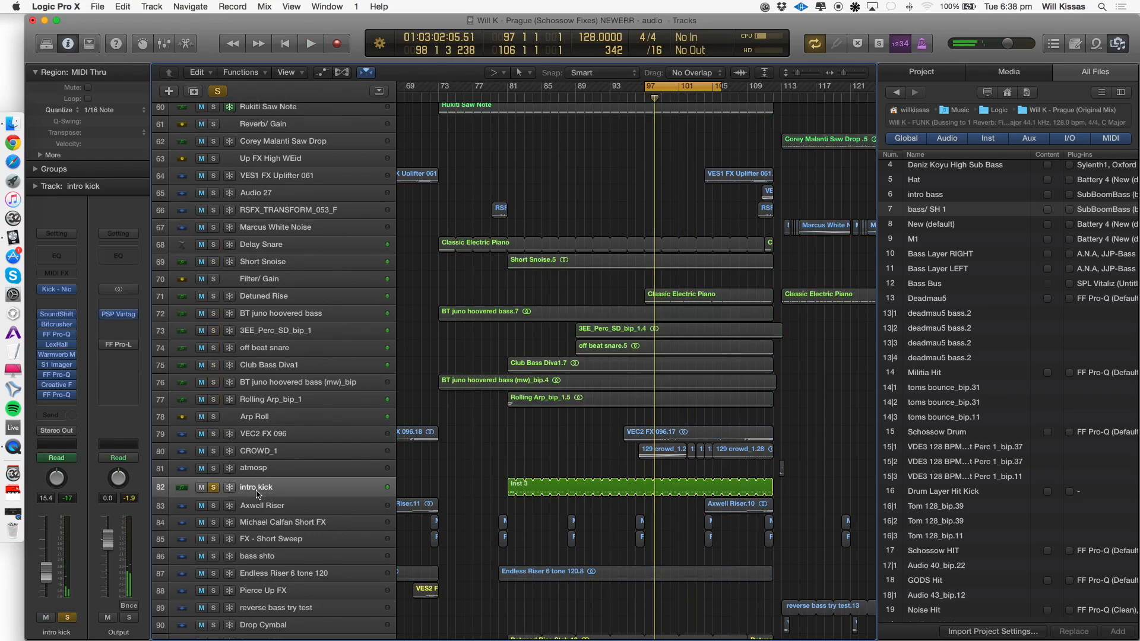
Expand all automation lanes of the intro kick track, examine its Bitcrusher, reverb mix and imager curves, and hide the automation again.
scroll(273, 492, "left", 1)
key("a")
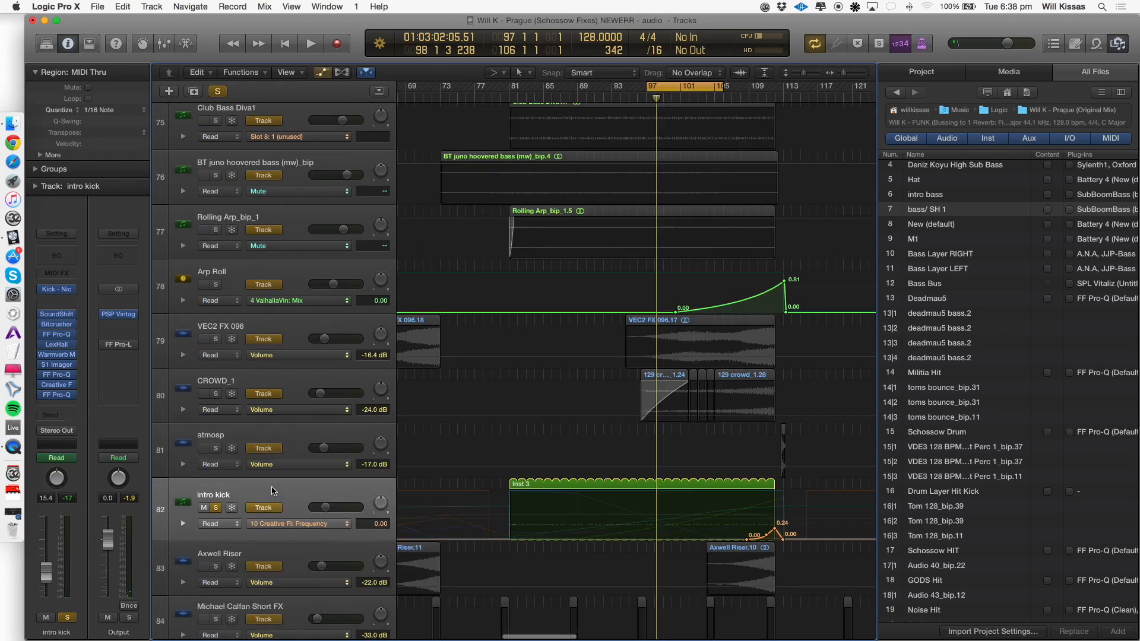
left_click(182, 523, "alt")
scroll(185, 525, "down", 10)
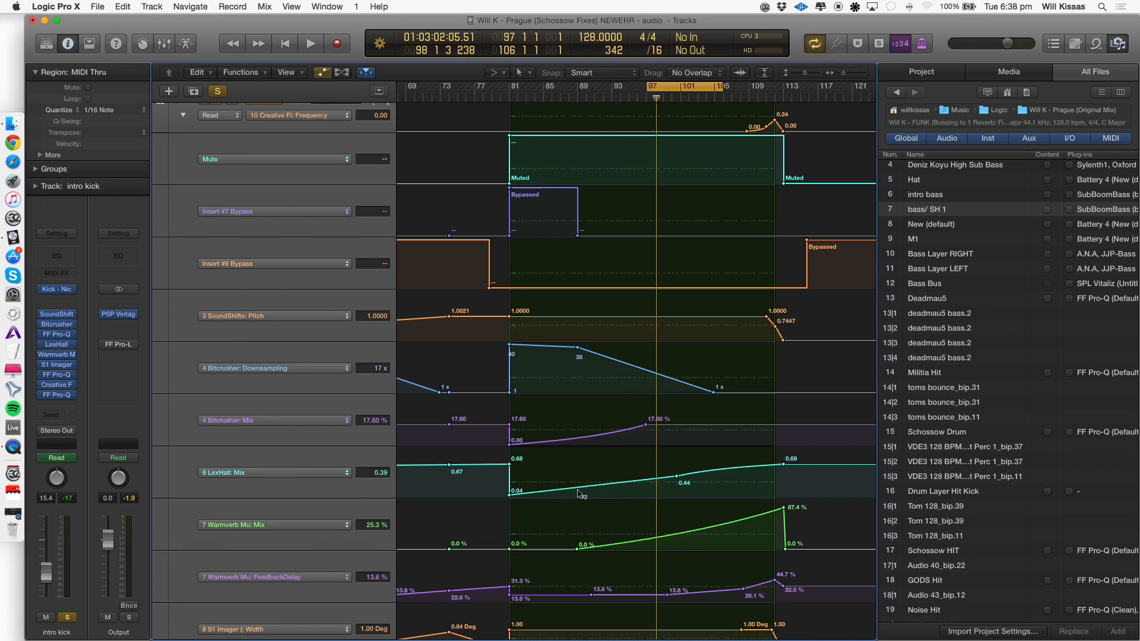
scroll(790, 472, "down", 2)
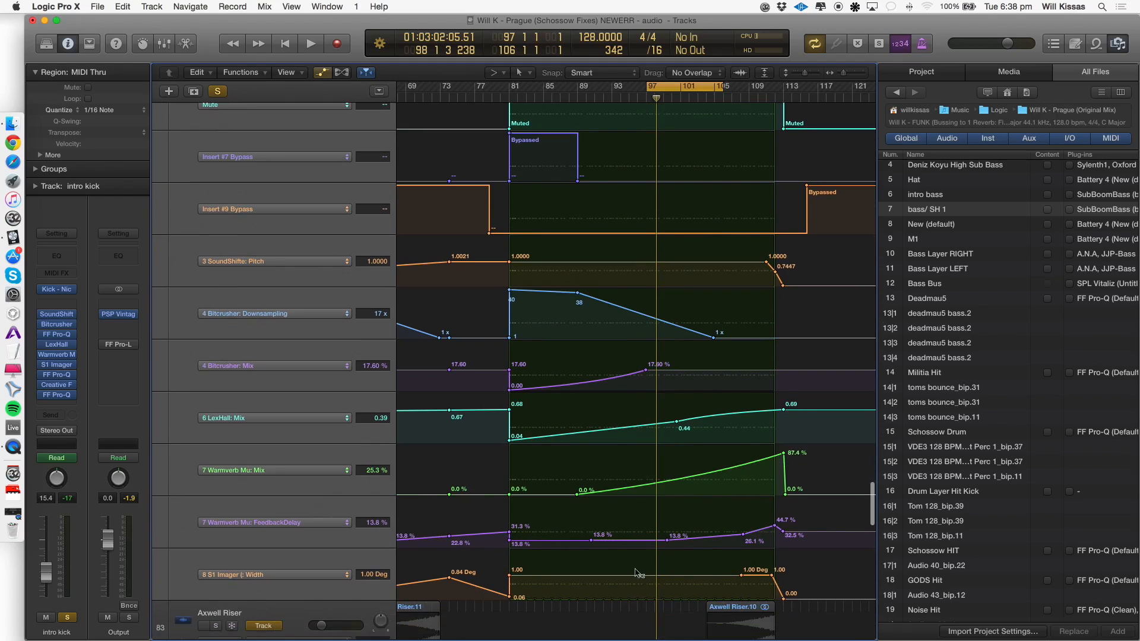
key("a")
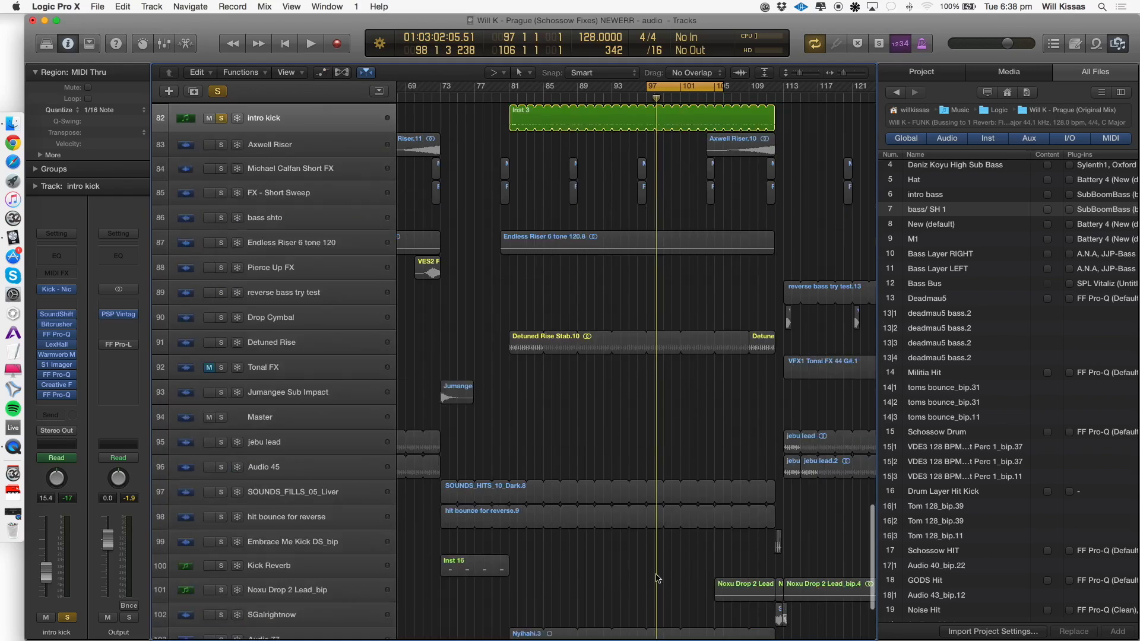
scroll(530, 443, "up", 10)
scroll(530, 443, "up", 2)
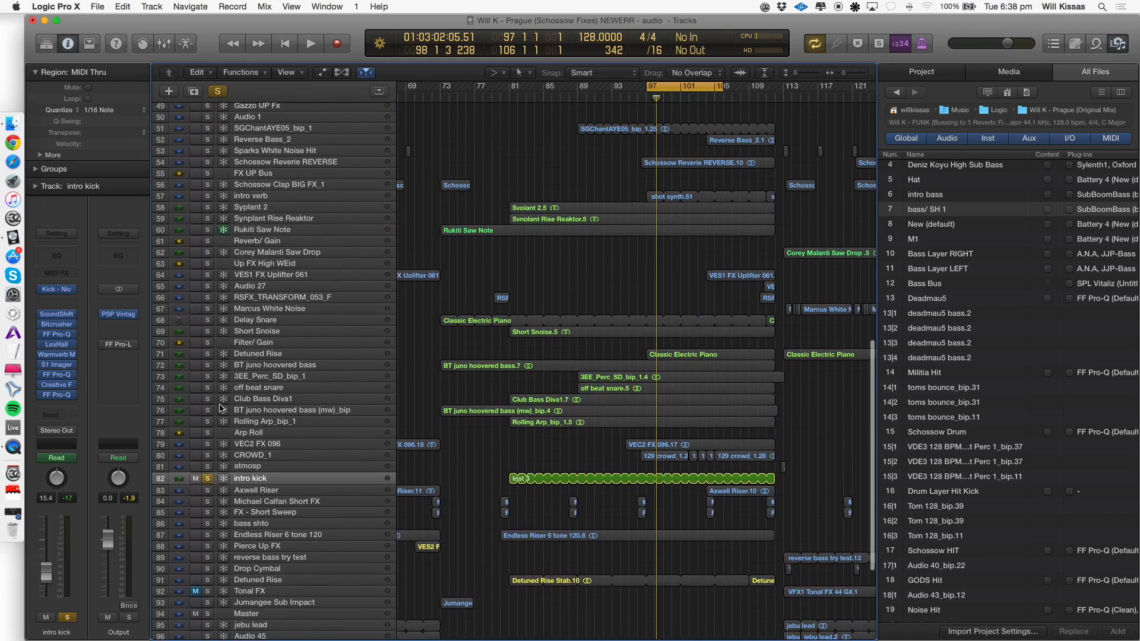
Clear all track solos and view the effect chains of Endless Riser 6 tone 120, Detuned Rise and SOUNDS_FILLS_05_Liver, playing the full mix.
left_click_drag(207, 466, 204, 328)
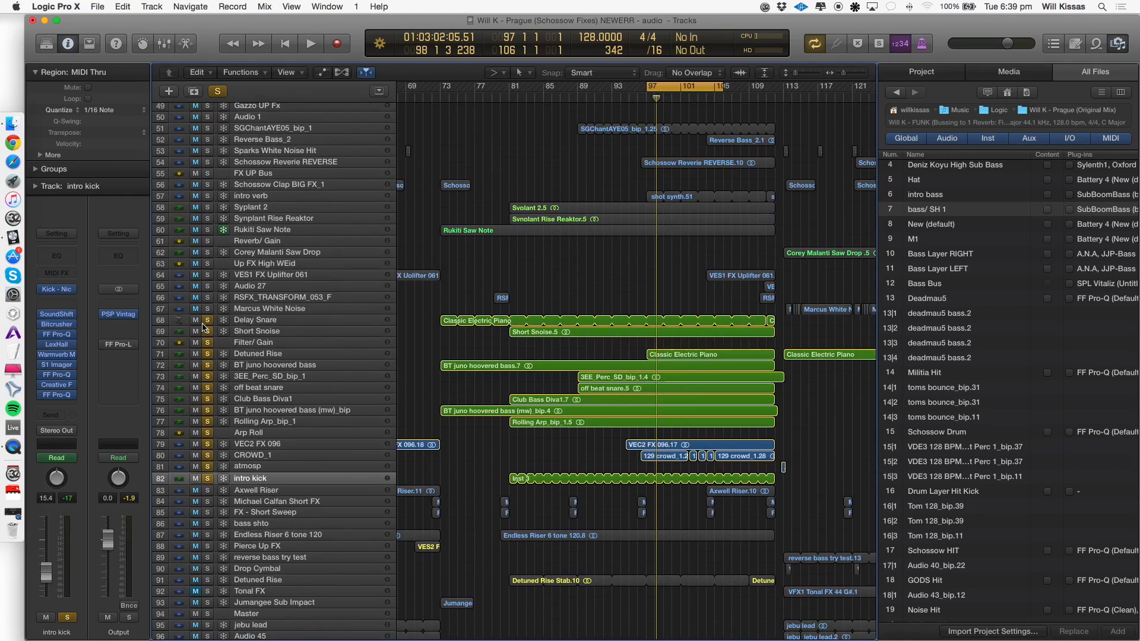
left_click(207, 455)
left_click(277, 537)
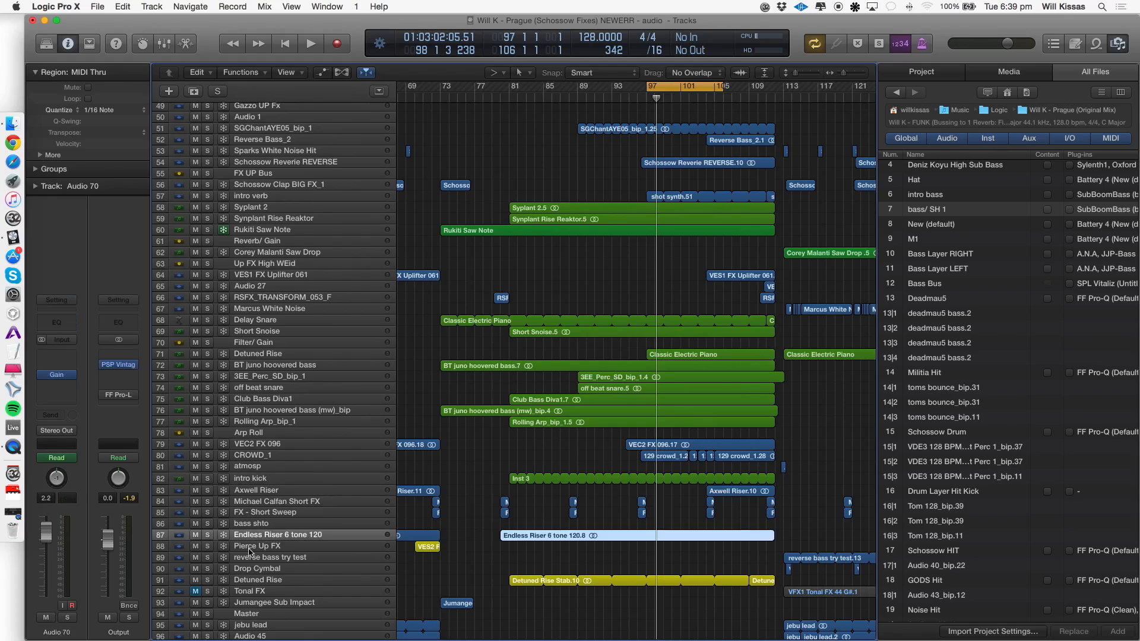
left_click(244, 579)
scroll(240, 573, "down", 2)
scroll(247, 520, "down", 3)
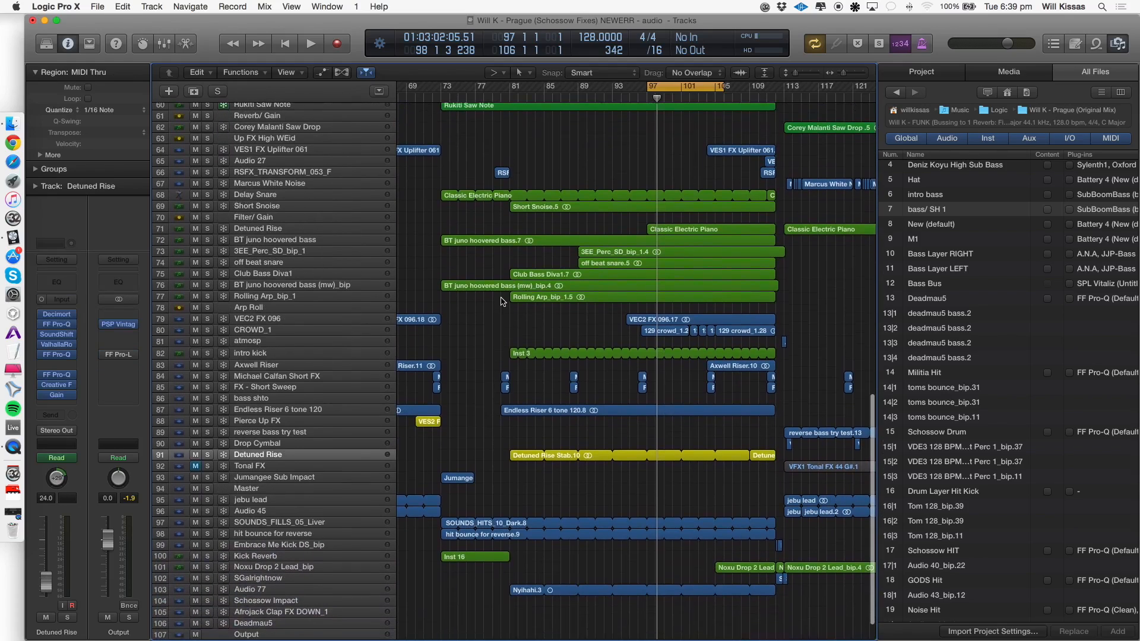
left_click(246, 521)
key("space")
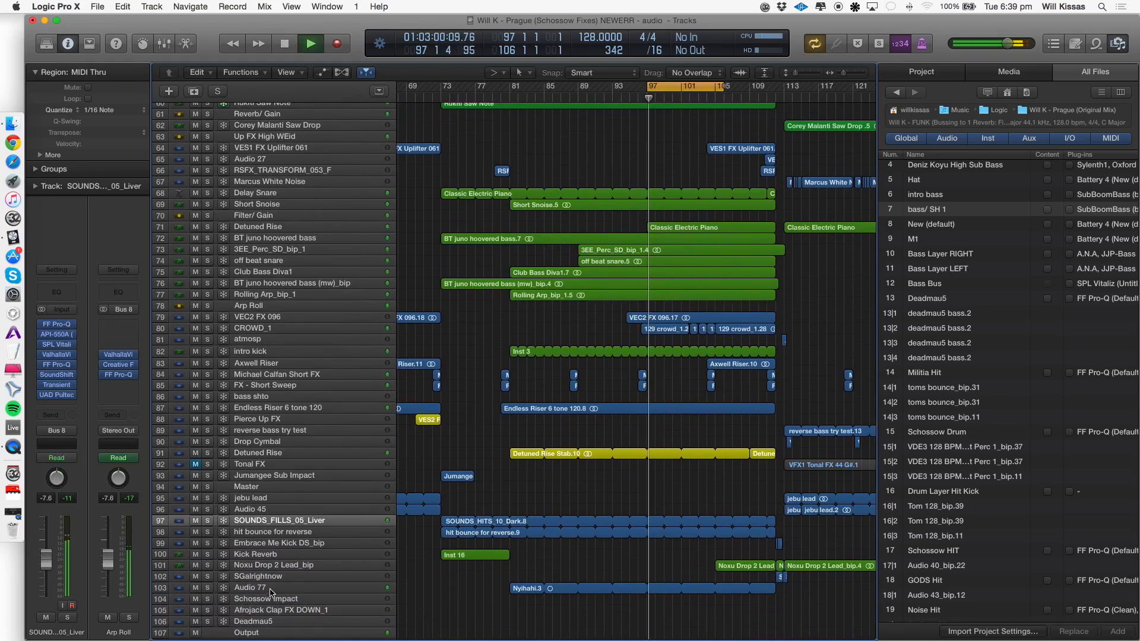
Solo the Audio 77 track and set the cycle range to bars 93–101.
left_click(207, 587)
key("super+Right")
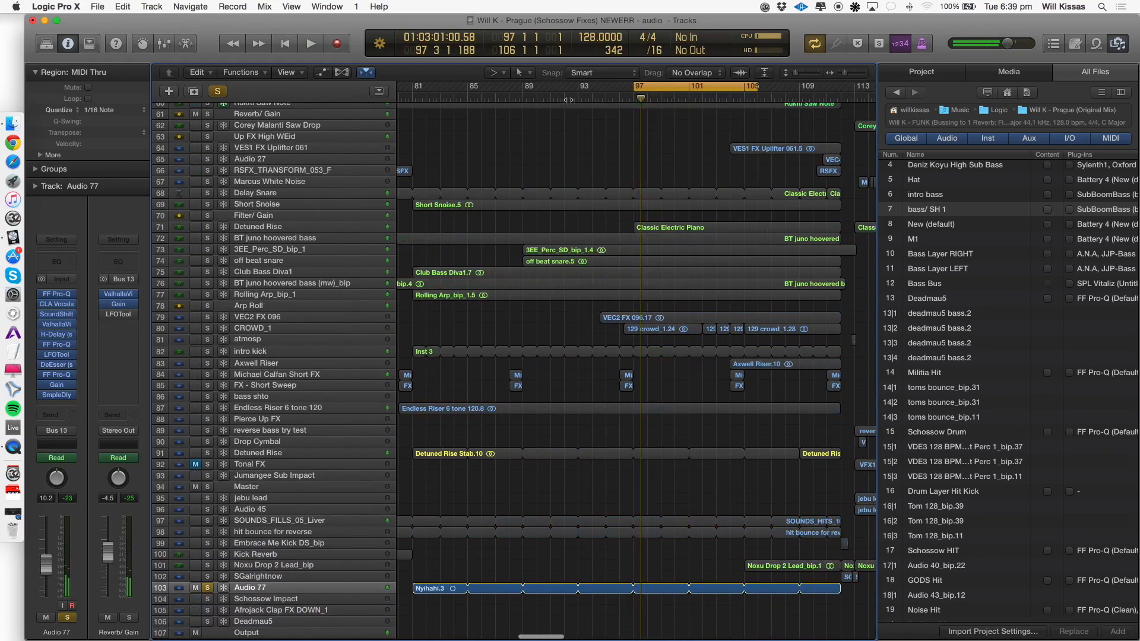
left_click_drag(591, 87, 689, 86)
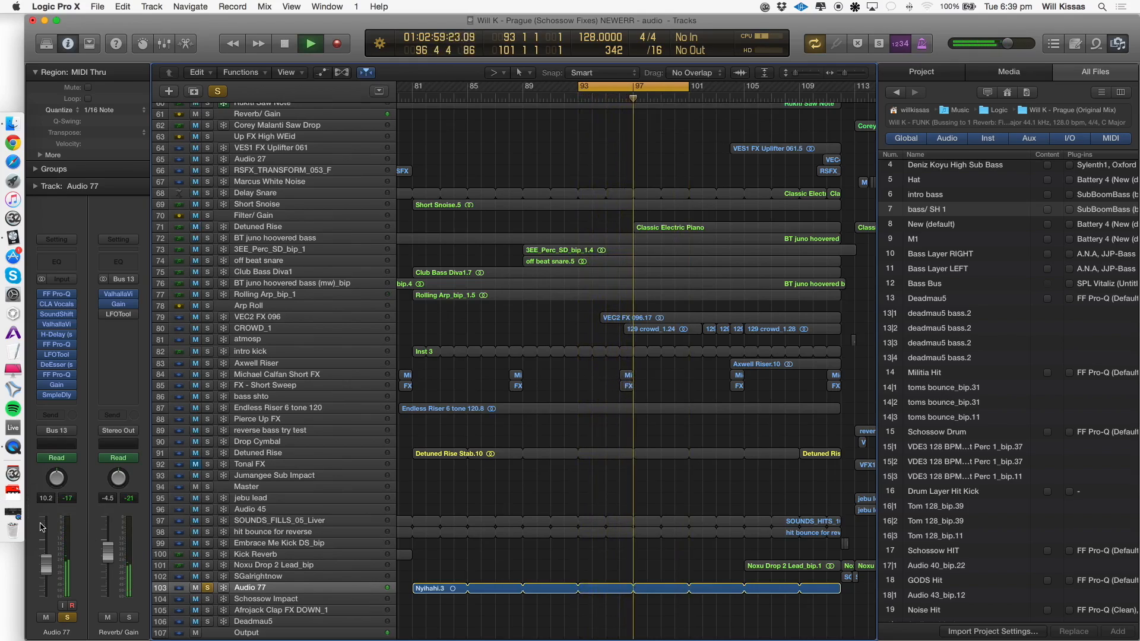
Bypass every insert on Audio 77 except LFOTool and play the loop to hear the dry sound.
key("space")
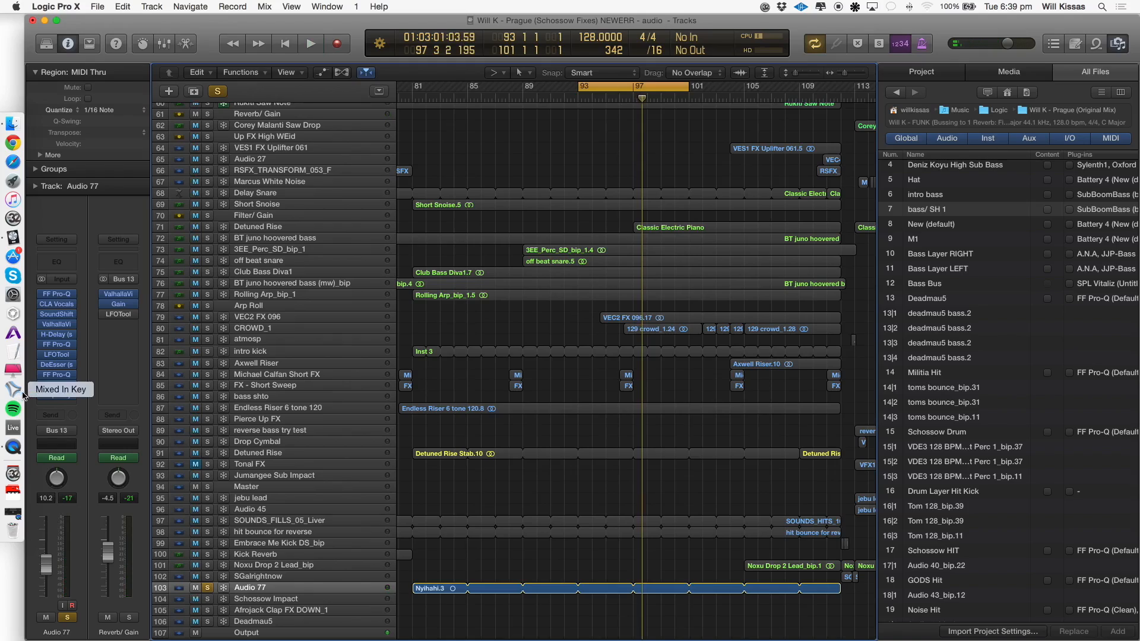
key("space")
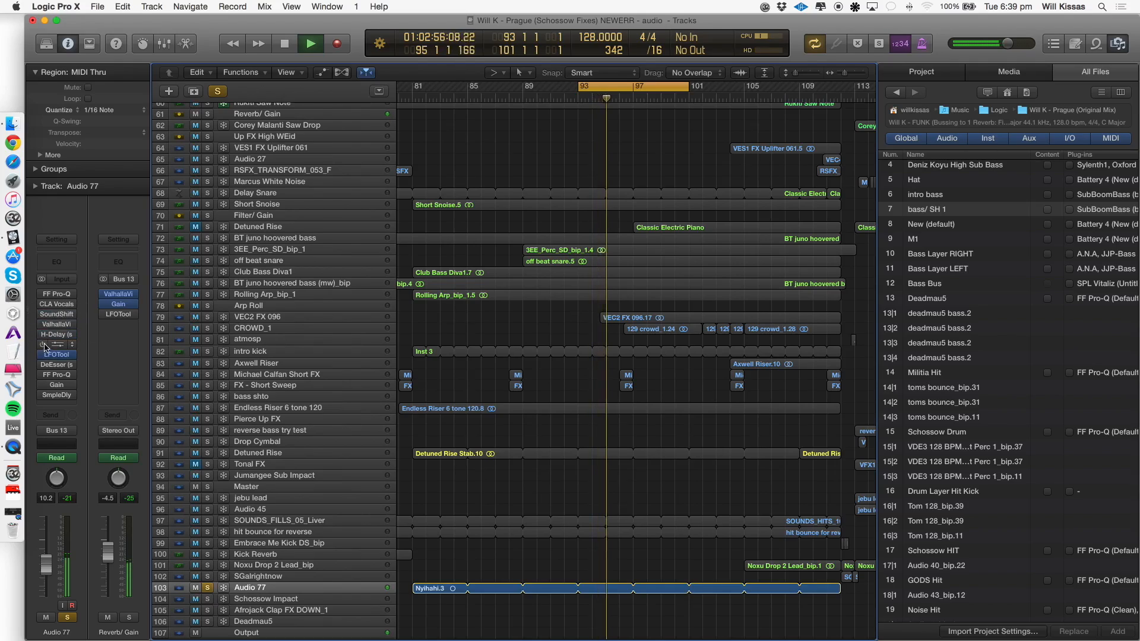
key("space")
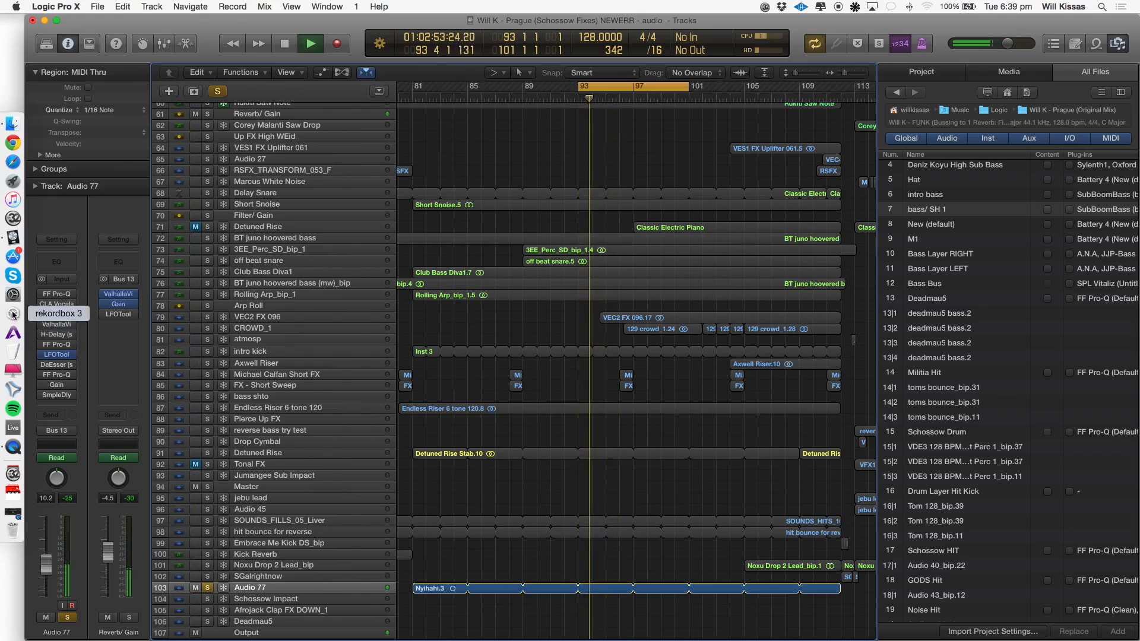
Turn on Audio 77's first FF Pro-Q insert, view its EQ curve, and turn on the SoundShift insert.
left_click(46, 293)
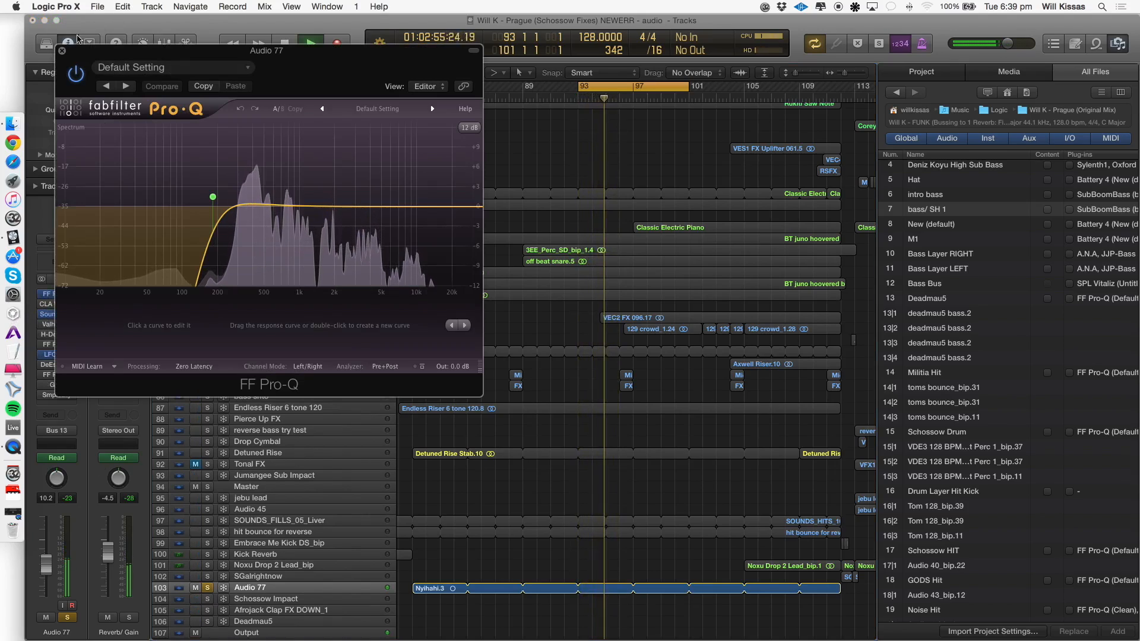
left_click(62, 50)
left_click(72, 314)
left_click(45, 315)
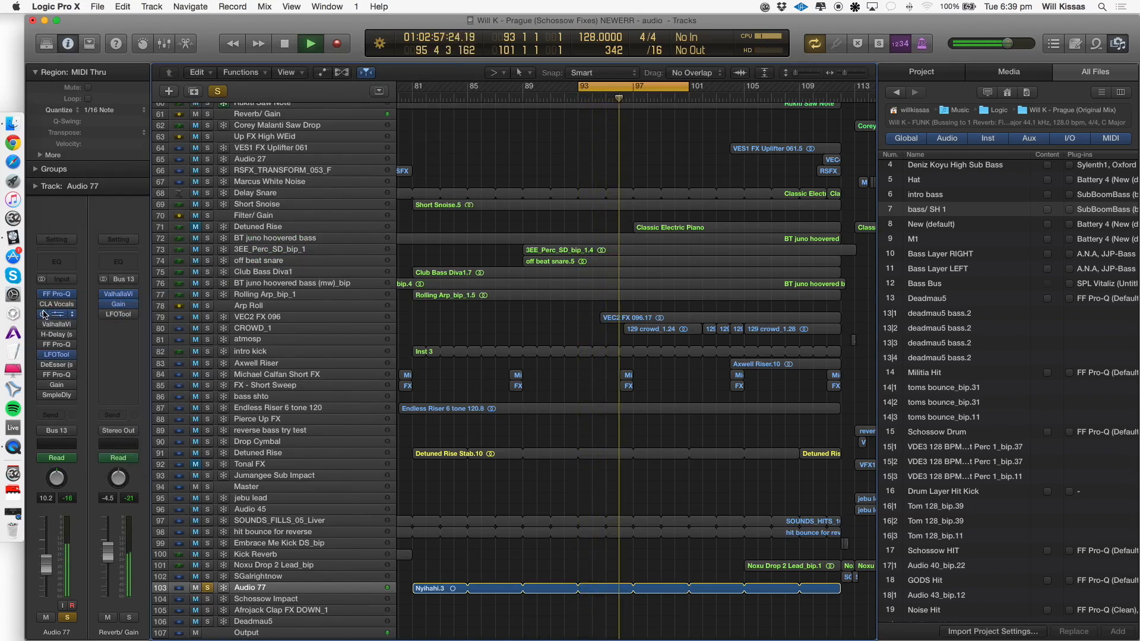
Turn on the CLA Vocals insert on Audio 77 and view its Body Double settings.
left_click(55, 304)
left_click_drag(64, 52, 203, 82)
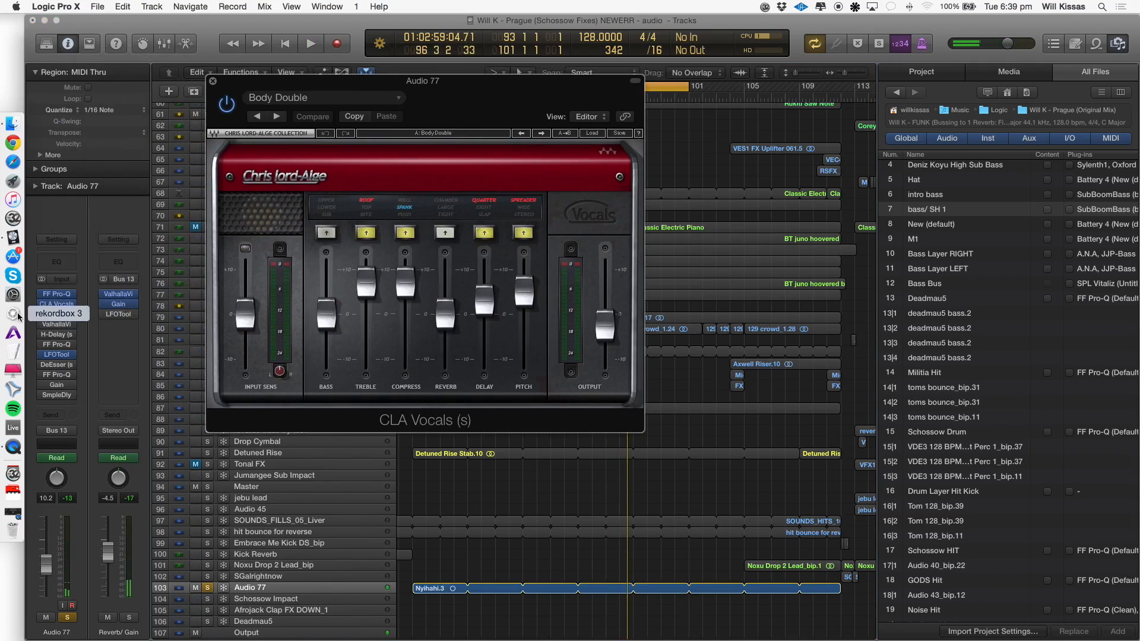
left_click(214, 82)
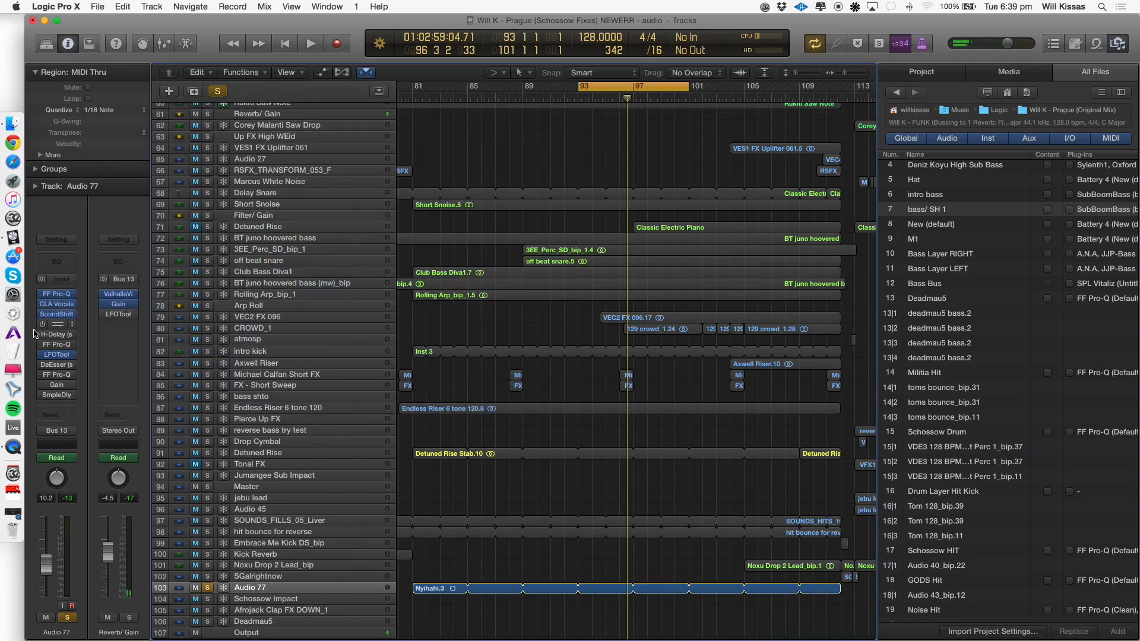
Turn on Audio 77's ValhallaVi insert while the loop plays and briefly view its settings, keeping the Library hidden.
left_click(33, 330)
left_click(34, 325)
key("space")
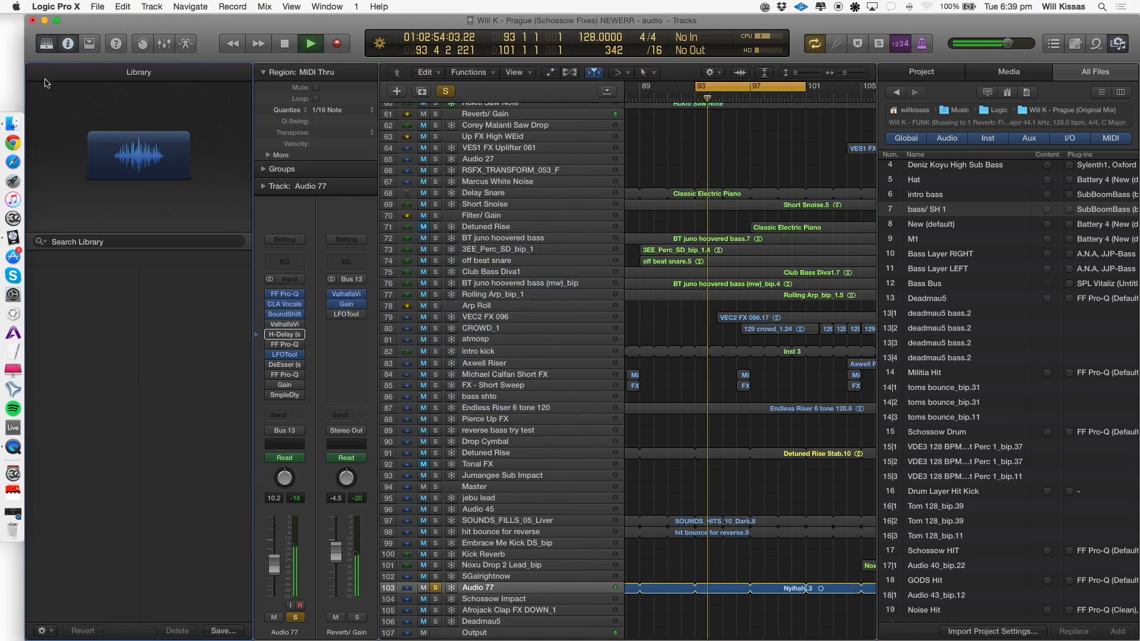
left_click(47, 44)
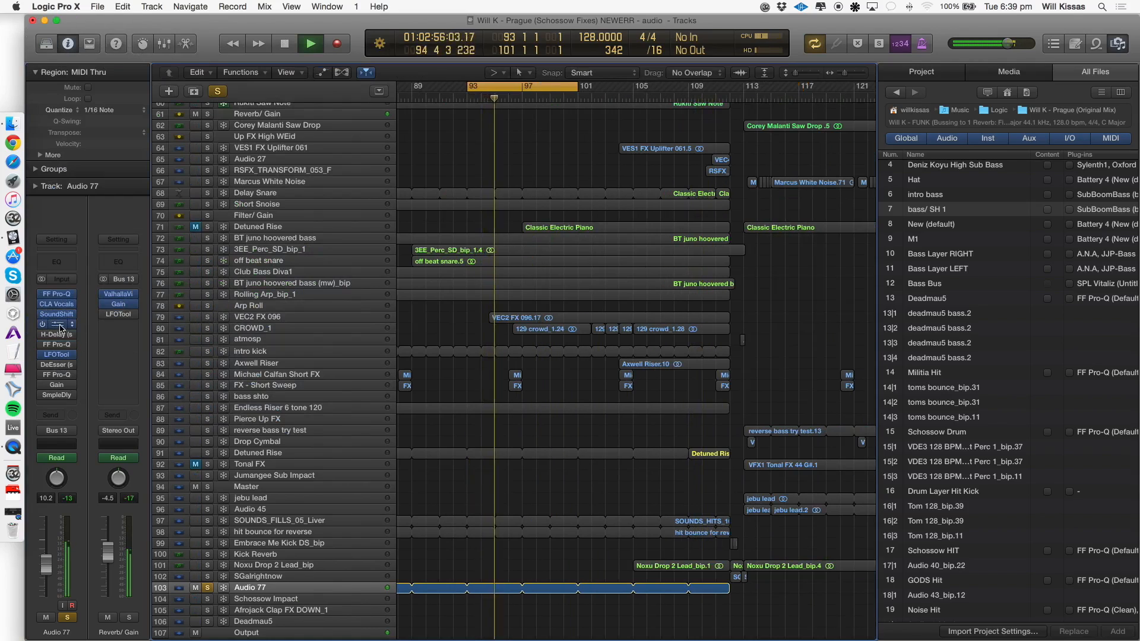
left_click(59, 326)
left_click(61, 53)
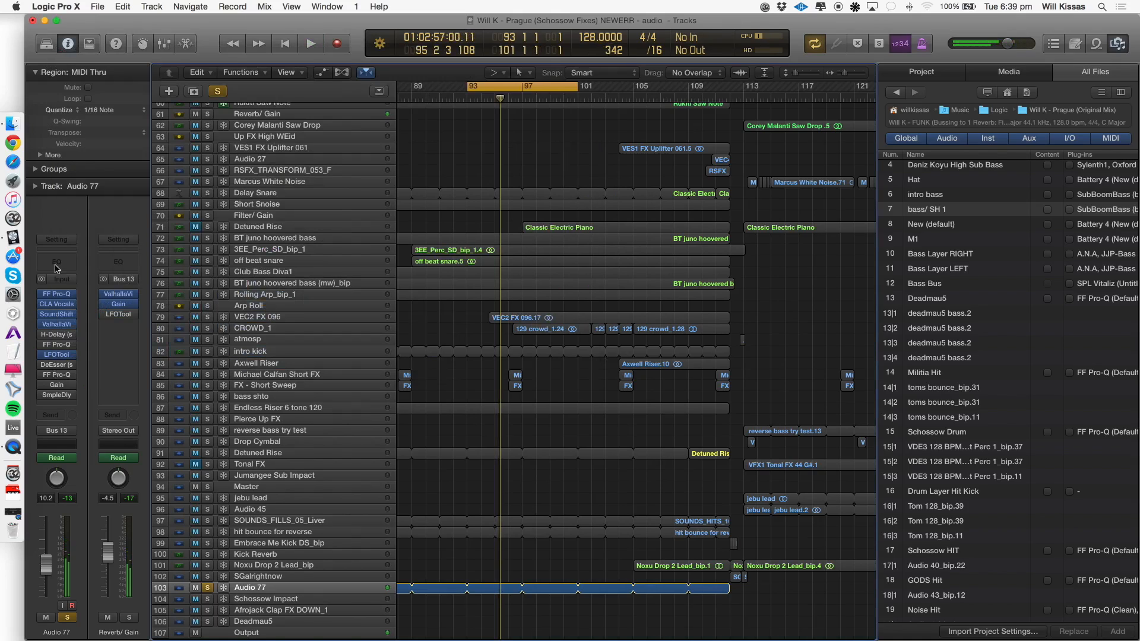
Turn on Audio 77's H-Delay and second FF Pro-Q inserts, view their settings, and dismiss the System Overload alert.
left_click(58, 334)
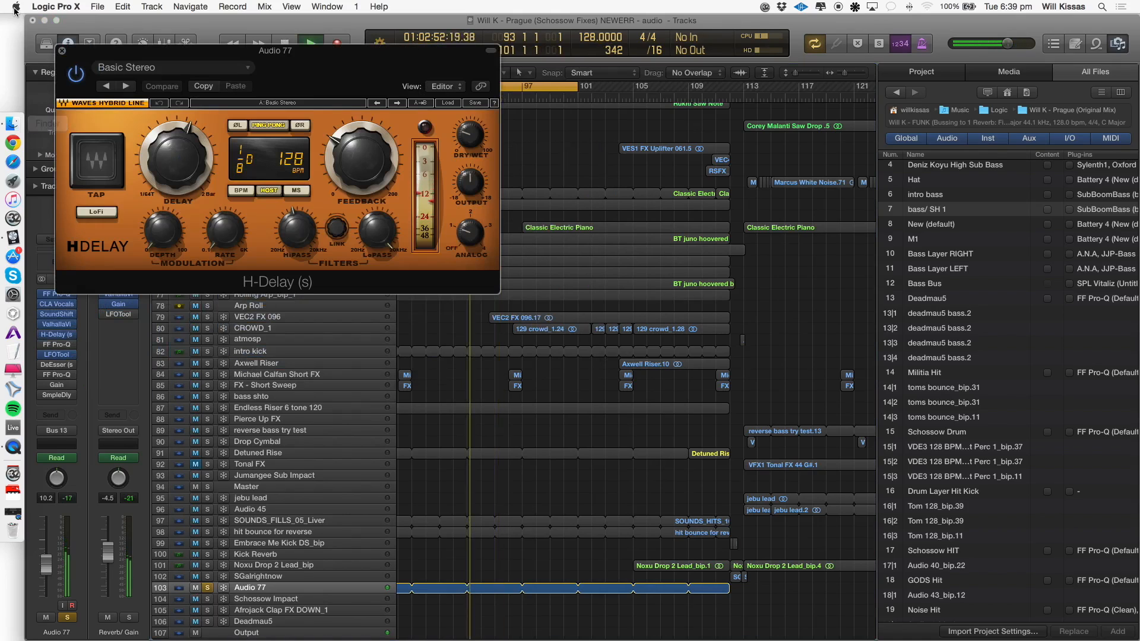
left_click(62, 50)
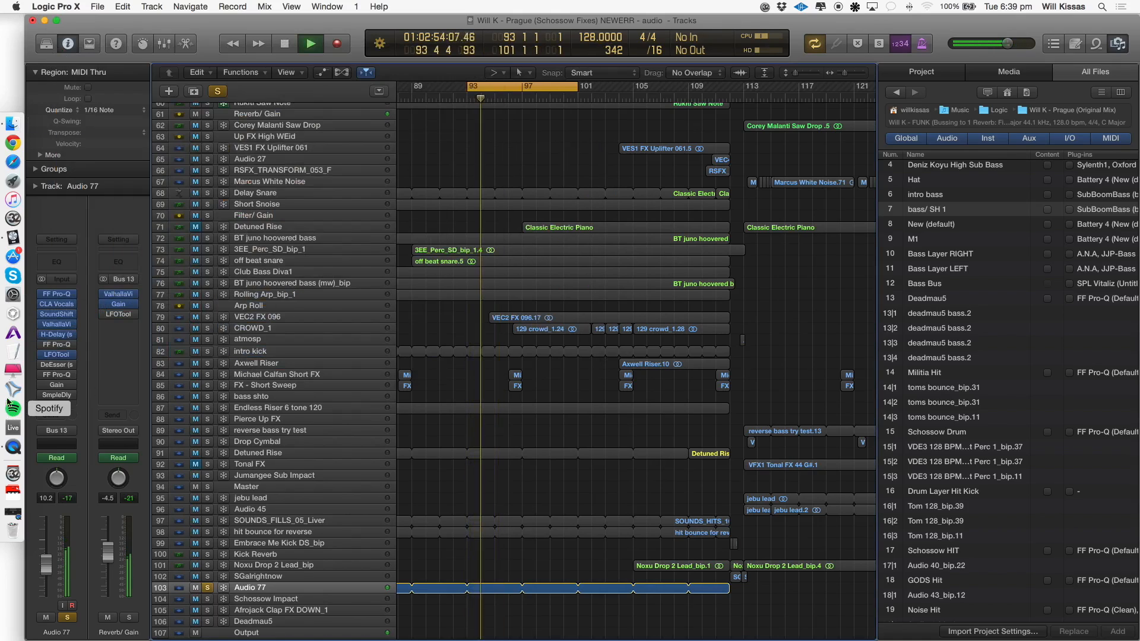
left_click(49, 345)
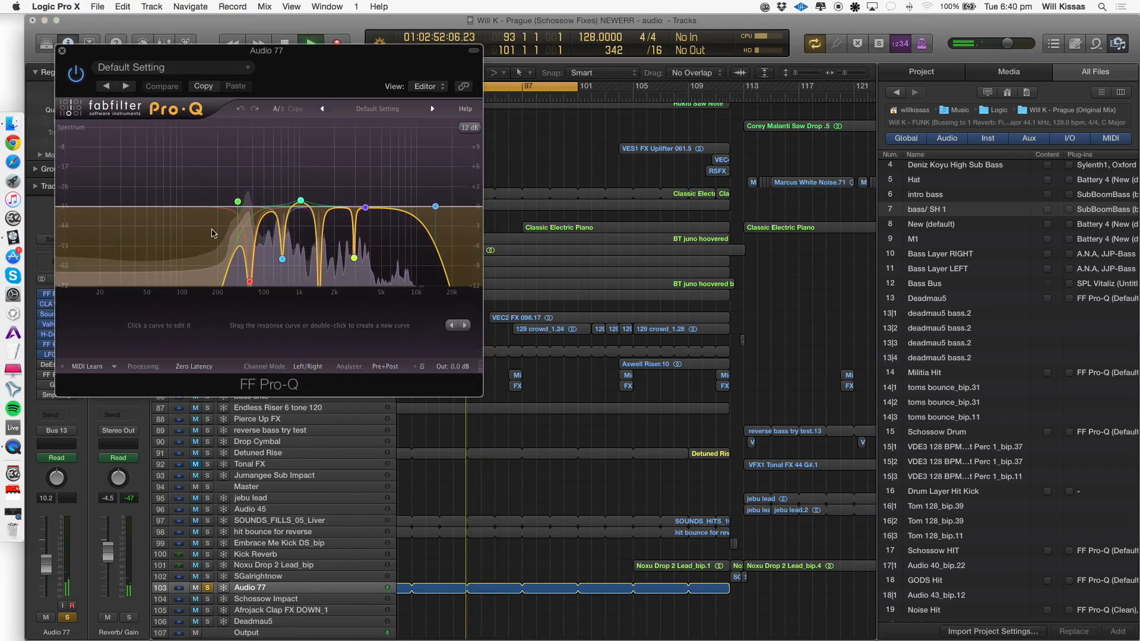
left_click(354, 258)
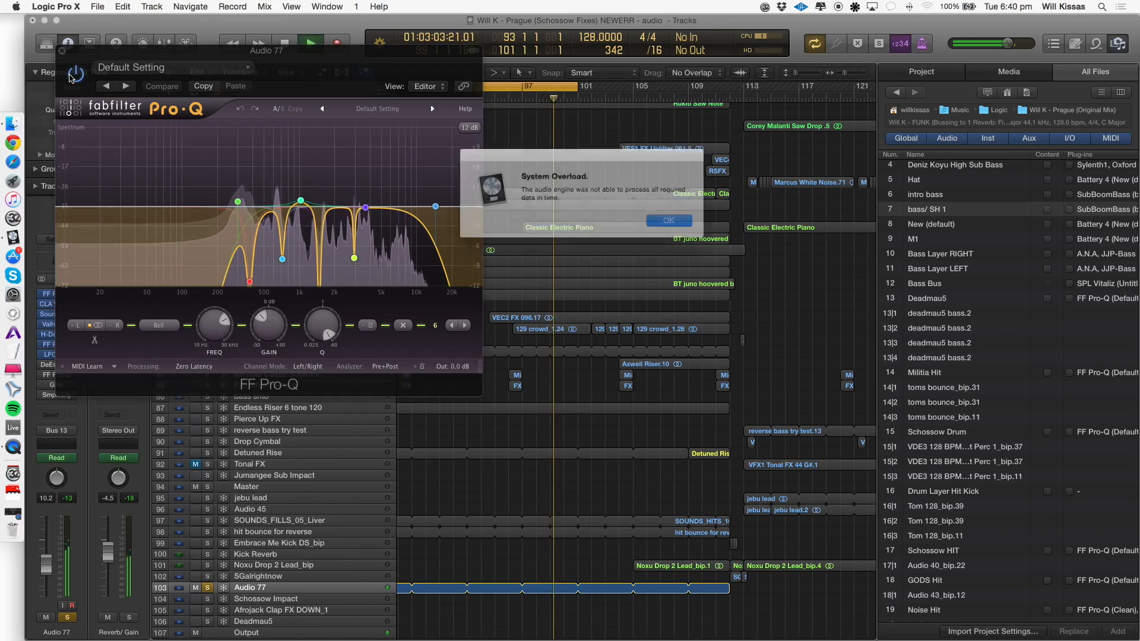
key("Return")
left_click(61, 51)
key("space")
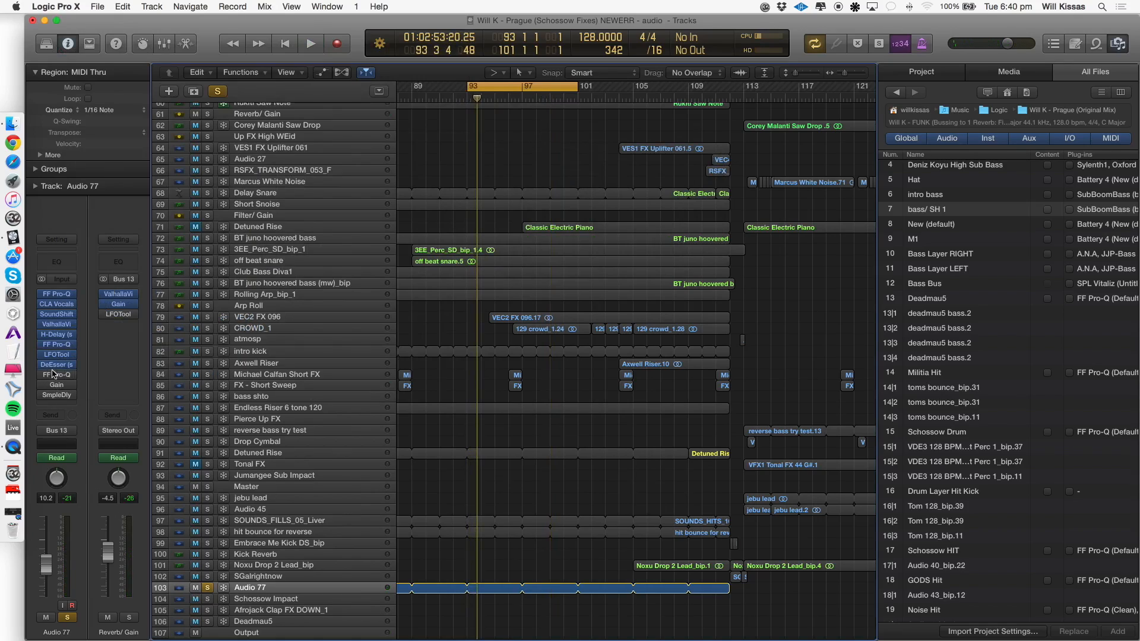
Turn on Audio 77's DeEsser insert and briefly play the loop with it active.
left_click(56, 364)
key("space")
key("space")
left_click(62, 51)
key("space")
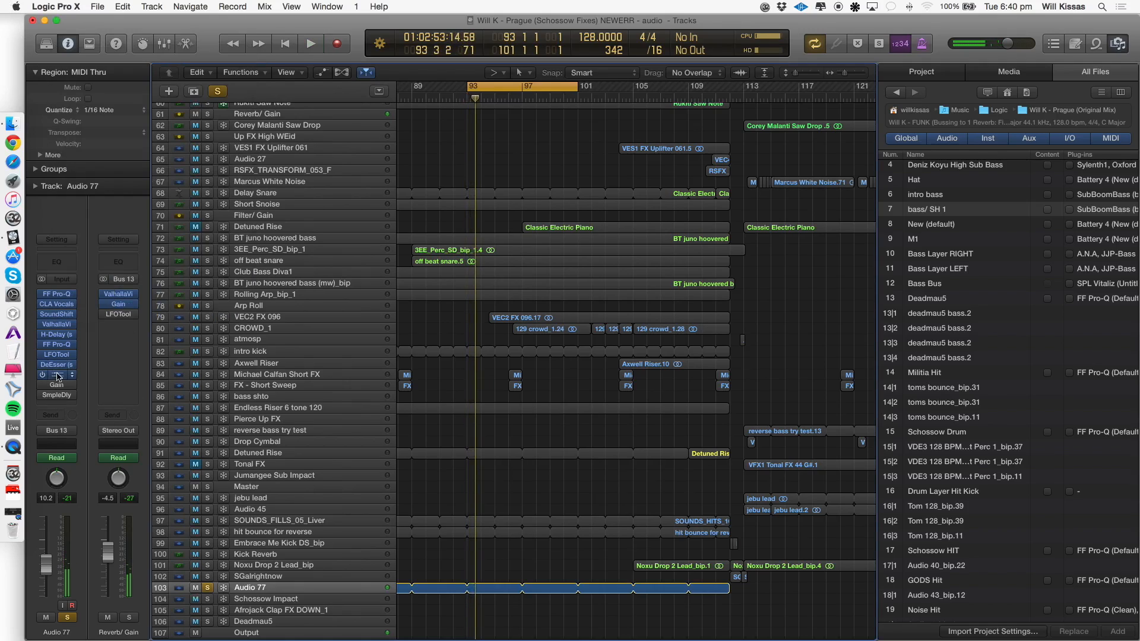
Turn on Audio 77's third FF Pro-Q, Gain and SmplDly inserts, and view the Sample Delay settings during playback.
left_click(56, 374)
left_click(62, 50)
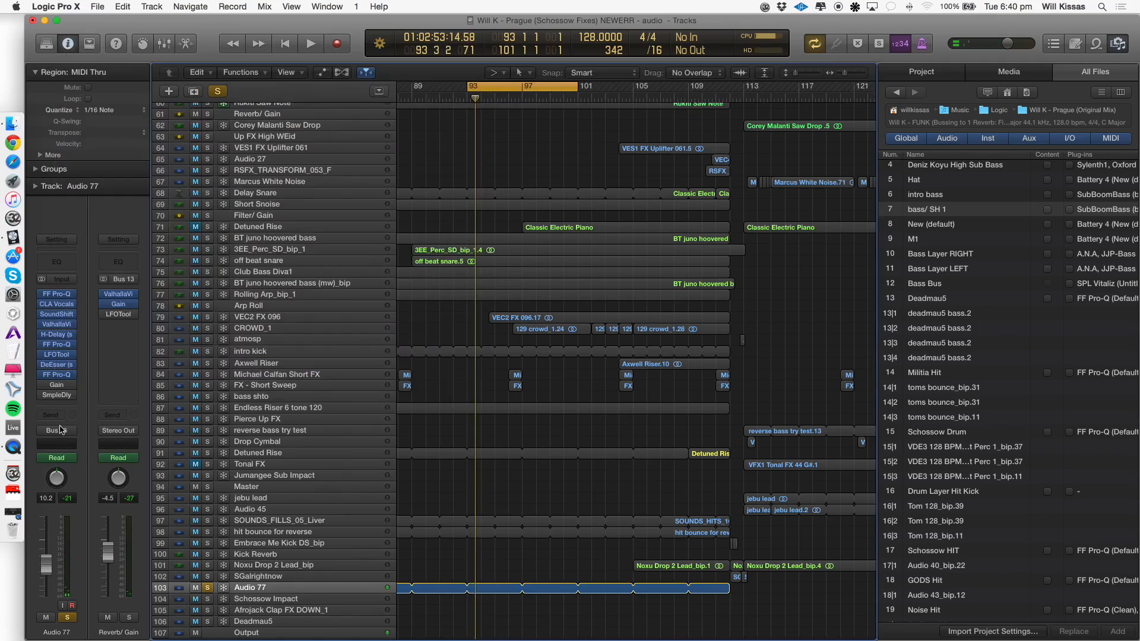
left_click(60, 399)
key("space")
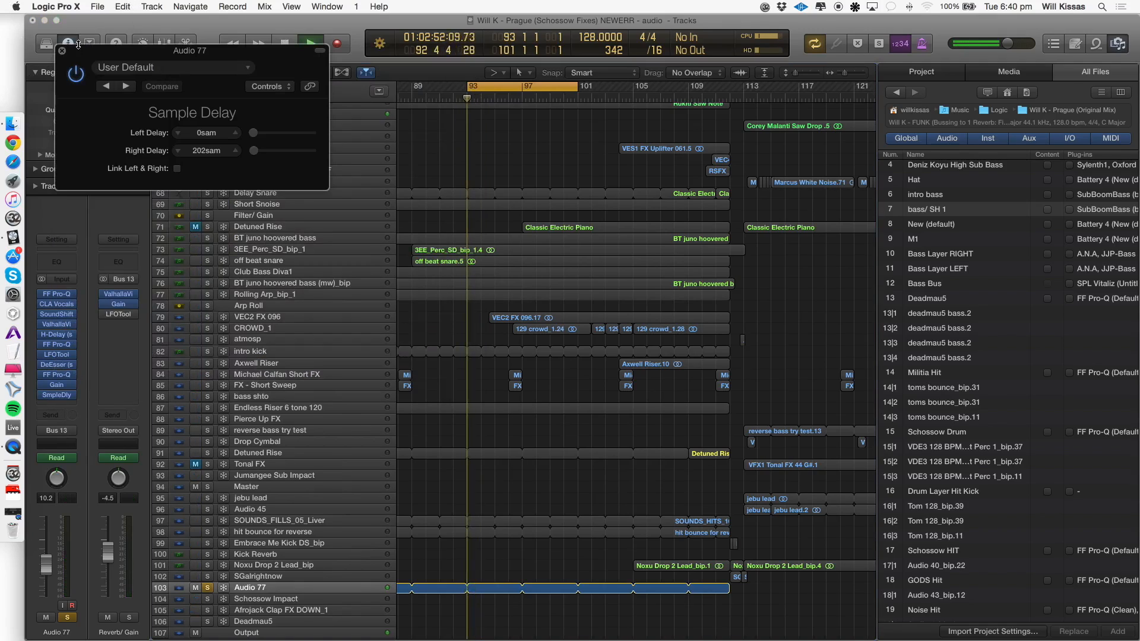
left_click(62, 50)
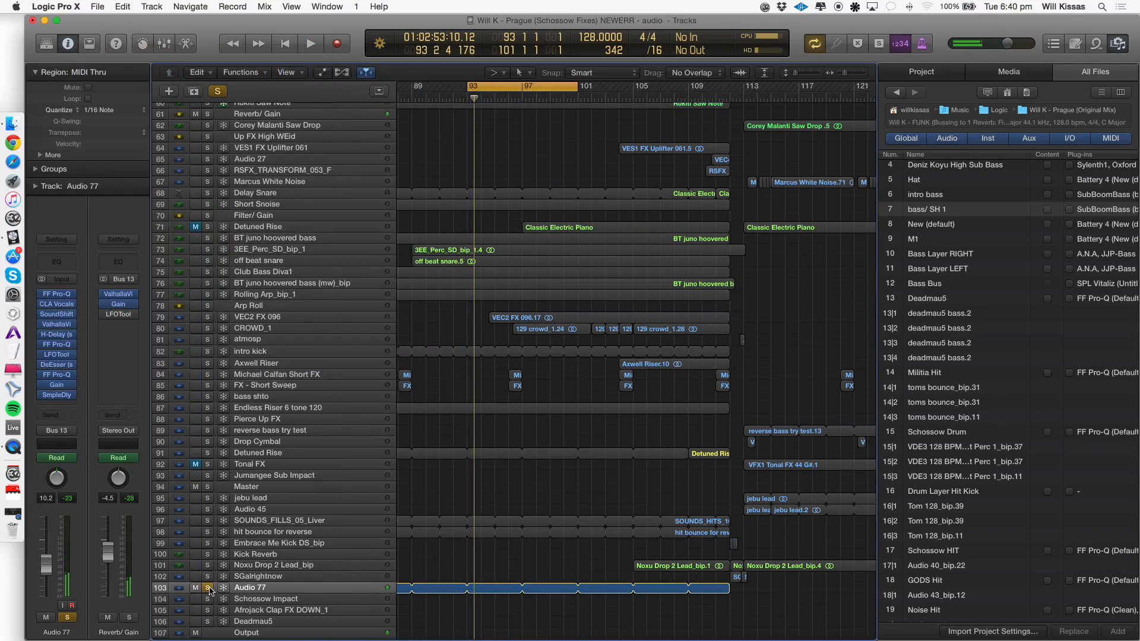
Unsolo Audio 77 and set the cycle range from bar 97 to bar 123.
left_click(209, 588)
key("space")
scroll(551, 398, "up", 15)
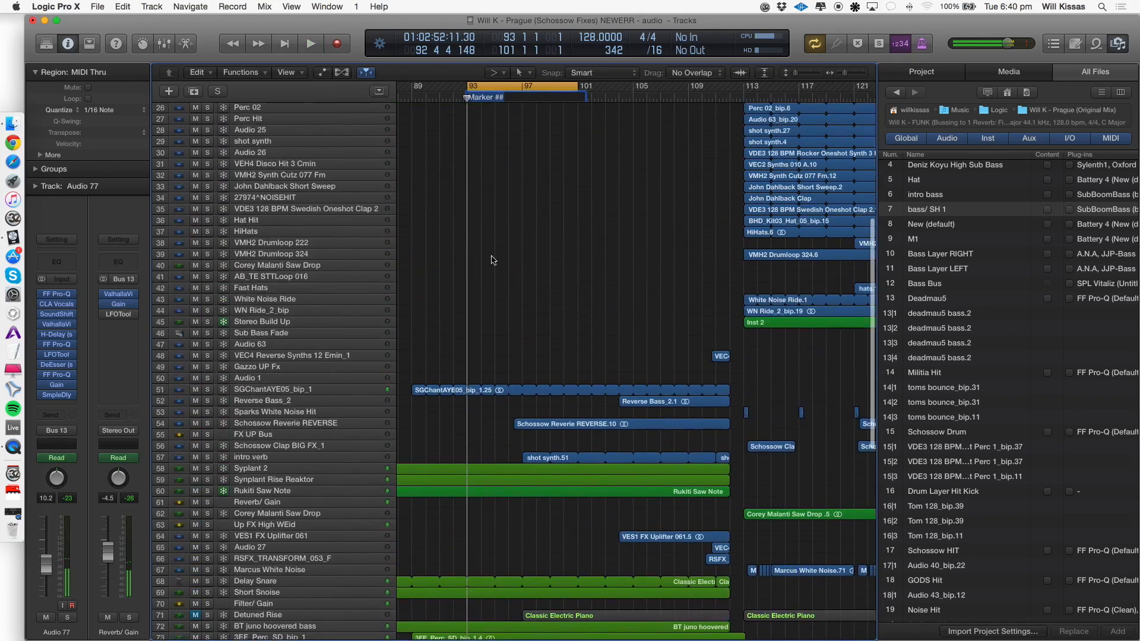
left_click(514, 85)
scroll(610, 324, "up", 10)
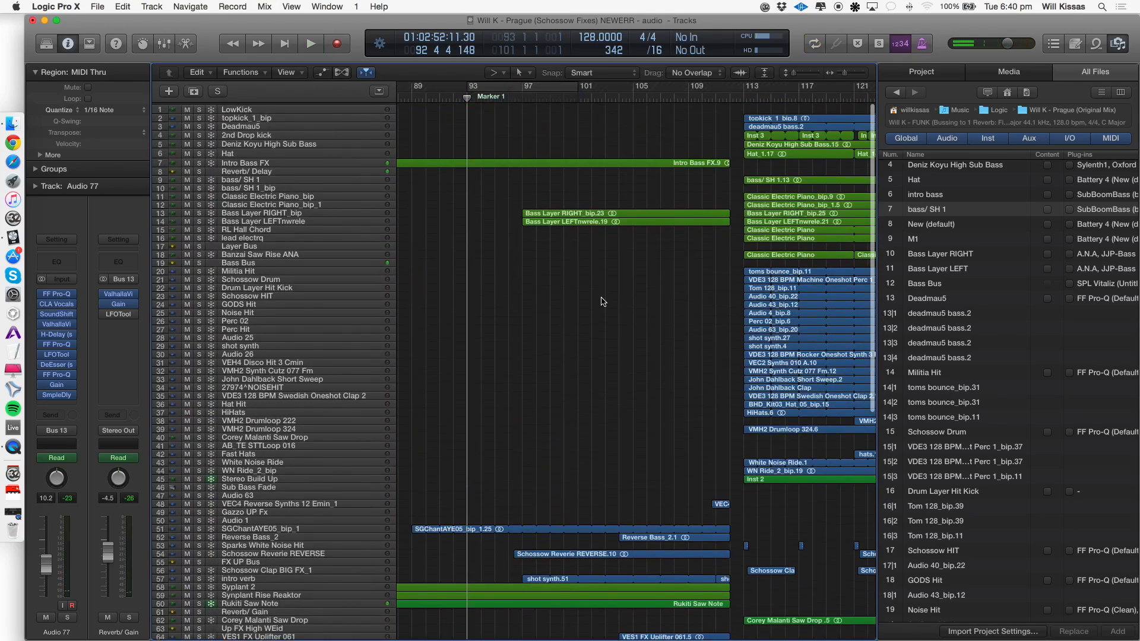
left_click_drag(521, 89, 890, 95)
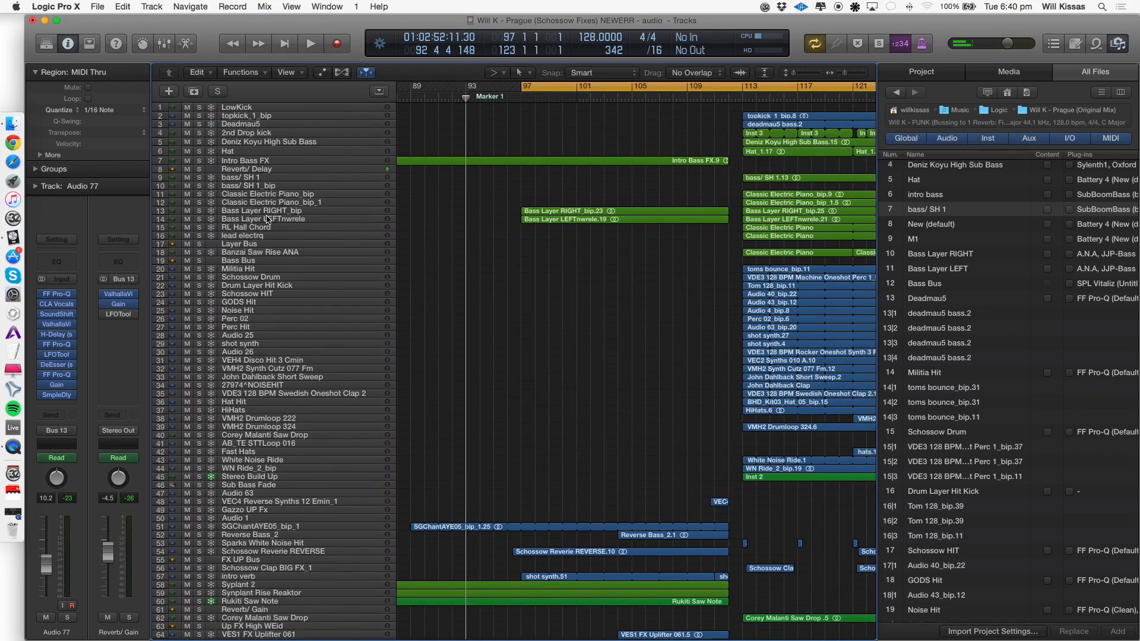
Solo the intro verb track, play its shot synth region from bar 97, and unsolo the track.
left_click(263, 211)
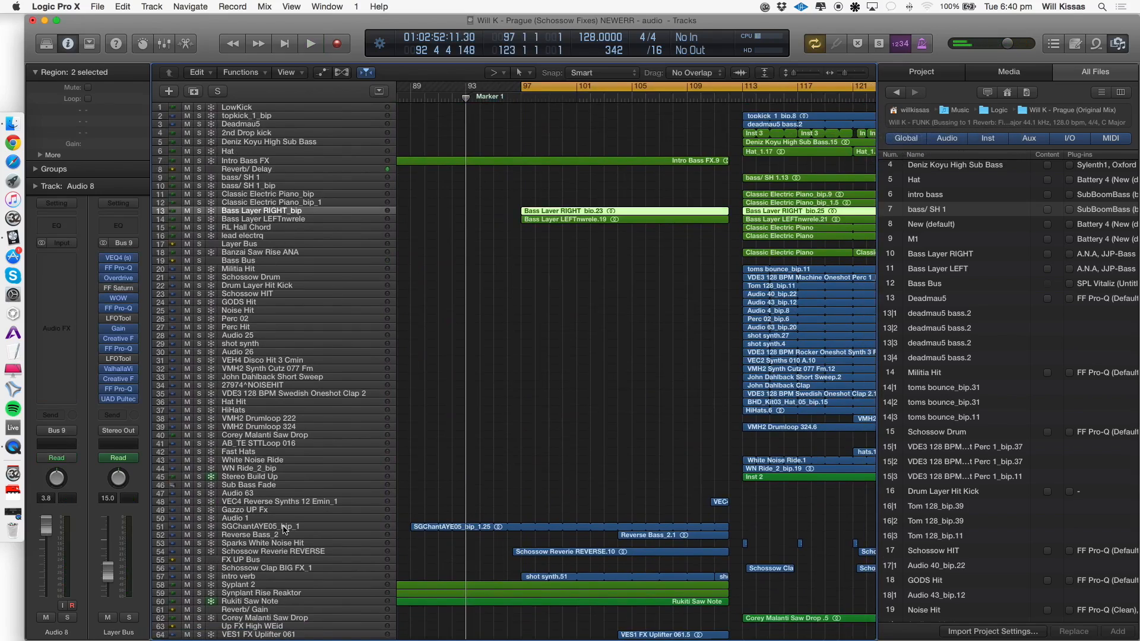
left_click(256, 579)
key("super+Down")
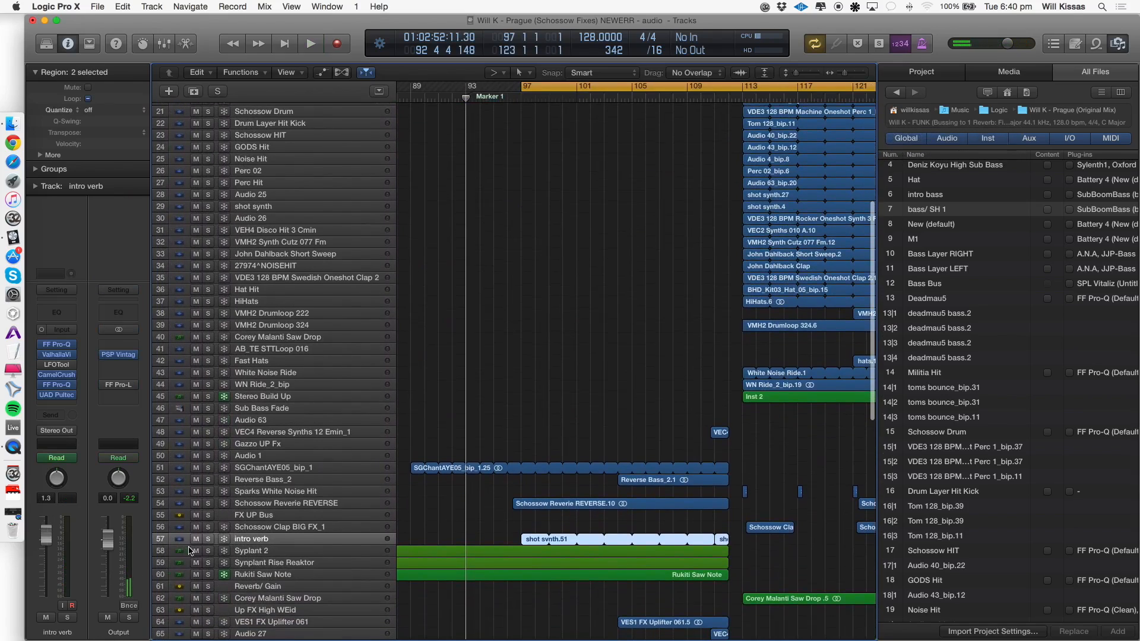
key("s")
key("space")
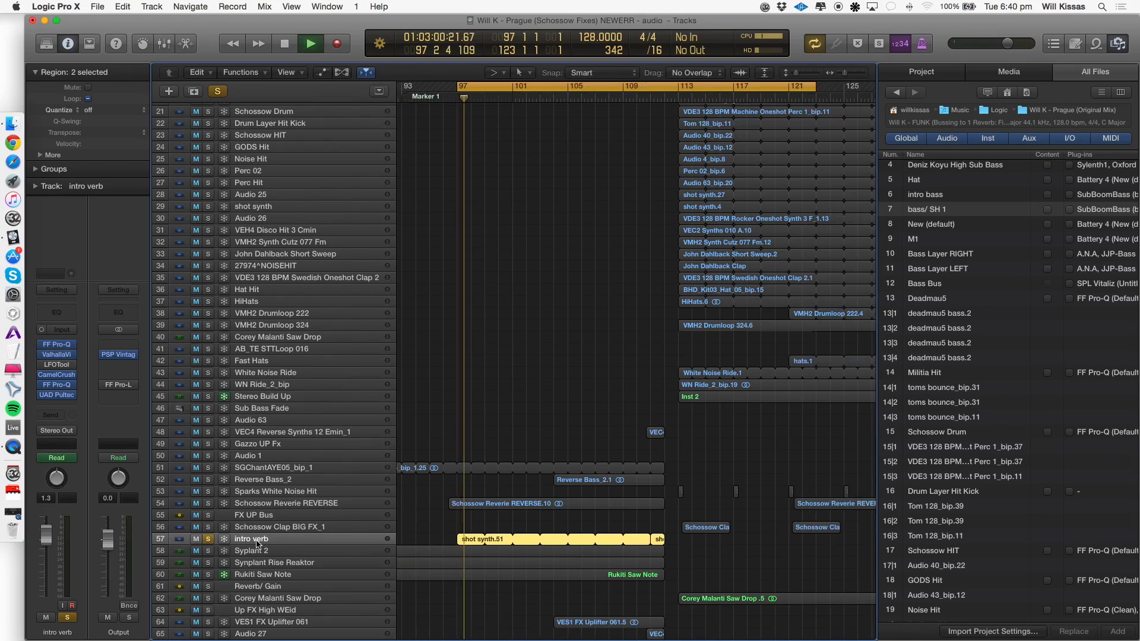
left_click(208, 538)
Solo Bass Layer RIGHT_bip, Bass Layer LEFTnwrele and Intro Bass FX, and play them from bar 97.
scroll(209, 415, "up", 20)
key("space")
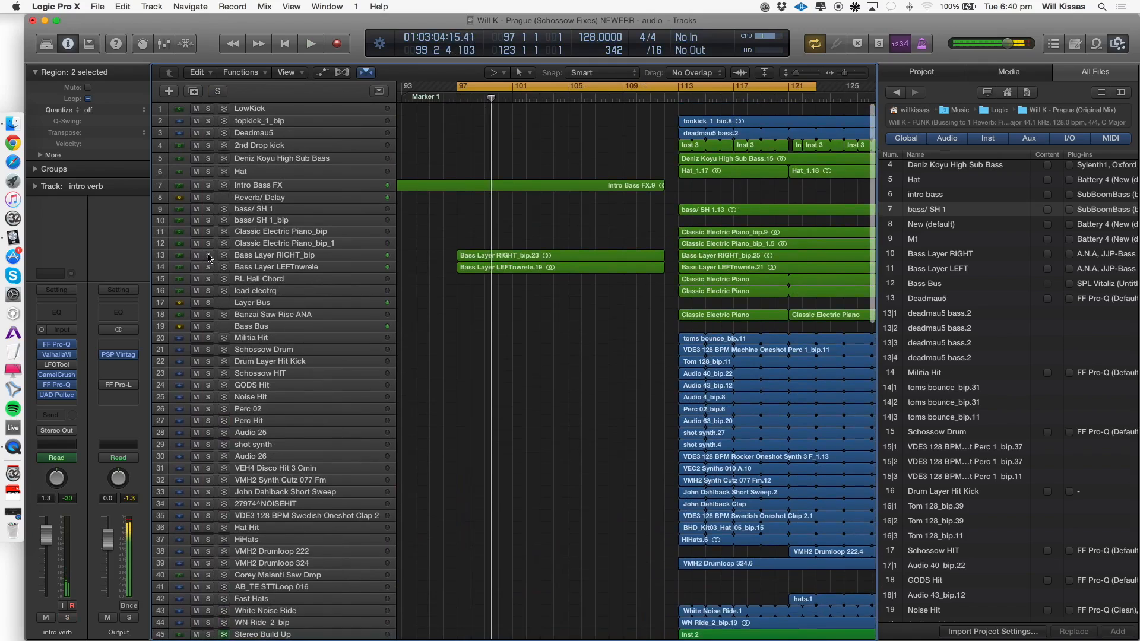
left_click(207, 255)
left_click(209, 268)
key("space")
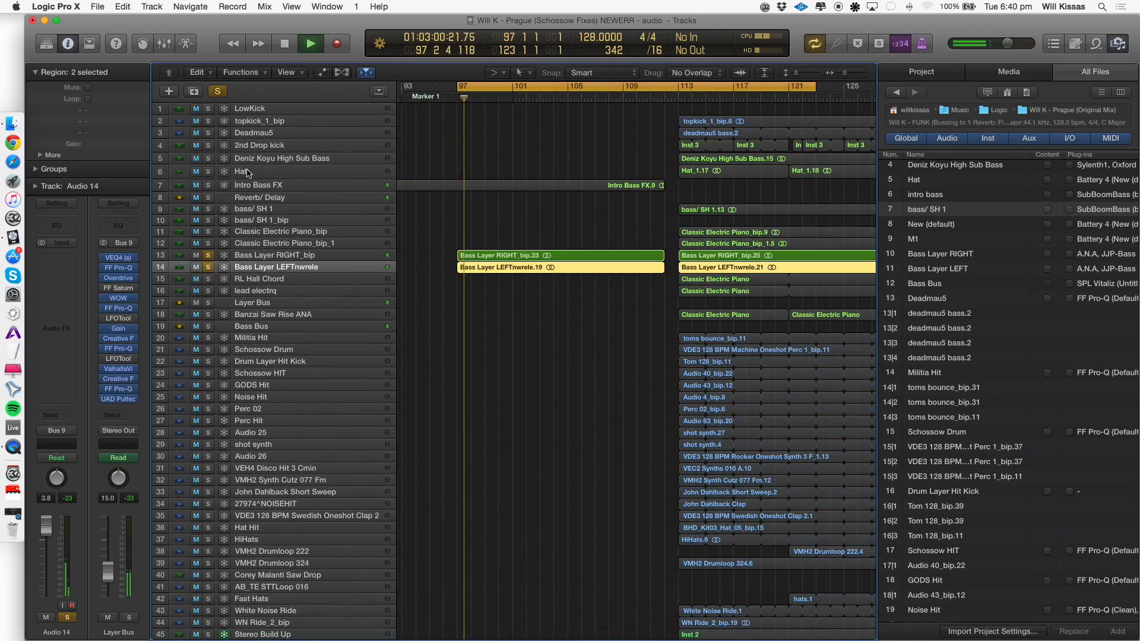
left_click(208, 184)
left_click(261, 186)
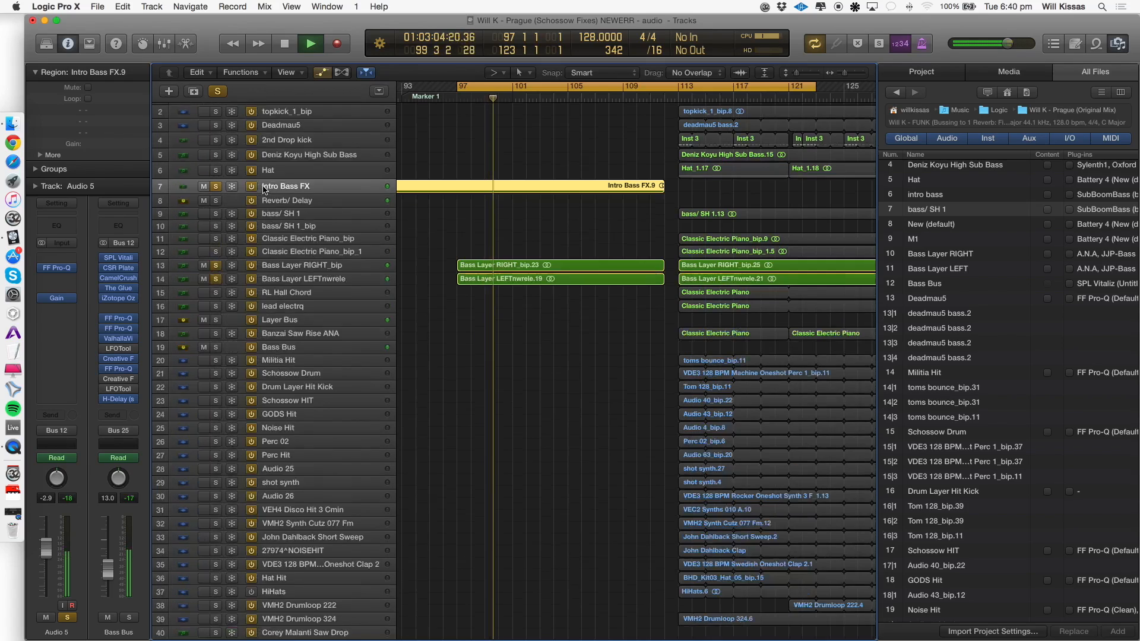
Show track automation and expand the Reverb/ Delay track's automation lanes, leaving Intro Bass FX's extra lanes collapsed.
key("a")
left_click(183, 223)
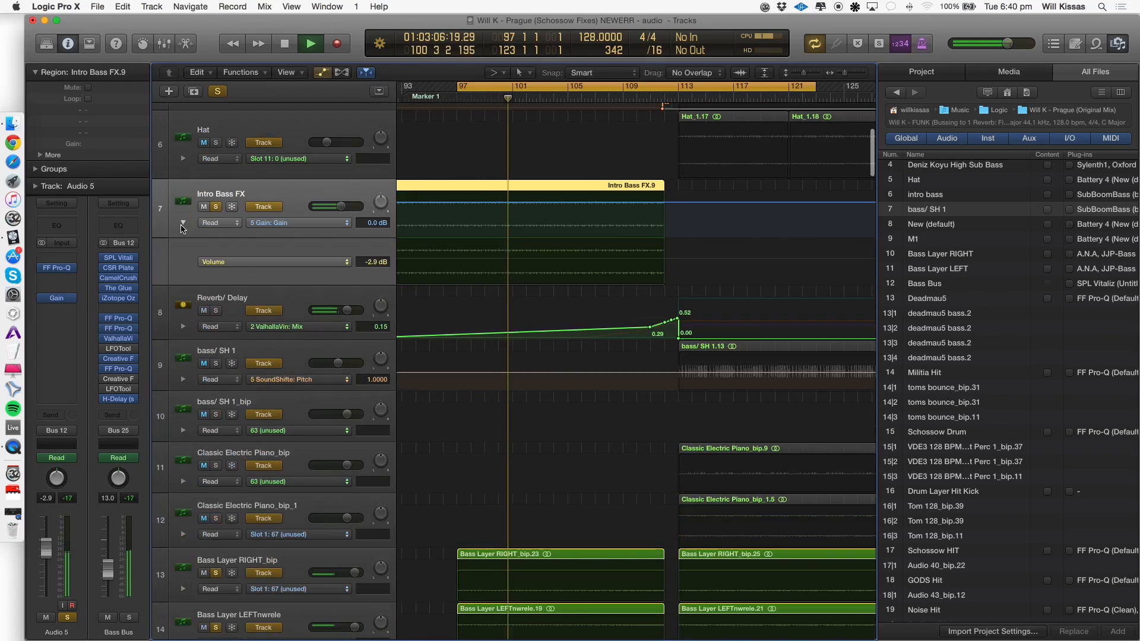
left_click(184, 223)
left_click(183, 222)
left_click(184, 223)
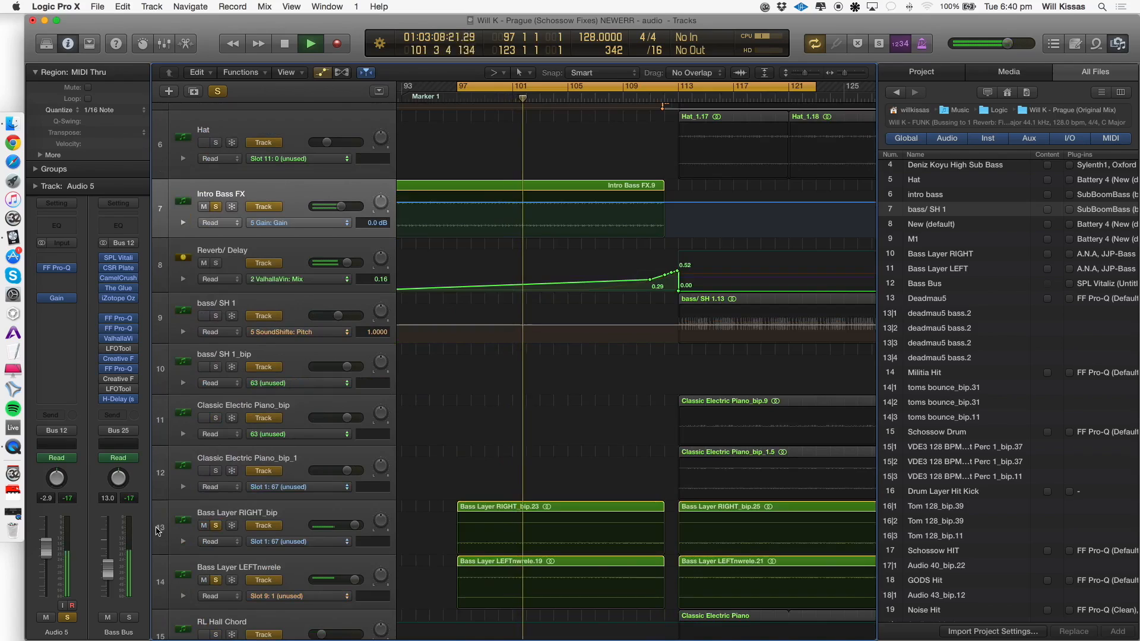
left_click(182, 279)
key("space")
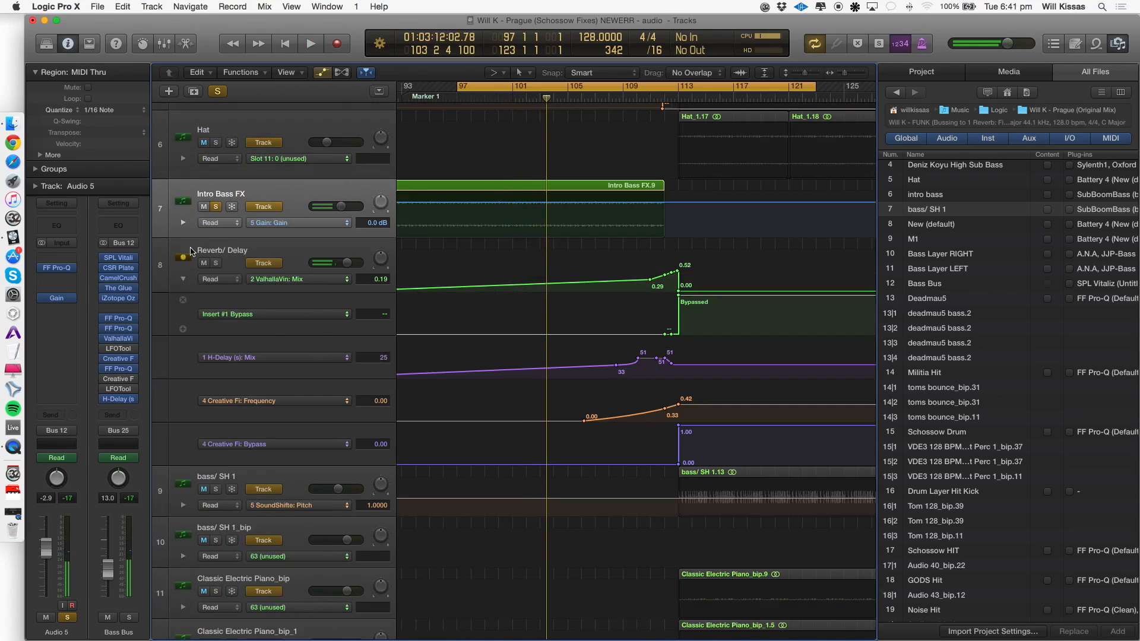
Solo the Bass Bus, play from bar 97, examine the Reverb/ Delay automation curves, and return to the compact track overview.
left_click(129, 618)
key("space")
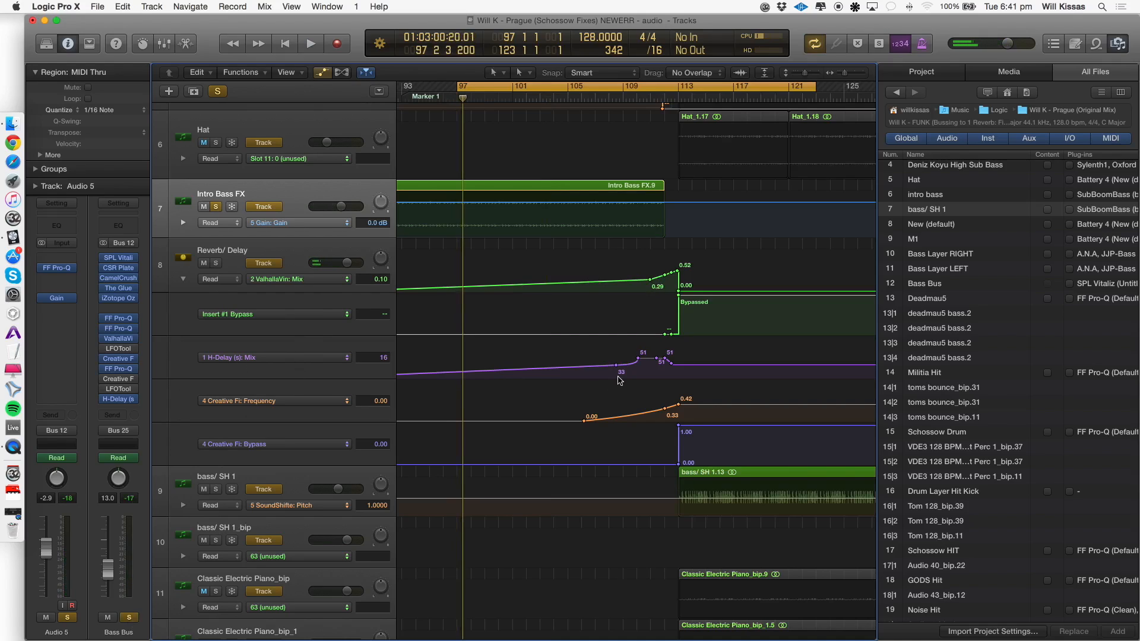
scroll(465, 405, "down", 1)
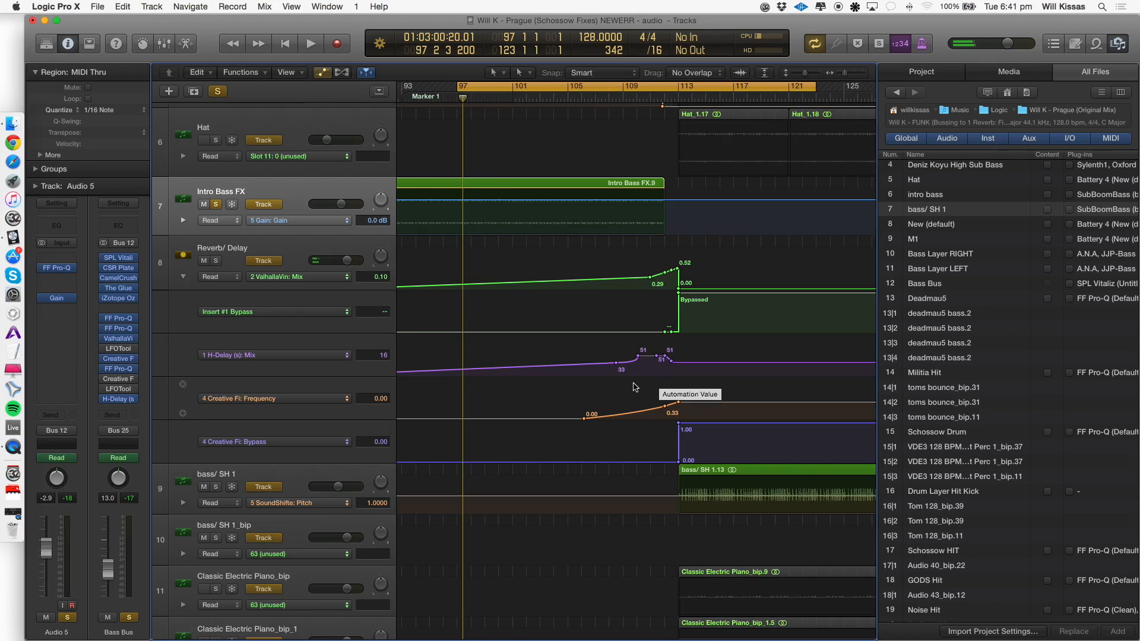
key("ctrl+z")
key("ctrl+z")
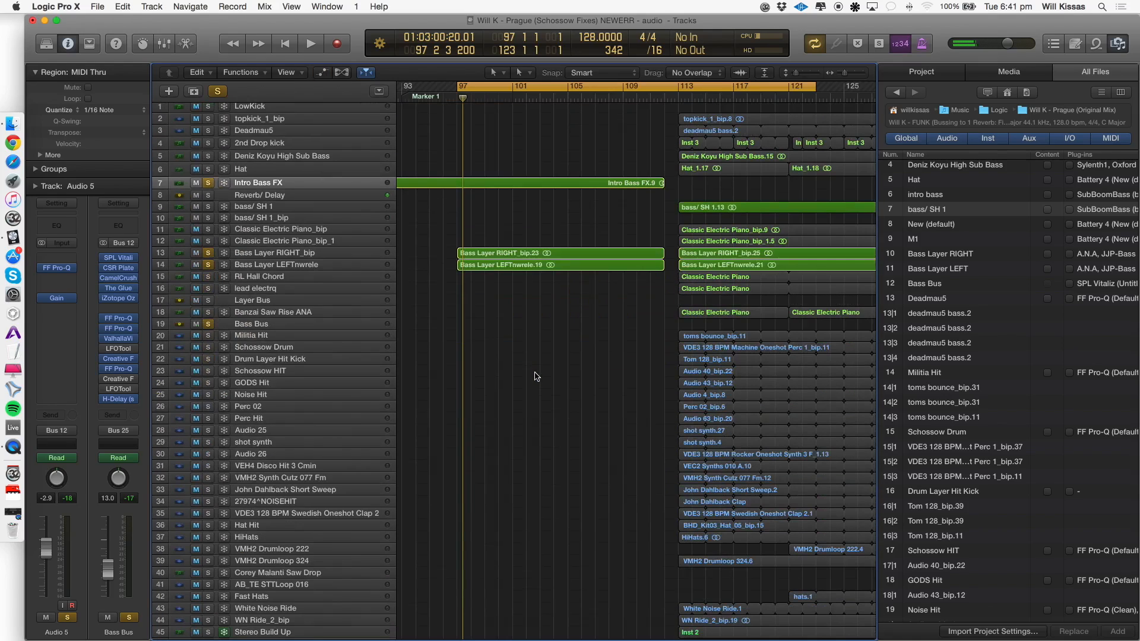
Set the cycle range from bar 109 to bar 124, select Sparks White Noise Hit, and play the range briefly.
left_click_drag(629, 89, 830, 125)
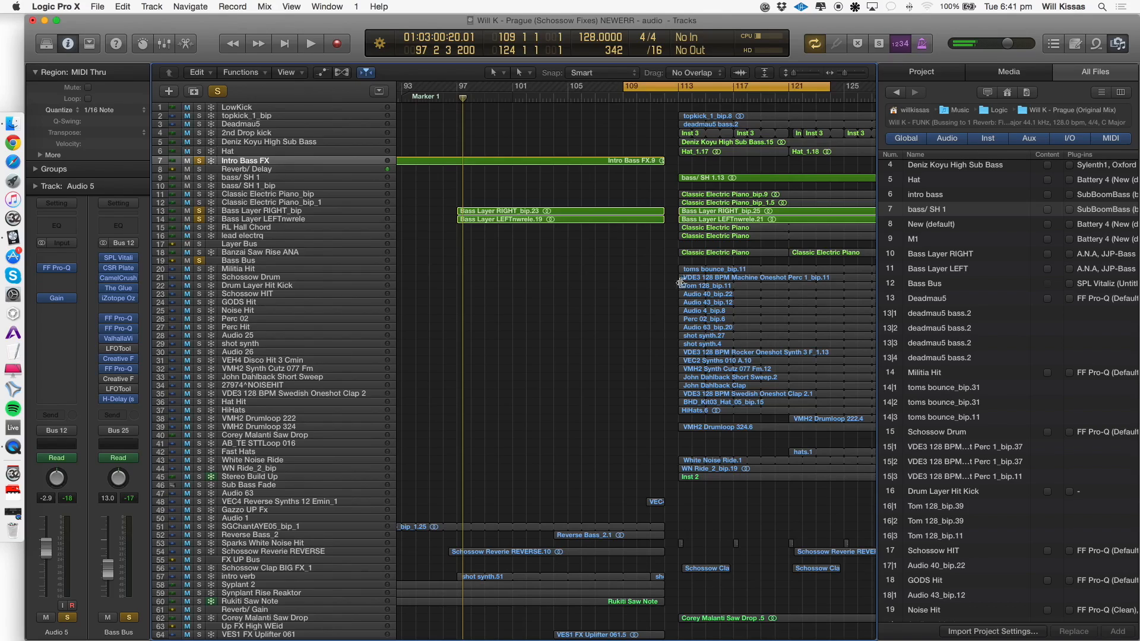
left_click(270, 543)
key("space")
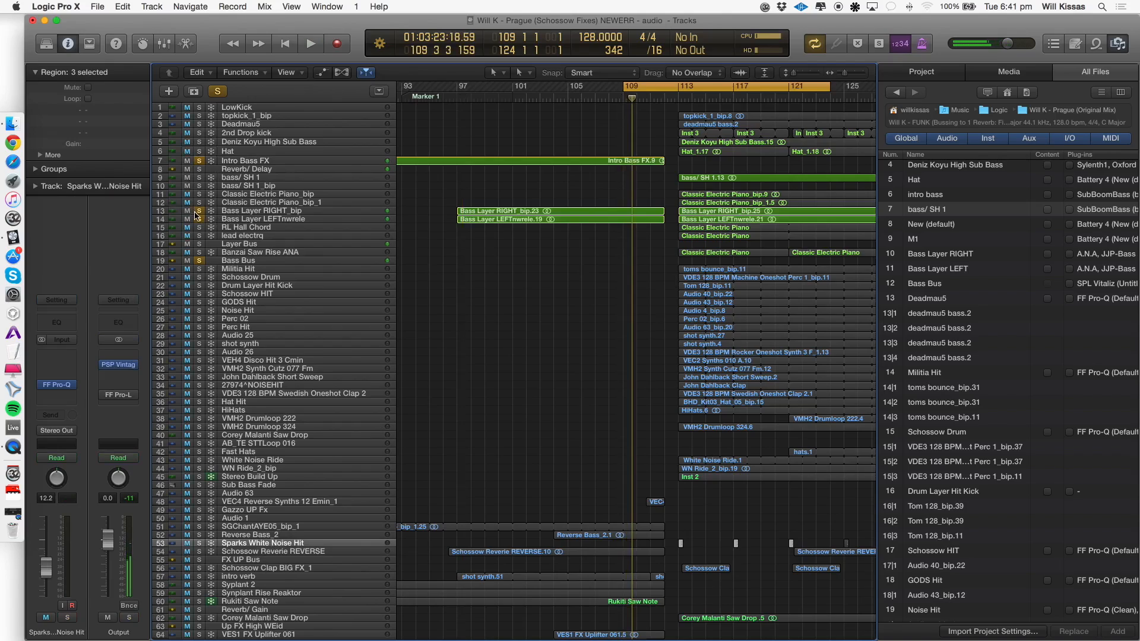
Clear the existing solos, solo only Bass Layer RIGHT_bip and Bass Layer LEFTnwrele, and play from bar 109.
left_click(197, 212, "alt")
left_click_drag(199, 212, 199, 219)
left_click(266, 218)
key("space")
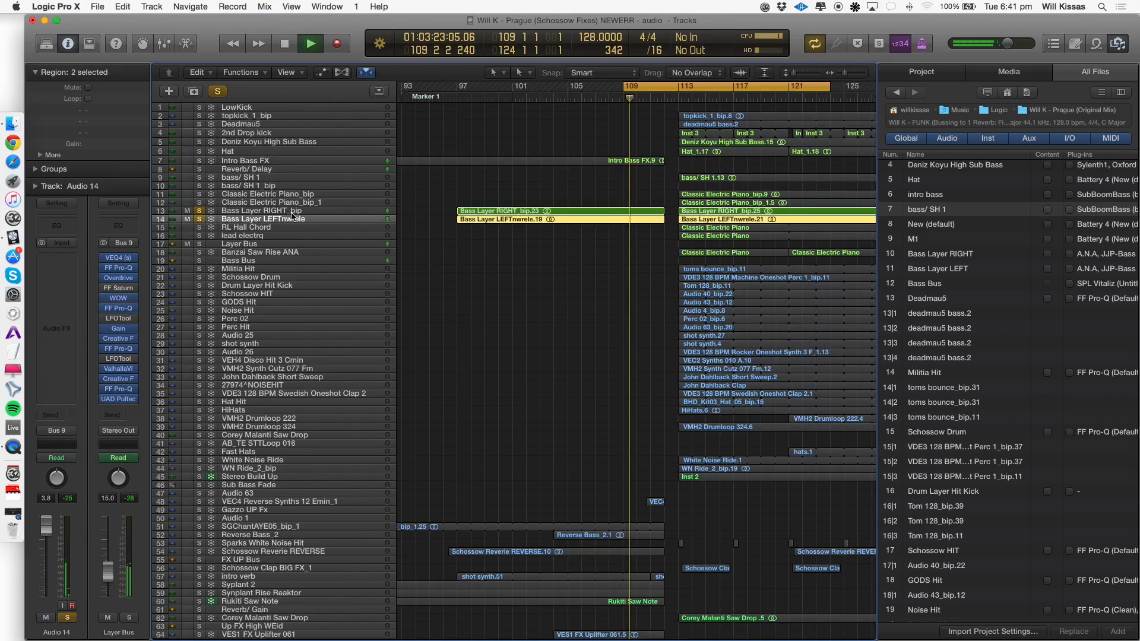
Set the cycle range from bar 105 to bar 135, play the two soloed bass layers, and unsolo them.
left_click(670, 225)
left_click_drag(568, 88, 960, 102)
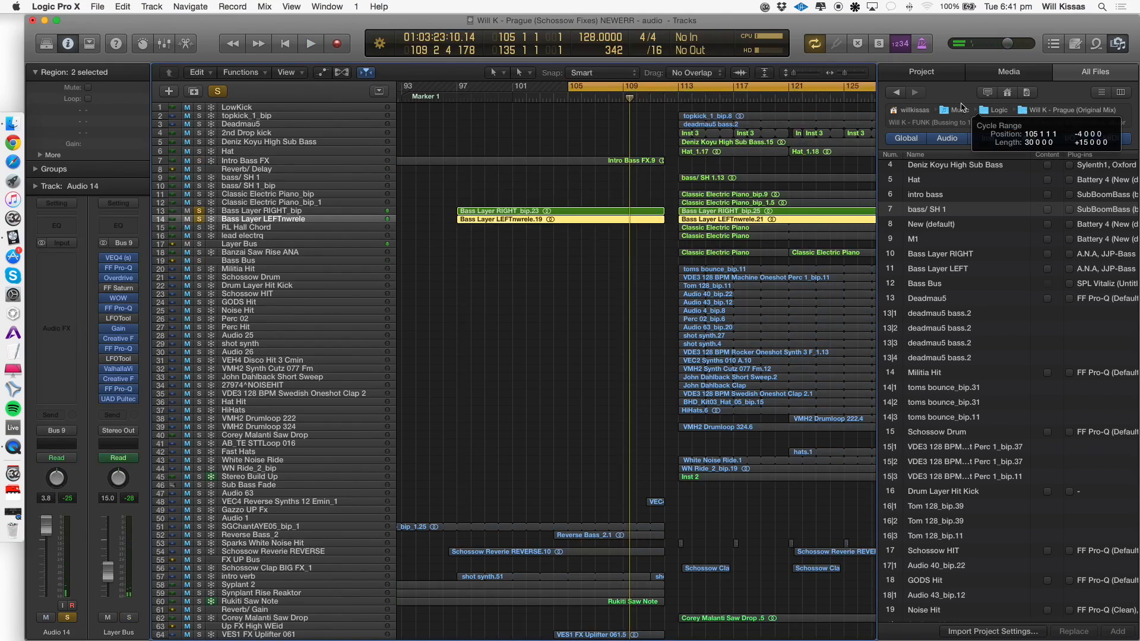
key("space")
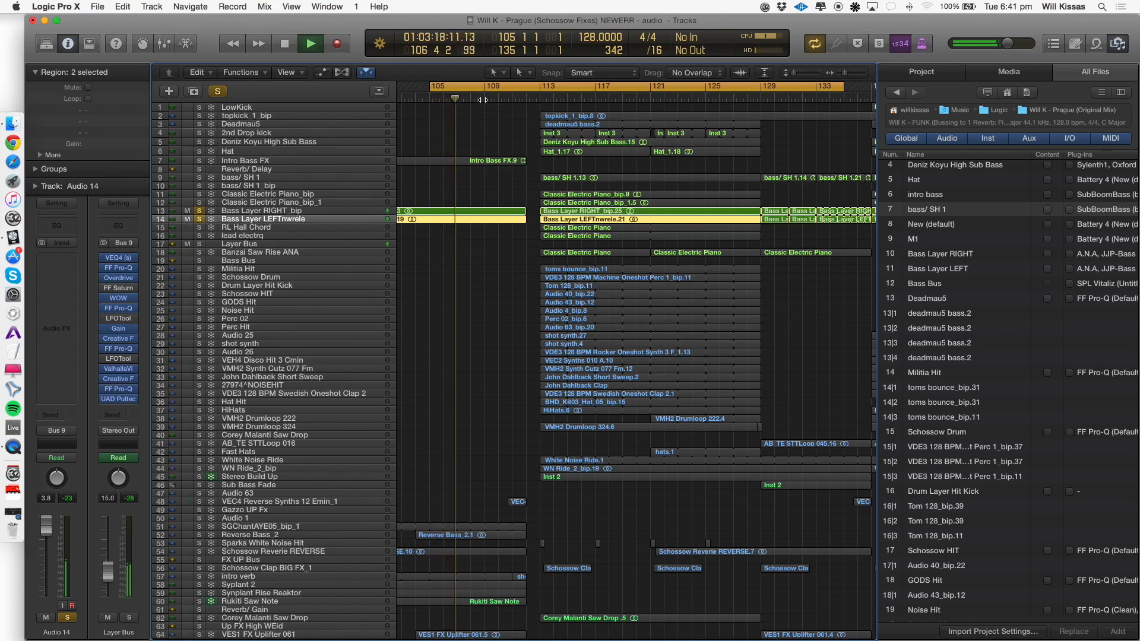
key("Return")
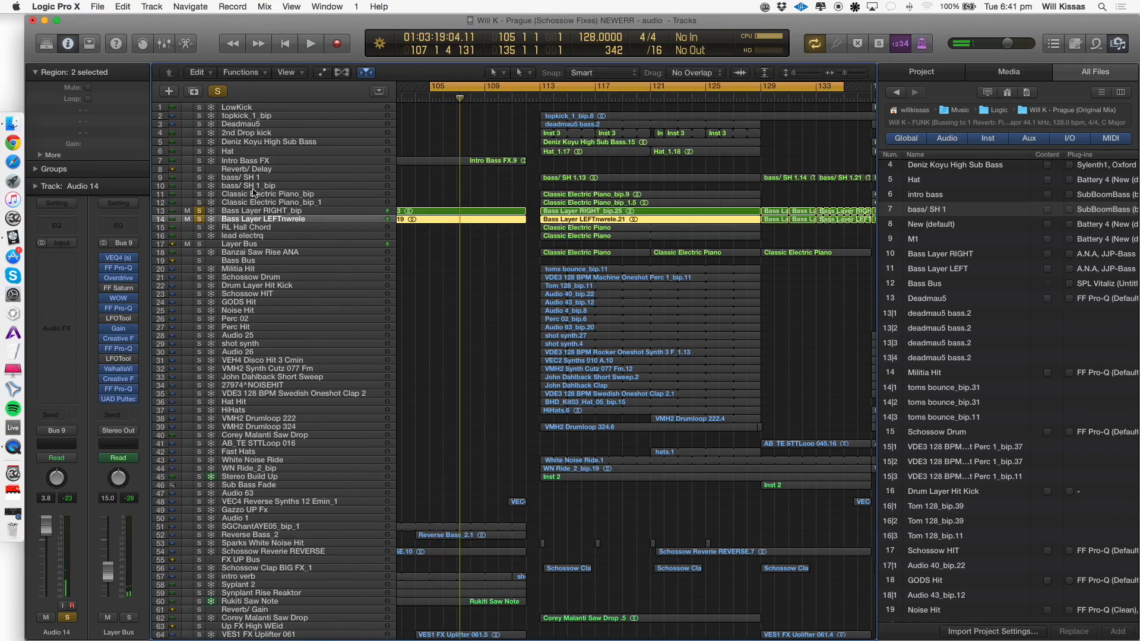
left_click(199, 218)
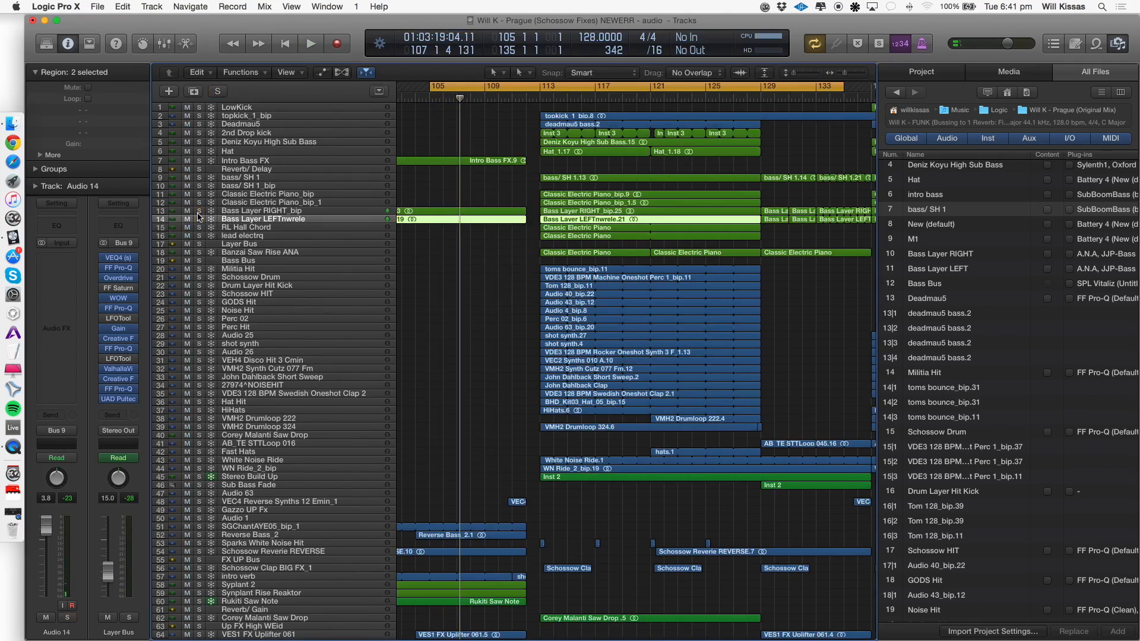
Solo Reverse Bass_2, set the cycle range from bar 111 to bar 129, and play the end of the reversed bass.
left_click(290, 541)
left_click(207, 536)
left_click(198, 536)
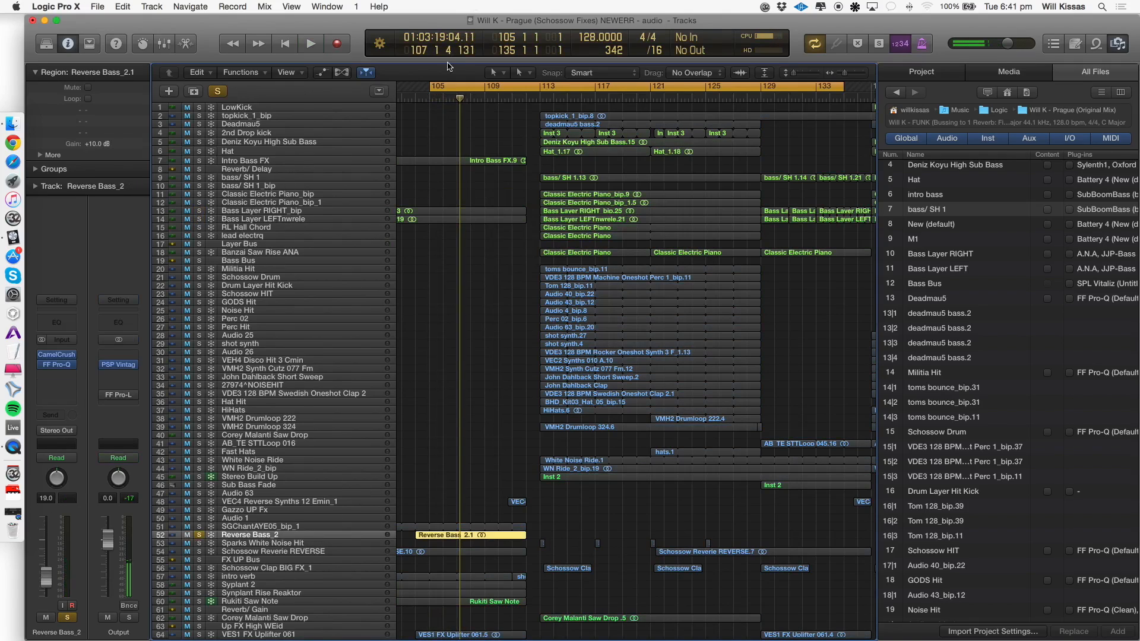
left_click_drag(737, 96, 747, 95)
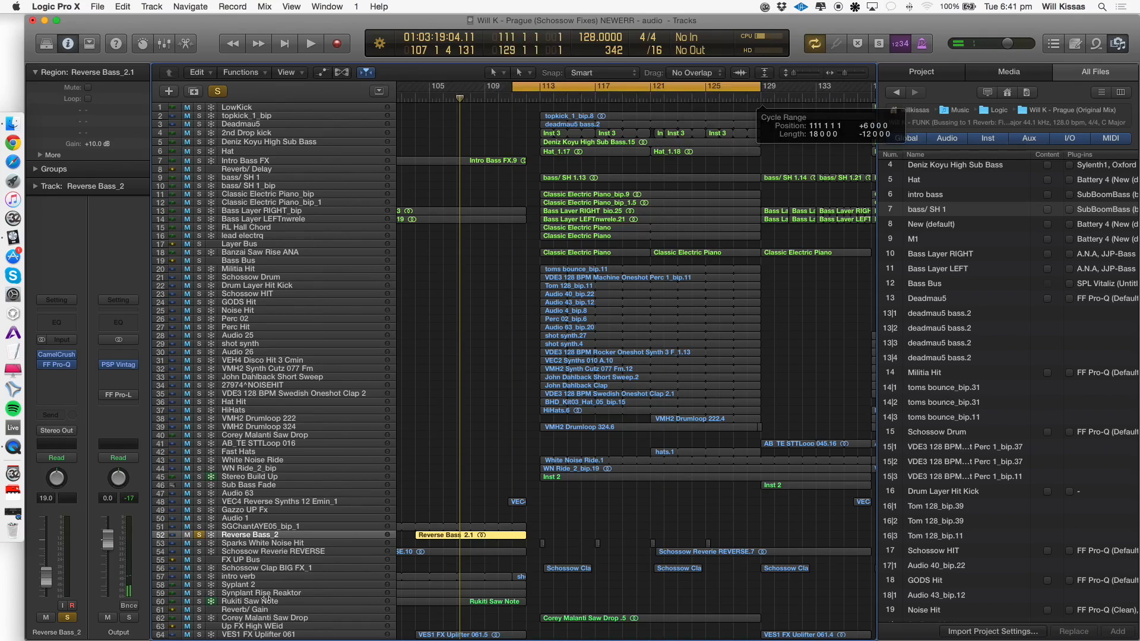
key("space")
scroll(297, 505, "down", 4)
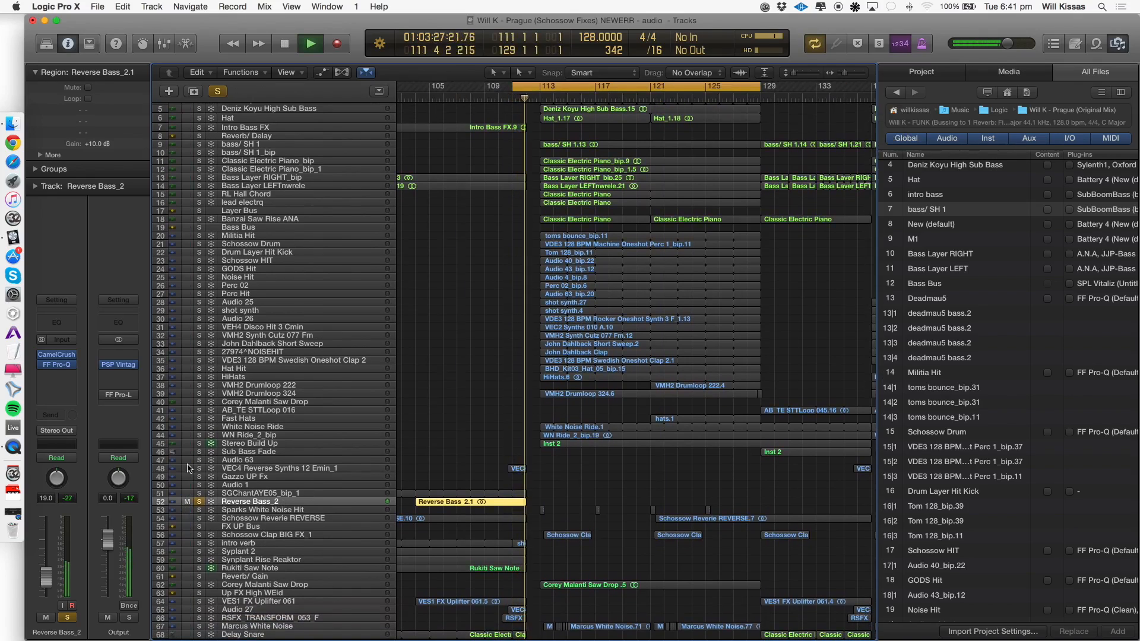
key("Return")
Solo VEC4 Reverse Synths 12 Emin_1, Sparks White Noise Hit and Schossow Reverie REVERSE alongside Reverse Bass_2, playing them from bar 111.
left_click(217, 471)
left_click(199, 468)
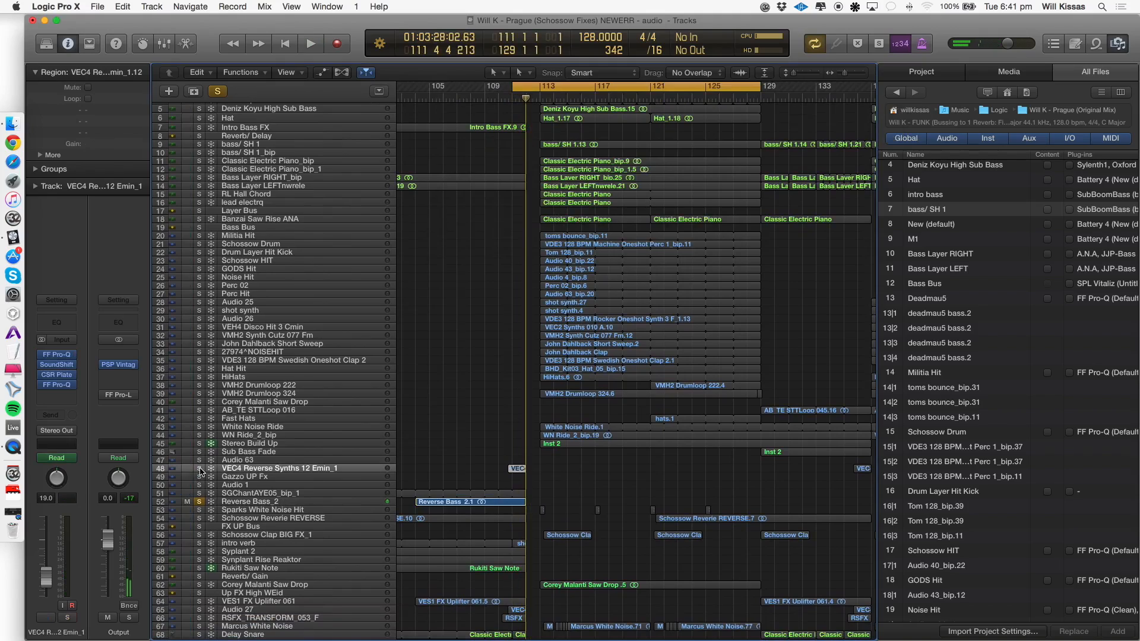
key("space")
left_click(199, 510)
left_click(199, 519)
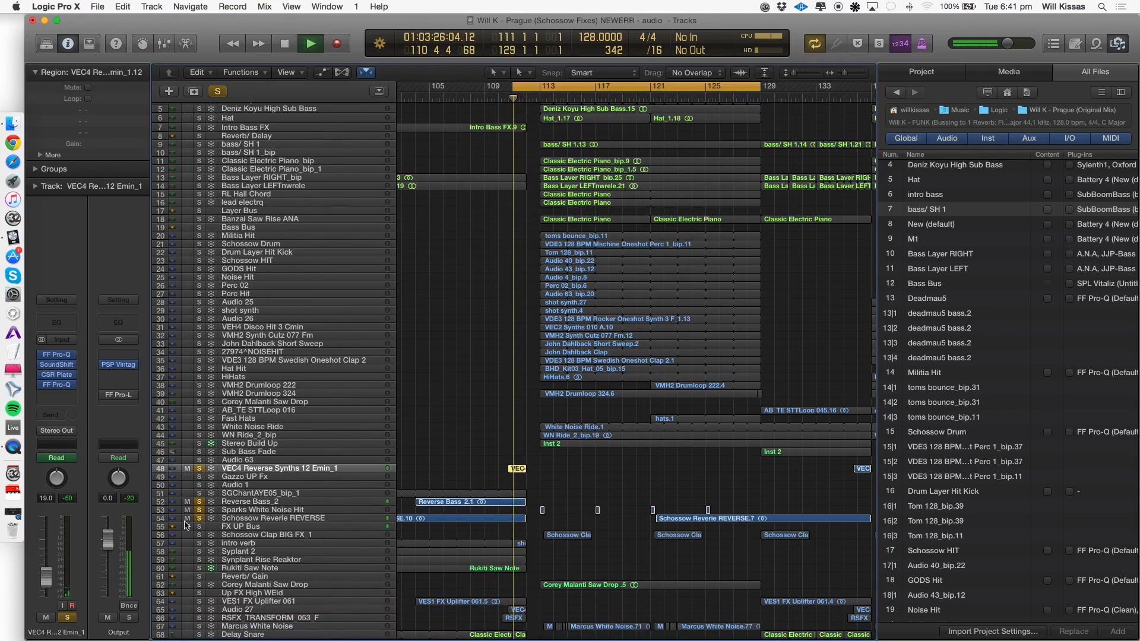
key("Return")
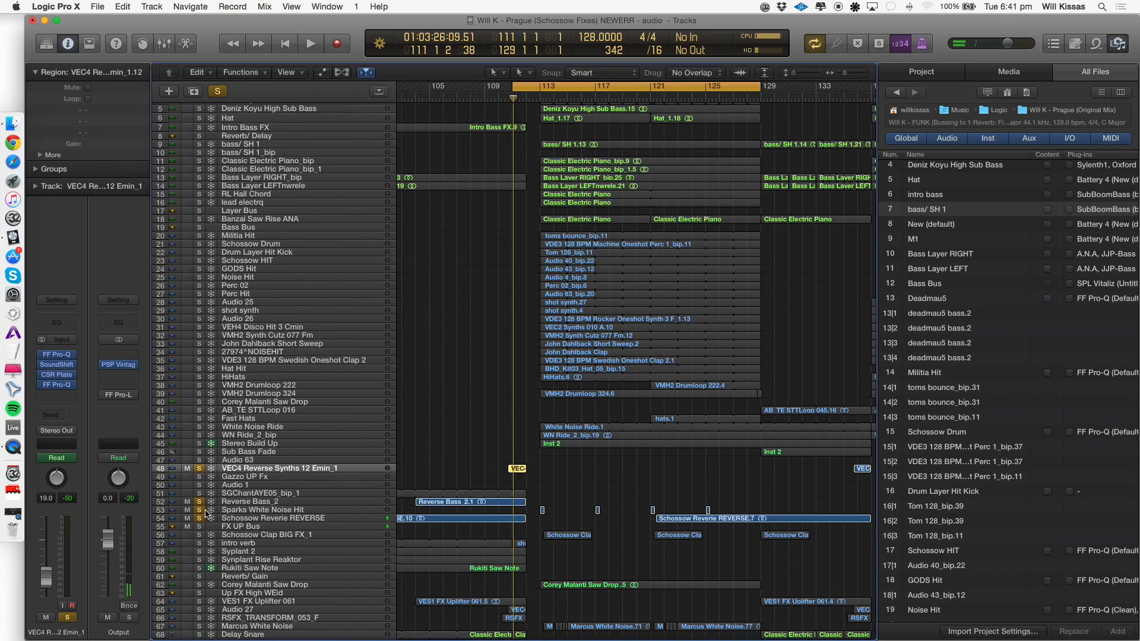
Clear the existing solos, solo only RSFX_TRANSFORM_053_F, play it from bar 111, and dismiss the system alert.
left_click(206, 511, "alt")
scroll(270, 442, "down", 6)
left_click(270, 442)
left_click(273, 466)
left_click(200, 466)
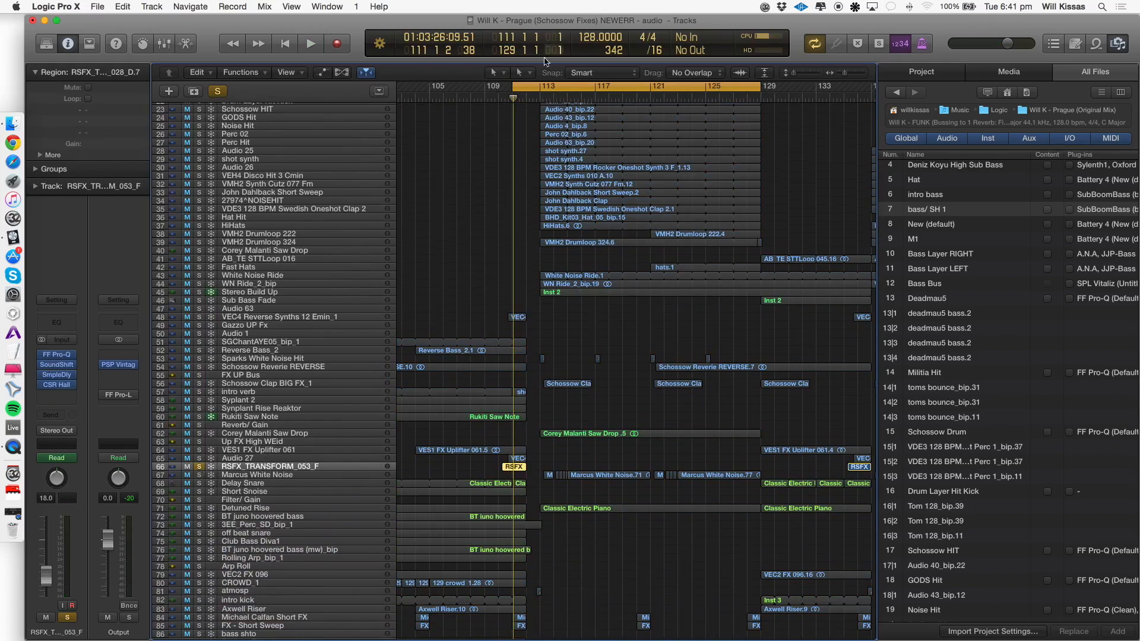
key("space")
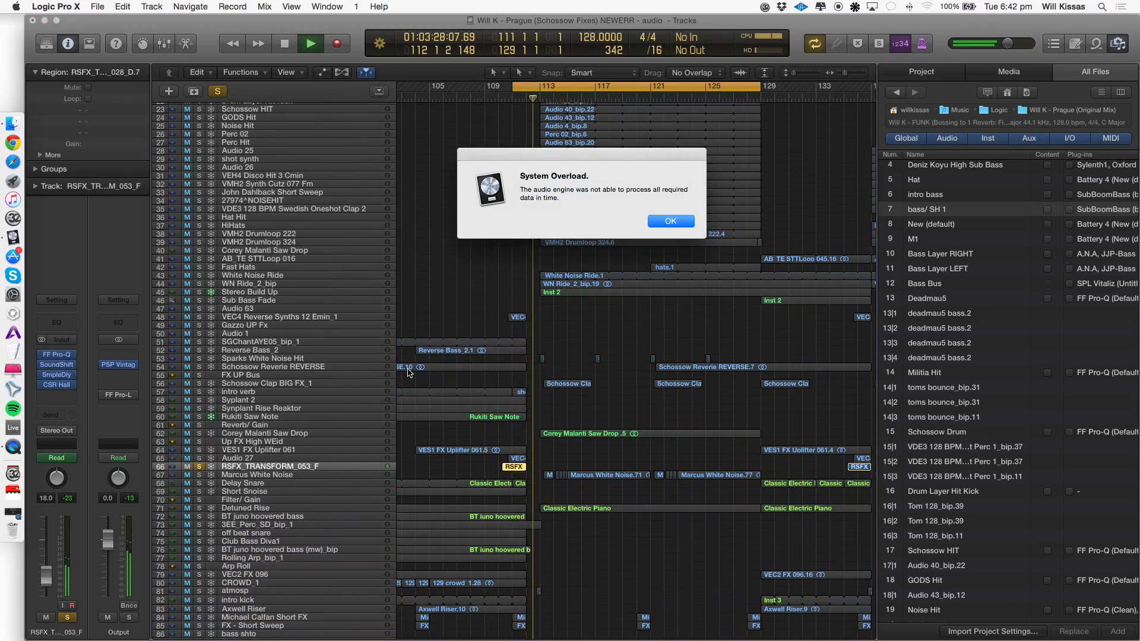
key("Return")
Solo only Audio 27 instead of RSFX_TRANSFORM_053_F and play its reversed synth into bar 112.
left_click(205, 459)
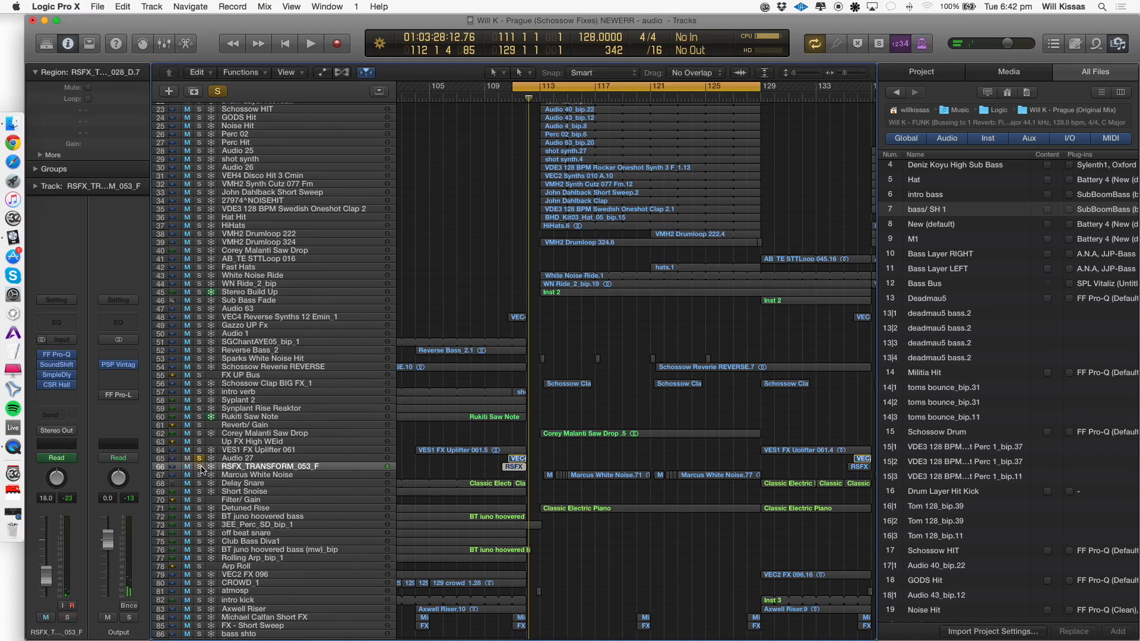
left_click(256, 458)
key("space")
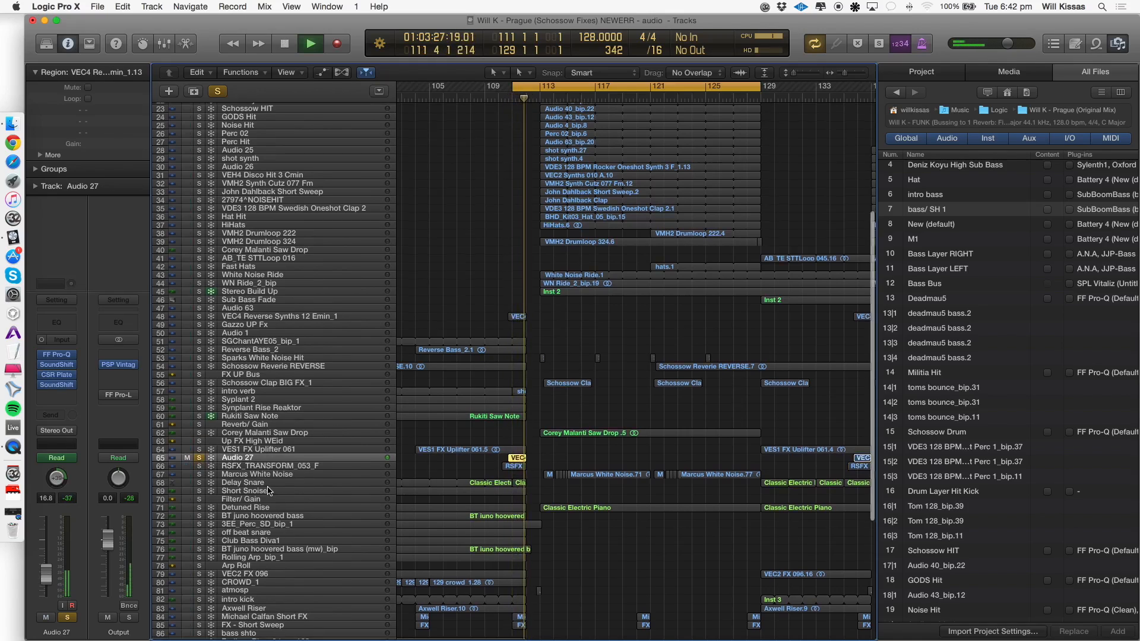
scroll(237, 454, "down", 2)
key("Return")
Enlarge the arrangement around bars 109 to 116 on the lower tracks, select SOUNDS_FILLS_05_Liver, and clear the solo.
scroll(466, 468, "down", 6)
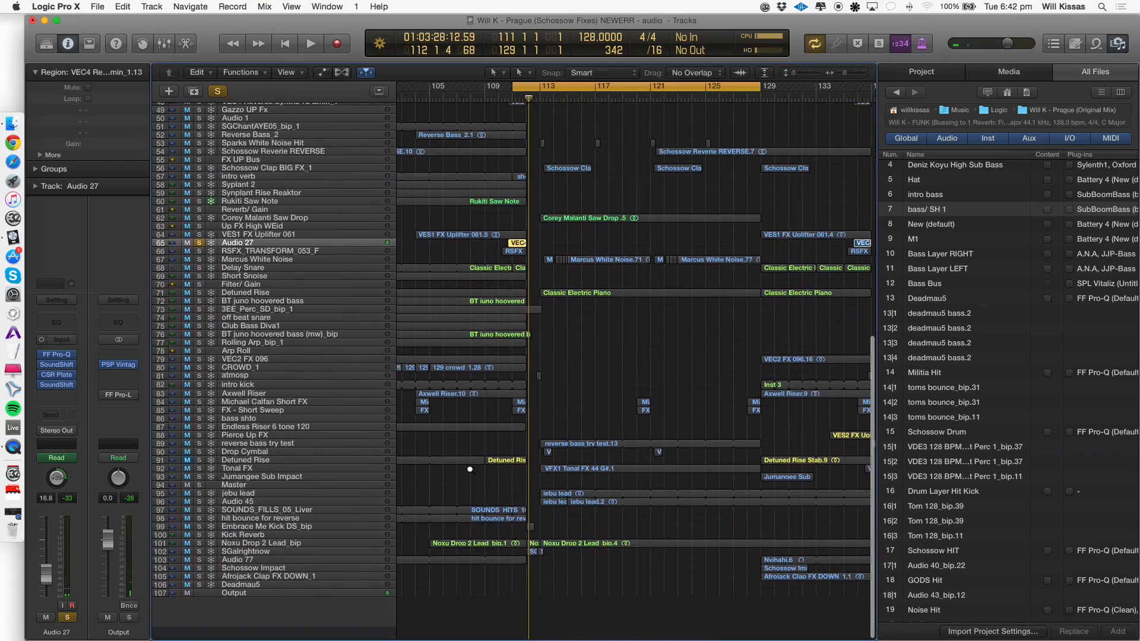
key("super+Right")
key("super+Right")
key("super+Right")
key("super+Down")
key("super+Down")
key("super+Down")
key("super+Right")
scroll(468, 477, "down", 5)
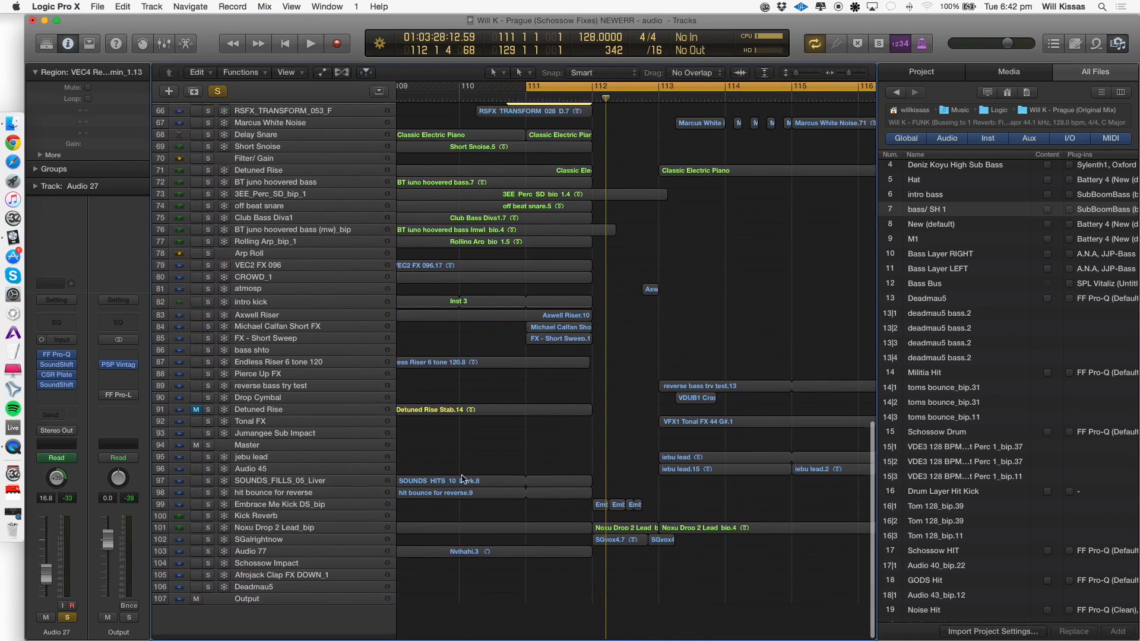
left_click(307, 489)
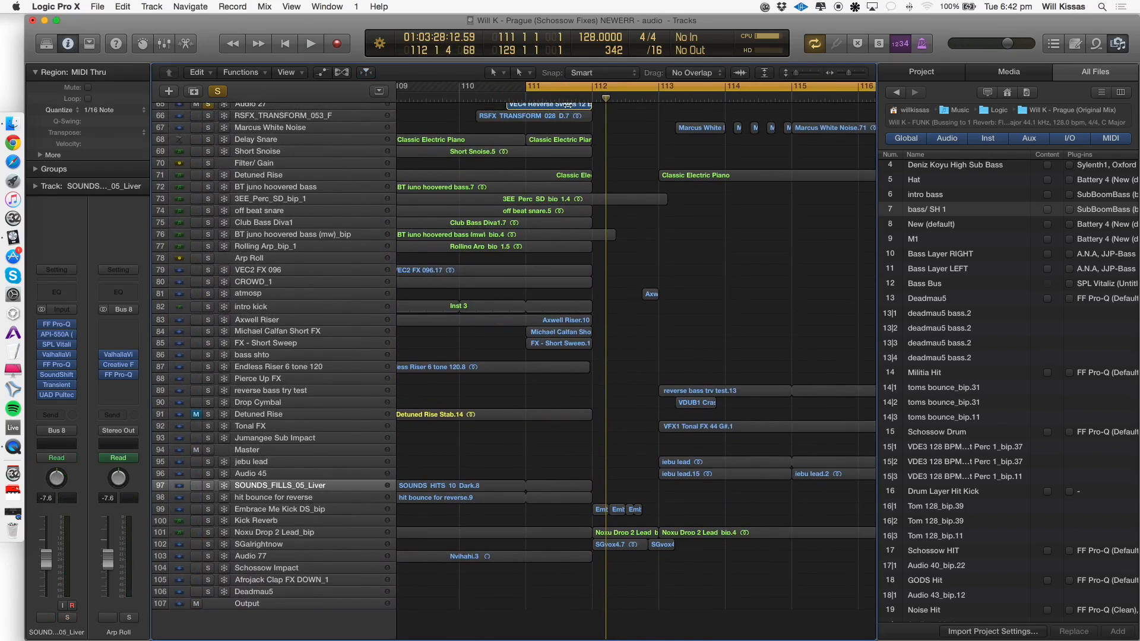
left_click(208, 294)
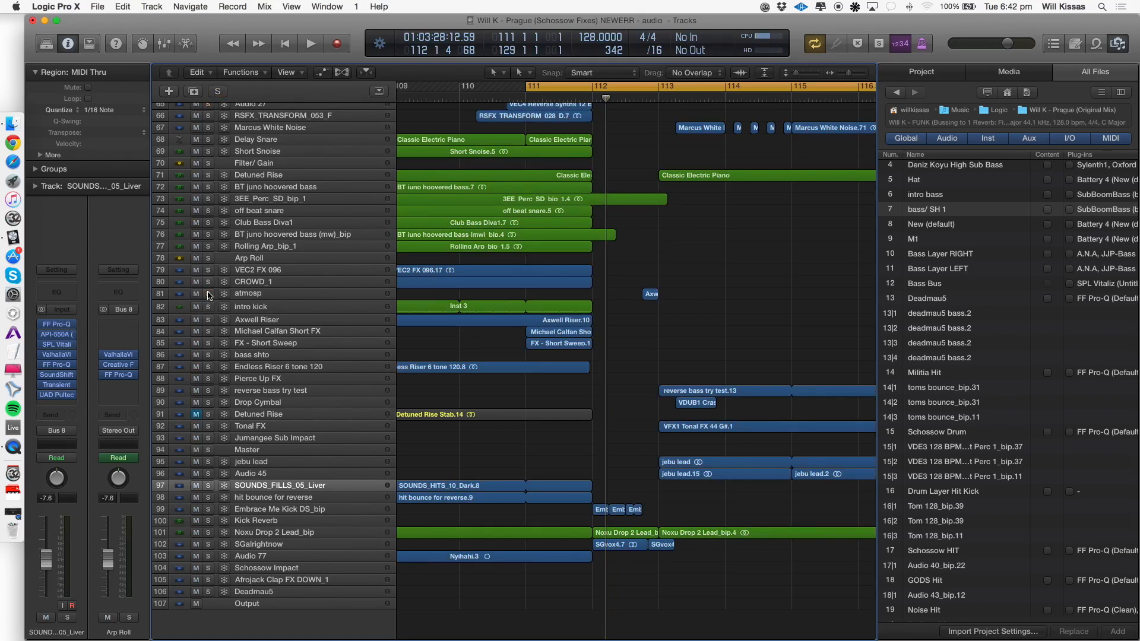
Play the full mix from bar 111 to hear the end of the build-up.
key("space")
key("Return")
key("space")
key("Return")
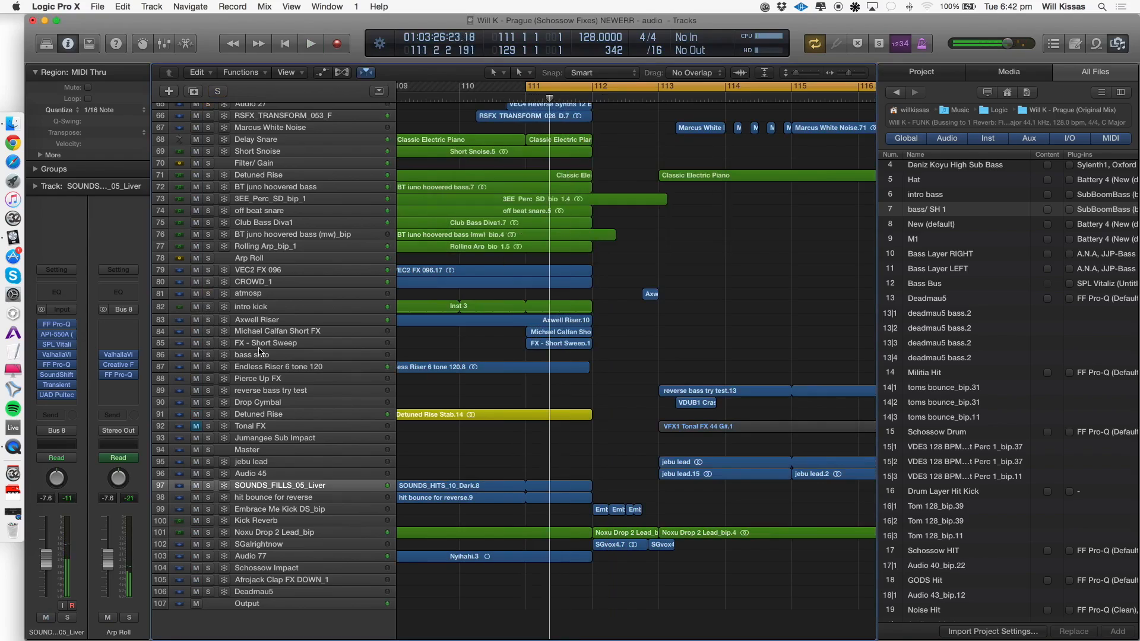
Move the cycle range's start to bar 112 and play the full mix into the drop at bar 113.
key("space")
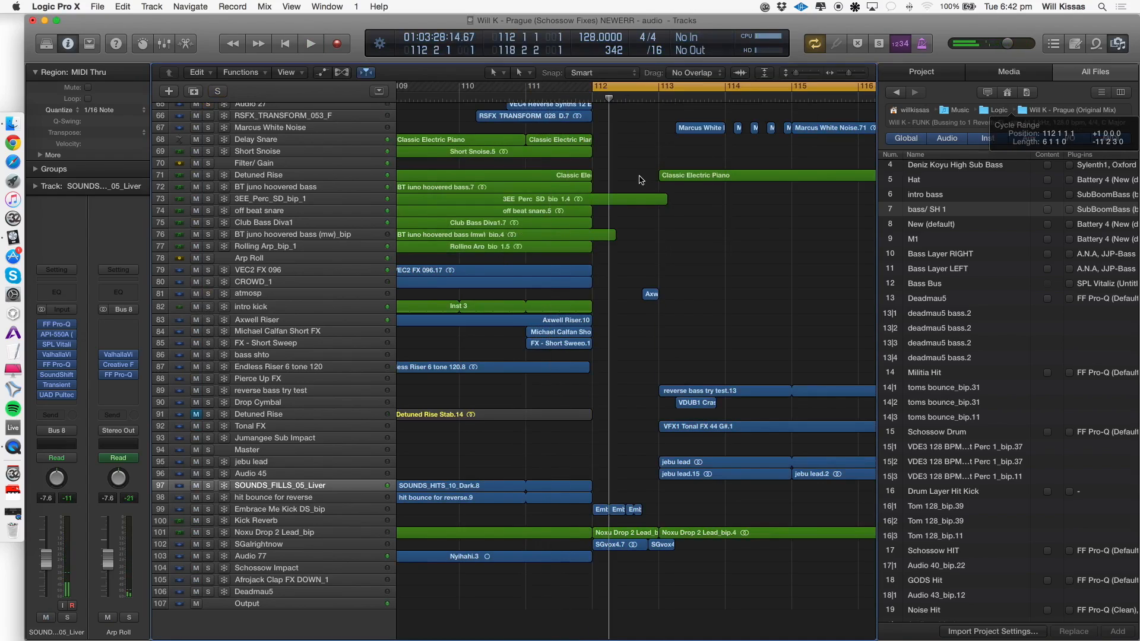
key("Return")
key("space")
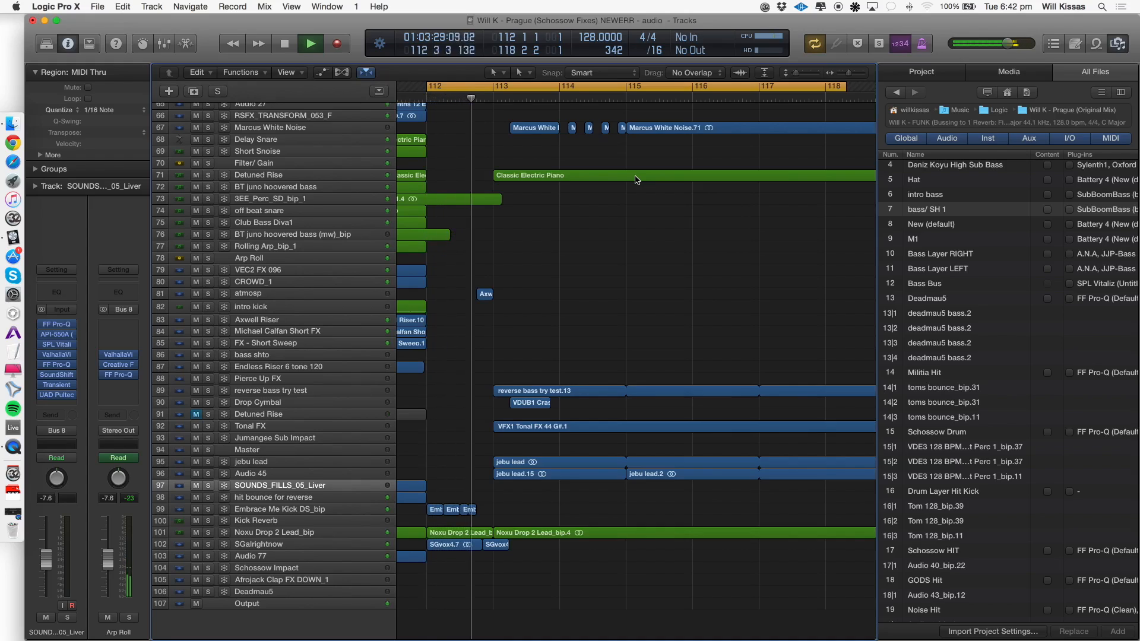
key("Return")
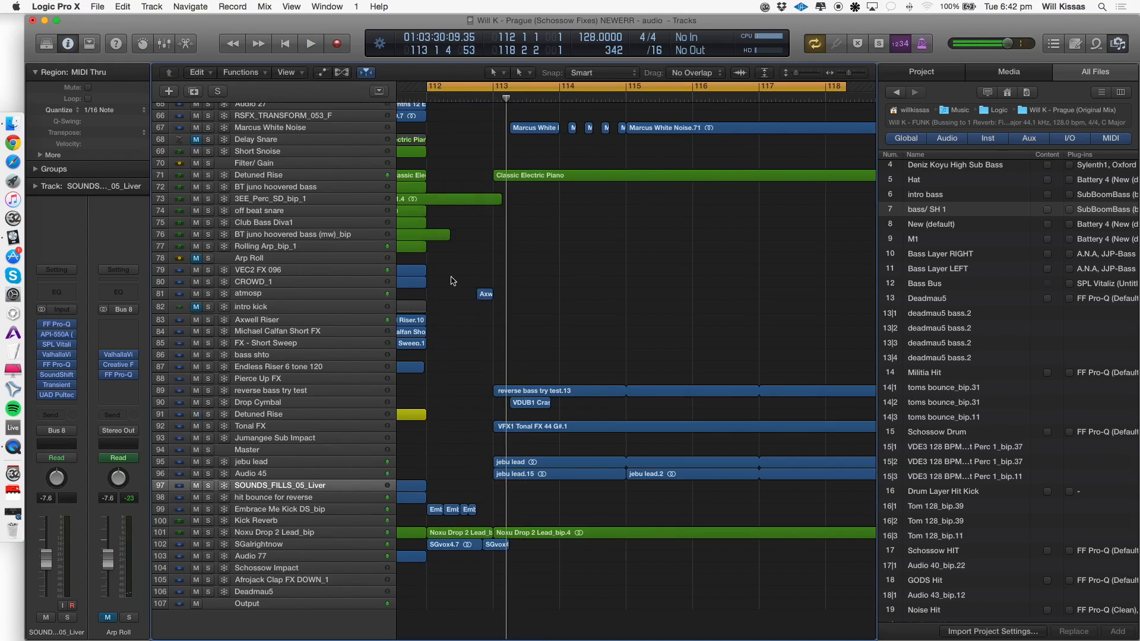
Solo Embrace Me Kick DS_bip and play its three kick regions from bar 112.
left_click(249, 510)
left_click(208, 511)
key("space")
key("space")
key("space")
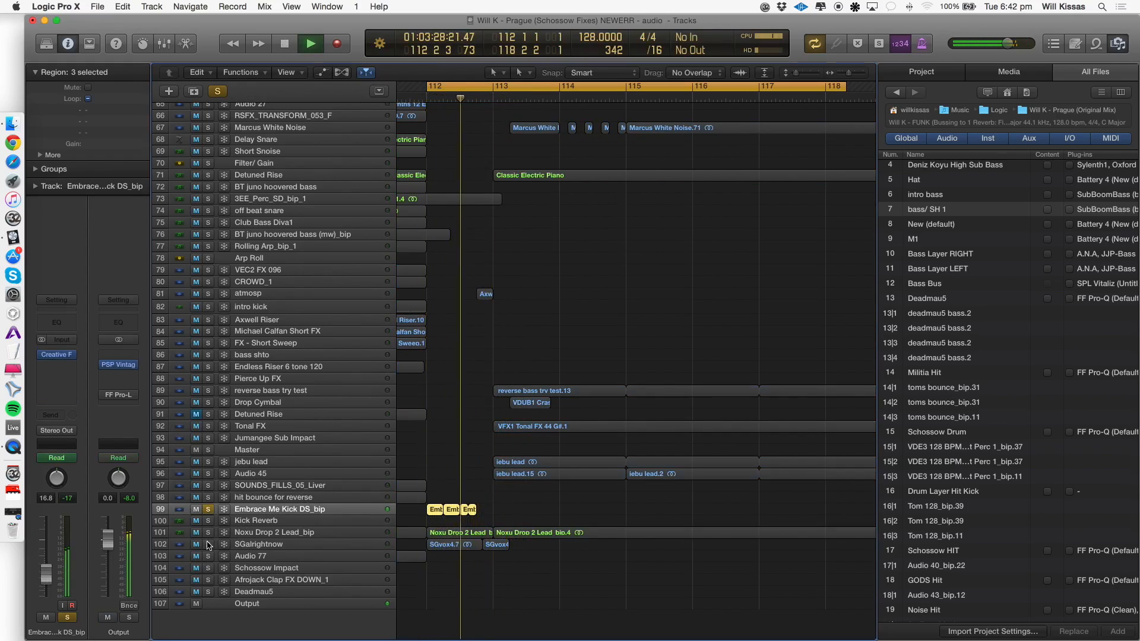
key("Return")
Solo only SGalrightnow and play the vocal from bar 112 with its plug-ins on and bypassed.
left_click(208, 544)
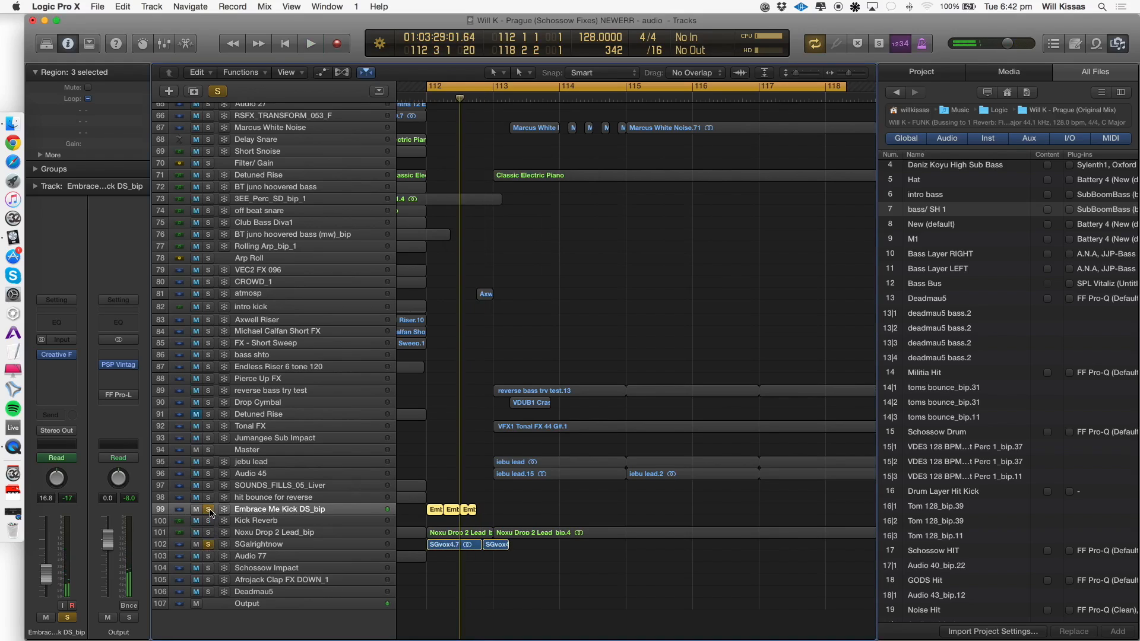
left_click(261, 545)
key("space")
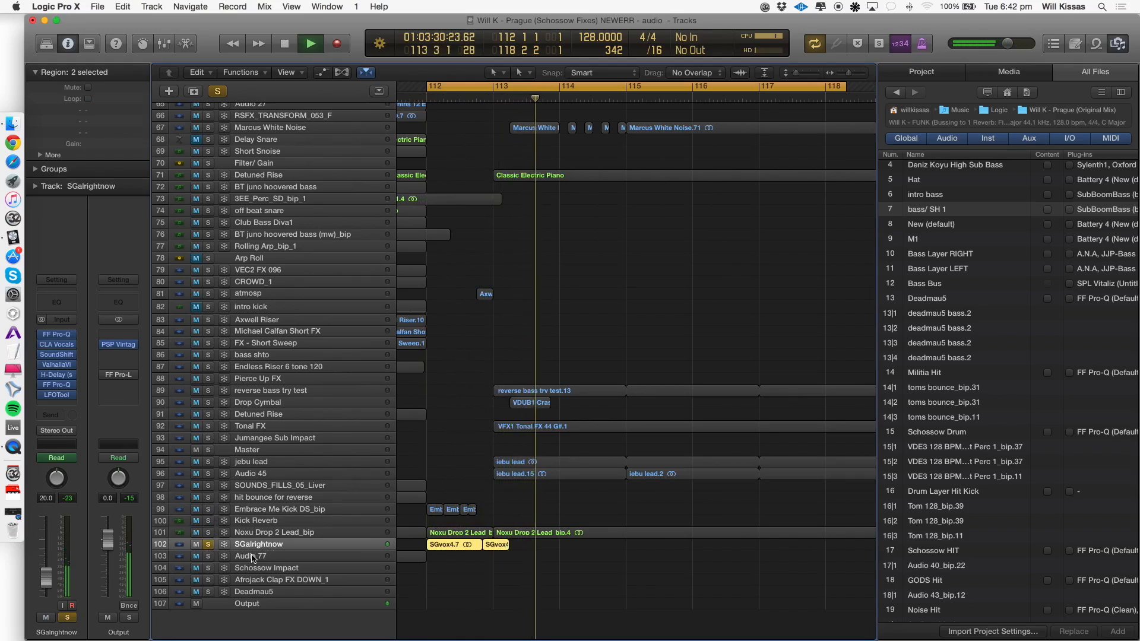
key("Return")
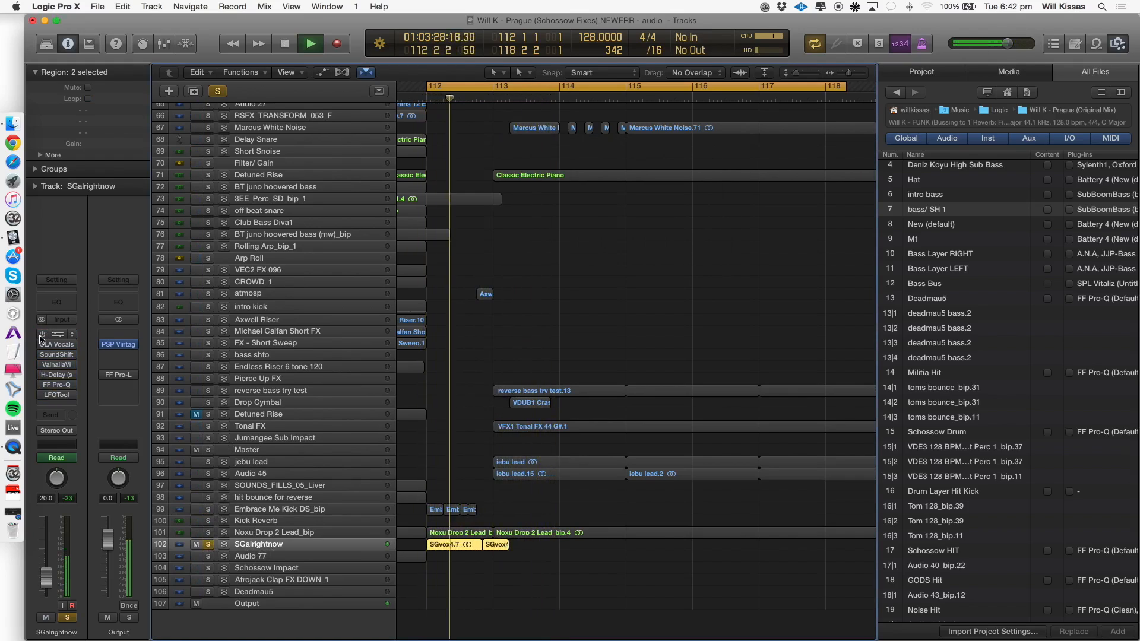
key("space")
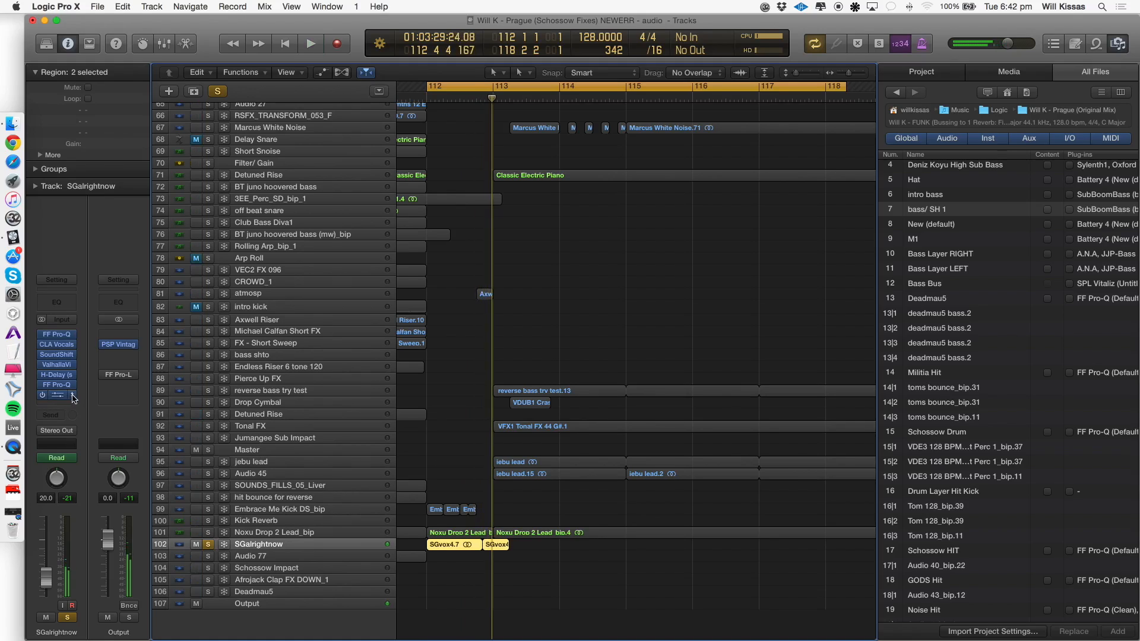
Solo only Noxu Drop 2 Lead_bip, set the cycle range from bar 110 to bar 118, and play the lead.
left_click(208, 533)
left_click(243, 534)
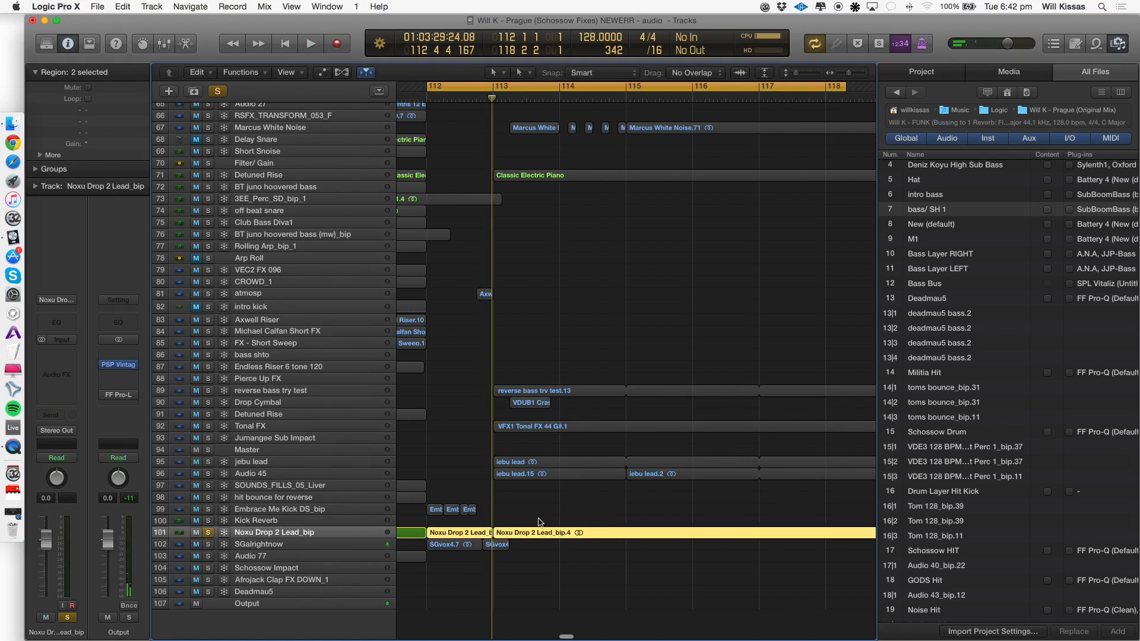
scroll(555, 228, "down", 3)
scroll(549, 227, "left", 2)
scroll(550, 228, "left", 3)
left_click_drag(569, 87, 880, 88)
scroll(609, 474, "up", 5)
scroll(609, 473, "down", 2)
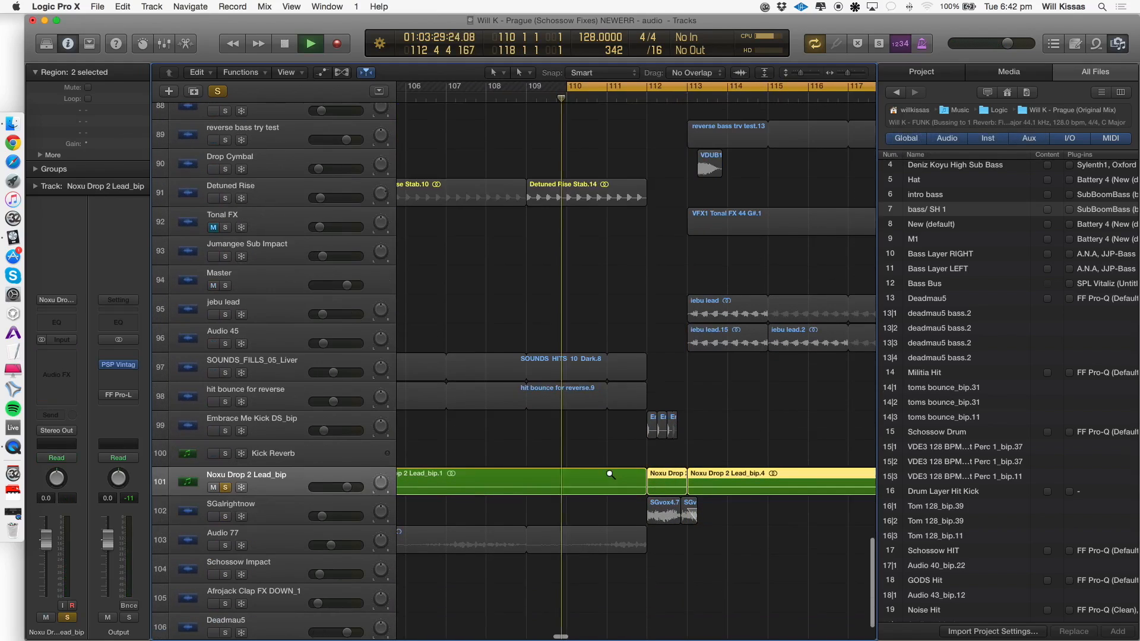
key("space")
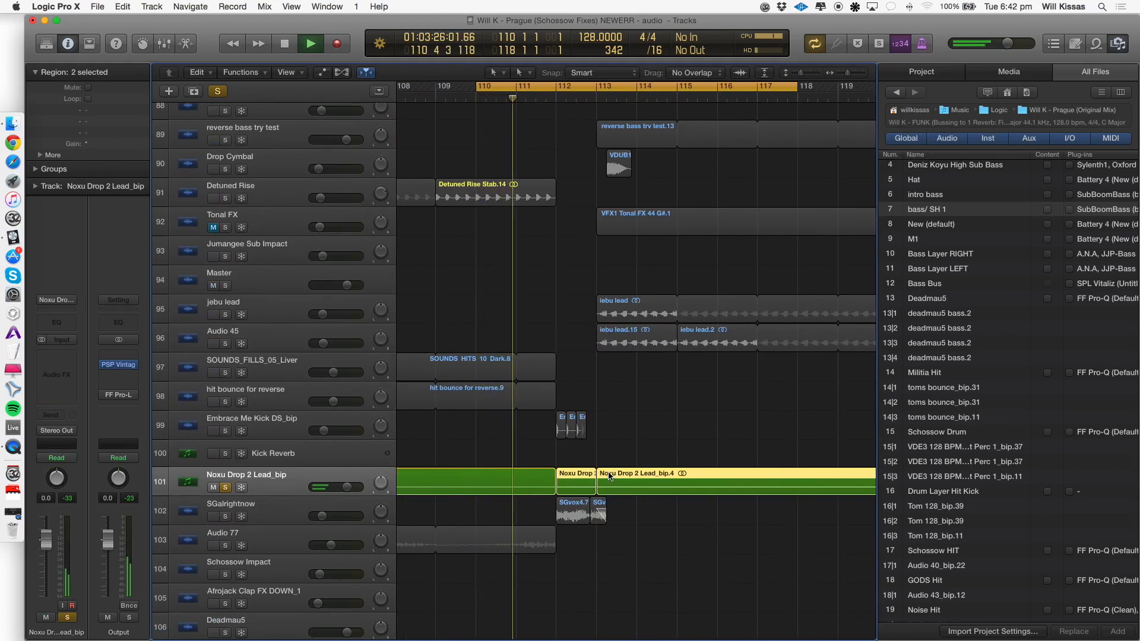
key("Return")
Unsolo Noxu Drop 2 Lead_bip, shrink the tracks, set an eight-bar cycle range from 112 3 1 1, and play the full mix.
left_click(225, 486)
key("ctrl+alt+Up")
key("ctrl+alt+Up")
key("ctrl+alt+Up")
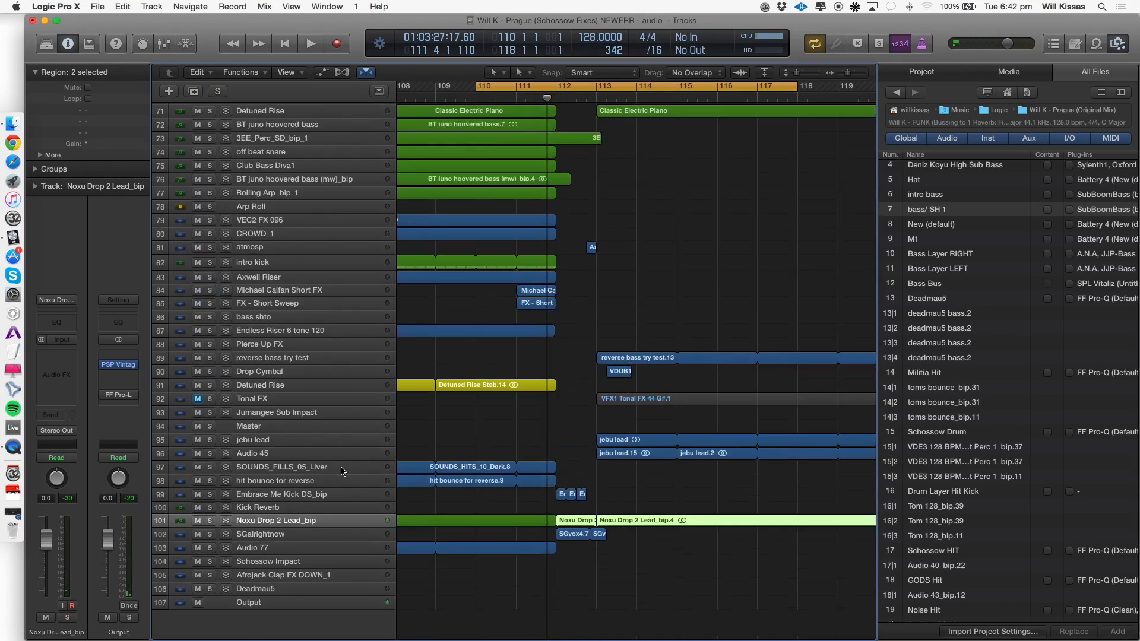
left_click_drag(597, 87, 634, 87)
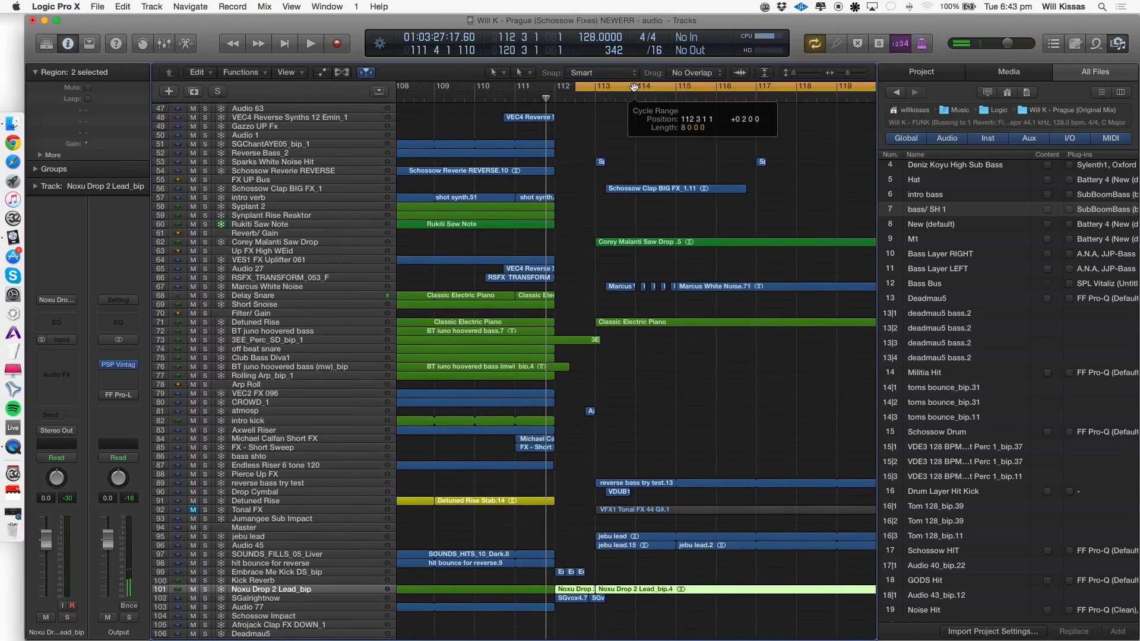
key("space")
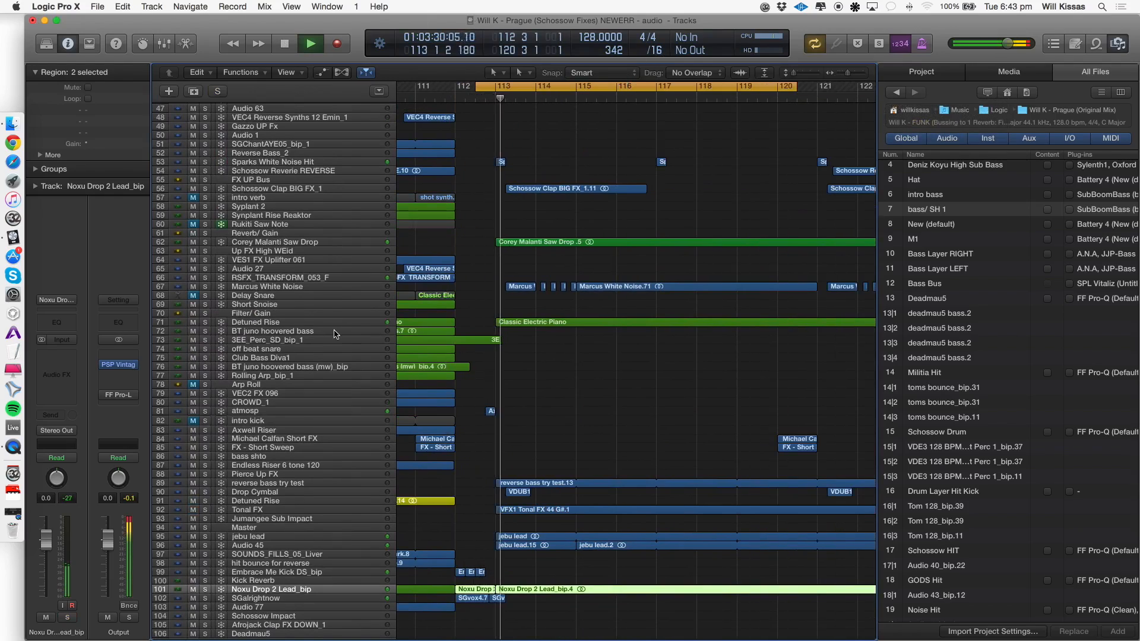
Play the drop again with all tracks and set the cycle range from bar 113 to bar 121.
key("Return")
key("Return")
scroll(348, 333, "up", 10)
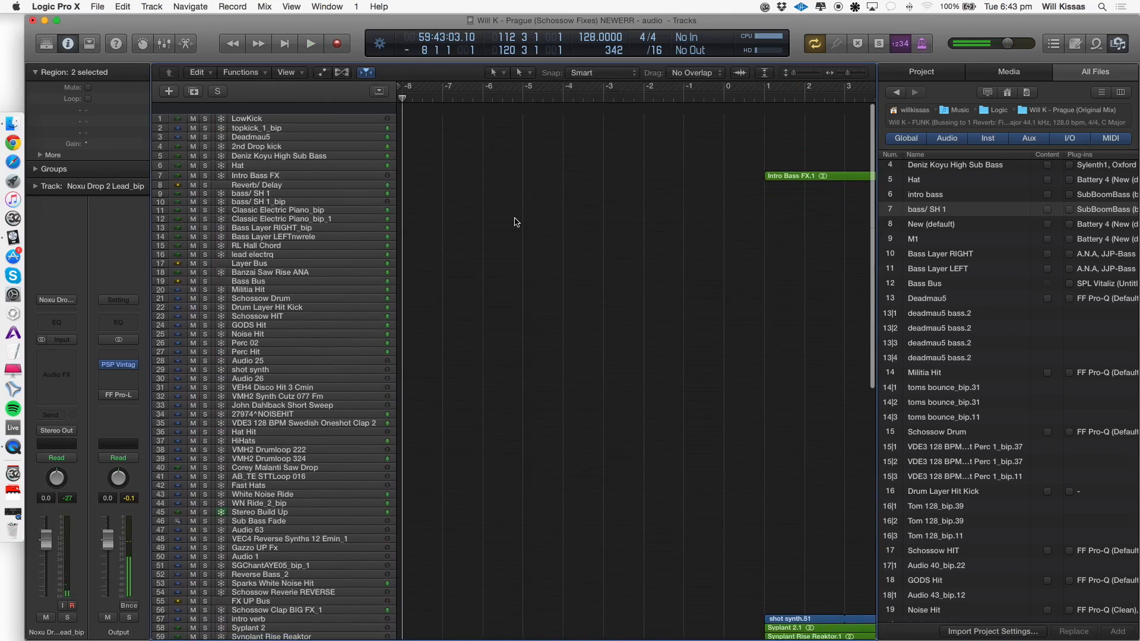
key("space")
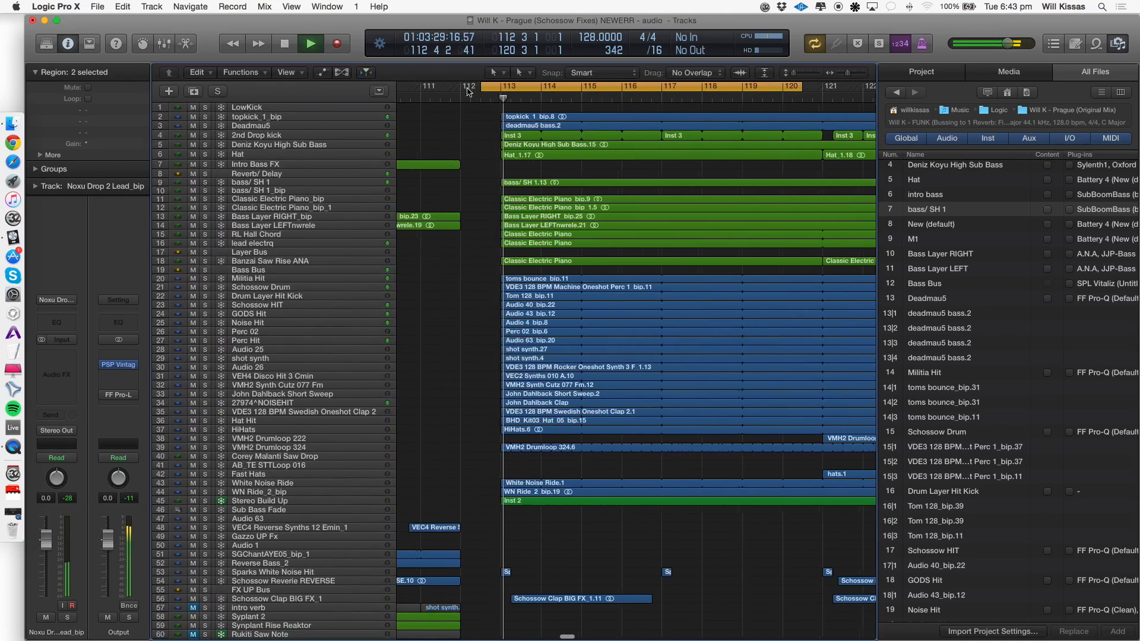
left_click(507, 87)
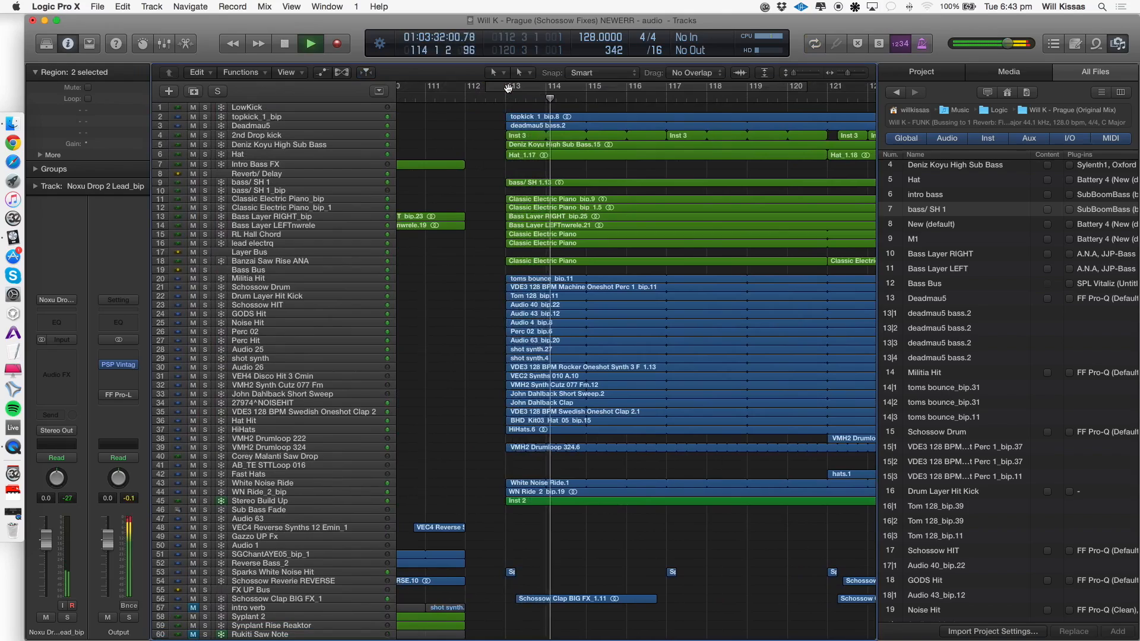
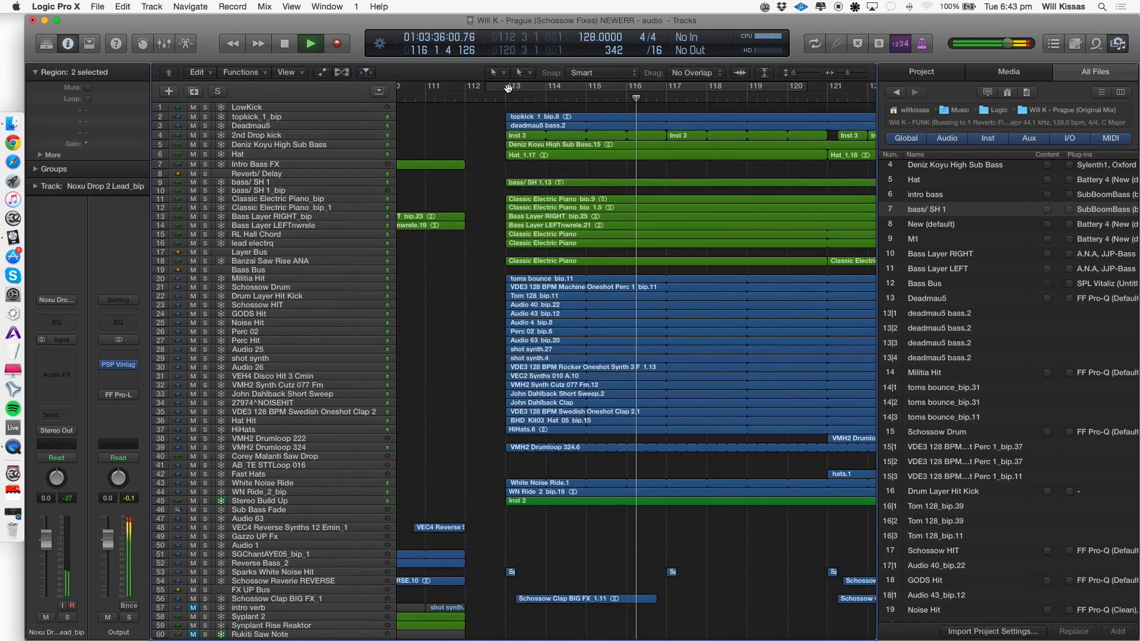
left_click_drag(507, 88, 827, 110)
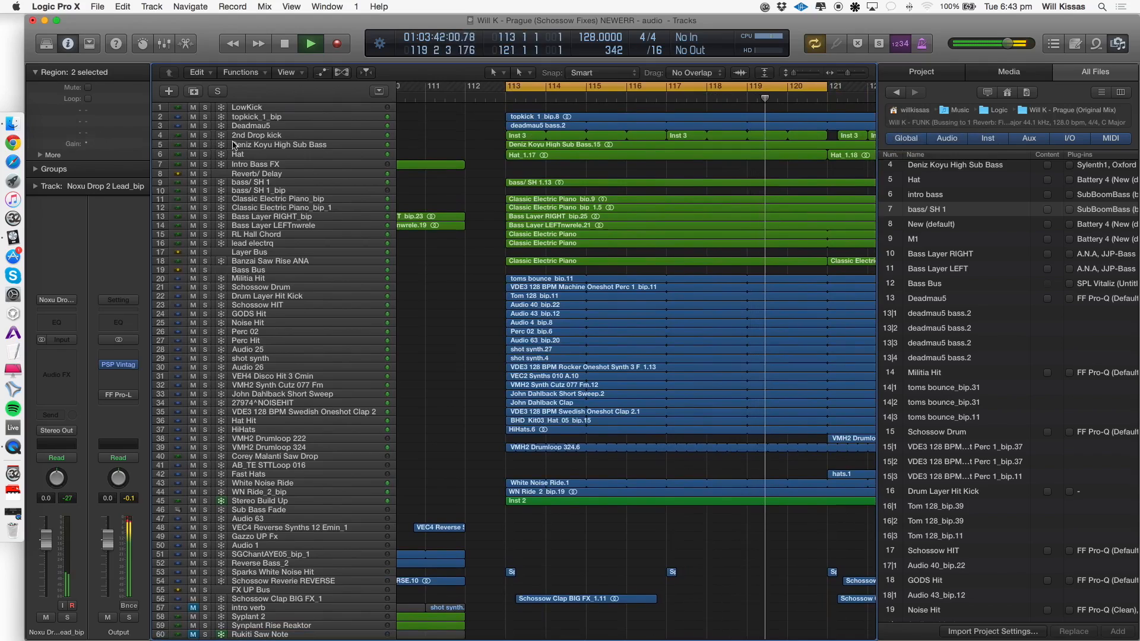
Stop the full mix, solo only topkick_1_bip, and play it from bar 113.
left_click(313, 135)
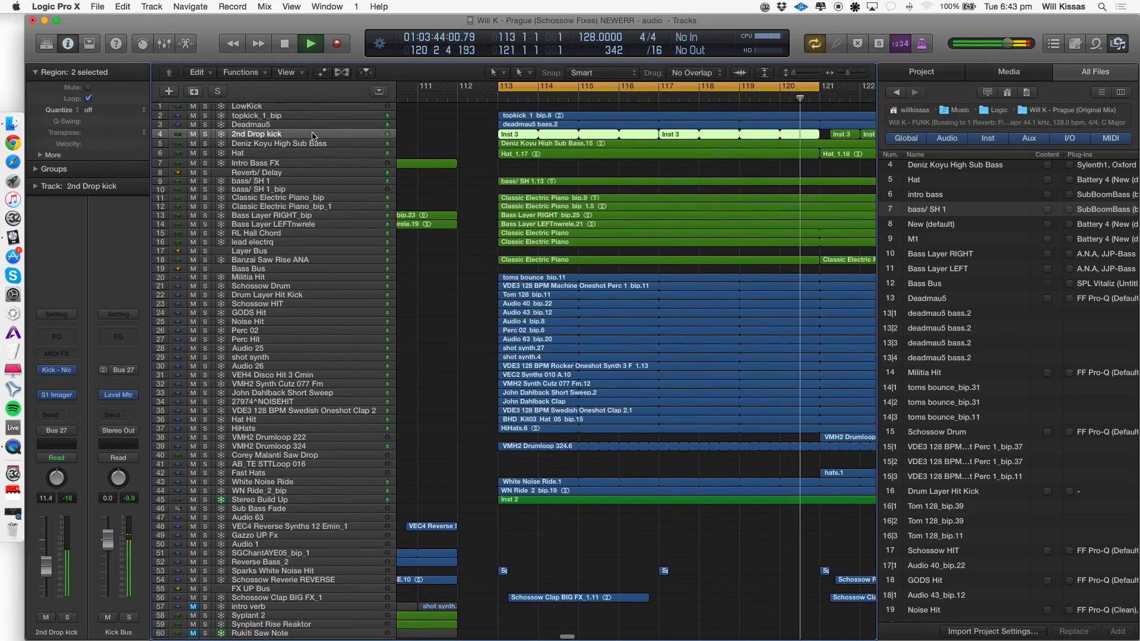
key("space")
left_click_drag(206, 117, 206, 153)
left_click(246, 116)
key("space")
scroll(229, 127, "up", 2)
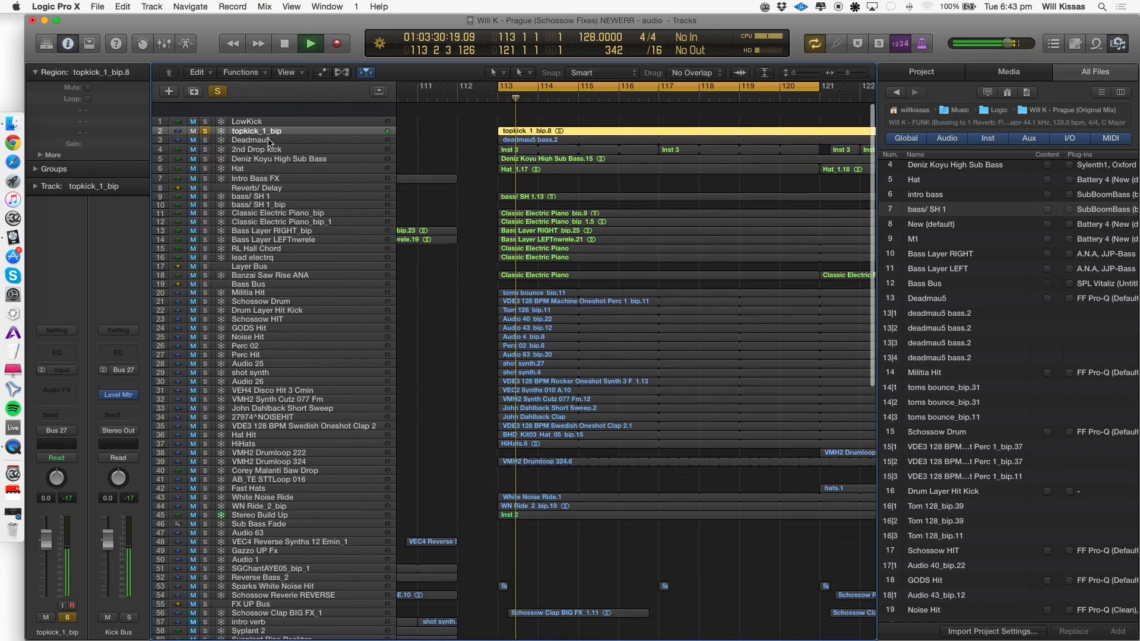
Switch the solo from topkick_1_bip to 2nd Drop kick and play it from bar 113.
left_click(205, 136)
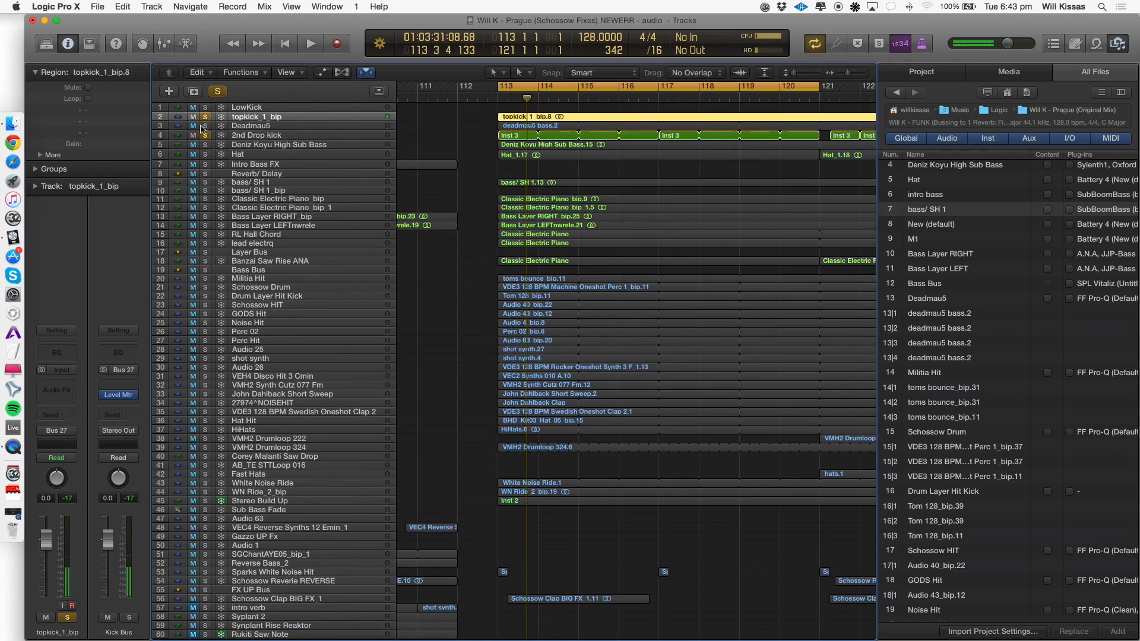
left_click(205, 116)
left_click(262, 135)
key("space")
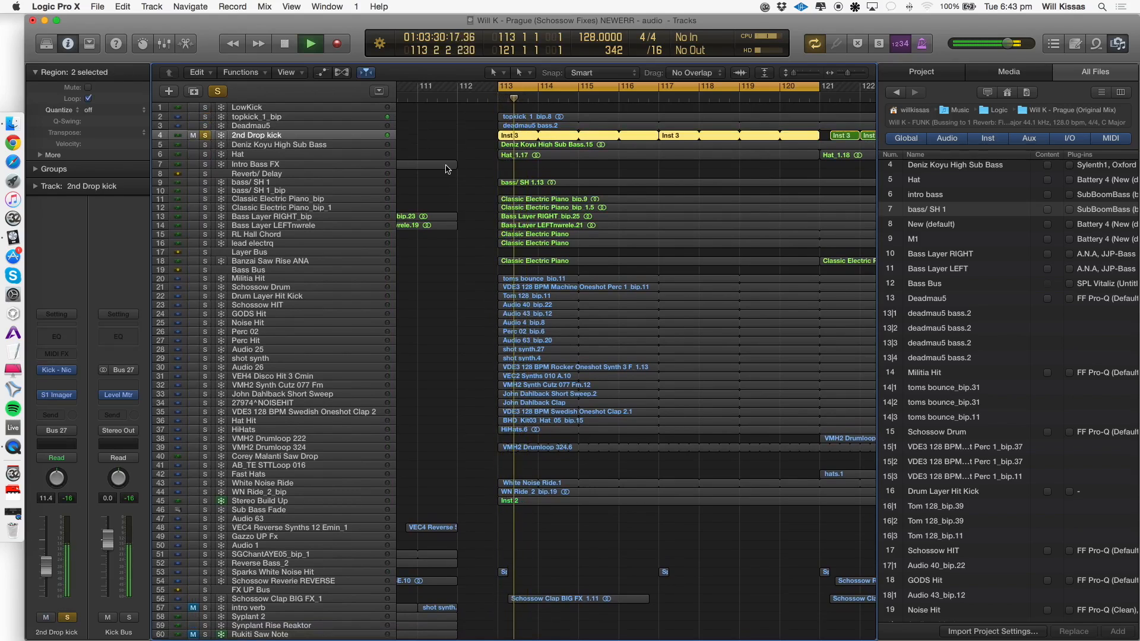
Solo LowKick alongside 2nd Drop kick, set the cycle range from bar 33 to bar 129, and play it.
scroll(448, 169, "down", 10)
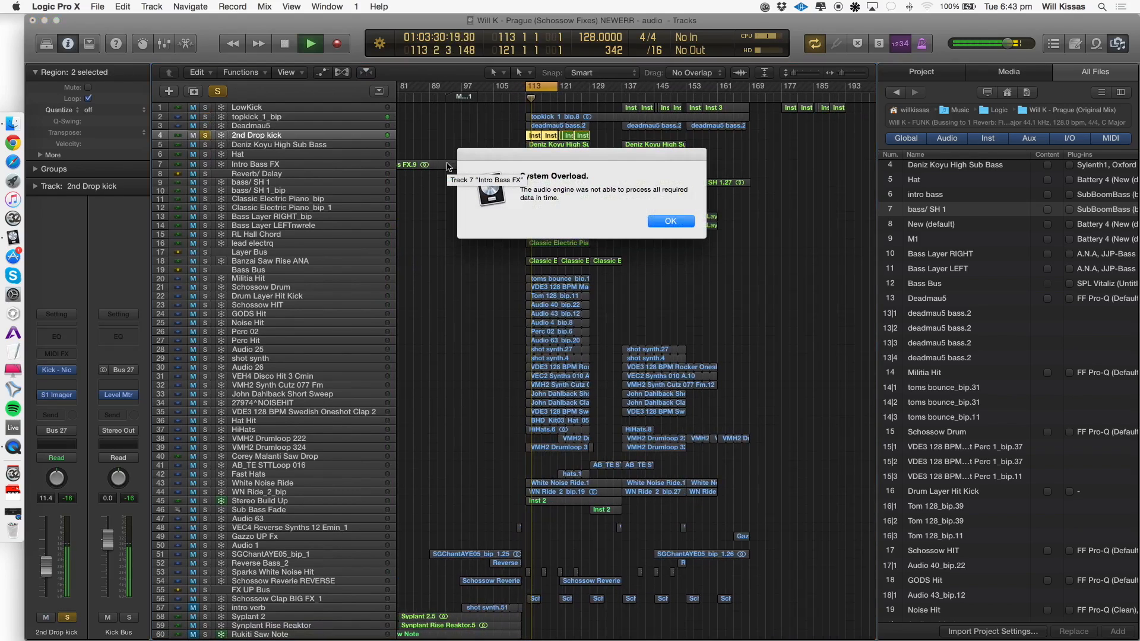
key("Return")
scroll(448, 168, "down", 10)
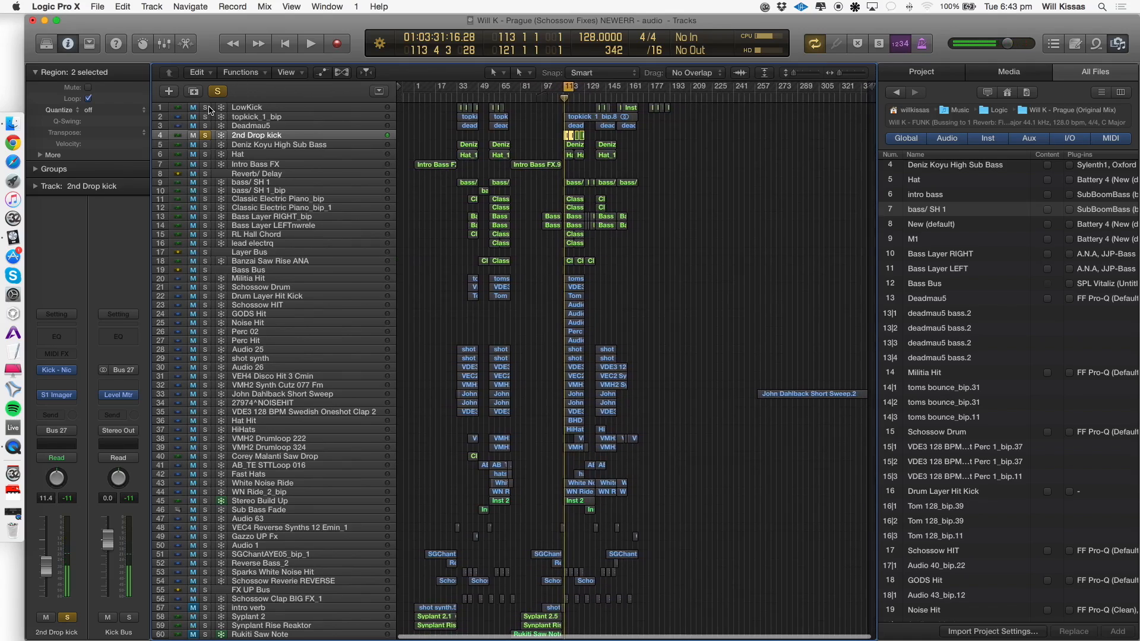
left_click_drag(457, 88, 585, 87)
key("space")
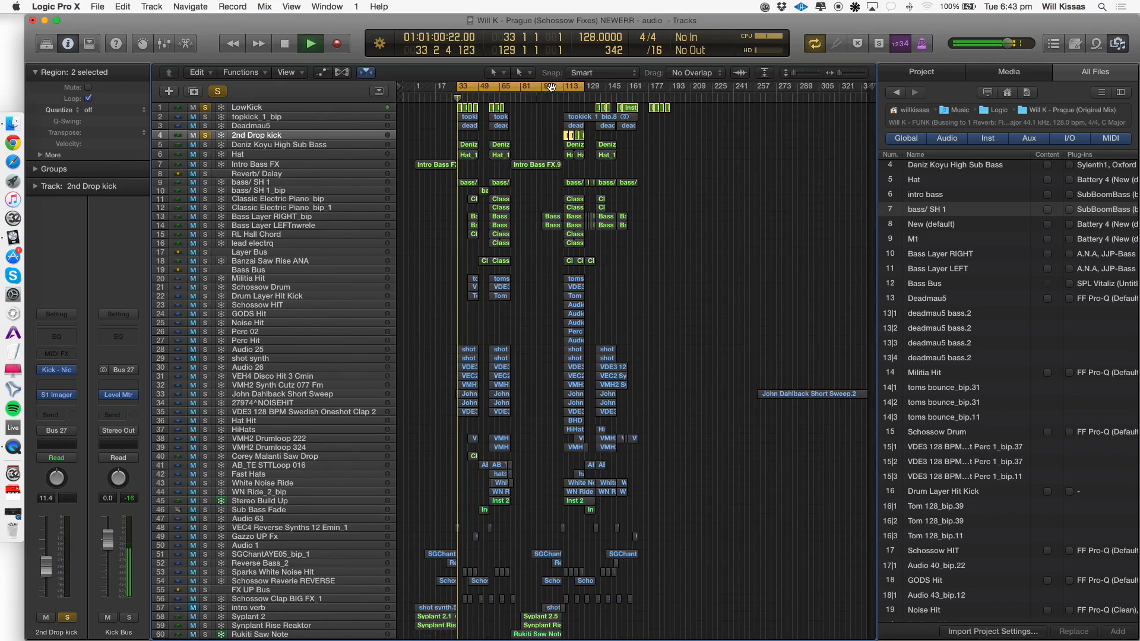
left_click(551, 87)
key("c")
left_click(674, 223)
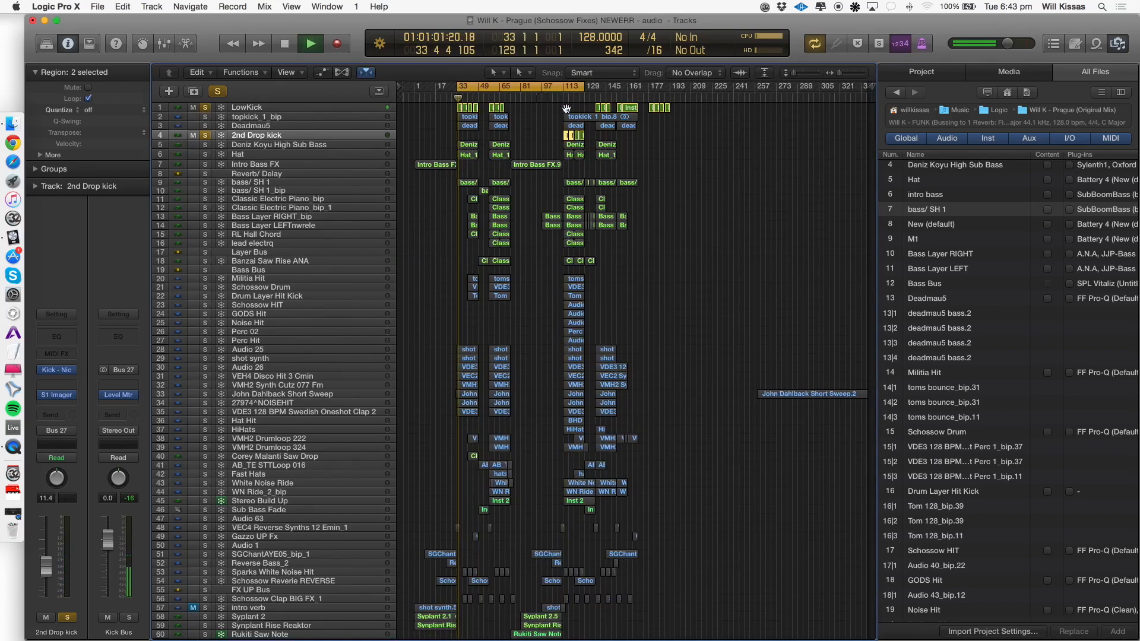
Stop playback, unsolo LowKick, and set the cycle range from bar 113 to bar 164.
key("space")
left_click(567, 87)
mouse_move(567, 88)
left_mouse_down()
mouse_move(634, 88)
mouse_move(589, 87)
left_mouse_up()
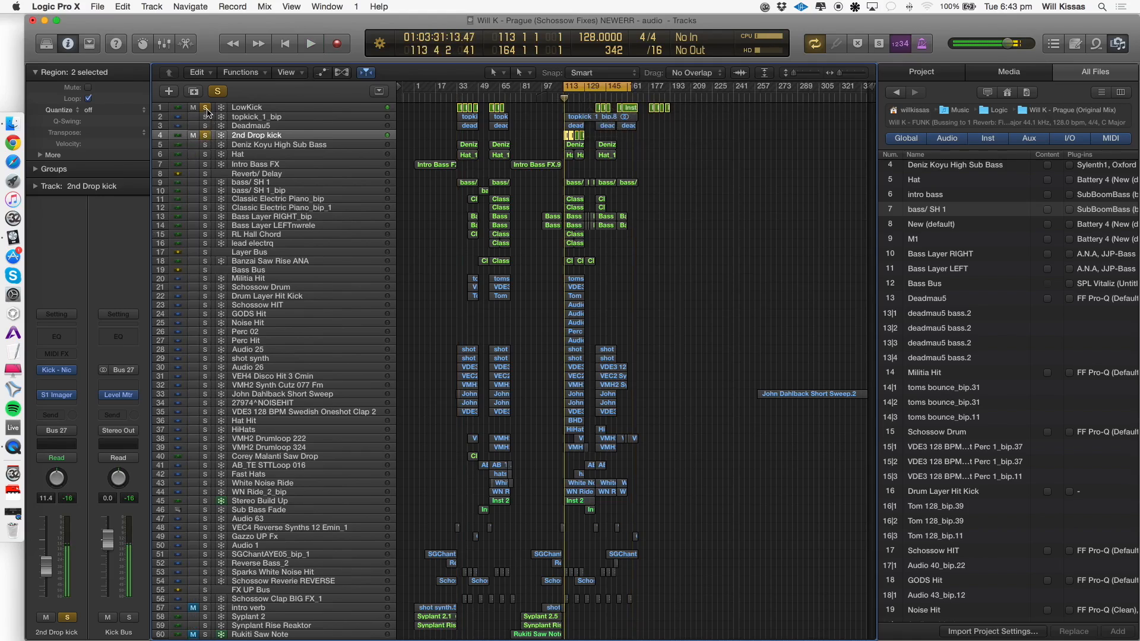
key("super+Right")
key("super+Right")
key("super+Right")
key("super+Right")
key("super+Right")
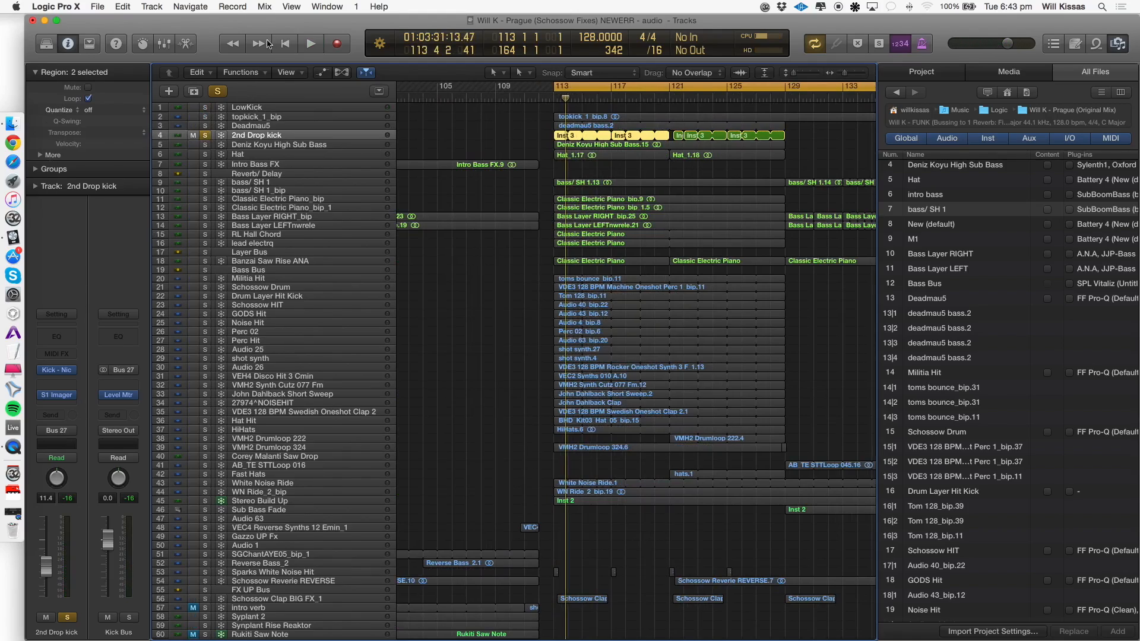
Add topkick_1_bip and Deadmau5 to the soloed 2nd Drop kick and play them together from bar 113.
left_click(206, 117)
key("space")
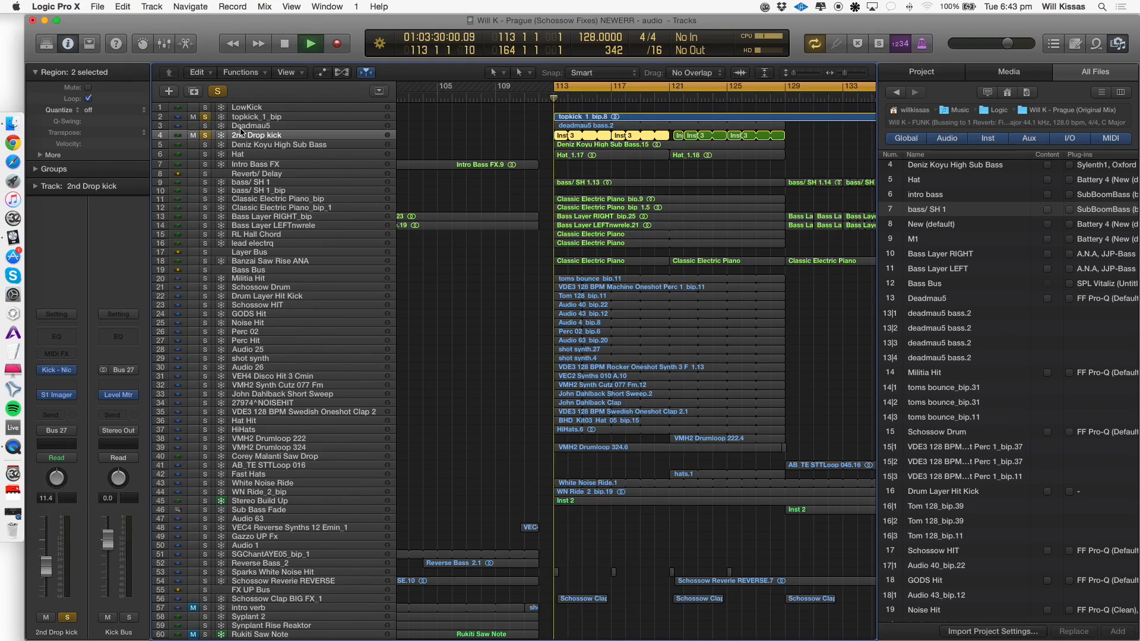
left_click(206, 126)
key("space")
key("space")
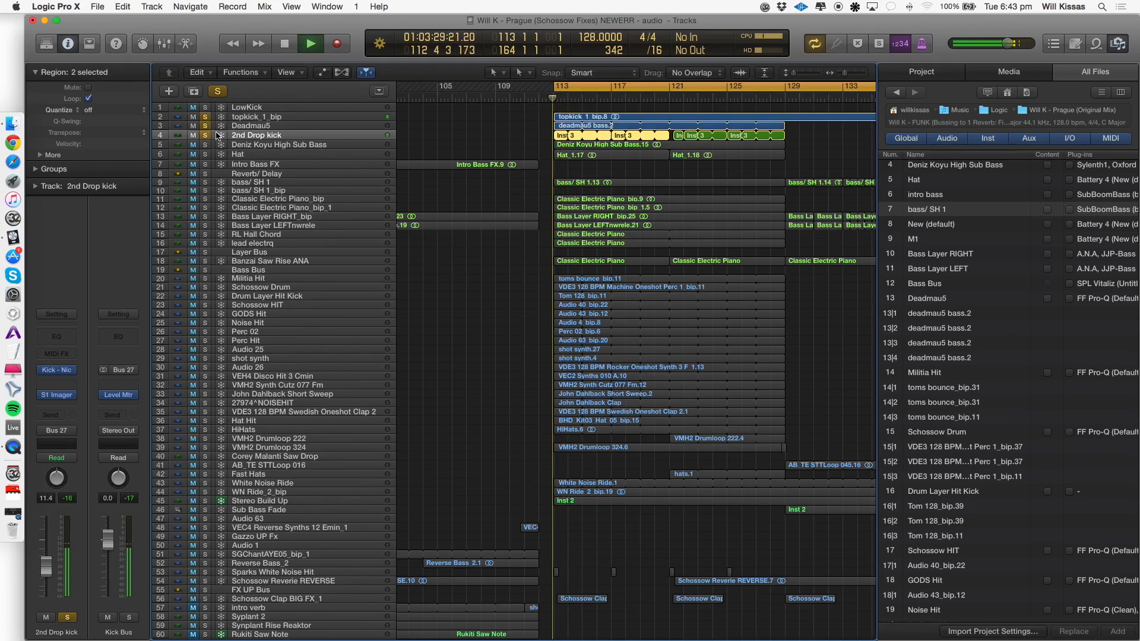
Stop playback, solo only Deadmau5, and play it from bar 113.
key("space")
left_click(206, 136, "alt")
left_click(205, 126)
key("space")
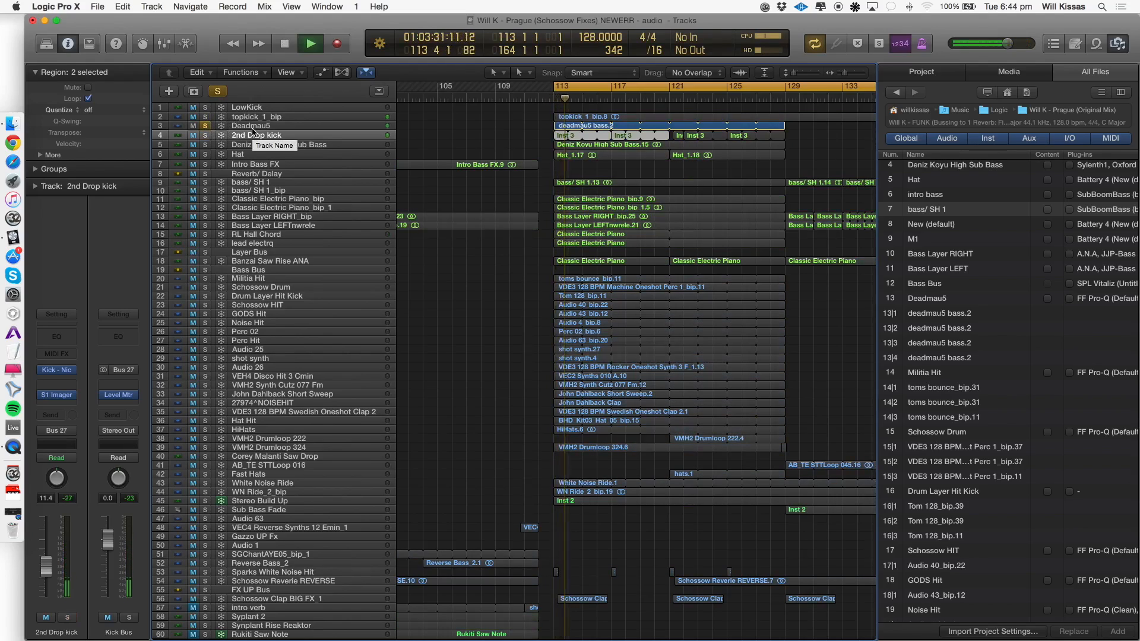
Solo topkick_1_bip, 2nd Drop kick, Deniz Koyu High Sub Bass and Hat together with Deadmau5 and play them from bar 113.
key("space")
left_click(205, 136)
left_click(205, 117)
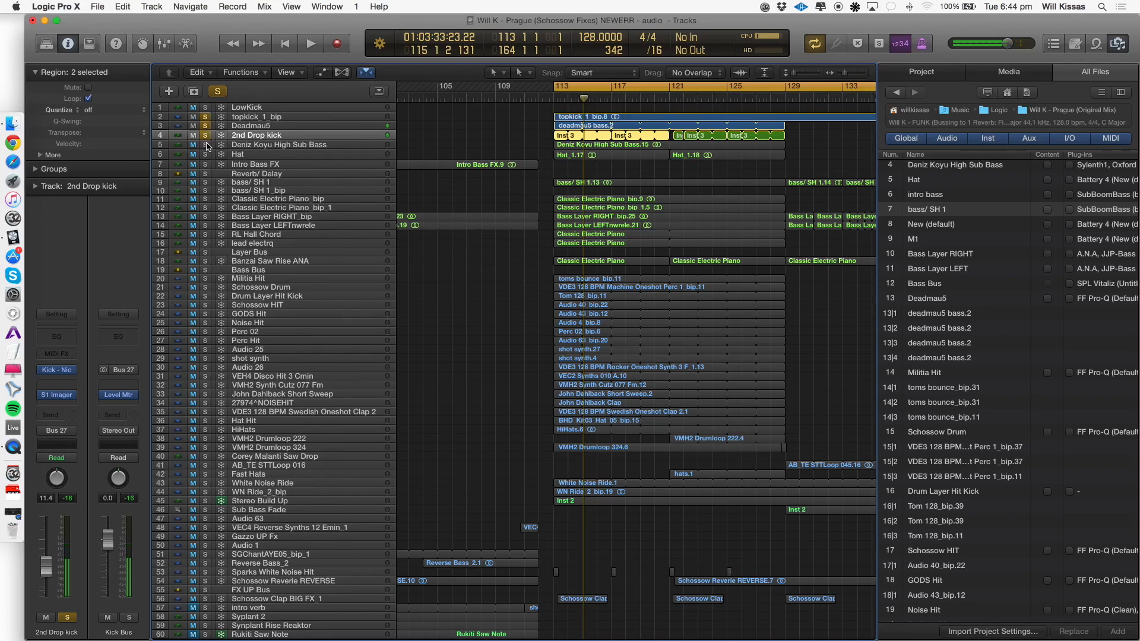
left_click(206, 145)
key("space")
left_click(205, 154)
left_click(244, 156)
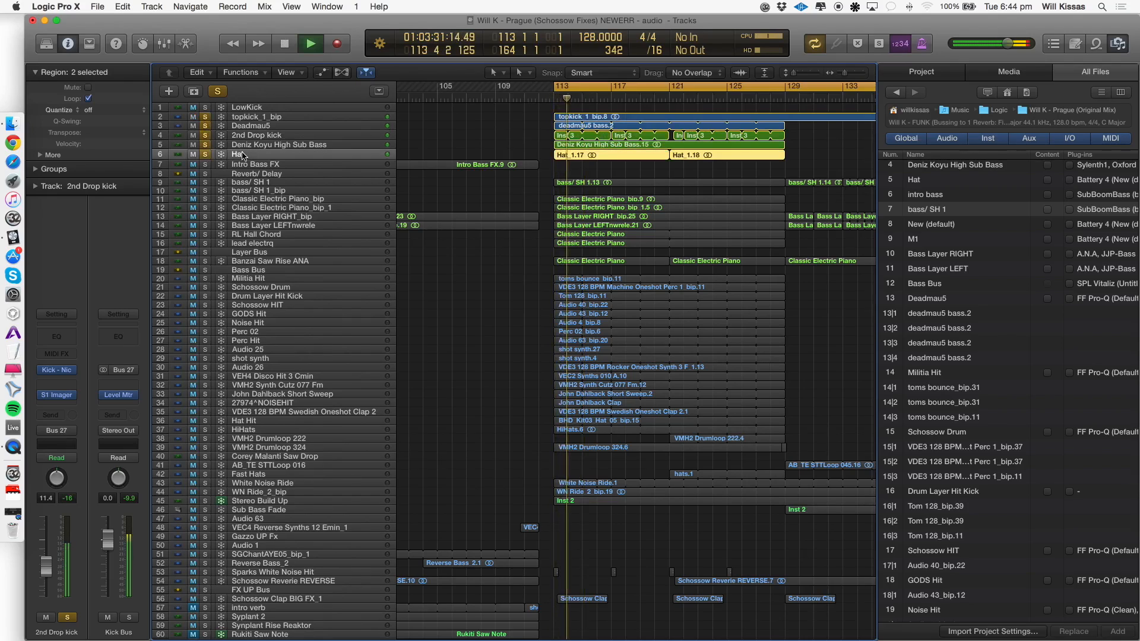
Select the bass/ SH 1 track, add it to the soloed kicks, sub bass and hat, and play from bar 113.
left_click(246, 190)
left_click(246, 175)
left_click(244, 182)
key("space")
left_click(207, 182)
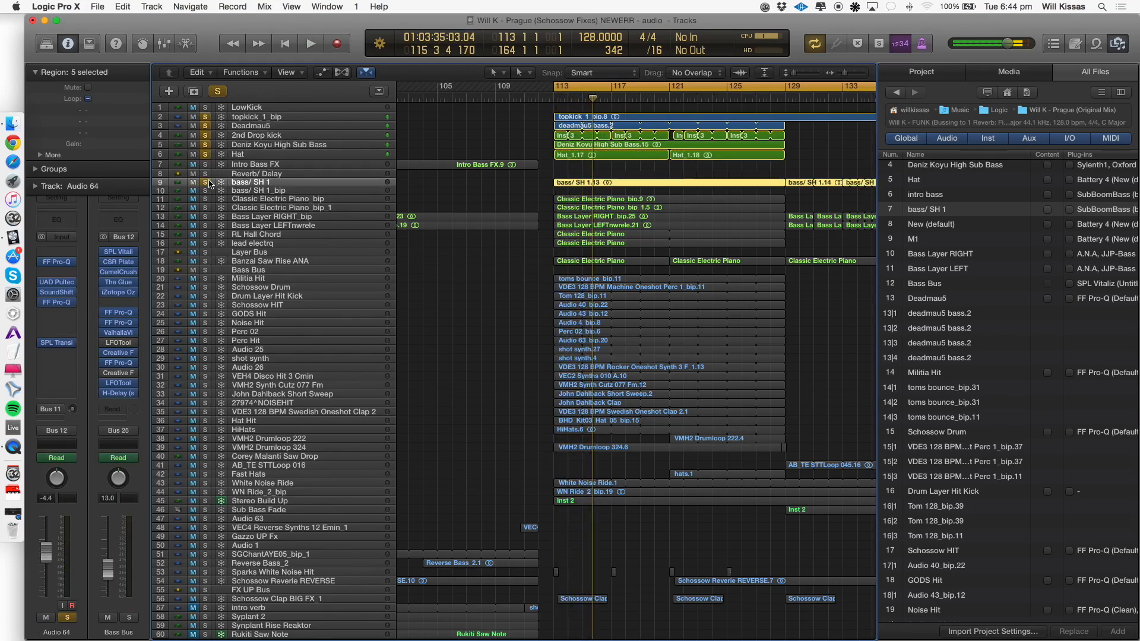
key("space")
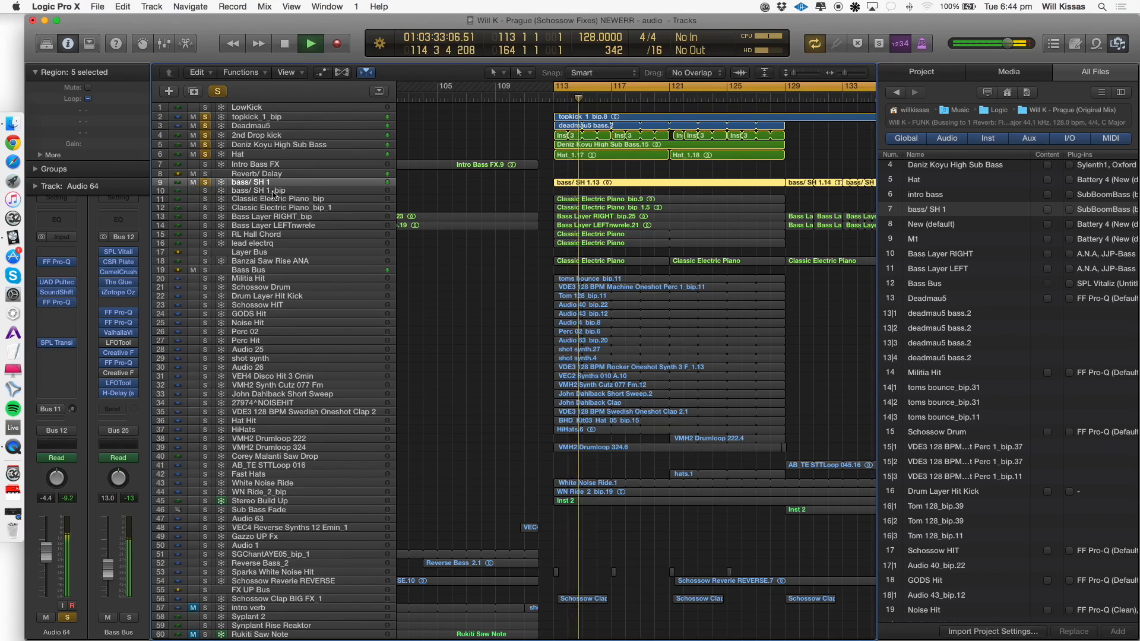
Add tracks 11 to 16, from Classic Electric Piano_bip to lead electrq, to the solos and play from bar 113.
left_click(260, 201)
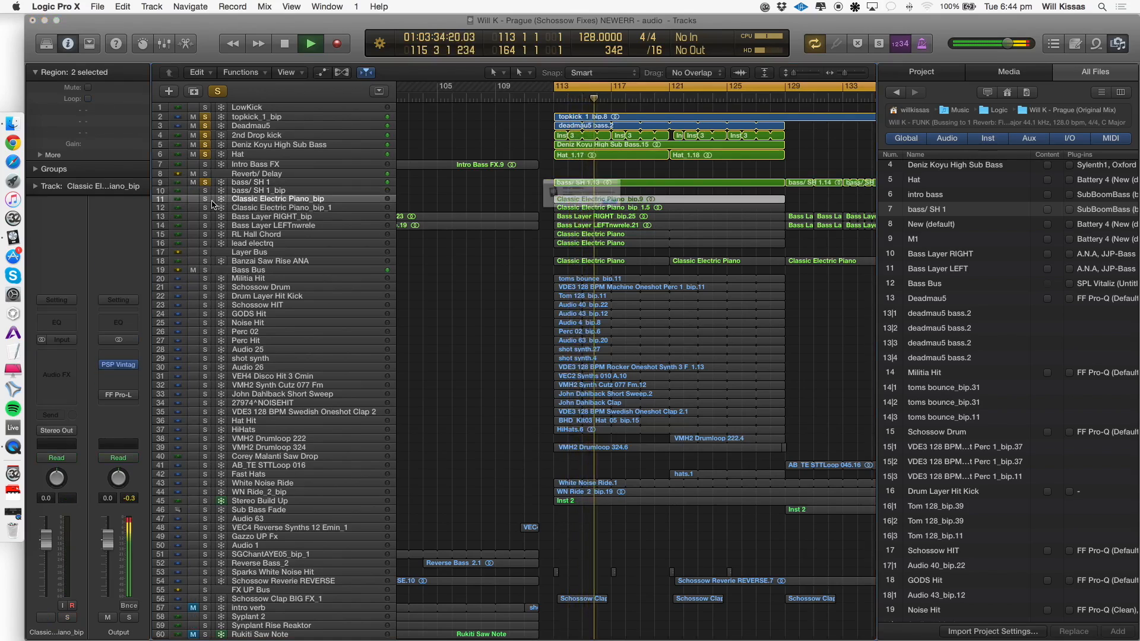
key("Return")
left_click(192, 203, "alt")
key("space")
left_click_drag(206, 202, 207, 245)
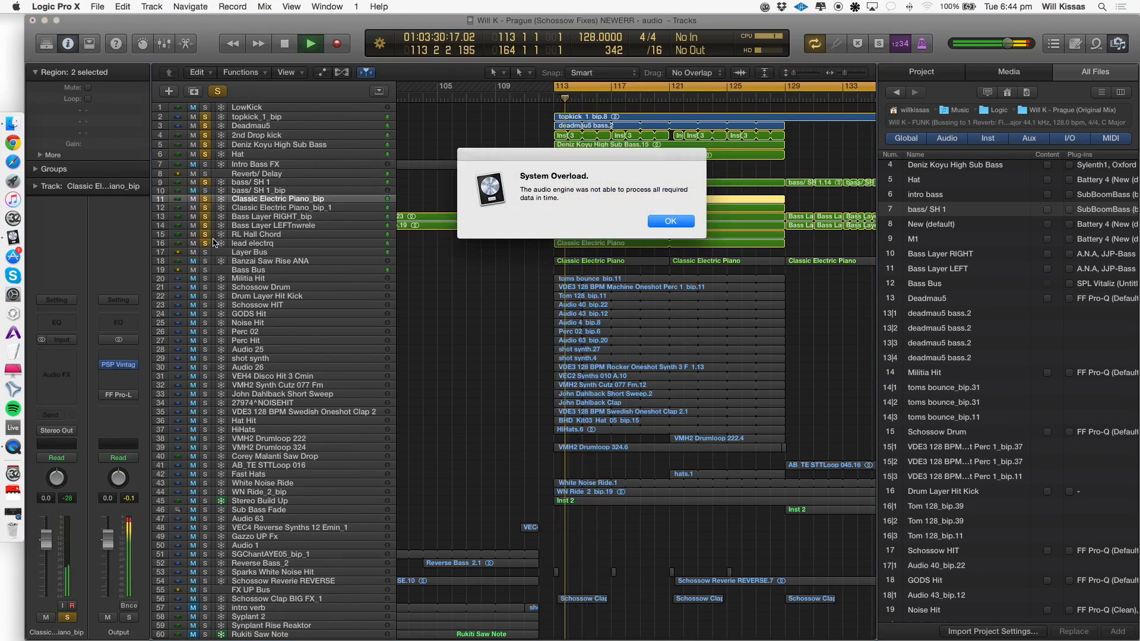
key("Return")
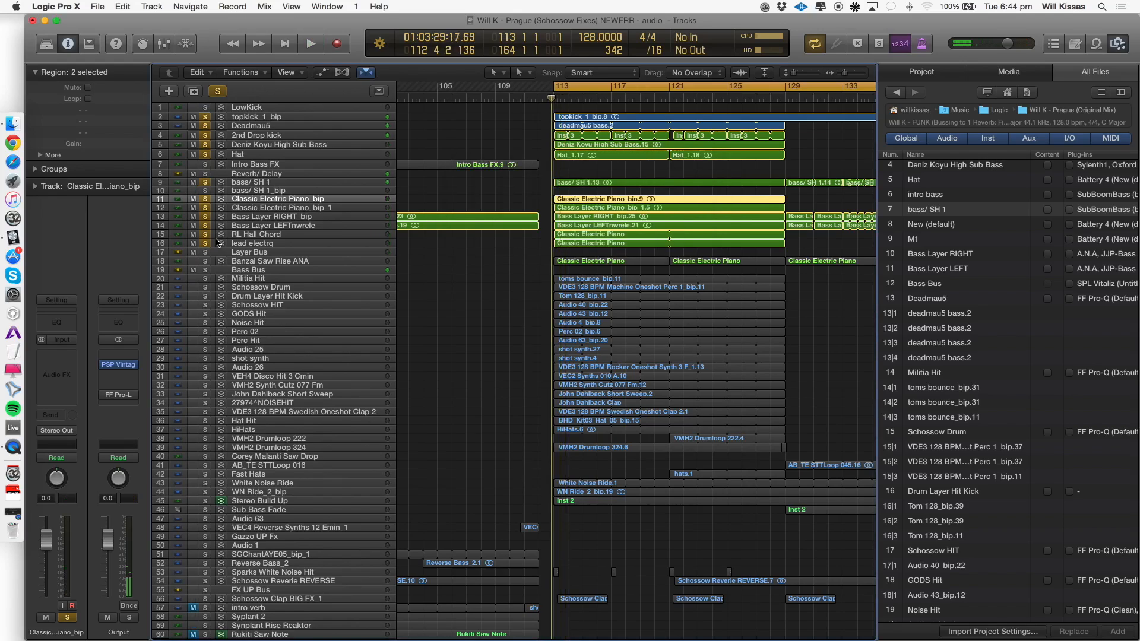
Add Banzai Saw Rise ANA to the soloed tracks and replay the drop from bar 113.
left_click(194, 263)
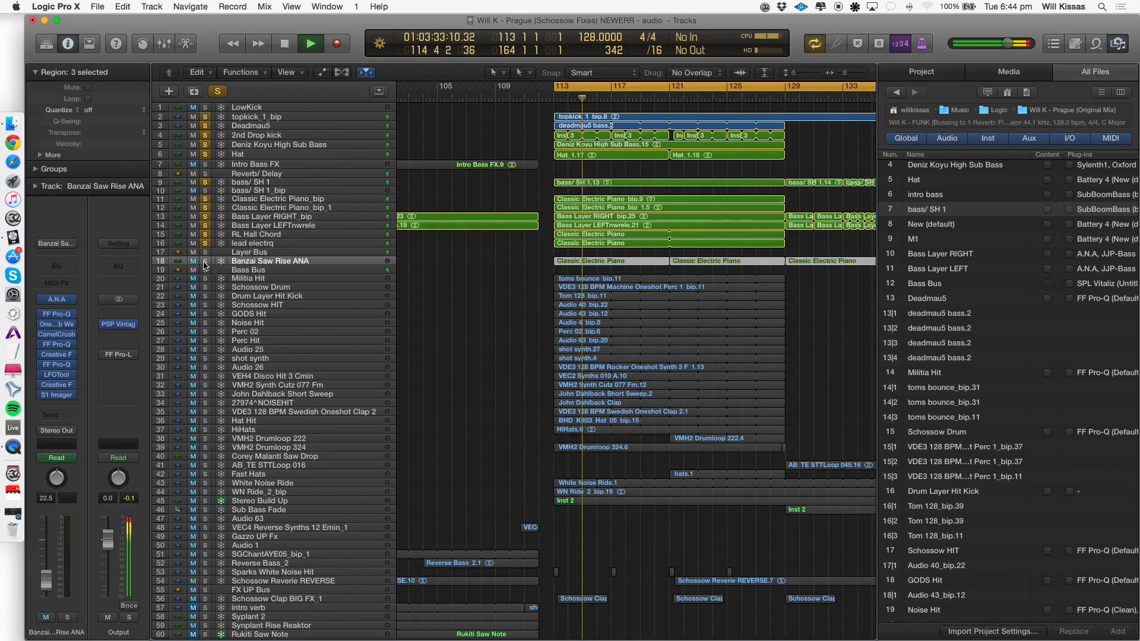
key("Return")
left_click(205, 261)
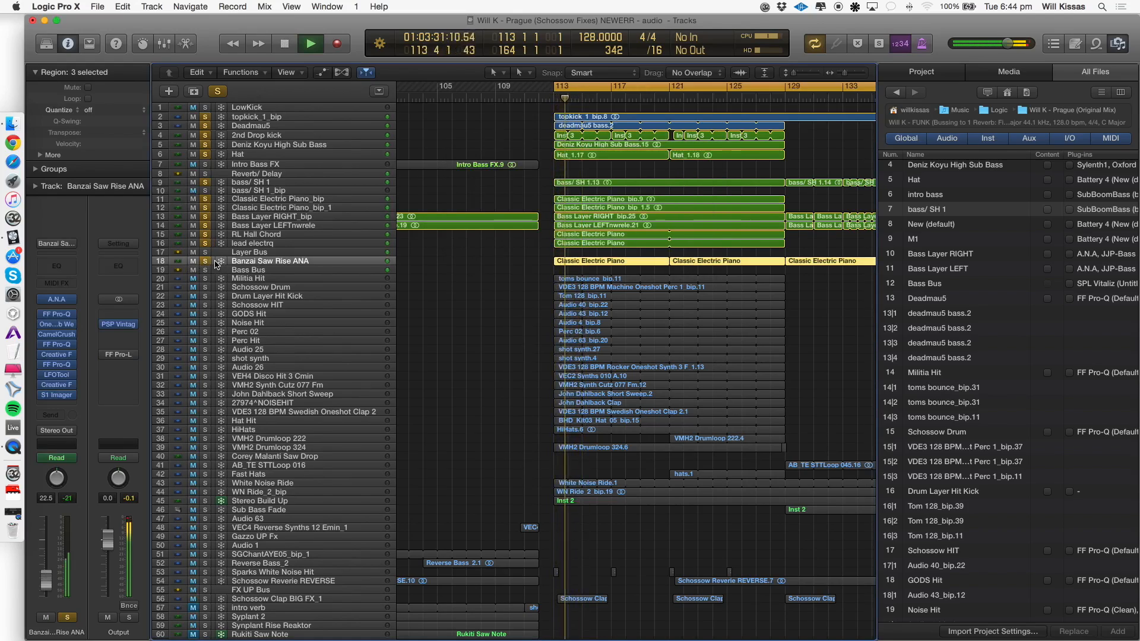
key("Return")
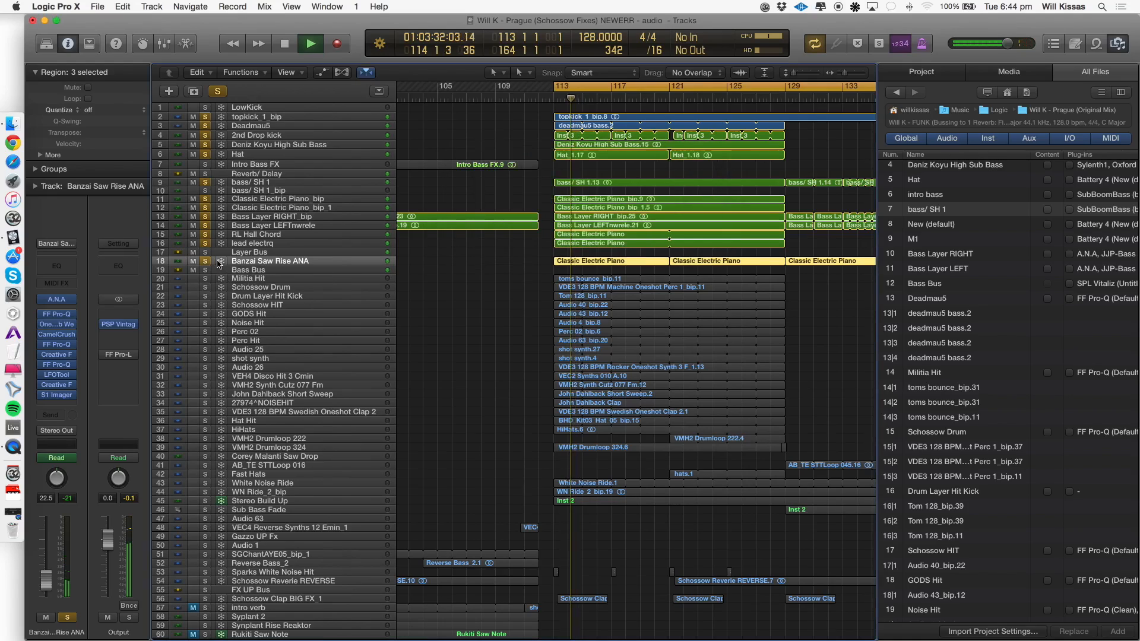
key("Return")
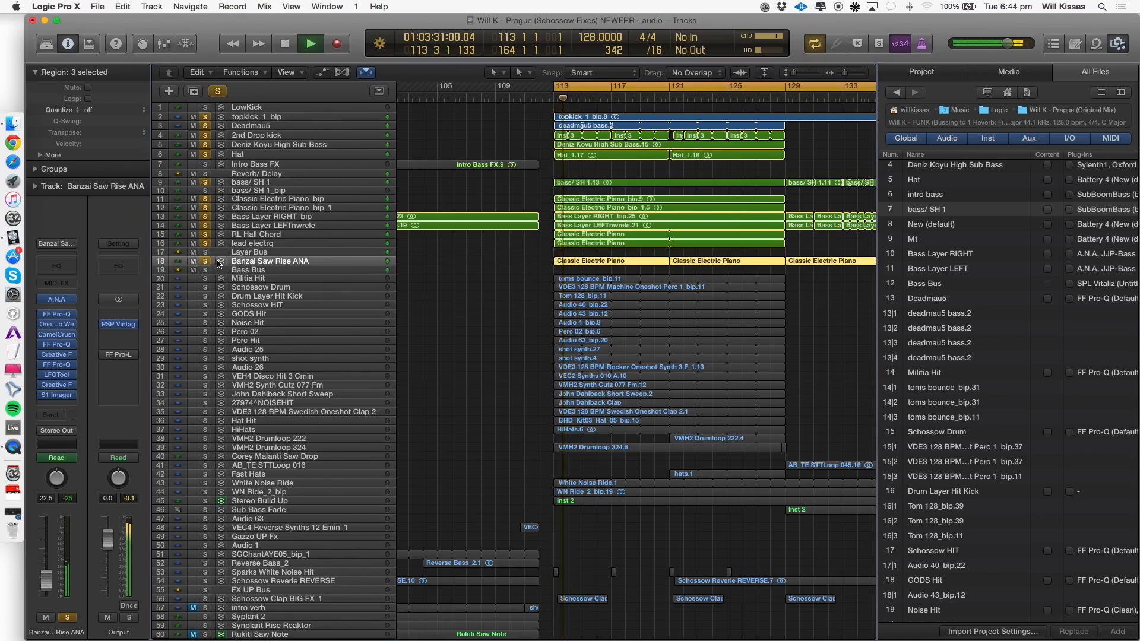
Clear all solos, enlarge the track heights, and select the Militia Hit track.
key("Return")
left_click(205, 261, "alt")
left_click(271, 282)
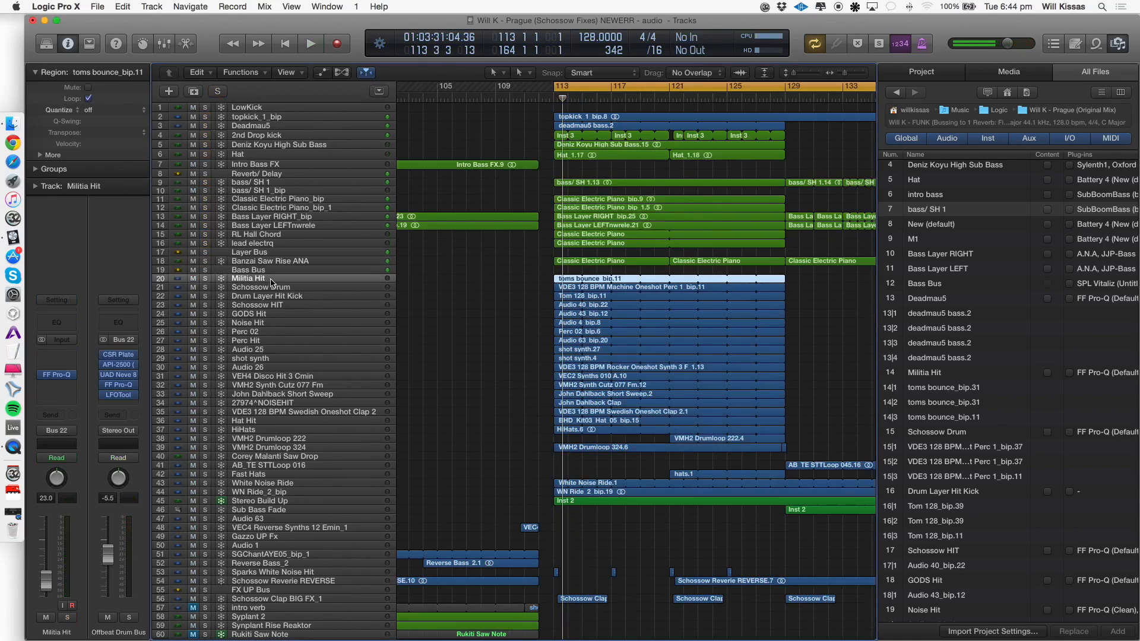
key("super+Down")
key("Up")
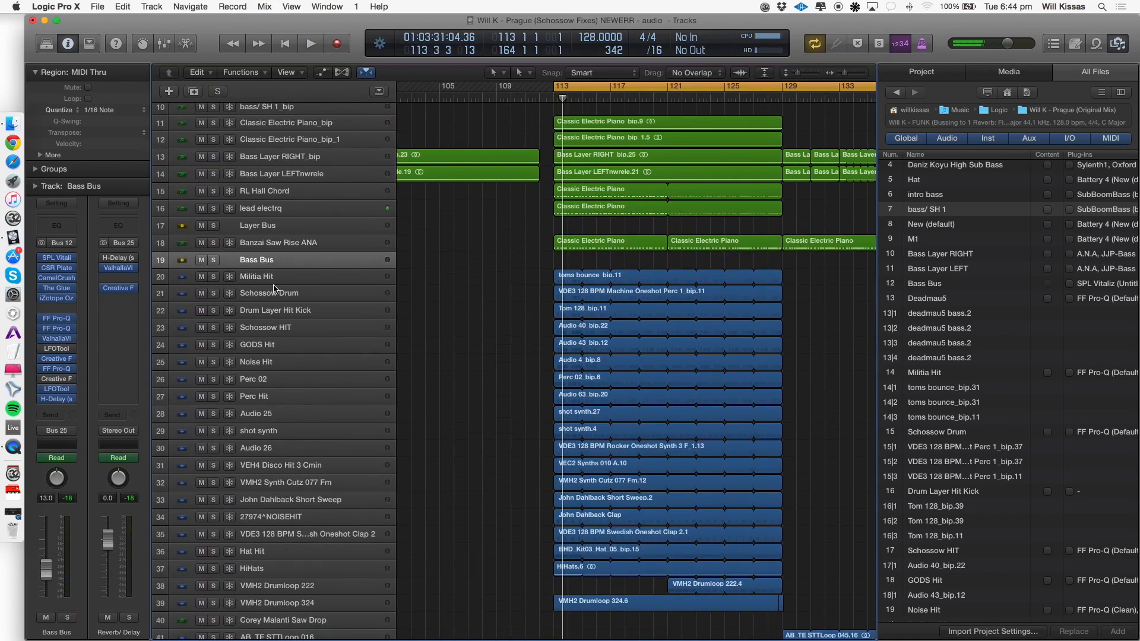
left_click(275, 282)
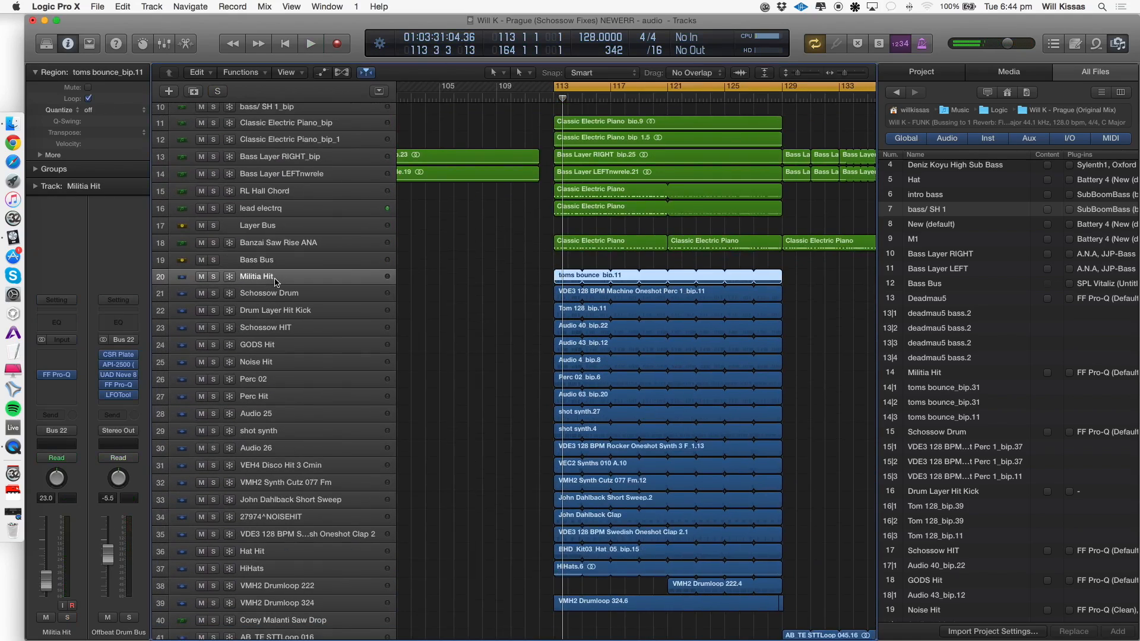
Solo Militia Hit, Schossow Drum and Drum Layer Hit Kick and play them together from bar 113.
left_click(214, 277)
left_click(214, 293)
left_click(238, 300)
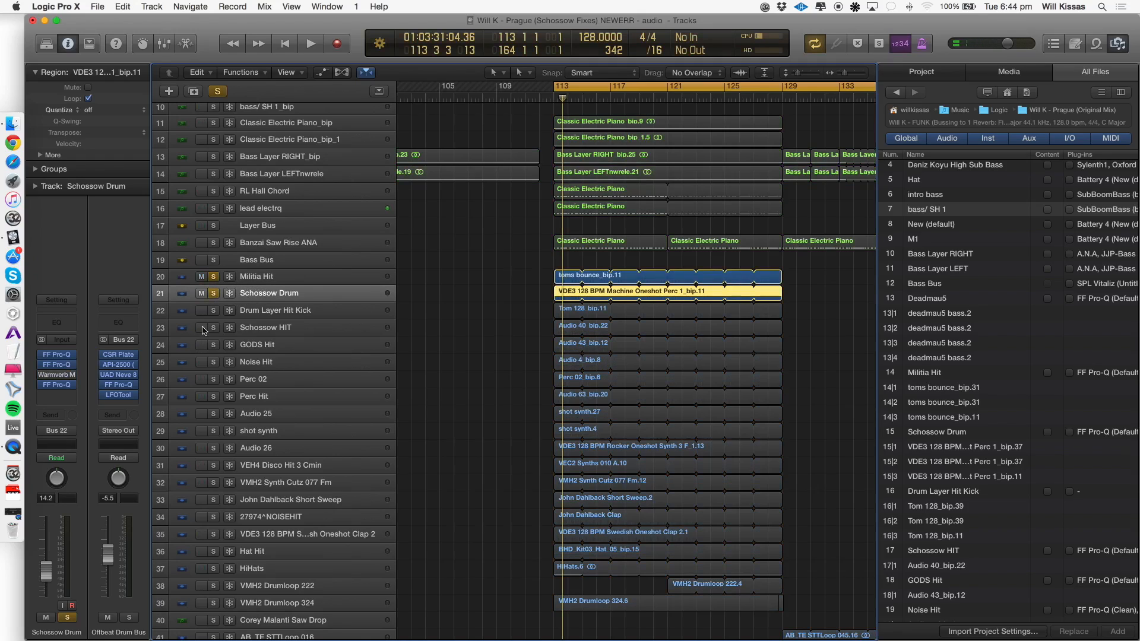
left_click(213, 311)
left_click(270, 311)
key("space")
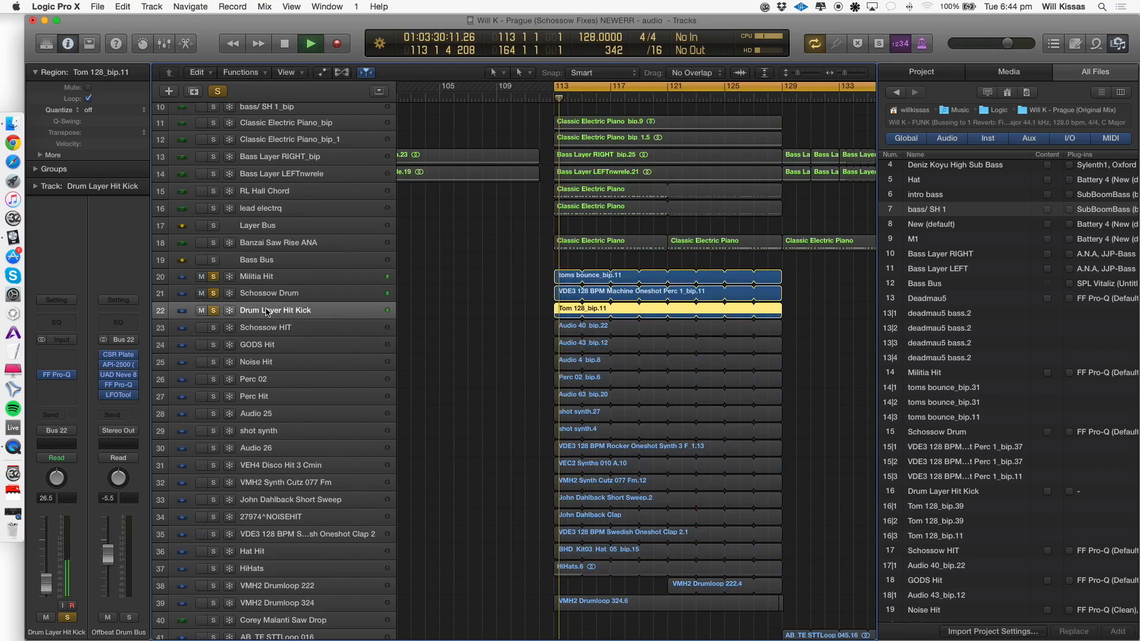
key("Return")
key("space")
scroll(462, 310, "up", 5)
scroll(460, 325, "up", 1)
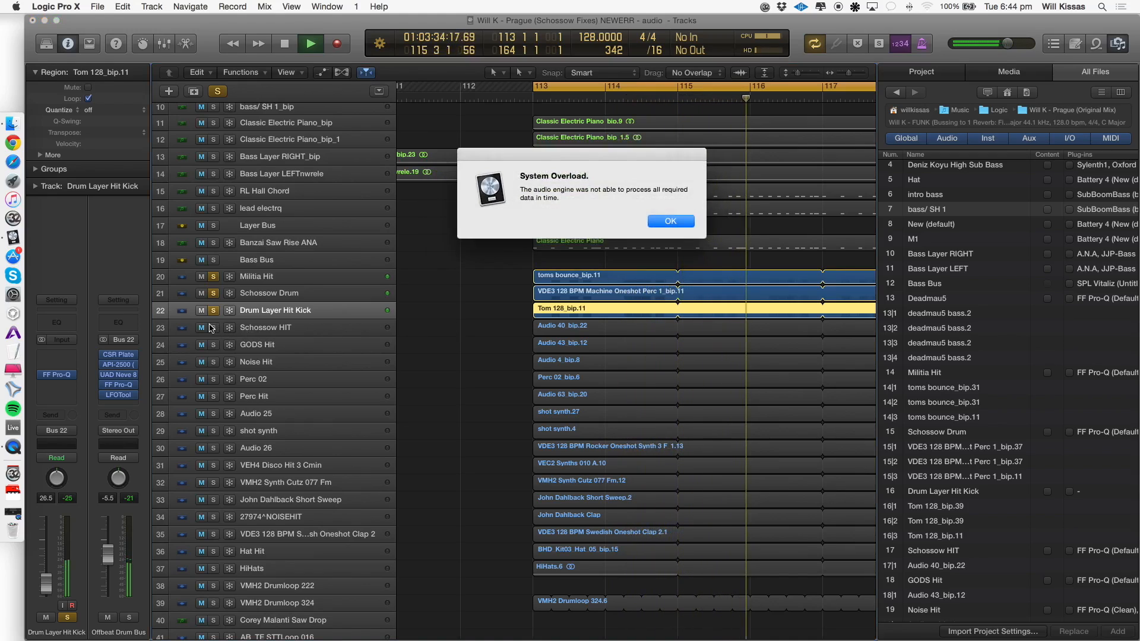
key("Return")
Add tracks 1 to 5, from LowKick to Deniz Koyu High Sub Bass, to the soloed drum hits and play from bar 113.
scroll(226, 172, "up", 5)
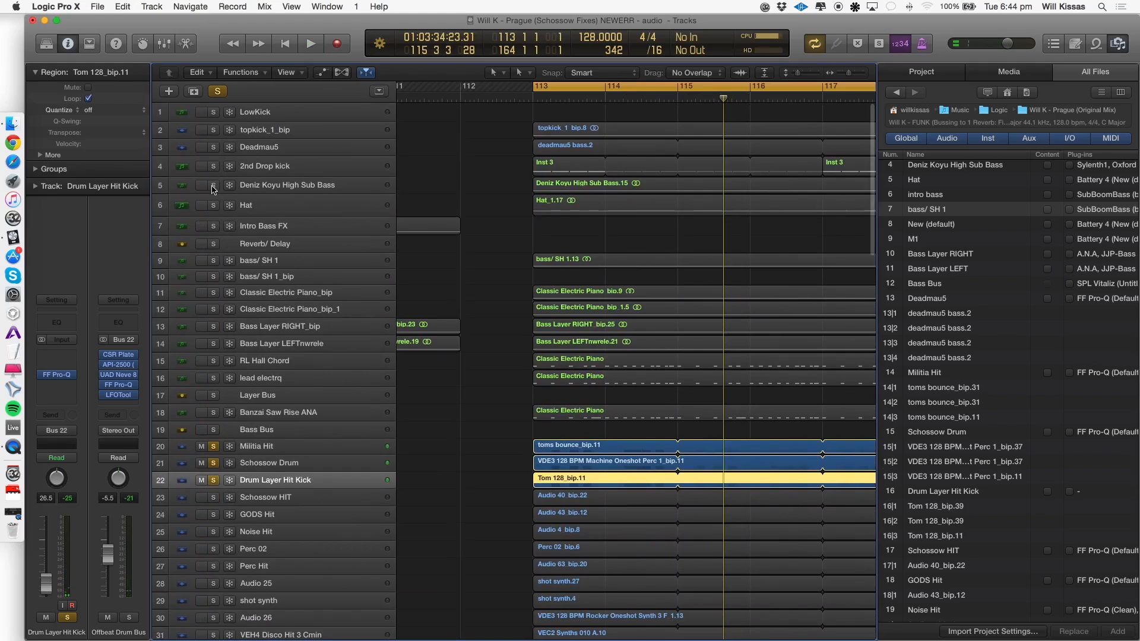
left_click_drag(213, 189, 216, 121)
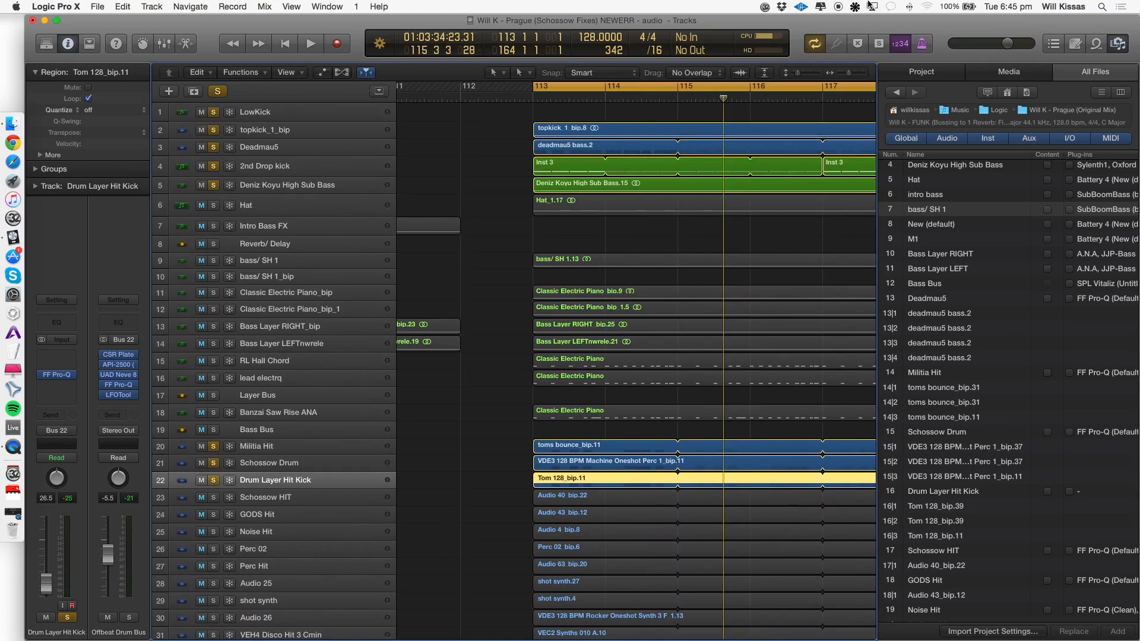
left_click(821, 6)
left_click(893, 76)
left_click(490, 321)
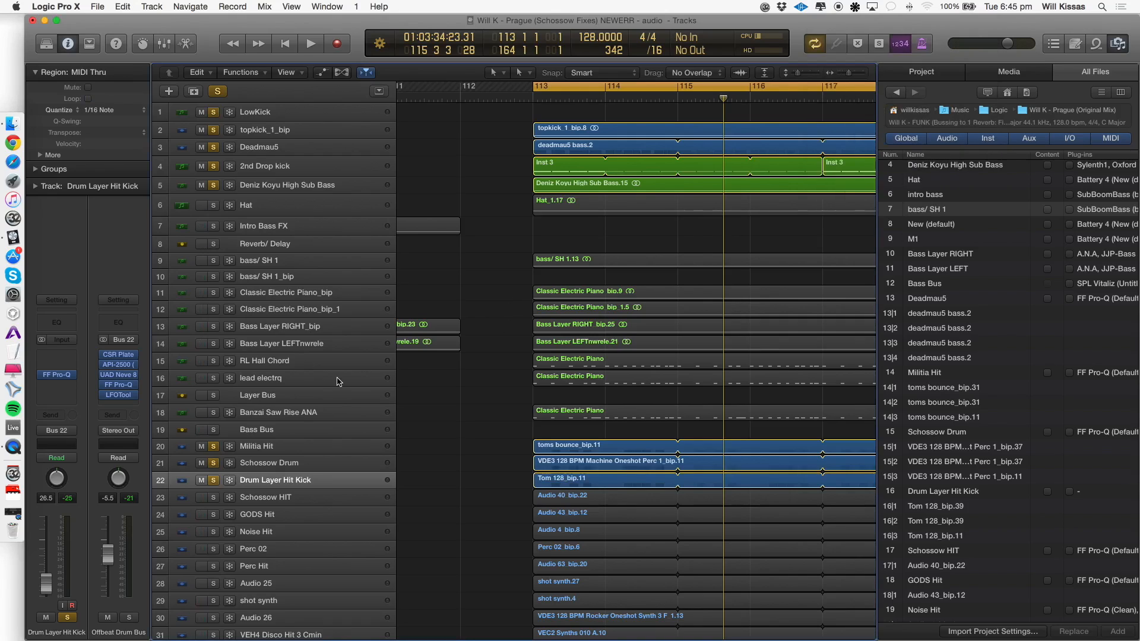
key("space")
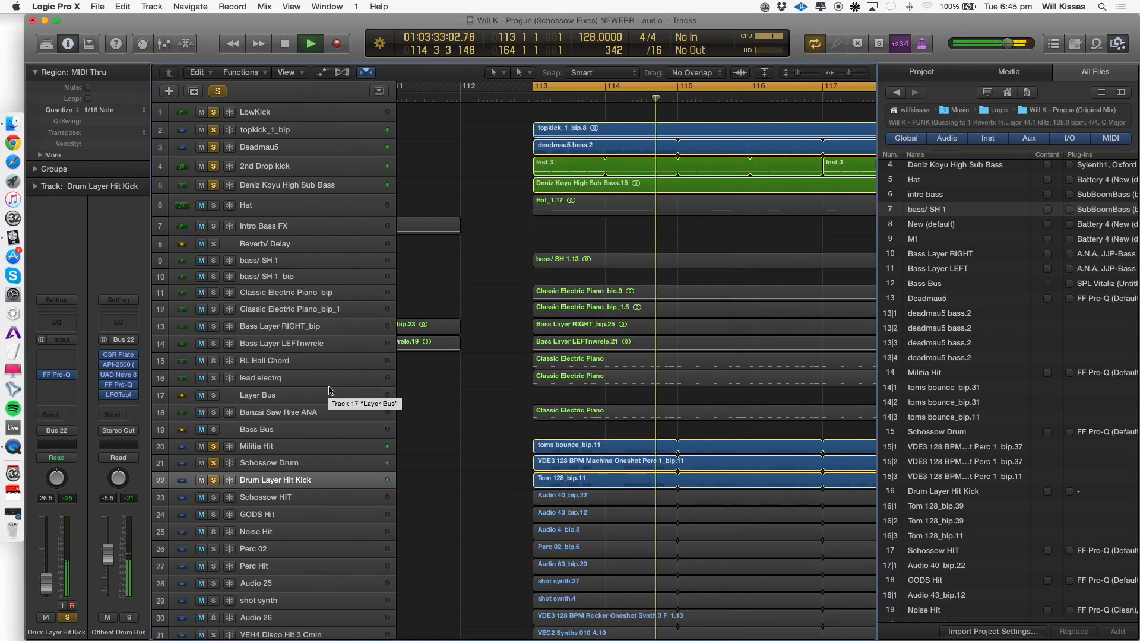
Add Schossow HIT to the solos, play from bar 113, and unsolo LowKick through Deniz Koyu High Sub Bass during playback.
key("Return")
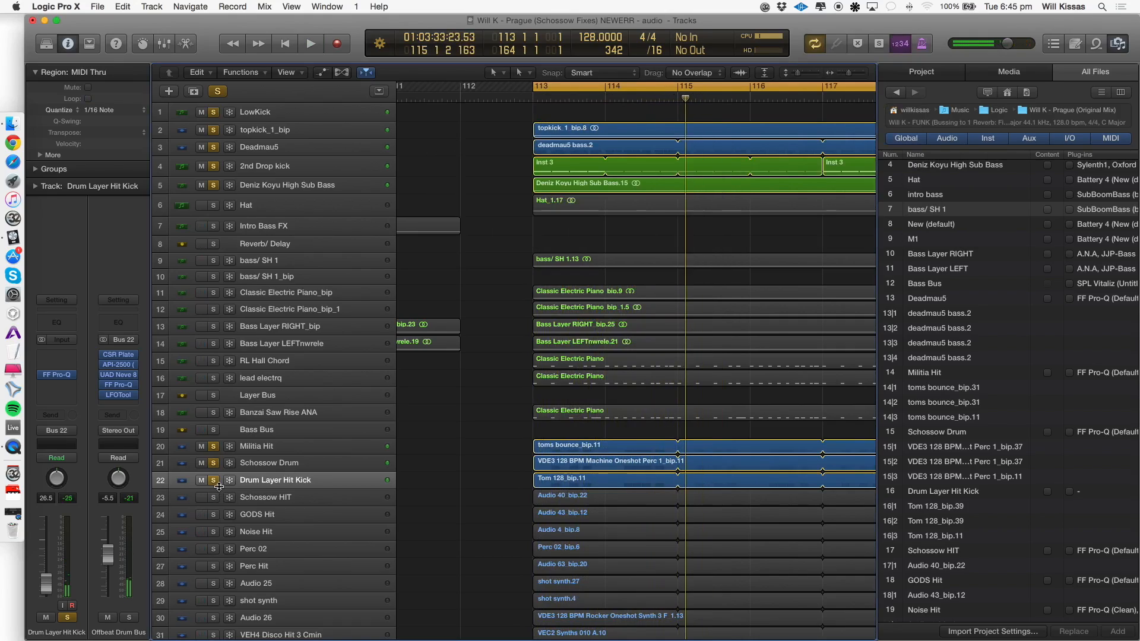
left_click(213, 498)
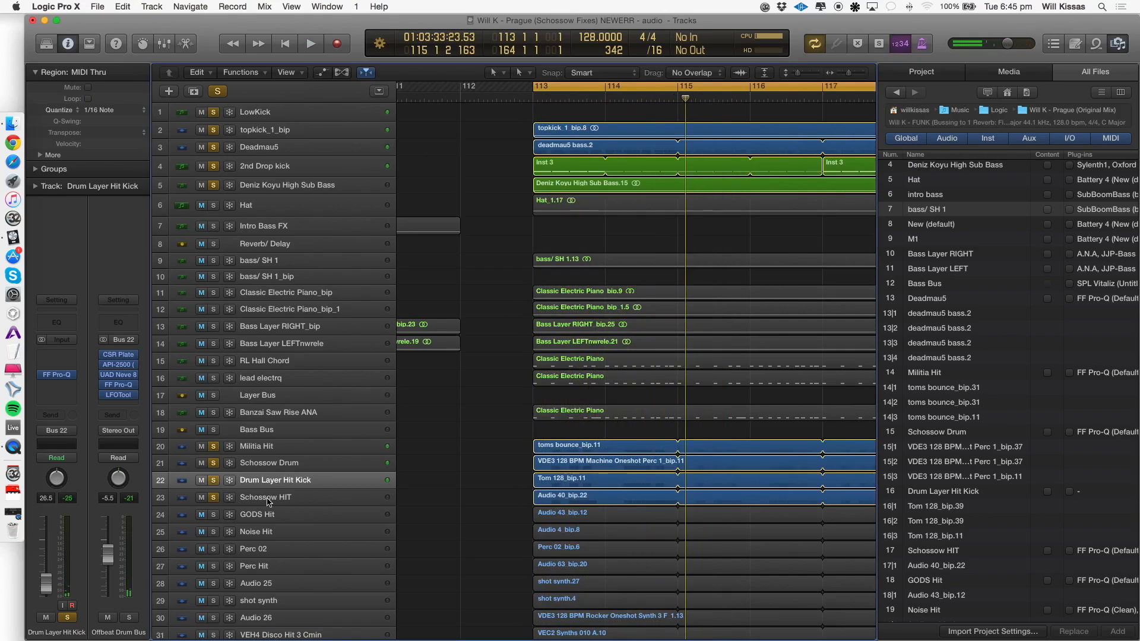
left_click(269, 498)
key("space")
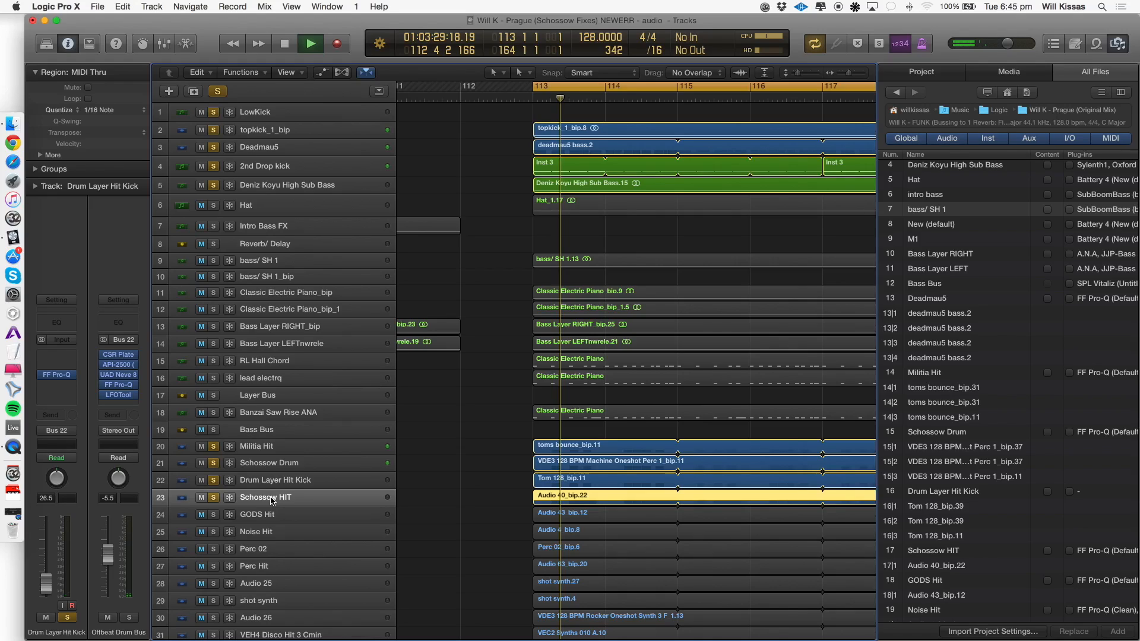
key("Return")
key("space")
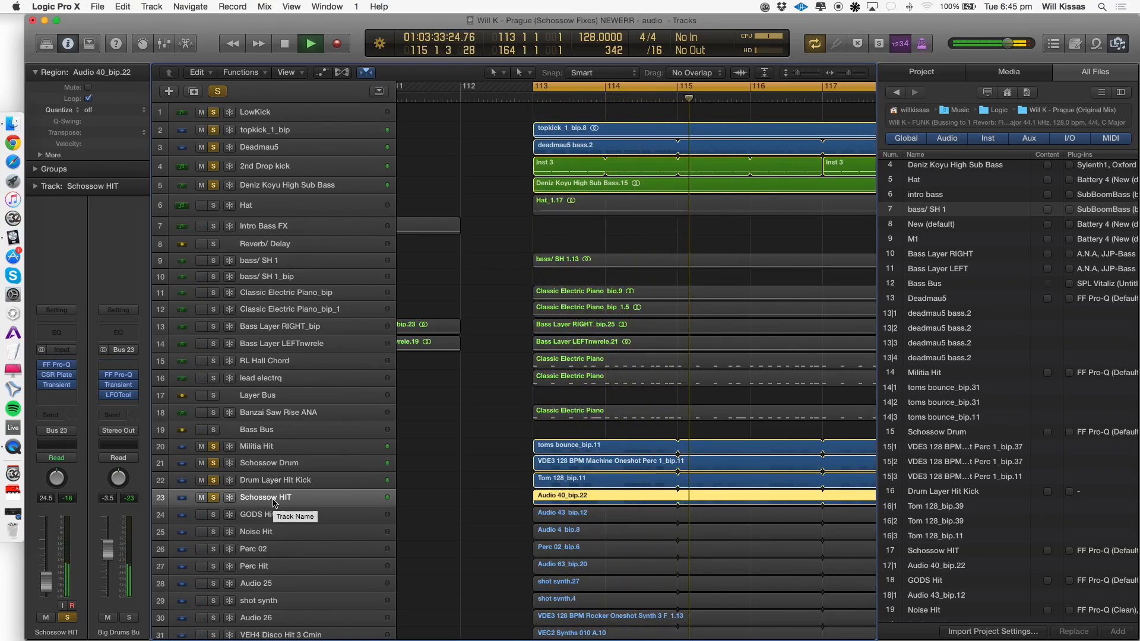
left_click_drag(214, 185, 214, 113)
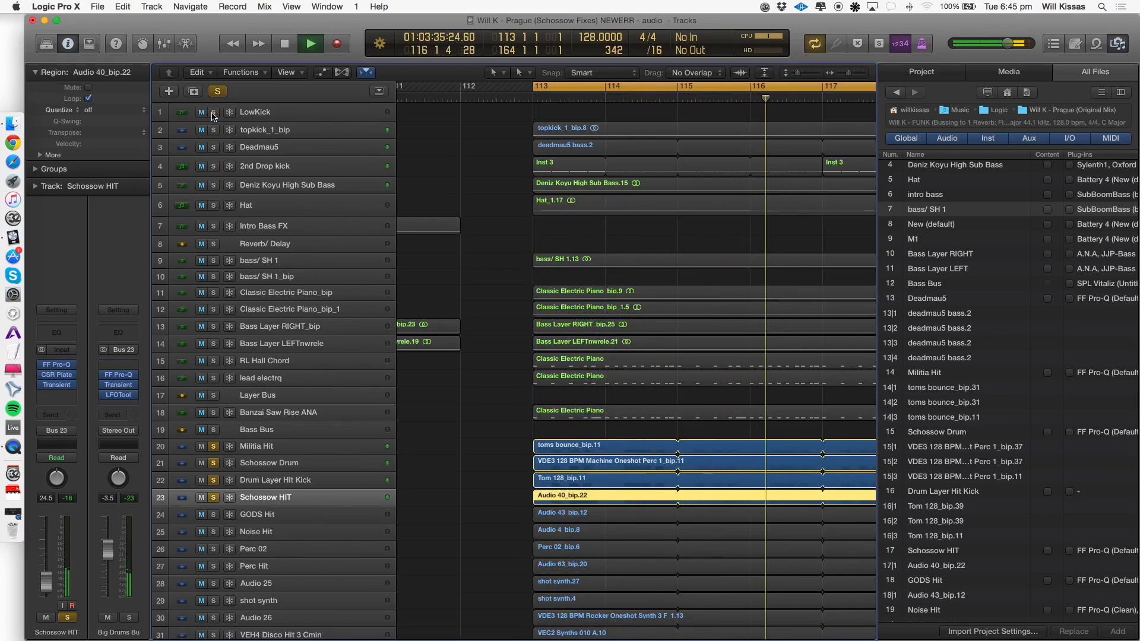
Add GODS Hit and Noise Hit to the soloed drum hits during playback, selecting each track in turn.
left_click(213, 514)
left_click(241, 513)
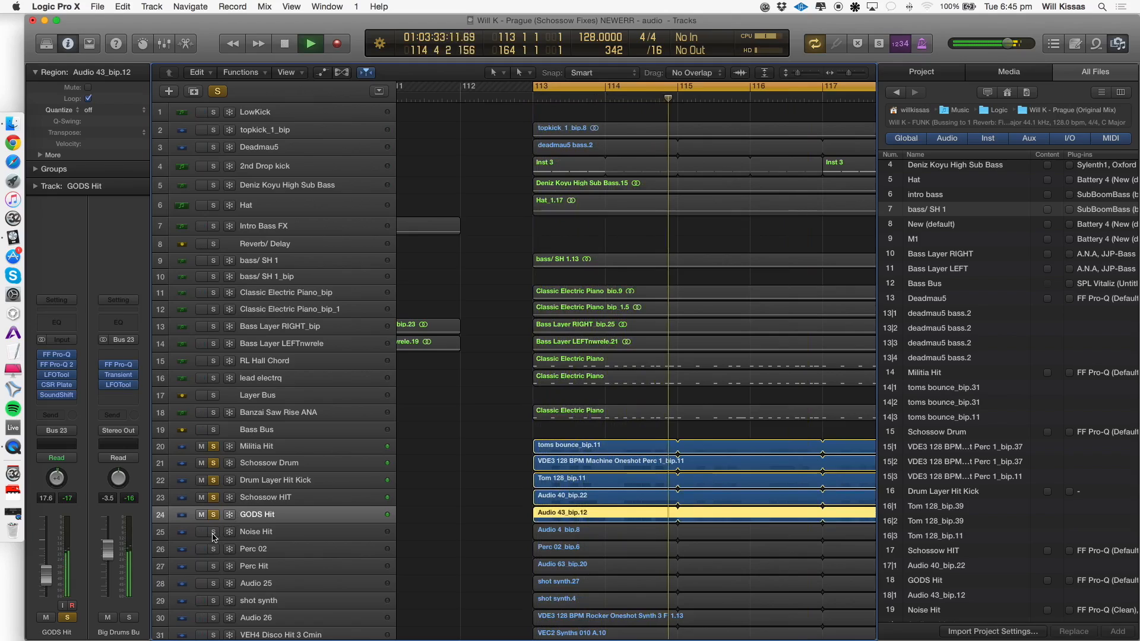
left_click(213, 531)
left_click(244, 532)
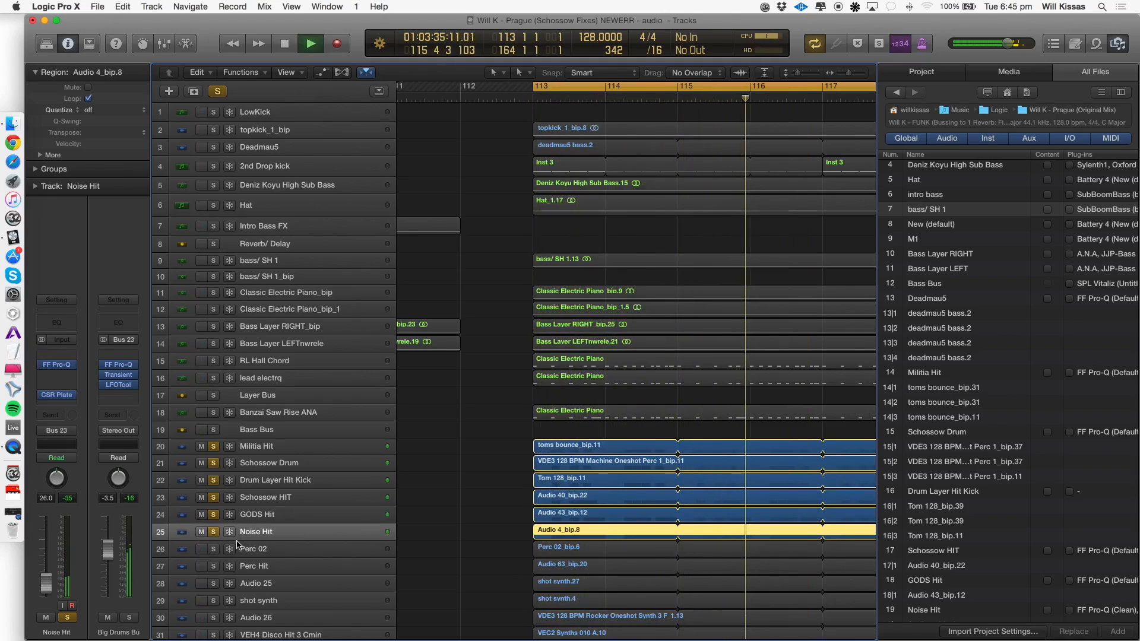
Add topkick_1_bip through Hat to the soloed drum hits and play from bar 113.
key("space")
left_click_drag(213, 205, 211, 132)
key("space")
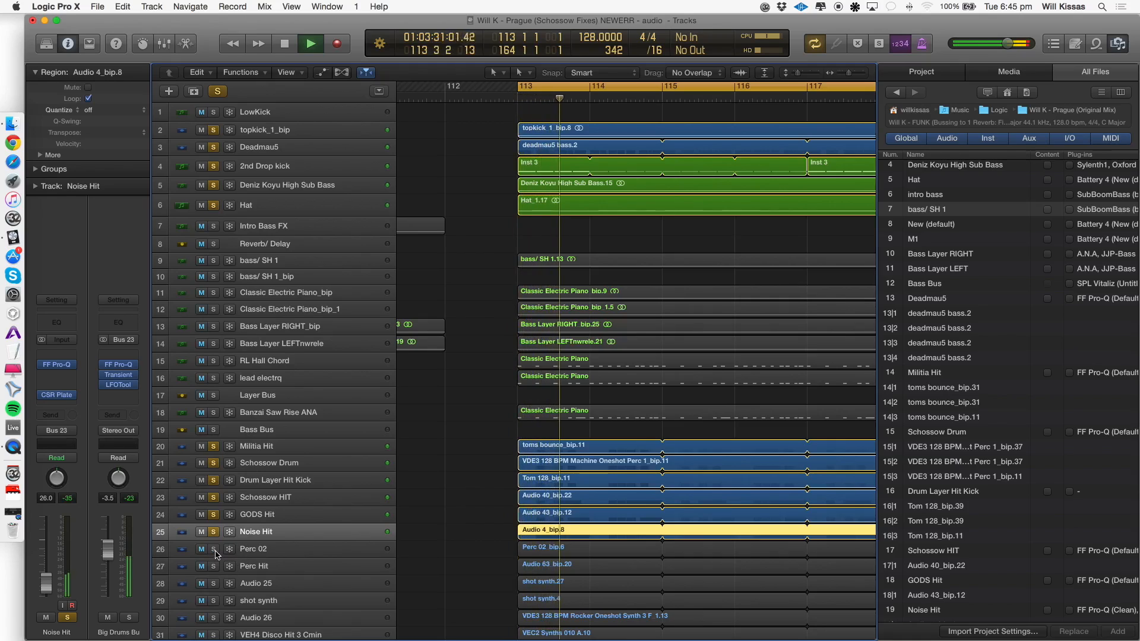
Add Perc 02 and Perc Hit to the solos, select Perc 02, and play from bar 113.
key("space")
left_click_drag(215, 551, 217, 564)
left_click(257, 555)
key("space")
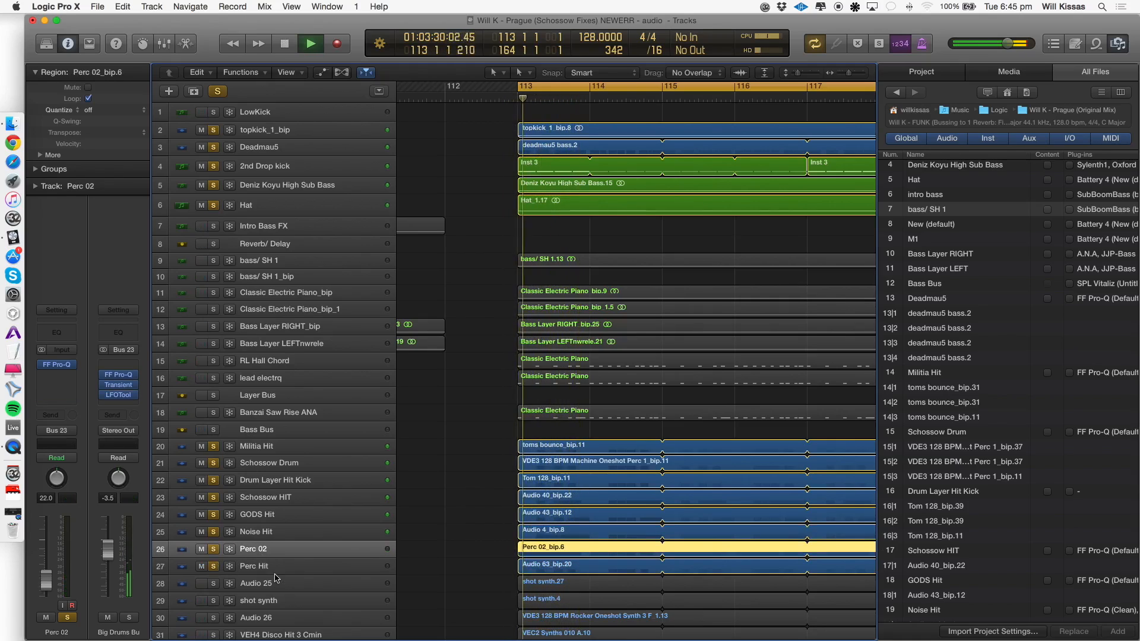
Unsolo topkick_1_bip through Hat during playback, select the Perc Hit track, and stop.
left_click_drag(213, 129, 213, 206)
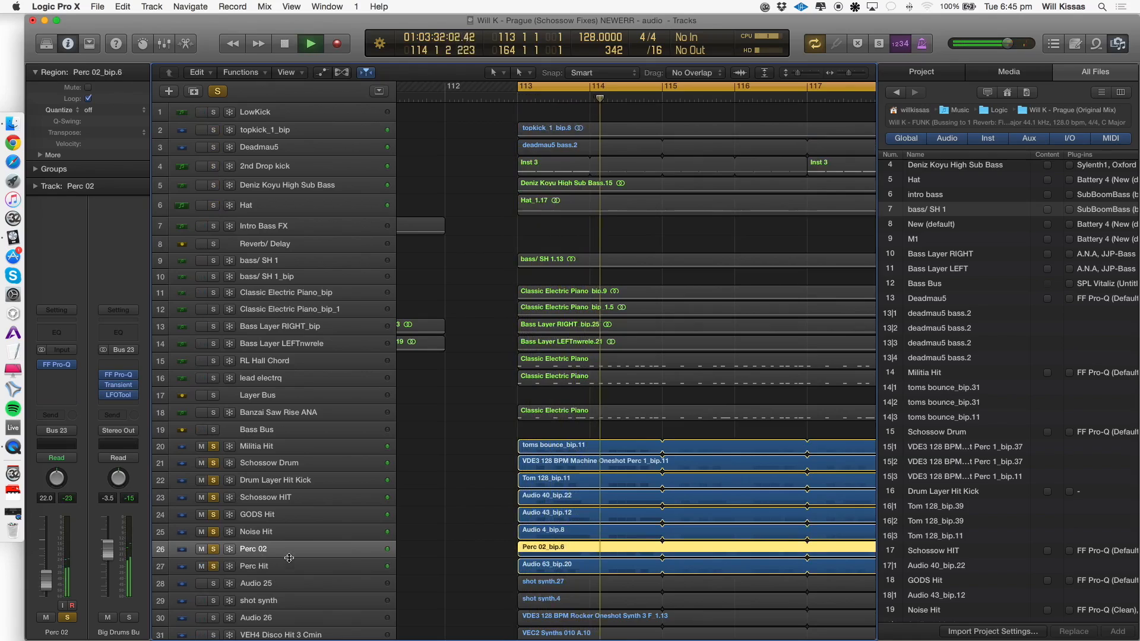
left_click(272, 568)
scroll(272, 573, "down", 5)
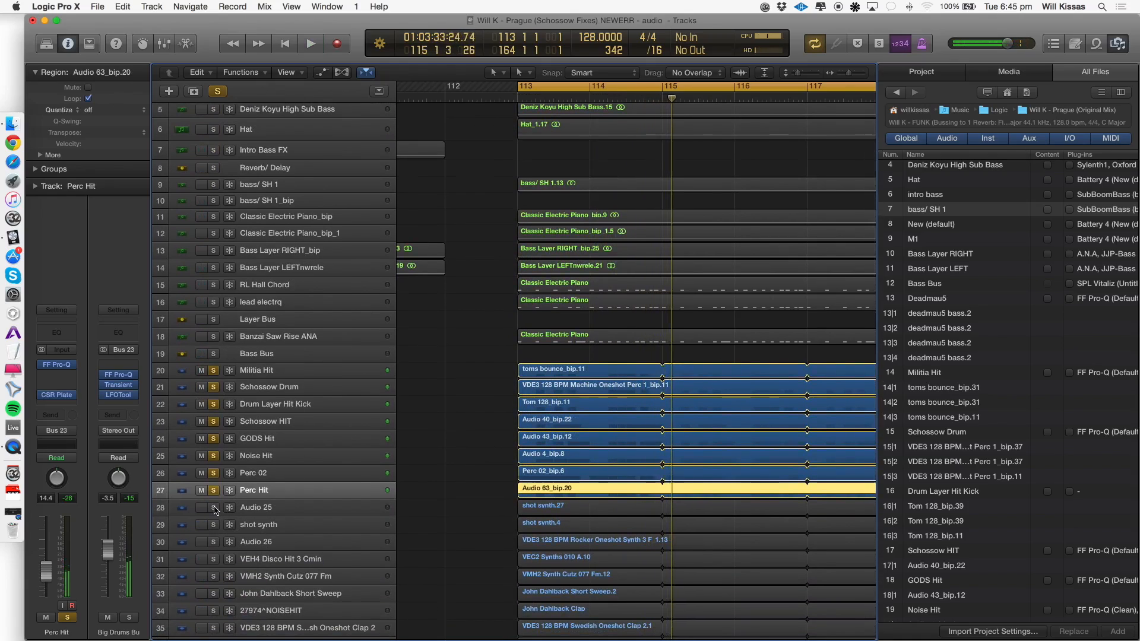
key("space")
Add tracks 28 to 37, from Audio 25 to HiHats, to the solos and play from bar 113.
scroll(214, 516, "down", 1)
left_click_drag(216, 465, 208, 612)
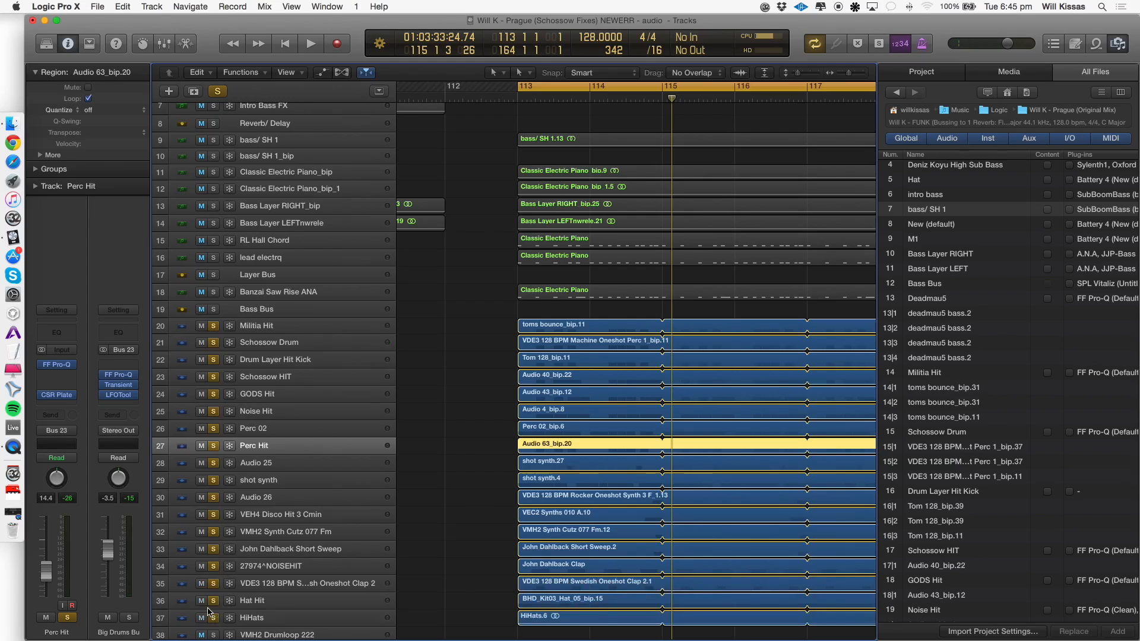
key("space")
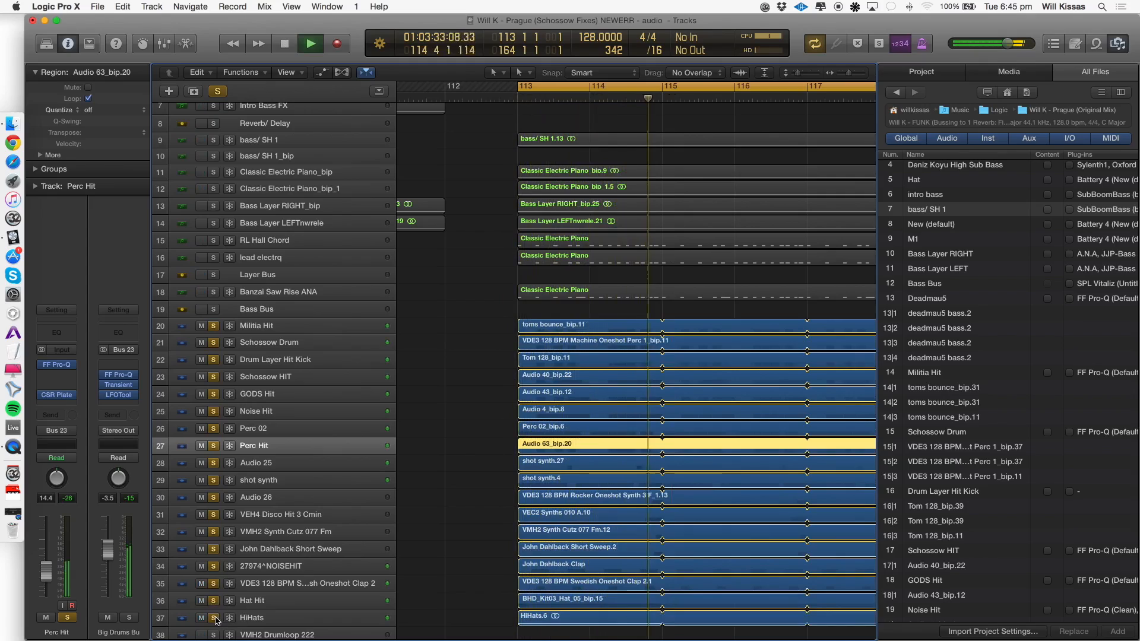
Unsolo Audio 25 through HiHats and play only Militia Hit through Perc Hit for comparison.
key("space")
left_click_drag(213, 618, 204, 469)
key("space")
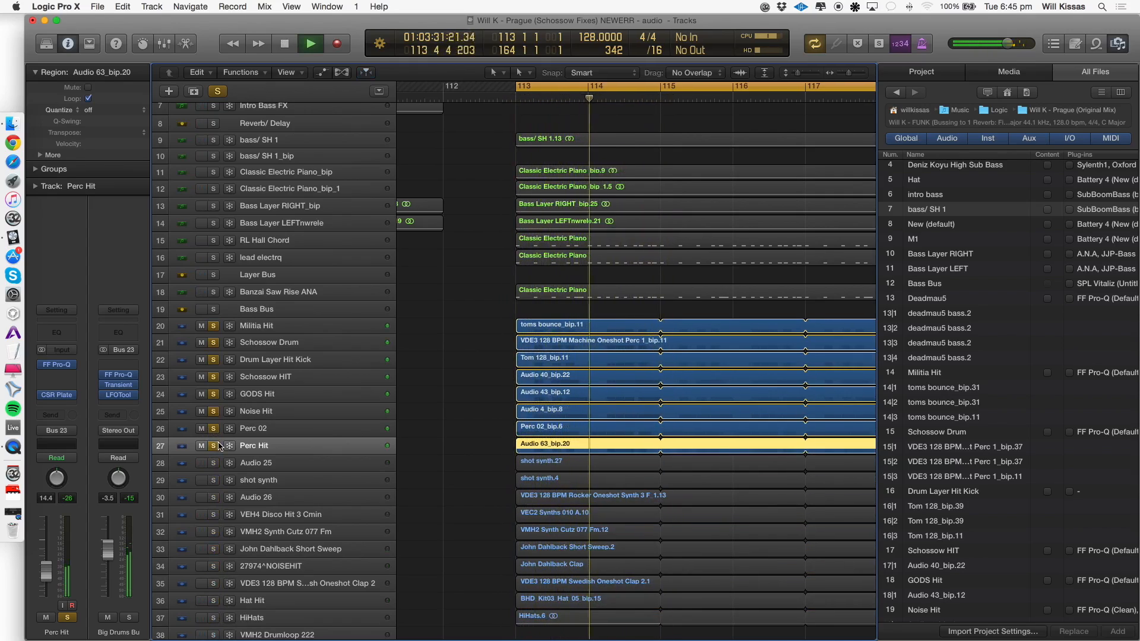
Stop playback, solo Audio 25 through HiHats again, and select Audio 26 followed by VMH2 Drumloop 324.
key("space")
left_click_drag(213, 462, 218, 622)
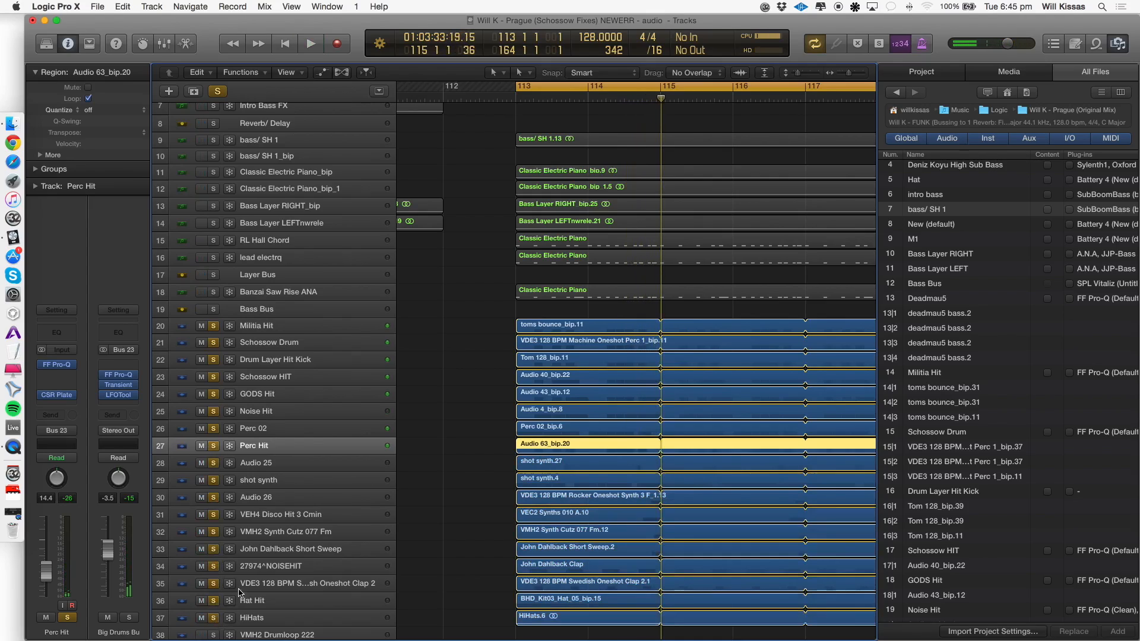
left_click(354, 499)
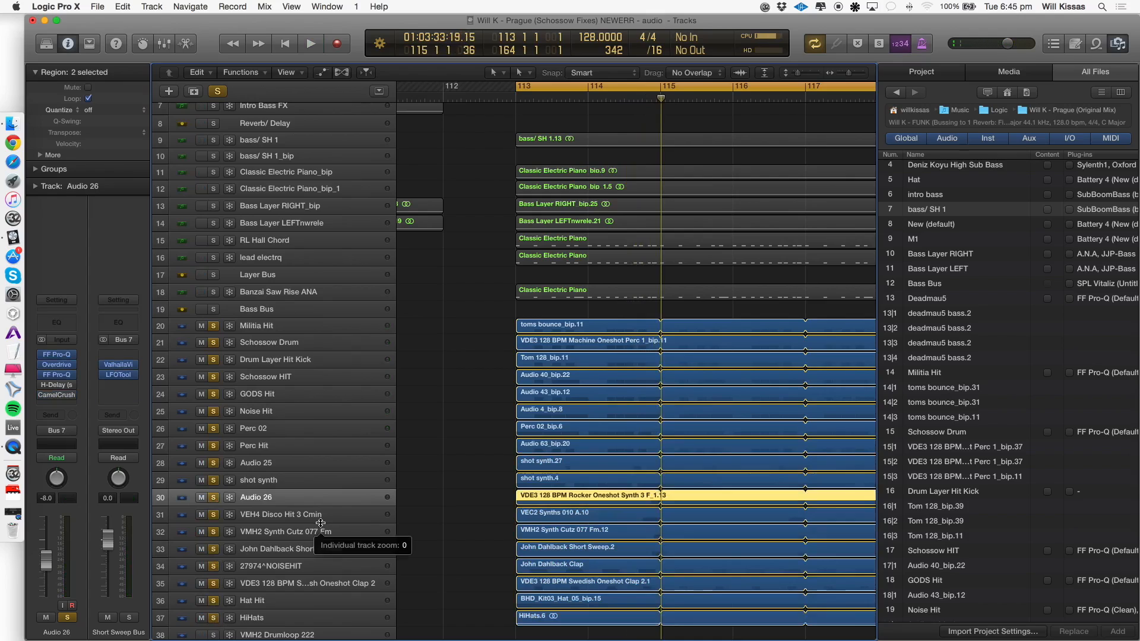
scroll(273, 520, "down", 5)
left_click(269, 521)
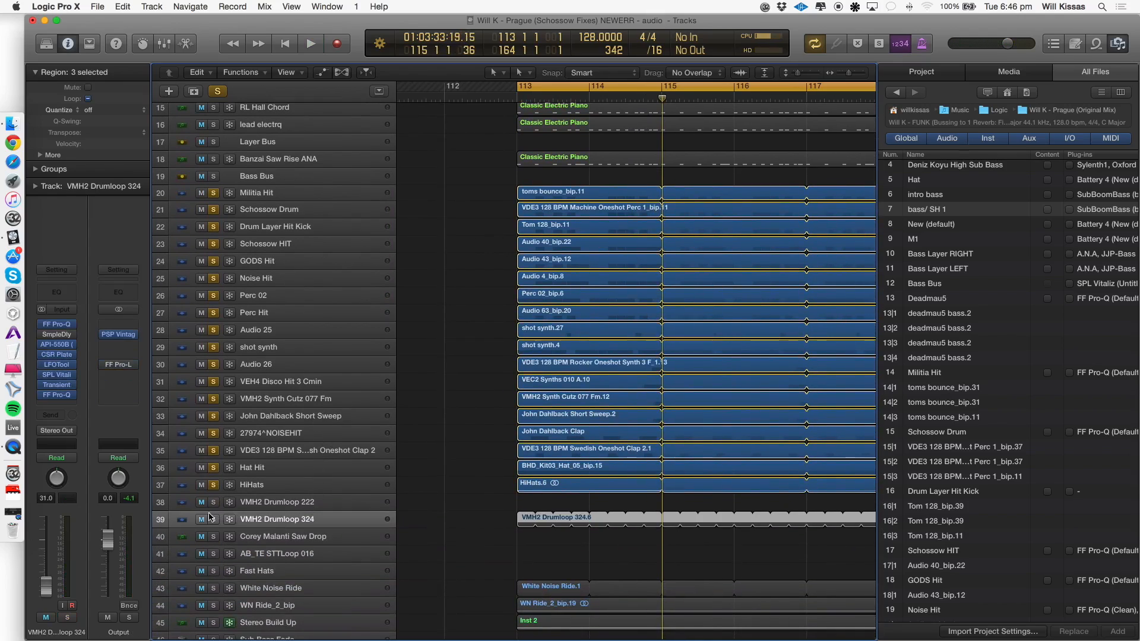
Clear all solos, solo only the Hat Hit track, and play it from bar 113.
key("space")
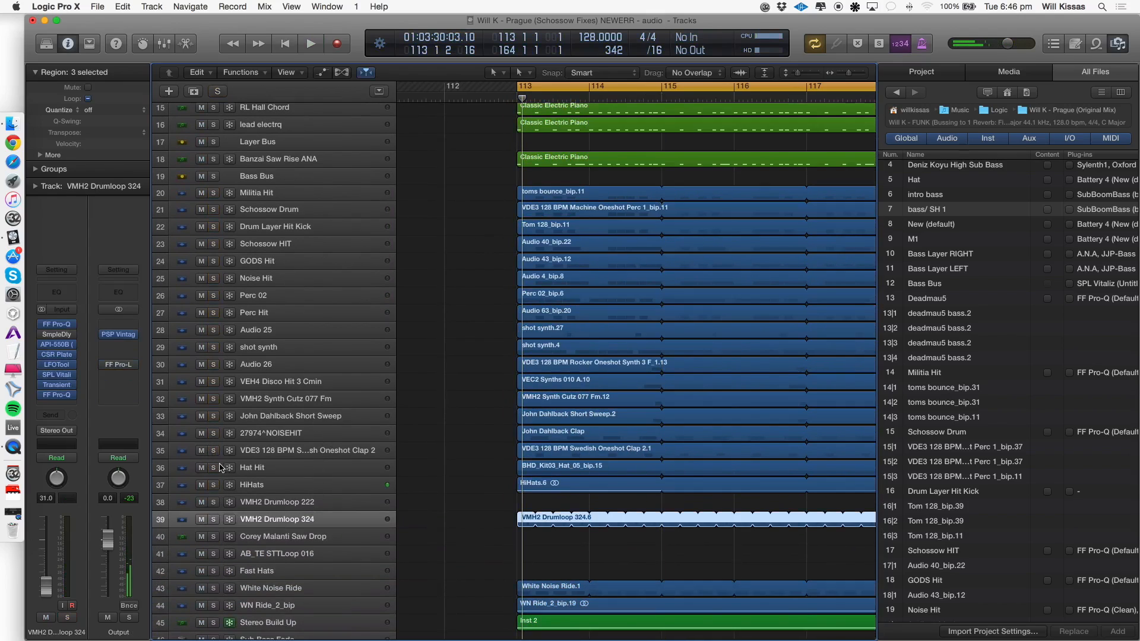
left_click(245, 468)
key("space")
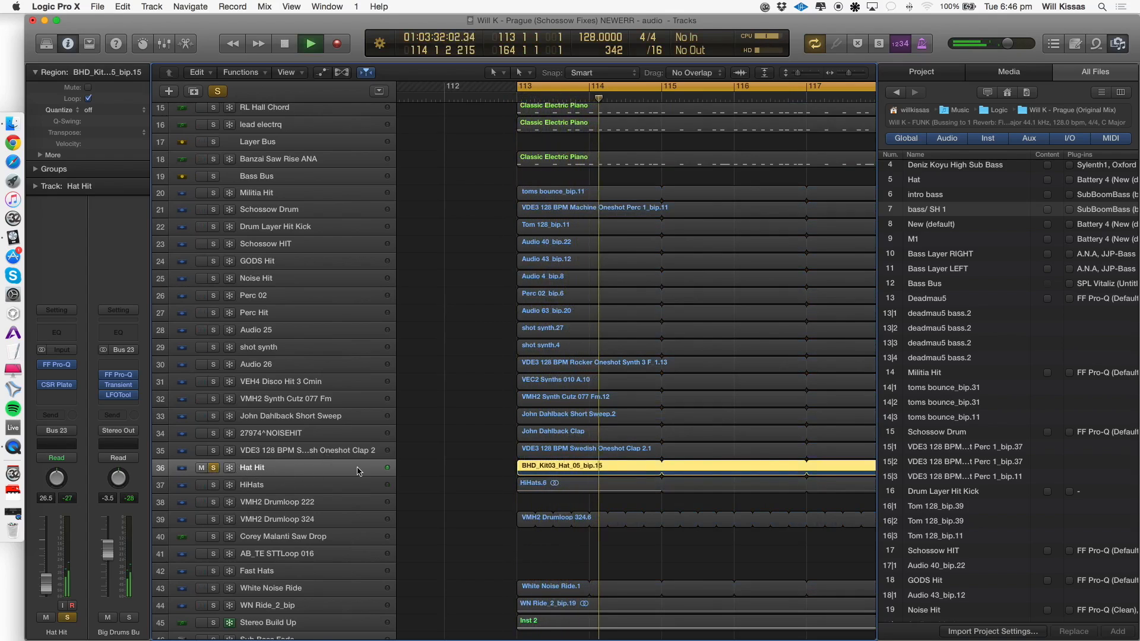
scroll(483, 483, "left", 10)
key("space")
Solo LowKick through Deniz Koyu High Sub Bass and Schossow Drum through shot synth alongside Hat Hit, and play from bar 113.
scroll(379, 499, "up", 3)
scroll(381, 505, "up", 5)
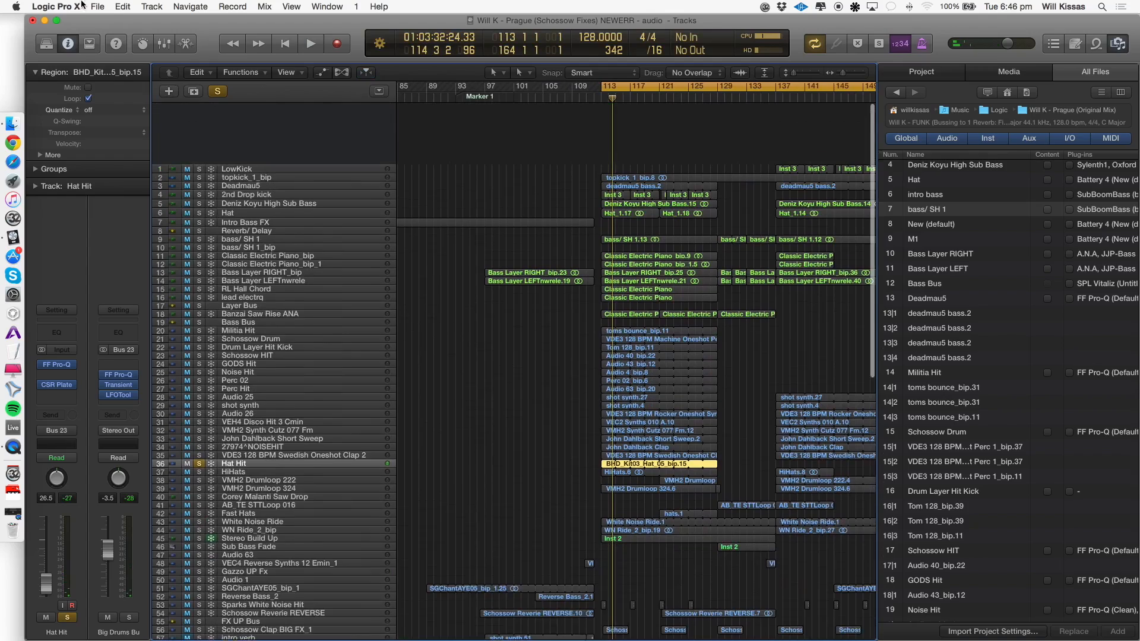
key("space")
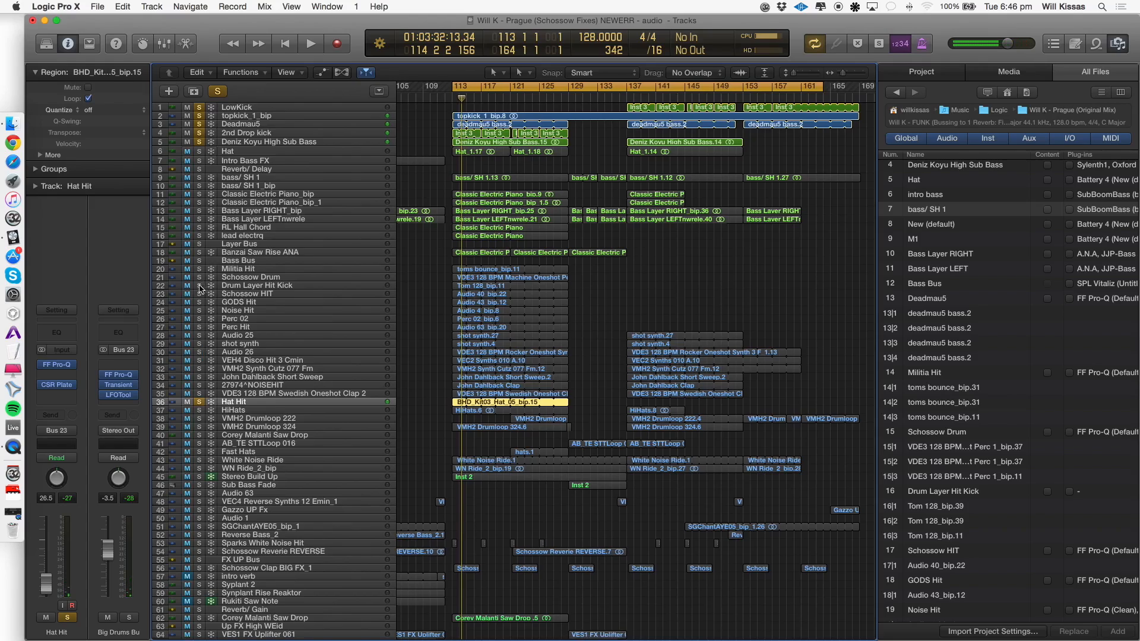
left_click_drag(199, 278, 199, 336)
key("space")
left_click(199, 344)
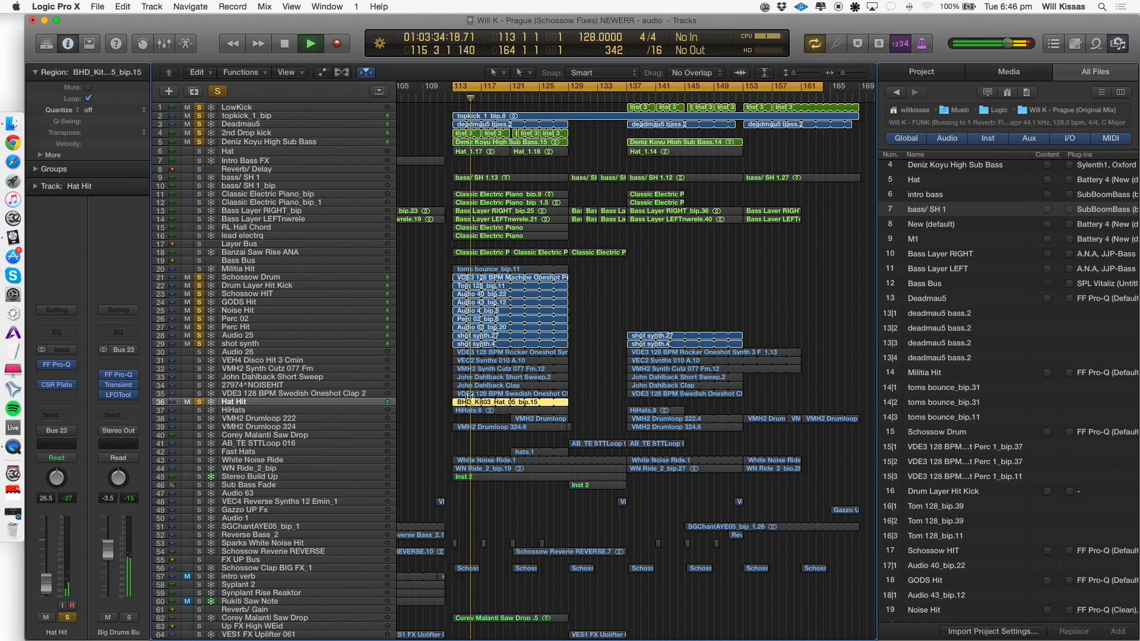
Stop playback, add HiHats to the soloed tracks, and play again from bar 113.
key("space")
scroll(459, 392, "right", 1)
scroll(459, 393, "up", 5)
scroll(461, 396, "left", 1)
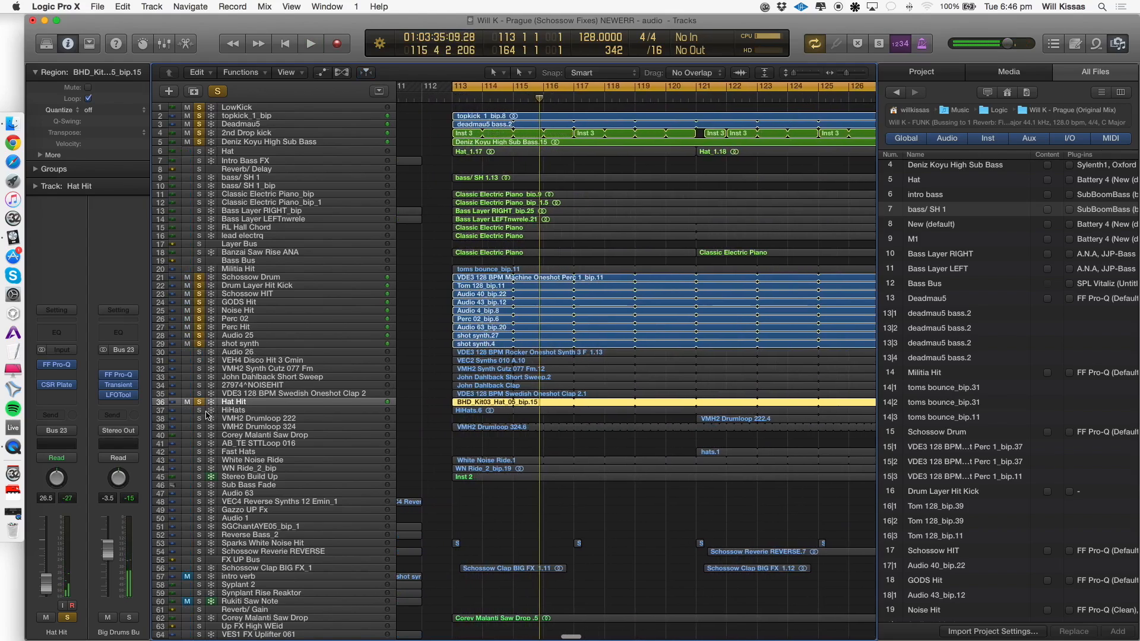
left_click(232, 410)
key("space")
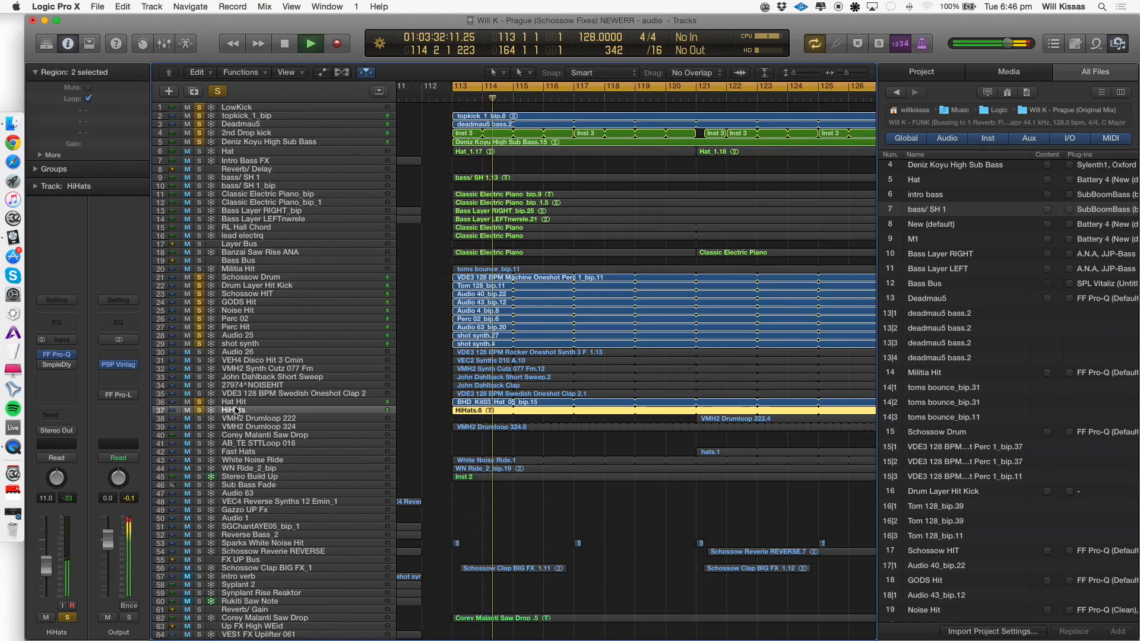
Add VMH2 Drumloop 324 to the soloed tracks and play from bar 113.
key("space")
left_click(257, 427)
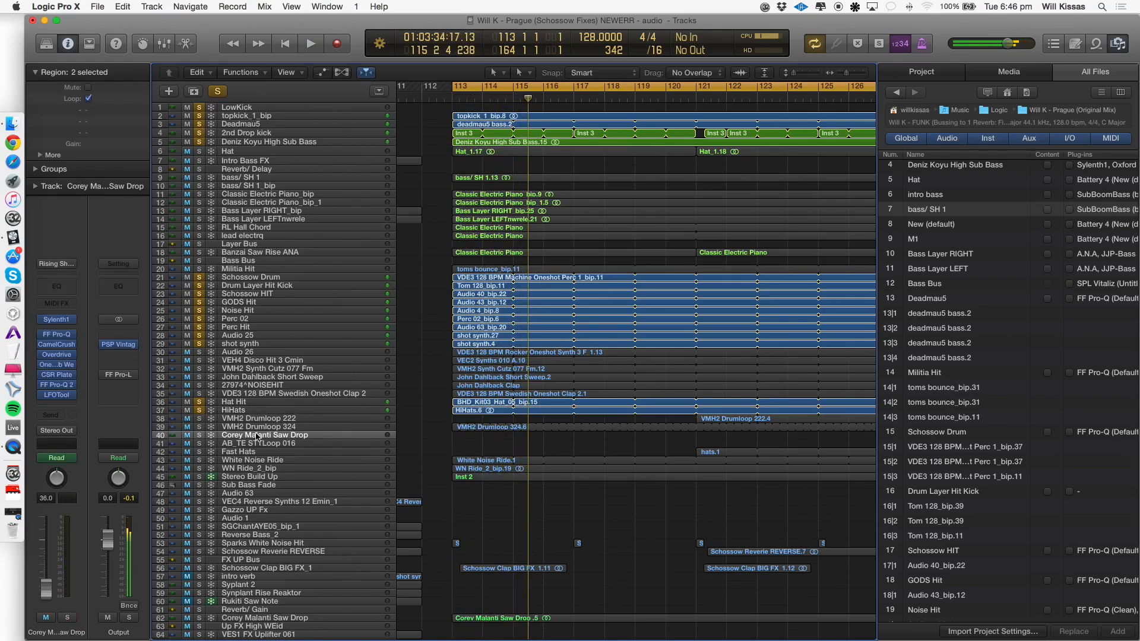
left_click(200, 428)
key("space")
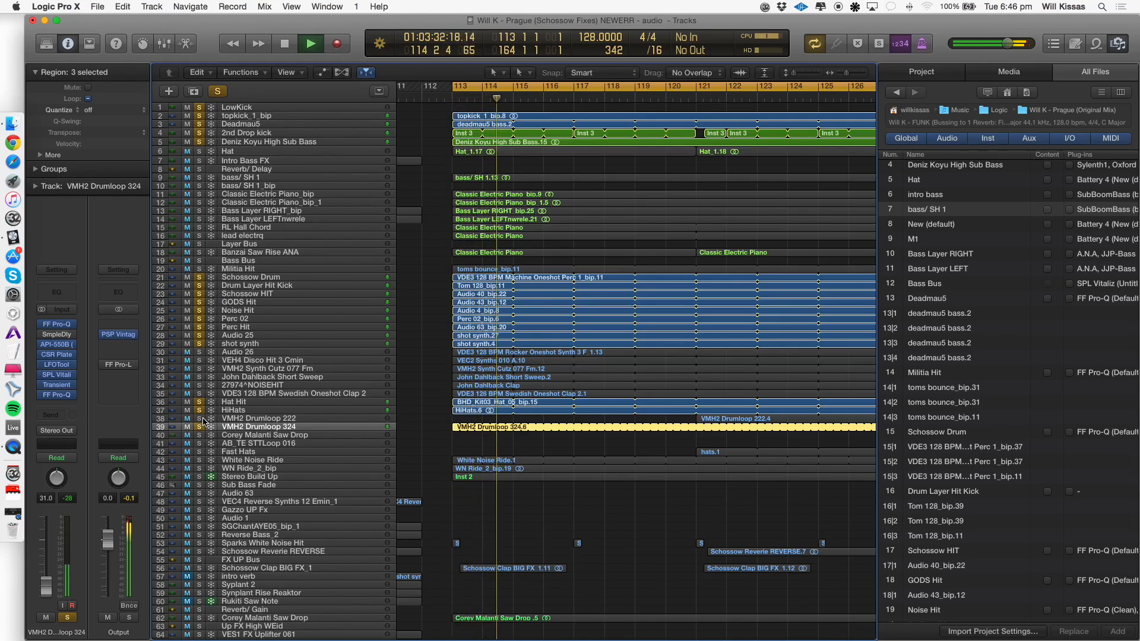
Add White Noise Ride to the soloed tracks during playback, and stop after listening.
left_click(252, 461)
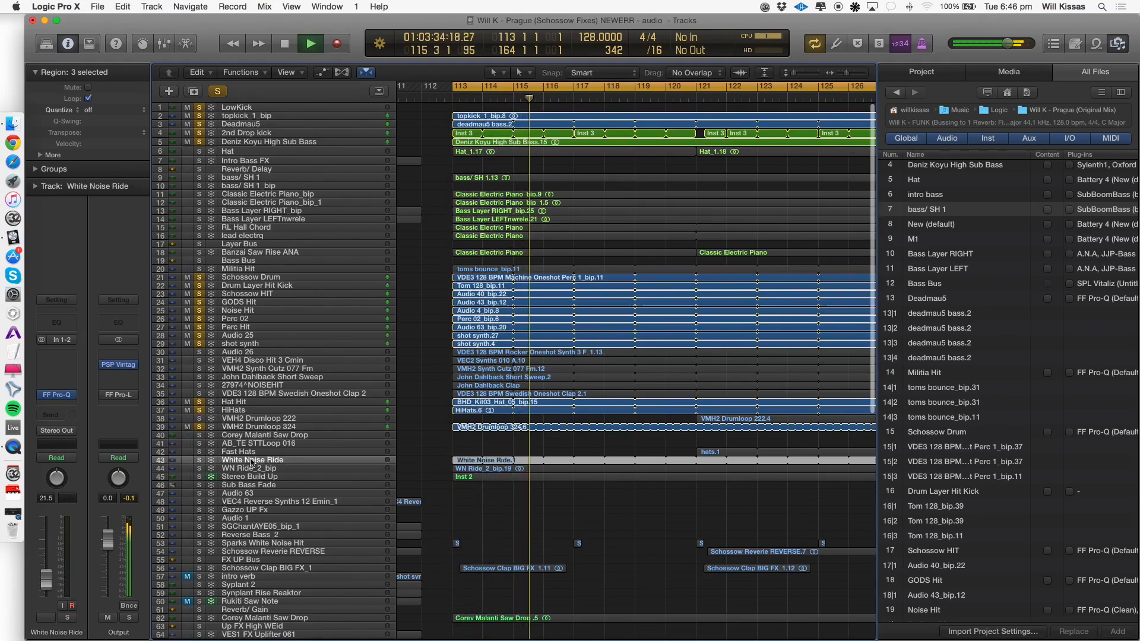
left_click(191, 463)
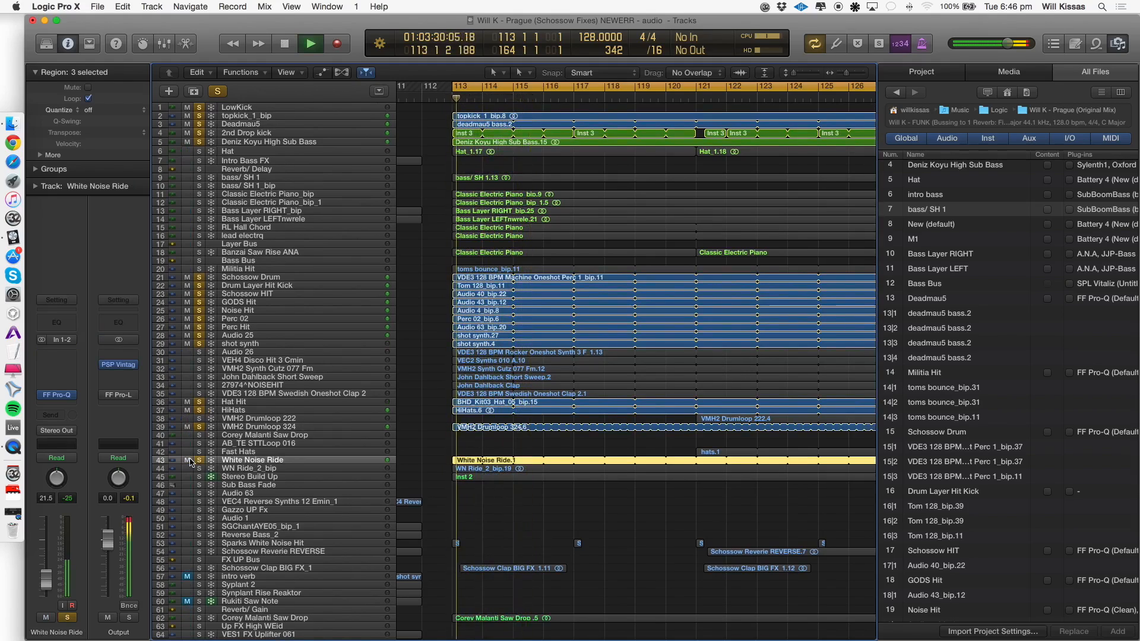
key("space")
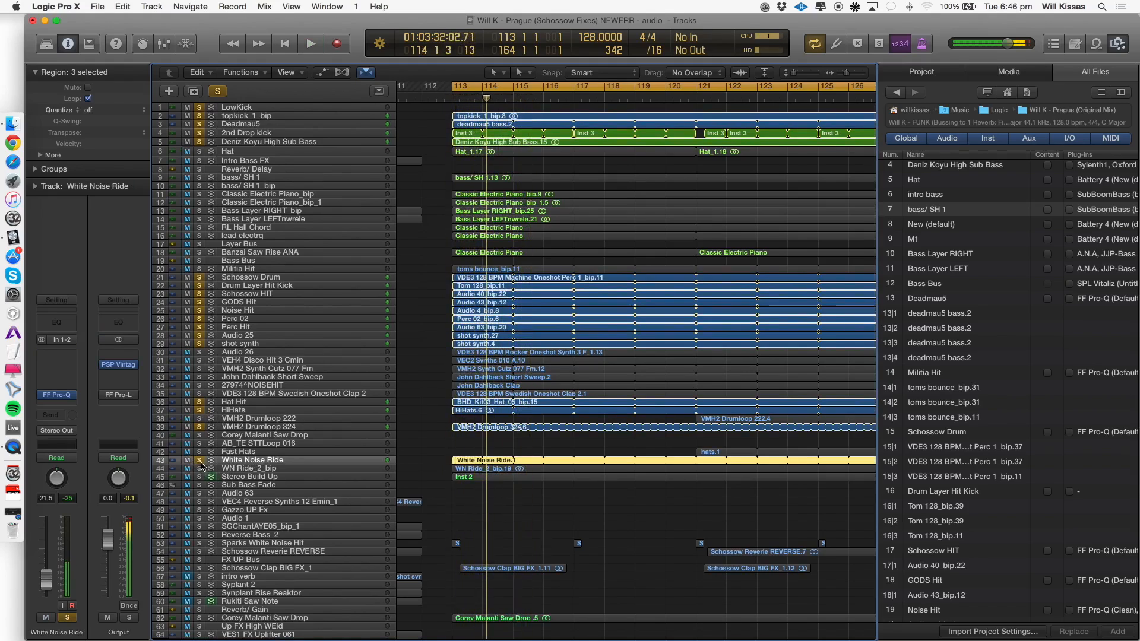
Solo only White Noise Ride, play from bar 113, and add WN Ride_2_bip during playback before stopping.
left_click(198, 462, "alt")
key("space")
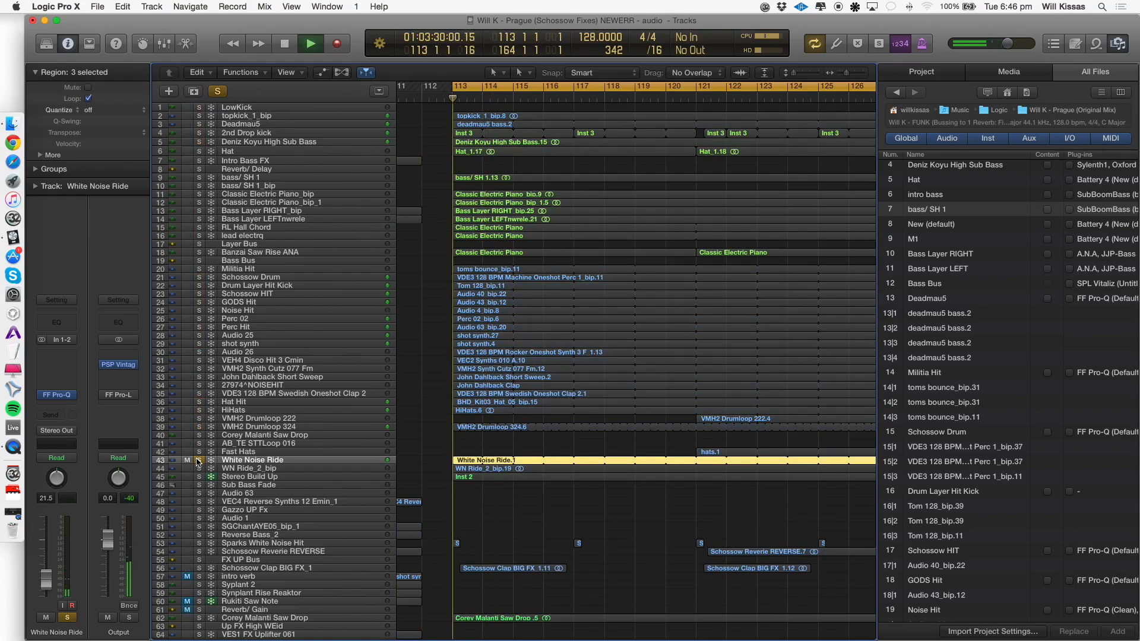
left_click(198, 469)
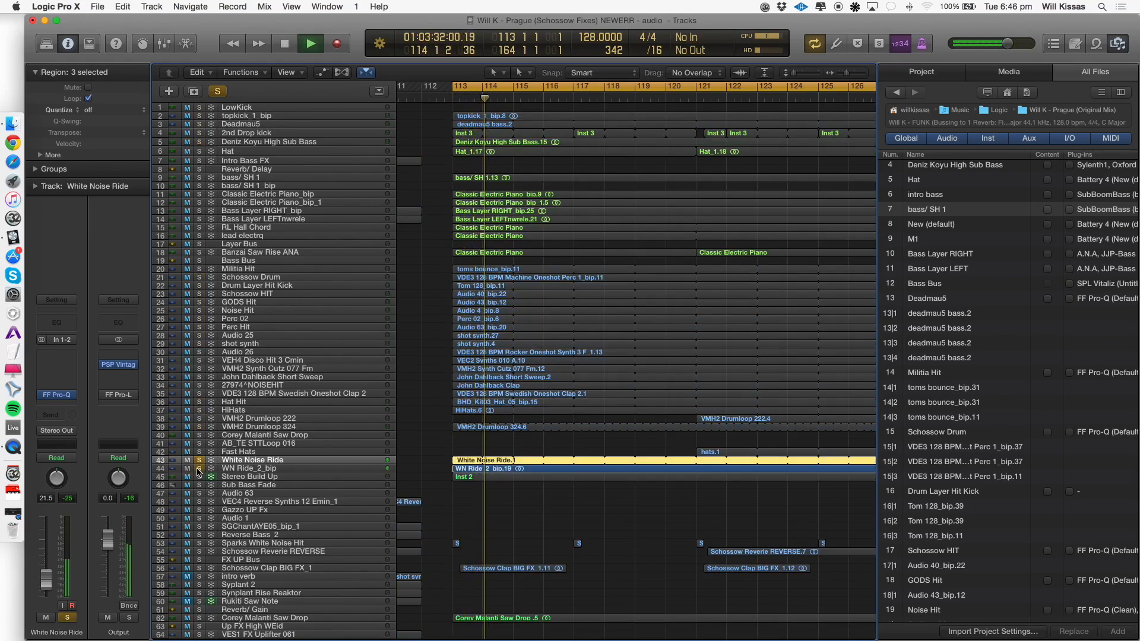
key("space")
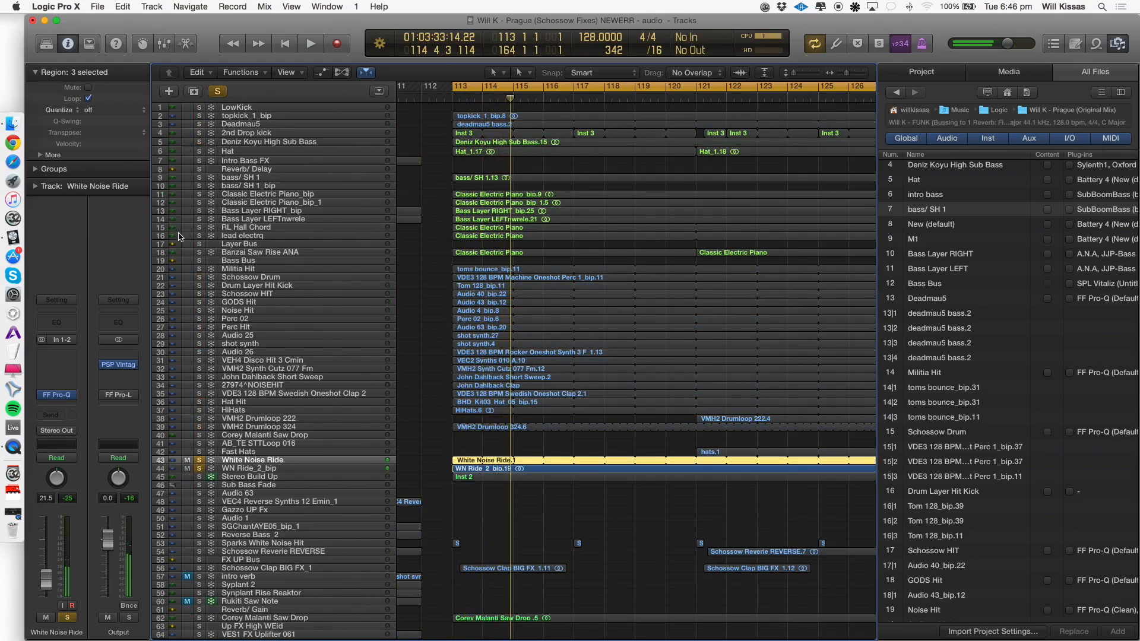
Add Militia Hit through VMH2 Drumloop 324 to the solos, and select Drum Layer Hit Kick, Banzai Saw Rise ANA and Hat in turn.
left_click_drag(204, 428, 204, 272)
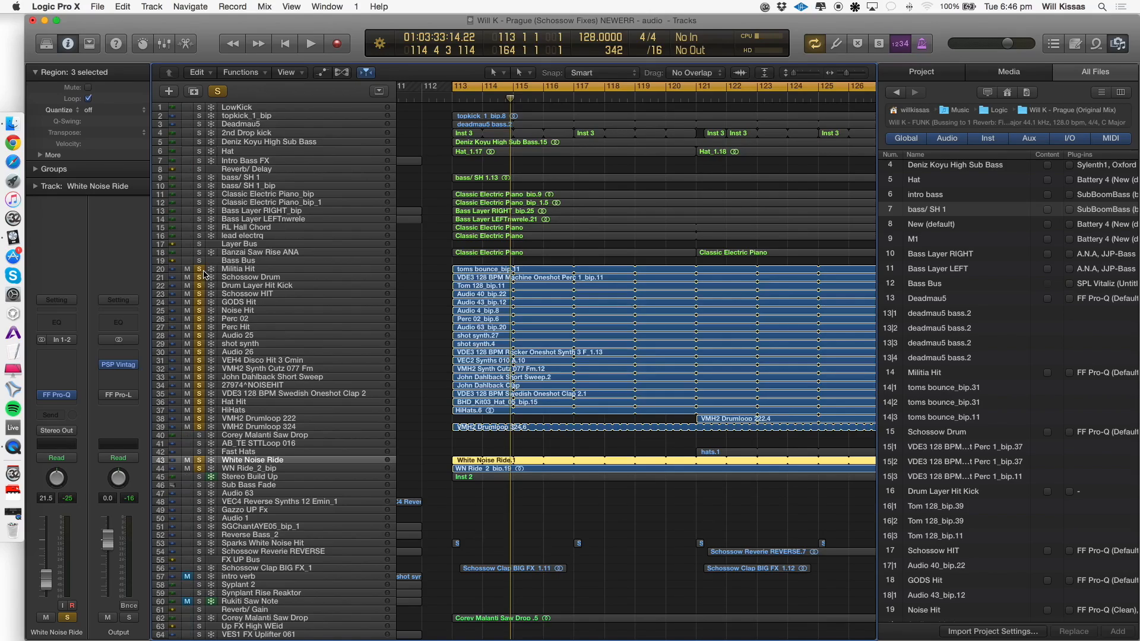
scroll(166, 286, "right", 1)
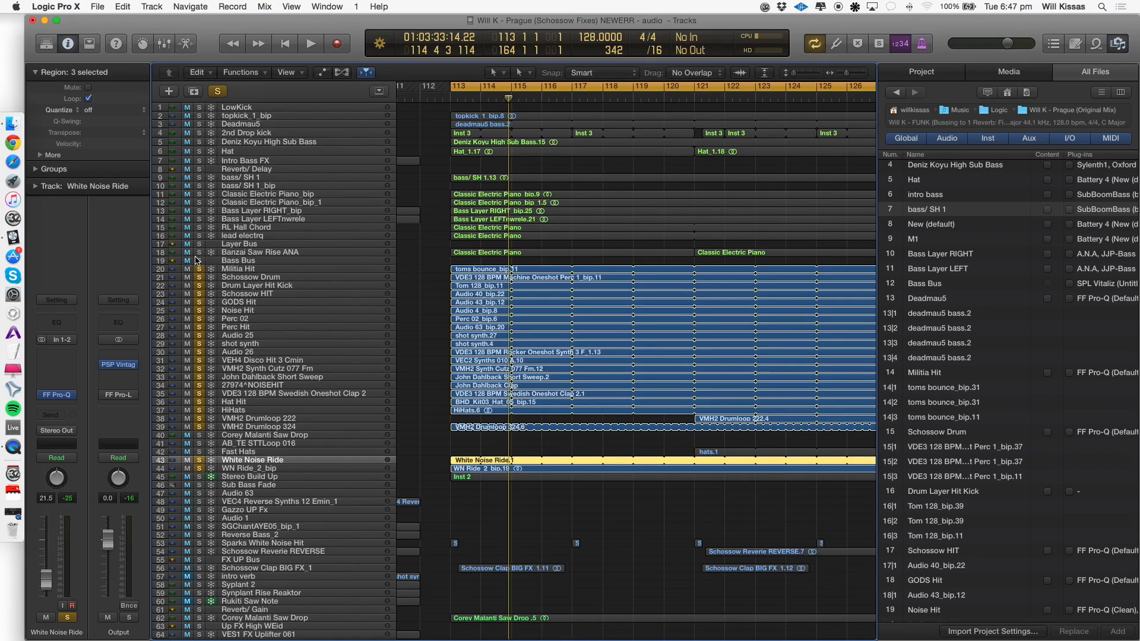
scroll(197, 266, "right", 2)
left_click(271, 286)
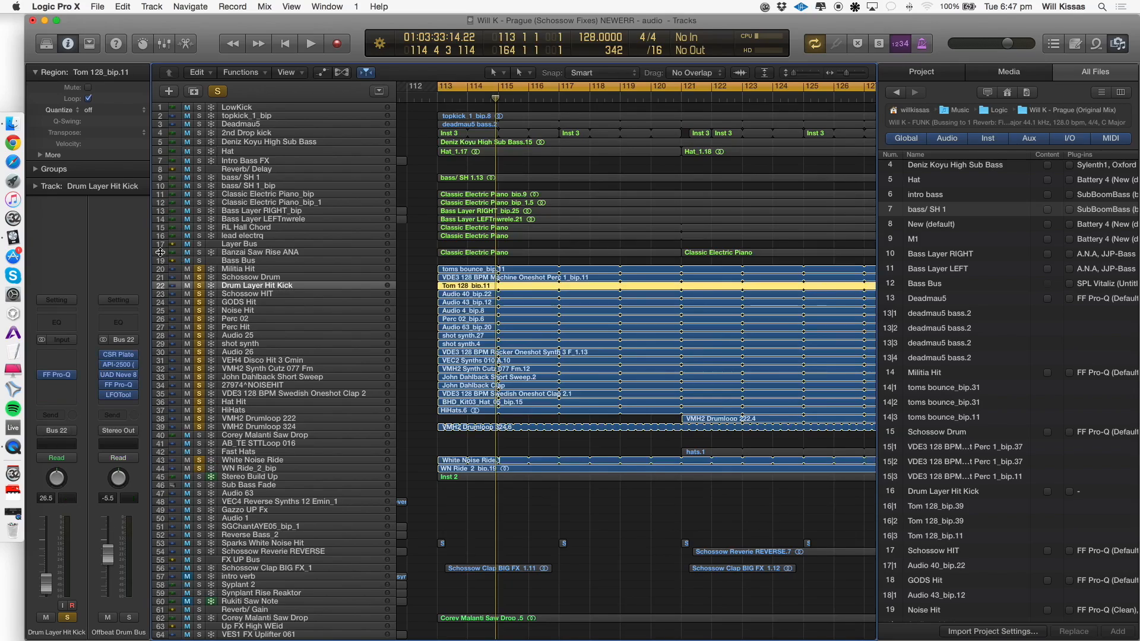
left_click(210, 254)
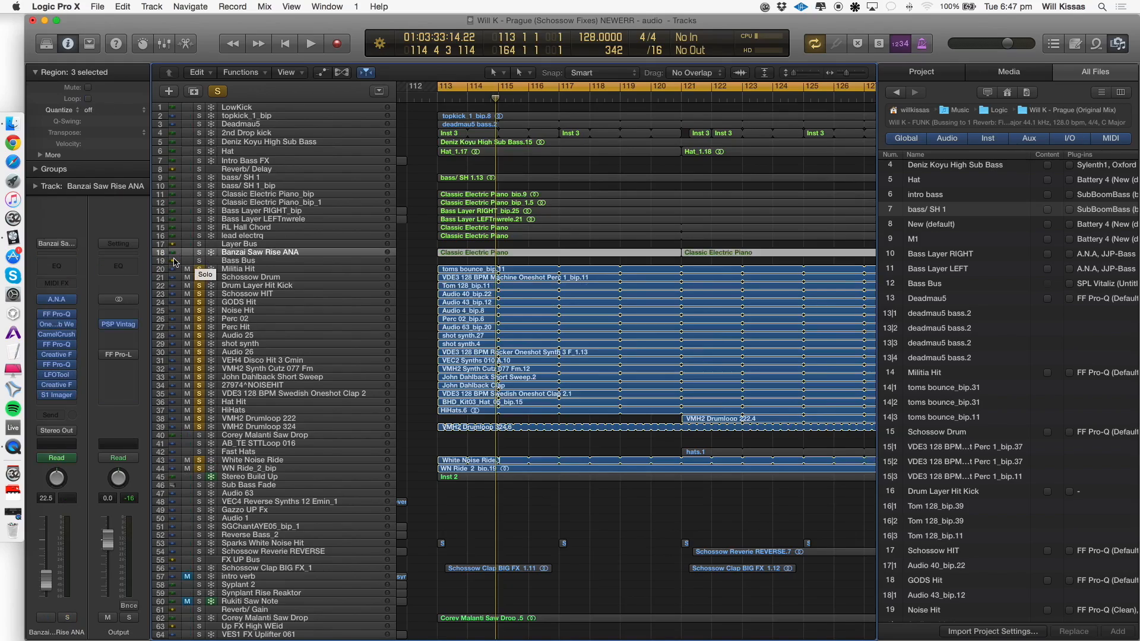
left_click(241, 152)
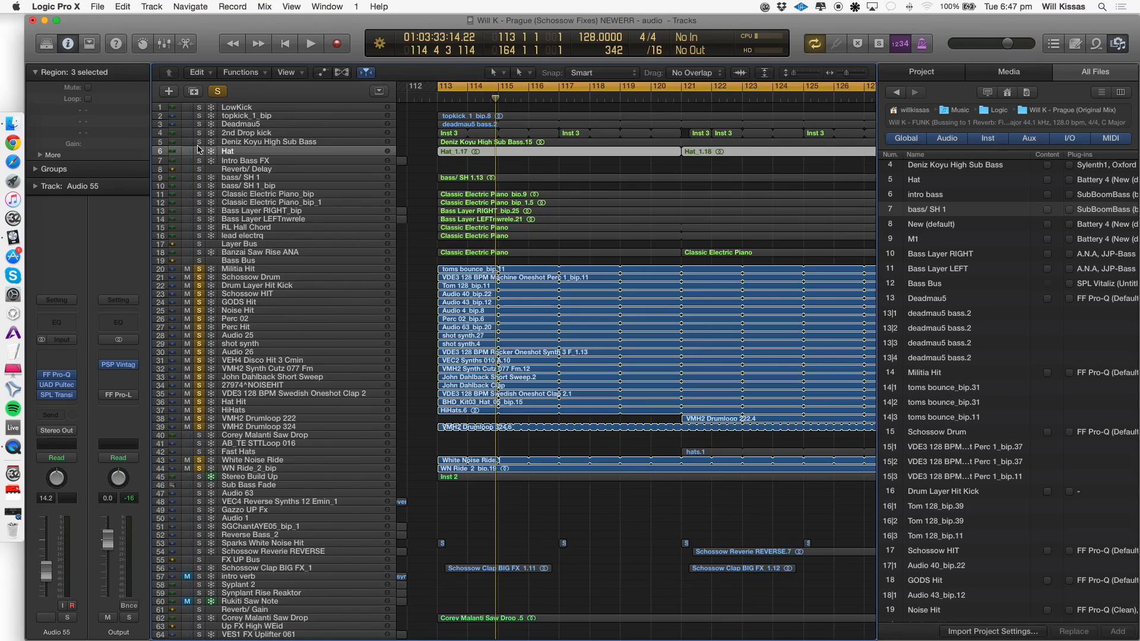
Add topkick_1_bip through Hat and bass/ SH 1 through Bass Bus to the solos, select WN Ride_2_bip, and play from bar 113.
left_click_drag(199, 151, 200, 116)
left_click(270, 116)
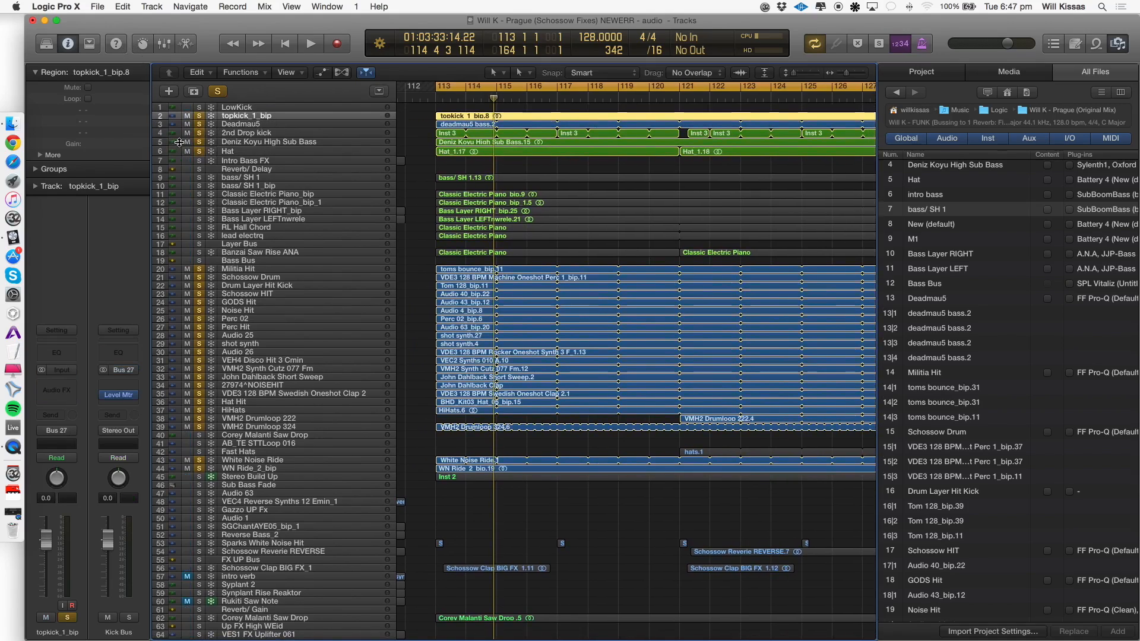
left_click(258, 178)
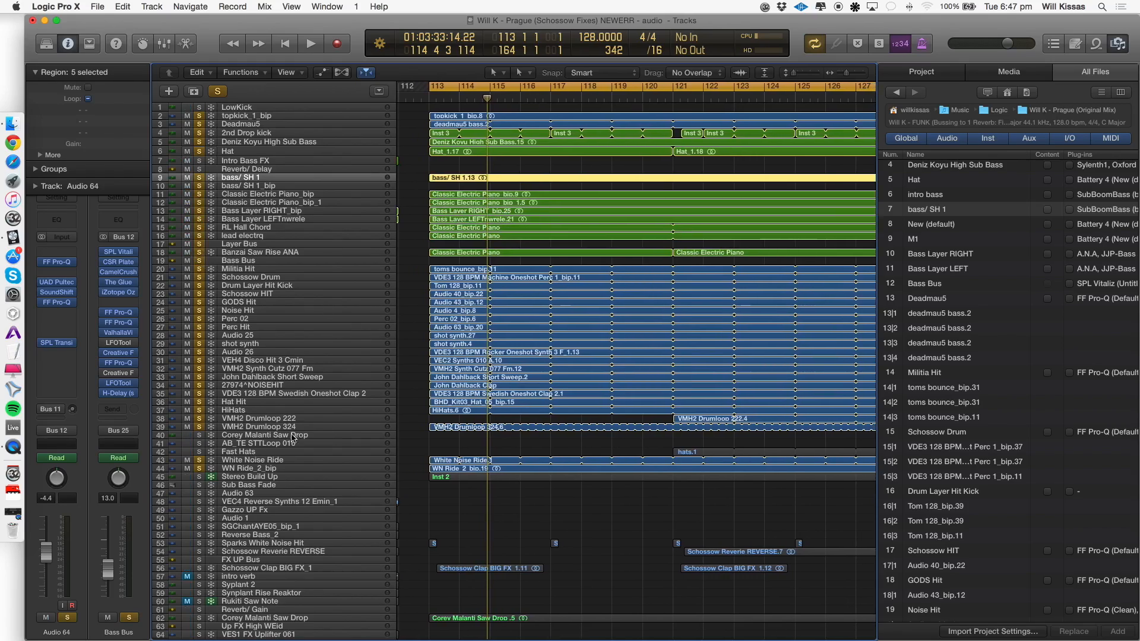
left_click(273, 467)
key("space")
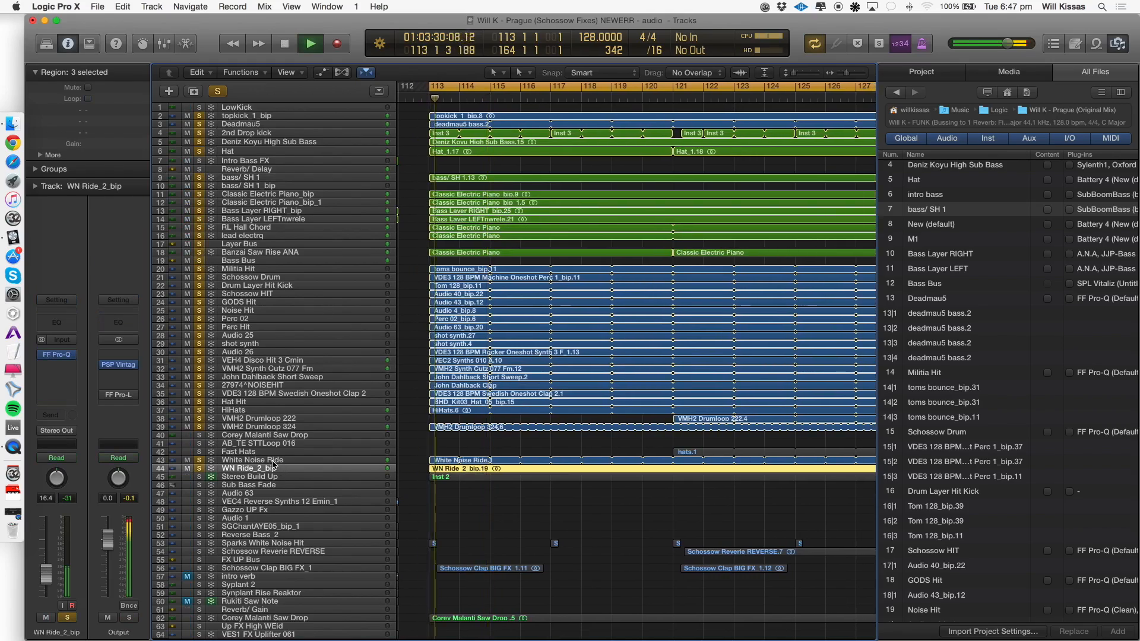
Select Stereo Build Up, solo it during playback, stop after listening and clear its solo.
left_click(241, 481)
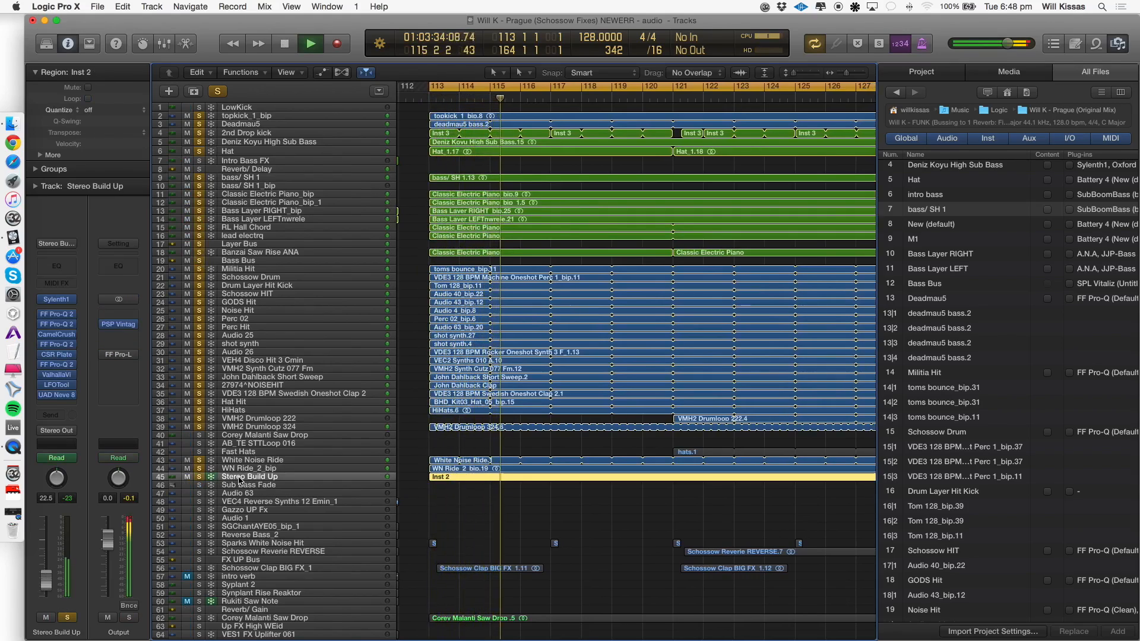
left_click(199, 477)
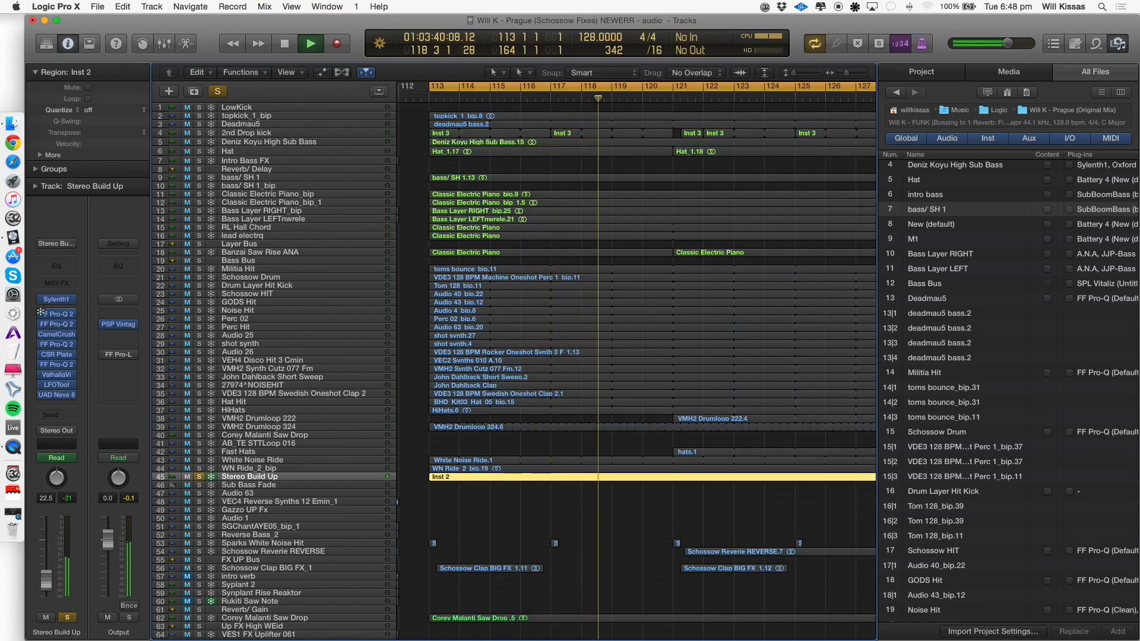
key("space")
left_click(199, 477)
Select Schossow Clap BIG FX_1, solo Marcus White Noise and listen to it from bar 113 before clearing the solo.
scroll(243, 490, "down", 3)
scroll(242, 491, "down", 5)
left_click(281, 449)
scroll(287, 450, "down", 7)
key("super+Left")
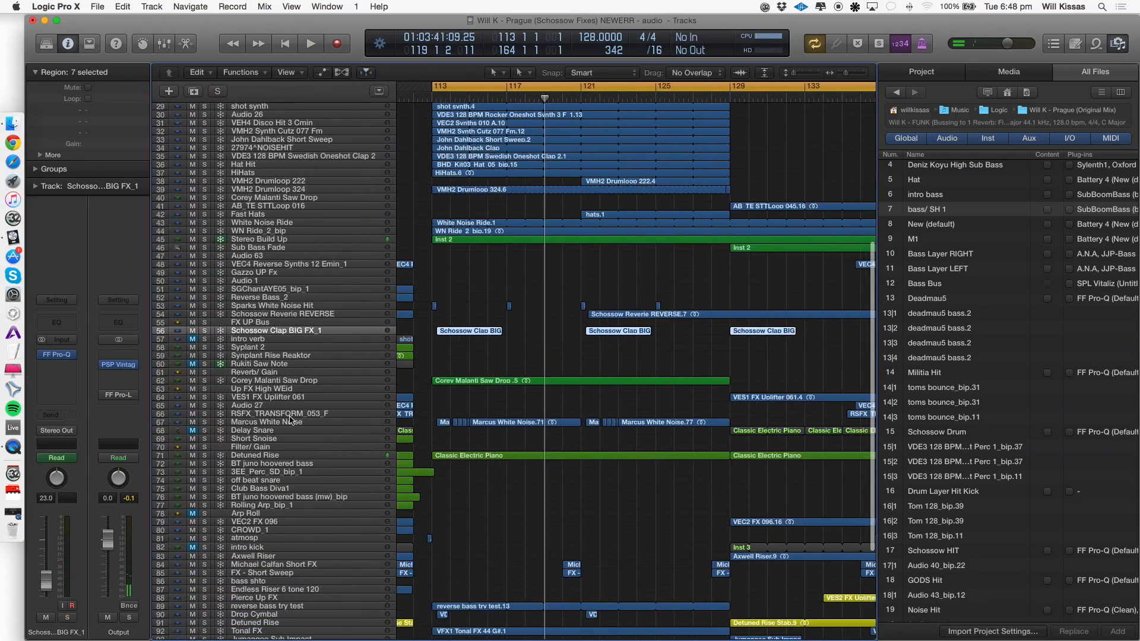
scroll(291, 420, "down", 6)
left_click(292, 325)
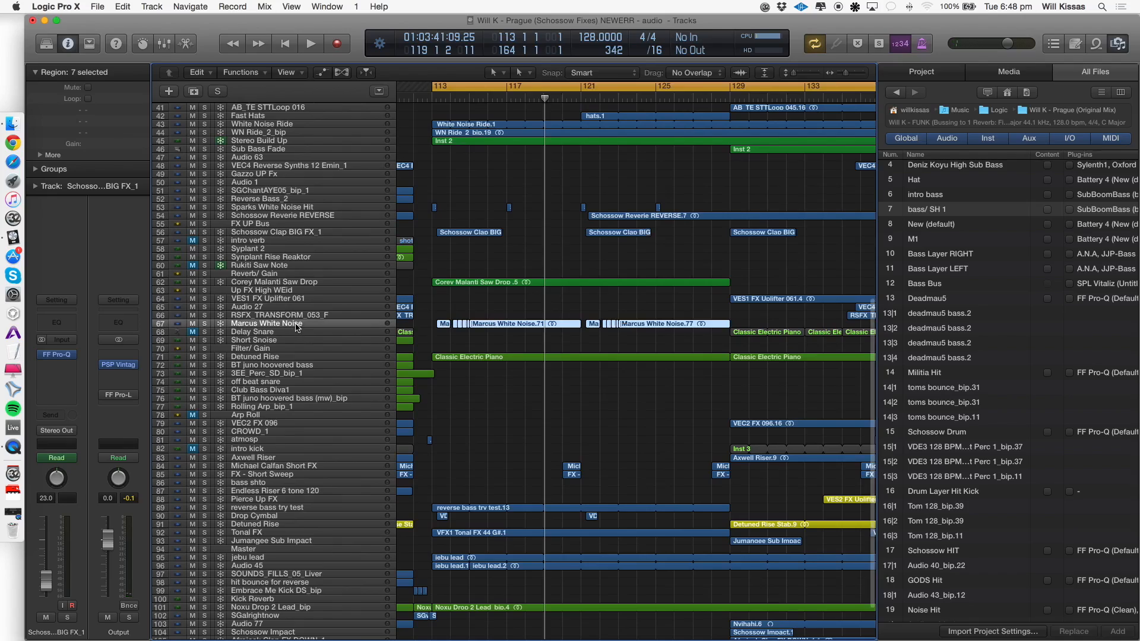
left_click(203, 326)
key("shift+space")
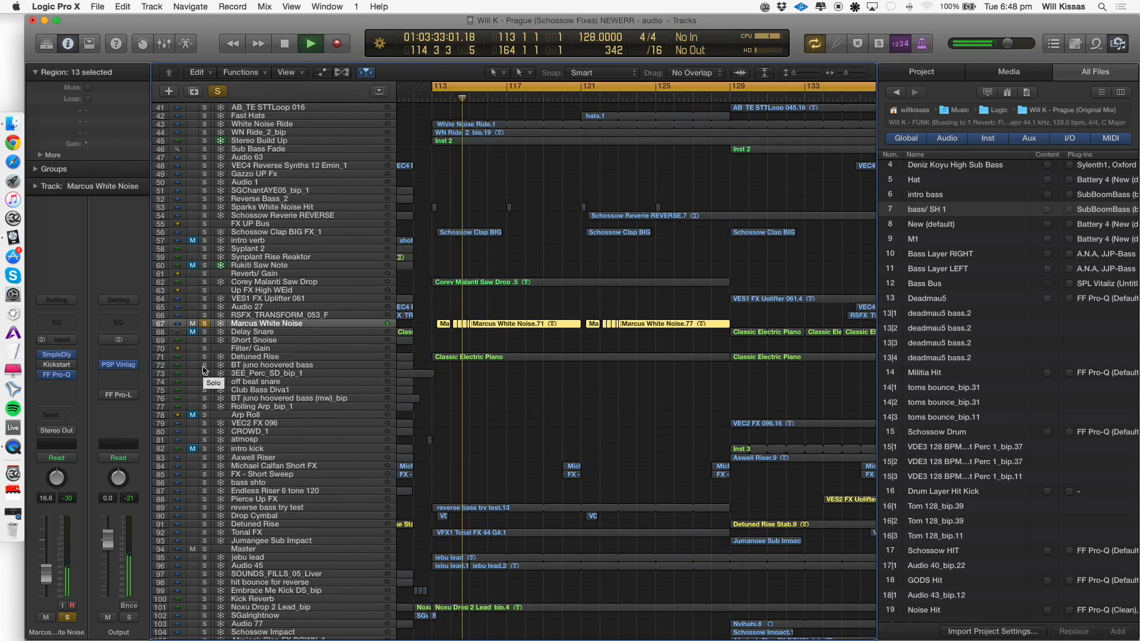
key("Return")
left_click(205, 324)
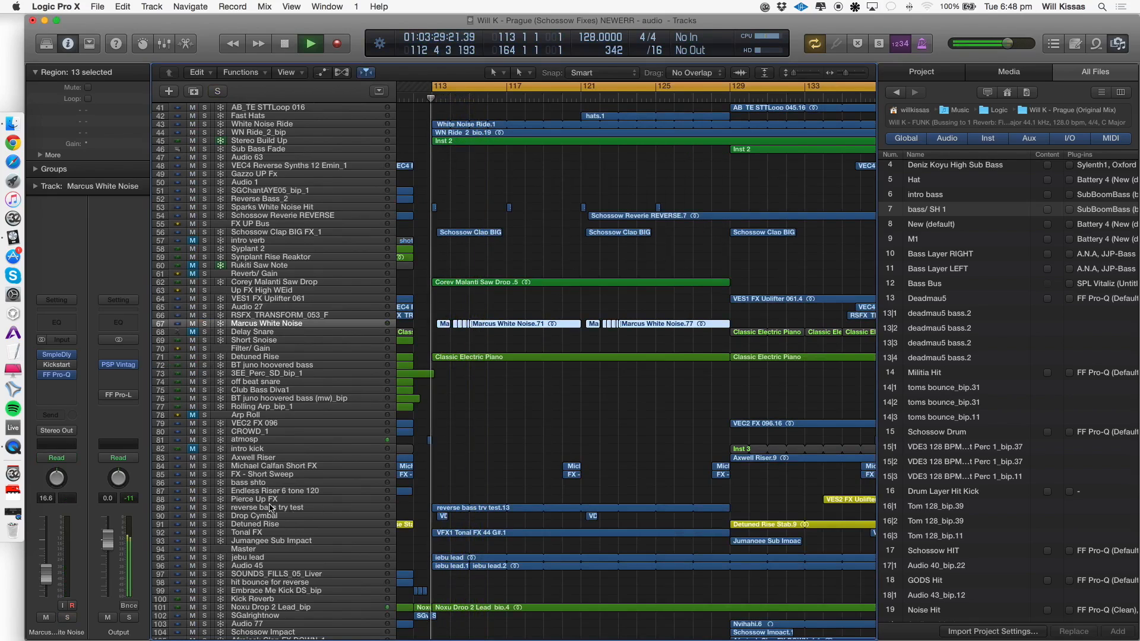
Solo reverse bass try test during playback, listen to it and stop.
left_click(271, 508)
left_click(205, 508)
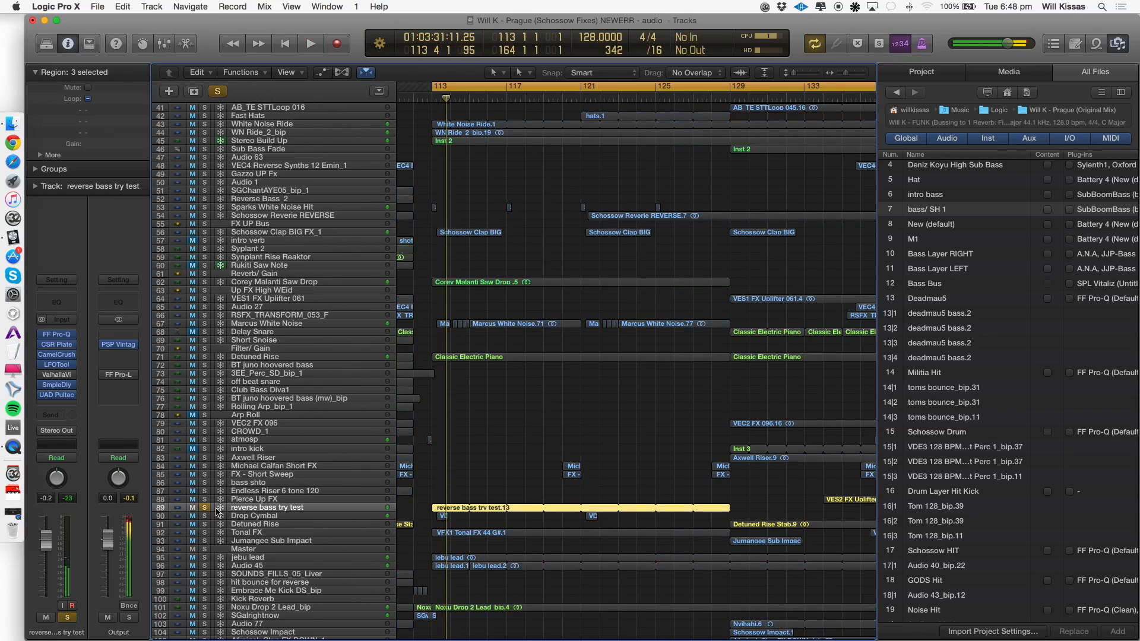
key("Return")
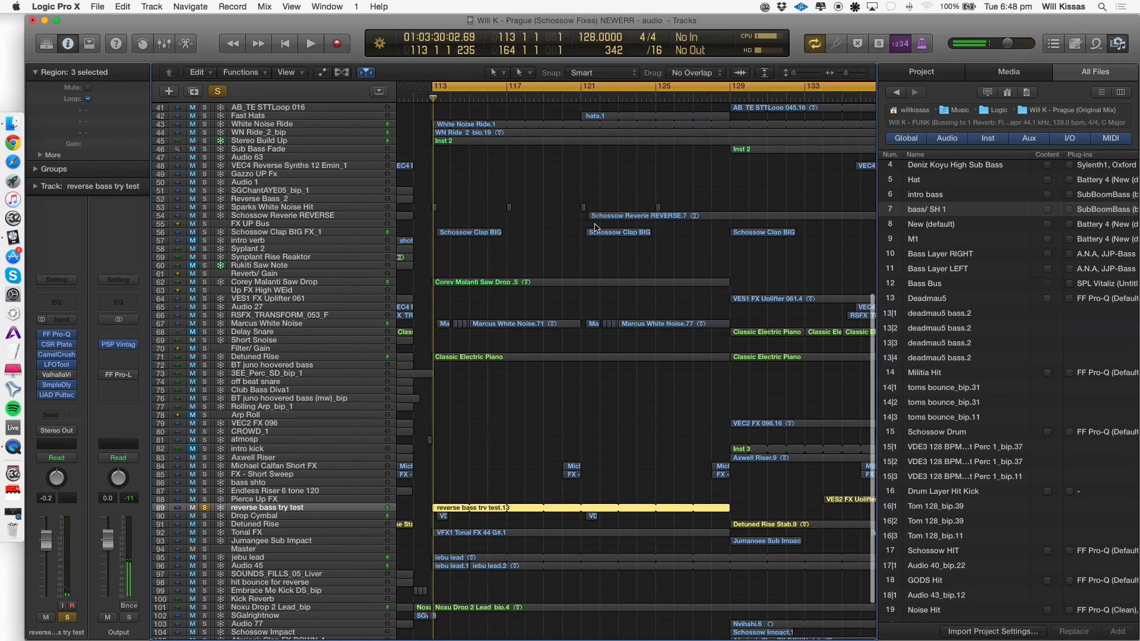
Solo Bass Bus together with reverse bass try test, play from bar 113, dismiss the System Overload alert and clear all solos.
scroll(296, 210, "up", 10)
left_click(295, 209)
left_click(204, 201)
key("space")
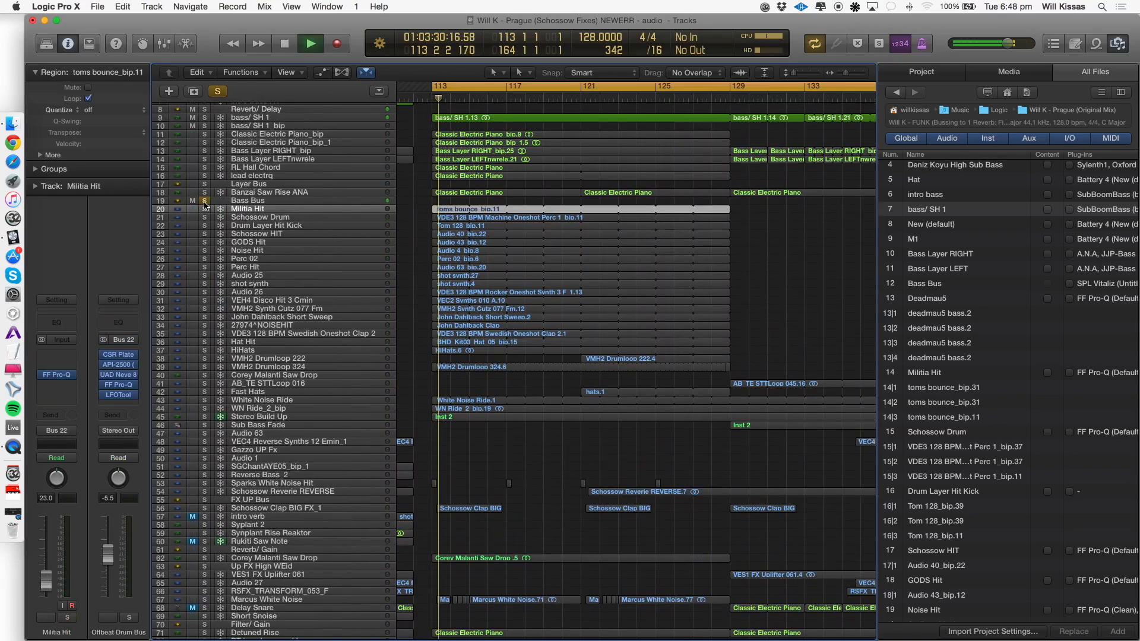
key("Return")
key("space")
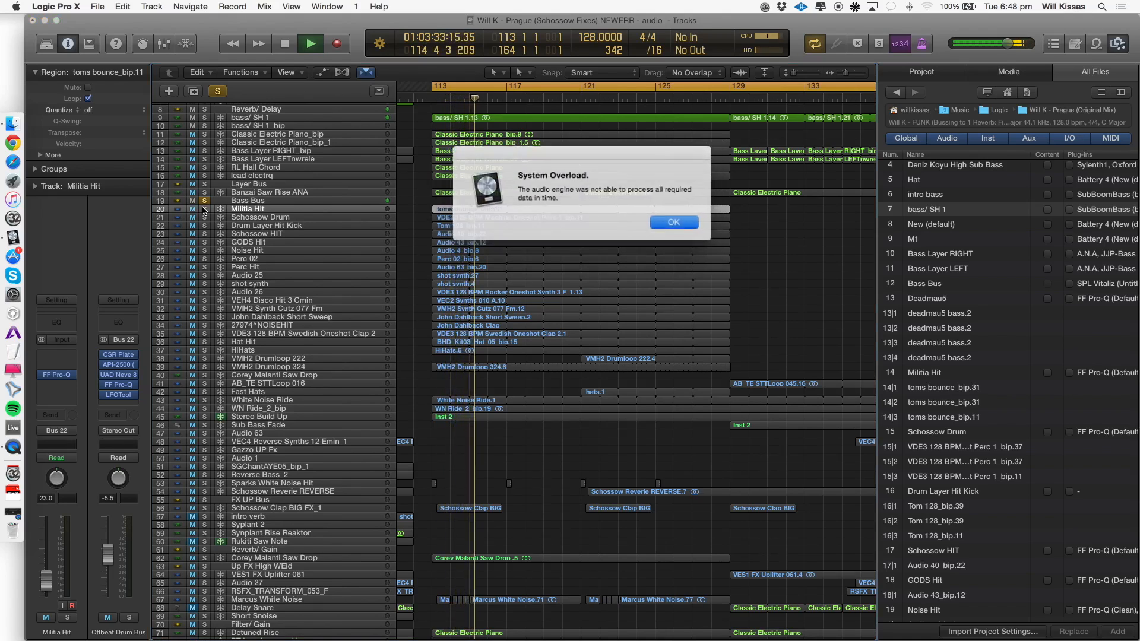
key("Return")
scroll(238, 354, "down", 10)
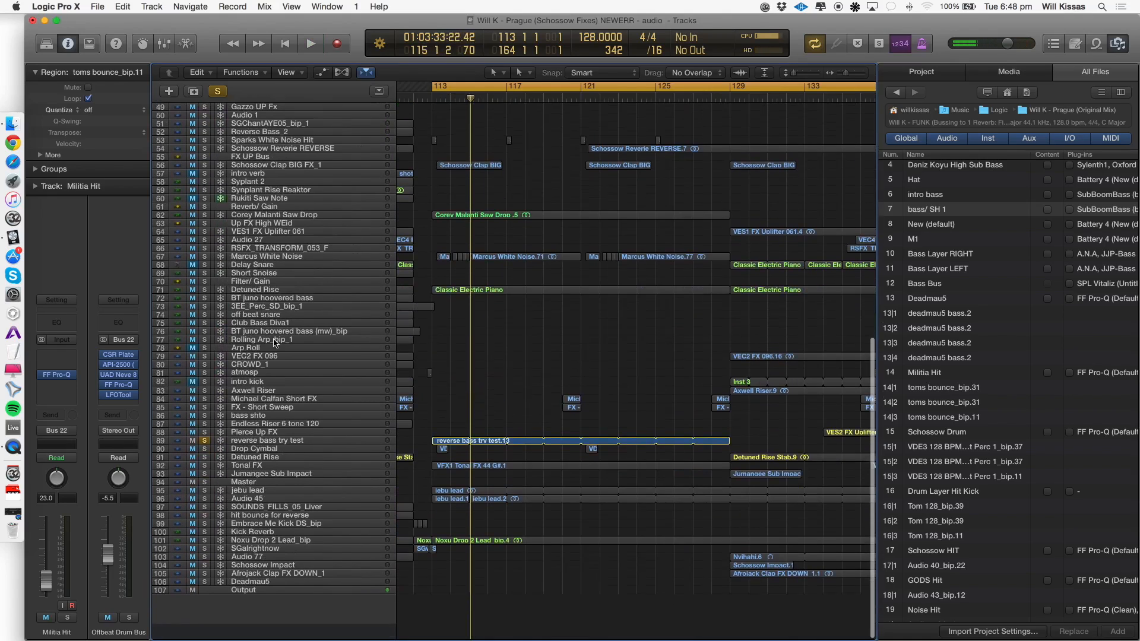
left_click(204, 472, "alt")
Solo jebu lead and Audio 45, play them from bar 113, and clear both solos after stopping.
left_click(332, 506)
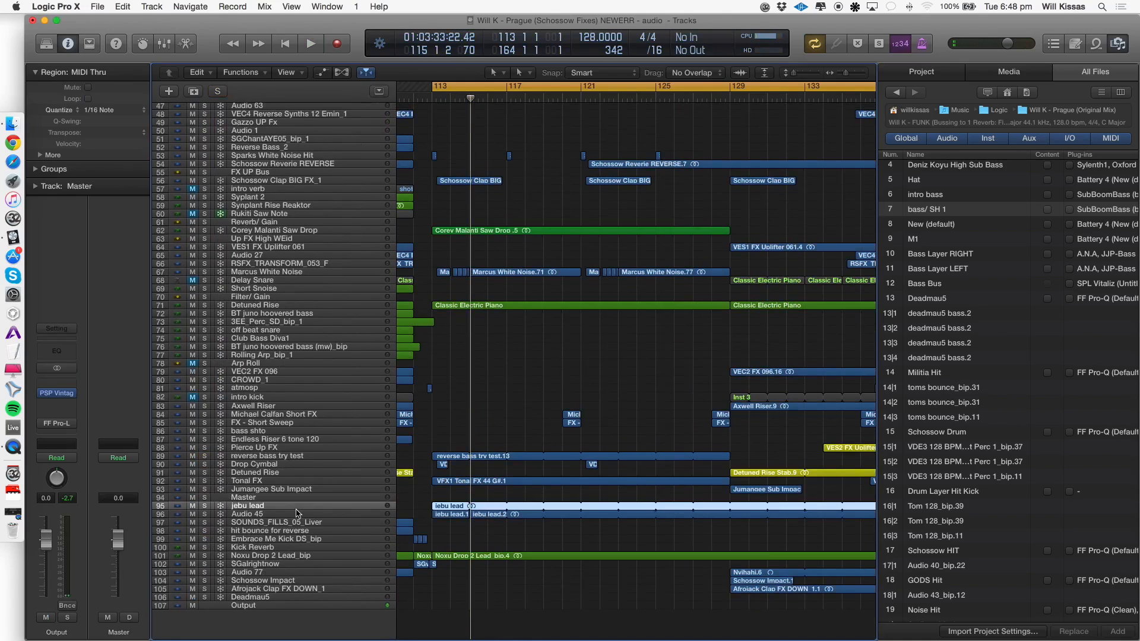
left_click(204, 505)
key("space")
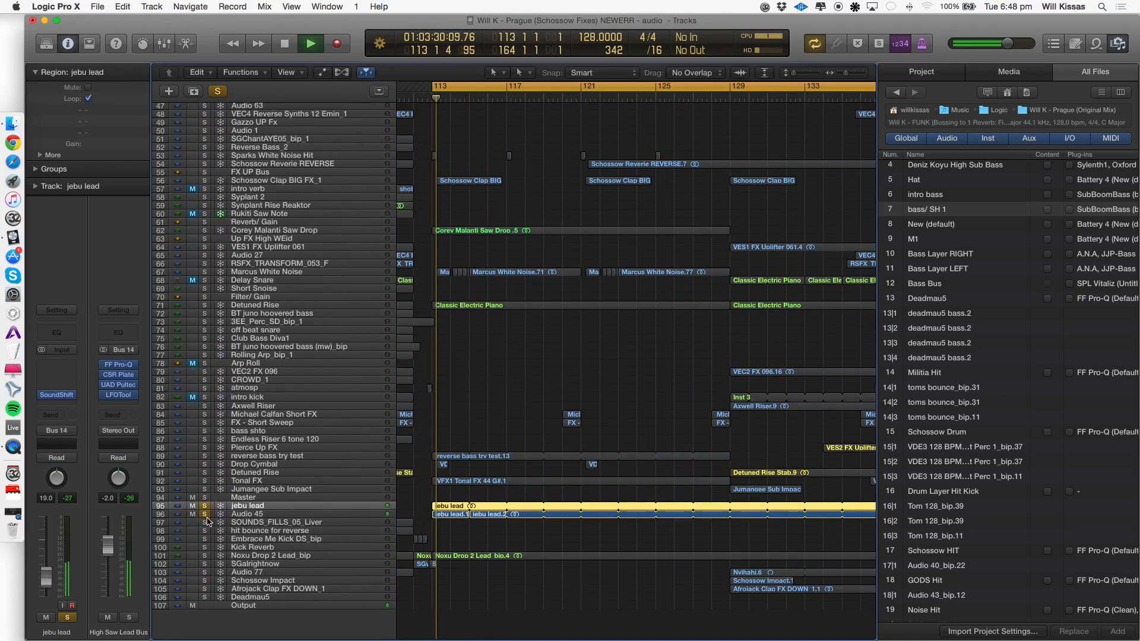
key("Return")
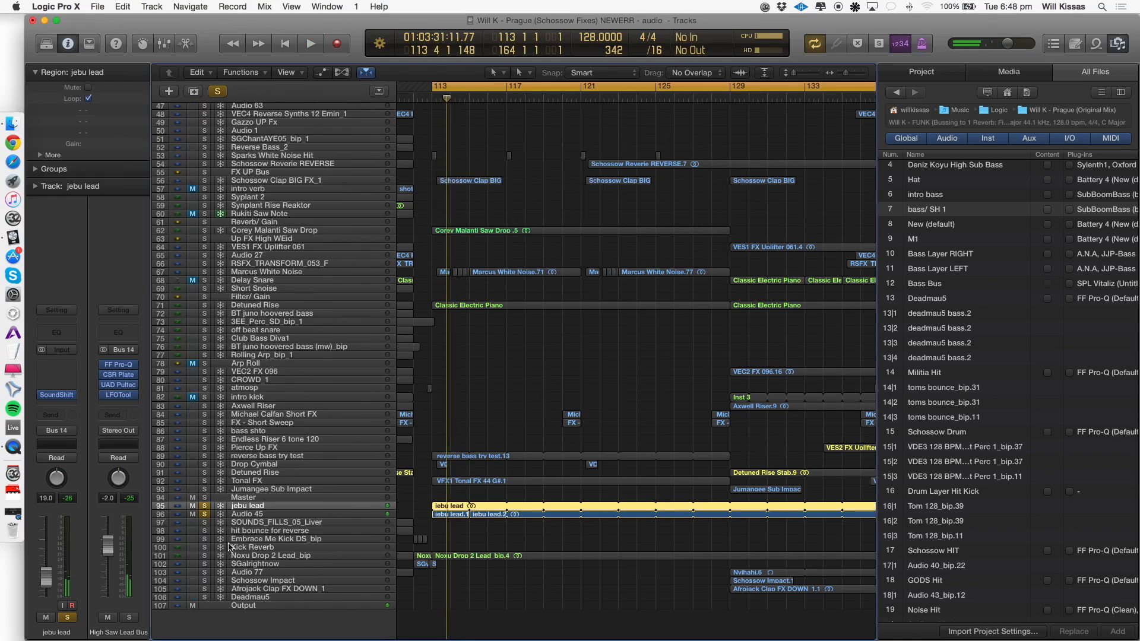
left_click(204, 514)
scroll(262, 451, "up", 8)
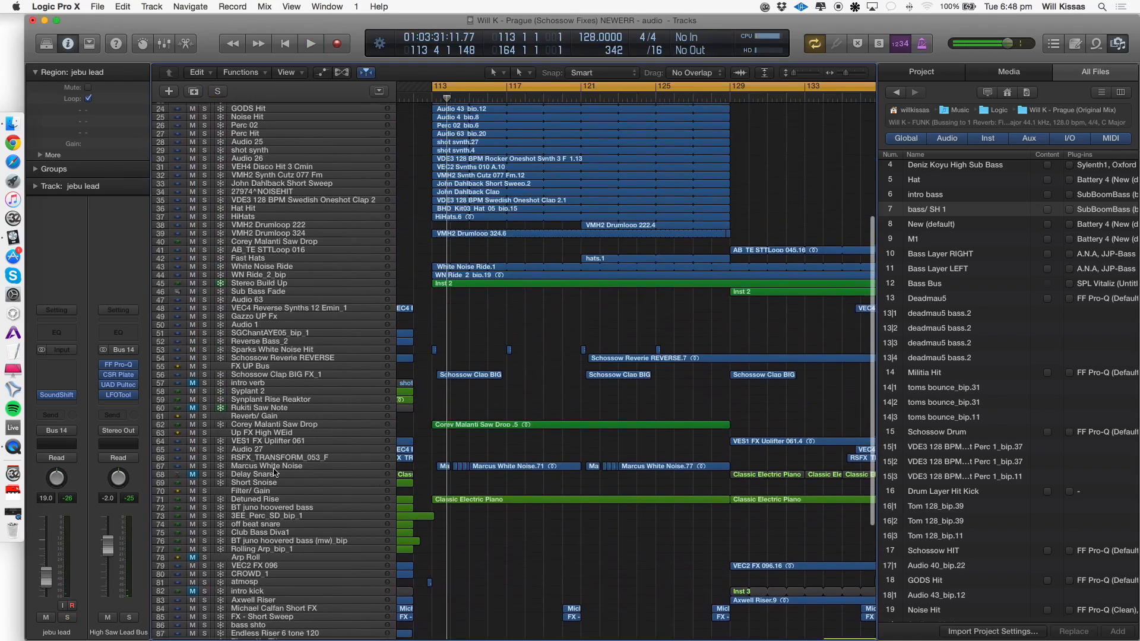
left_click(270, 434)
left_click(204, 434)
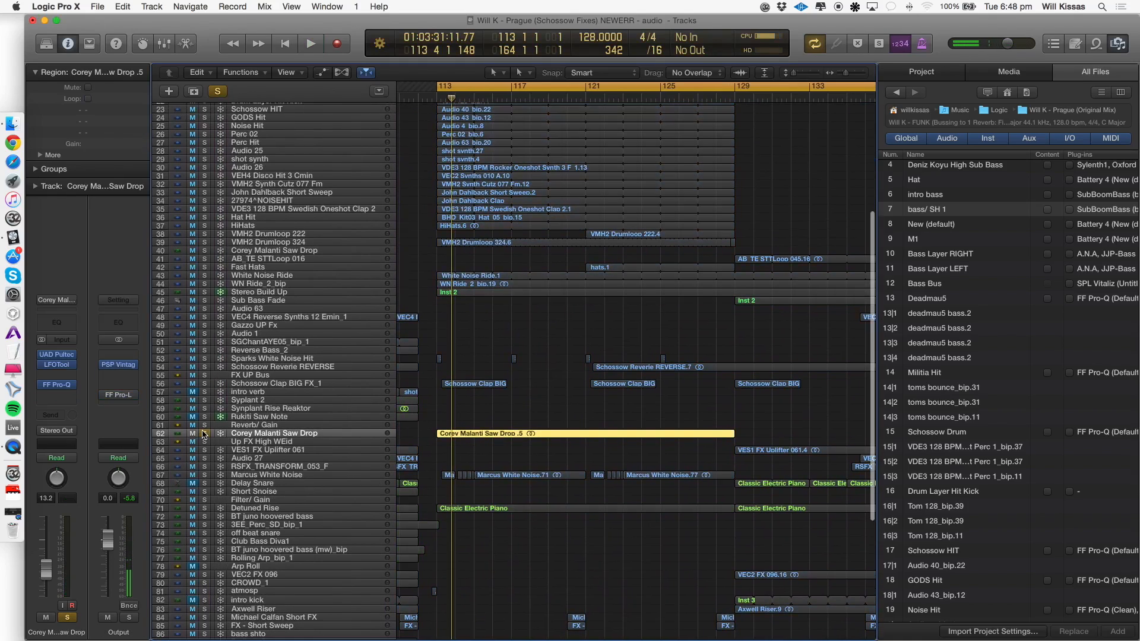
key("space")
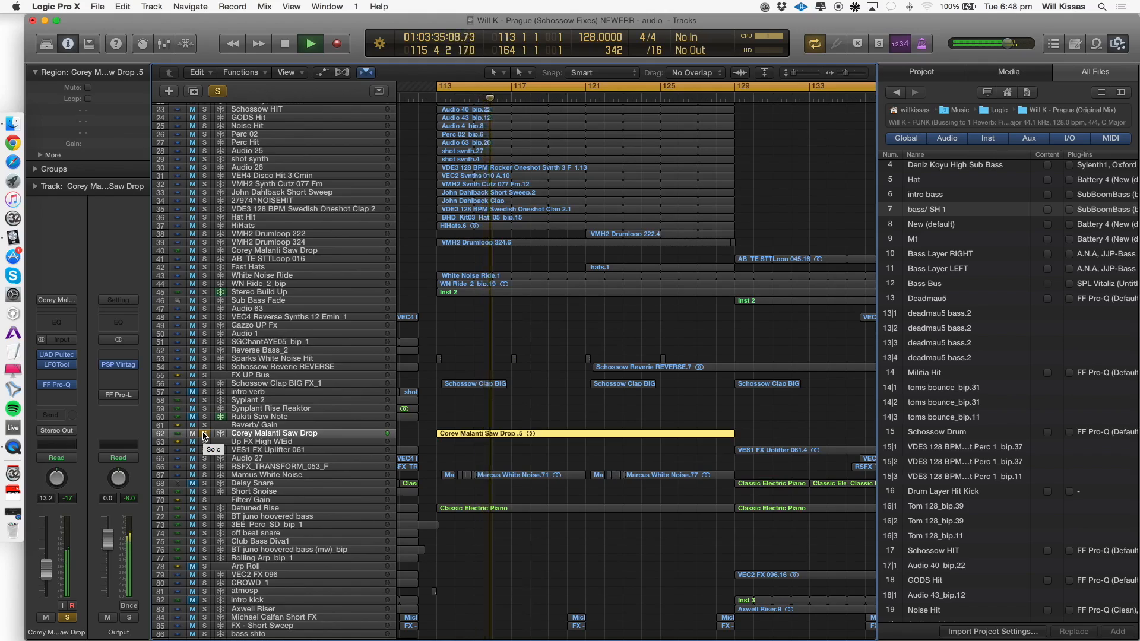
left_click(205, 433)
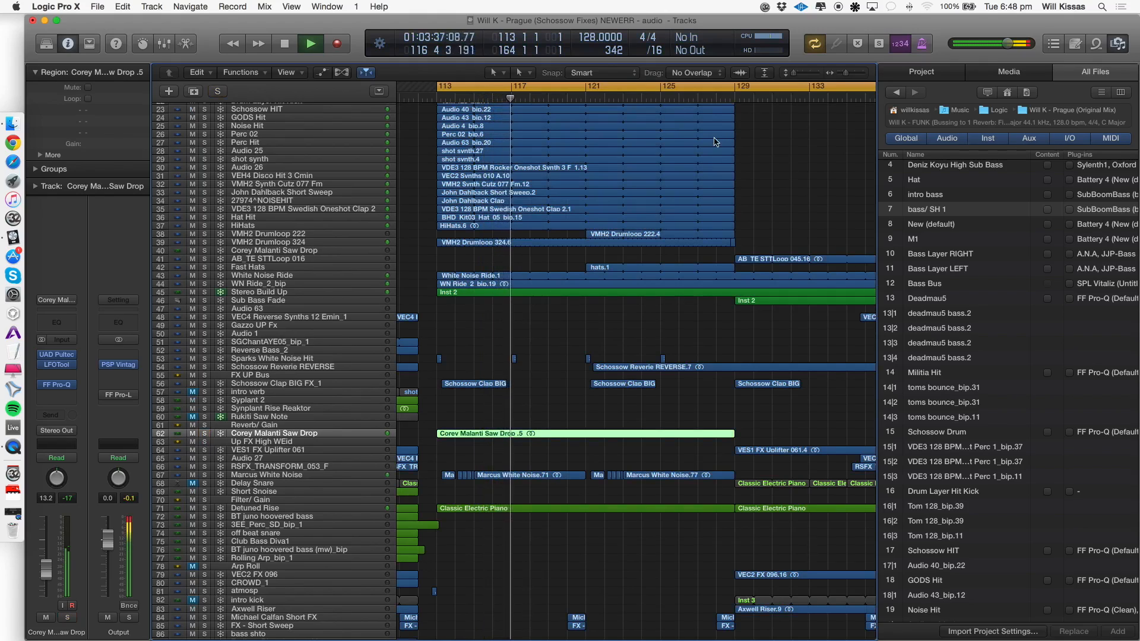
Set the cycle range to bars 121 to 135, select Fast Hats during playback and turn cycling off.
left_click_drag(596, 86, 845, 86)
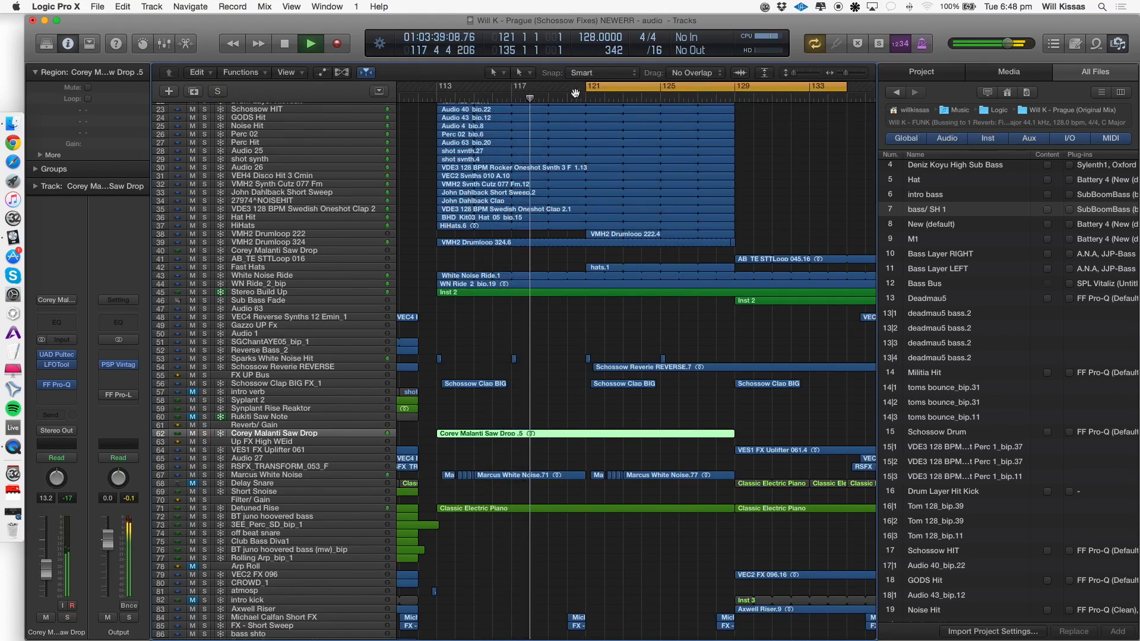
scroll(611, 148, "up", 5)
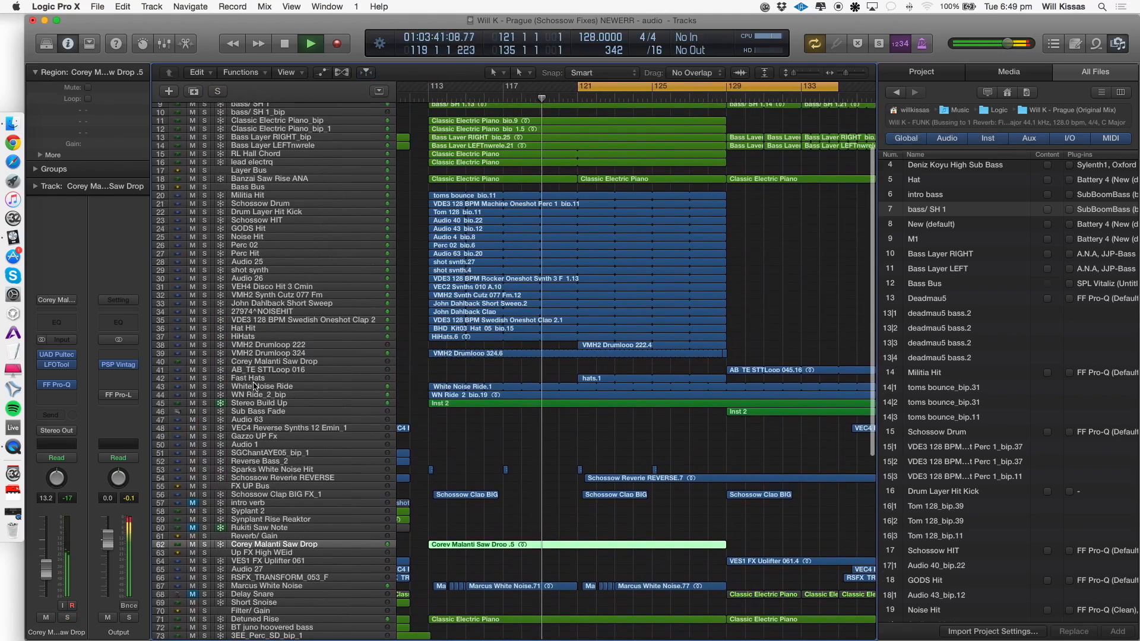
left_click(260, 380)
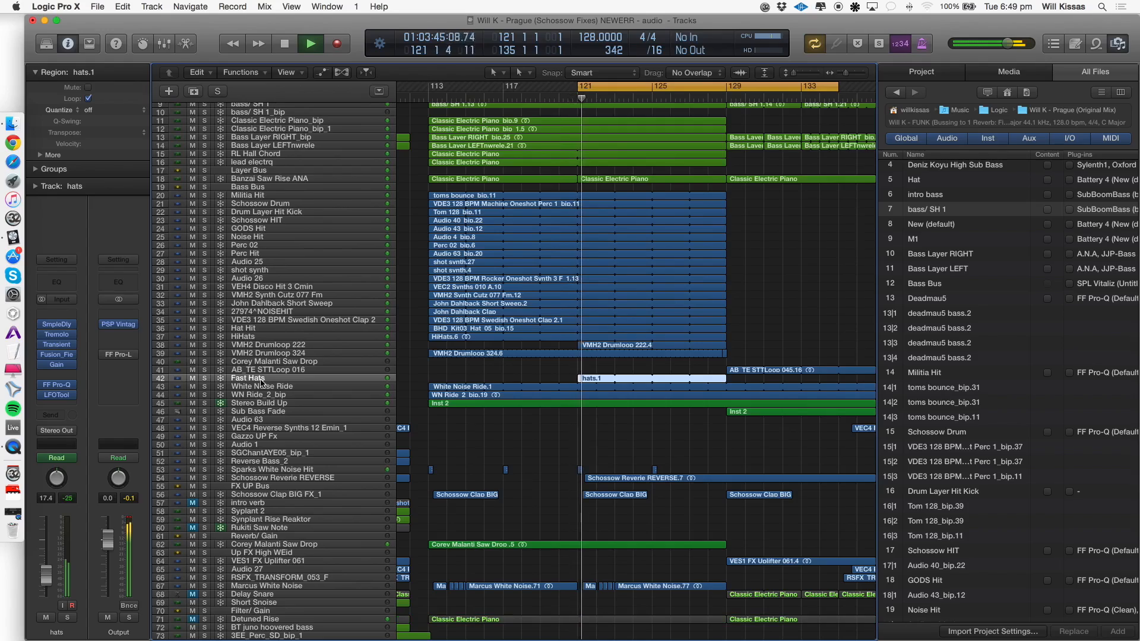
scroll(282, 374, "right", 1)
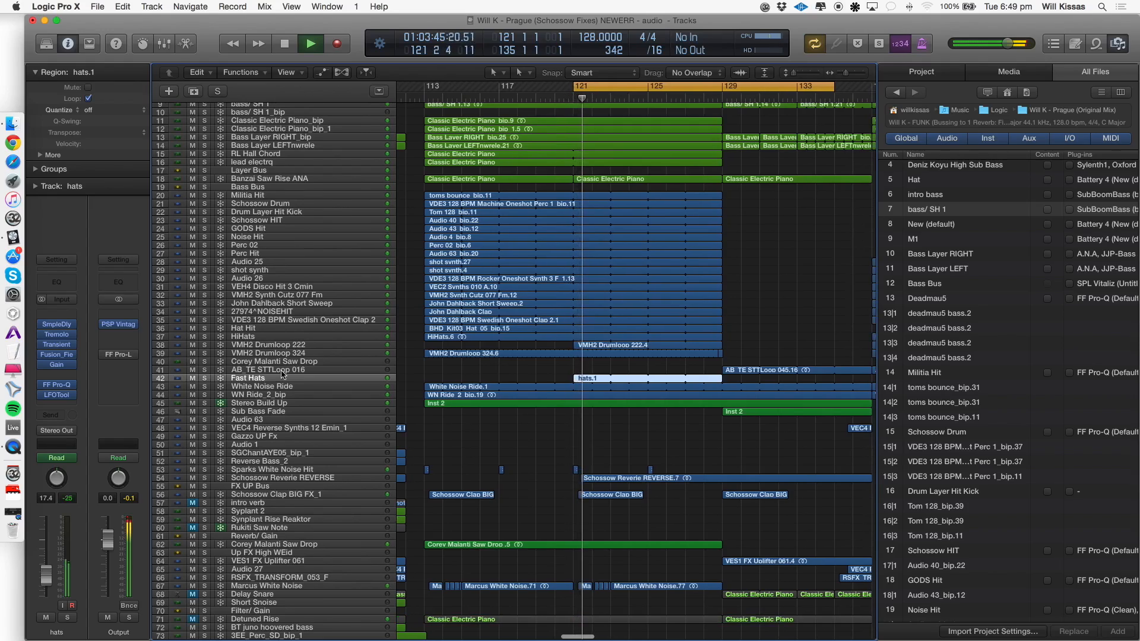
left_click(705, 96)
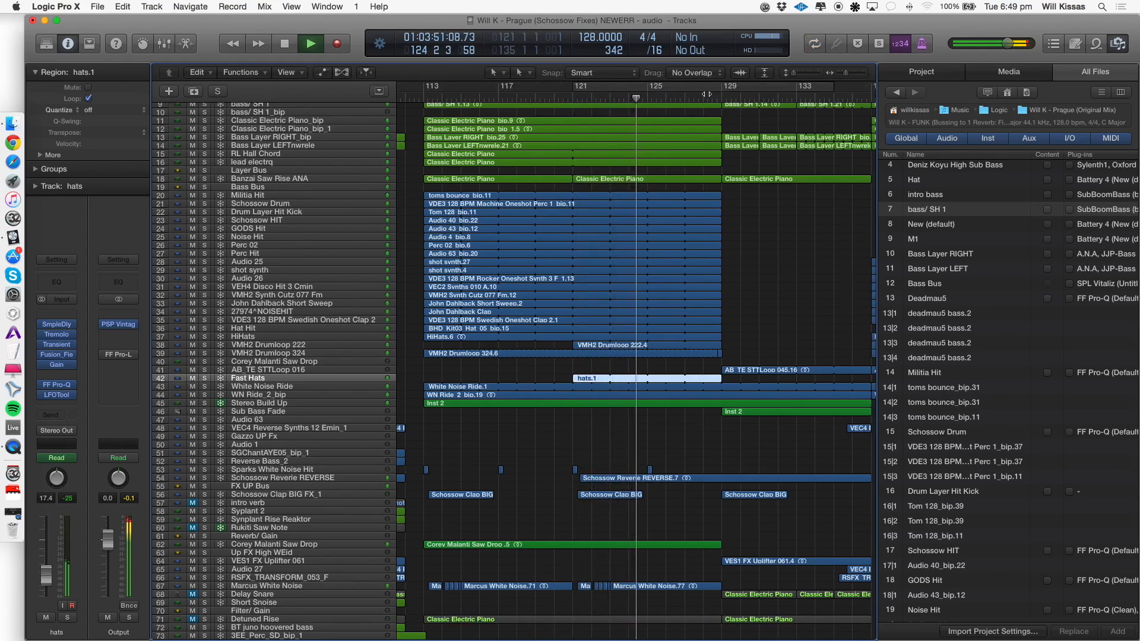
Set the cycle range to bars 129 to 149 and play the section from bar 129.
scroll(622, 201, "right", 8)
left_click(578, 96)
left_click_drag(580, 83, 872, 84)
scroll(422, 533, "down", 10)
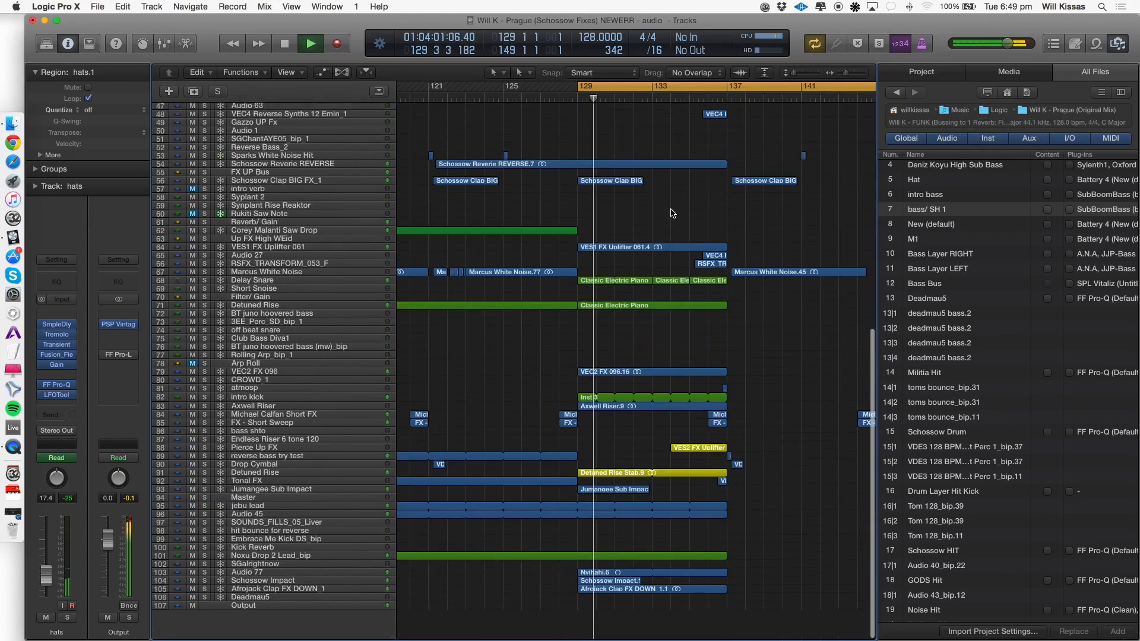
scroll(273, 558, "right", 2)
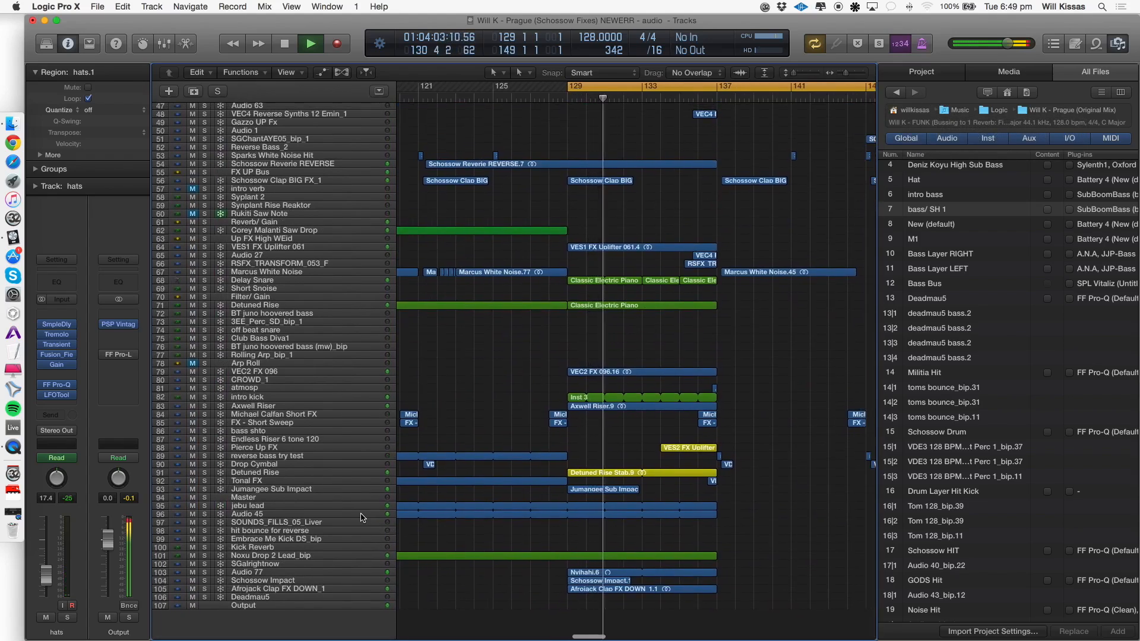
Select Schossow Impact, solo Audio 77 briefly, select Audio 77 with the full mix playing and stop.
left_click(255, 582)
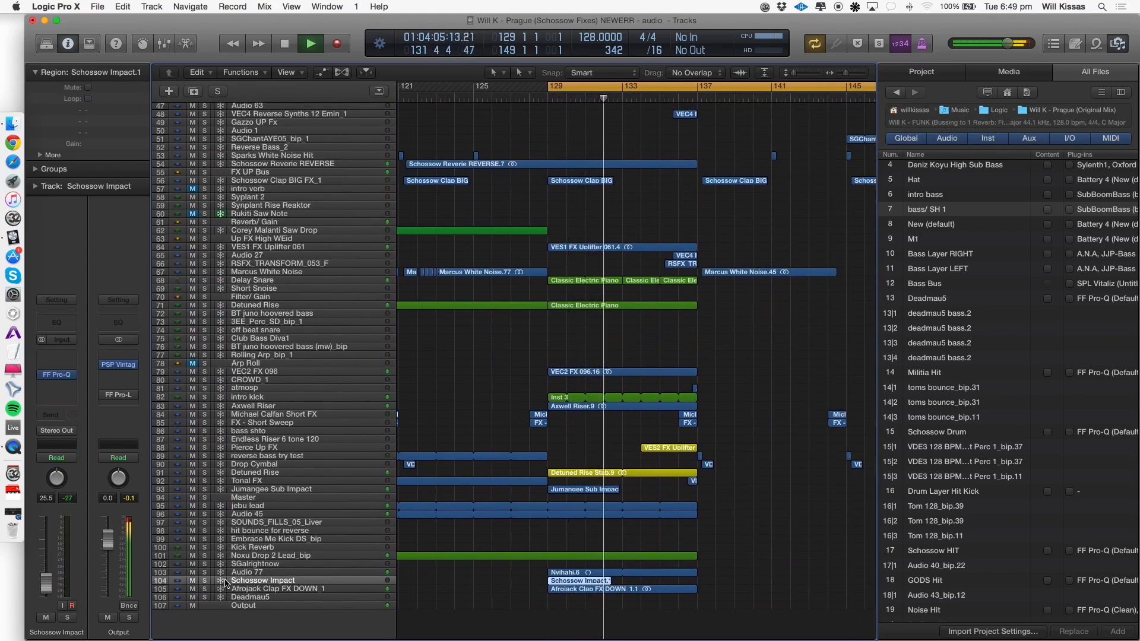
left_click(205, 573)
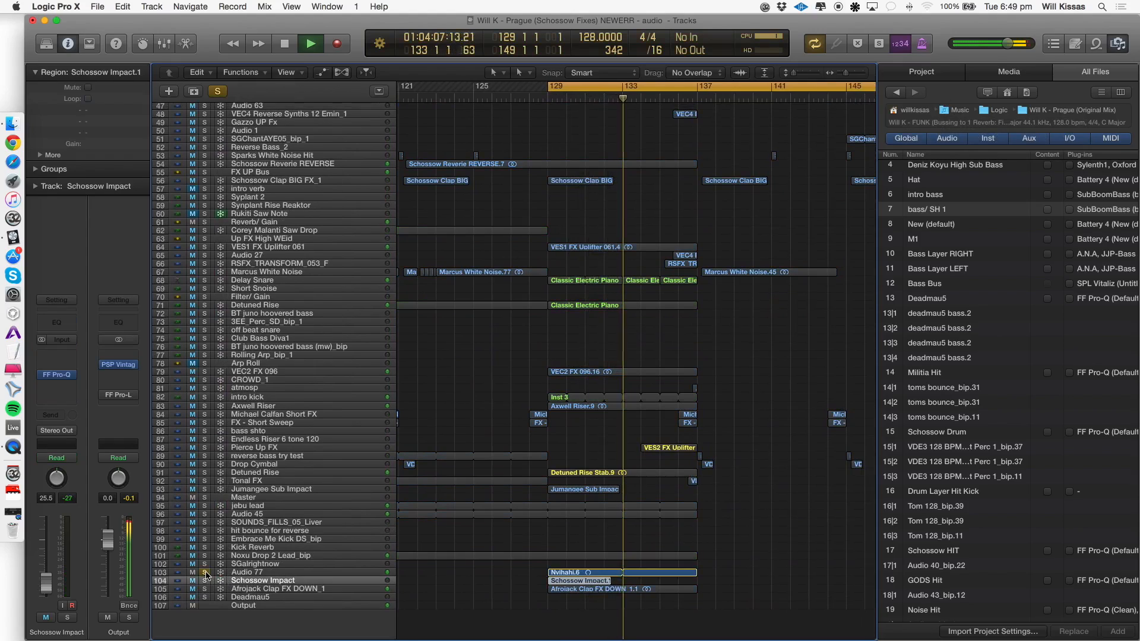
left_click(266, 572)
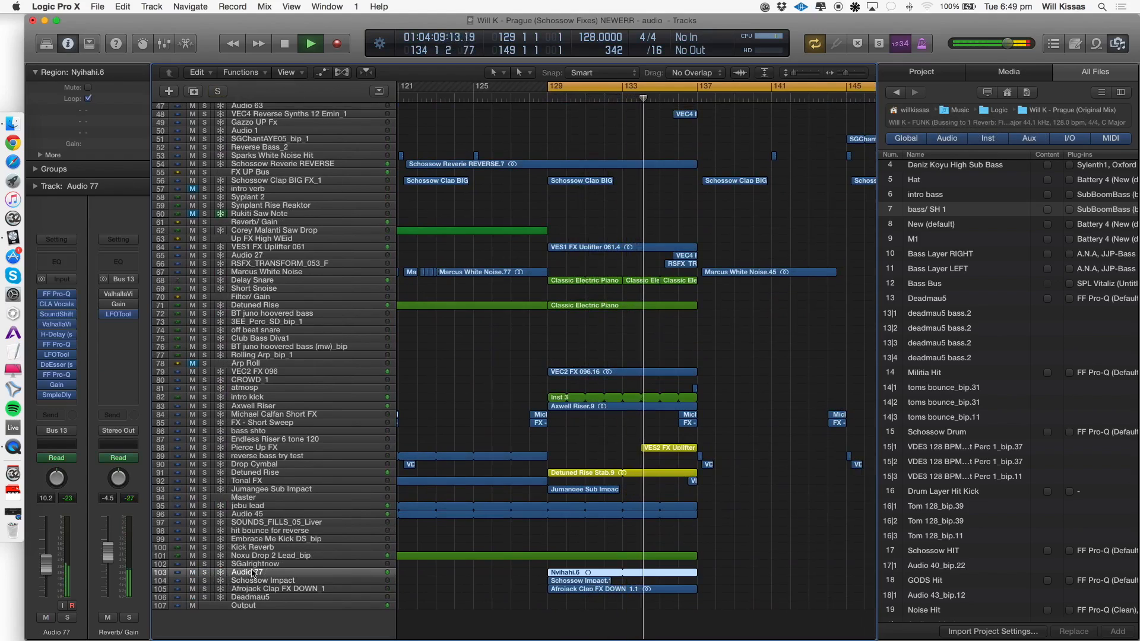
key("space")
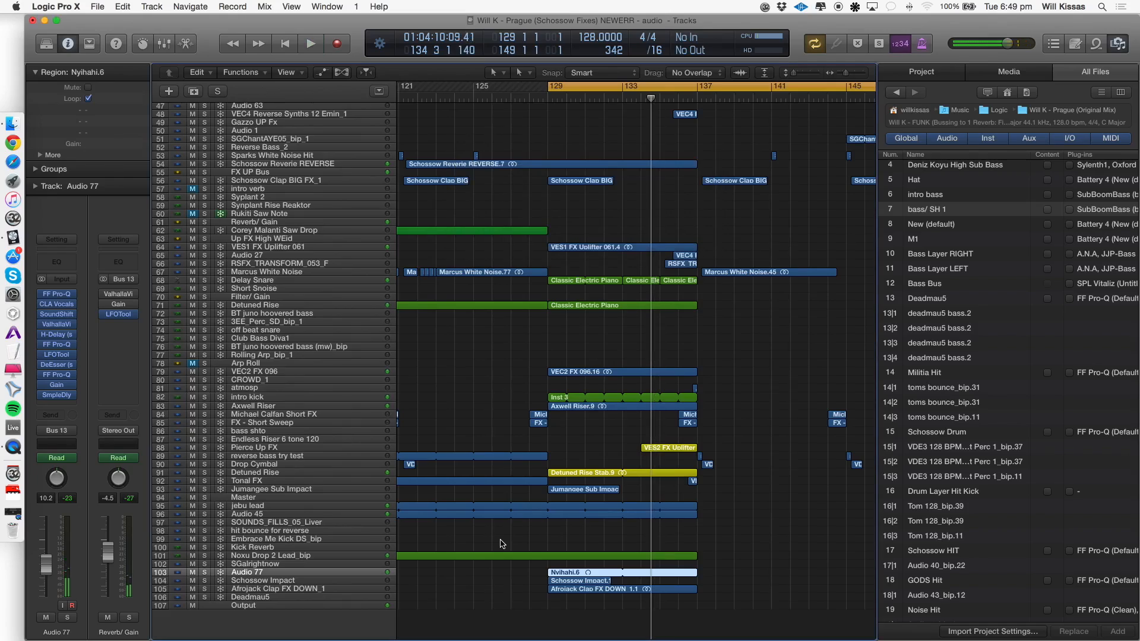
Turn cycling off, play on past bar 137 and set the cycle range to bars 129 to 137.
left_click(724, 85)
key("space")
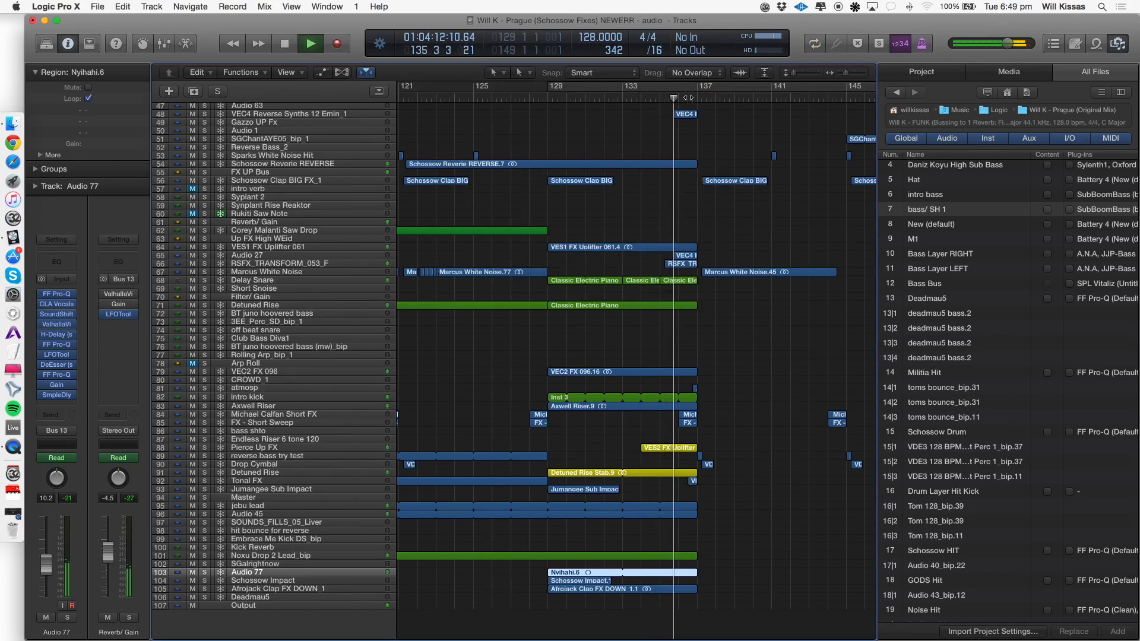
key("Return")
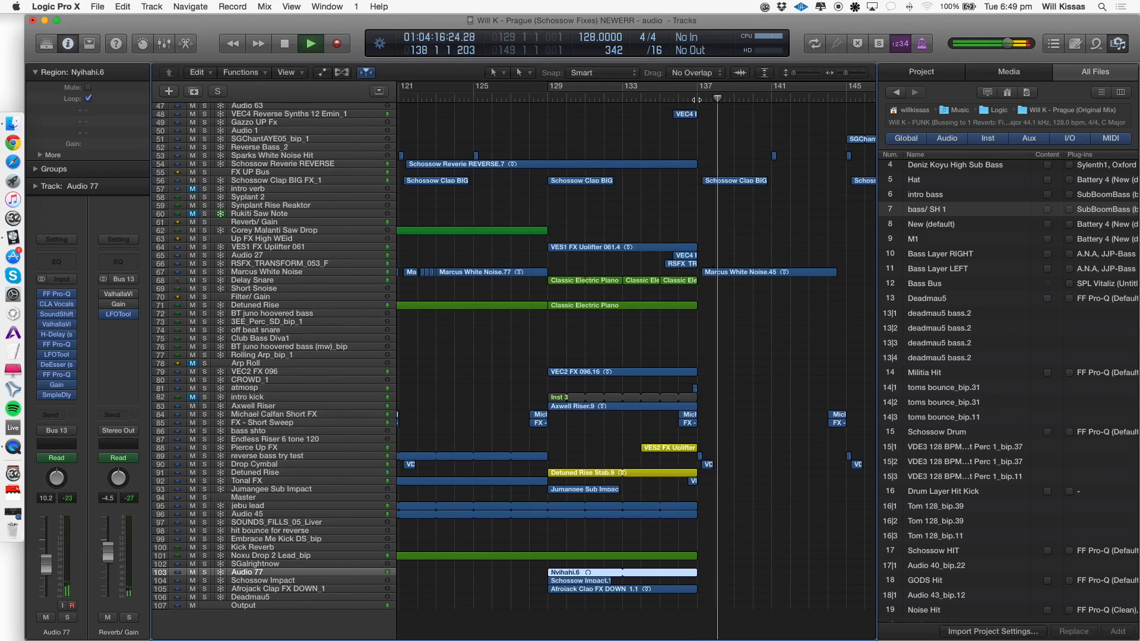
left_click_drag(552, 85, 599, 89)
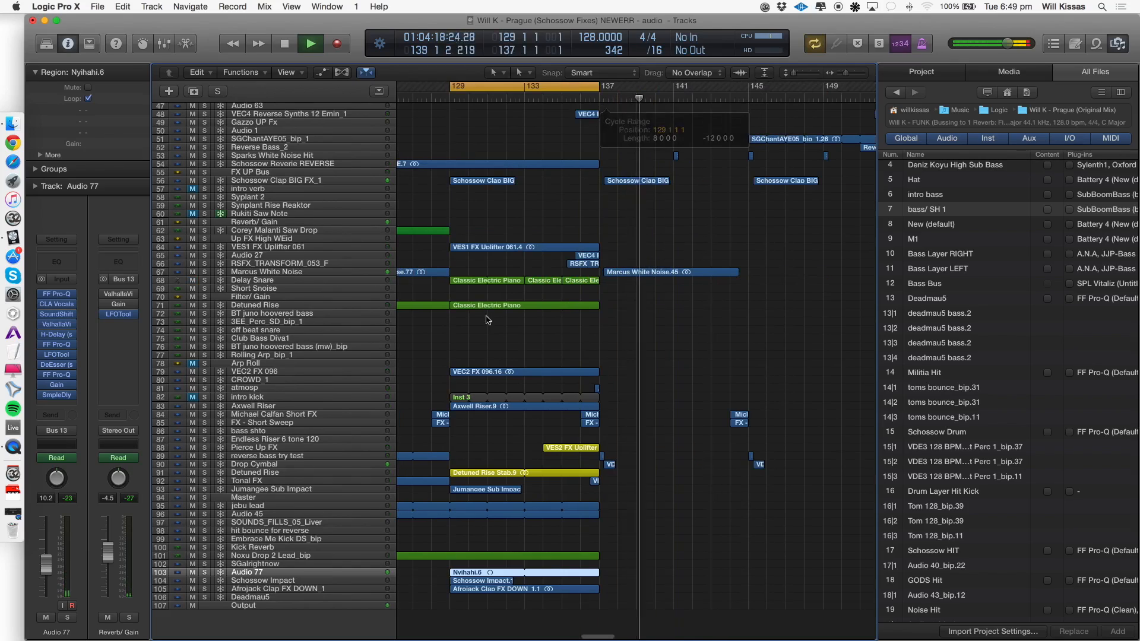
Select Afrojack Clap FX DOWN_1, stop playback and select Schossow Impact.
left_click(356, 589)
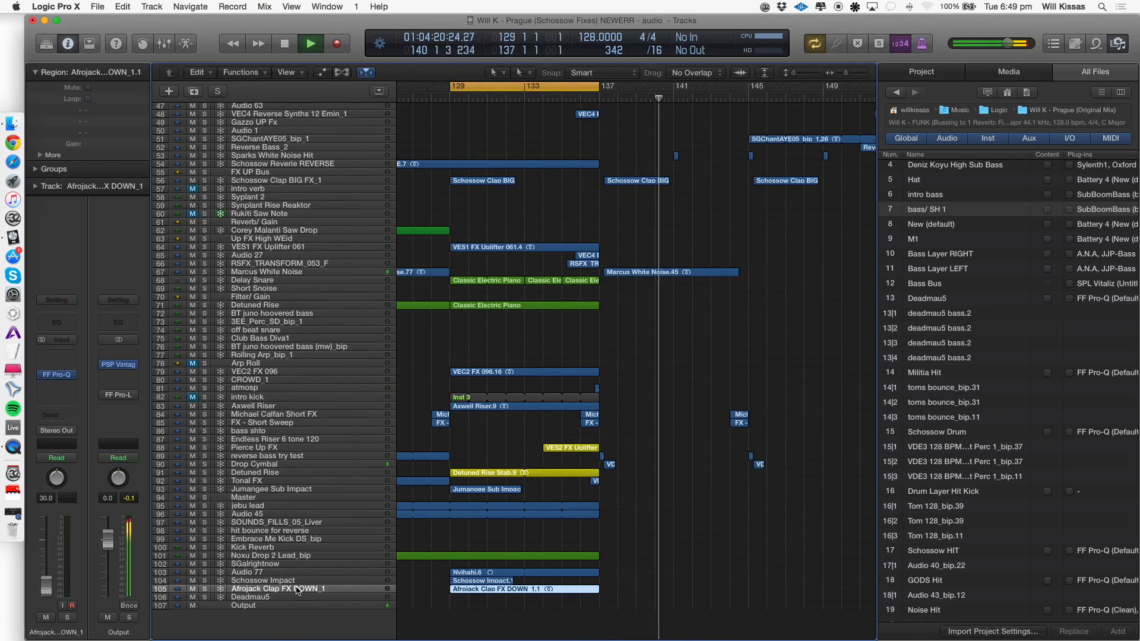
key("space")
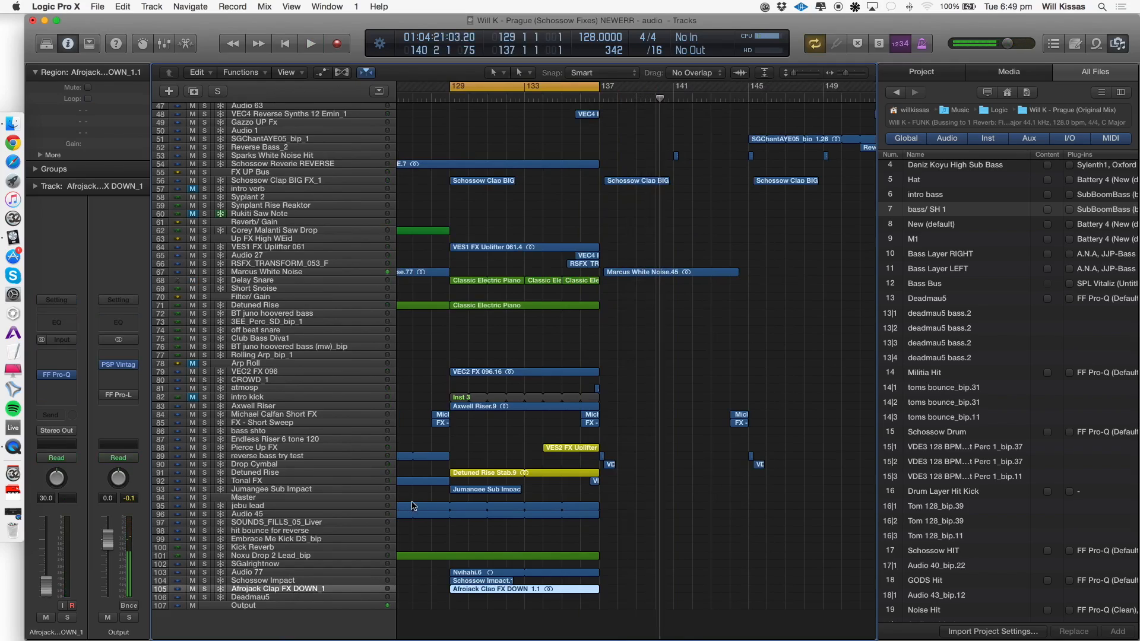
left_click(286, 580)
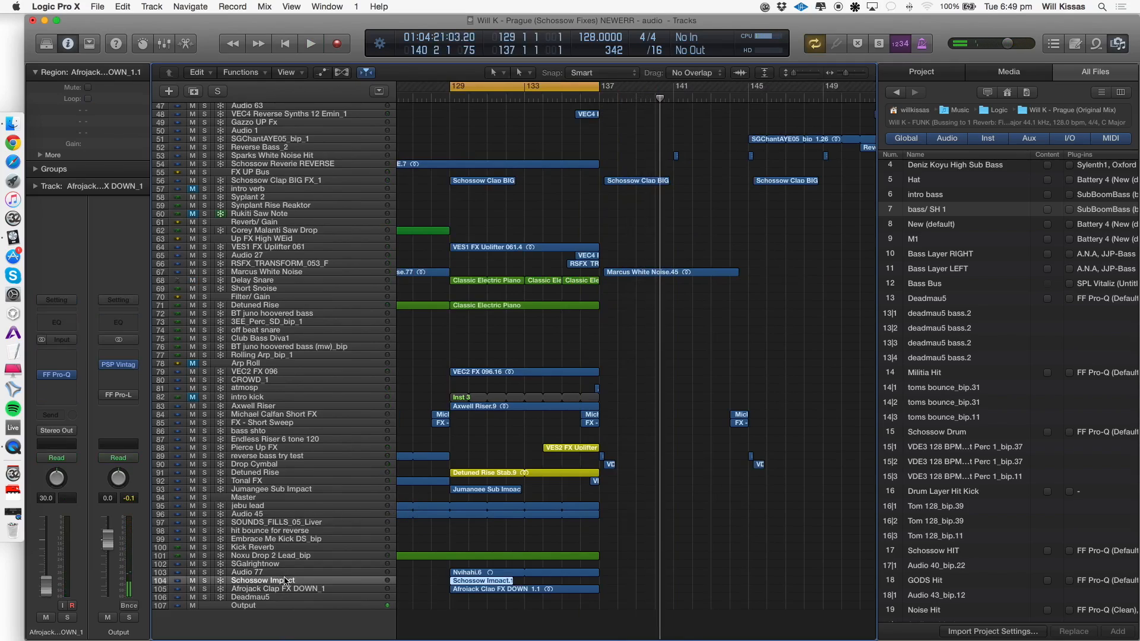
Select the Audio 77 and Noxu Drop 2 Lead_bip tracks, turn cycling off and close the file browser.
key("Up")
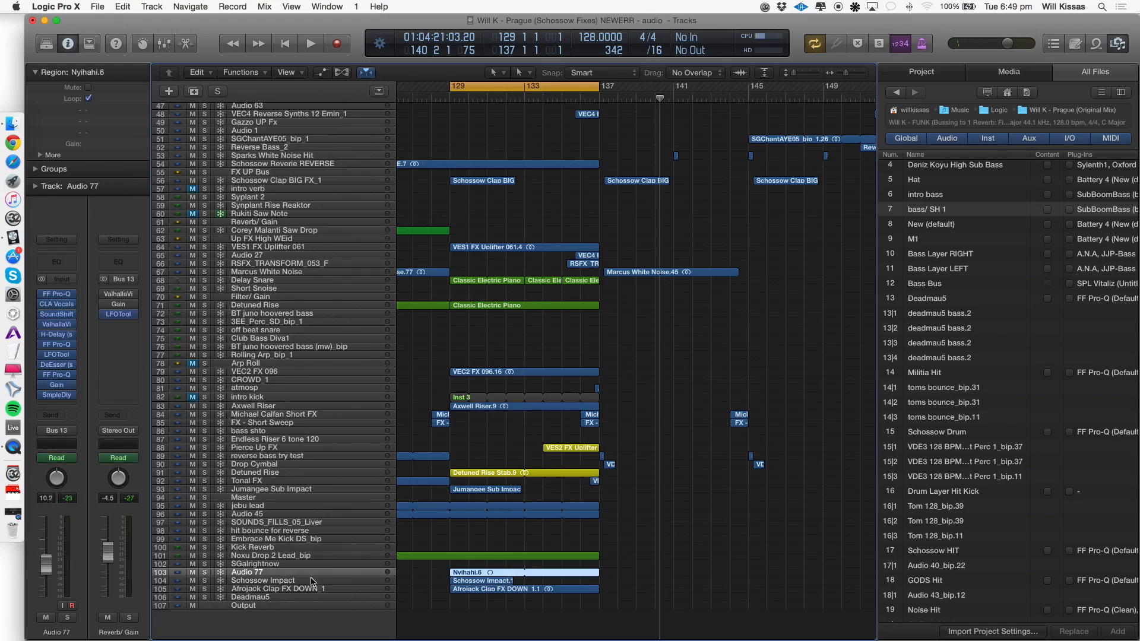
left_click(255, 557)
scroll(523, 603, "up", 15)
left_click(476, 81)
key("super+Left")
key("super+Left")
key("super+Left")
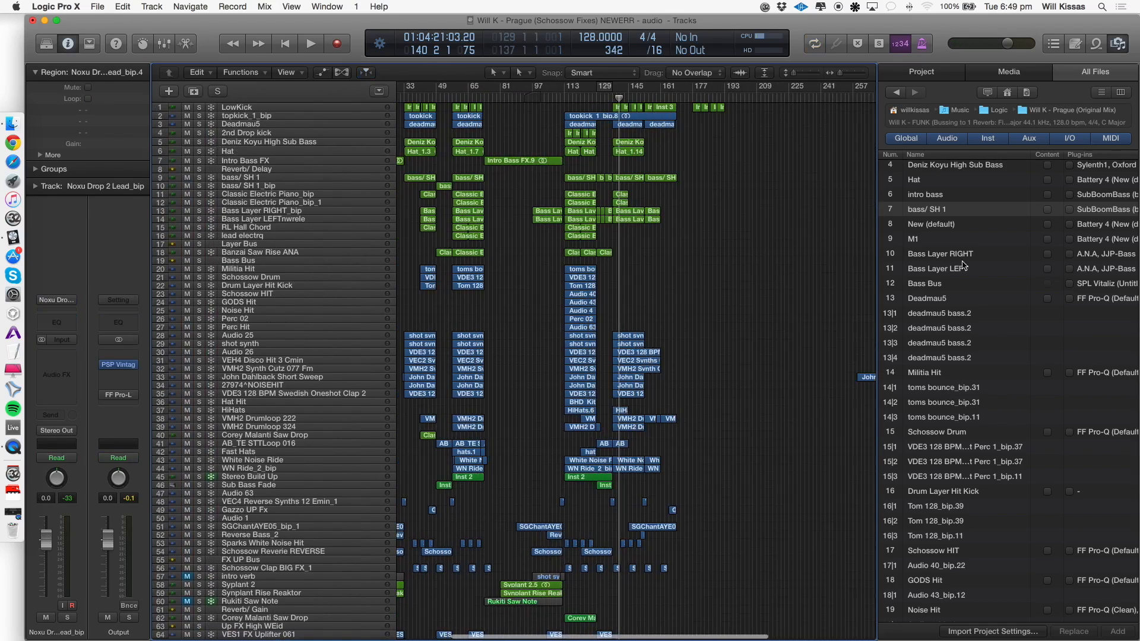
left_click(1118, 44)
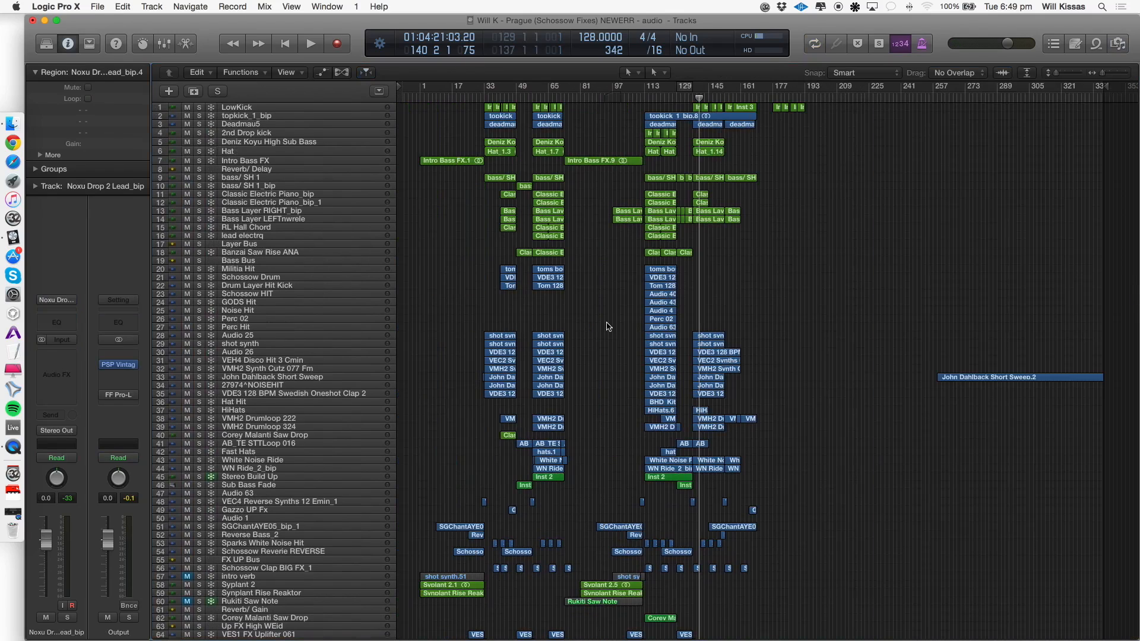
Set the cycle range to bars 33 to 55 around the first drop.
key("super+Right")
key("super+Right")
key("super+Right")
scroll(621, 320, "left", 4)
scroll(613, 311, "left", 3)
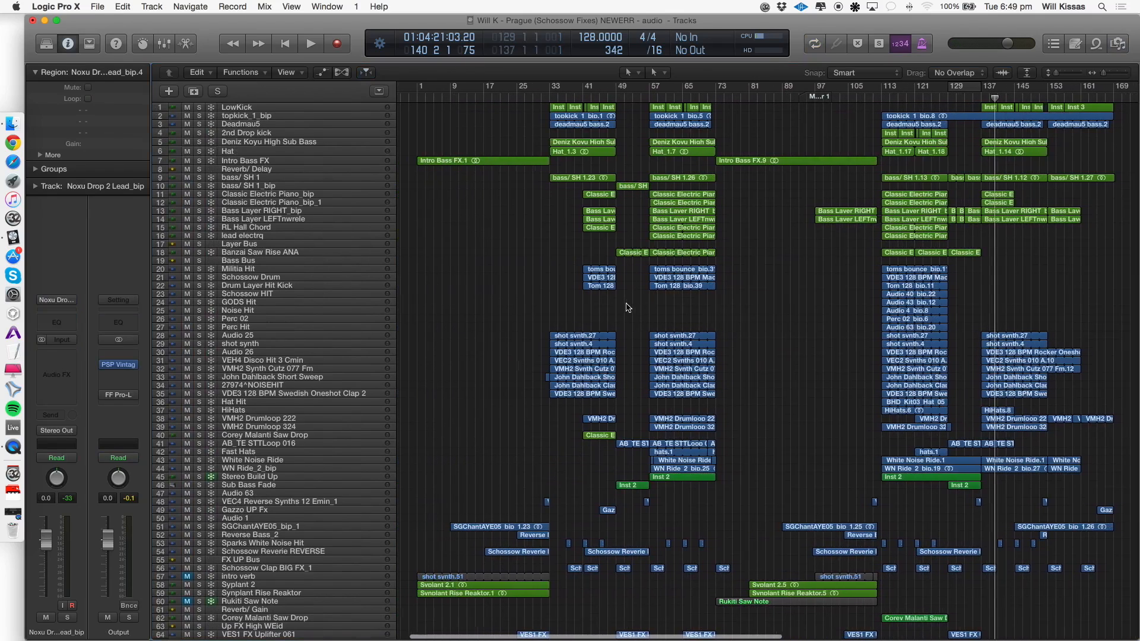
left_click_drag(564, 87, 643, 74)
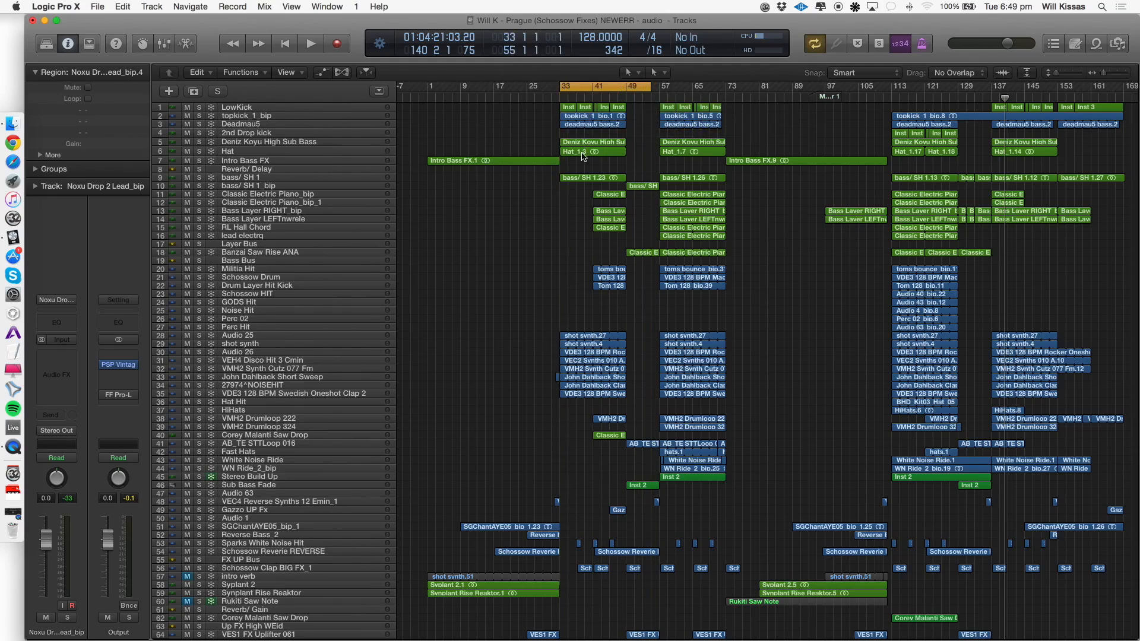
Examine the tracks and regions used in the first drop from bar 33, down to the effects tracks.
scroll(583, 157, "down", 15)
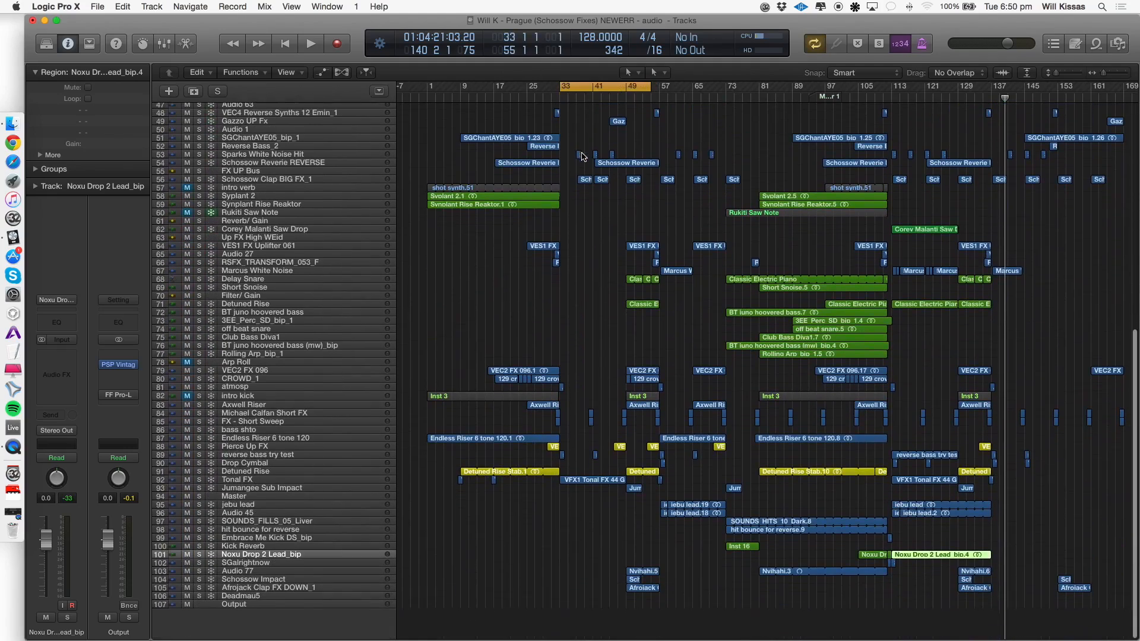
scroll(510, 463, "up", 5)
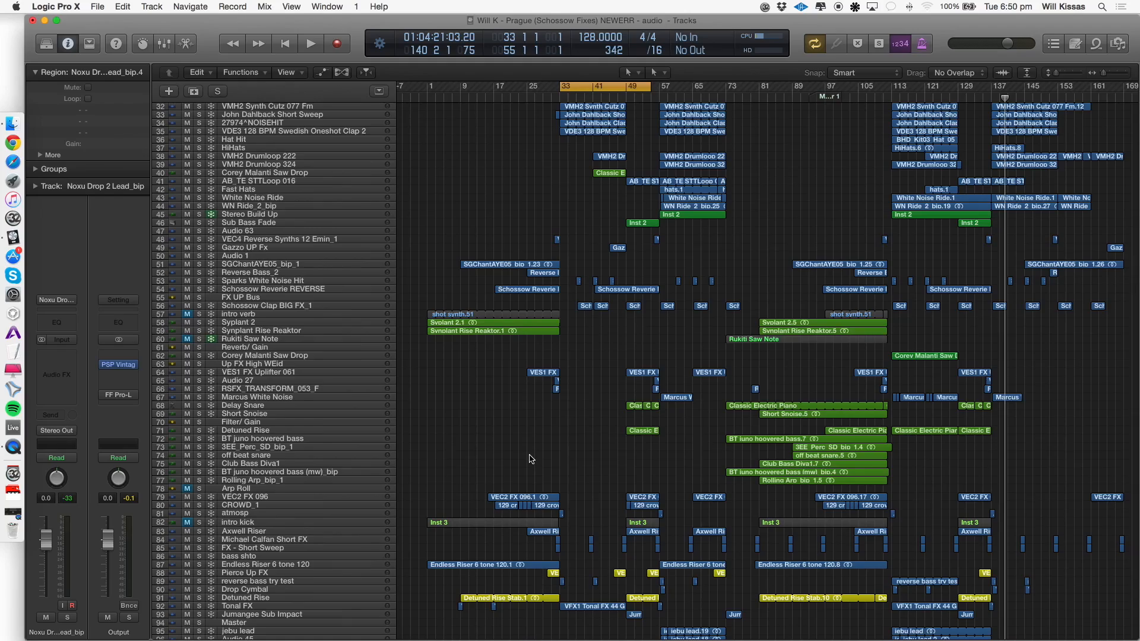
scroll(516, 436, "up", 10)
key("super+Right")
key("super+Right")
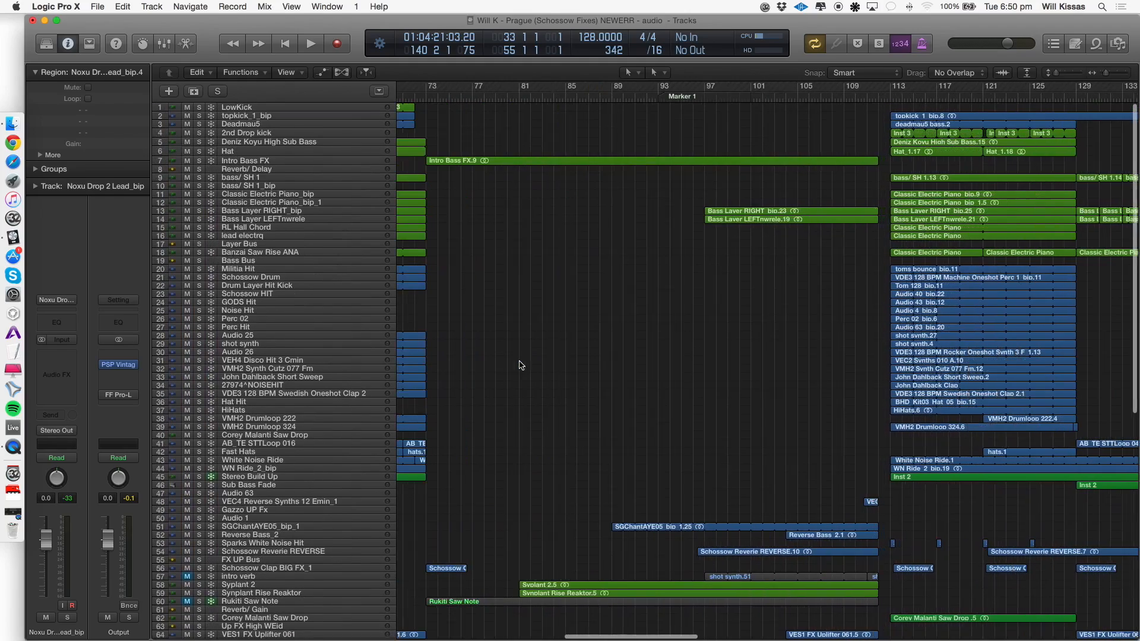
scroll(624, 517, "left", 5)
scroll(627, 519, "left", 6)
key("super+Down")
key("super+Down")
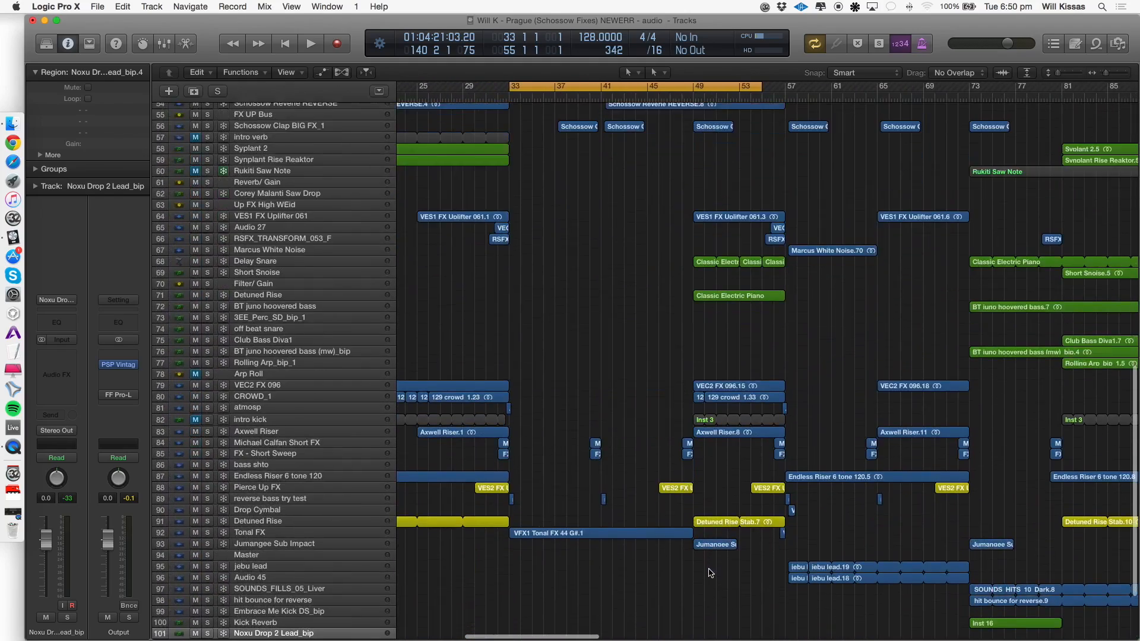
scroll(708, 569, "up", 1)
scroll(708, 567, "up", 15)
Select the Hat Hit track and set the cycle range to bars 41 to 55.
left_click(261, 505)
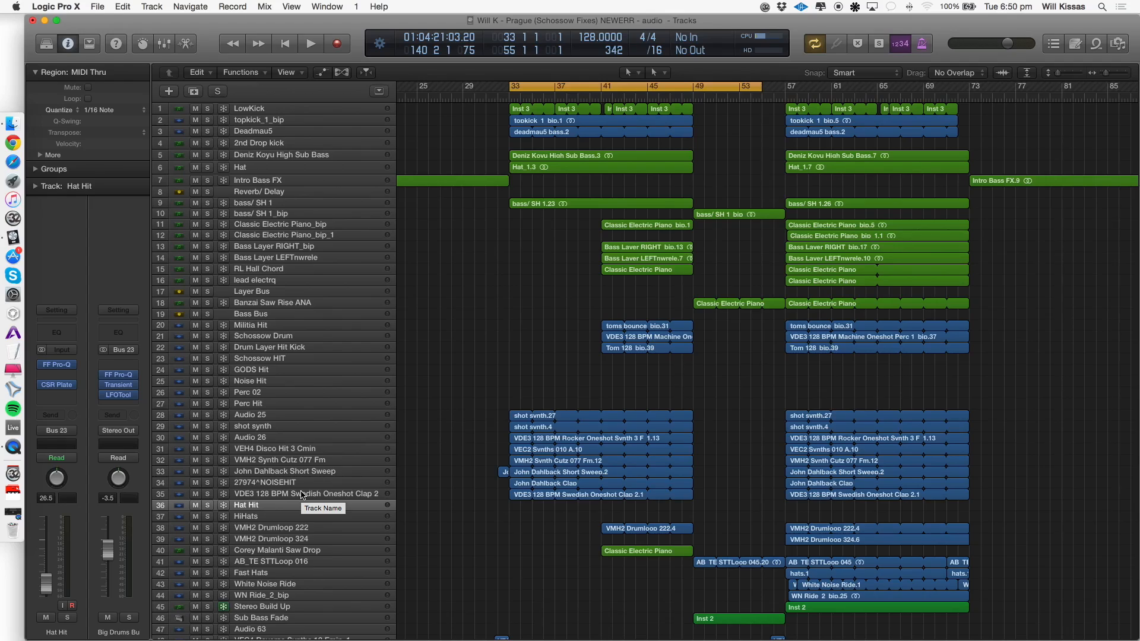
left_click(595, 86)
left_click_drag(602, 87, 759, 112)
Select the Drum Layer Hit Kick, Perc 02 and WN Ride_2_bip tracks, and view the output's PSP VintageWarmer settings.
left_click(279, 346)
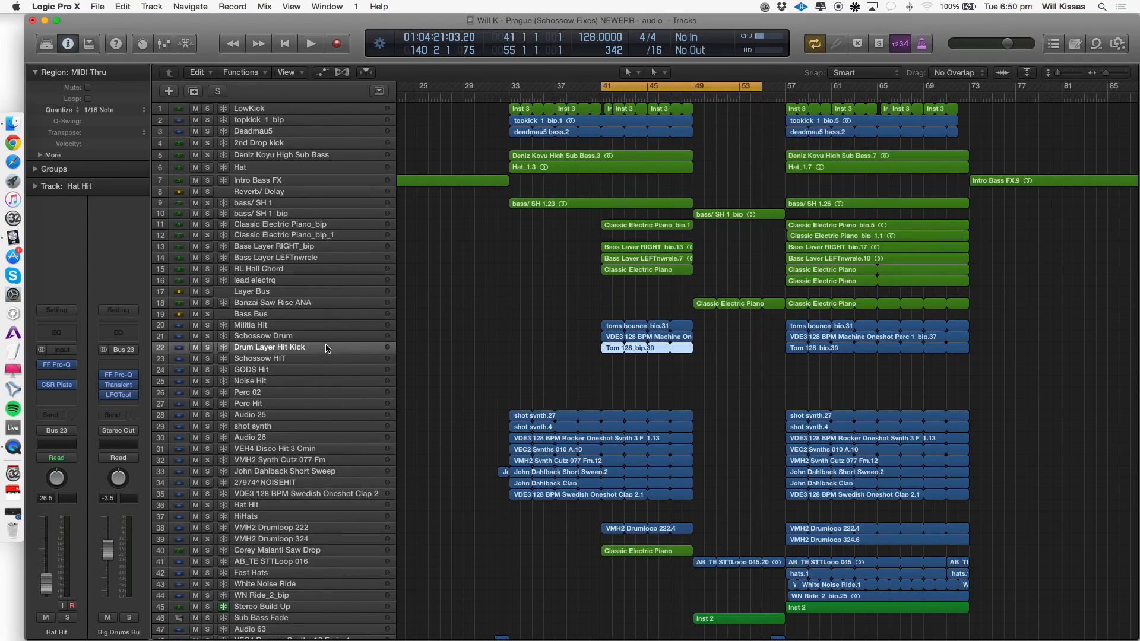
left_click(290, 392)
left_click(305, 595)
left_click(118, 365)
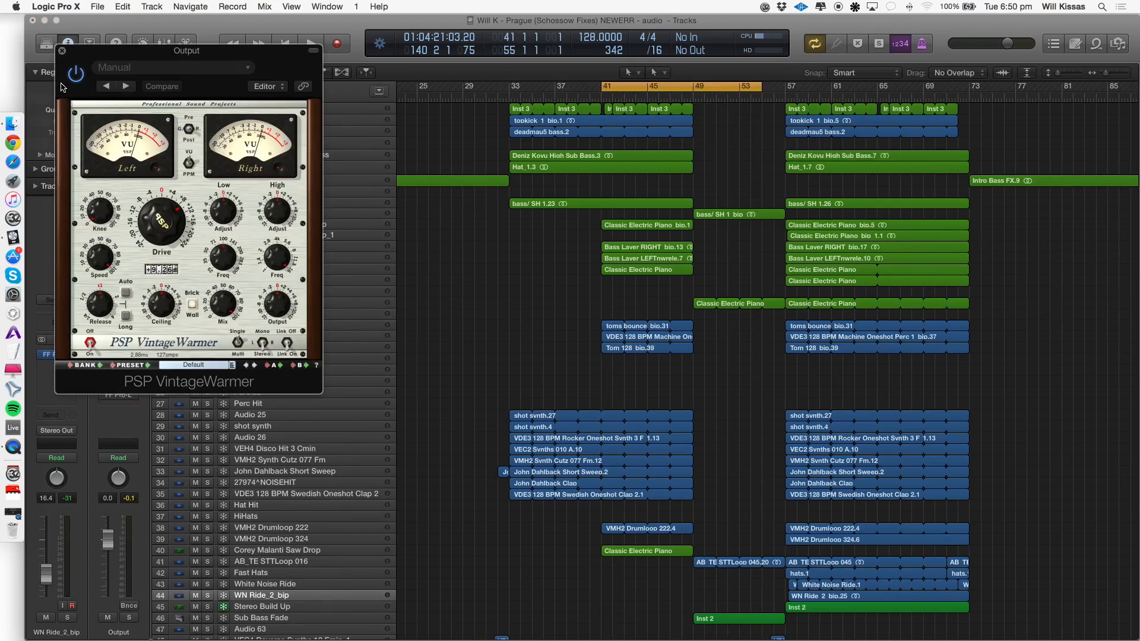
left_click(62, 51)
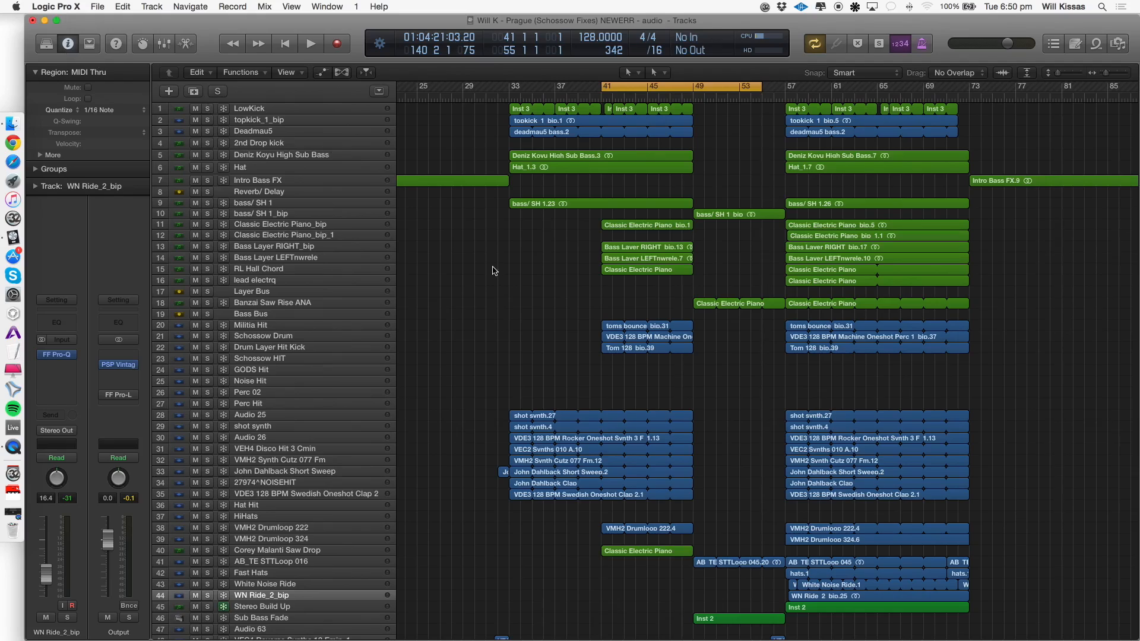
Select the shot synth, Bass Bus and Layer Bus tracks in turn to review their plug-in chains.
left_click(276, 425)
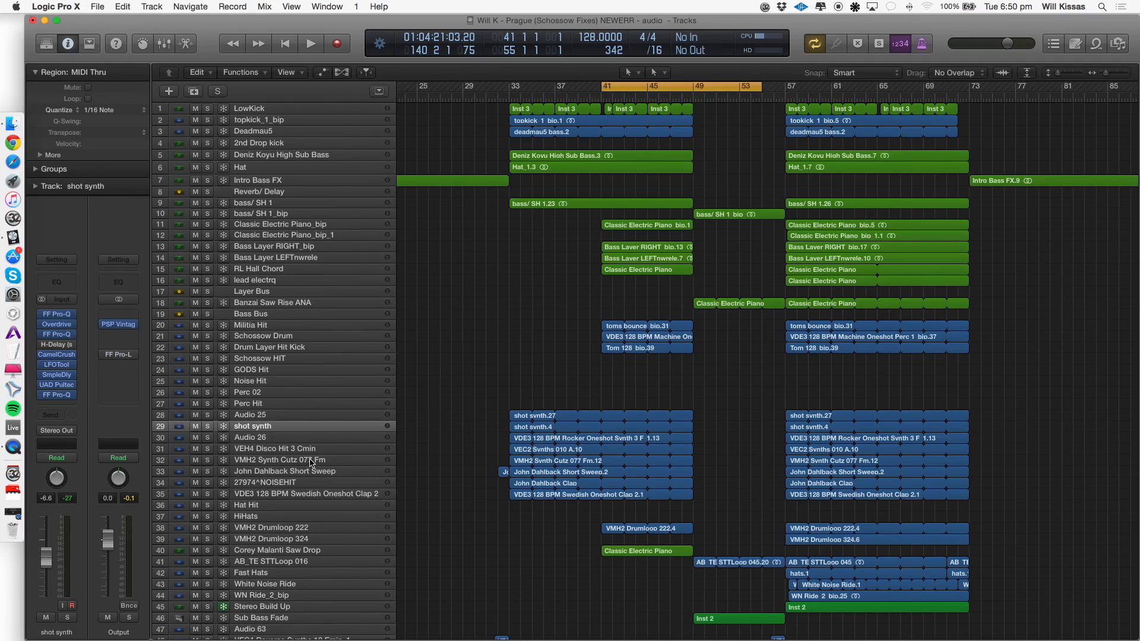
left_click(340, 316)
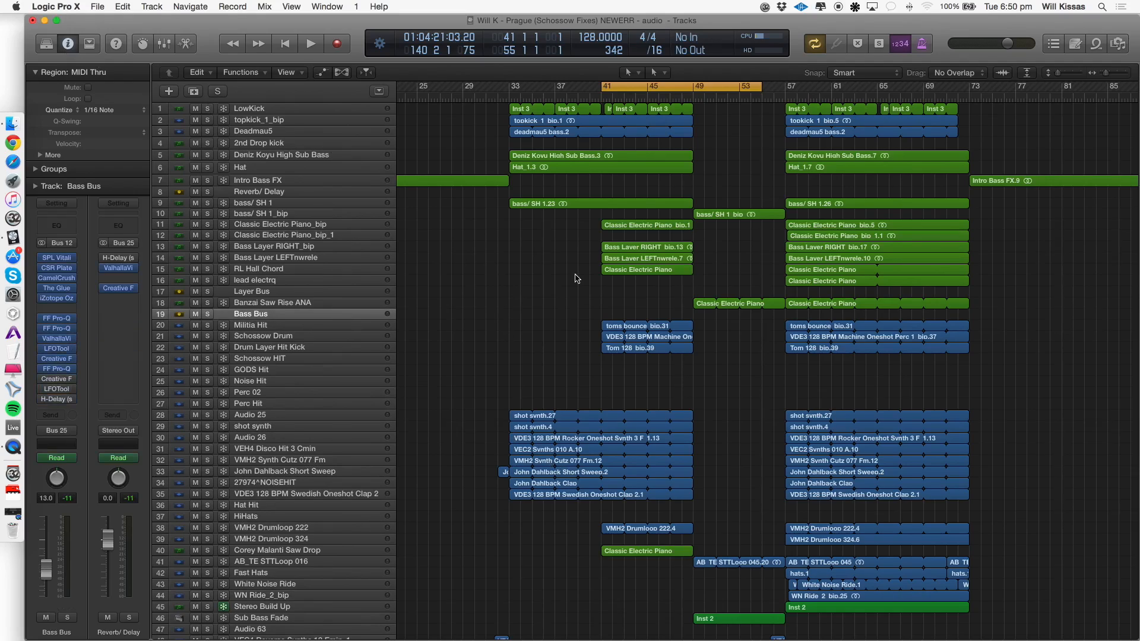
scroll(356, 368, "down", 15)
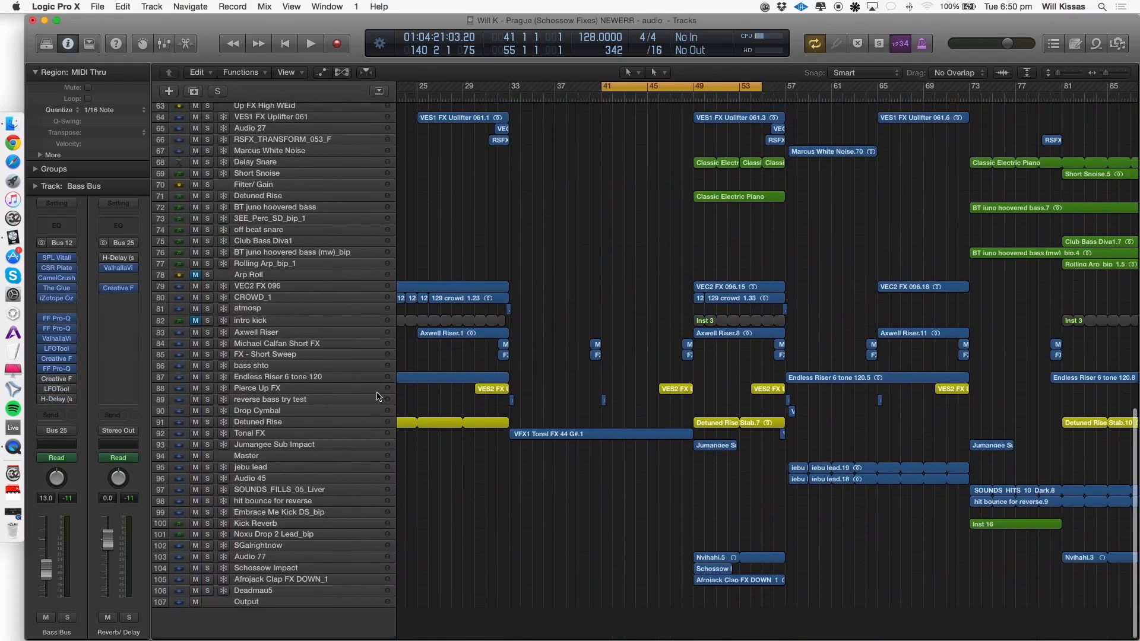
key("super+Right")
scroll(378, 434, "right", 1)
scroll(432, 433, "up", 10)
scroll(432, 433, "right", 5)
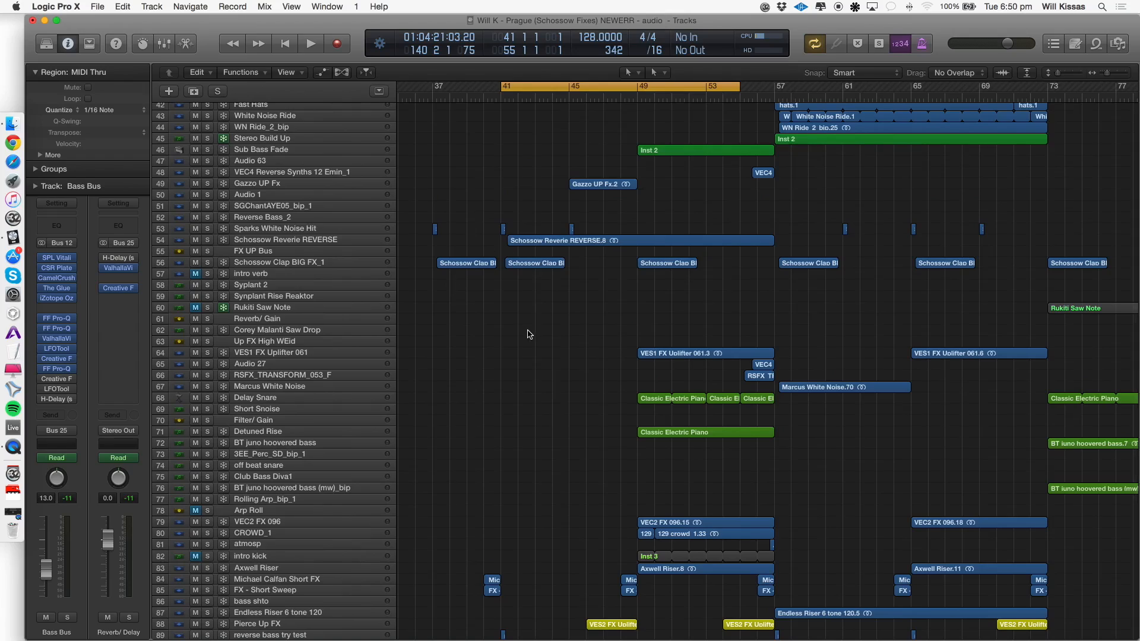
scroll(674, 233, "up", 15)
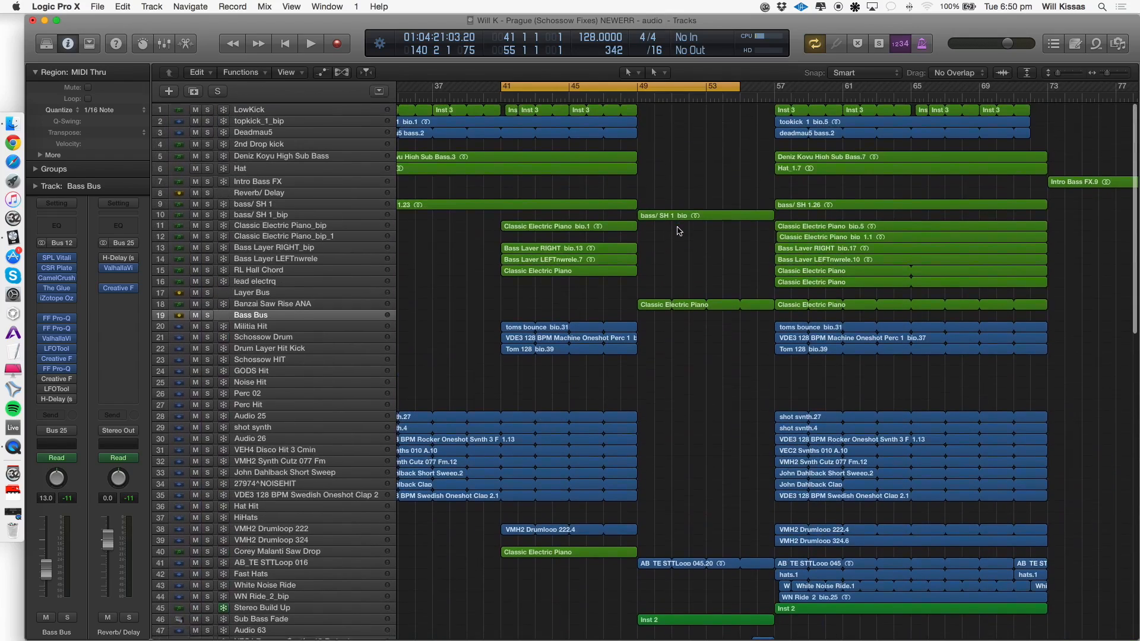
left_click(303, 292)
Examine the whole arrangement across all tracks and select the yellow Detuned Rise track.
key("z")
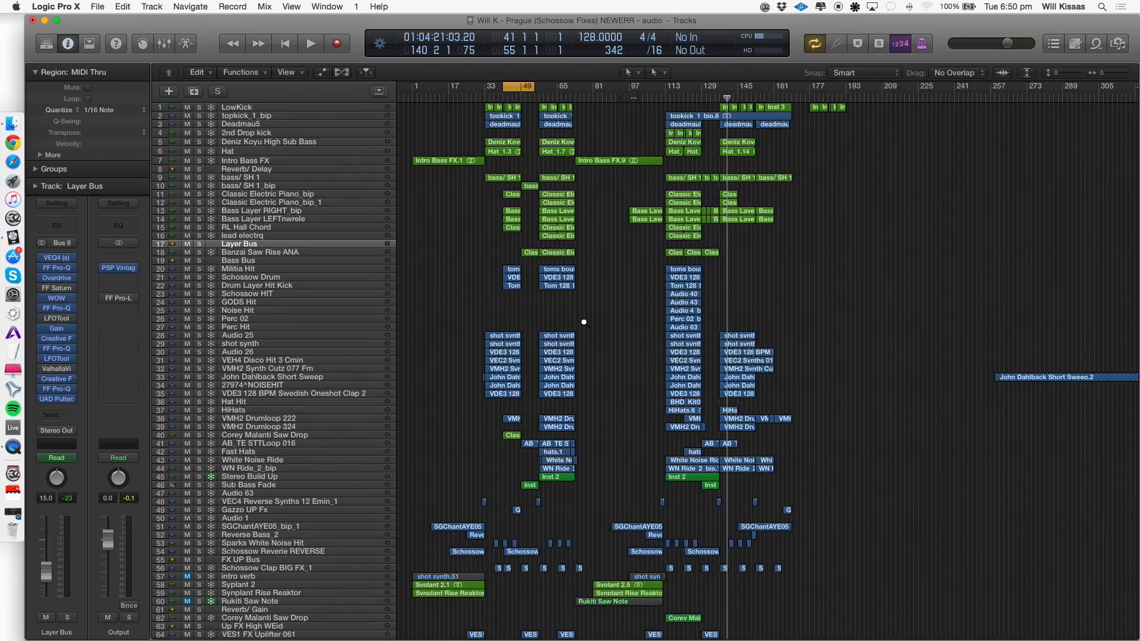
scroll(568, 324, "down", 15)
scroll(515, 323, "right", 5)
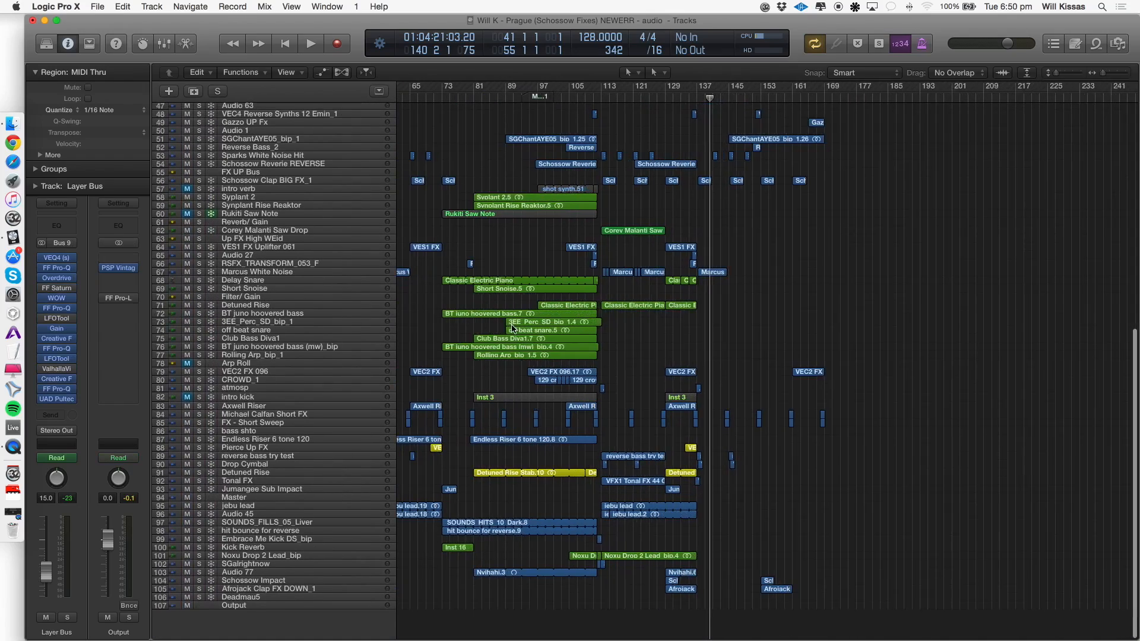
scroll(481, 323, "left", 8)
scroll(482, 324, "up", 4)
scroll(481, 324, "right", 5)
scroll(442, 361, "left", 6)
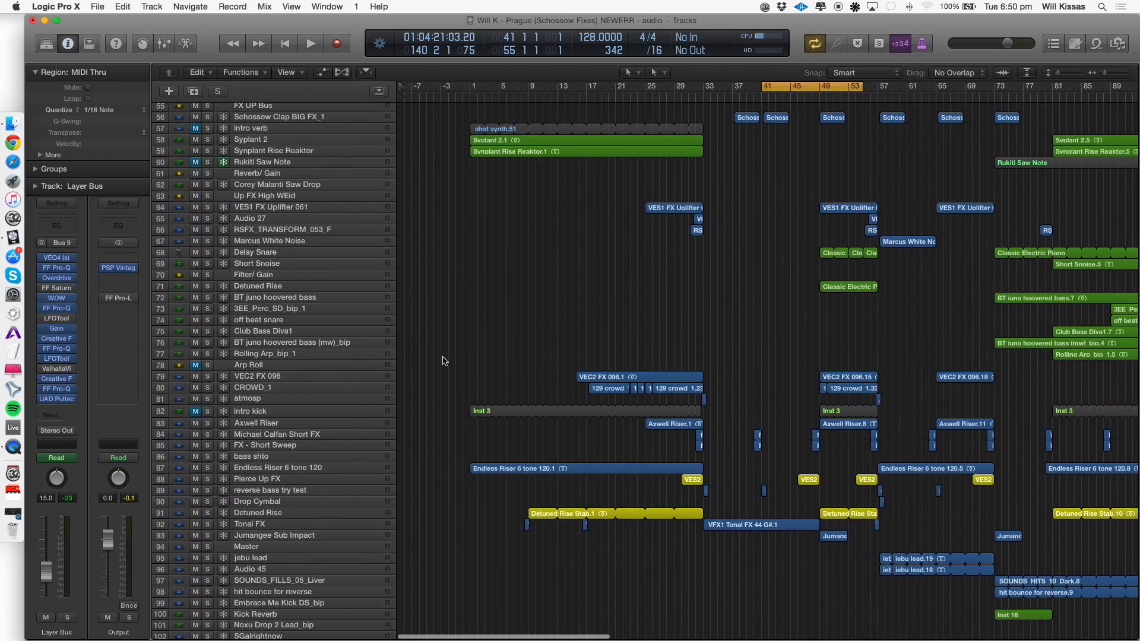
scroll(491, 390, "left", 2)
left_click(267, 513)
scroll(420, 480, "up", 12)
scroll(439, 375, "down", 10)
scroll(439, 415, "down", 4)
scroll(441, 534, "left", 6)
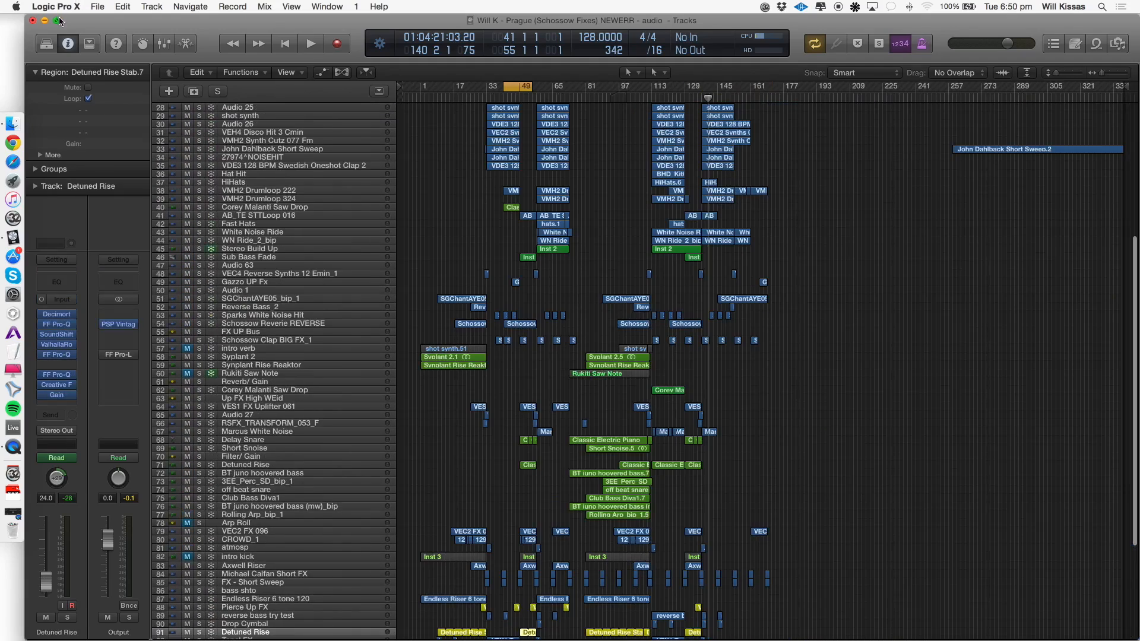
Switch to Finder and open the Prague MASTER folder inside the Logic folder.
left_click(12, 123)
left_click(418, 187)
left_click(404, 201)
double_click(478, 123)
left_click(529, 431)
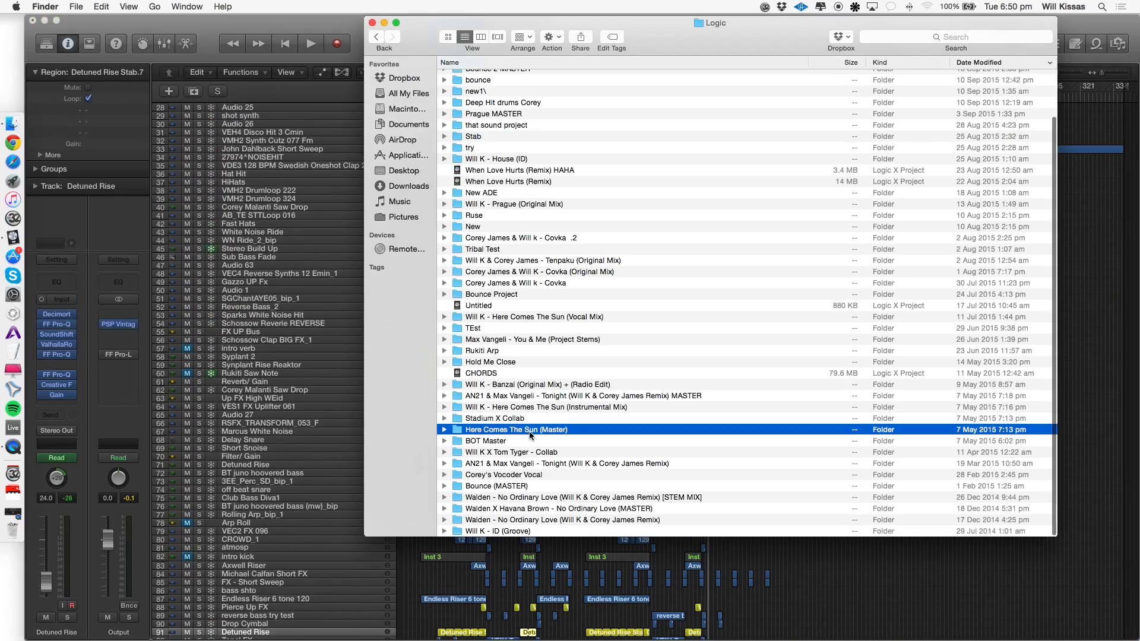
left_click(490, 113)
double_click(492, 114)
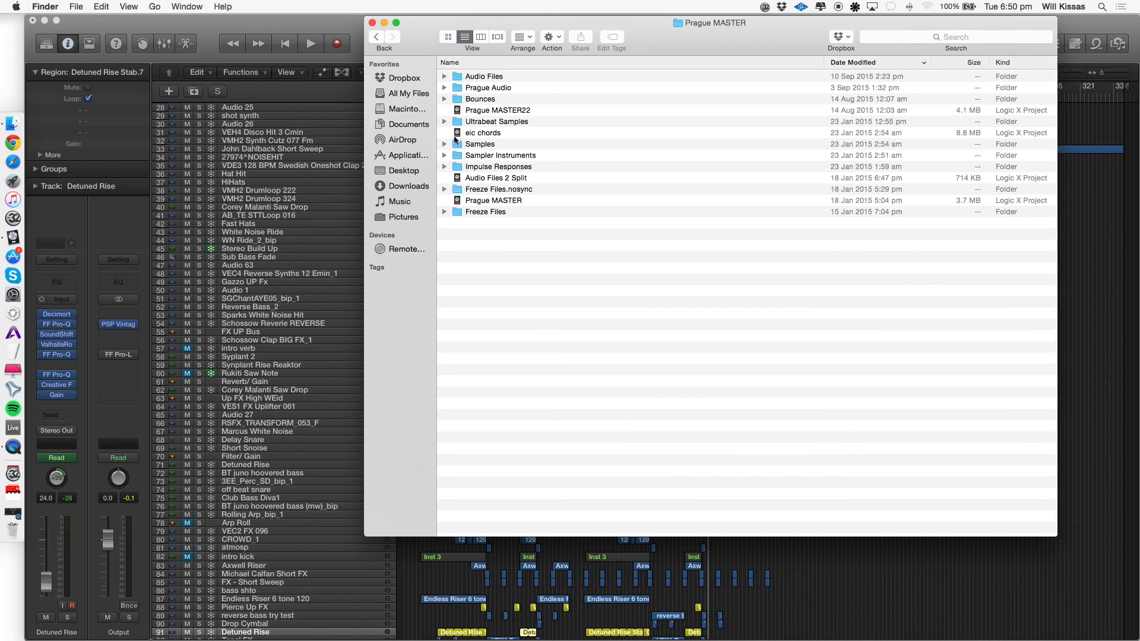
Sort the folder by oldest modification date and open the Prague MASTER22 project, closing the current project.
left_click(490, 109)
left_click(811, 65)
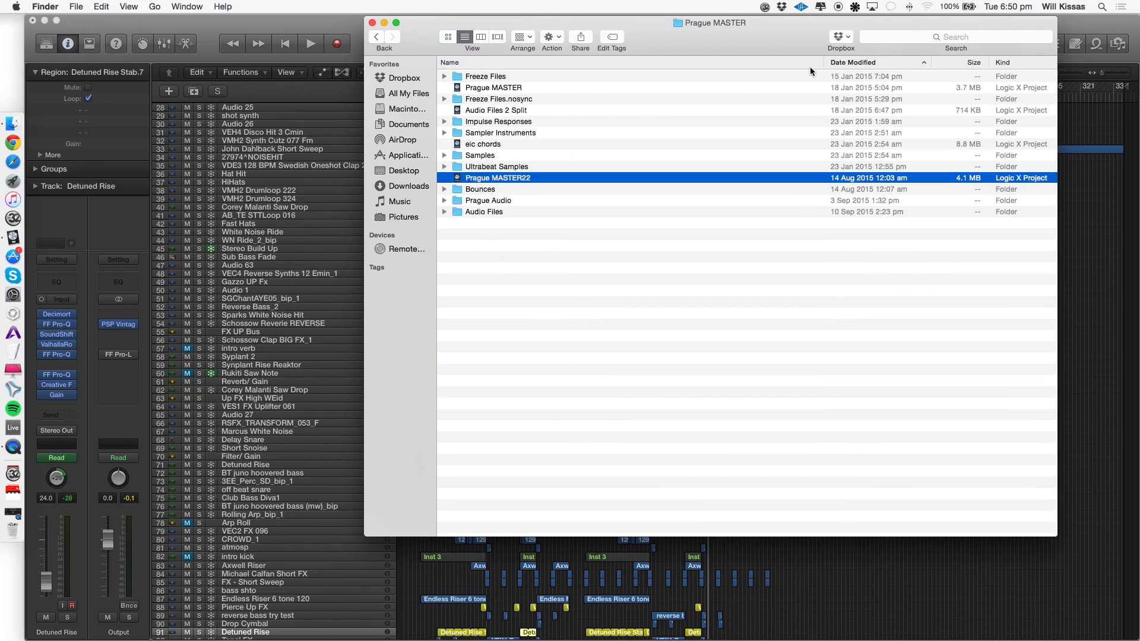
left_click(521, 87)
left_click(507, 168)
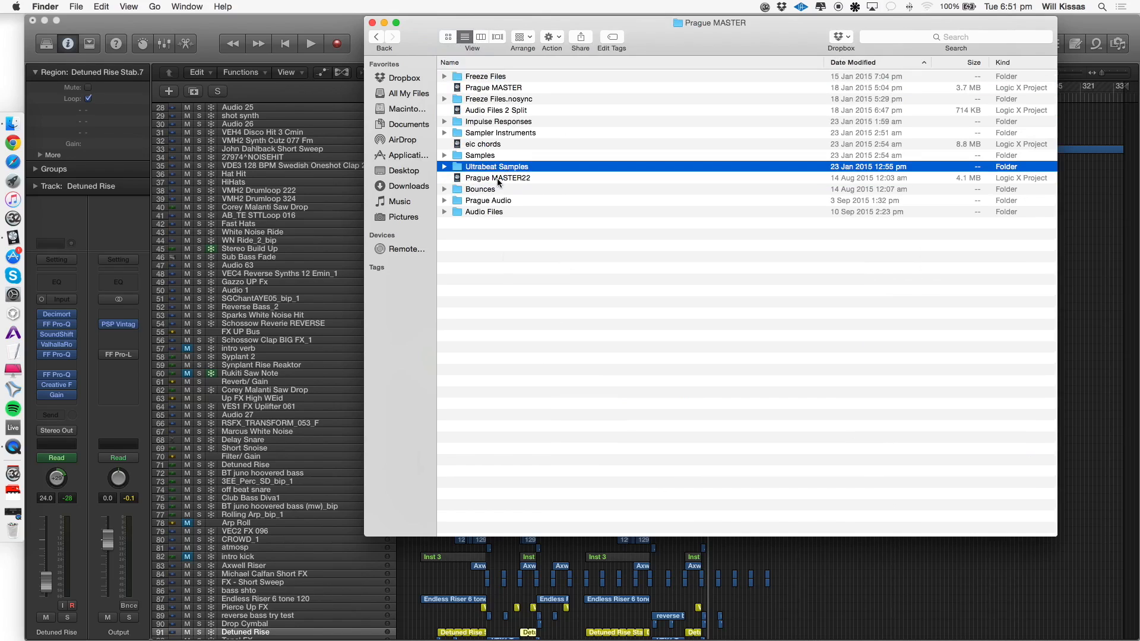
left_click(666, 178)
double_click(865, 180)
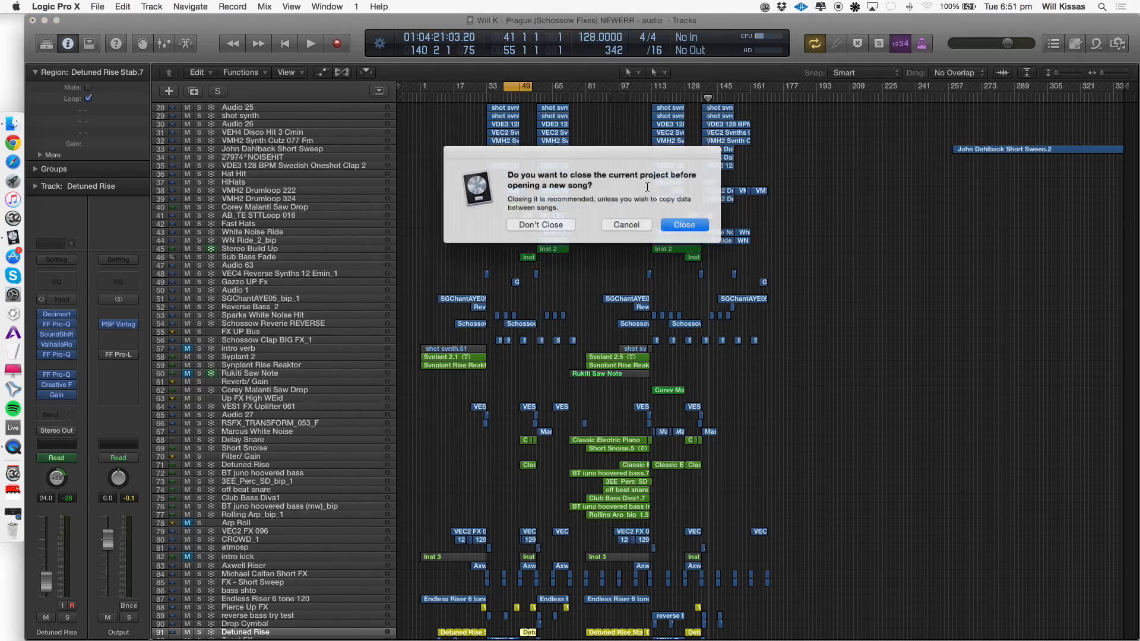
left_click(681, 224)
left_click(536, 224)
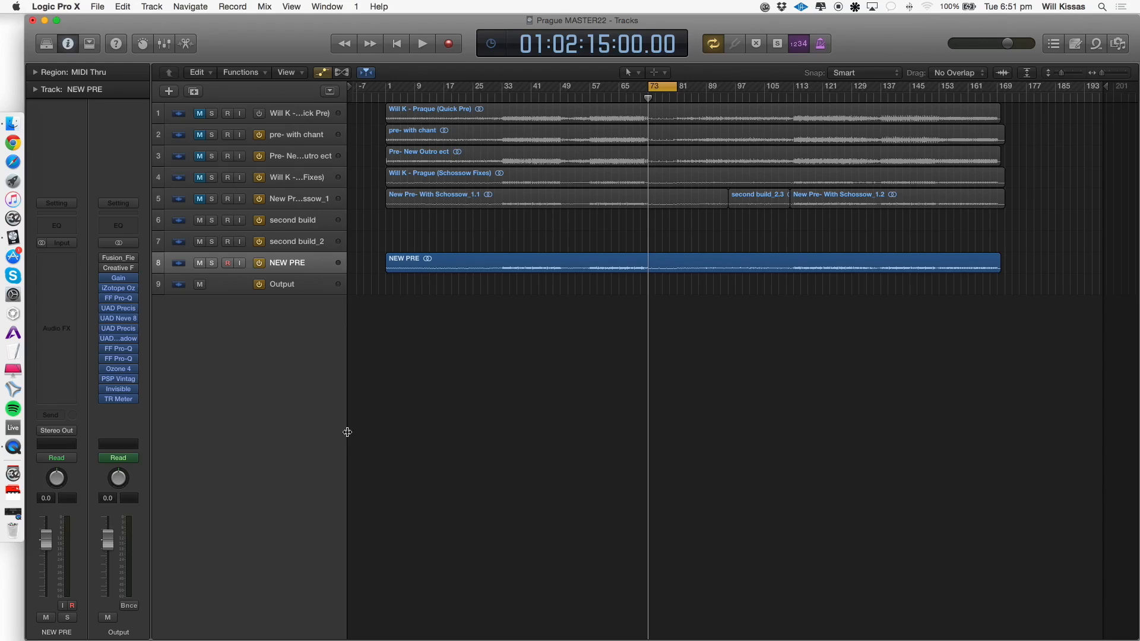
Solo the NEW PRE track, set the cycle range over the whole song and start playback.
scroll(363, 389, "up", 5)
scroll(283, 498, "down", 4)
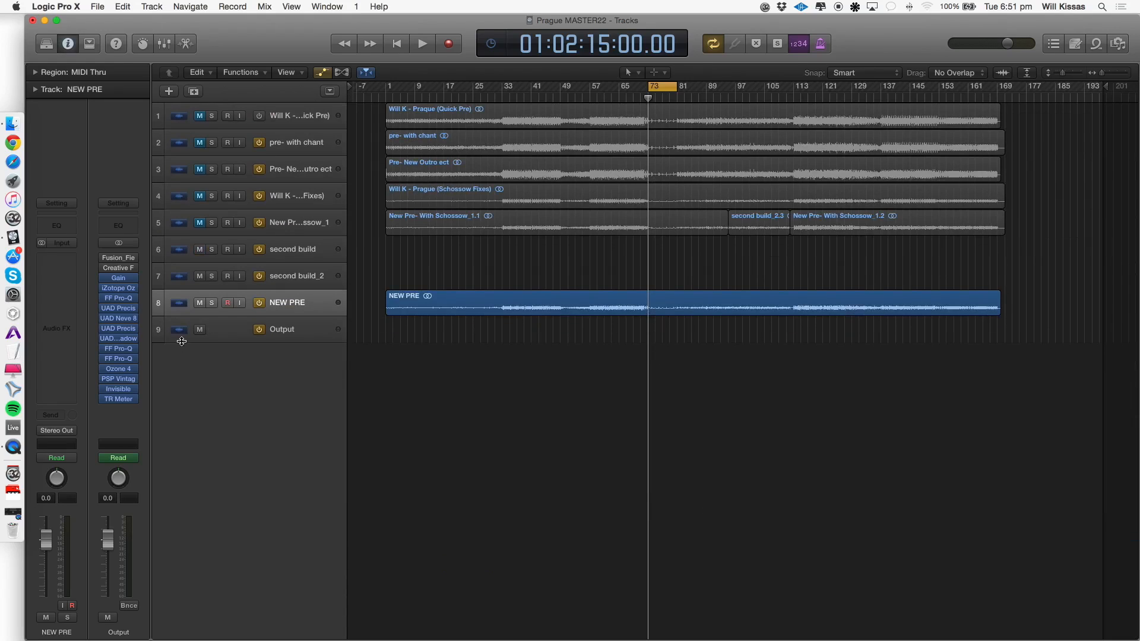
left_click(213, 303)
scroll(583, 254, "up", 1)
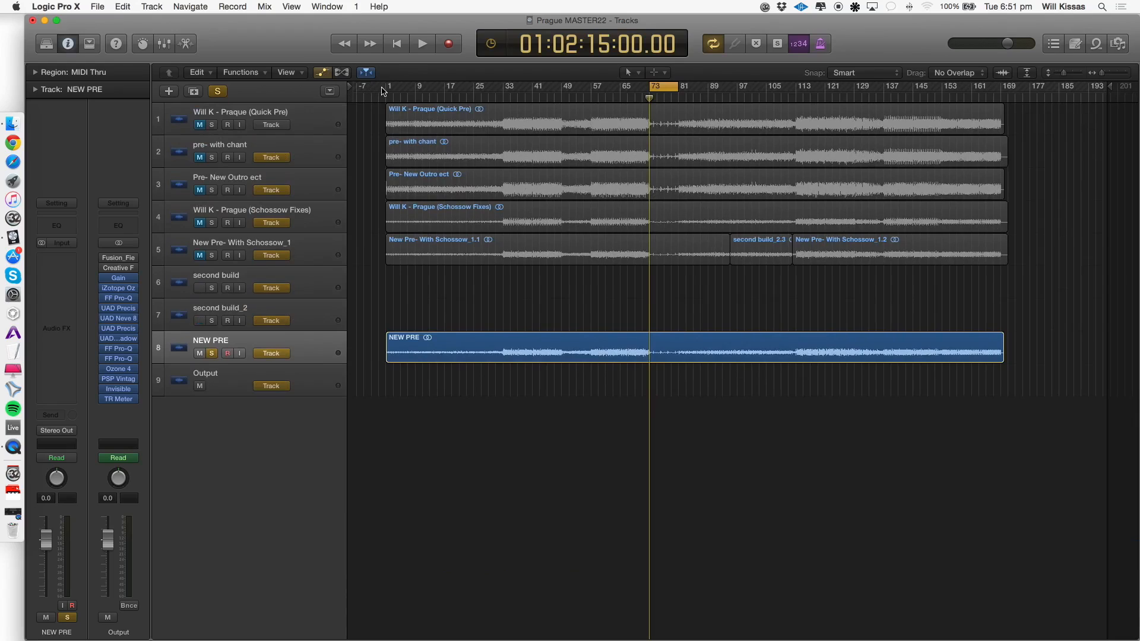
left_click_drag(383, 87, 1008, 87)
key("space")
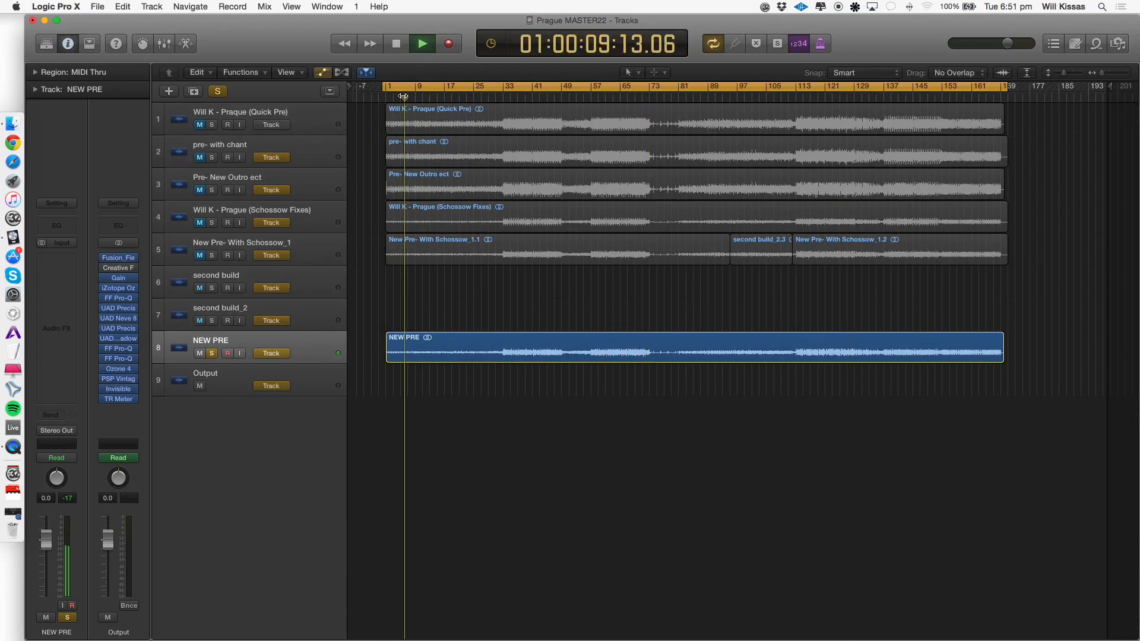
Set the cycle range to about bars 31 to 111 and play the soloed track into the first drop.
left_click_drag(495, 87, 788, 87)
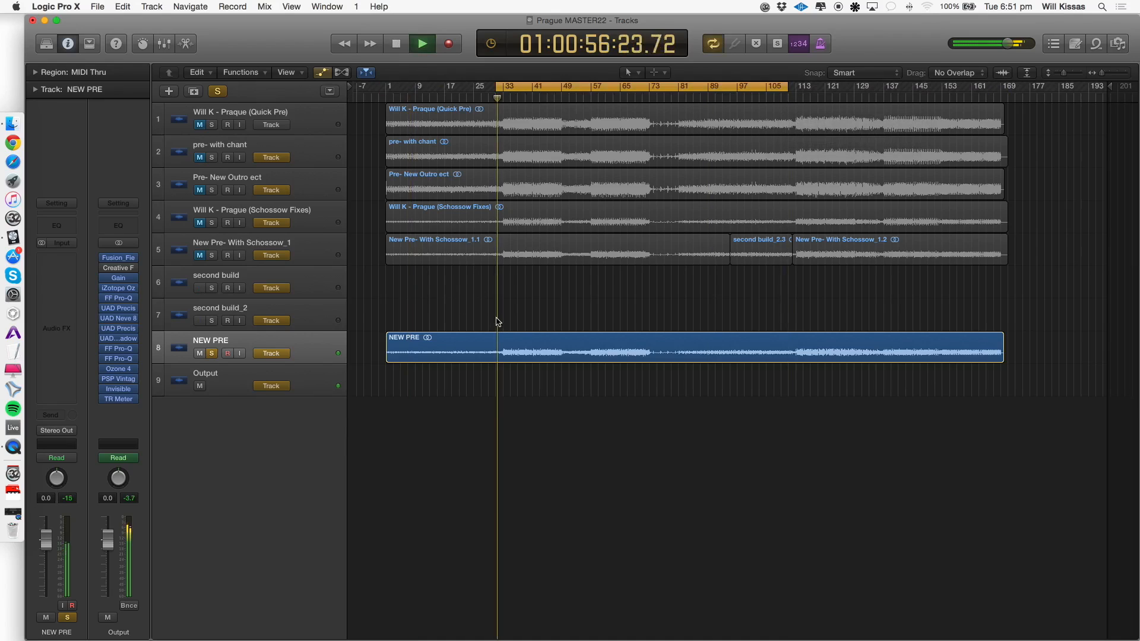
scroll(541, 170, "up", 8)
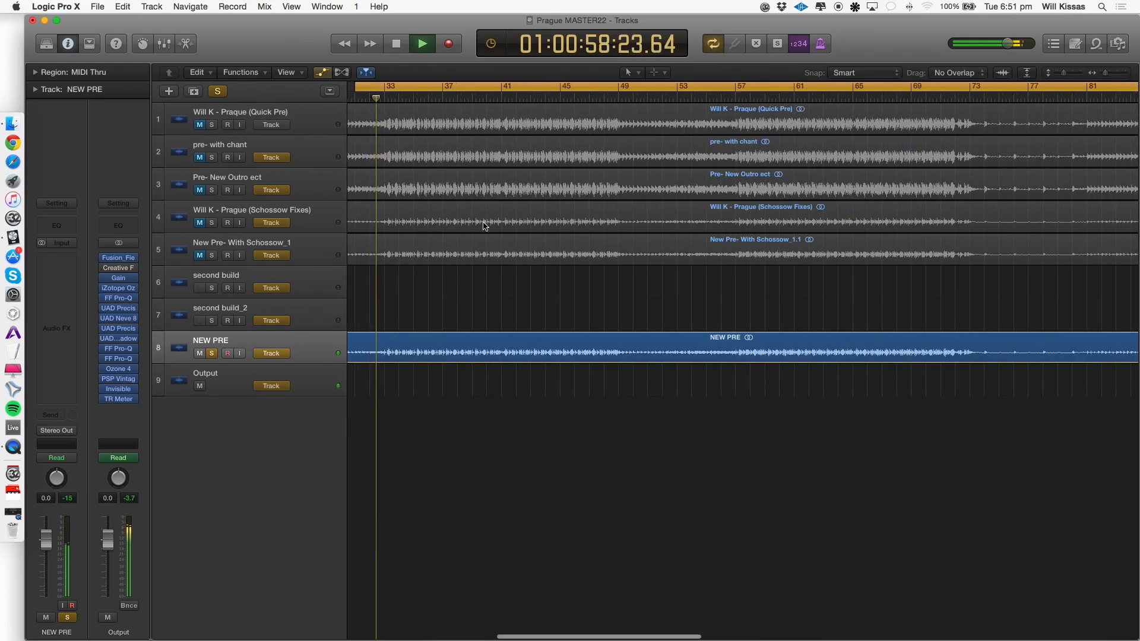
scroll(484, 224, "up", 2)
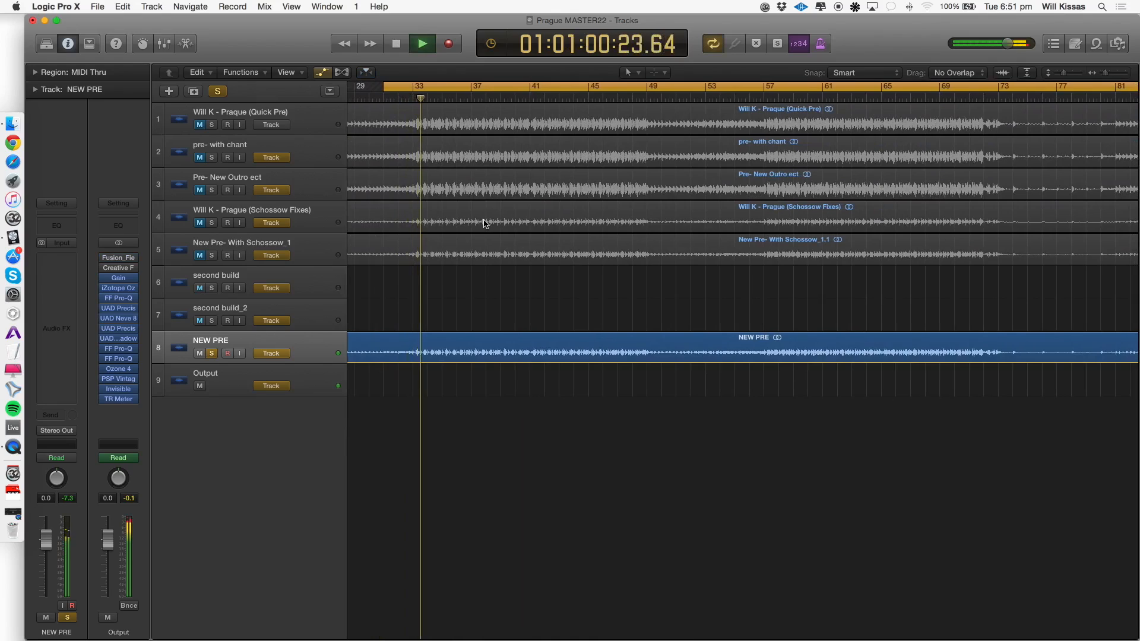
scroll(485, 225, "up", 1)
scroll(486, 225, "down", 10)
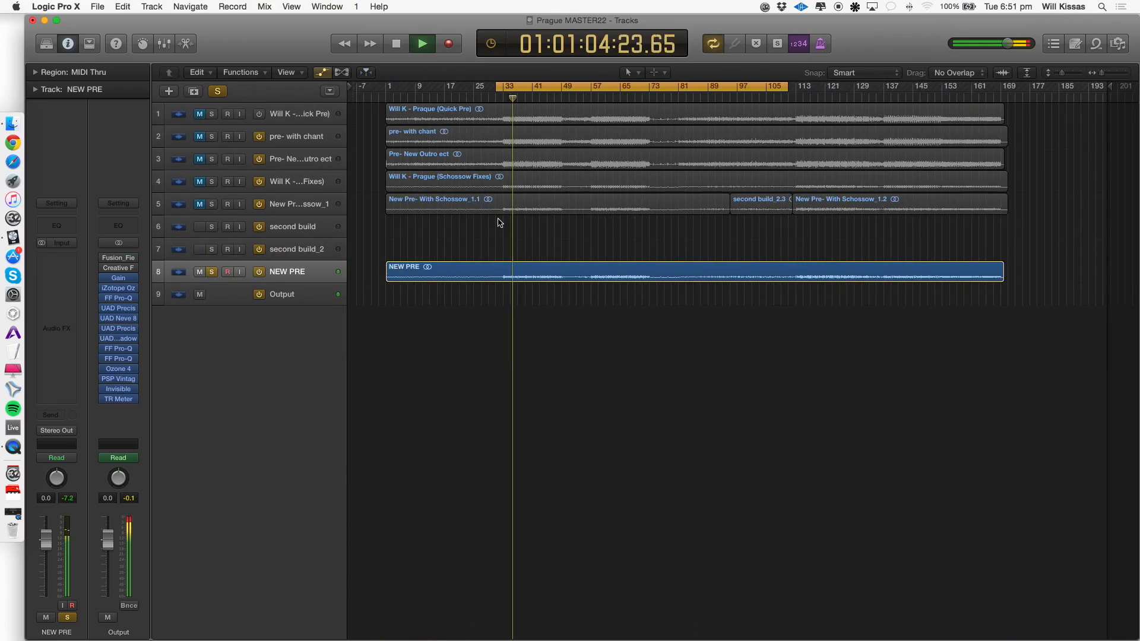
Stop playback, show track automation and expand all the automation lanes of the Output track.
scroll(501, 217, "up", 5)
key("space")
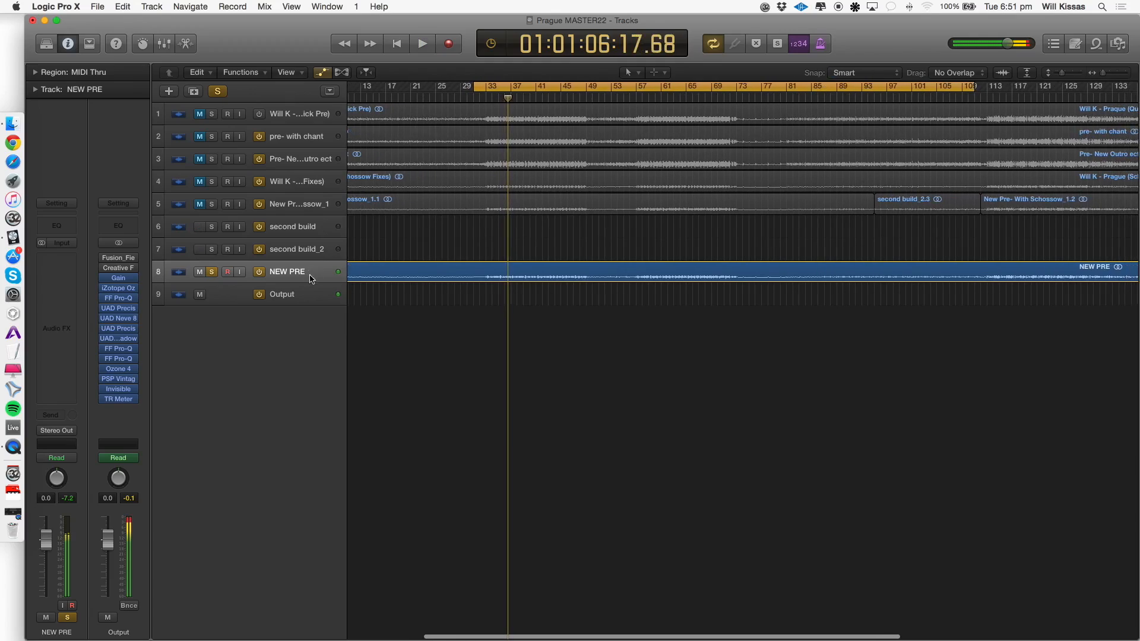
scroll(401, 303, "down", 2)
key("a")
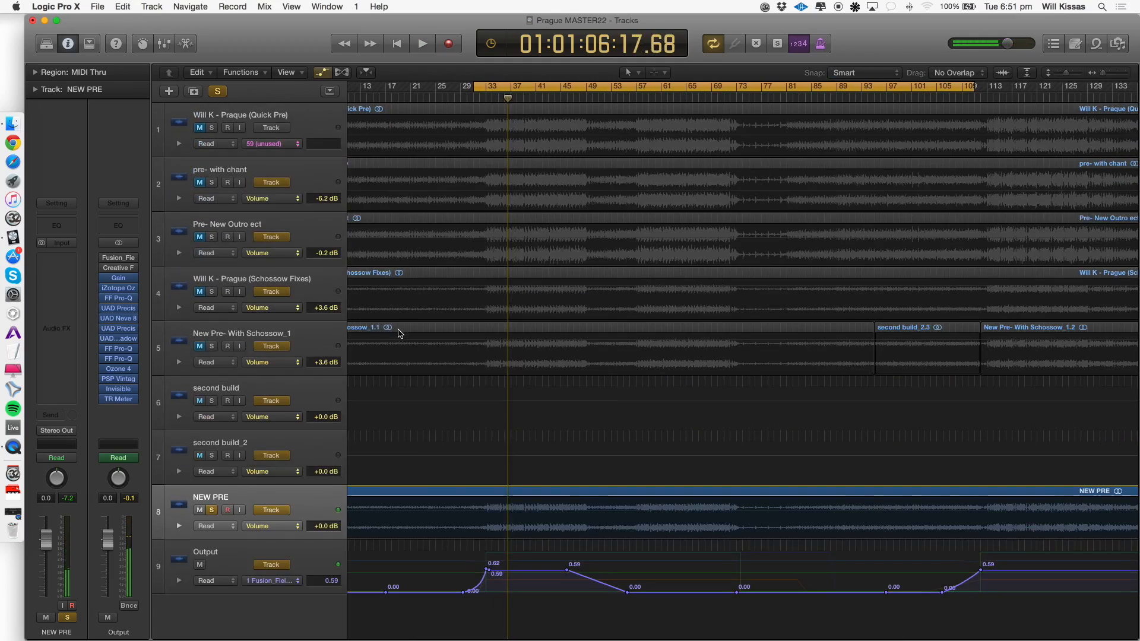
scroll(392, 338, "up", 4)
scroll(378, 371, "up", 5)
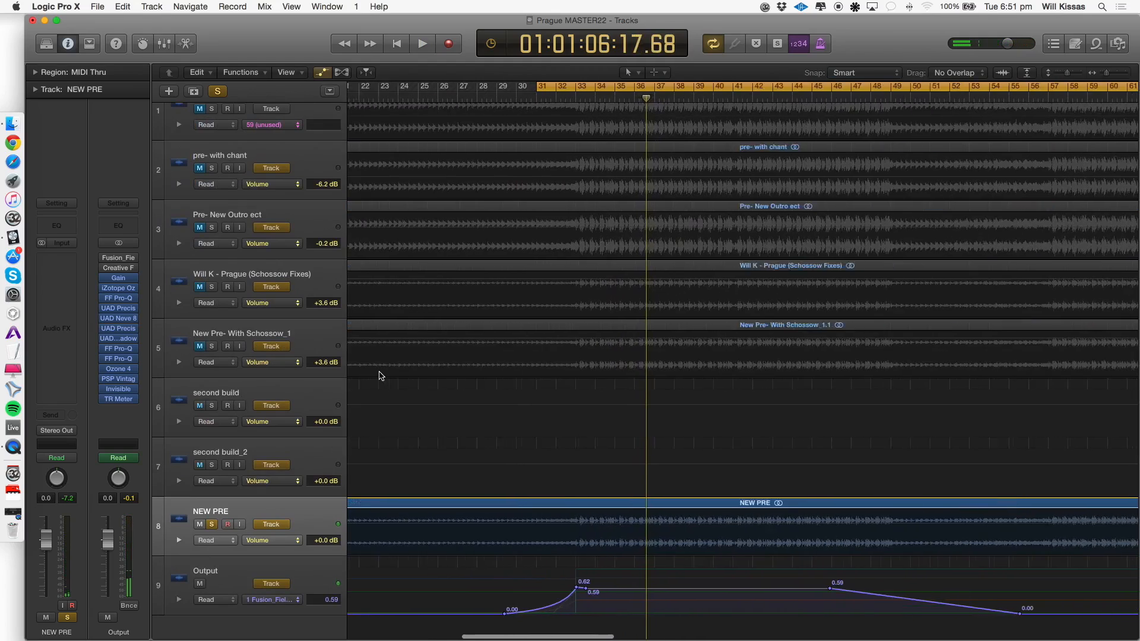
scroll(375, 362, "left", 4)
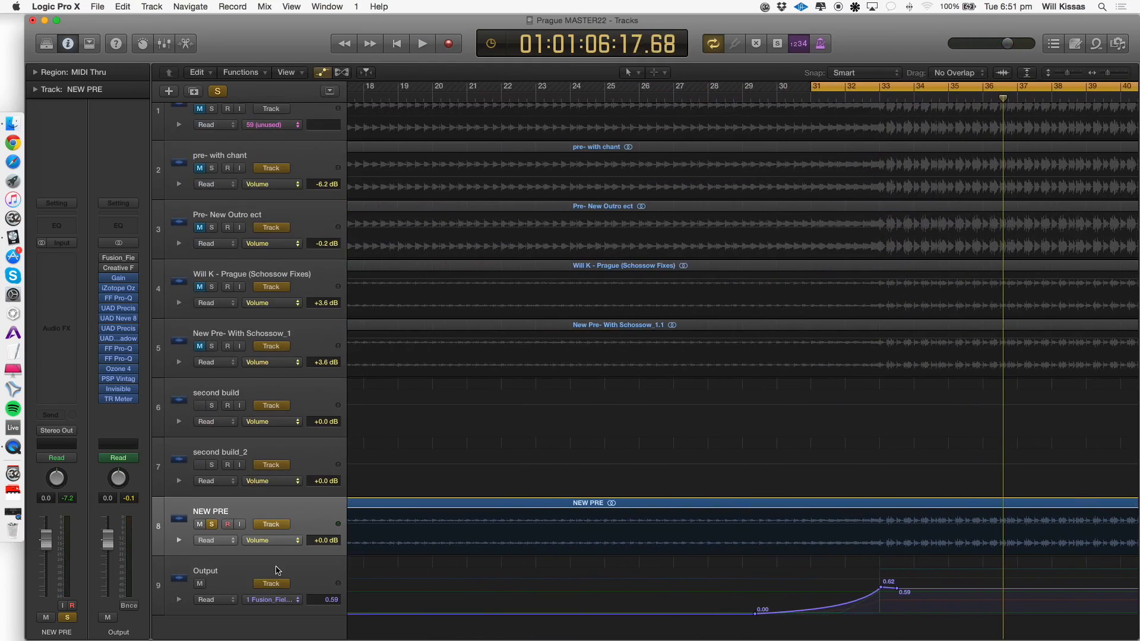
left_click(273, 603)
left_click(178, 599)
left_click(178, 599)
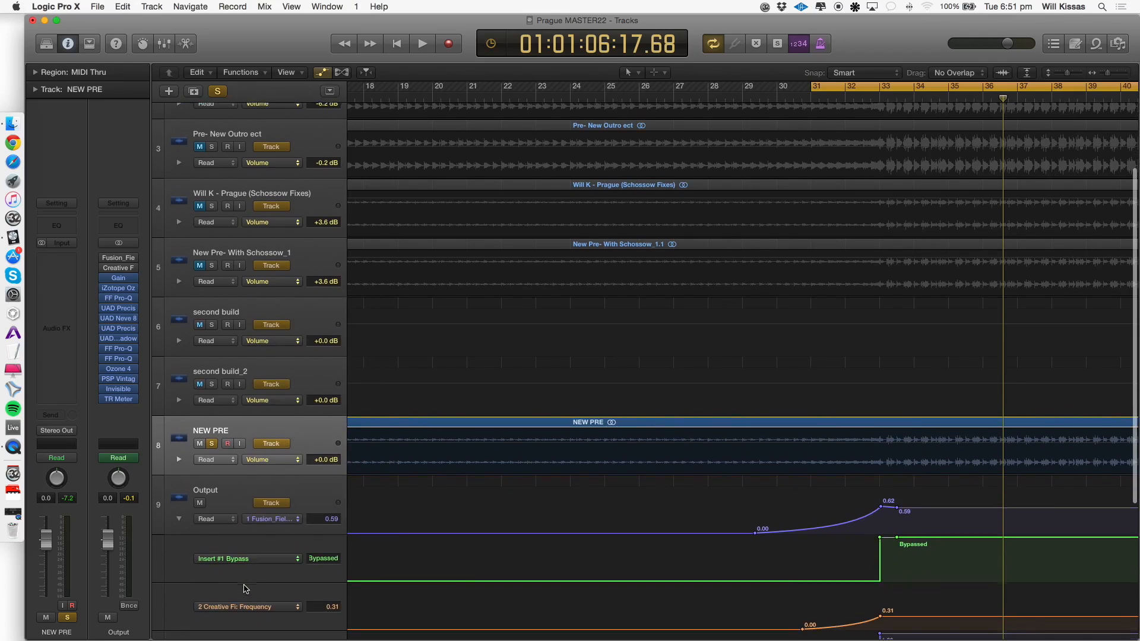
Examine the Output track's plug-in automation around the first drop and across the arrangement, including Creative filter frequency, bypass and gain.
scroll(245, 589, "down", 3)
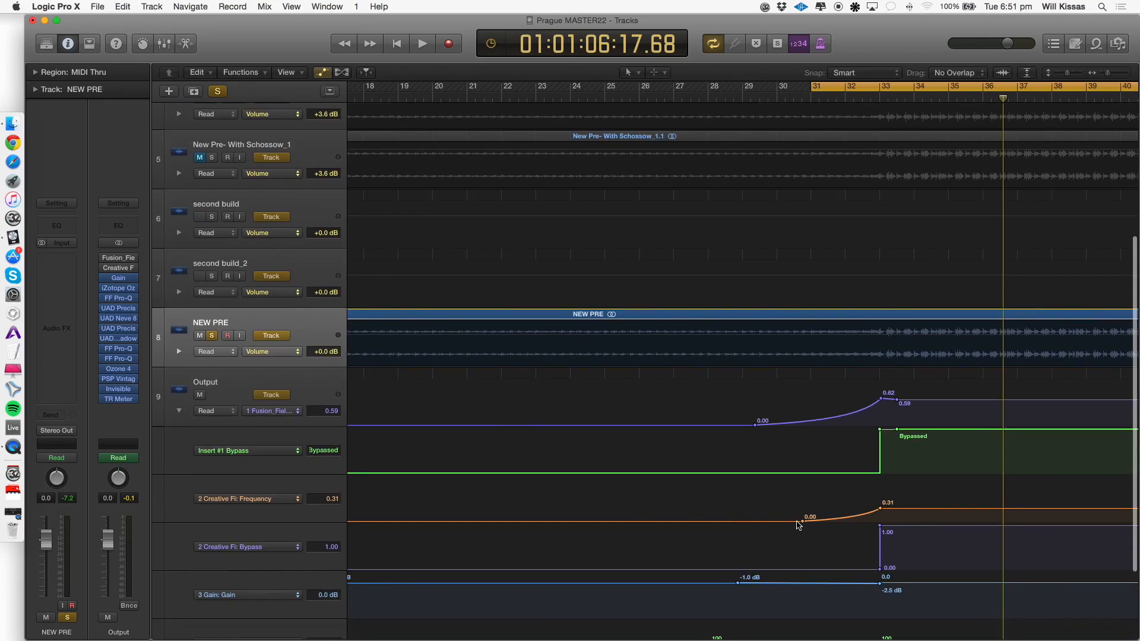
left_click(881, 510)
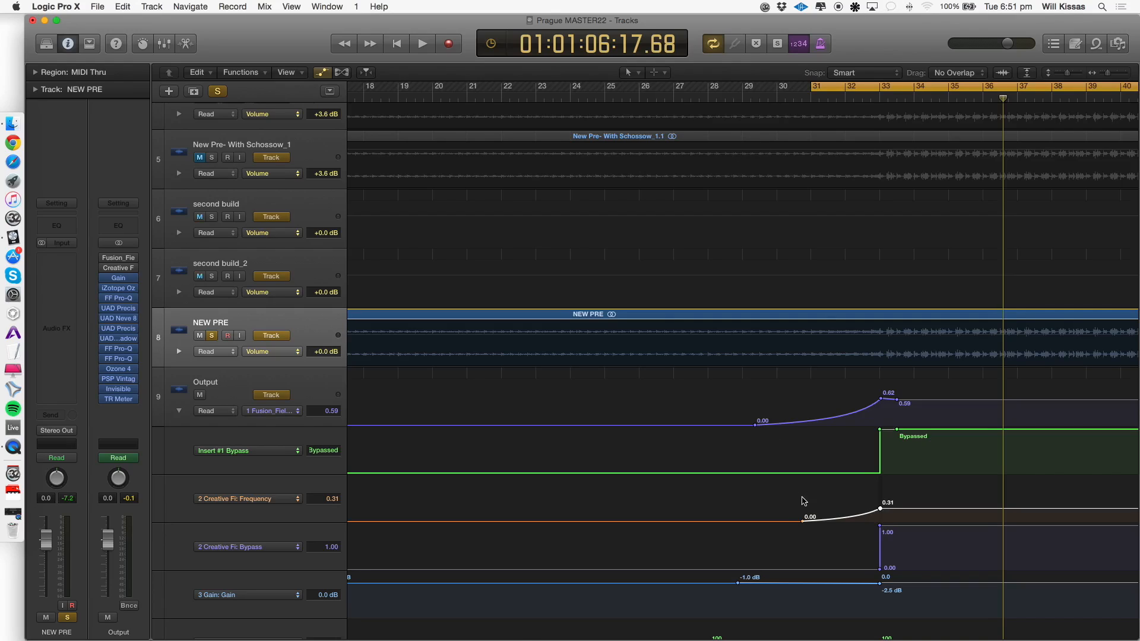
scroll(801, 517, "down", 1)
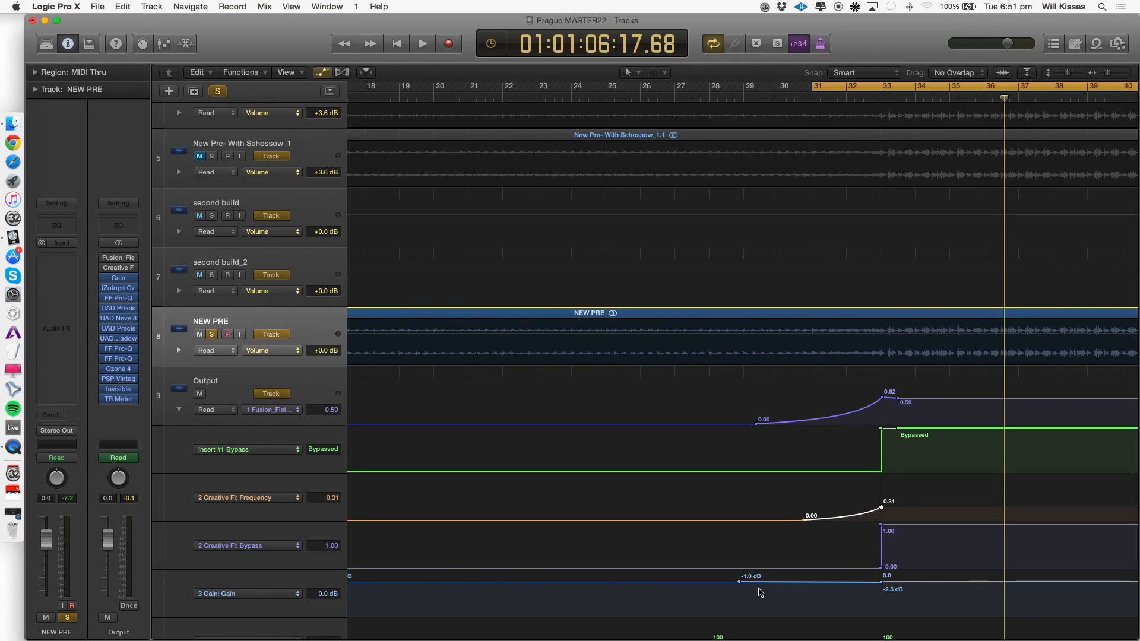
key("z")
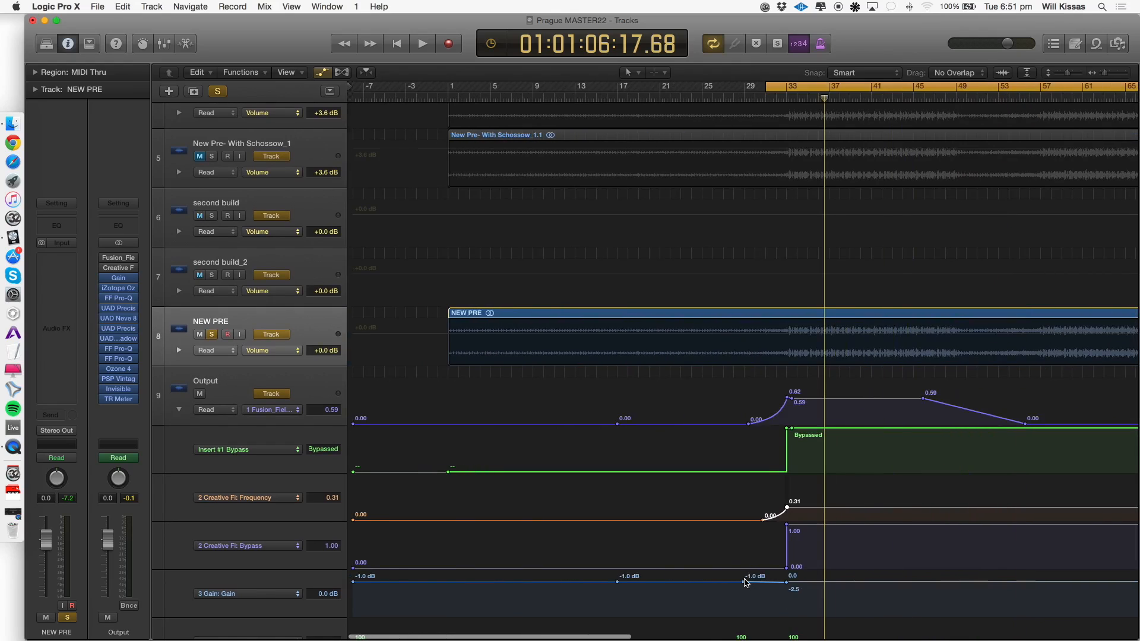
key("super+Right")
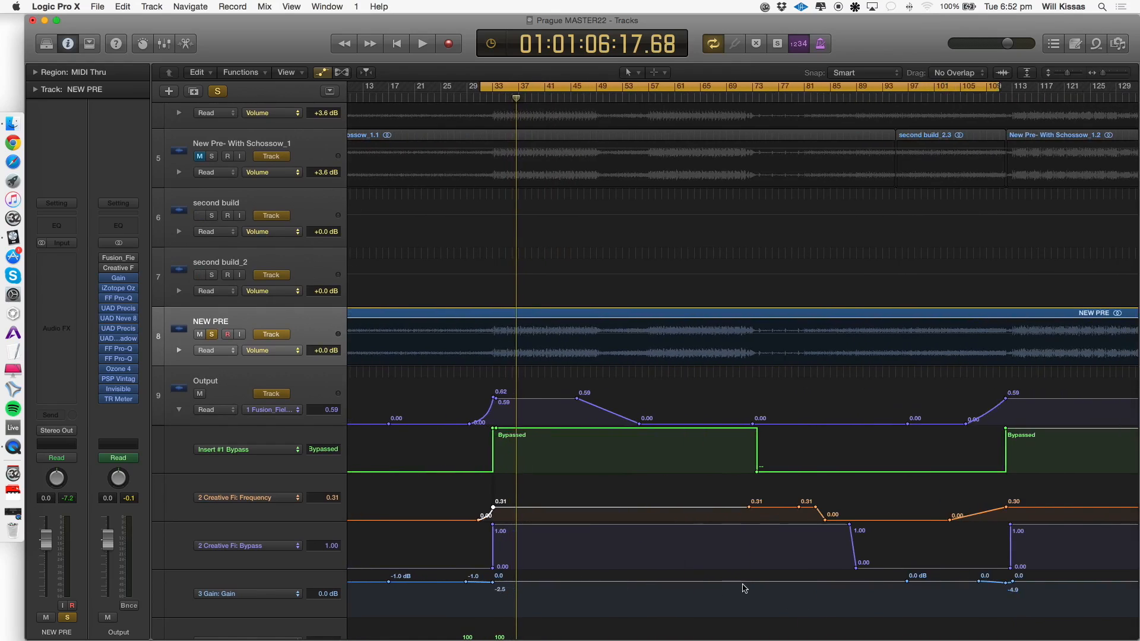
scroll(514, 587, "left", 5)
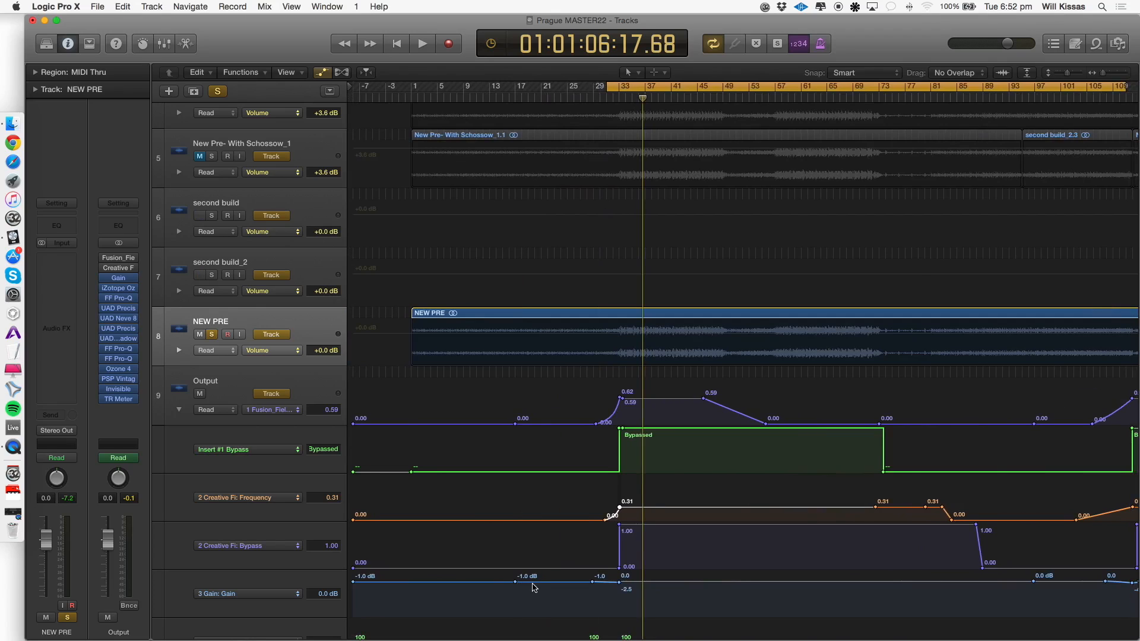
Enlarge the automation lanes and examine the Gain and Ozone amount changes leading into bar 33.
key("super+Right")
key("super+Right")
key("super+Right")
key("super+Right")
key("super+Right")
scroll(524, 590, "left", 8)
key("super+Down")
key("super+Down")
key("super+Down")
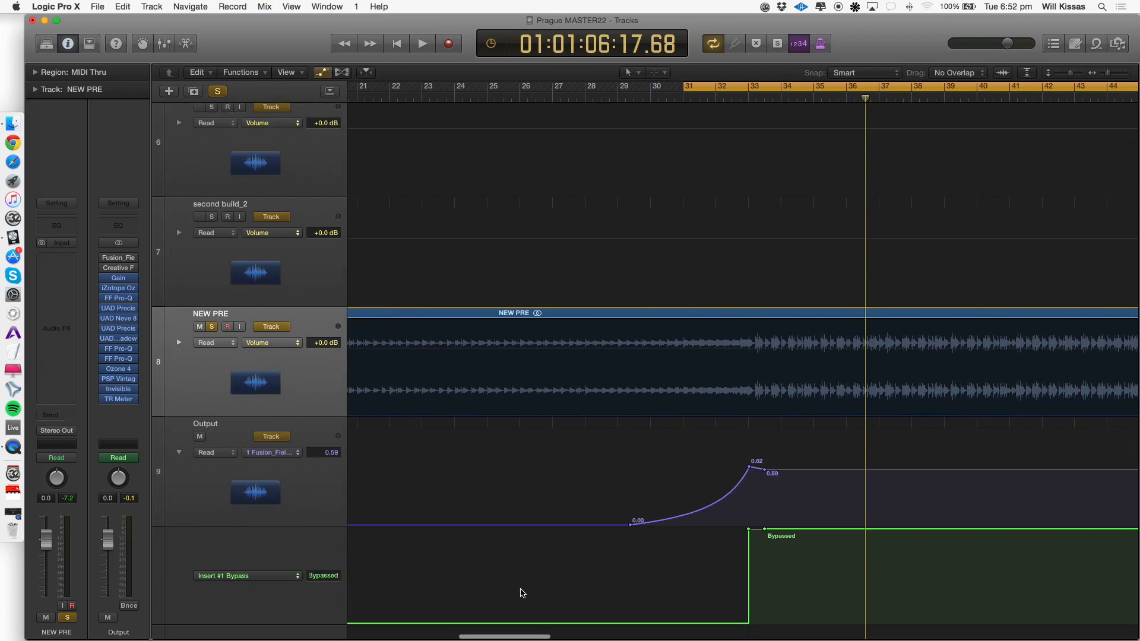
scroll(520, 593, "down", 10)
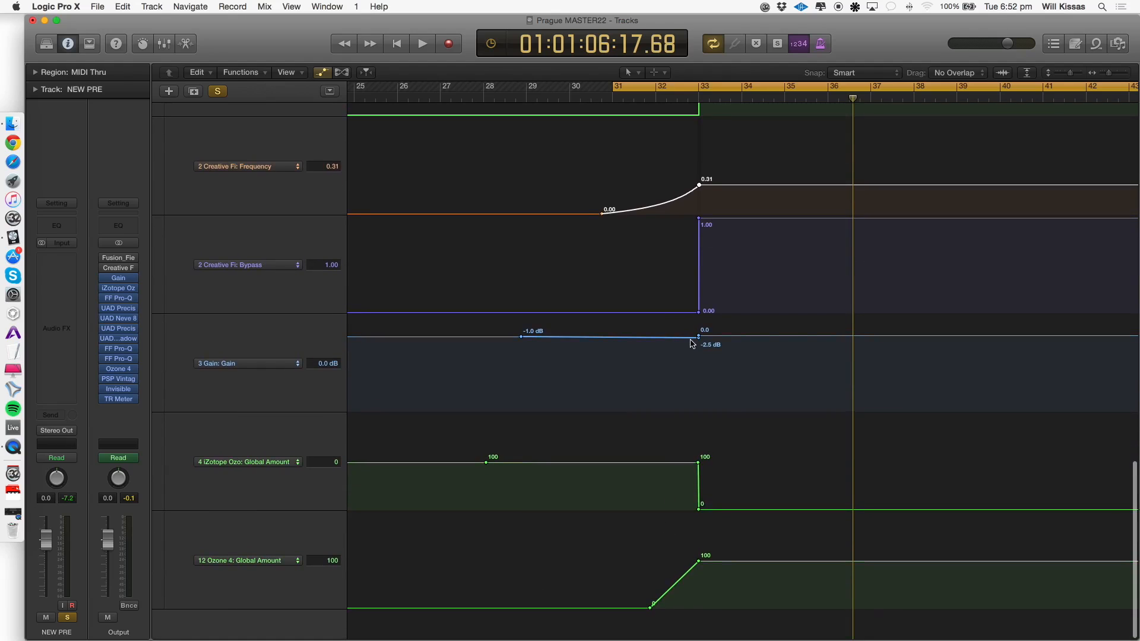
key("super+Down")
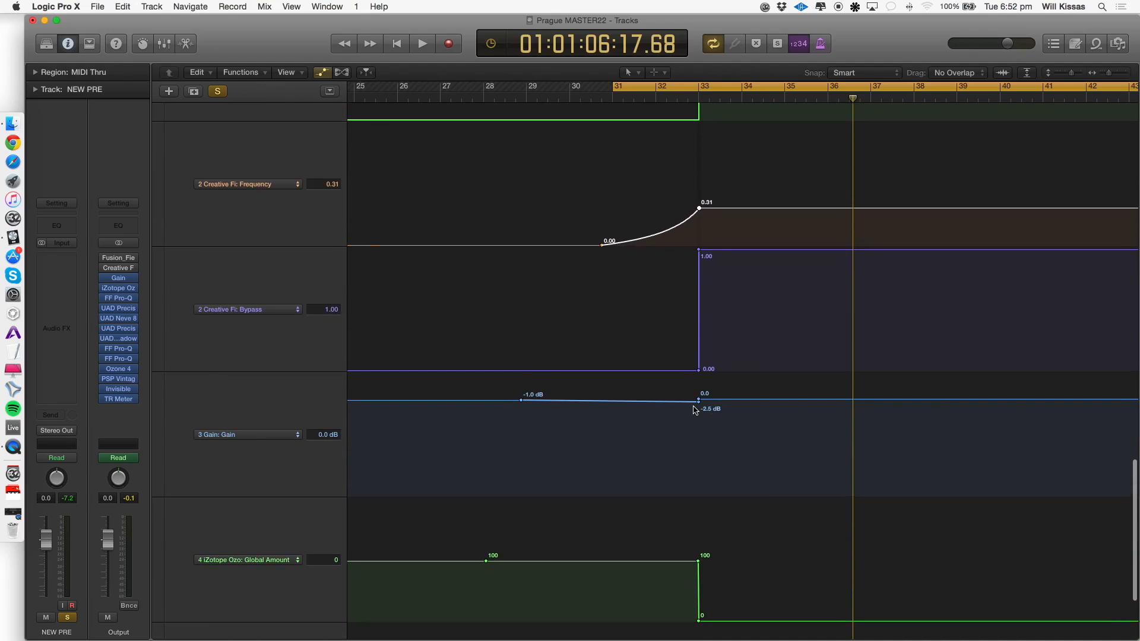
Examine the Fusion Field, Insert #1 Bypass and Creative filter frequency curves approaching bar 33 on the Output track.
scroll(694, 415, "up", 3)
scroll(629, 291, "up", 4)
scroll(582, 374, "up", 7)
scroll(582, 372, "up", 1)
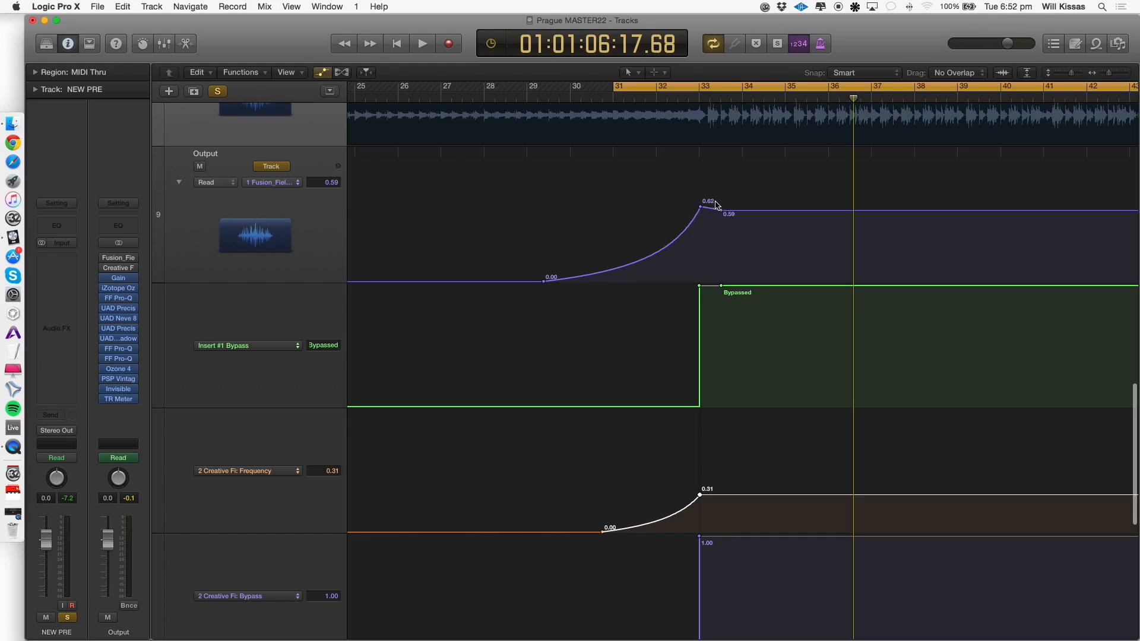
scroll(713, 267, "left", 1)
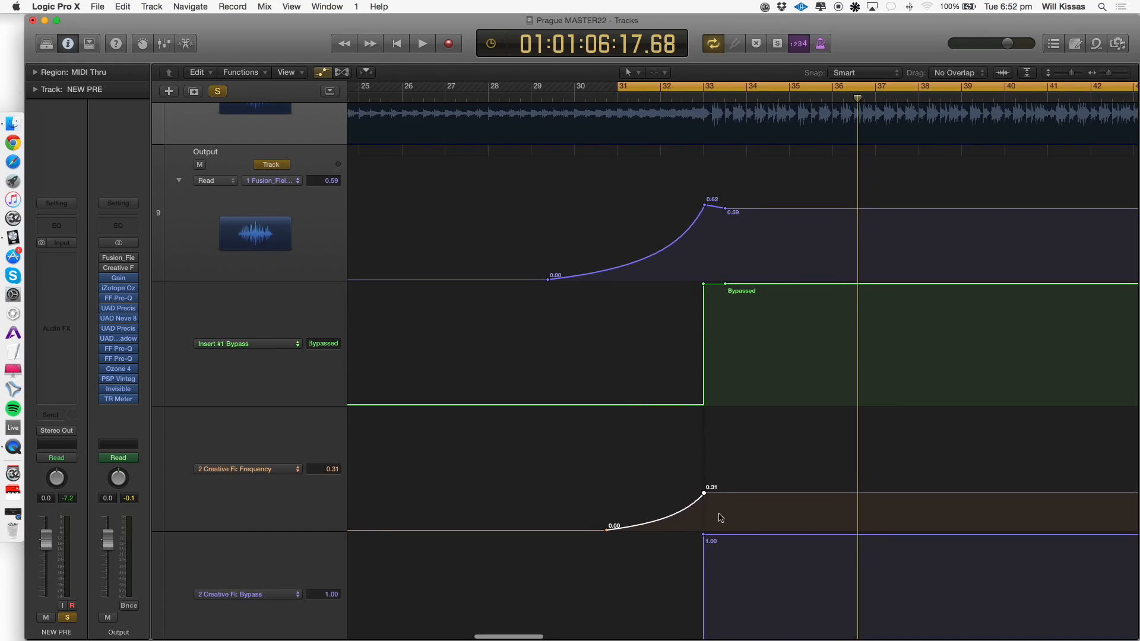
Hide the track automation and return to an overview of all the tracks.
scroll(688, 362, "down", 10)
scroll(699, 357, "left", 8)
scroll(705, 359, "up", 8)
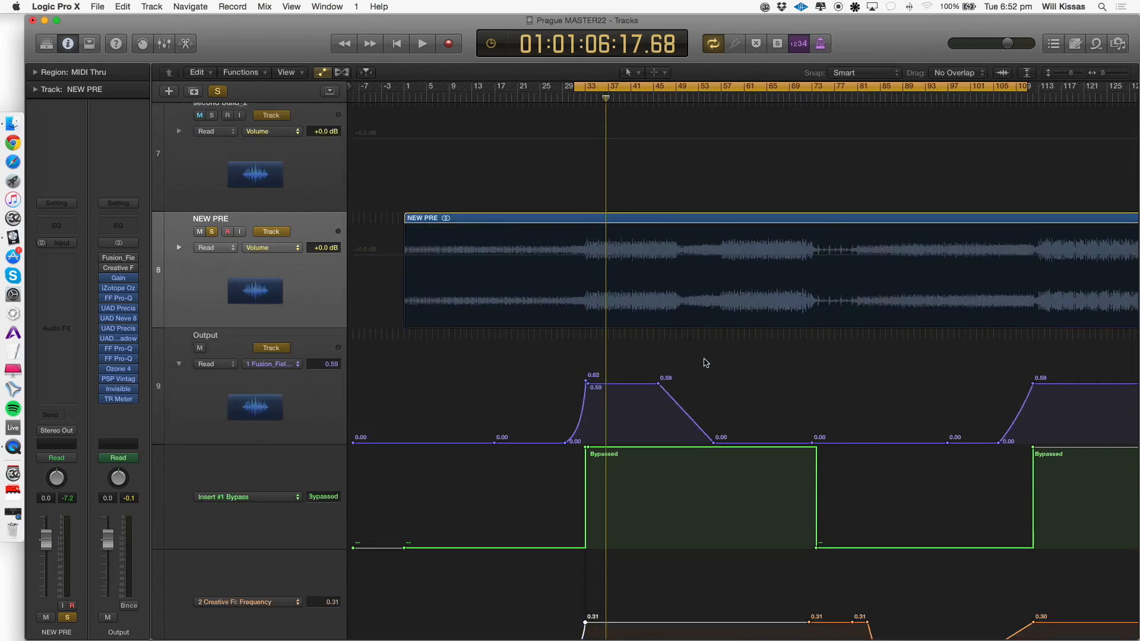
scroll(704, 362, "down", 4)
scroll(704, 362, "down", 3)
scroll(703, 362, "down", 3)
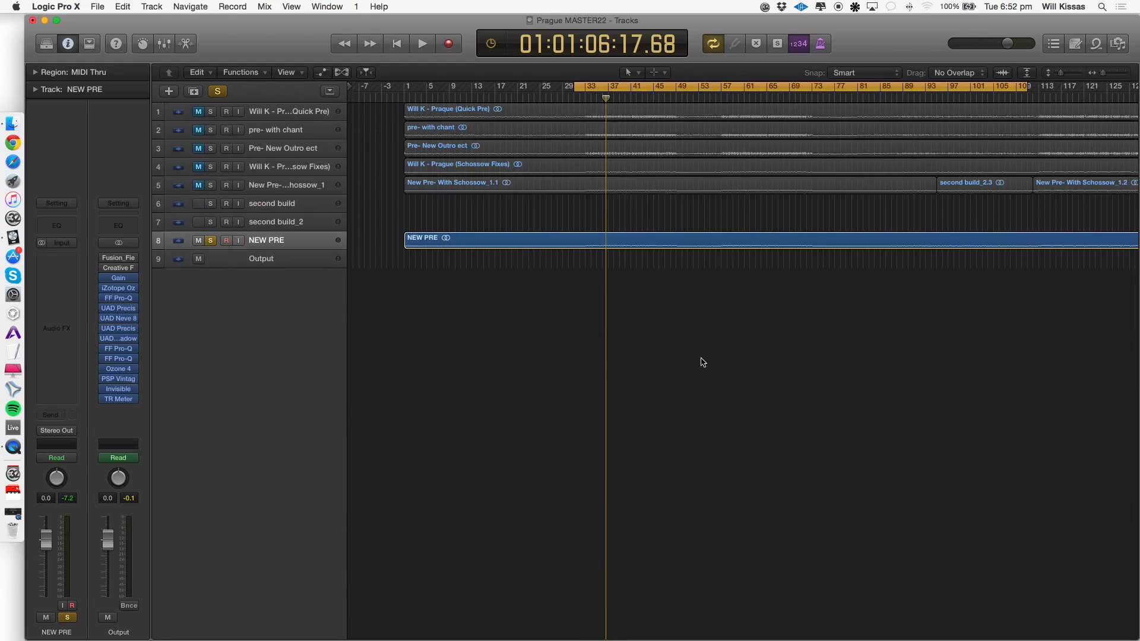
scroll(536, 358, "up", 5)
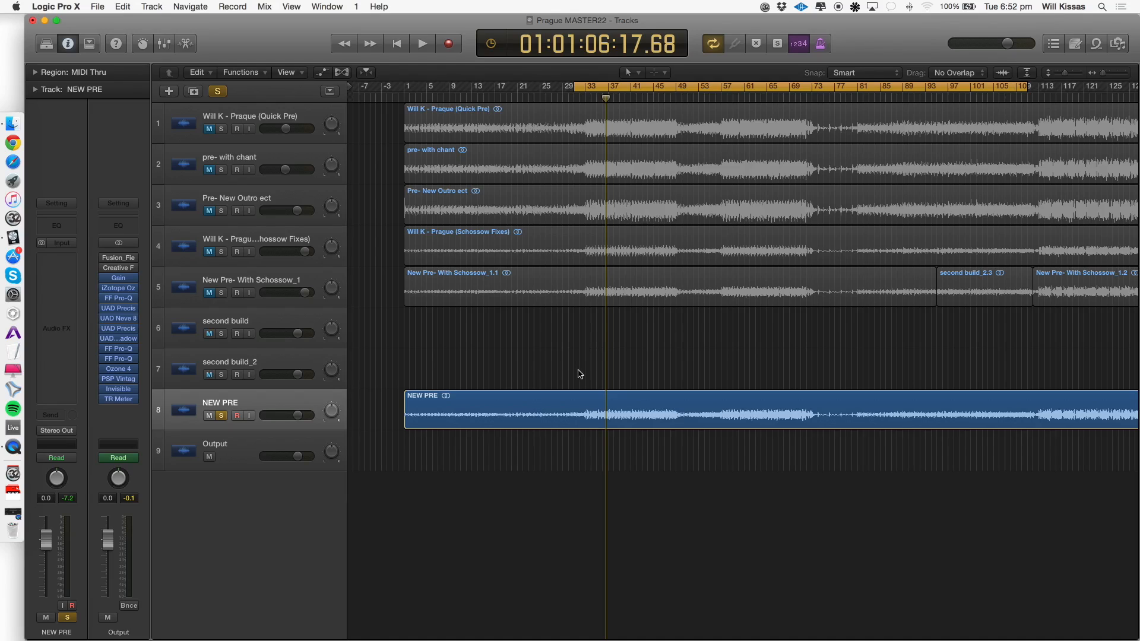
Move the cycle start to about bar 32 and play the soloed NEW PRE track.
key("super+Right")
key("super+Right")
mouse_move(543, 92)
left_mouse_down()
mouse_move(564, 92)
mouse_move(555, 92)
left_mouse_up()
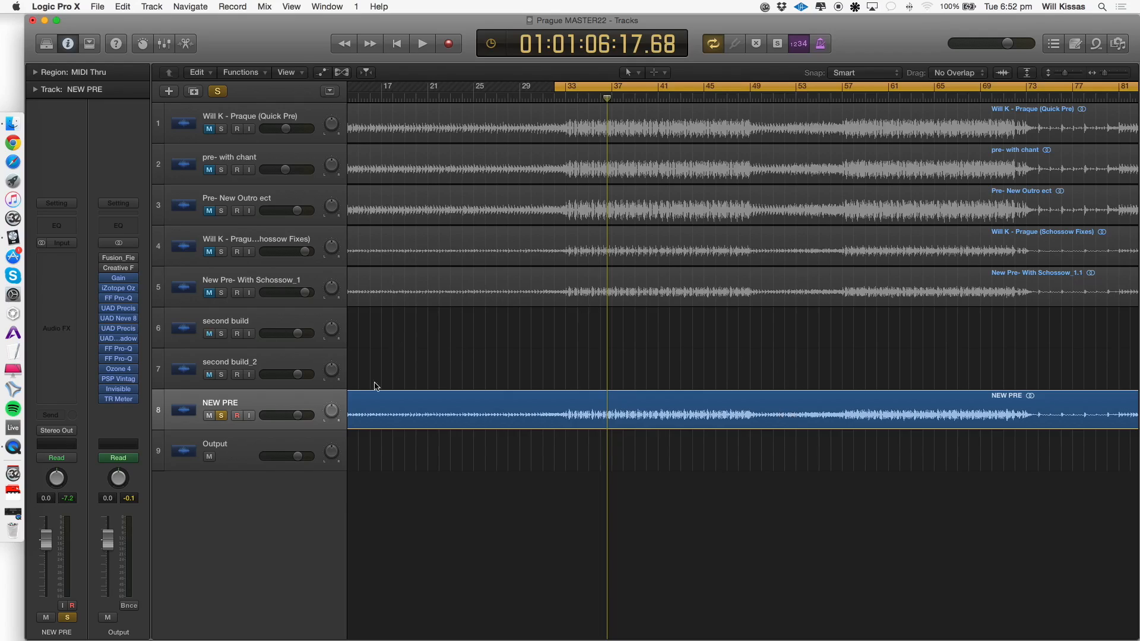
key("space")
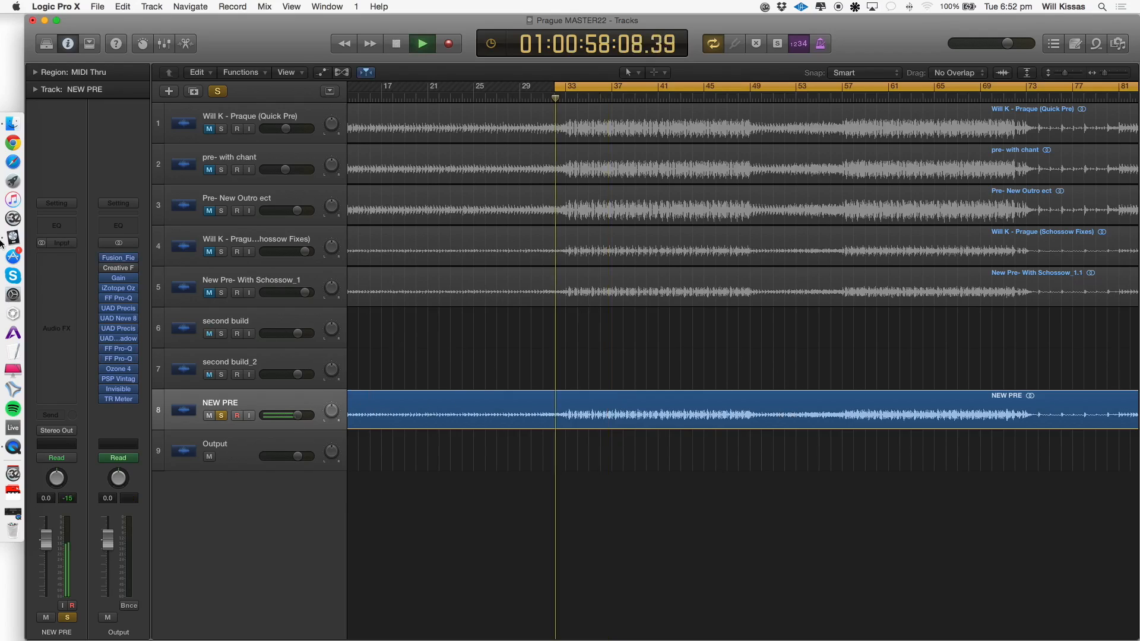
Bypass every Output insert except Gain and play the track with the cycle set to bars 33 to 57.
left_click(102, 259)
key("space")
left_click_drag(571, 85, 841, 82)
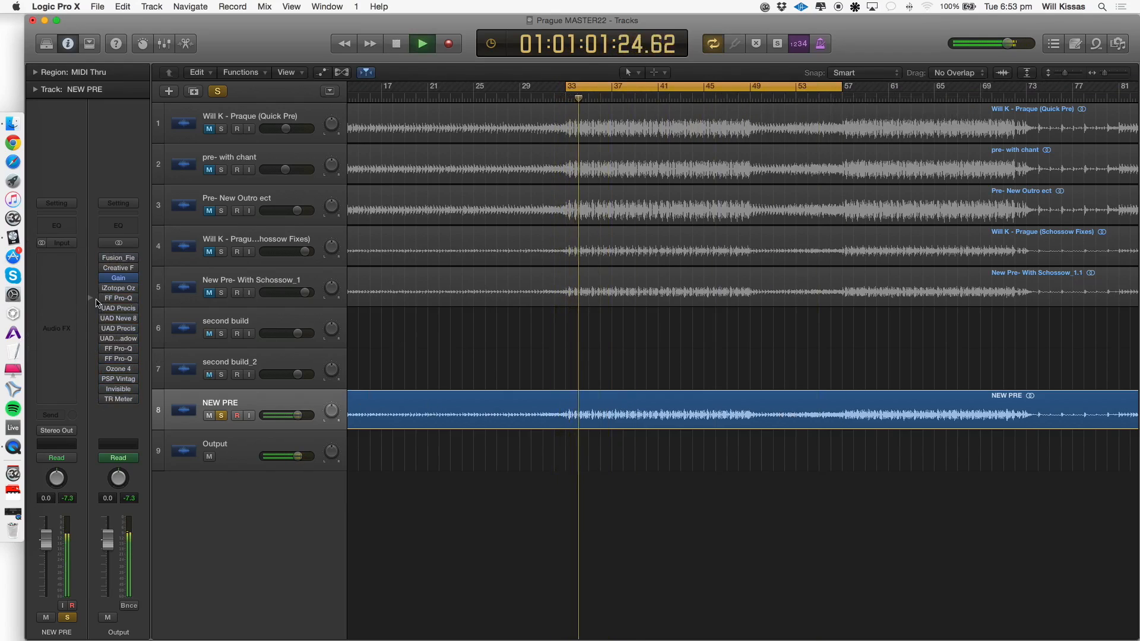
key("space")
Enable the iZotope Ozone 5 insert on the Output, dismiss its preset manager and inspect the Stereo Imaging band widths.
left_click(130, 288)
left_click(117, 287)
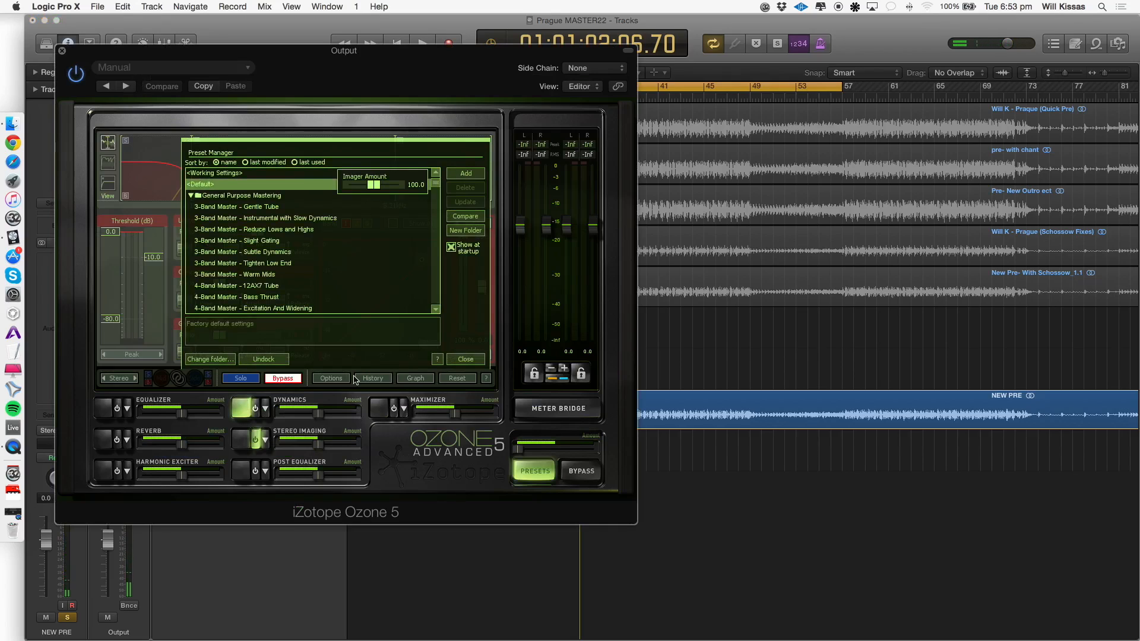
left_click(458, 360)
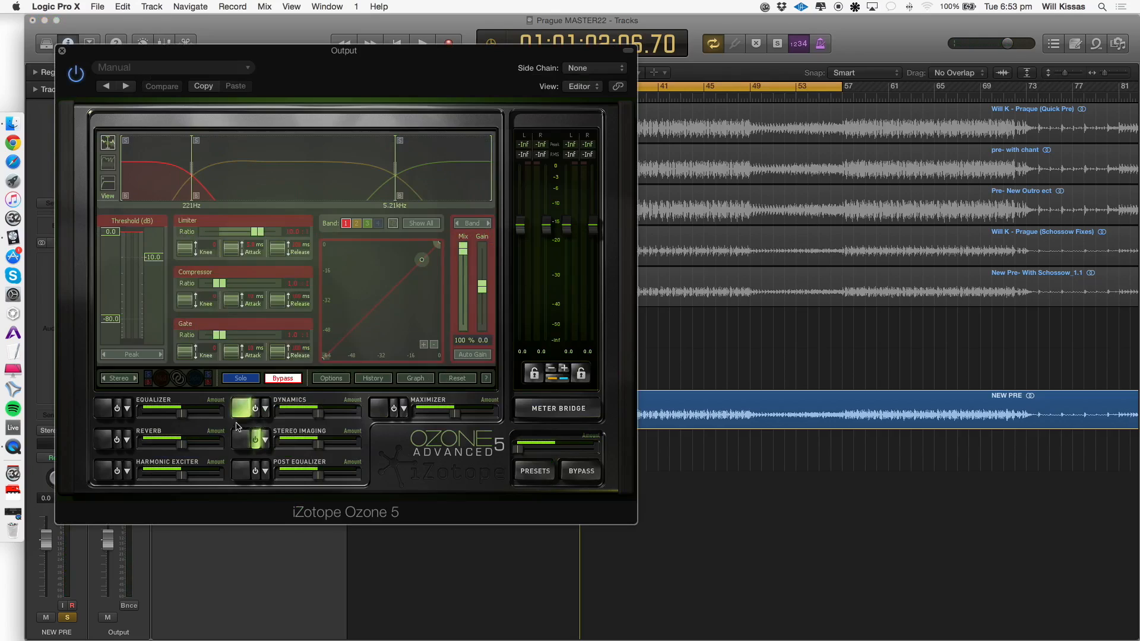
left_click(237, 442)
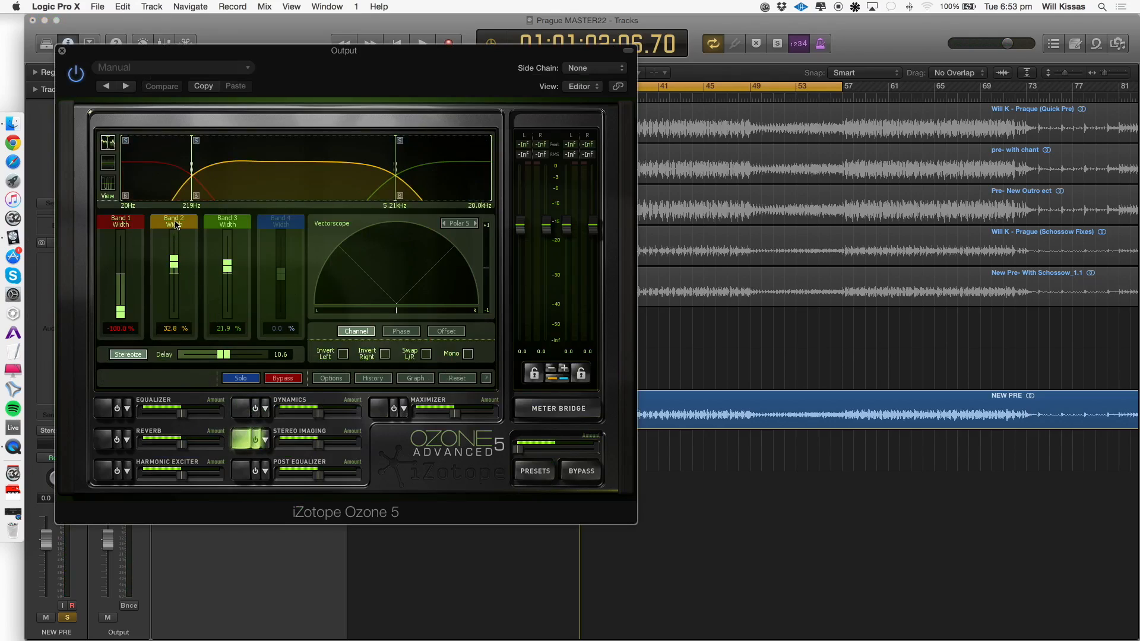
left_click(61, 49)
Enable the first FF Pro-Q insert on the Output and inspect its low-cut band near 20 Hz.
left_click(118, 299)
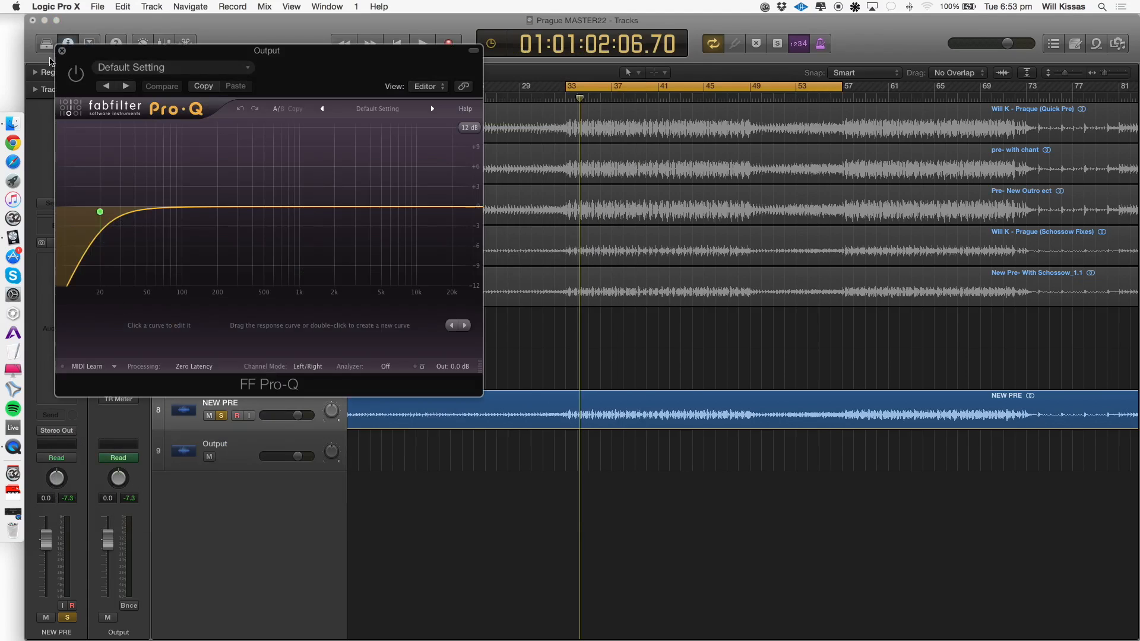
left_click(100, 211)
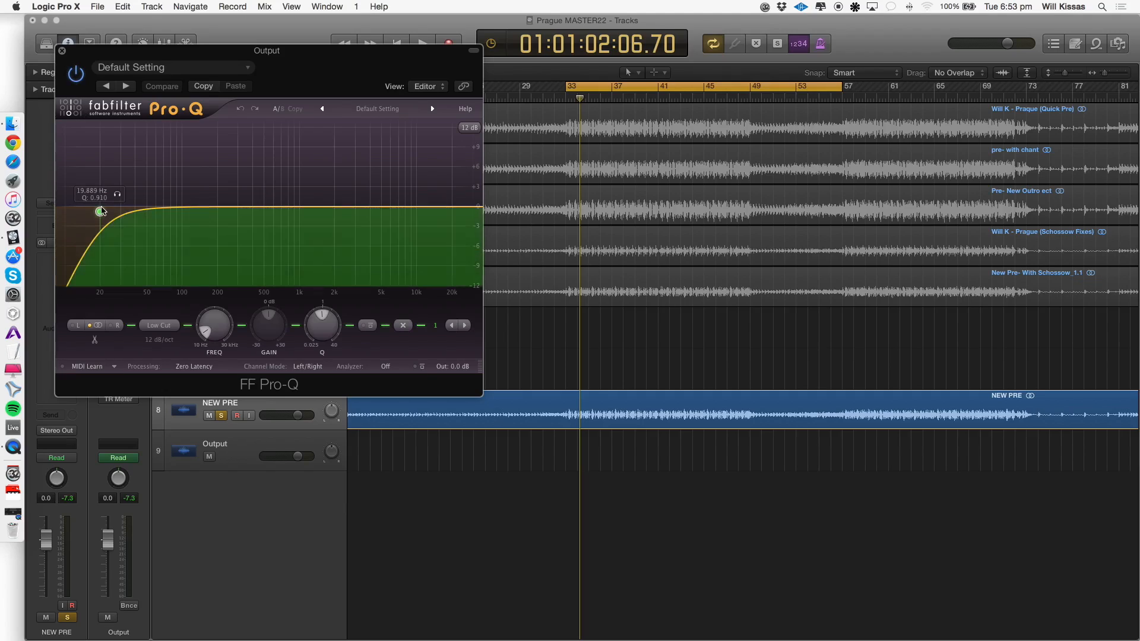
left_click(63, 53)
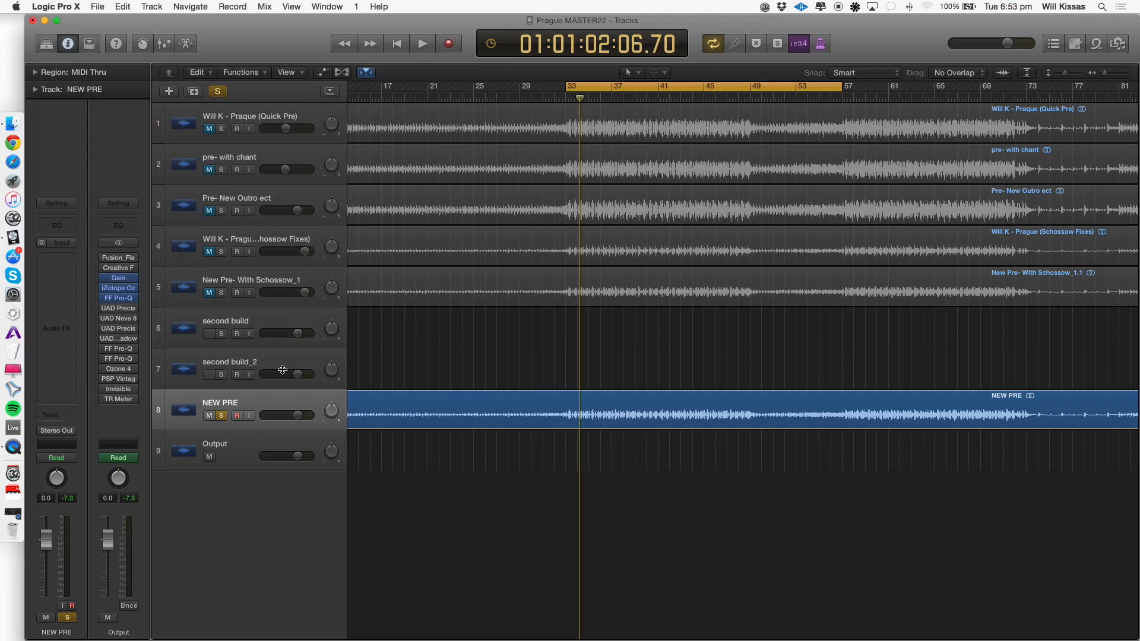
Enable the UAD Precision Equalizer on the Output and compare the playing loop with it bypassed and active.
left_click(117, 309)
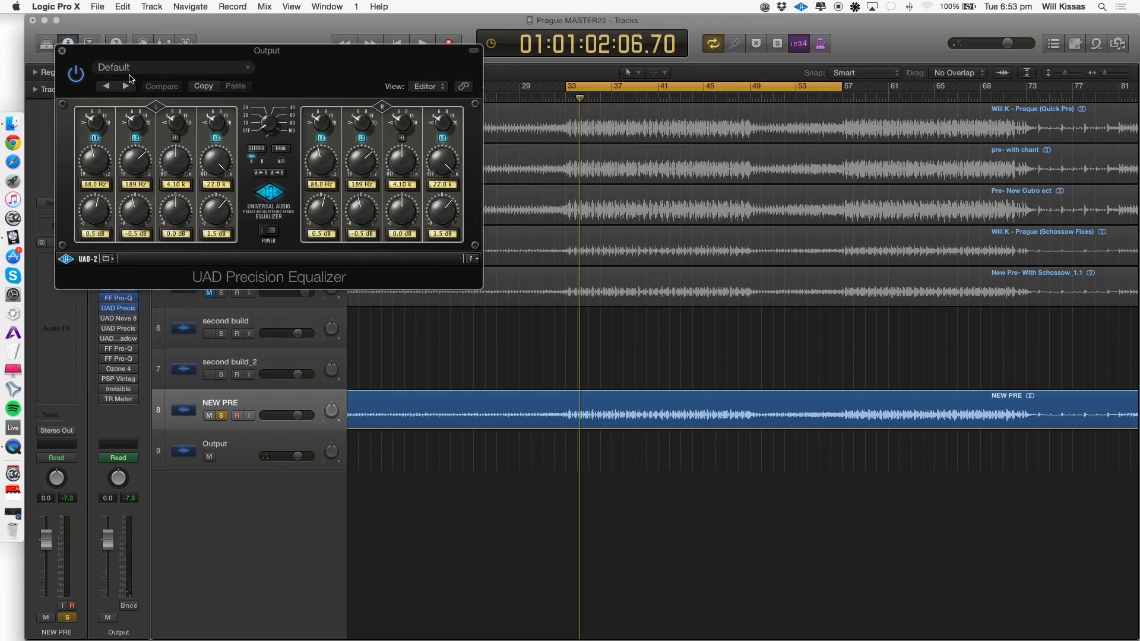
left_click_drag(139, 61, 698, 254)
key("space")
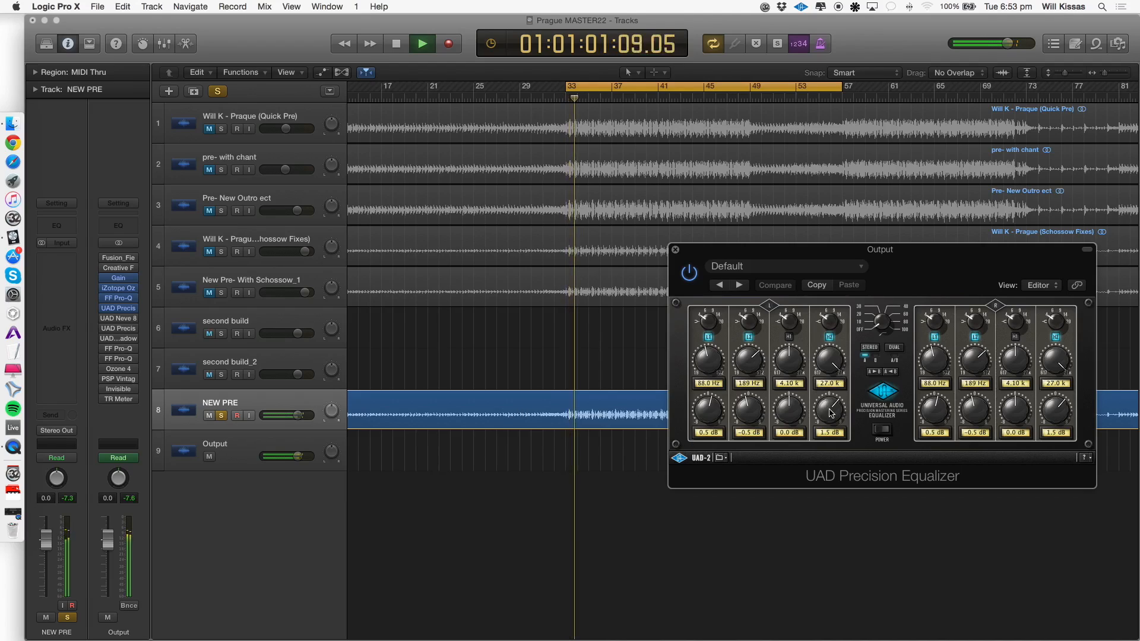
left_click(688, 272)
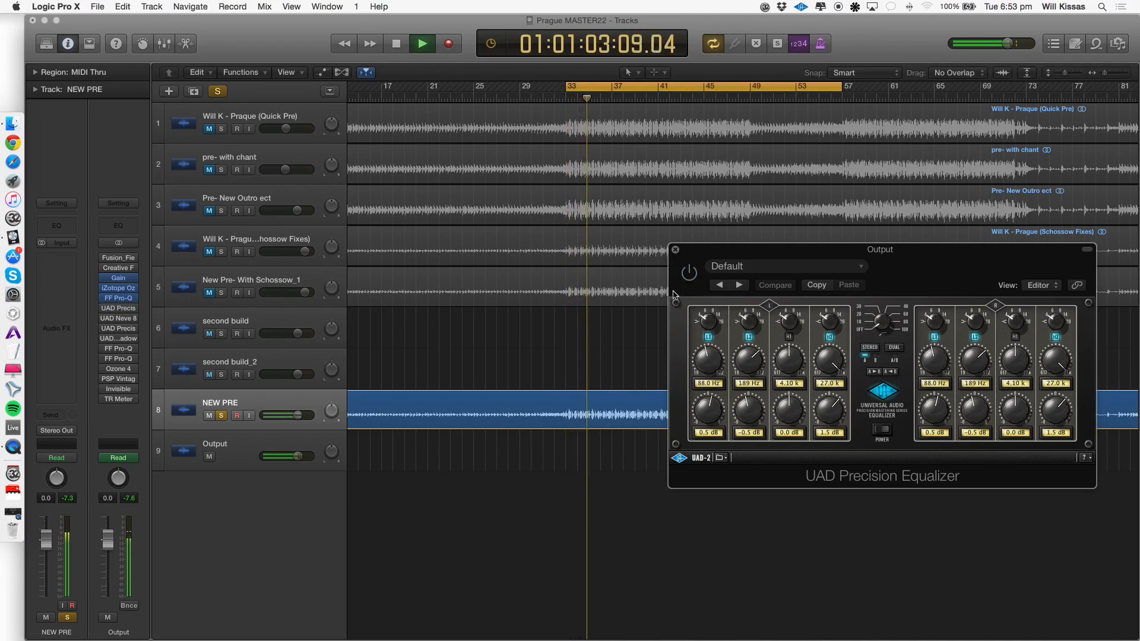
left_click(688, 272)
key("space")
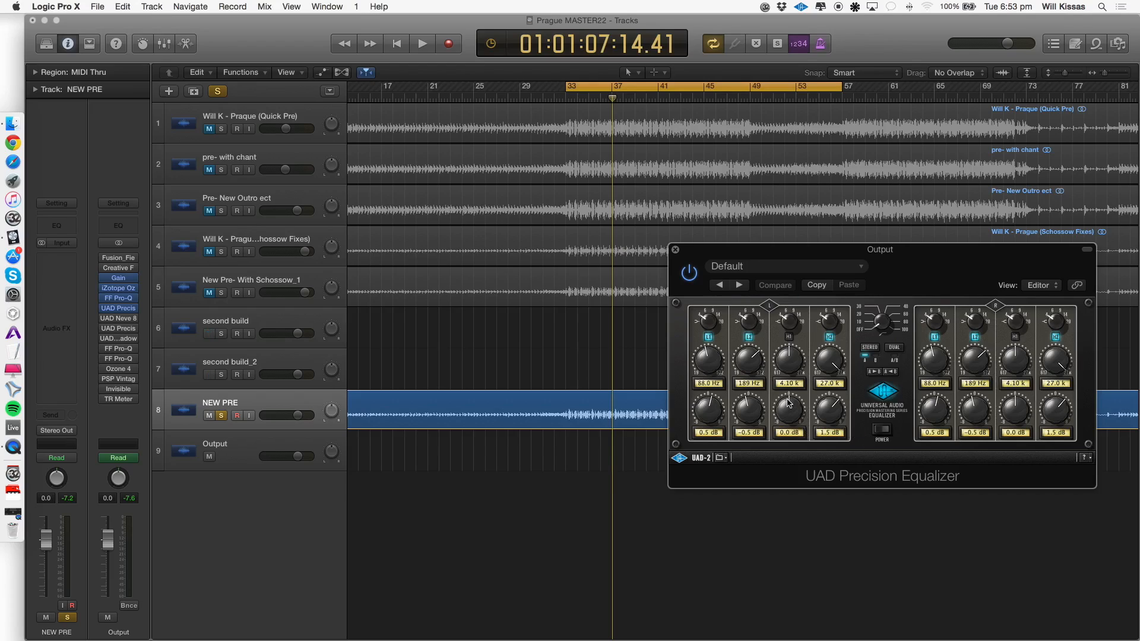
left_click(675, 249)
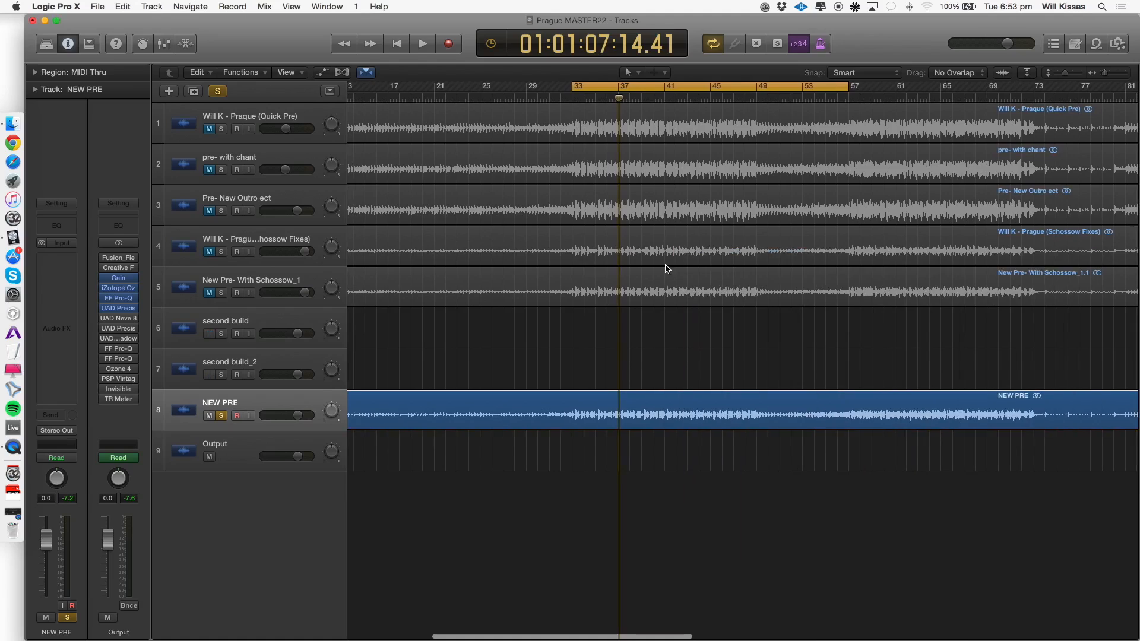
Play the cycled section of the soloed premaster and enable the UAD Neve insert on the Output.
scroll(279, 358, "left", 2)
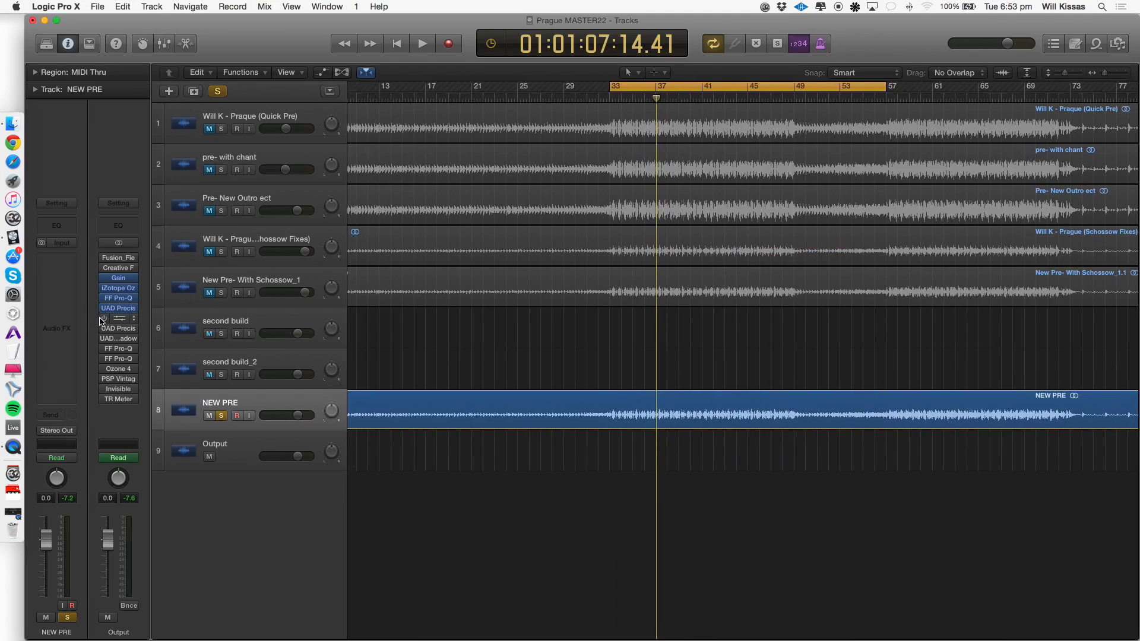
key("space")
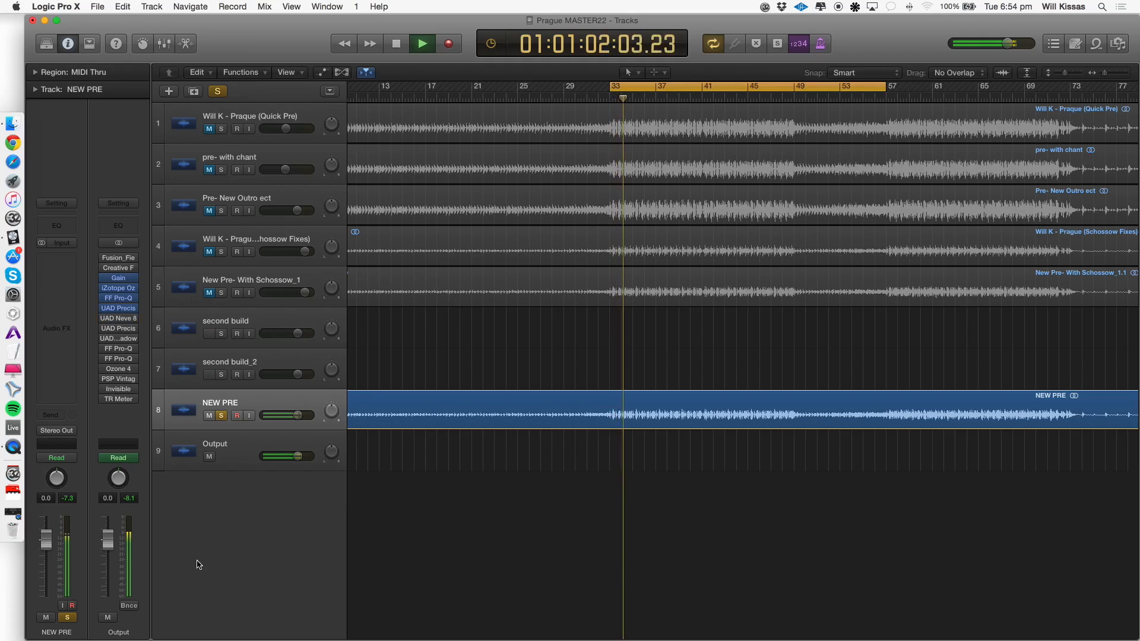
left_click(104, 321)
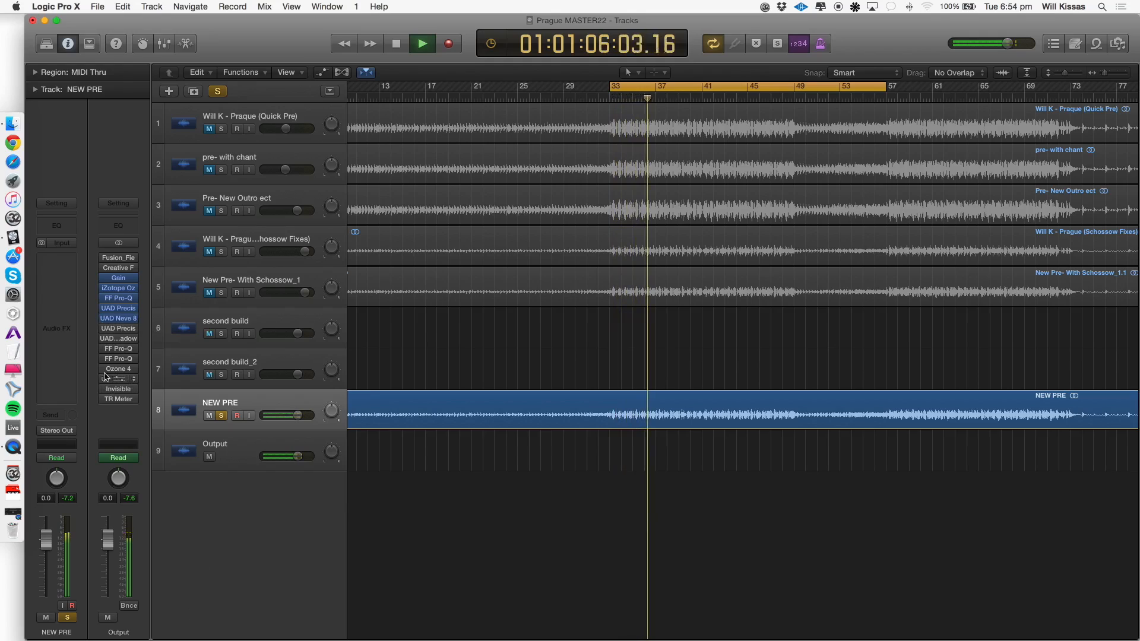
Enable the UAD Precision Multiband on the Output and compare the playing loop with it bypassed and active.
mouse_move(117, 333)
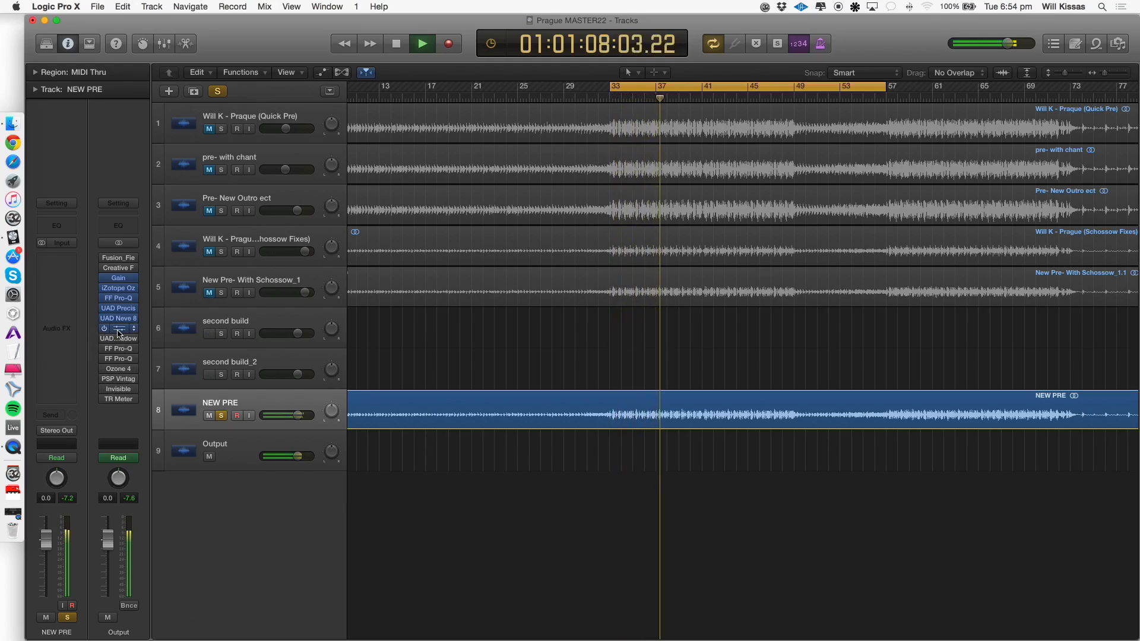
left_click(118, 308)
left_click_drag(86, 77, 680, 227)
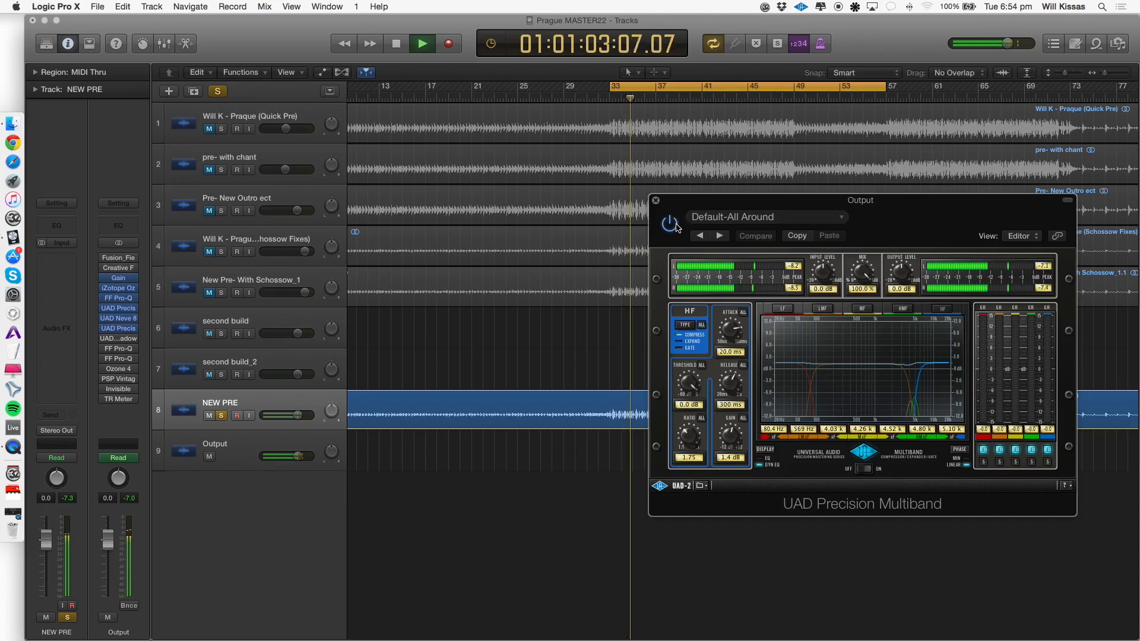
left_click(672, 226)
key("space")
left_click(674, 231)
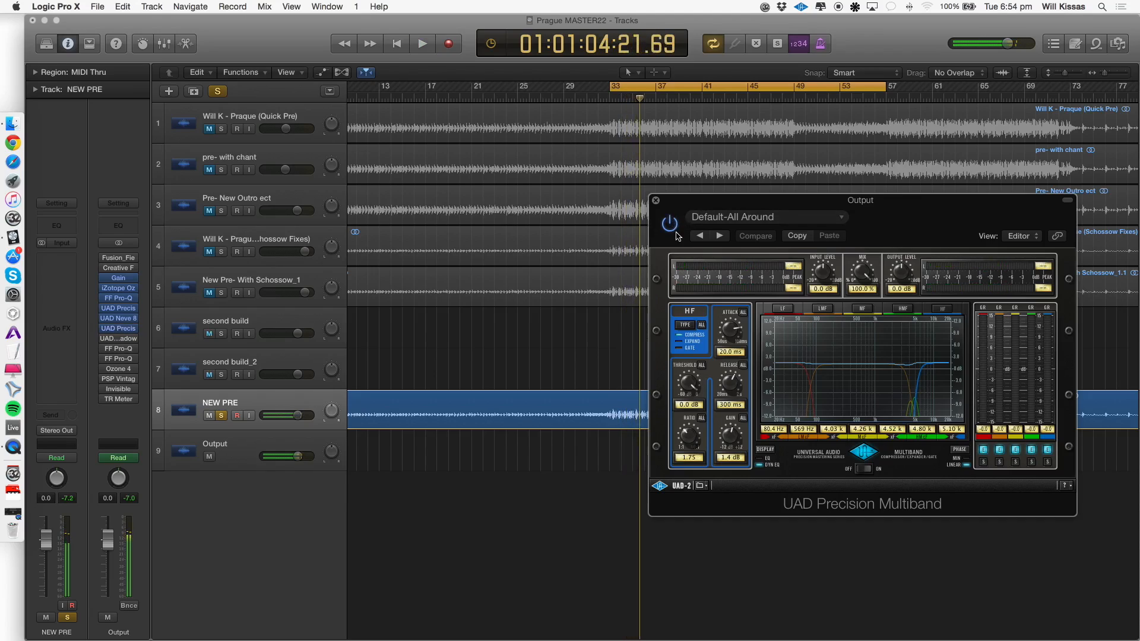
key("space")
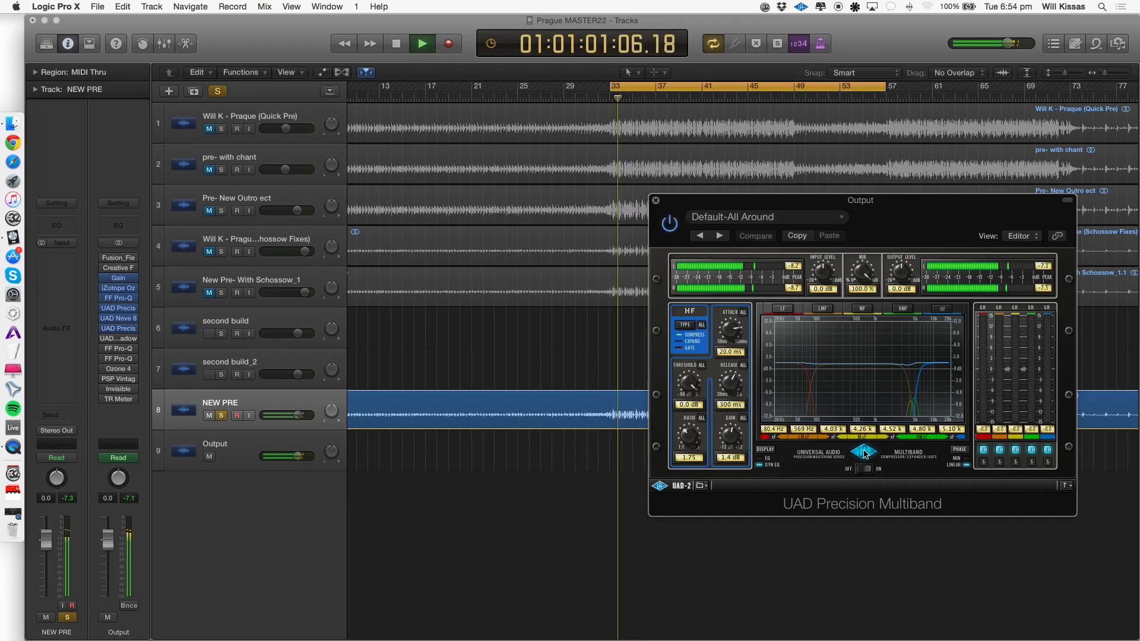
key("XF86AudioRaiseVolume")
left_click(865, 455)
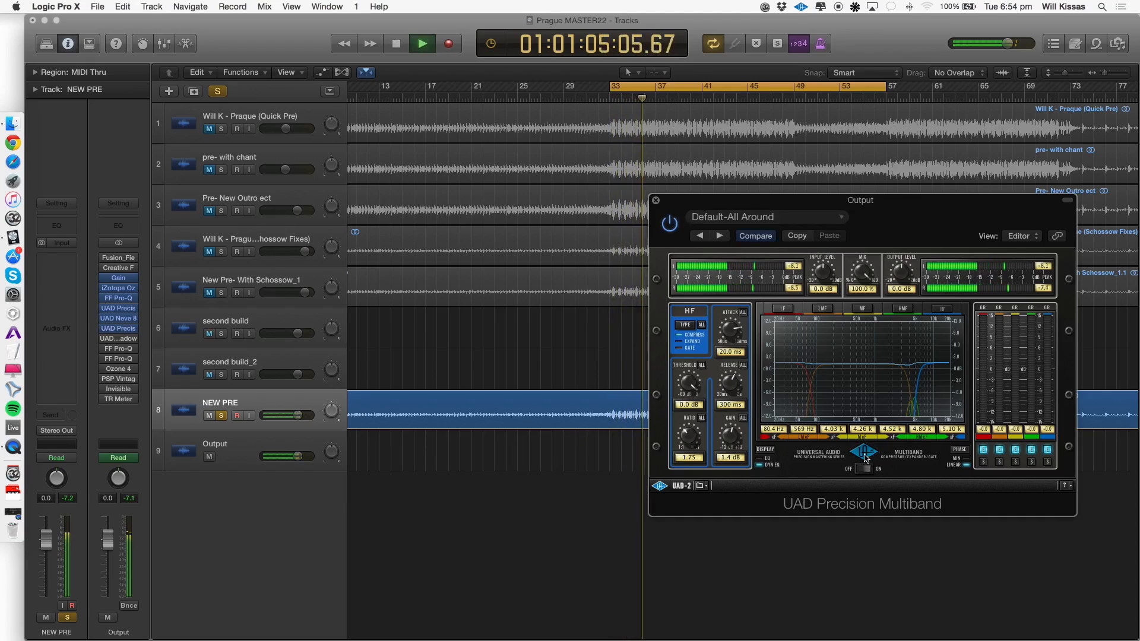
key("space")
left_click(656, 202)
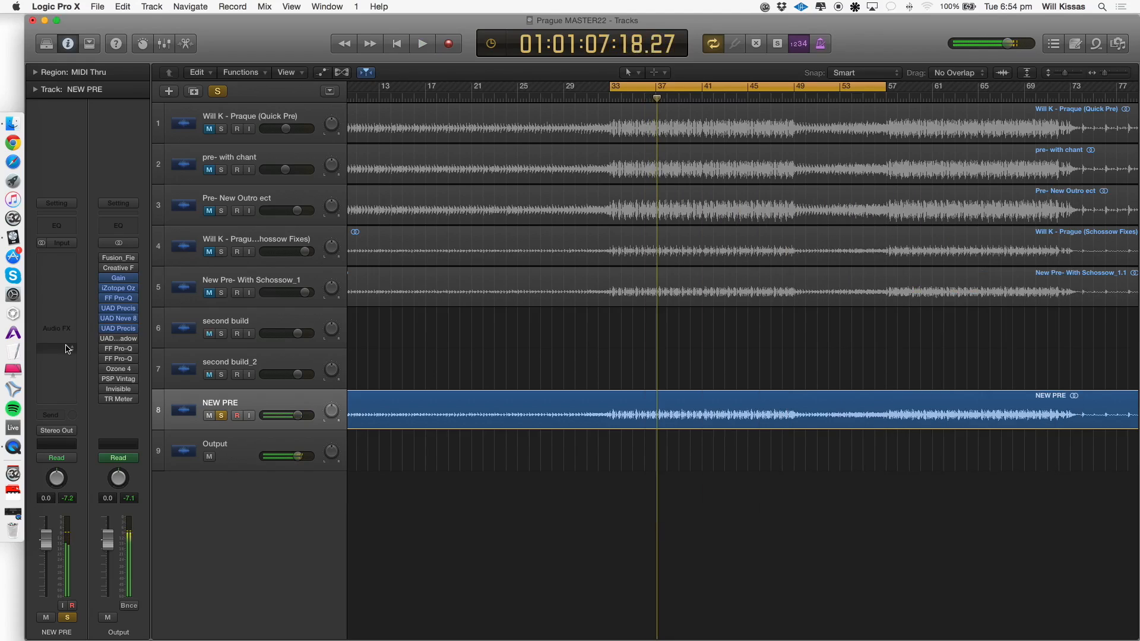
Enable the UAD Shadow Hills Mastering Compressor on the Output, inspect its settings and compare the loop with it bypassed and active.
left_click(118, 338)
key("space")
left_click_drag(191, 56, 626, 154)
key("space")
left_click(598, 163)
left_click(599, 162)
left_click(598, 162)
left_click(751, 160)
left_click_drag(751, 160, 801, 162)
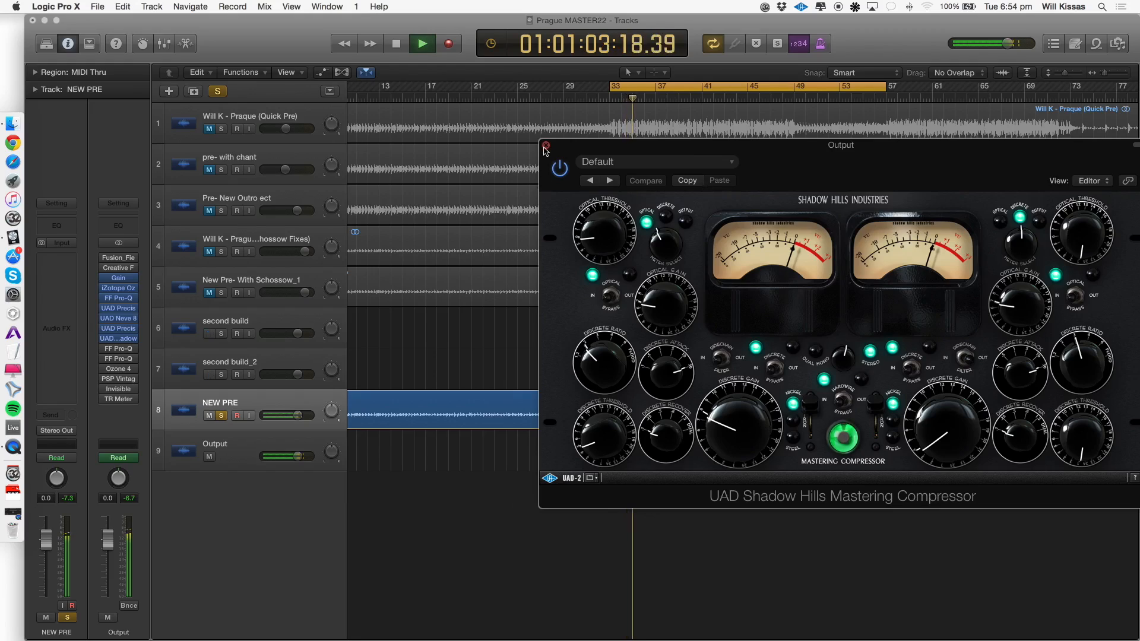
left_click(545, 146)
key("space")
key("space")
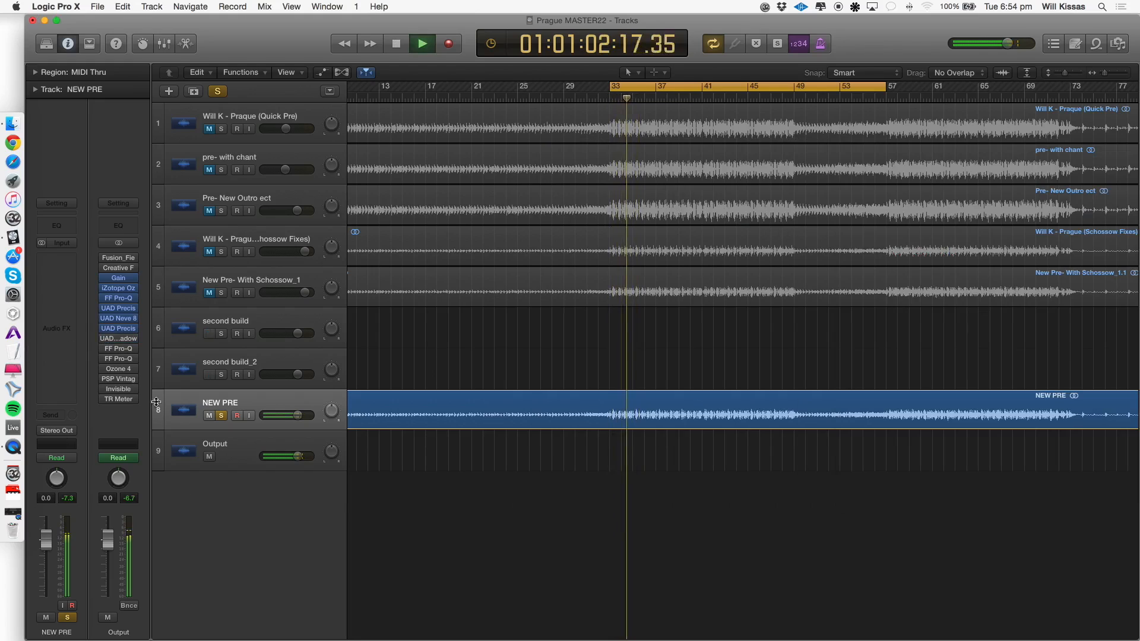
key("space")
Set the cycle range to about bars 112 to 129 over the second drop and play it.
scroll(710, 483, "down", 5)
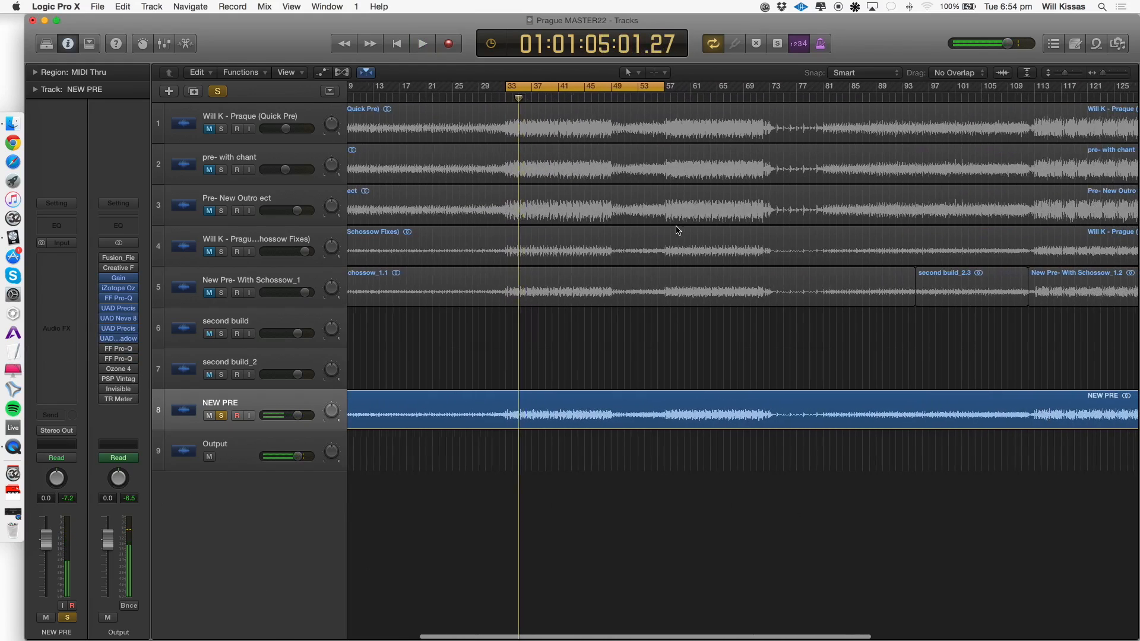
scroll(678, 230, "right", 5)
left_click_drag(943, 86, 947, 249)
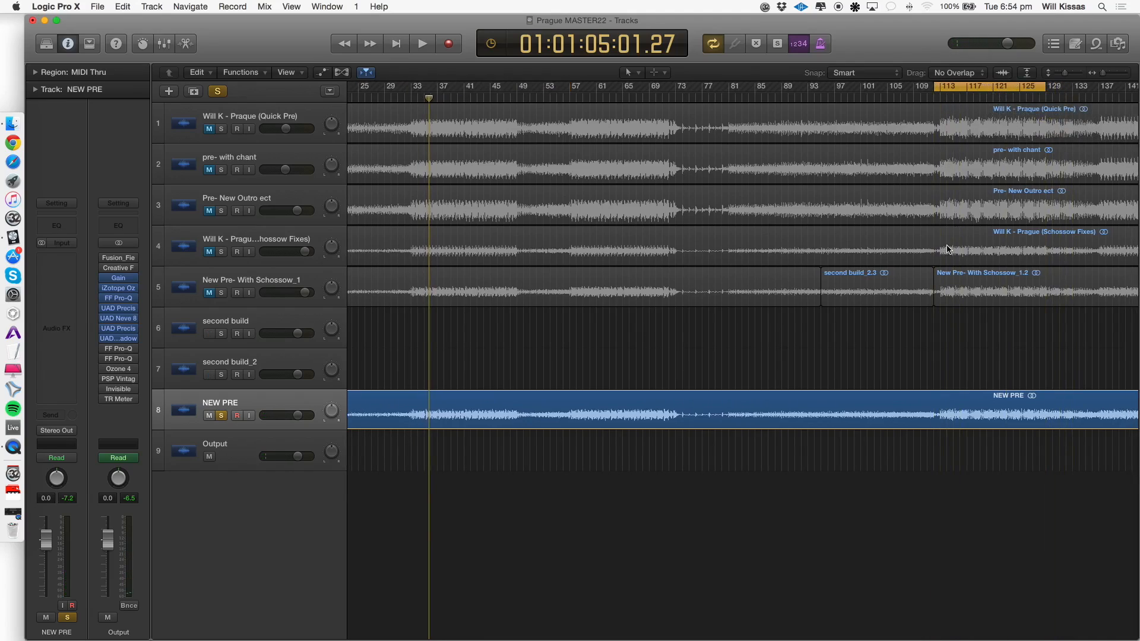
key("space")
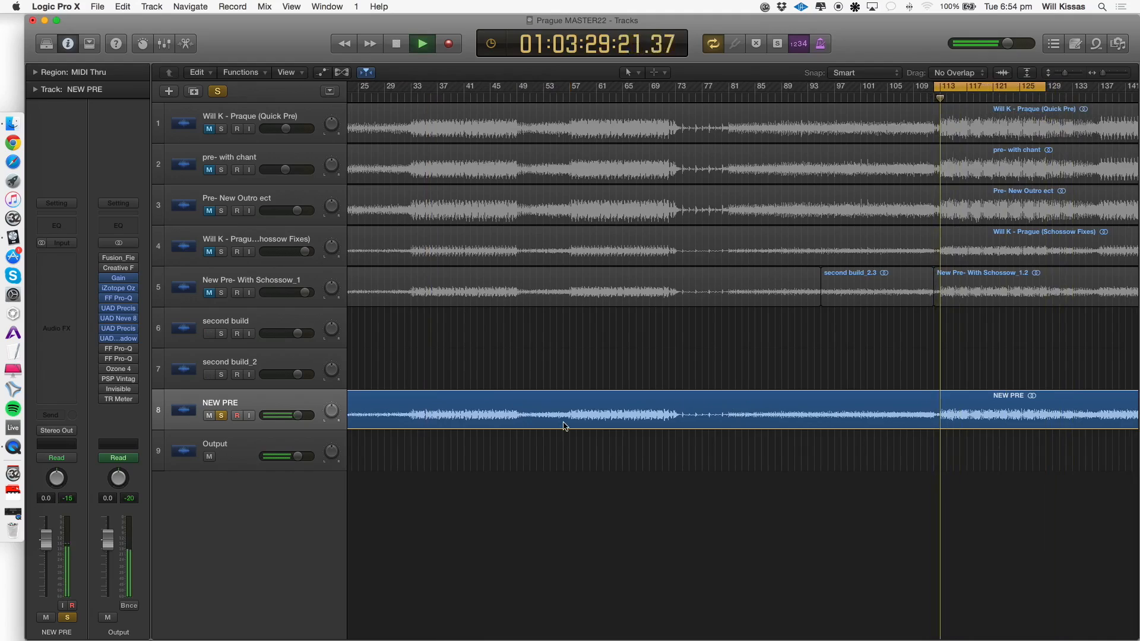
mouse_move(105, 340)
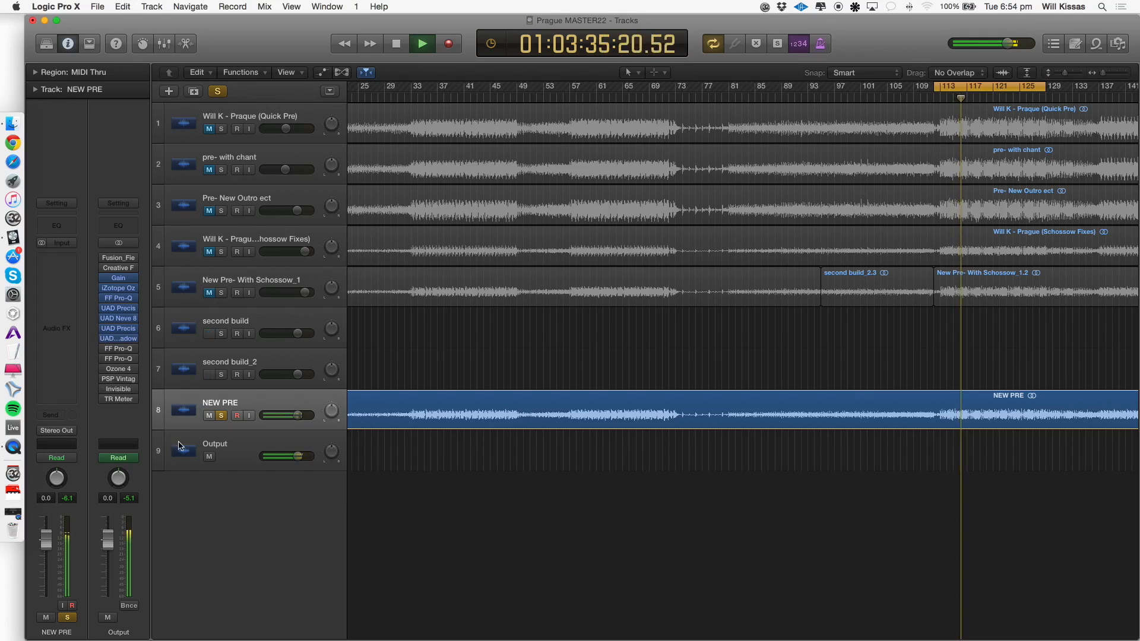
Enable the second FF Pro-Q insert on the Output and audition its low-cut band near 20 Hz in isolation.
left_click(114, 359)
key("space")
left_click(103, 206)
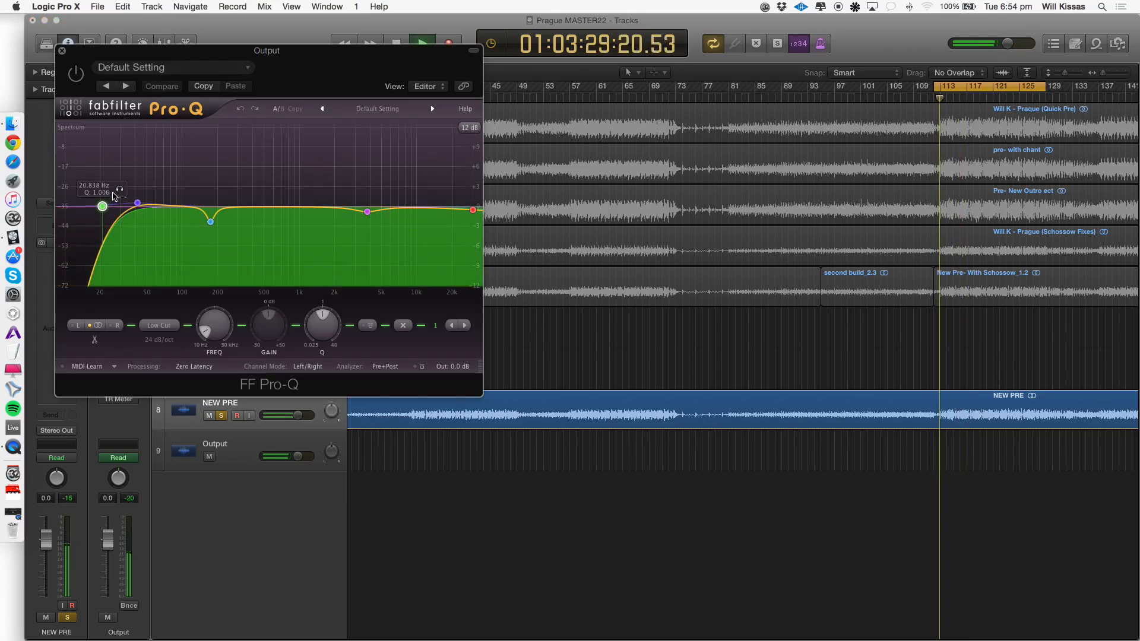
left_click(119, 189)
left_click(120, 190)
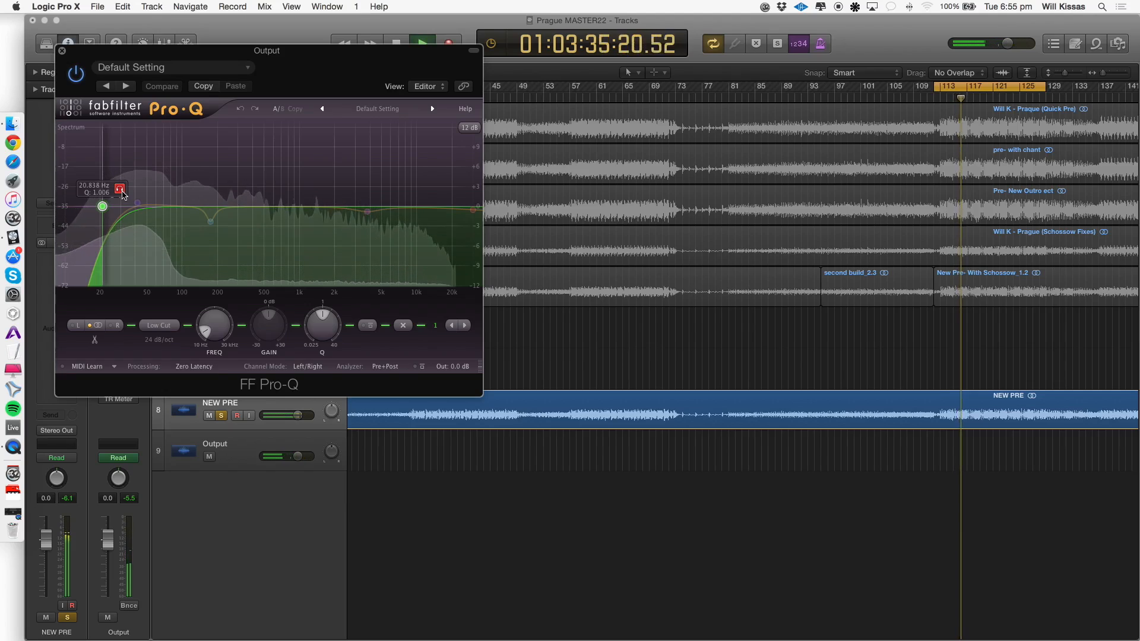
Audition the second FF Pro-Q's 174 Hz and 3.77 kHz cuts in isolation and inspect its 30 kHz band.
left_click(228, 239)
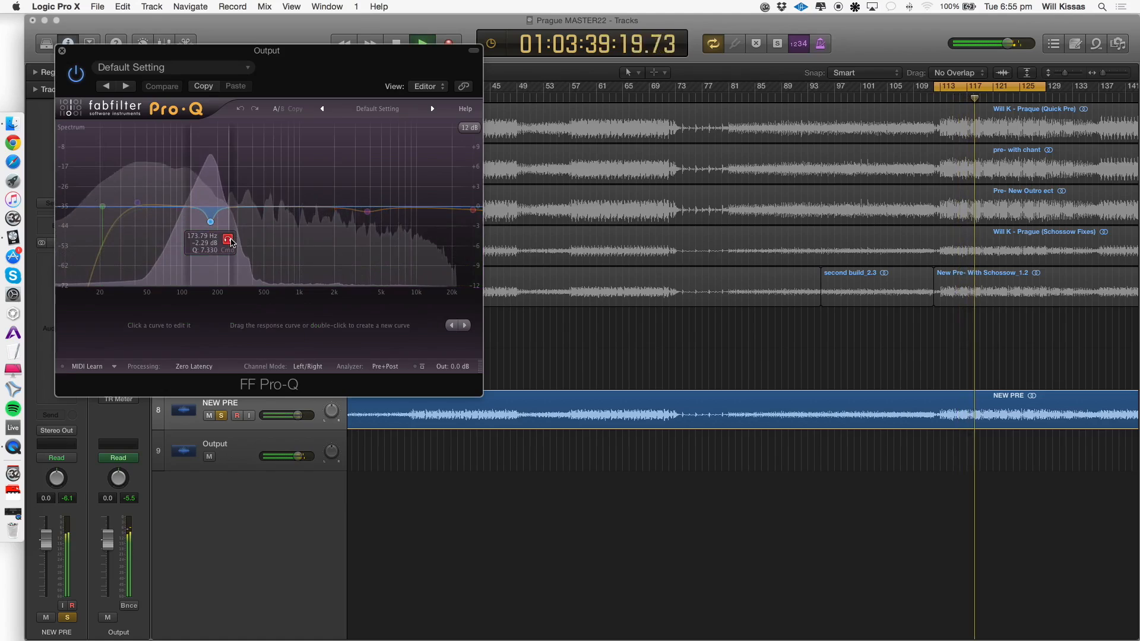
left_click(229, 239)
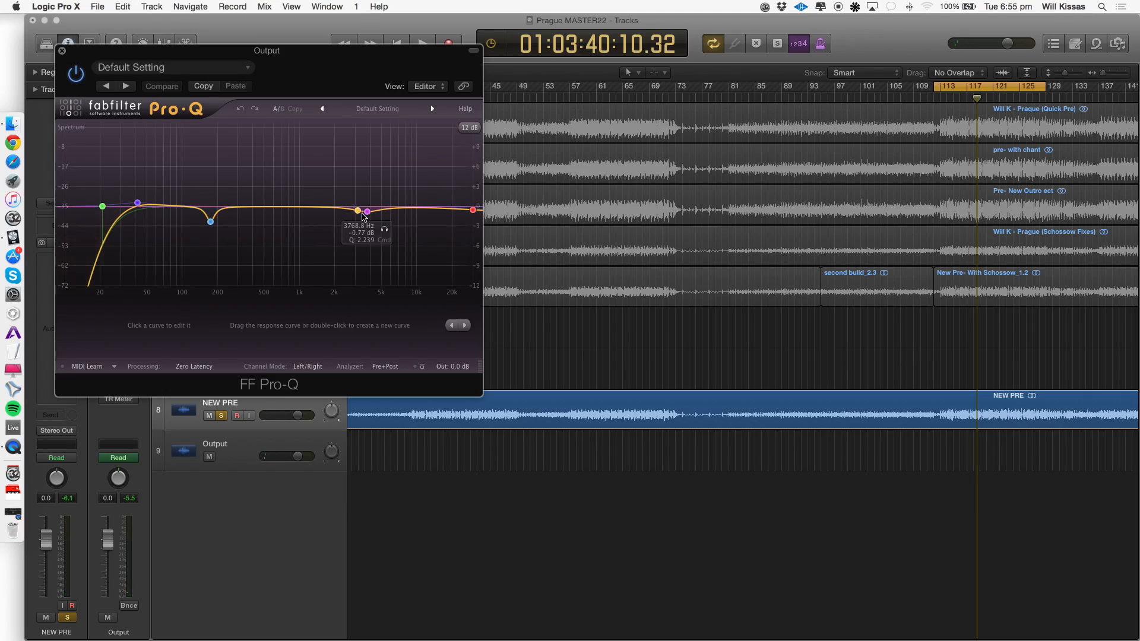
left_click(387, 236)
key("space")
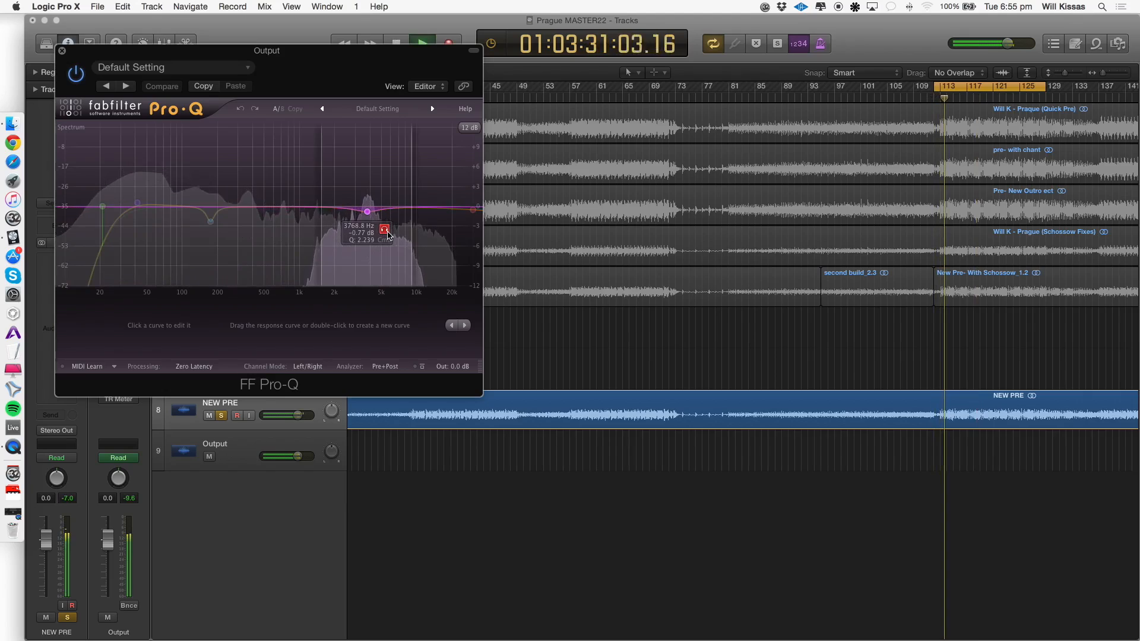
left_click(384, 233)
key("space")
mouse_move(471, 211)
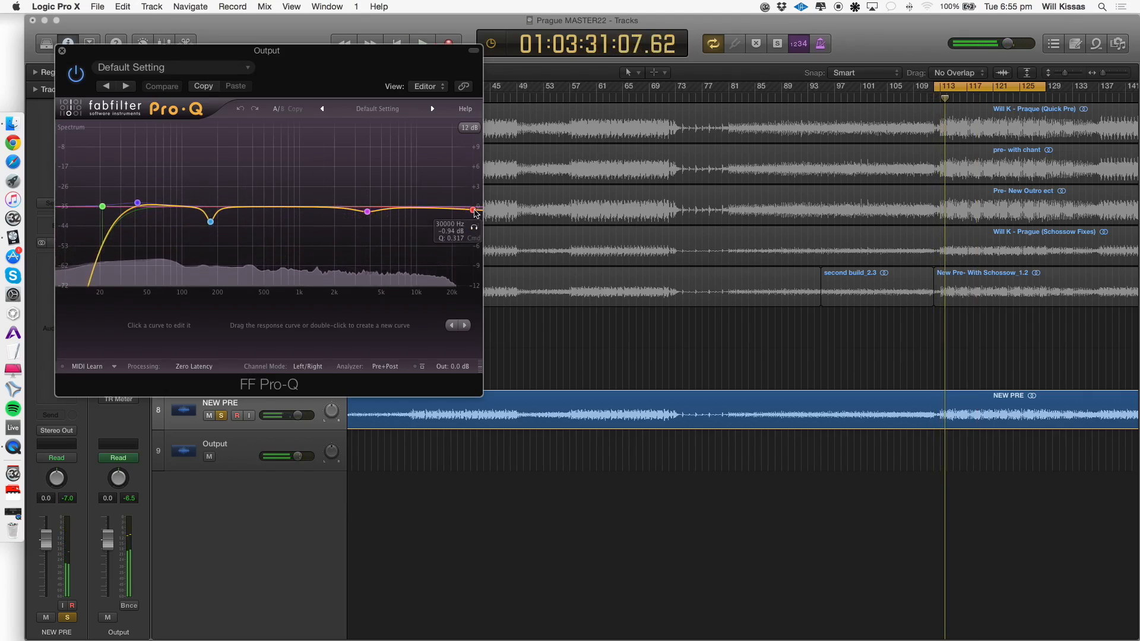
left_click(62, 51)
Enable the third FF Pro-Q insert on the Output and inspect the bands of its Mid/Side curve.
left_click(113, 360)
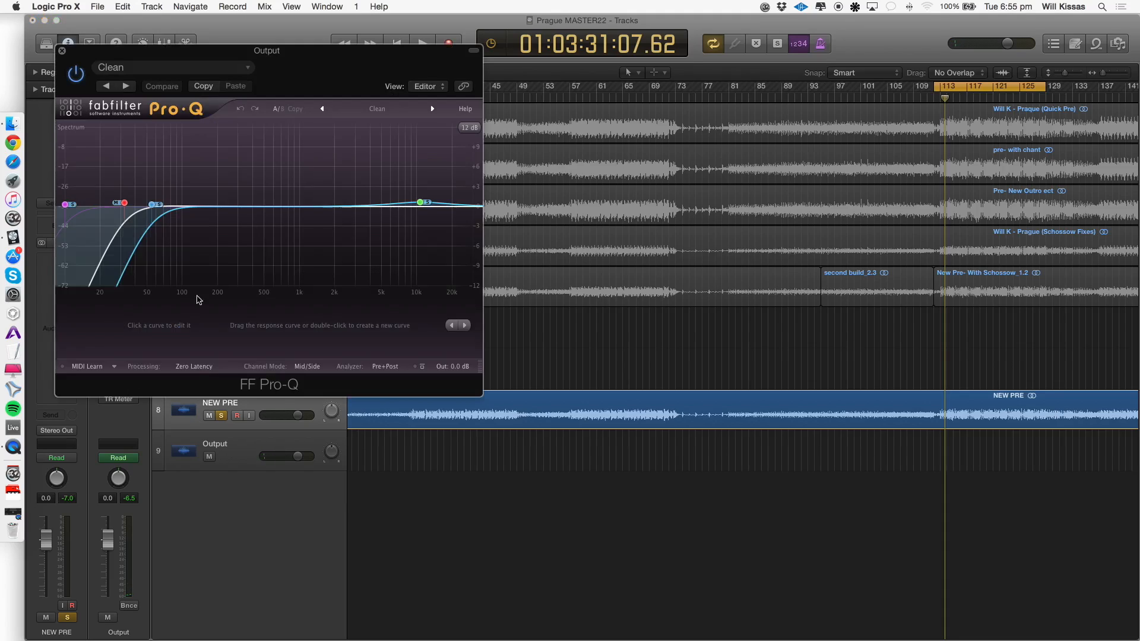
mouse_move(120, 204)
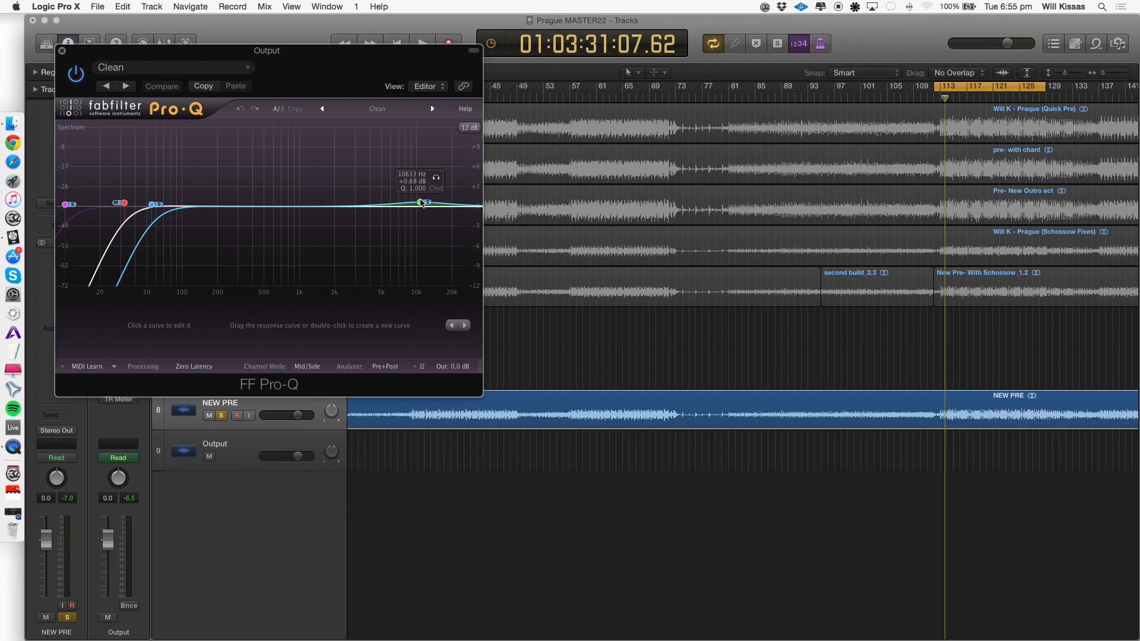
left_click(62, 52)
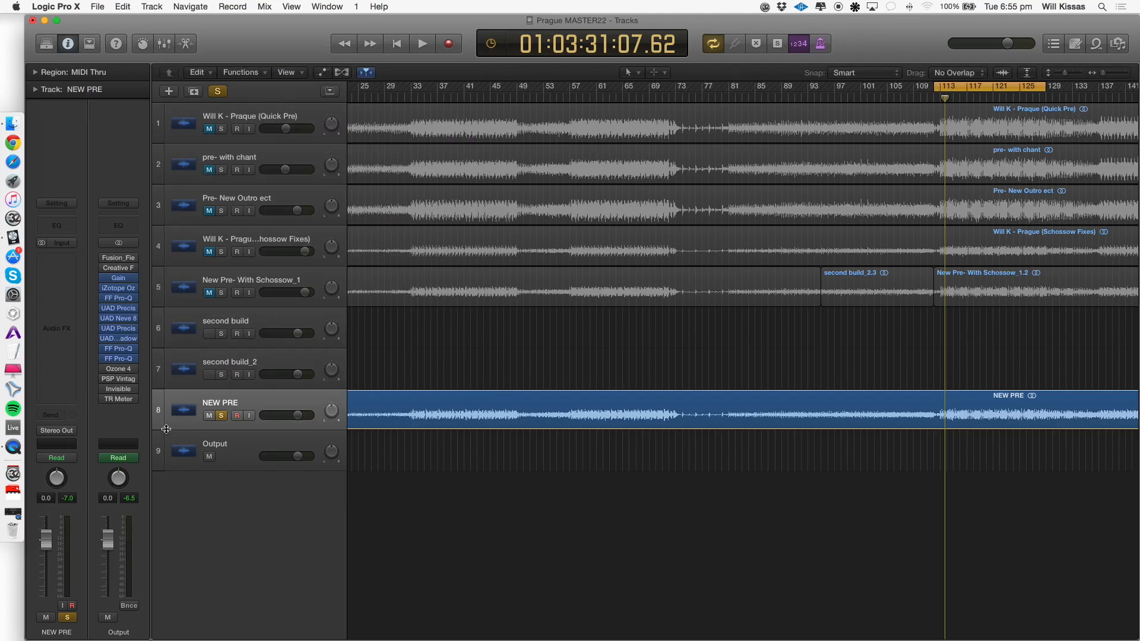
Enable the Ozone 4 insert on the Output, dismiss its preset manager and play the loop while inspecting the Multiband Harmonic Exciter.
left_click(118, 370)
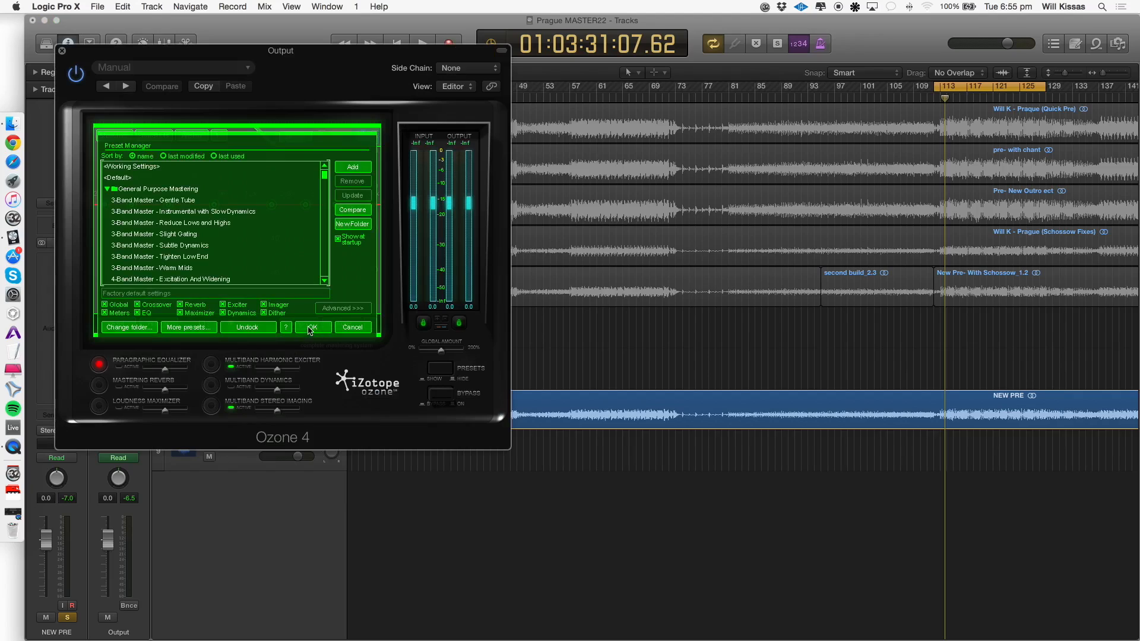
left_click(309, 328)
left_click(211, 364)
left_click_drag(197, 251, 193, 249)
key("space")
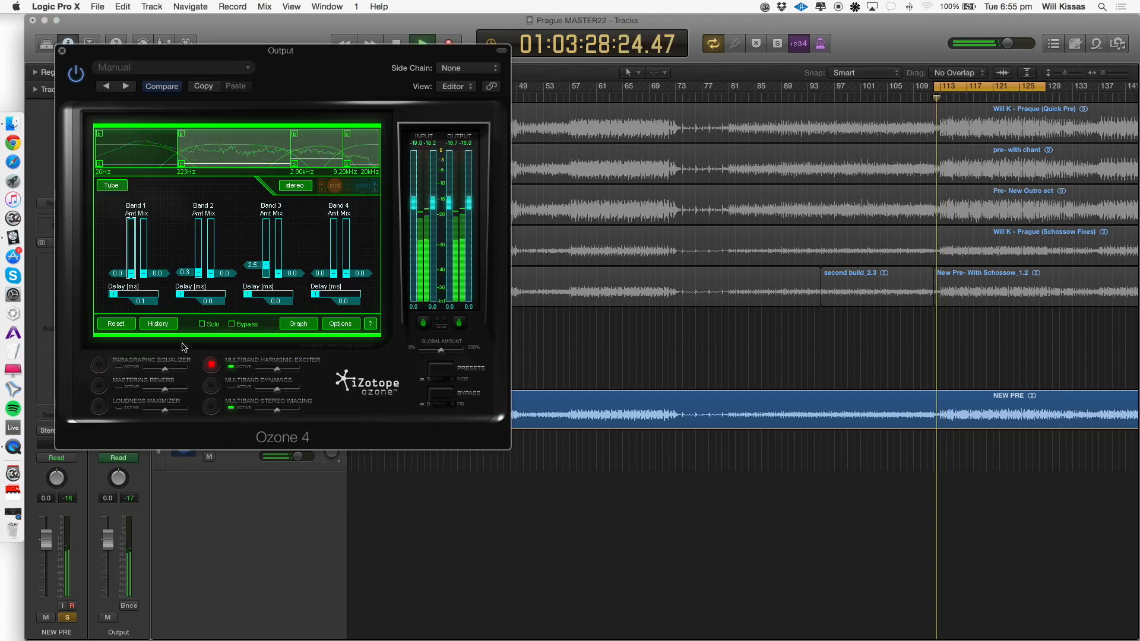
Inspect Ozone 4's Multiband Stereo Imaging widths and compare the loop with the plug-in bypassed and active.
left_click(211, 406)
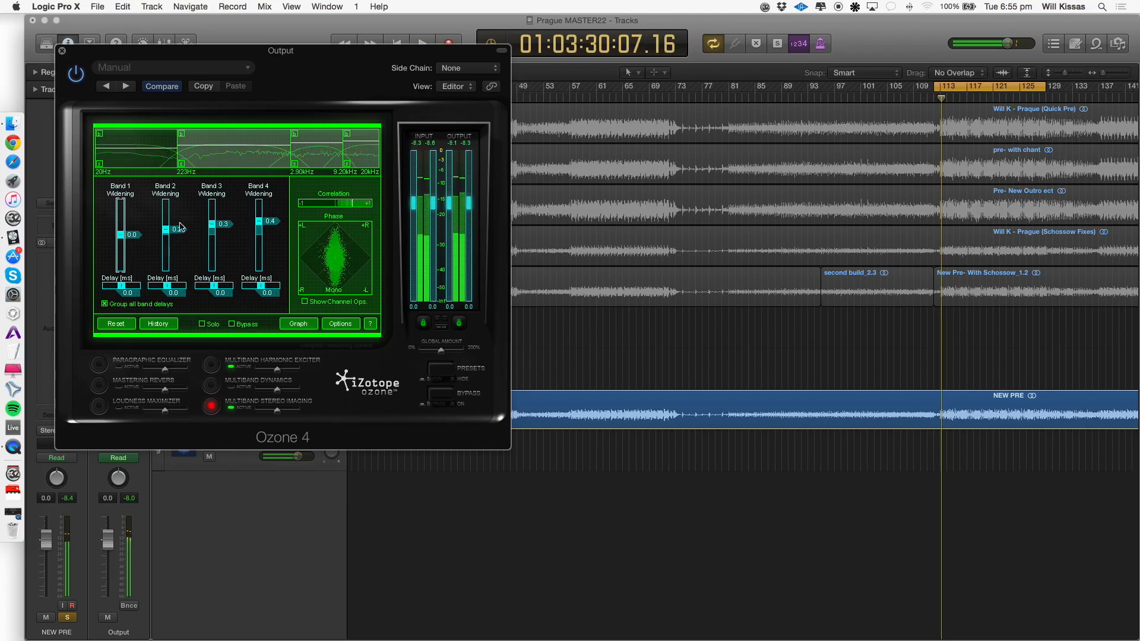
key("space")
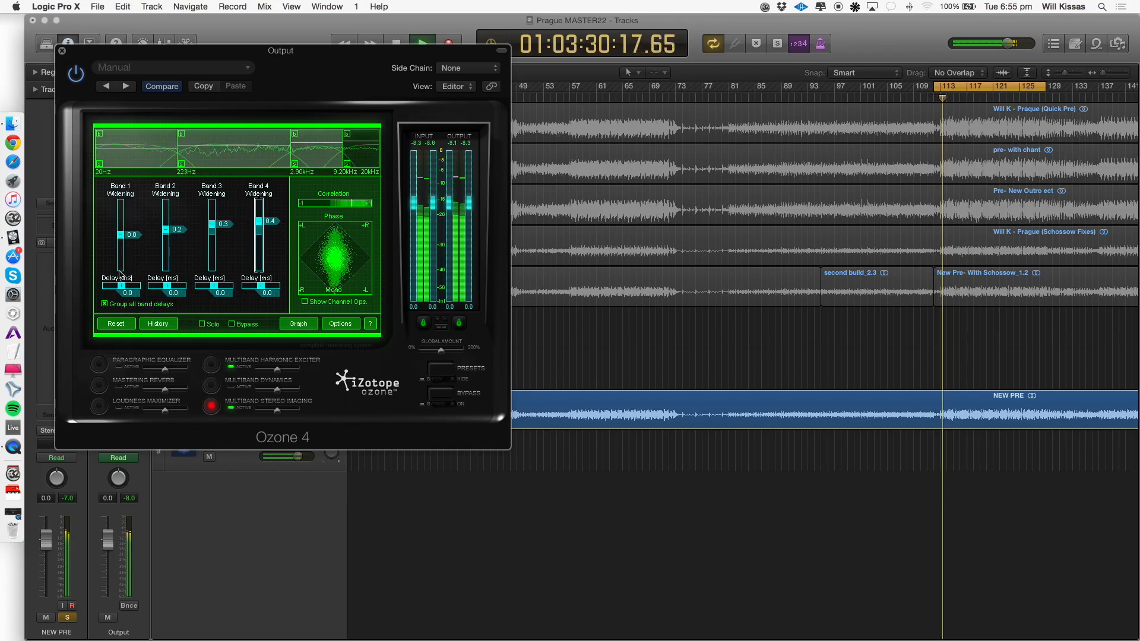
left_click(77, 77)
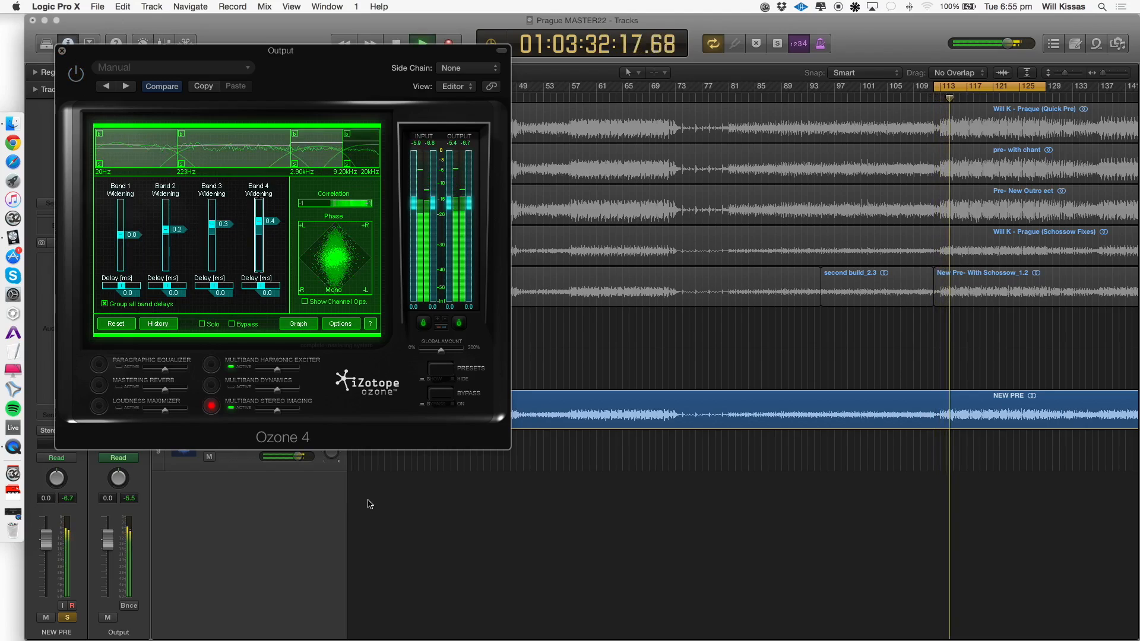
left_click(76, 73)
key("space")
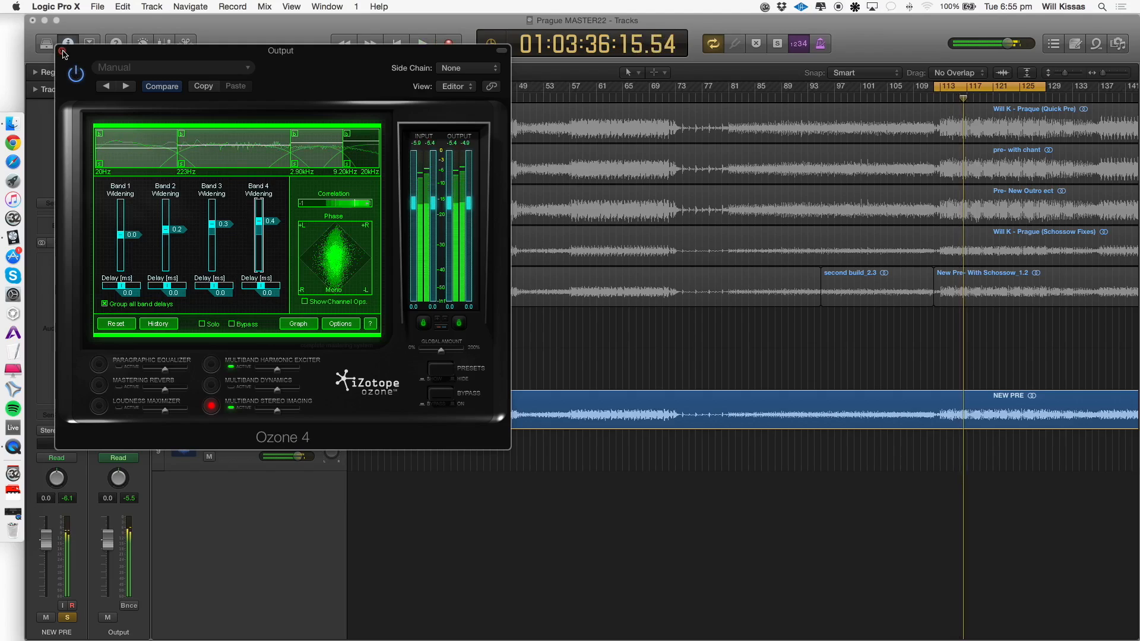
left_click(63, 51)
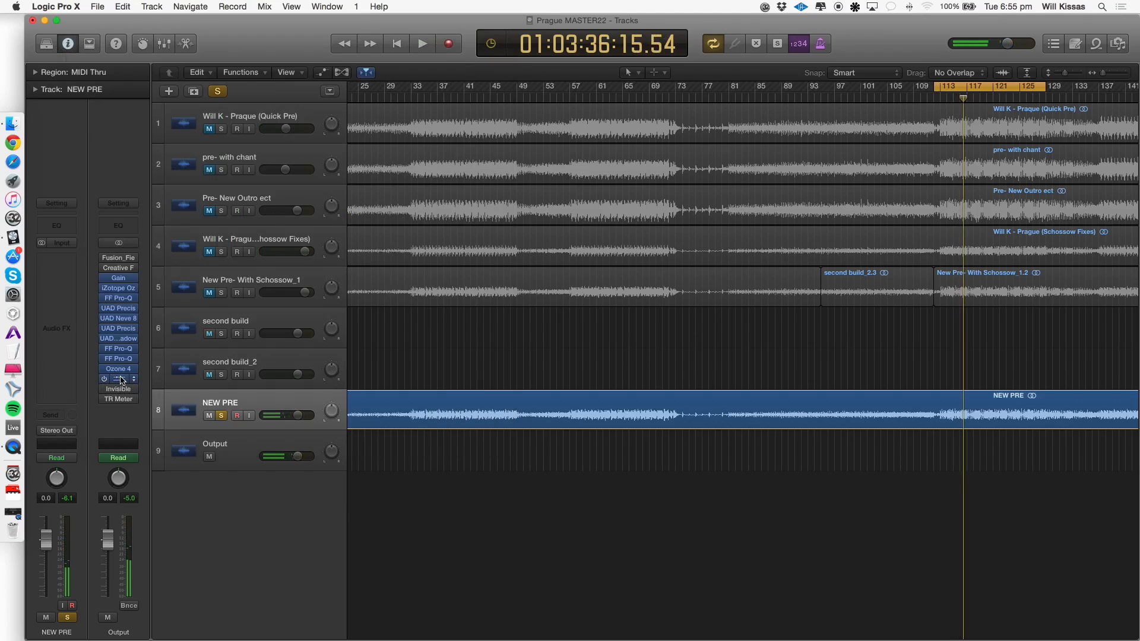
Enable the PSP VintageWarmer on the Output and inspect its drive setting while the loop plays.
left_click(121, 379)
key("space")
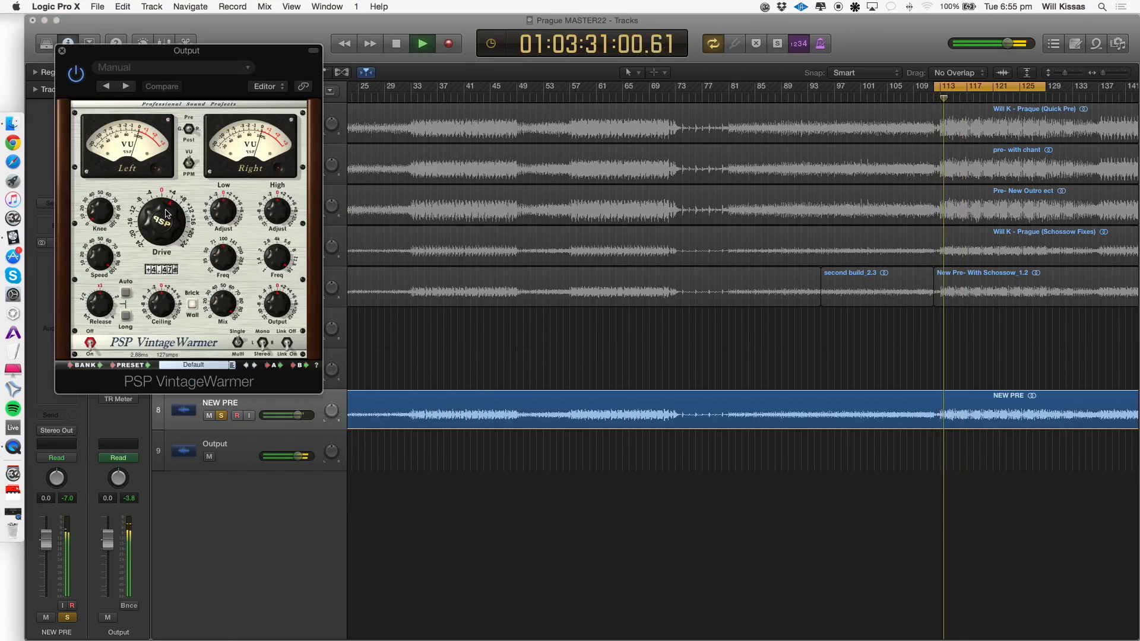
left_click(61, 51)
key("space")
Enable the A.O.M. Invisible Limiter on the Output, raise the system volume and check the limiter's gain reduction during playback.
mouse_move(106, 389)
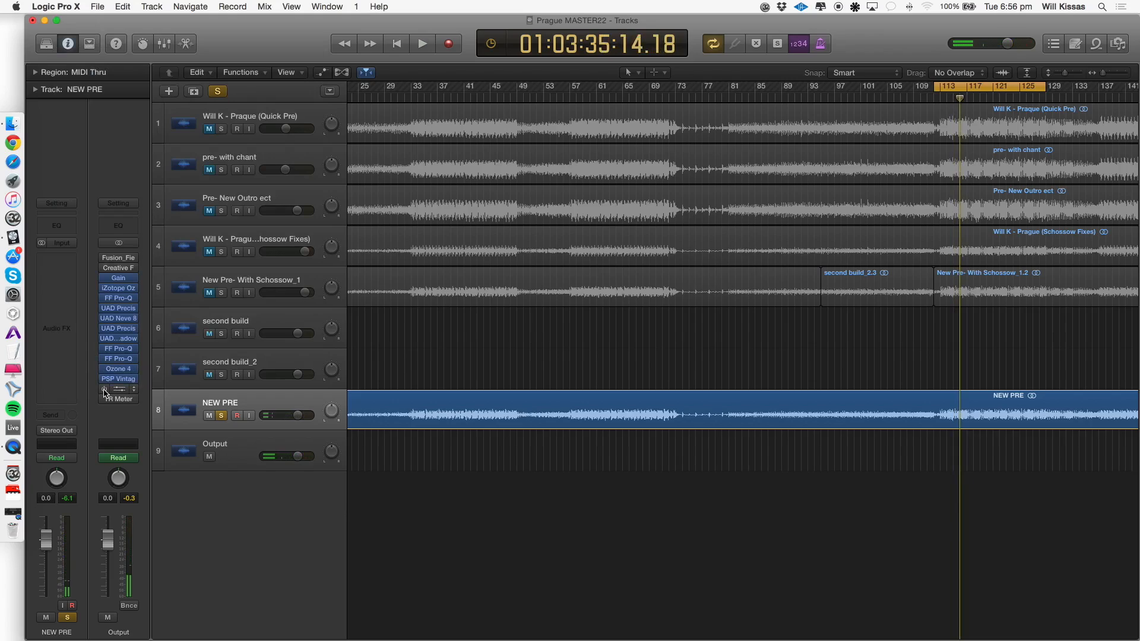
left_click(118, 389)
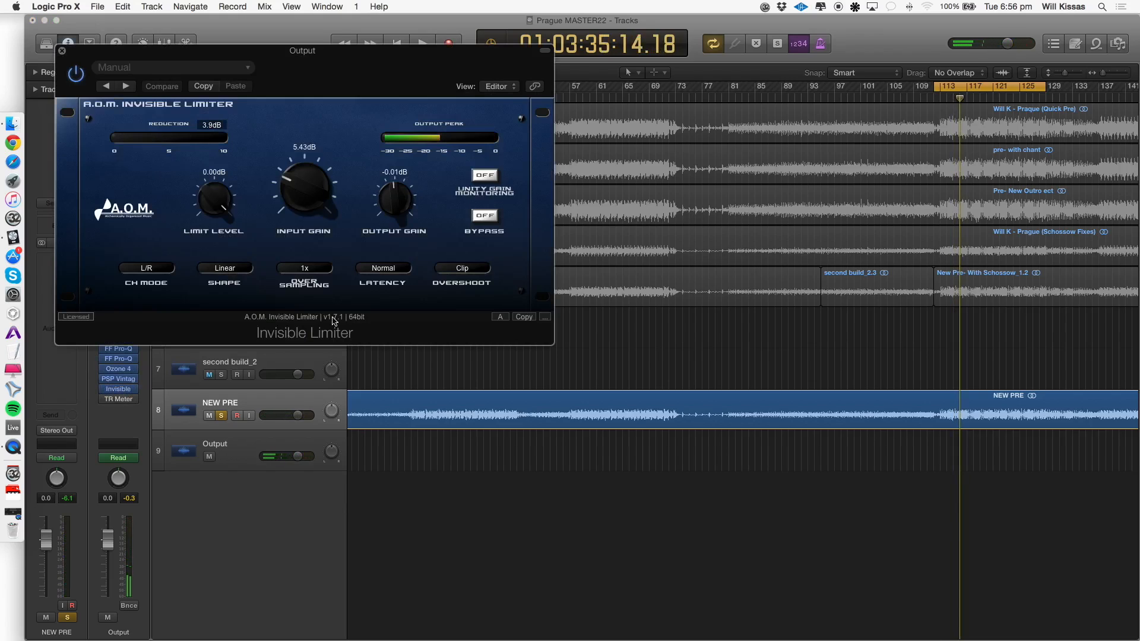
key("space")
key("XF86AudioRaiseVolume")
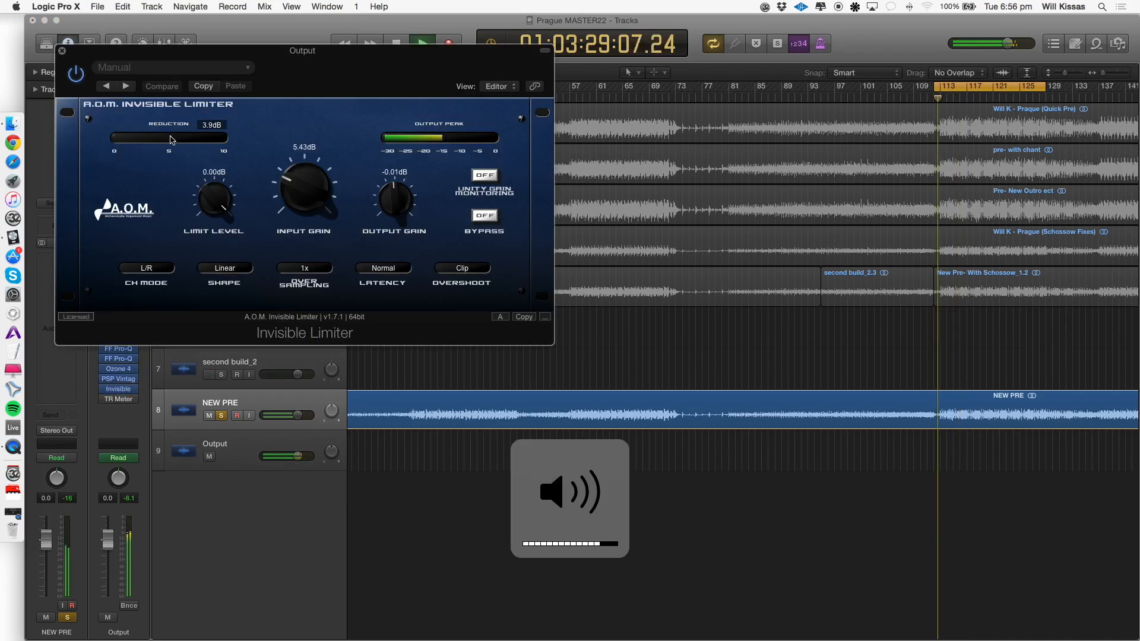
key("super+w")
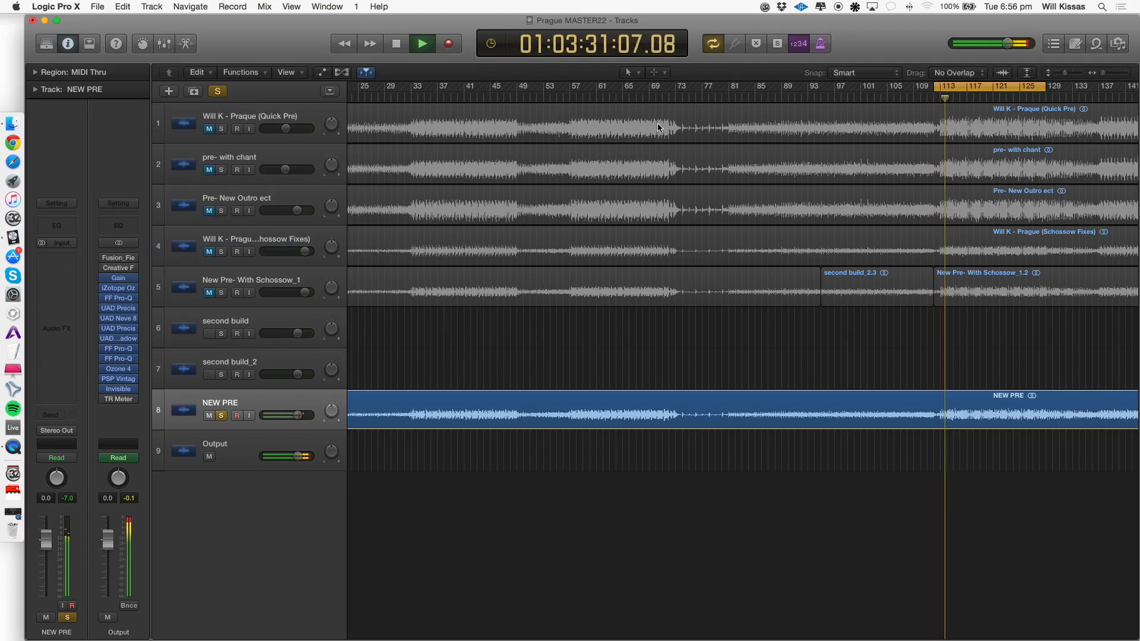
Play the fully processed track from the first drop near bar 33 and view the whole arrangement.
scroll(453, 99, "left", 2)
left_click(453, 99)
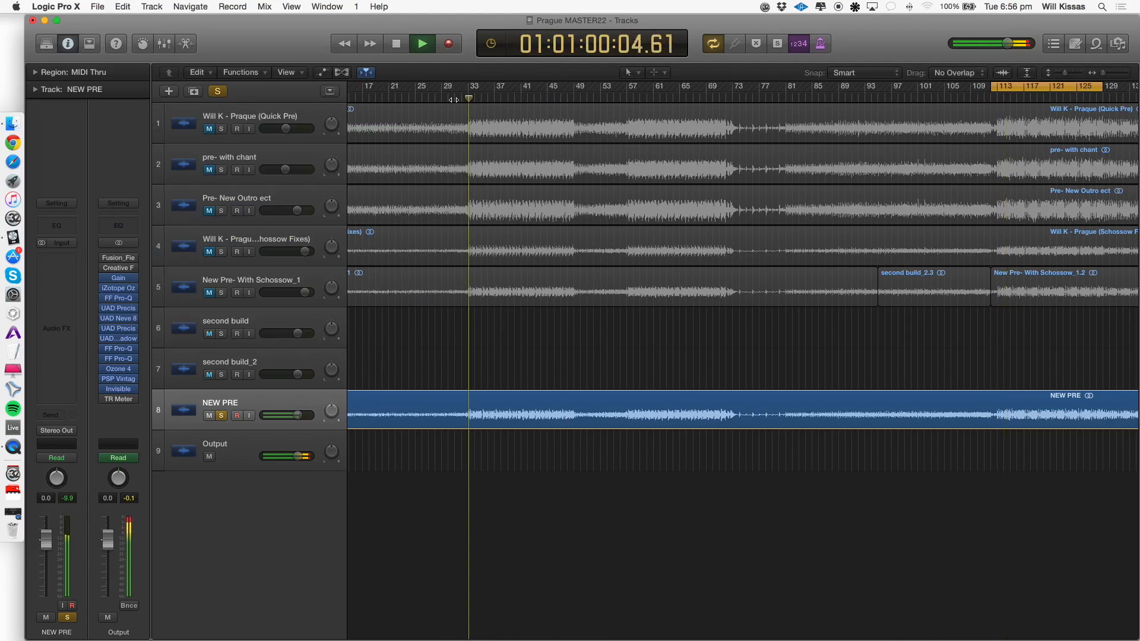
scroll(502, 177, "left", 3)
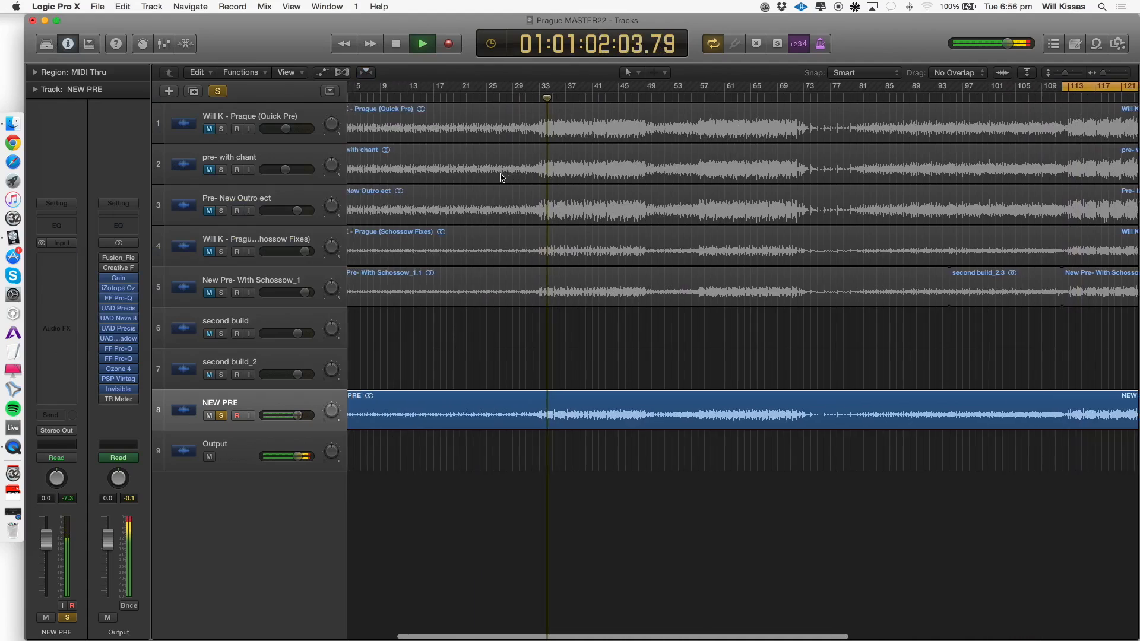
key("super+Left")
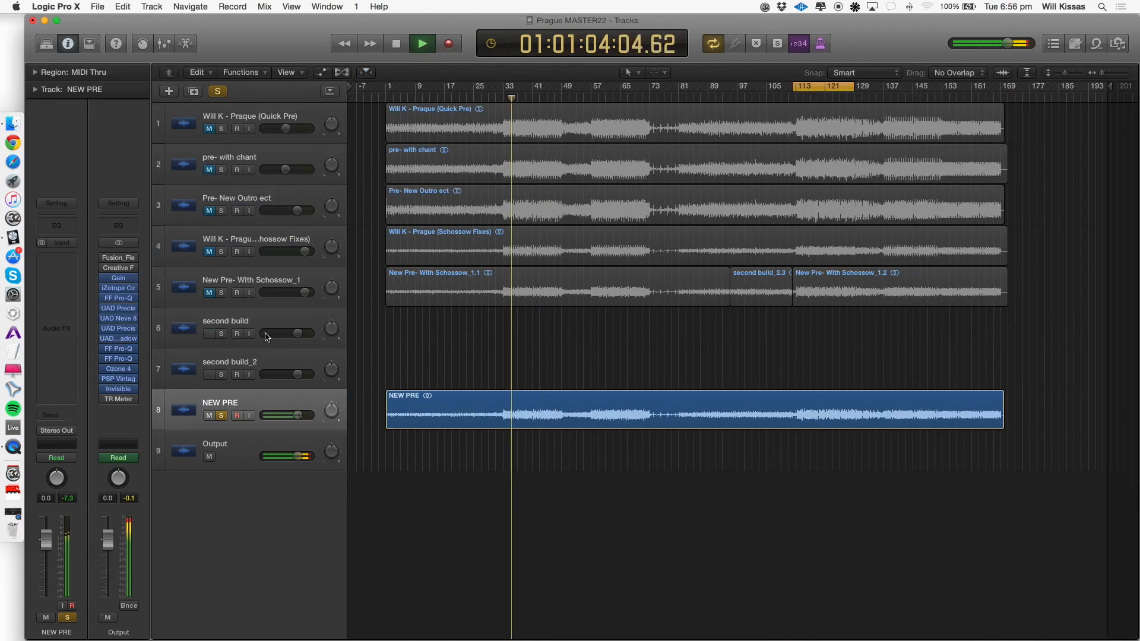
key("space")
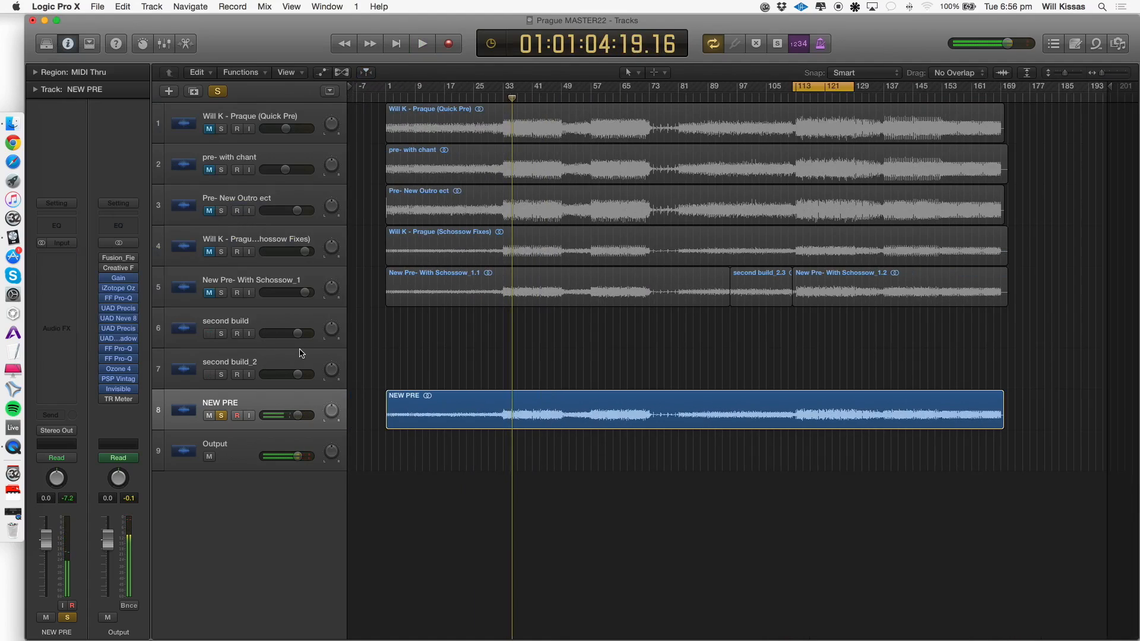